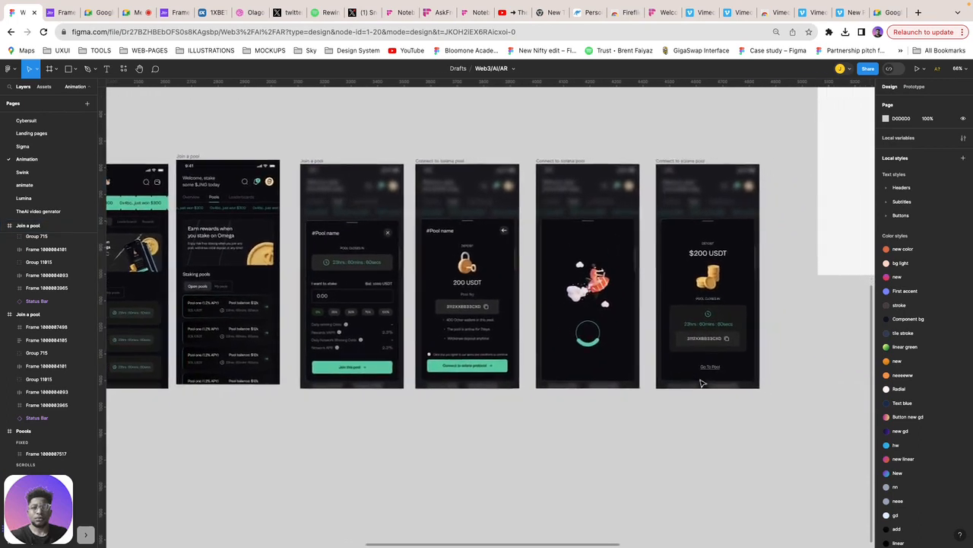
{"action": "scroll", "coordinate": [703, 382], "scroll_direction": "left", "scroll_amount": 8}
{"action": "left_click", "coordinate": [705, 299]}
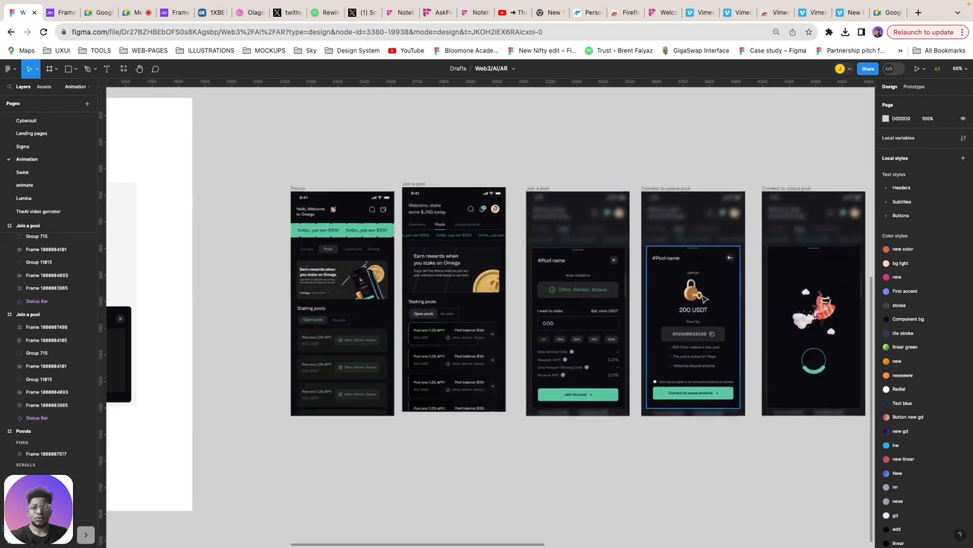
{"action": "left_click", "coordinate": [568, 310]}
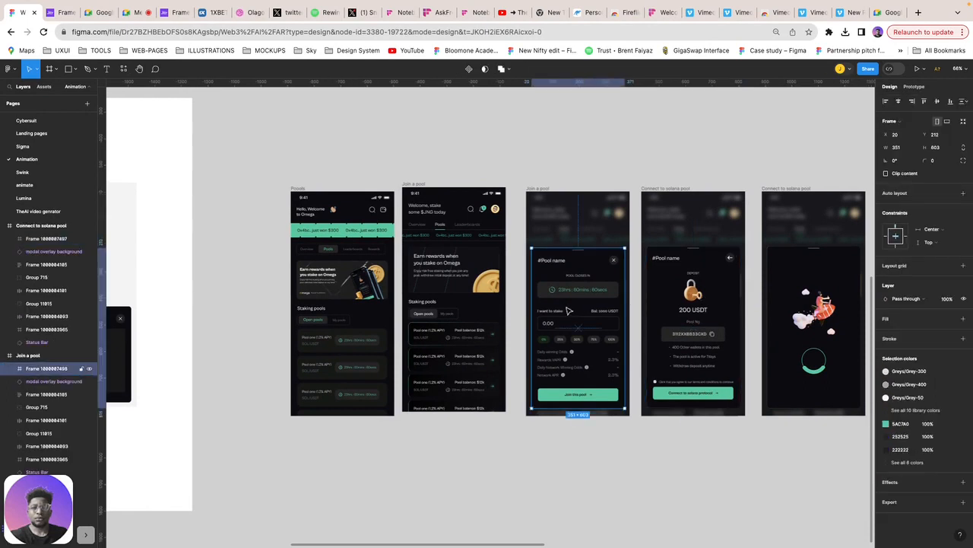
{"action": "scroll", "coordinate": [568, 310], "scroll_direction": "left", "scroll_amount": 6}
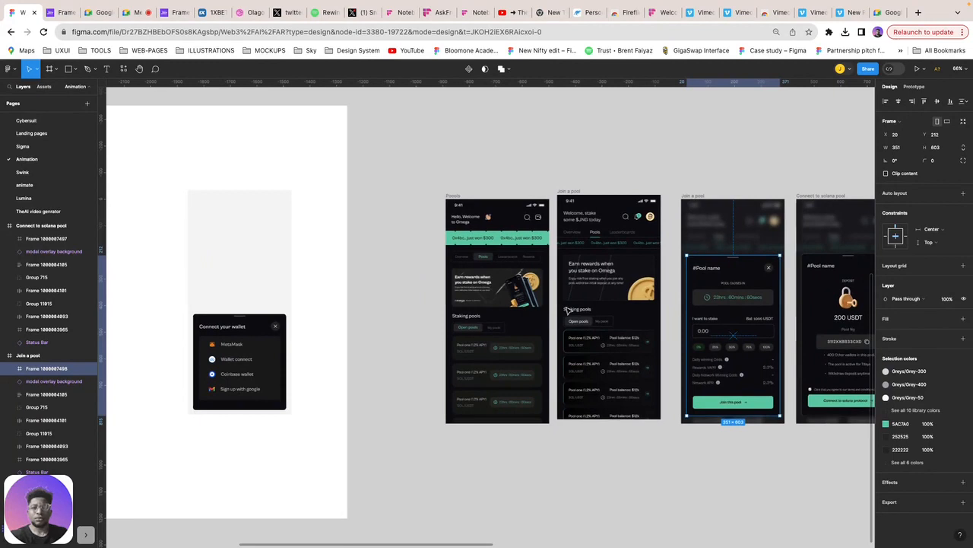
{"action": "scroll", "coordinate": [568, 310], "scroll_direction": "left", "scroll_amount": 4}
{"action": "left_click", "coordinate": [185, 218]}
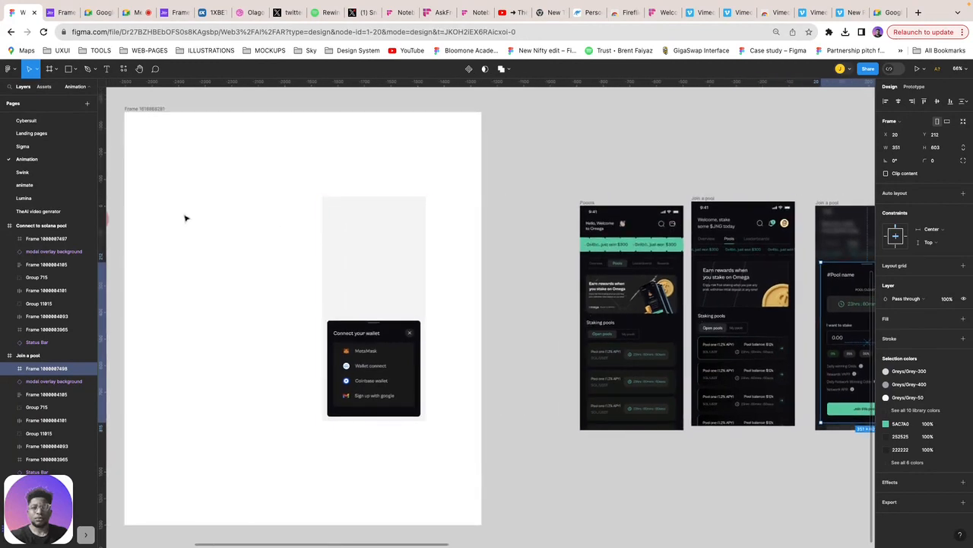
{"action": "left_click", "coordinate": [142, 110]}
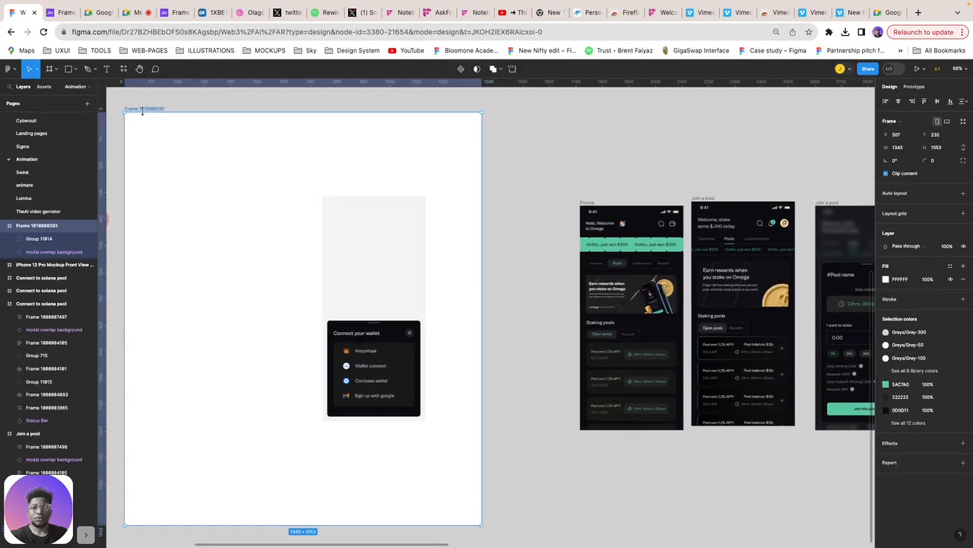
{"action": "key", "text": "super+v"}
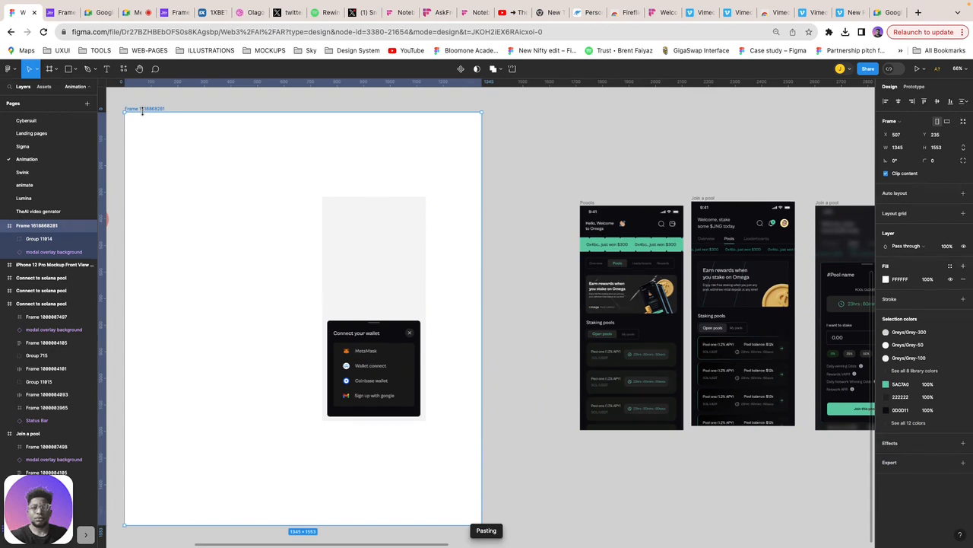
{"action": "left_click_drag", "start_coordinate": [165, 217], "coordinate": [242, 244]}
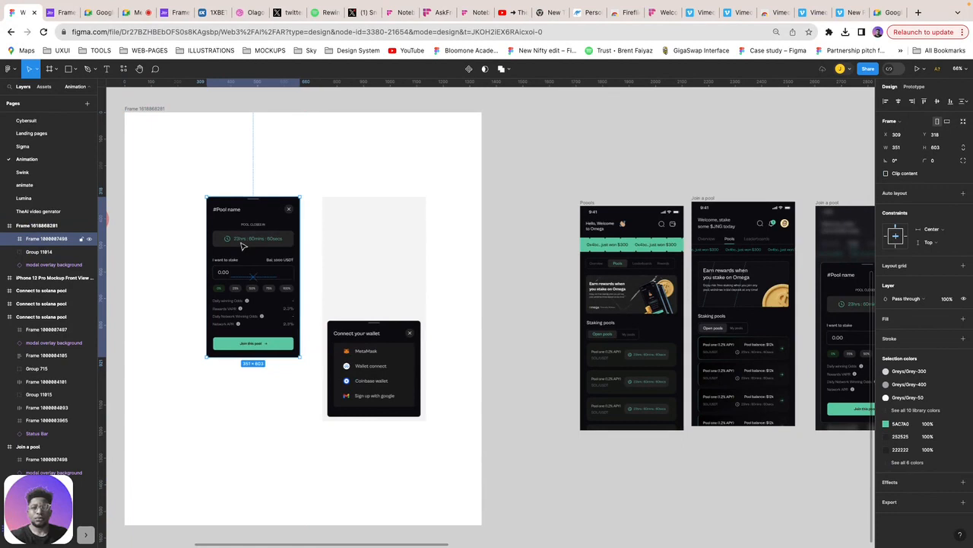
{"action": "right_click", "coordinate": [241, 244]}
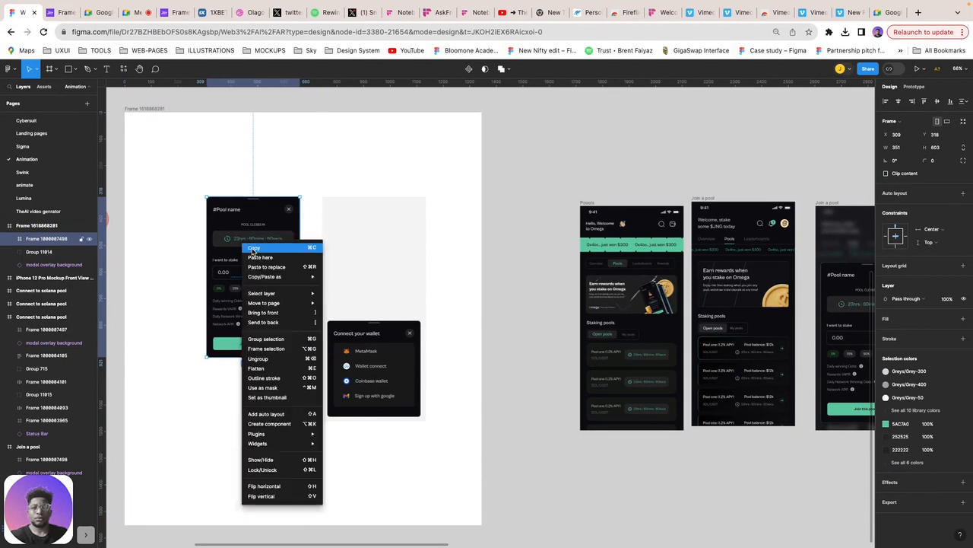
{"action": "left_click", "coordinate": [253, 249]}
{"action": "left_click", "coordinate": [217, 192]}
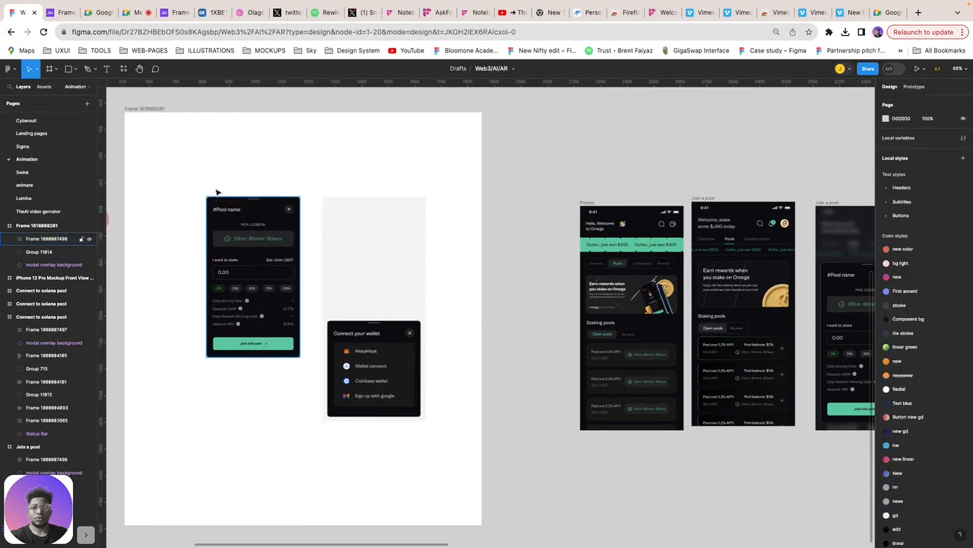
{"action": "left_click", "coordinate": [235, 222]}
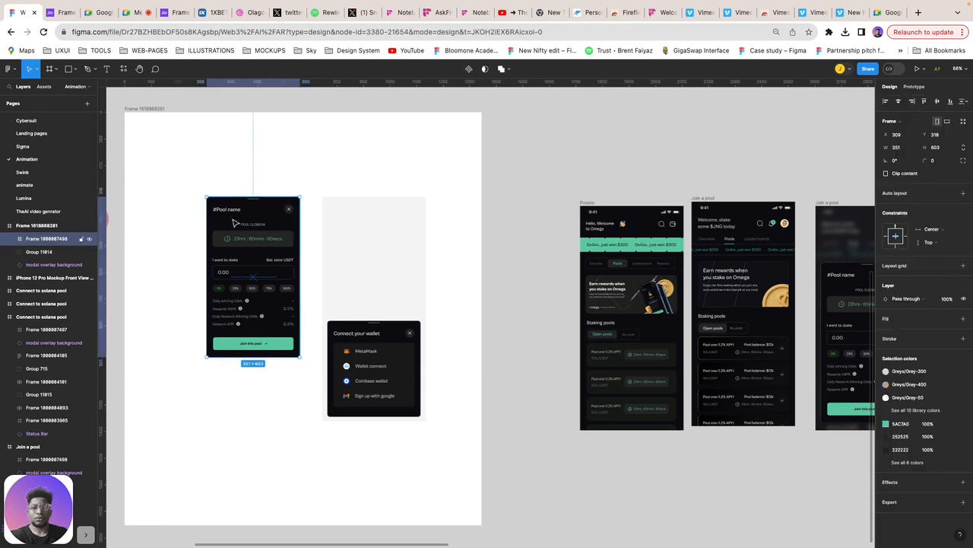
{"action": "right_click", "coordinate": [234, 219]}
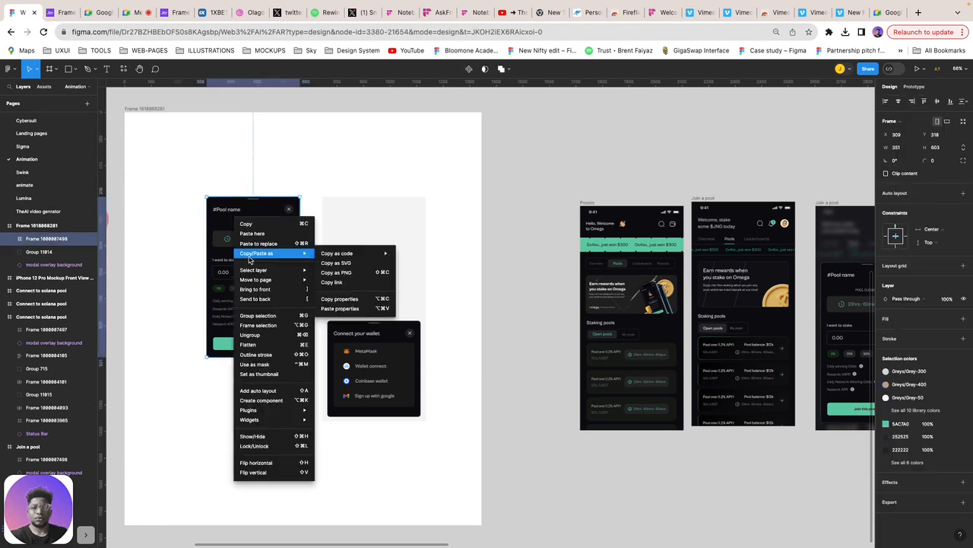
{"action": "left_click", "coordinate": [248, 213]}
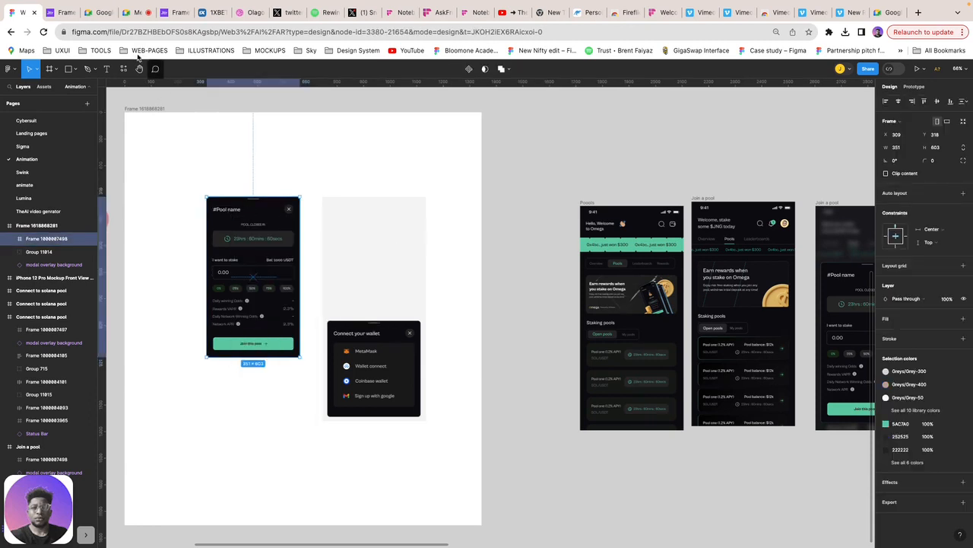
Step: Switch to the Jitter project containing the iPhone mockup and play its animation from near the start
{"action": "left_click", "coordinate": [135, 18]}
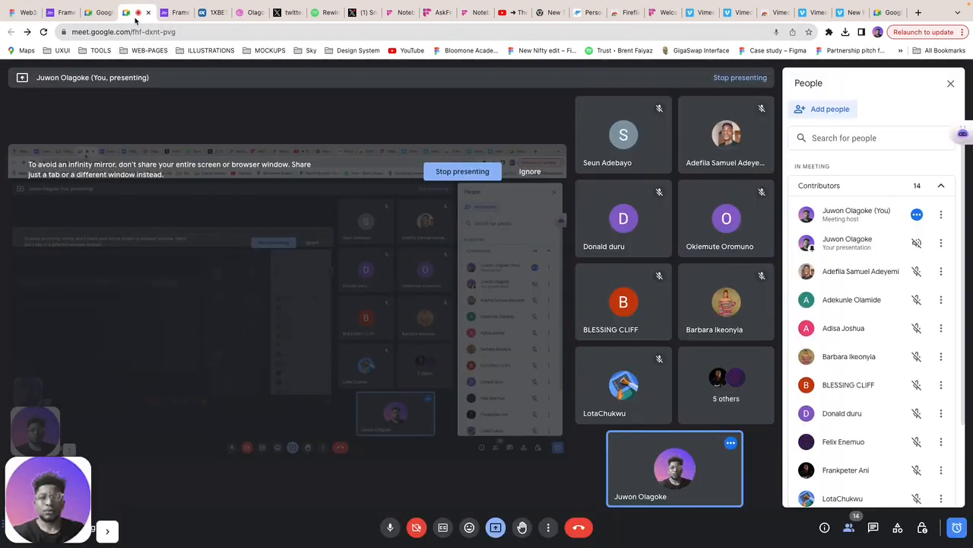
{"action": "left_click", "coordinate": [68, 16]}
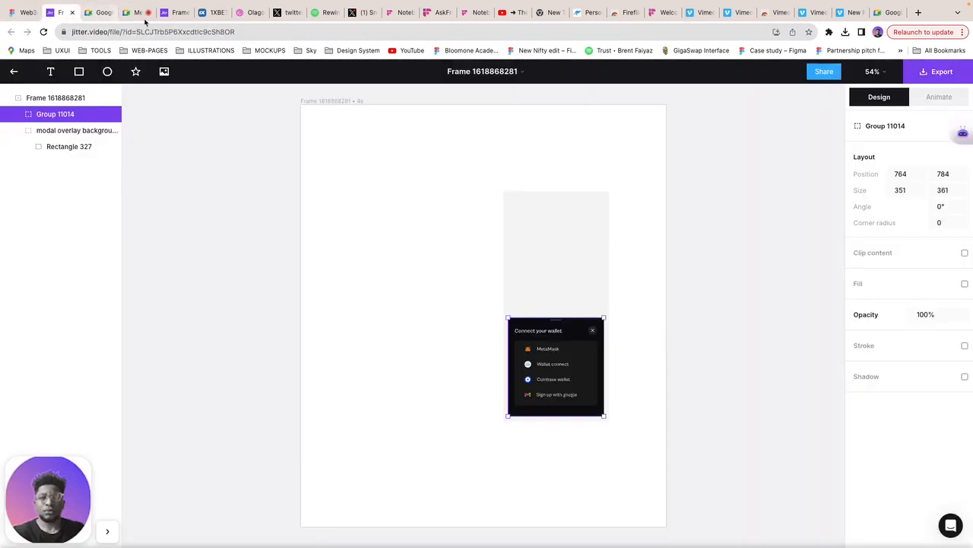
{"action": "left_click", "coordinate": [172, 18]}
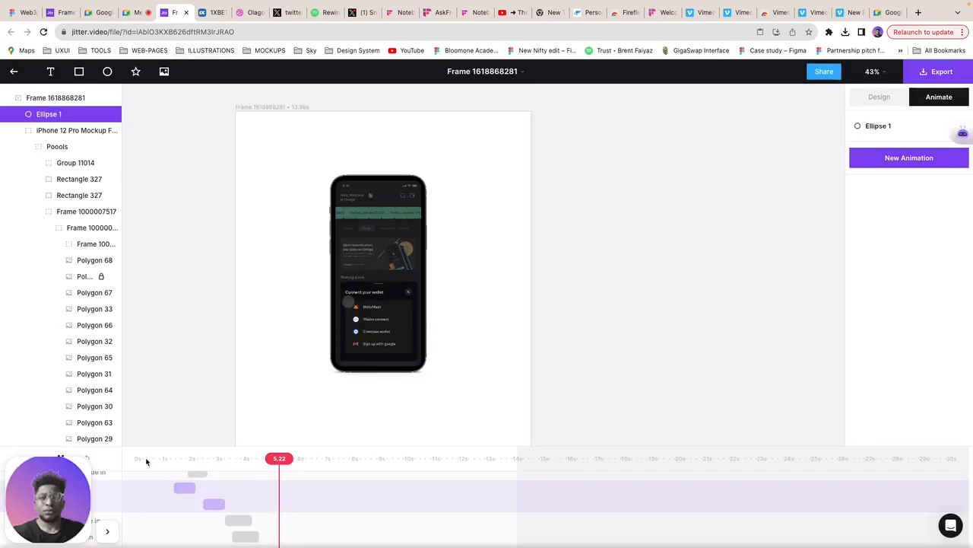
{"action": "left_click", "coordinate": [147, 459]}
{"action": "key", "text": "space"}
{"action": "left_click", "coordinate": [187, 459]}
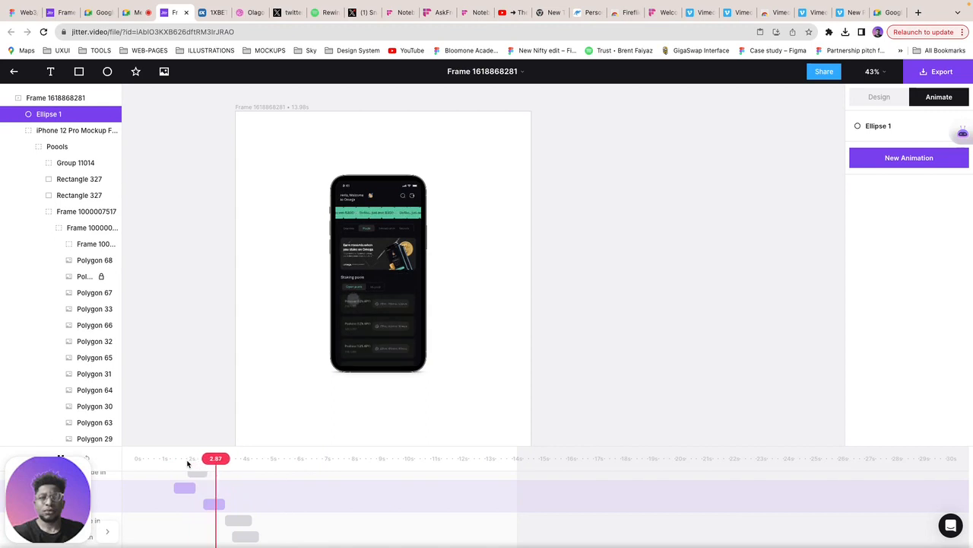
Step: Align the start of Group 11014's Slide in with Rectangle 327's Slide in and replay the sequence
{"action": "left_click", "coordinate": [209, 504]}
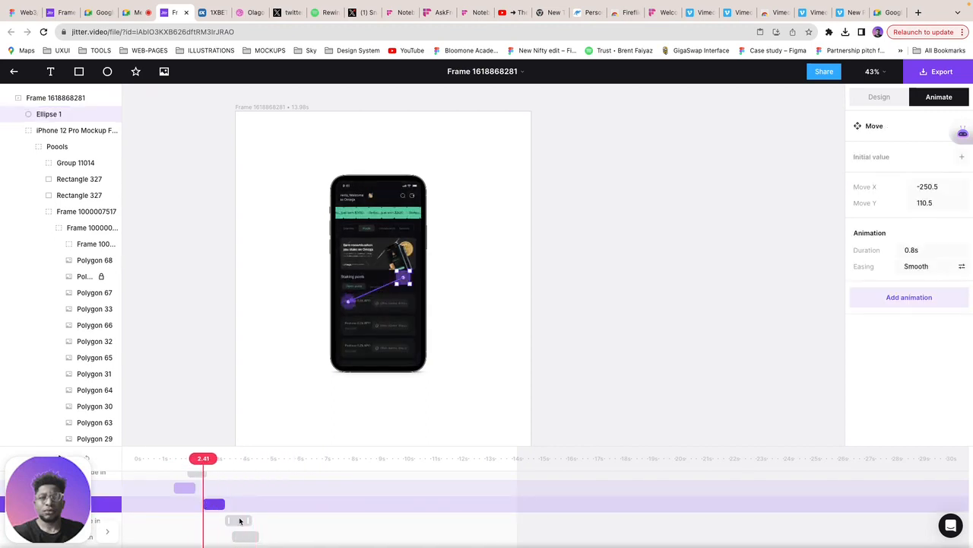
{"action": "left_click", "coordinate": [240, 521]}
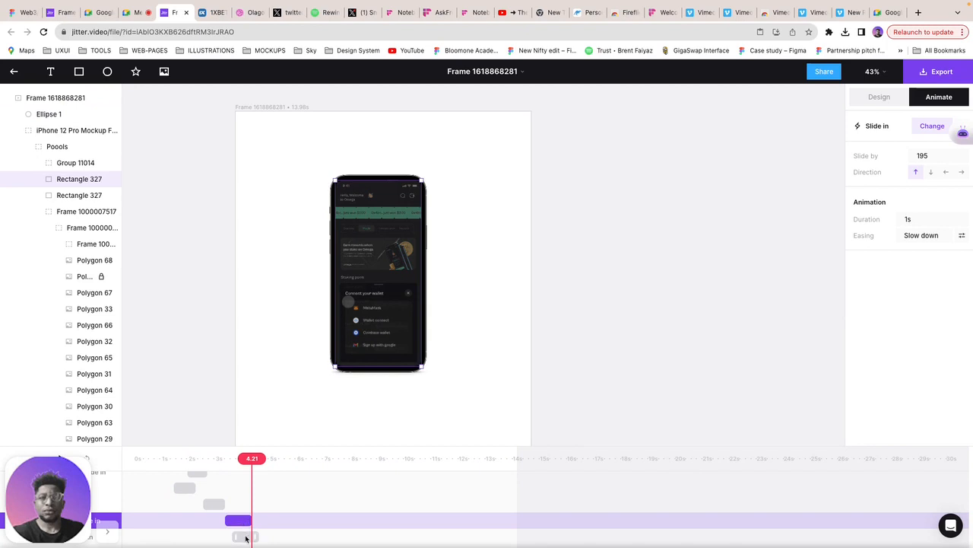
{"action": "left_click", "coordinate": [245, 537]}
{"action": "left_click_drag", "start_coordinate": [241, 539], "coordinate": [239, 538]}
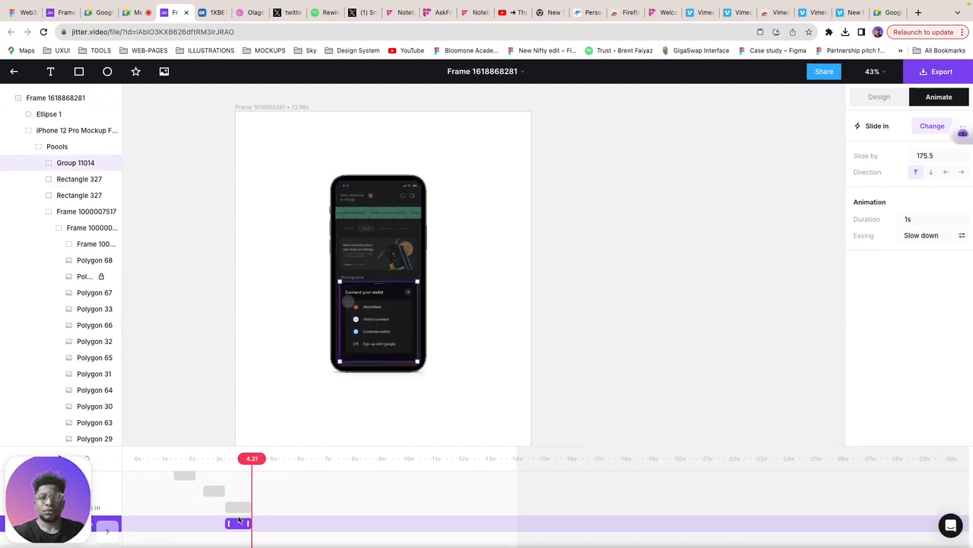
{"action": "left_click", "coordinate": [235, 508]}
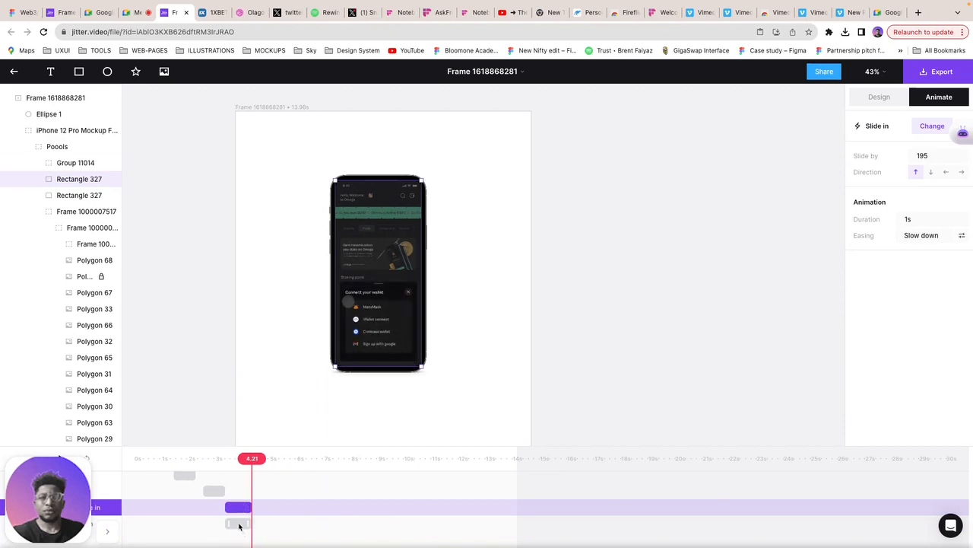
{"action": "left_click", "coordinate": [170, 458]}
{"action": "key", "text": "space"}
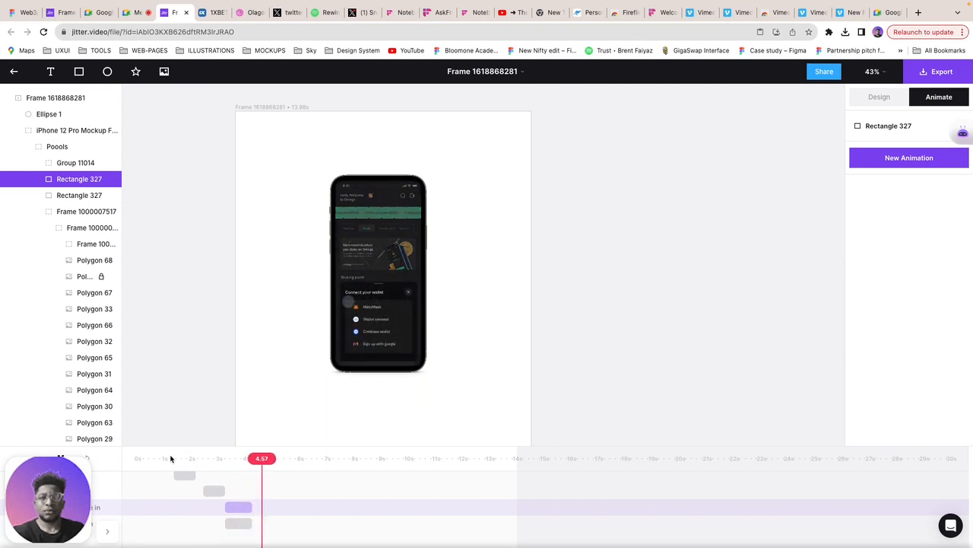
Step: Add a custom Move animation to Ellipse 1 at about 4.24 s, ending on the Coinbase wallet option, and replay it
{"action": "left_click", "coordinate": [254, 457]}
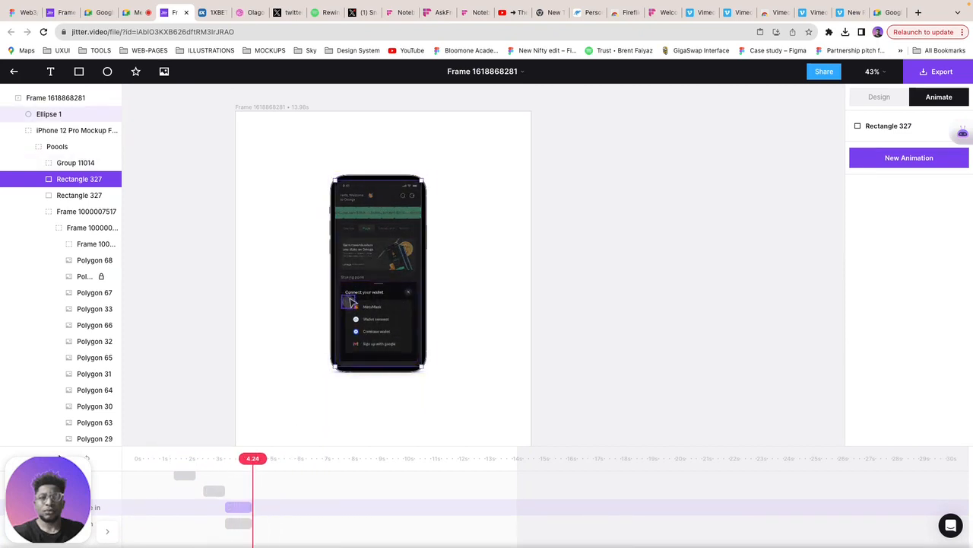
{"action": "left_click", "coordinate": [351, 303]}
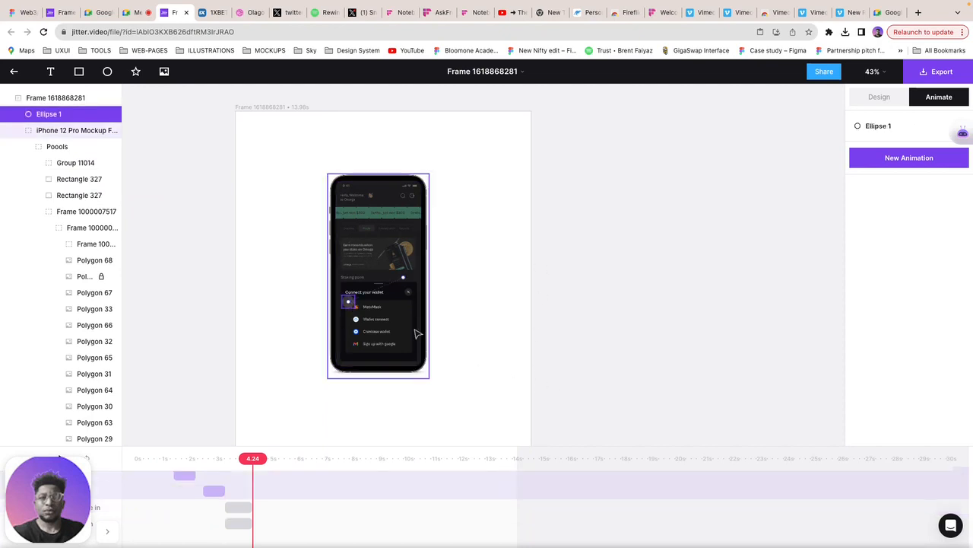
{"action": "left_click", "coordinate": [886, 158]}
{"action": "left_click", "coordinate": [939, 103]}
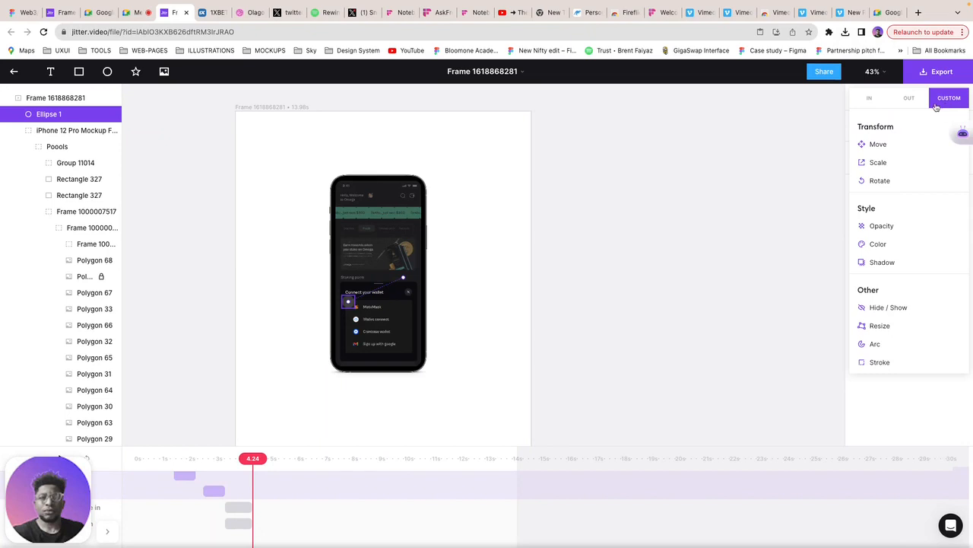
{"action": "left_click", "coordinate": [882, 144]}
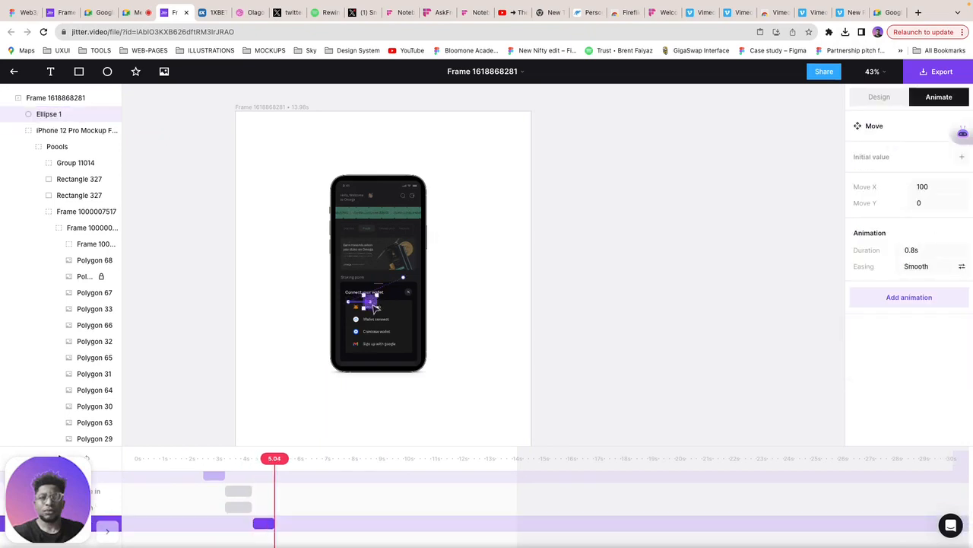
{"action": "left_click_drag", "start_coordinate": [374, 308], "coordinate": [386, 338]}
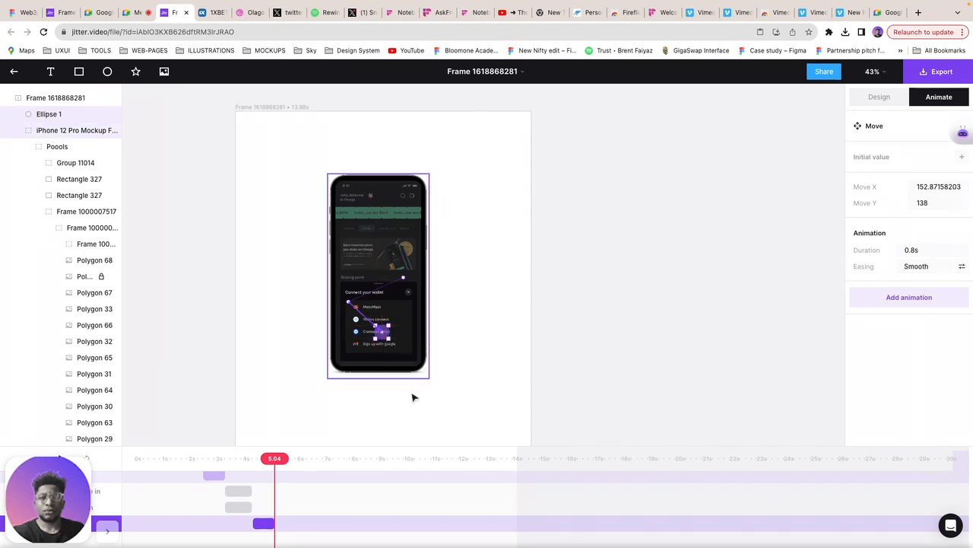
{"action": "left_click", "coordinate": [198, 464]}
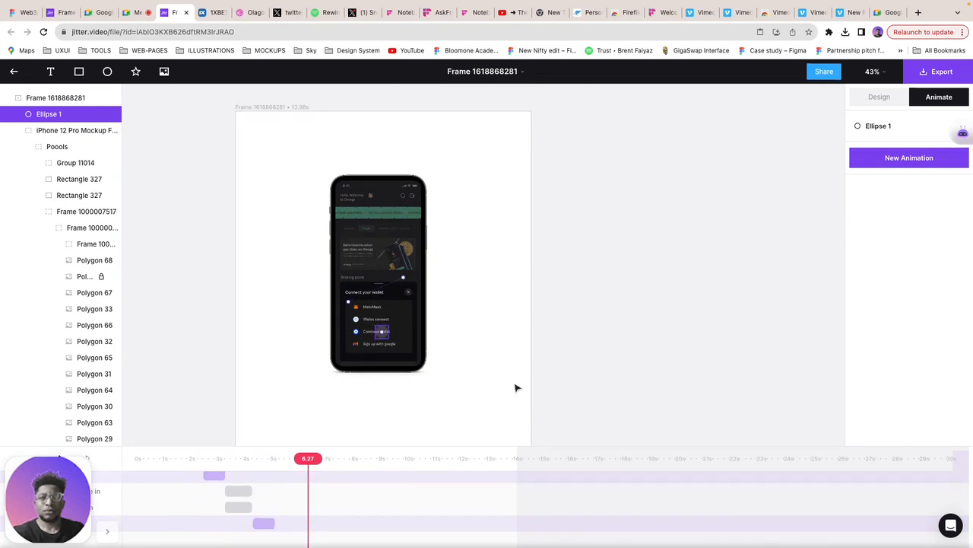
Step: Try adding a second Slide in animation to Group 11014, with its direction set upward
{"action": "double_click", "coordinate": [393, 339]}
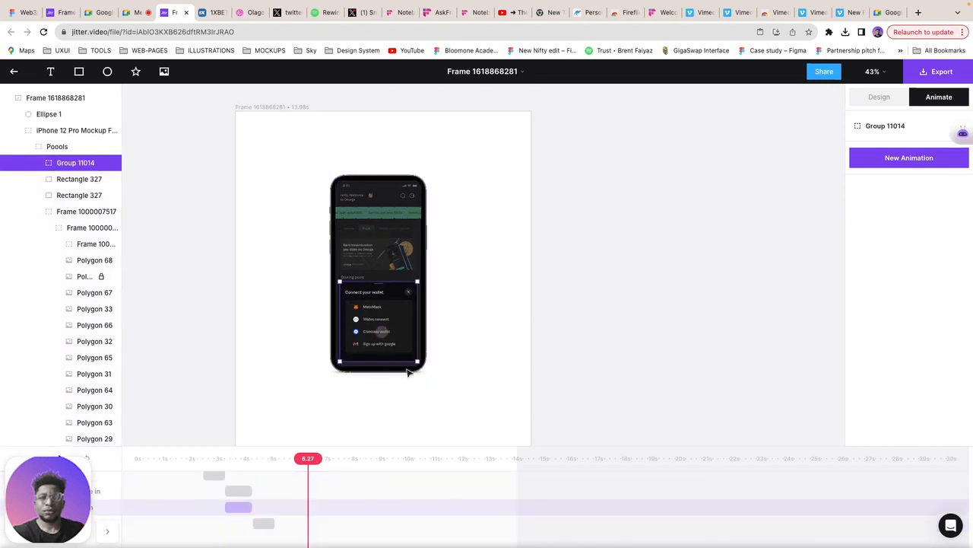
{"action": "left_click", "coordinate": [905, 161]}
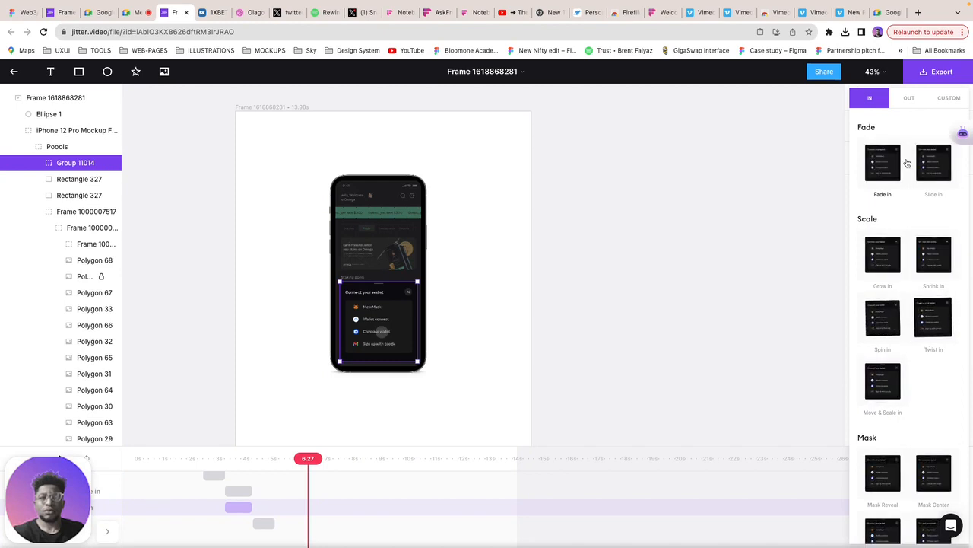
{"action": "left_click", "coordinate": [931, 169]}
{"action": "left_click", "coordinate": [943, 174]}
{"action": "left_click", "coordinate": [959, 174]}
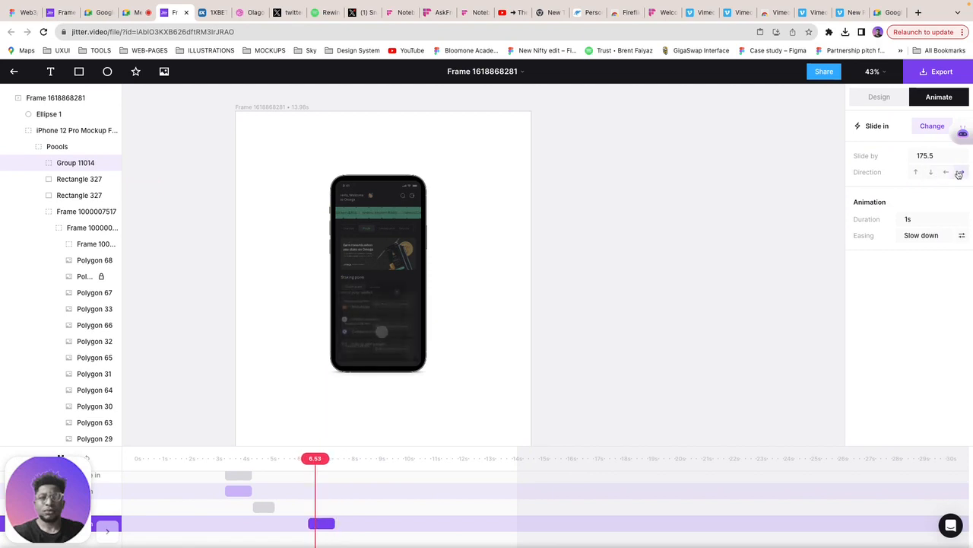
{"action": "left_click", "coordinate": [917, 173]}
Step: Shift Group 11014's second Slide in to run alongside Ellipse 1's last Move and play back the result
{"action": "left_click_drag", "start_coordinate": [327, 527], "coordinate": [271, 523]}
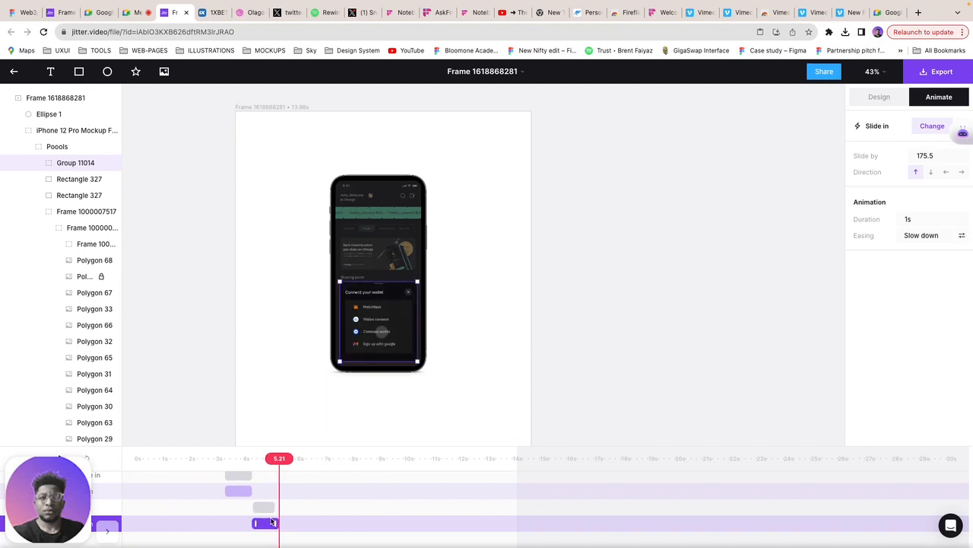
{"action": "left_click", "coordinate": [231, 468]}
{"action": "key", "text": "space"}
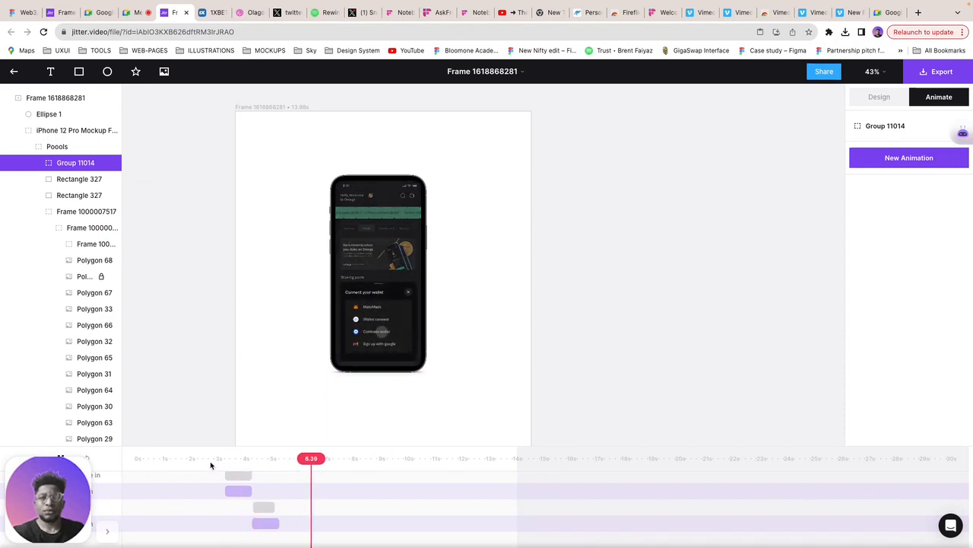
{"action": "left_click", "coordinate": [207, 459]}
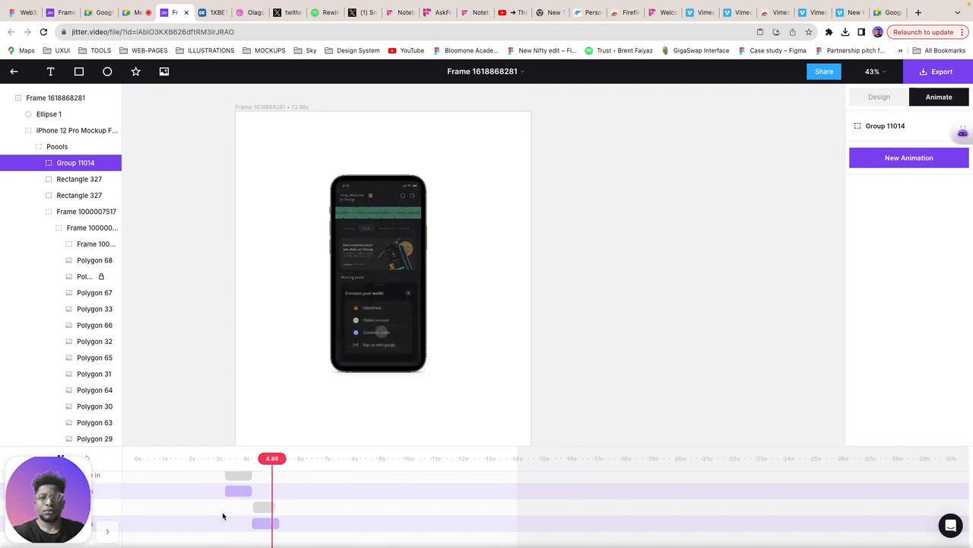
Step: Delete the second Slide in animation from Group 11014
{"action": "left_click", "coordinate": [264, 524]}
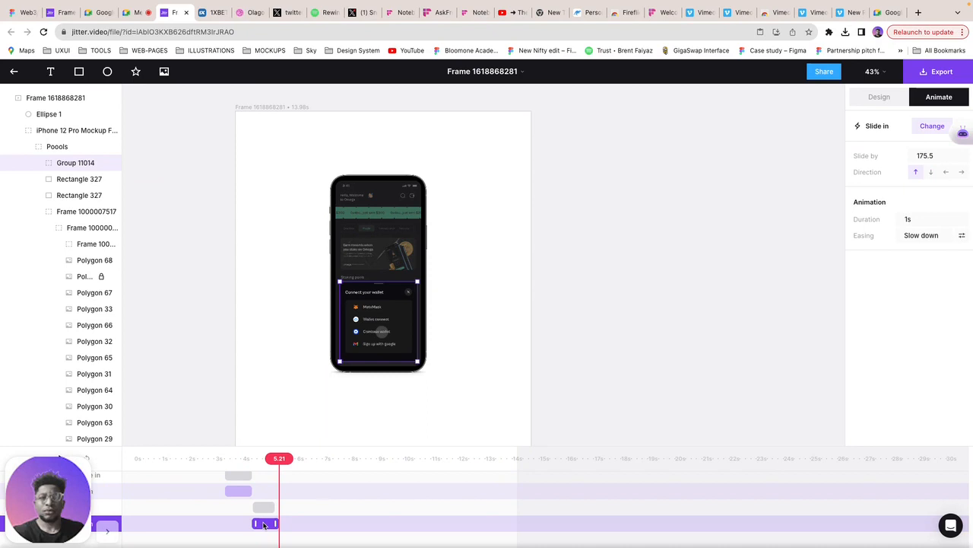
{"action": "left_click", "coordinate": [924, 131]}
{"action": "left_click", "coordinate": [827, 164]}
{"action": "key", "text": "BackSpace"}
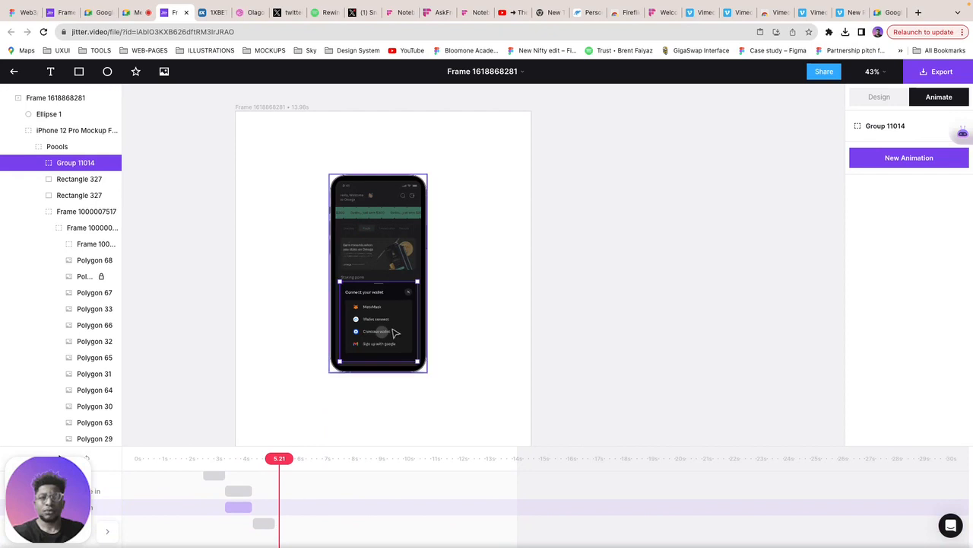
Step: Add a Slide out animation to Group 11014, with its direction set upward
{"action": "left_click", "coordinate": [909, 159]}
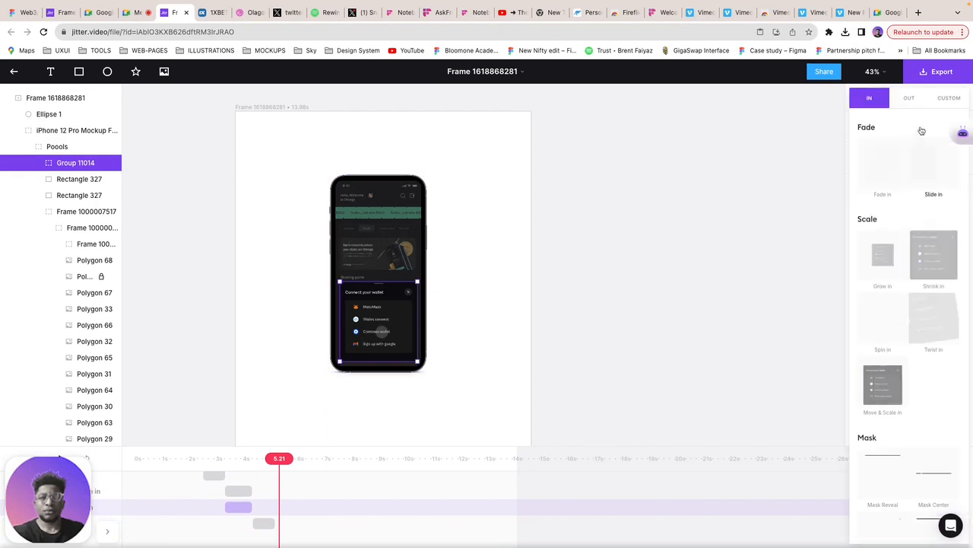
{"action": "left_click", "coordinate": [909, 100]}
{"action": "left_click", "coordinate": [934, 164]}
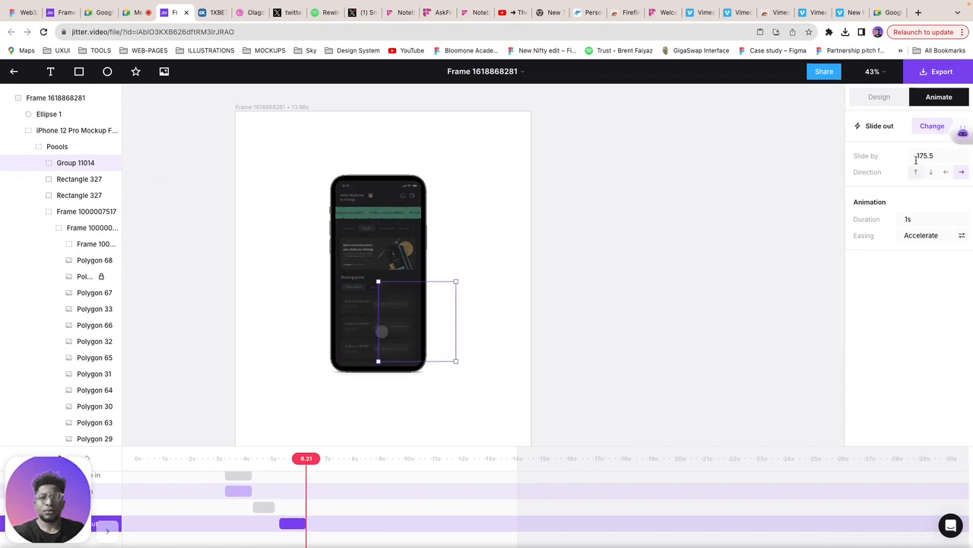
{"action": "left_click", "coordinate": [917, 172]}
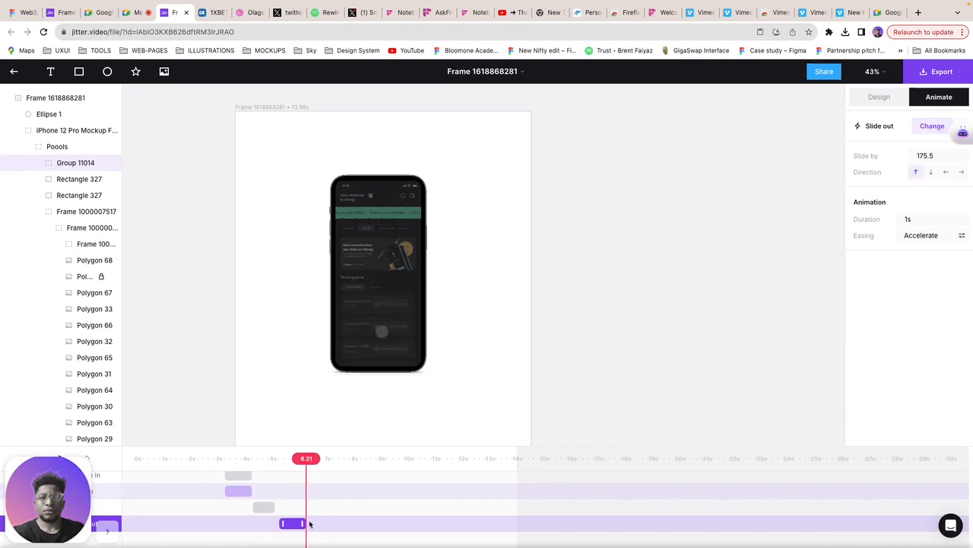
Step: Move Group 11014's Slide out earlier to overlap Ellipse 1's last Move, starting at about 4.5 s, and play it back
{"action": "left_click_drag", "start_coordinate": [303, 523], "coordinate": [264, 525]}
{"action": "left_click", "coordinate": [224, 462]}
{"action": "key", "text": "space"}
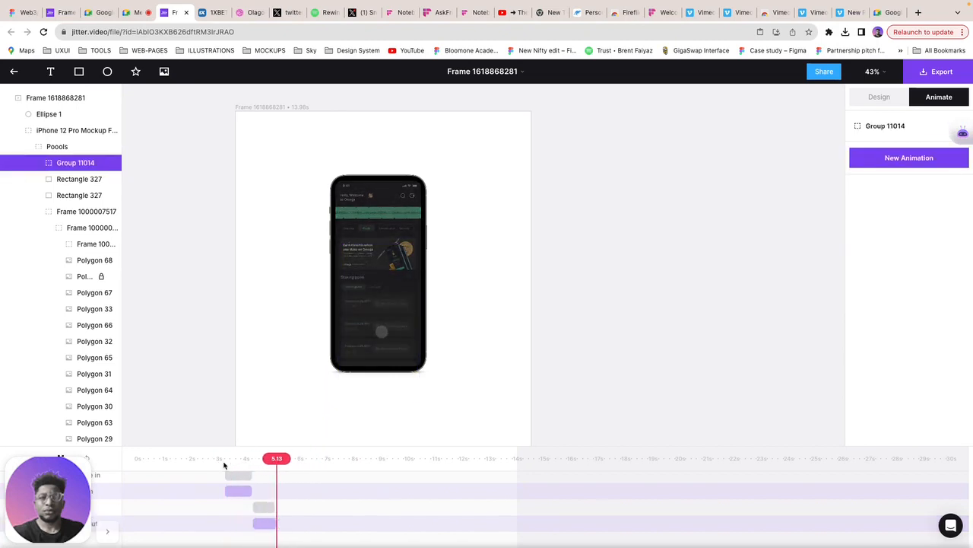
{"action": "left_click_drag", "start_coordinate": [267, 525], "coordinate": [273, 524]}
{"action": "left_click", "coordinate": [223, 462]}
{"action": "left_click", "coordinate": [223, 462]}
{"action": "key", "text": "space"}
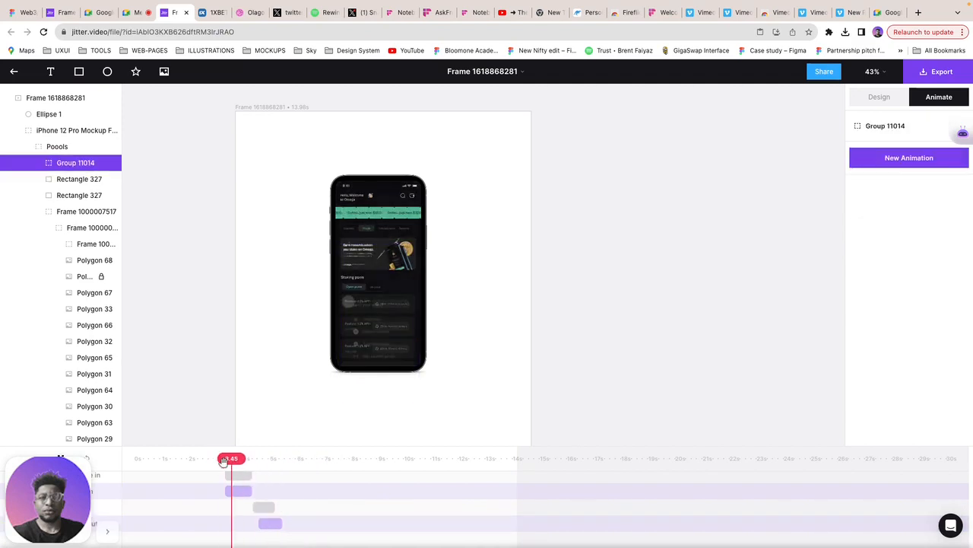
Step: Delay Group 11014's Slide out to start near the end of Ellipse 1's last Move, shorten it, and replay the sequence
{"action": "left_click", "coordinate": [274, 523]}
{"action": "left_click", "coordinate": [265, 507]}
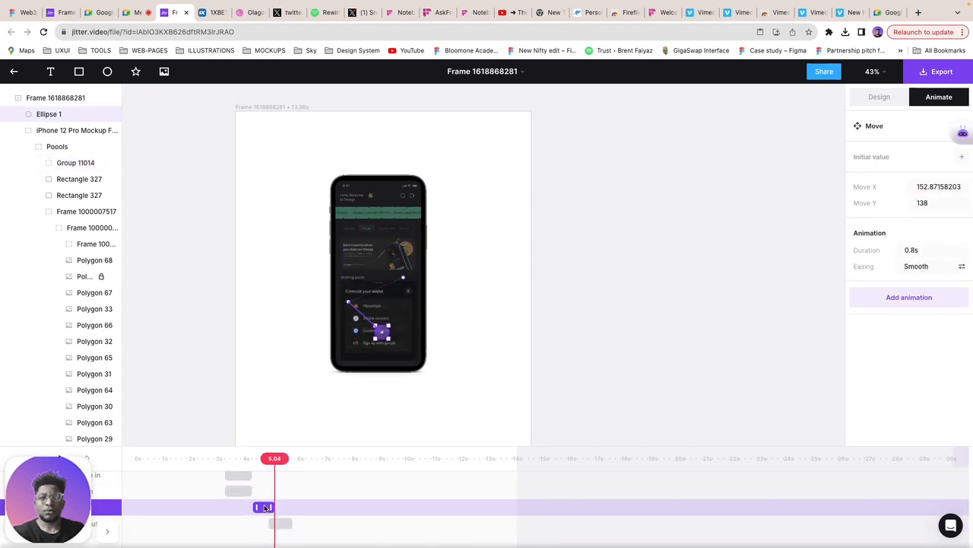
{"action": "left_click", "coordinate": [220, 459]}
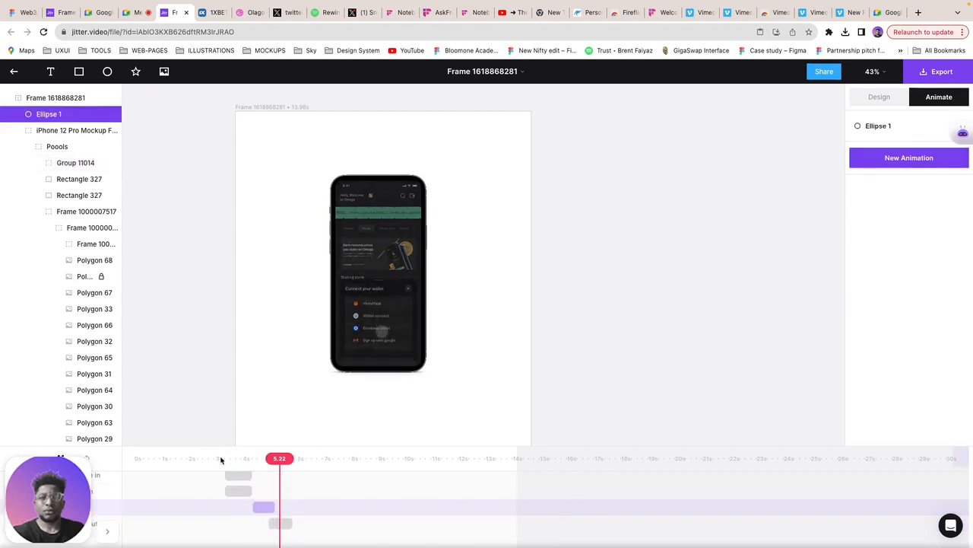
{"action": "left_click", "coordinate": [276, 523]}
{"action": "left_click_drag", "start_coordinate": [281, 522], "coordinate": [268, 522]}
{"action": "left_click", "coordinate": [227, 455]}
{"action": "left_click", "coordinate": [228, 456]}
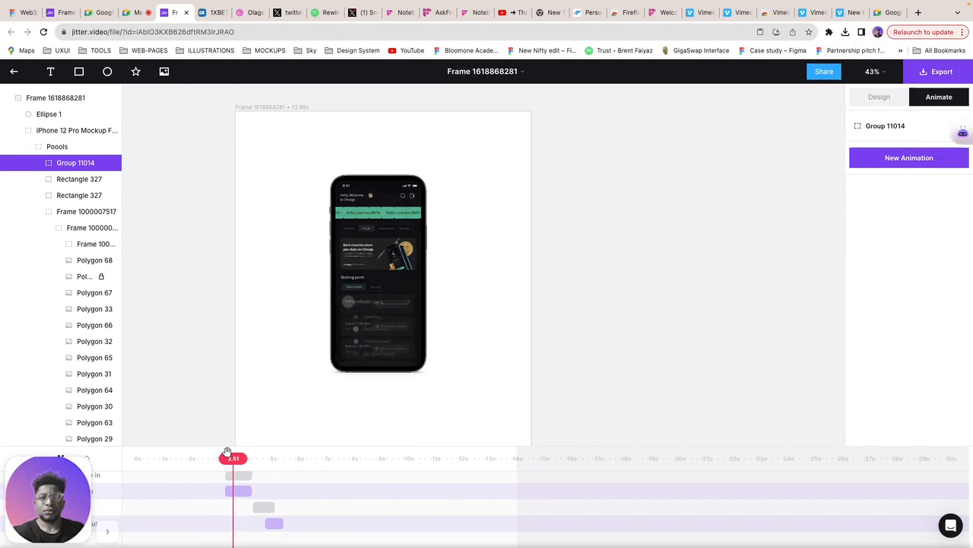
Step: Try to paste the clipboard content over Rectangle 327 in the phone mockup
{"action": "left_click", "coordinate": [388, 316]}
{"action": "left_click", "coordinate": [416, 208]}
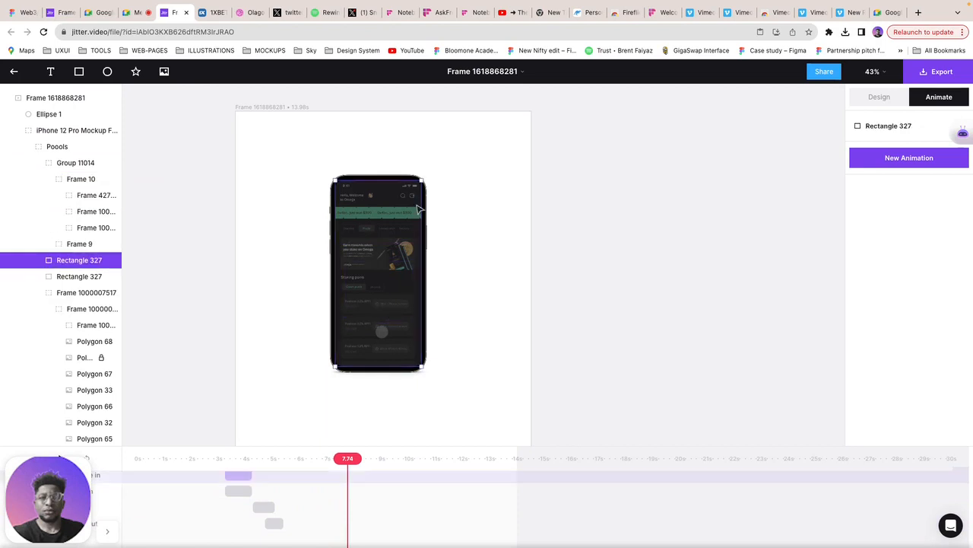
{"action": "right_click", "coordinate": [417, 208]}
{"action": "left_click", "coordinate": [431, 237]}
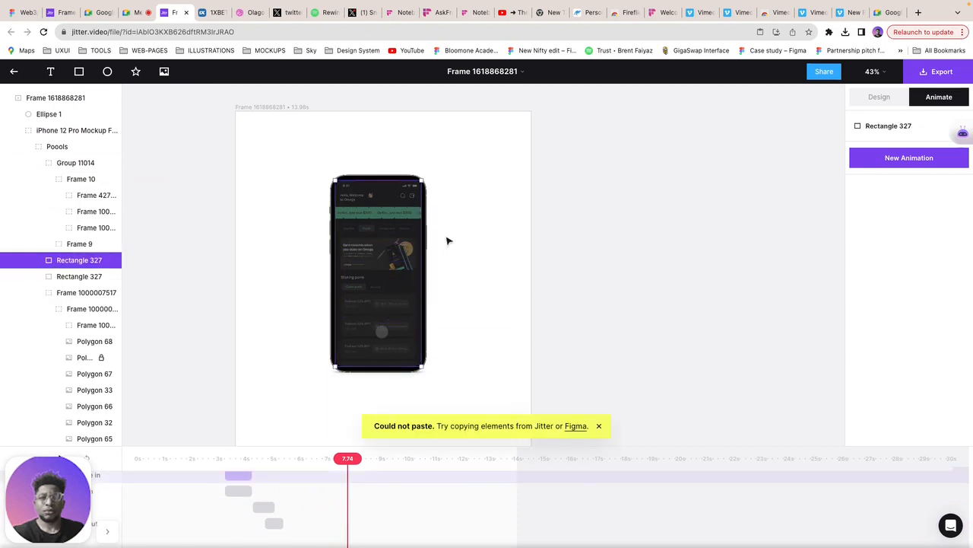
{"action": "left_click", "coordinate": [22, 12]}
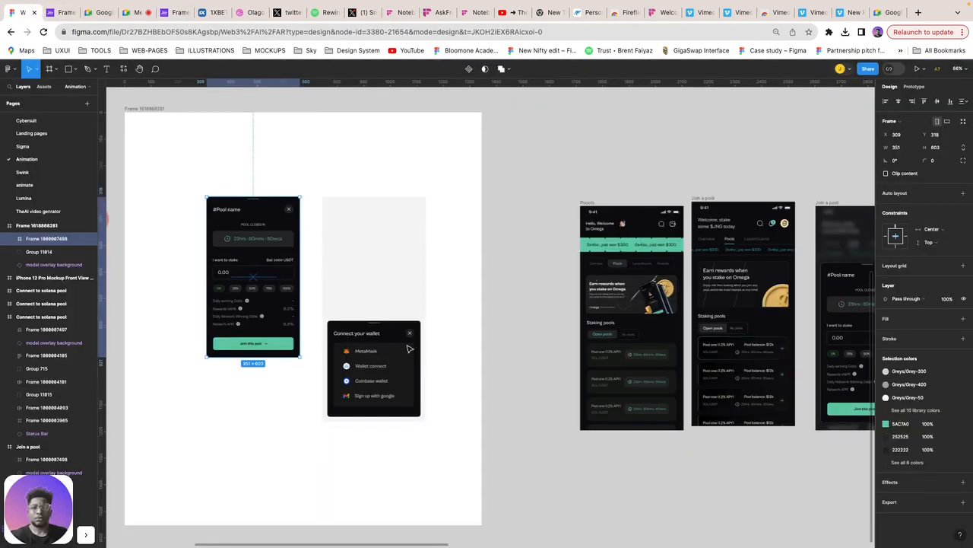
{"action": "left_click", "coordinate": [137, 111]}
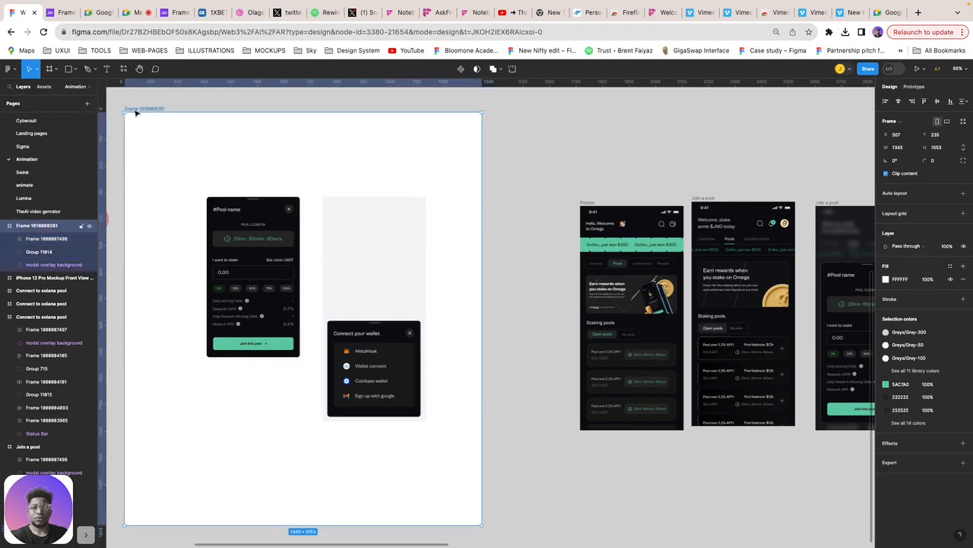
{"action": "left_click", "coordinate": [373, 304]}
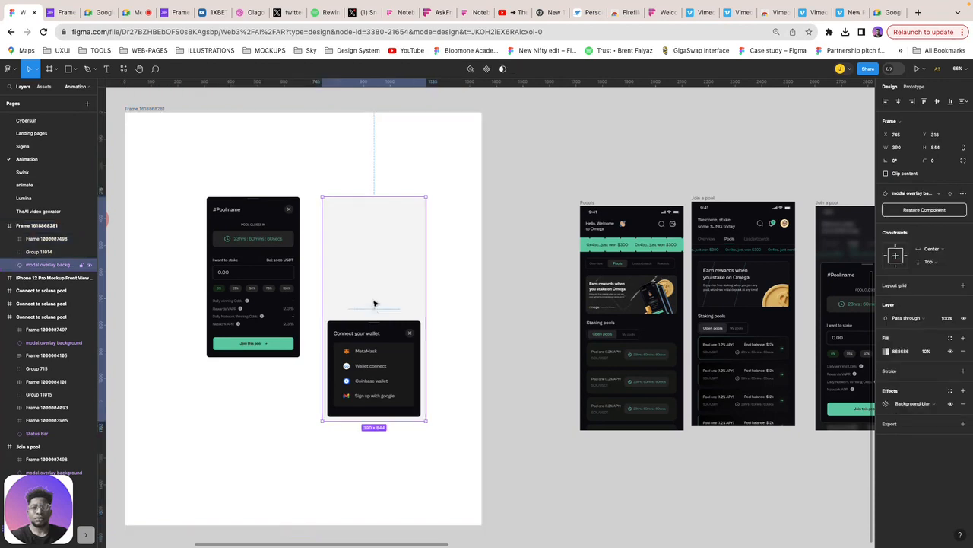
{"action": "key", "text": "Delete"}
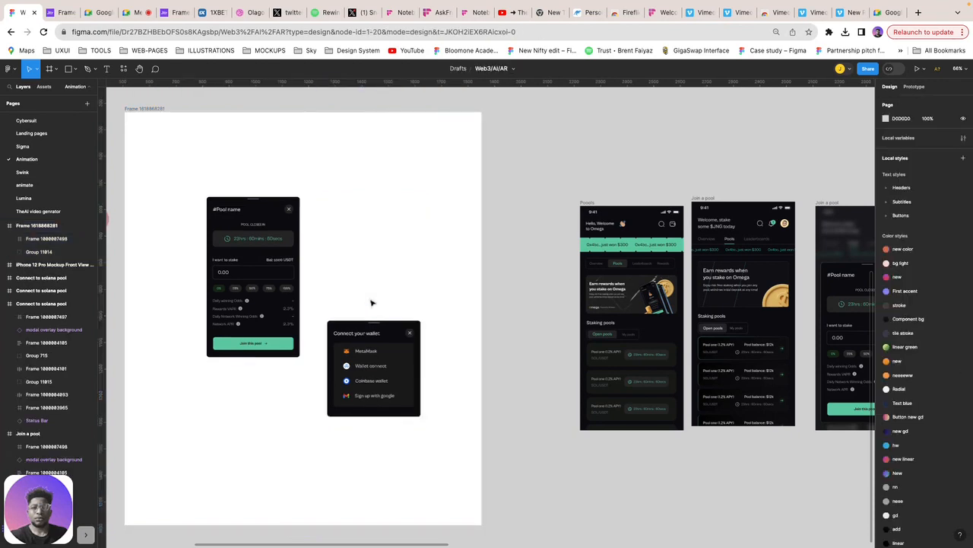
{"action": "left_click", "coordinate": [373, 352]}
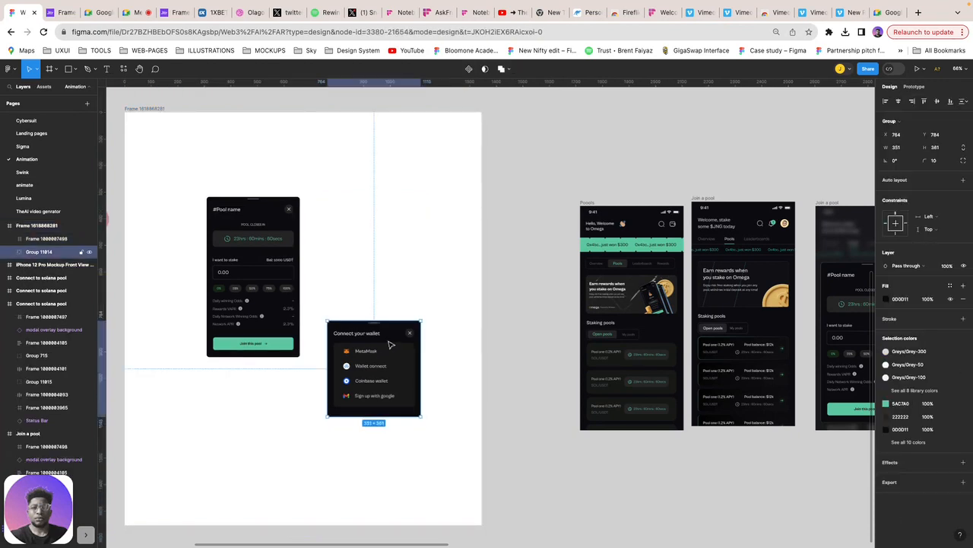
{"action": "key", "text": "Delete"}
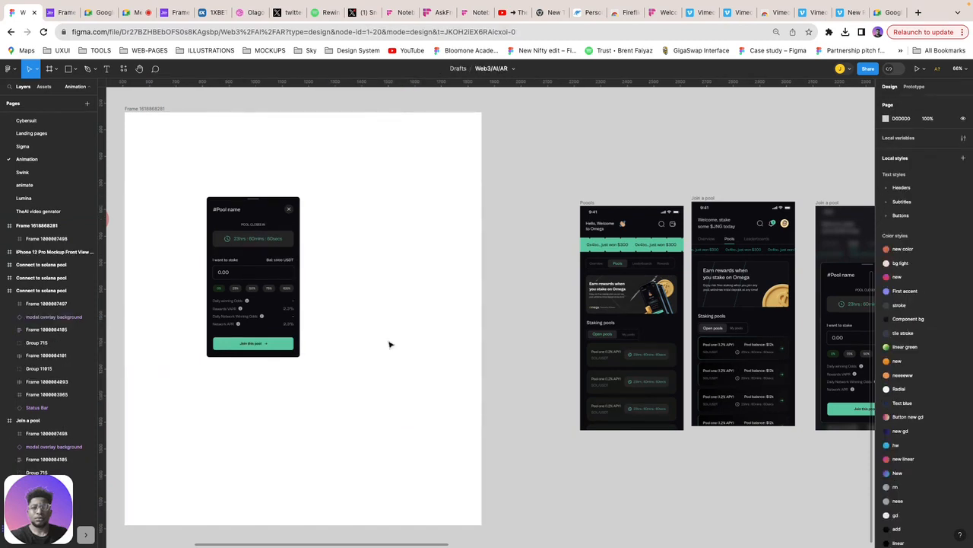
{"action": "left_click", "coordinate": [283, 276]}
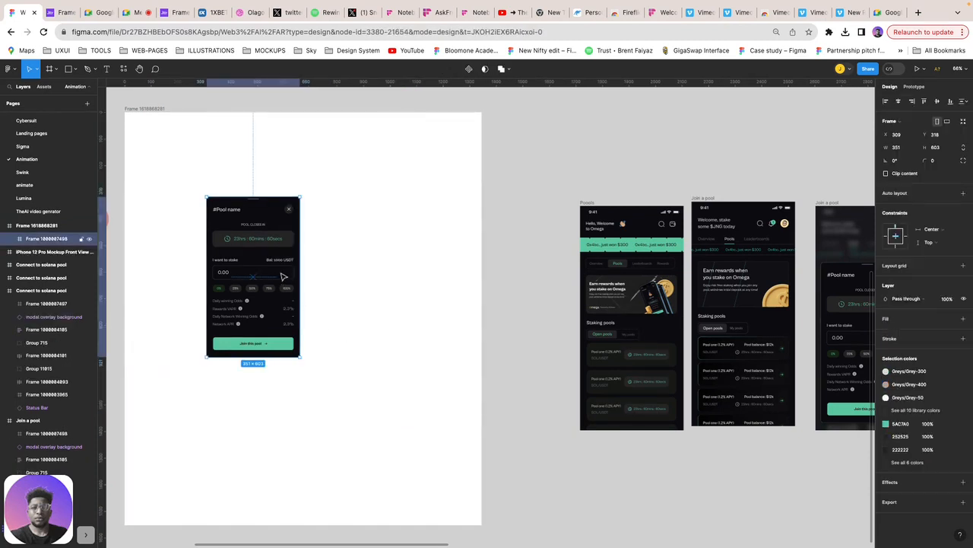
{"action": "left_click", "coordinate": [155, 111]}
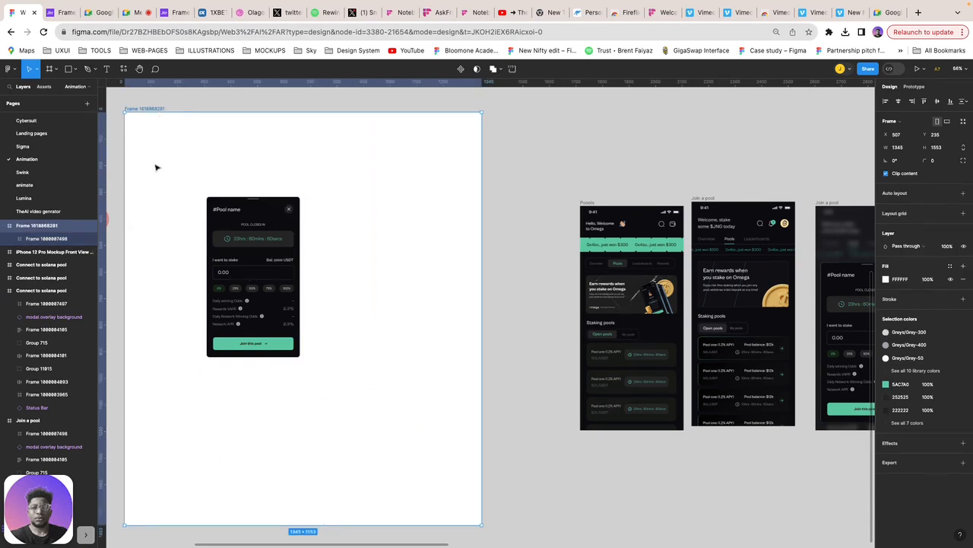
{"action": "left_click", "coordinate": [124, 69]}
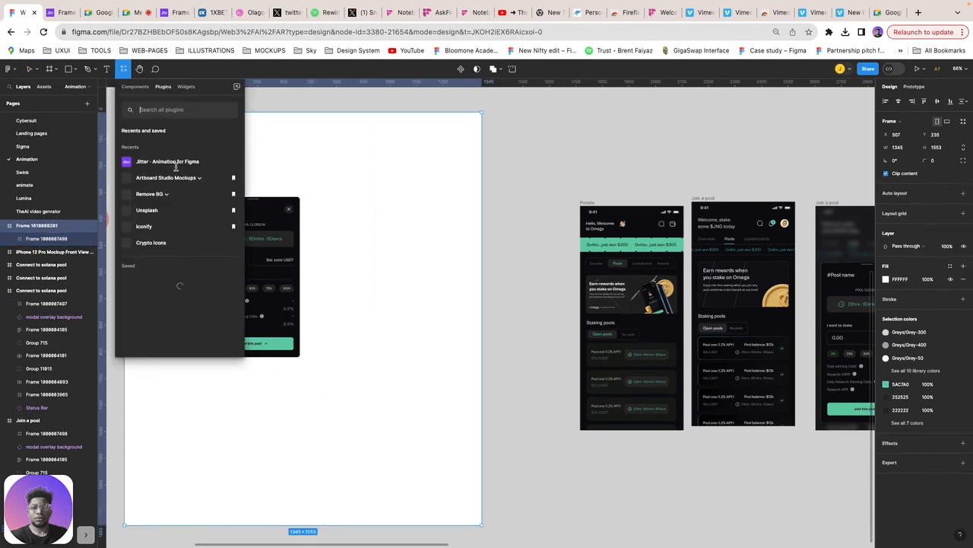
{"action": "key", "text": "Escape"}
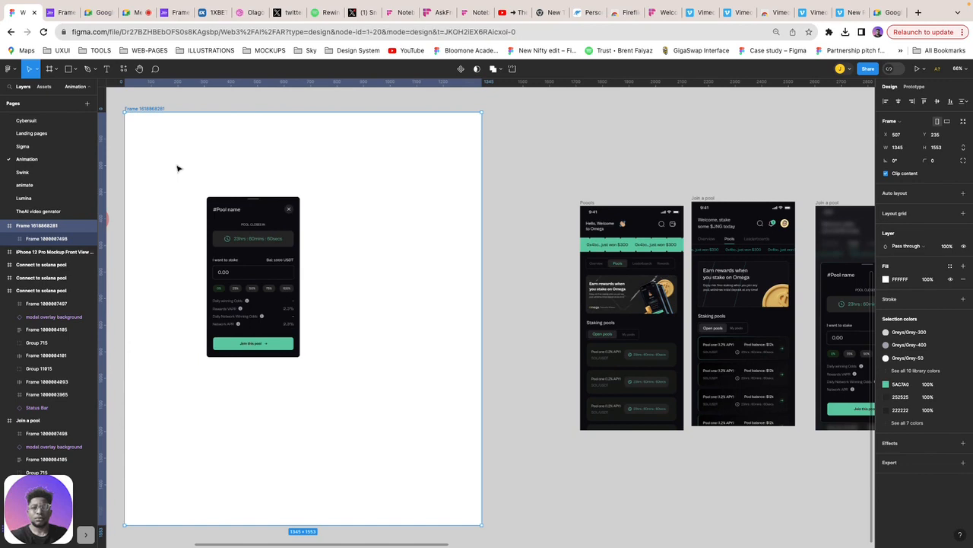
{"action": "key", "text": "Escape"}
{"action": "left_click", "coordinate": [268, 219]}
{"action": "key", "text": "super+alt+p"}
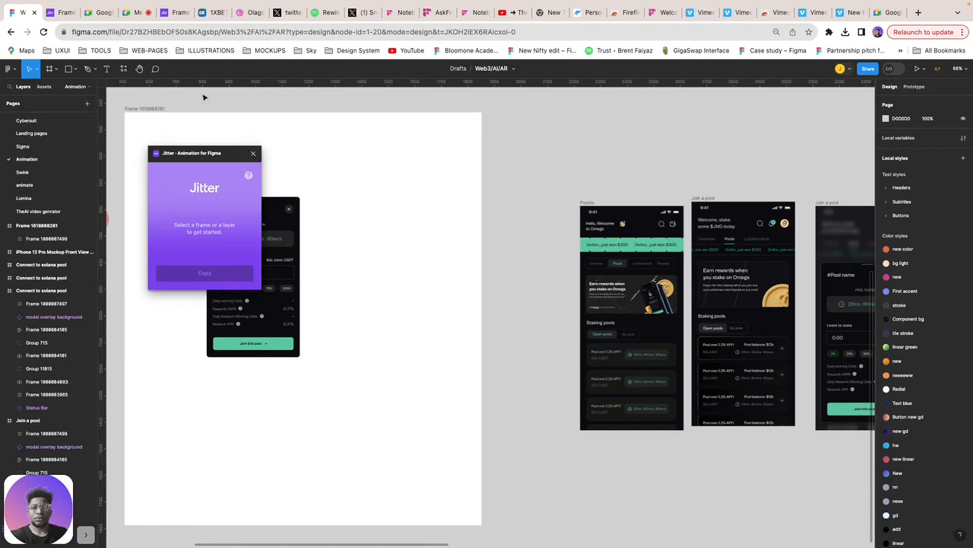
{"action": "left_click", "coordinate": [254, 154]}
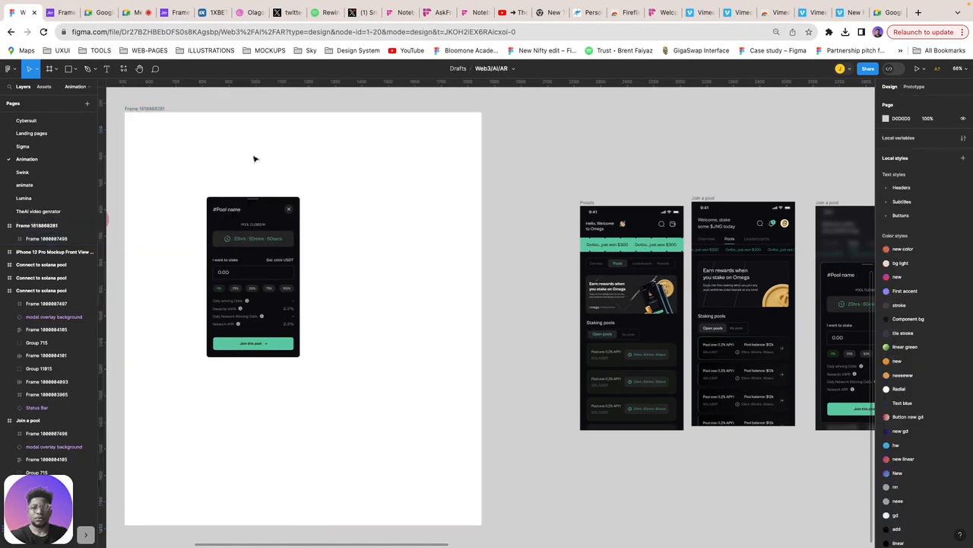
{"action": "left_click", "coordinate": [140, 110]}
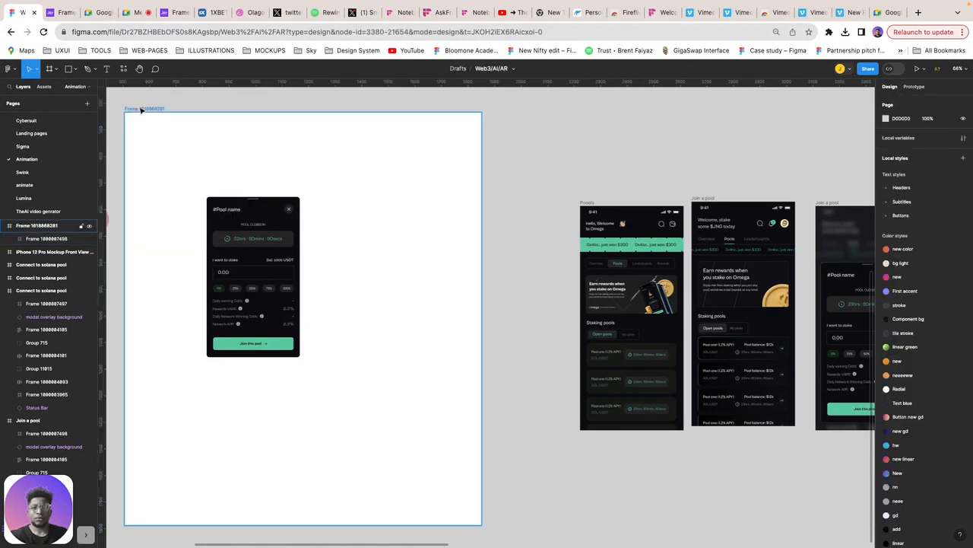
{"action": "left_click", "coordinate": [211, 109]}
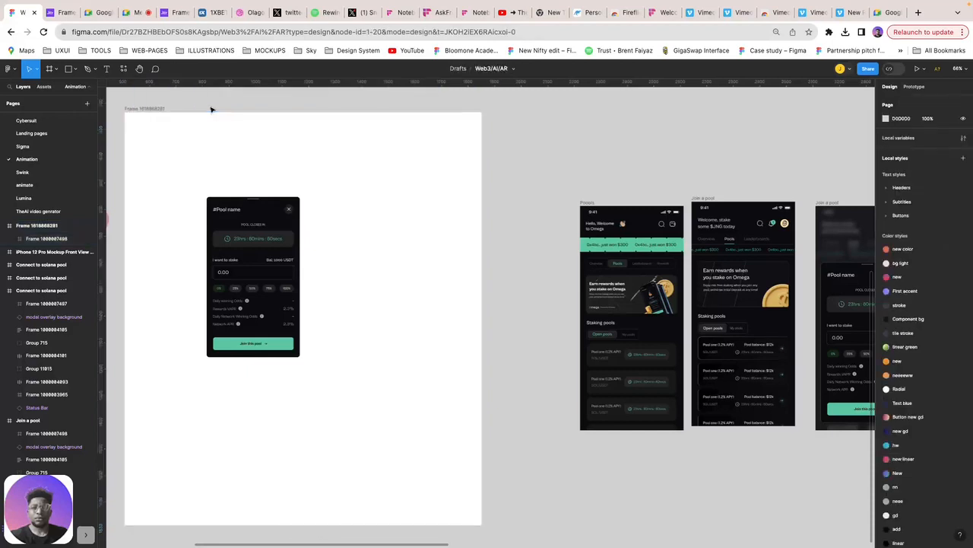
{"action": "left_click", "coordinate": [161, 111]}
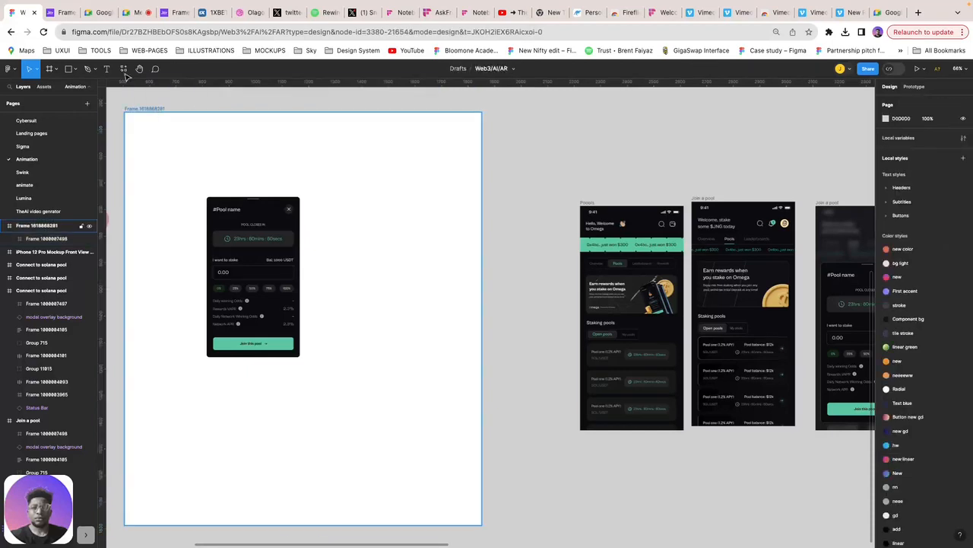
{"action": "key", "text": "shift+i"}
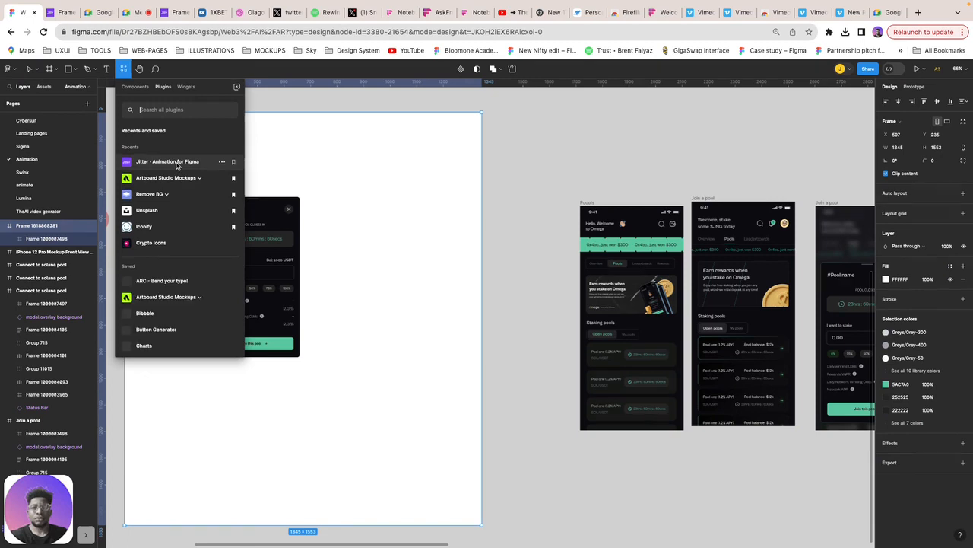
{"action": "left_click", "coordinate": [177, 163]}
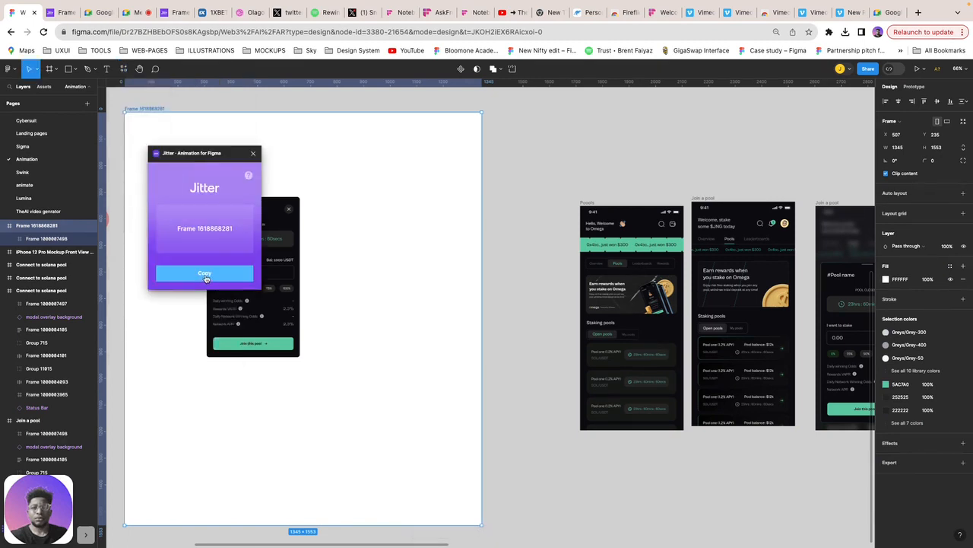
{"action": "left_click", "coordinate": [204, 274]}
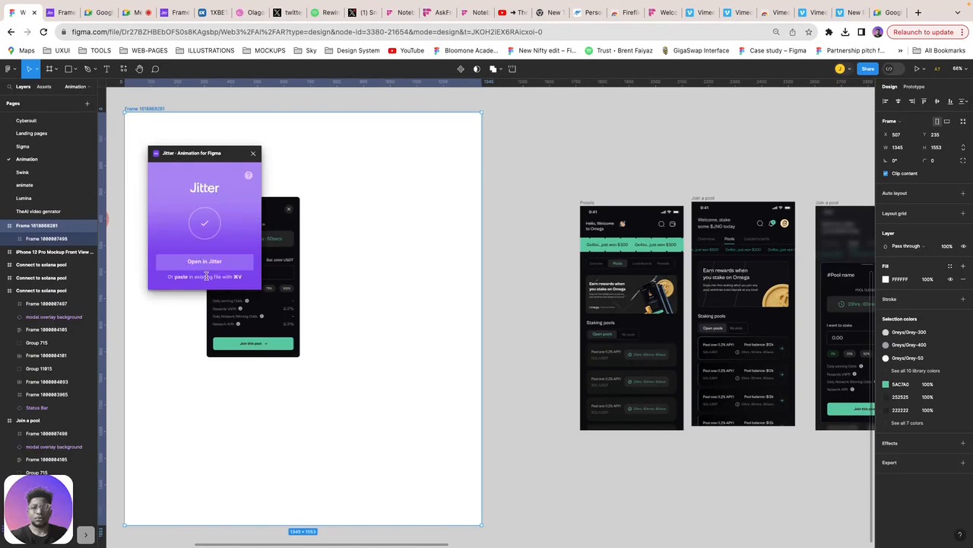
{"action": "left_click", "coordinate": [212, 263]}
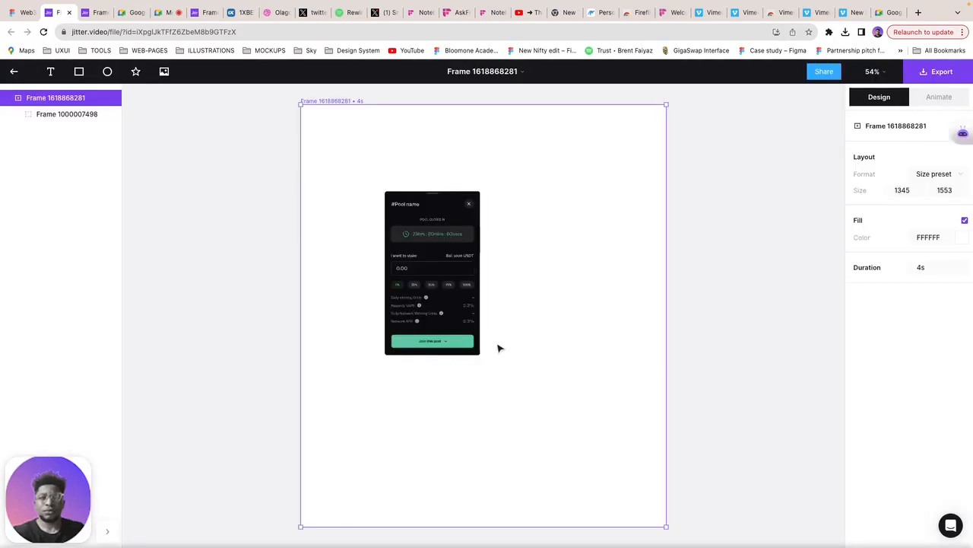
{"action": "left_click", "coordinate": [426, 256]}
{"action": "right_click", "coordinate": [424, 255]}
{"action": "left_click", "coordinate": [449, 268]}
Step: Close the older Jitter import tab and the Google Meet home tab, and return to the phone animation file
{"action": "left_click", "coordinate": [95, 12]}
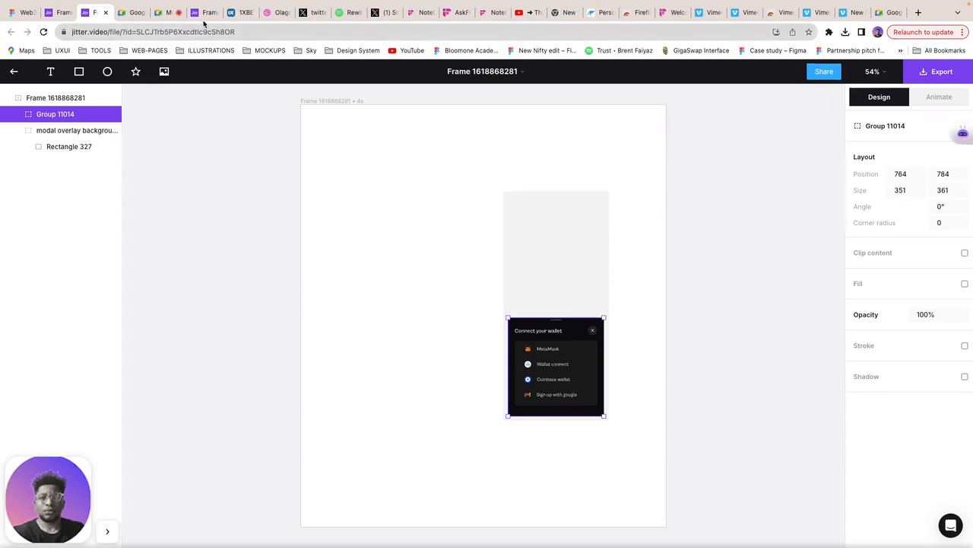
{"action": "left_click", "coordinate": [106, 13]}
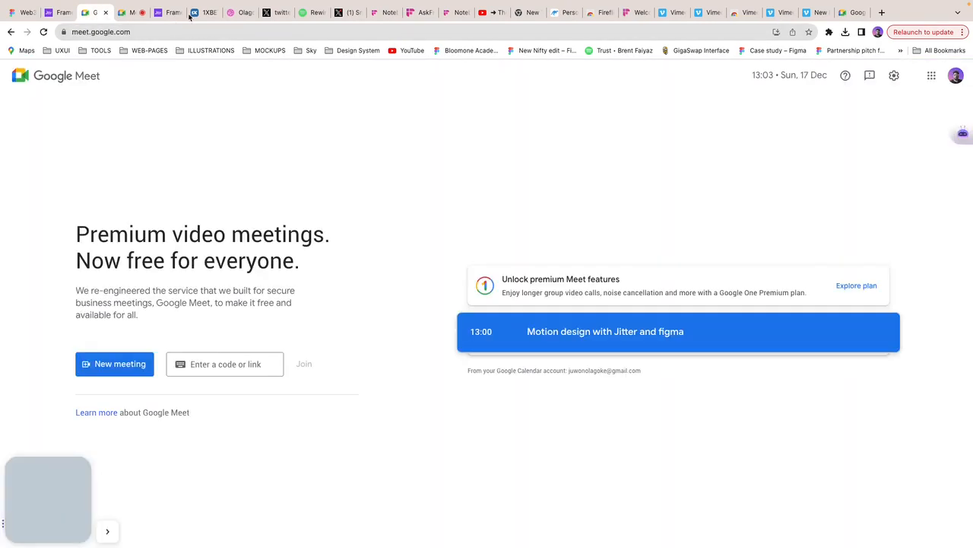
{"action": "left_click", "coordinate": [106, 13]}
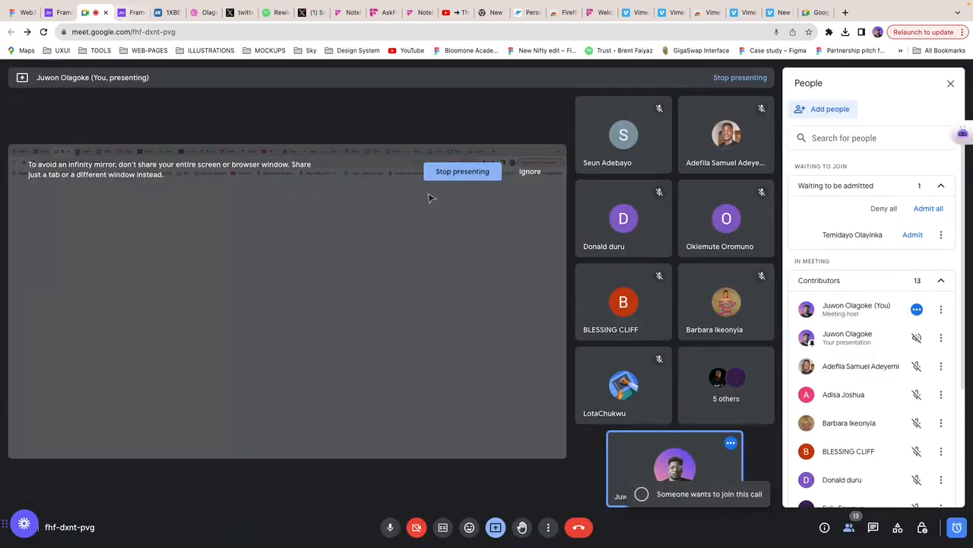
{"action": "key", "text": "ctrl+Tab"}
Step: Paste the pool modal into the Poools frame above Rectangle 327 and position it over the lower part of the phone screen
{"action": "left_click", "coordinate": [475, 191]}
{"action": "triple_click", "coordinate": [387, 229]}
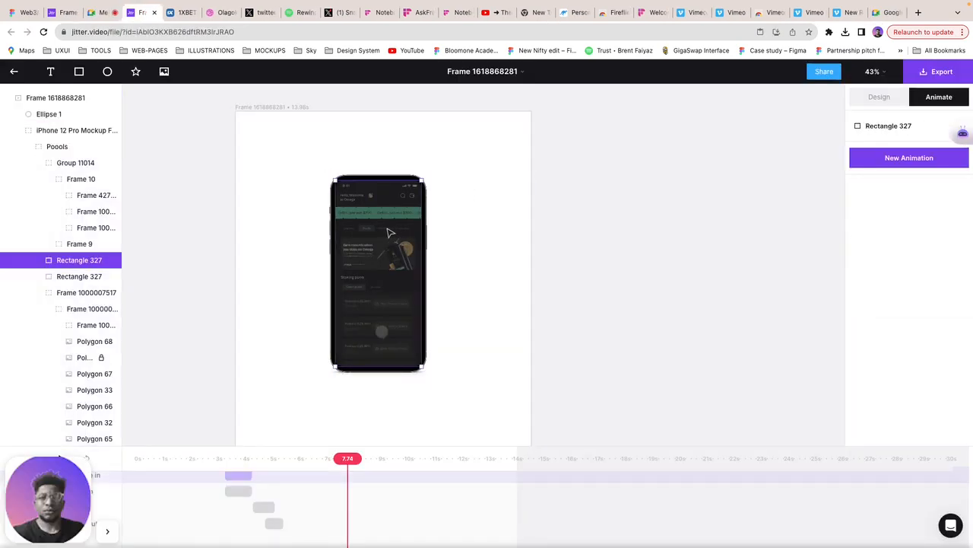
{"action": "key", "text": "ctrl+v"}
{"action": "left_click_drag", "start_coordinate": [444, 291], "coordinate": [404, 269]}
{"action": "scroll", "coordinate": [399, 282], "scroll_direction": "up", "scroll_amount": 1}
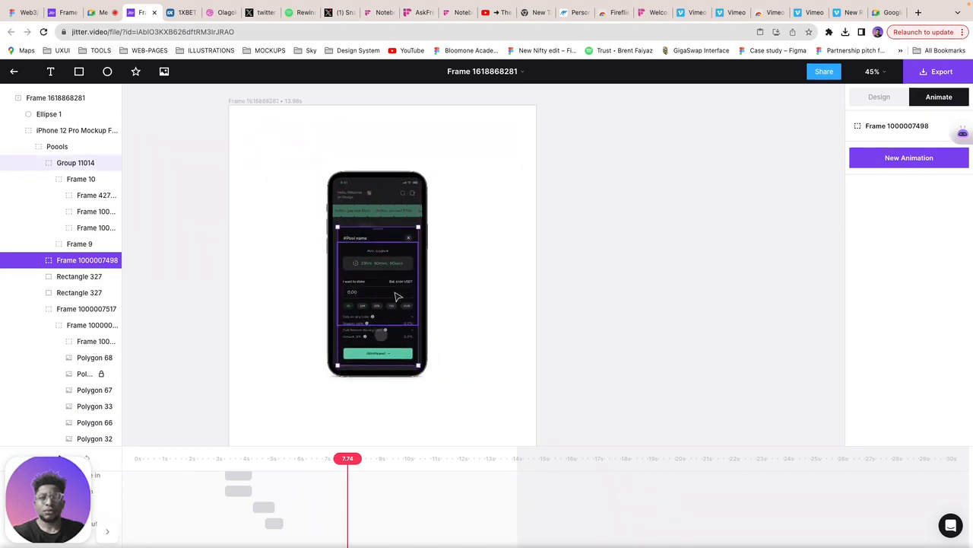
{"action": "left_click", "coordinate": [394, 296]}
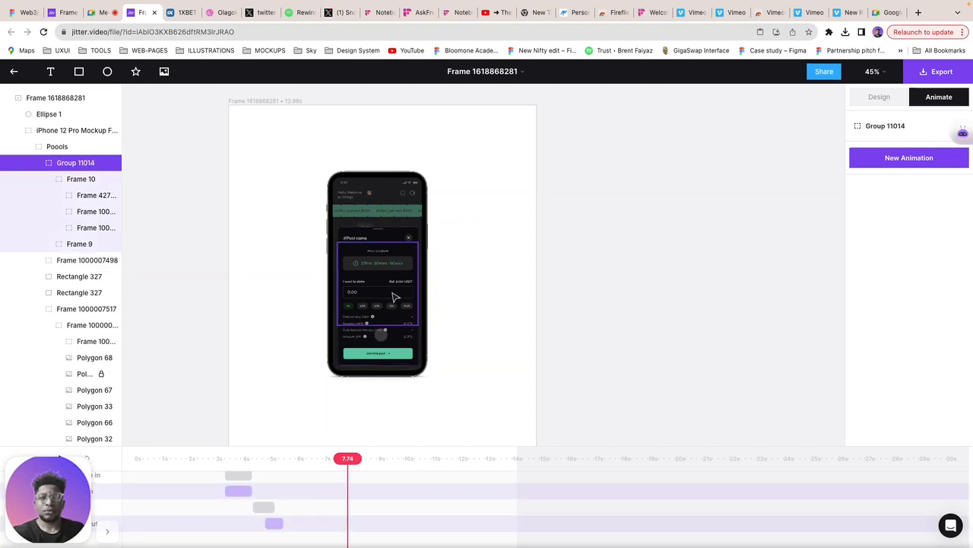
{"action": "left_click", "coordinate": [408, 359]}
{"action": "left_click", "coordinate": [938, 158]}
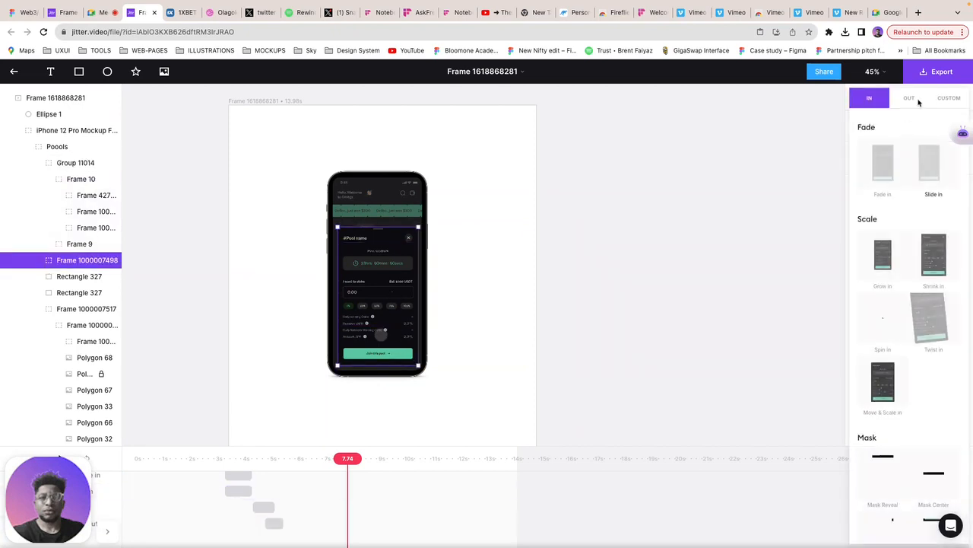
{"action": "left_click", "coordinate": [931, 163]}
{"action": "left_click", "coordinate": [931, 172]}
{"action": "left_click_drag", "start_coordinate": [358, 523], "coordinate": [278, 528]}
{"action": "left_click", "coordinate": [215, 460]}
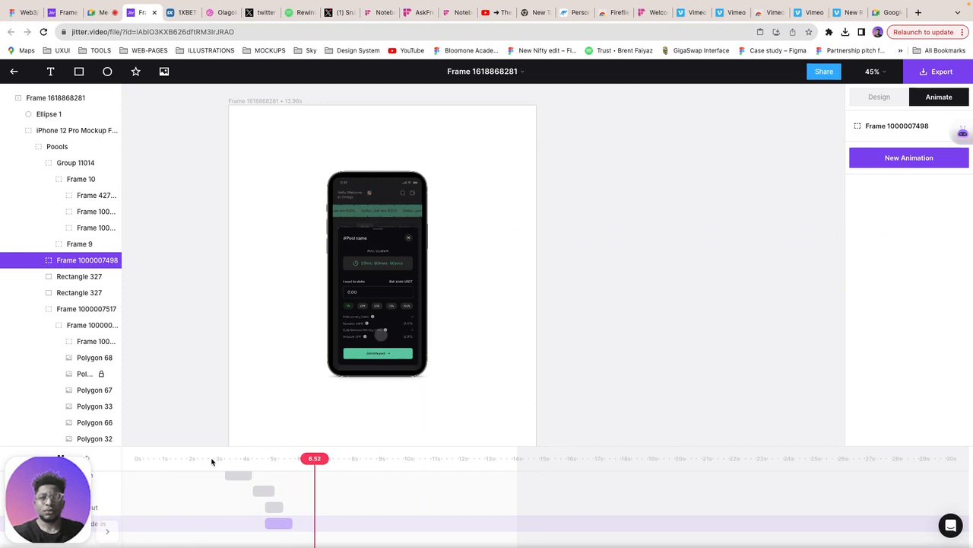
{"action": "left_click", "coordinate": [195, 459]}
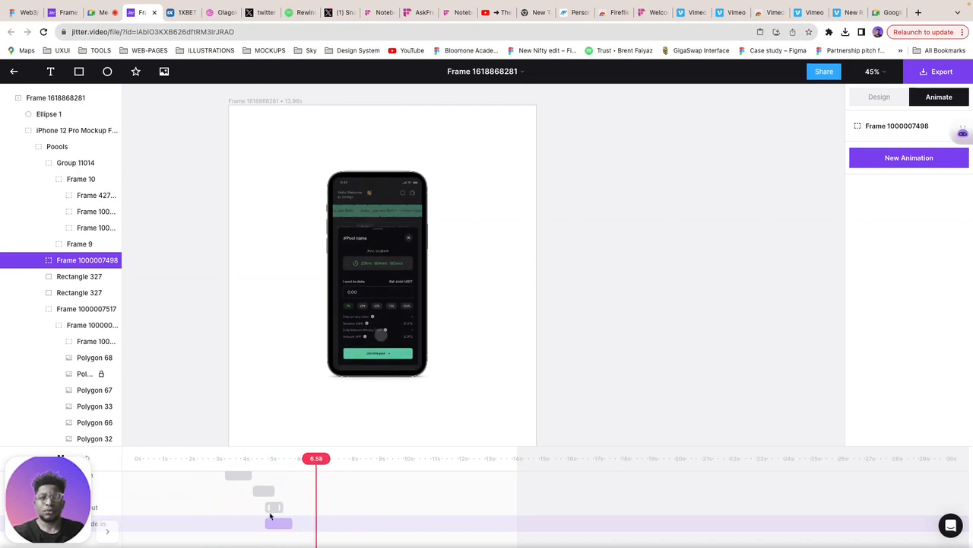
Step: Try the upward direction for the pool modal's Slide in and preview it, and set the direction to down
{"action": "left_click", "coordinate": [278, 523]}
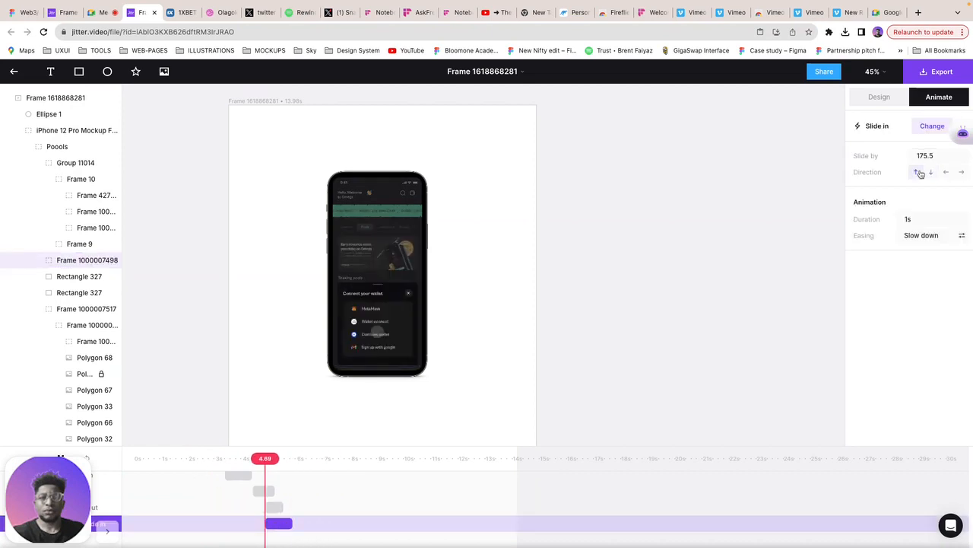
{"action": "left_click", "coordinate": [210, 467]}
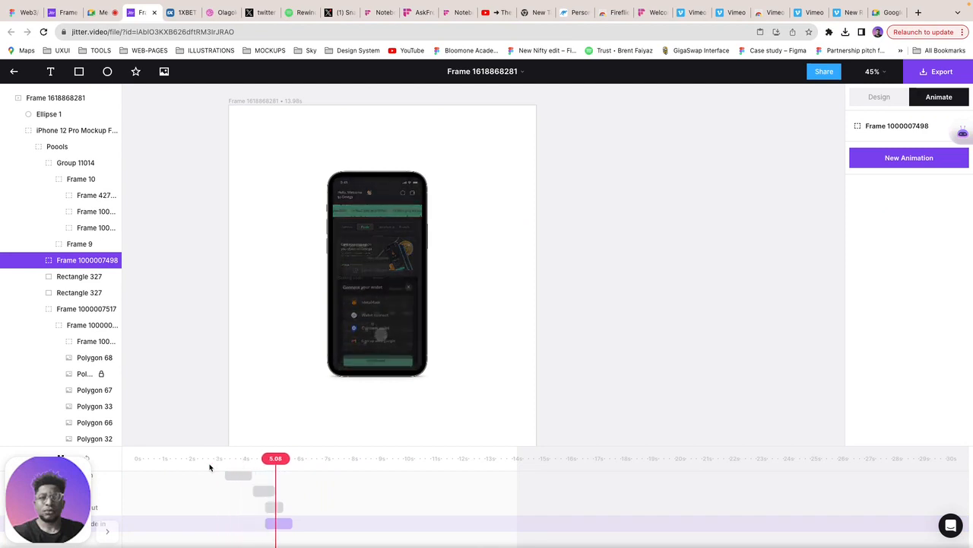
{"action": "left_click", "coordinate": [281, 525]}
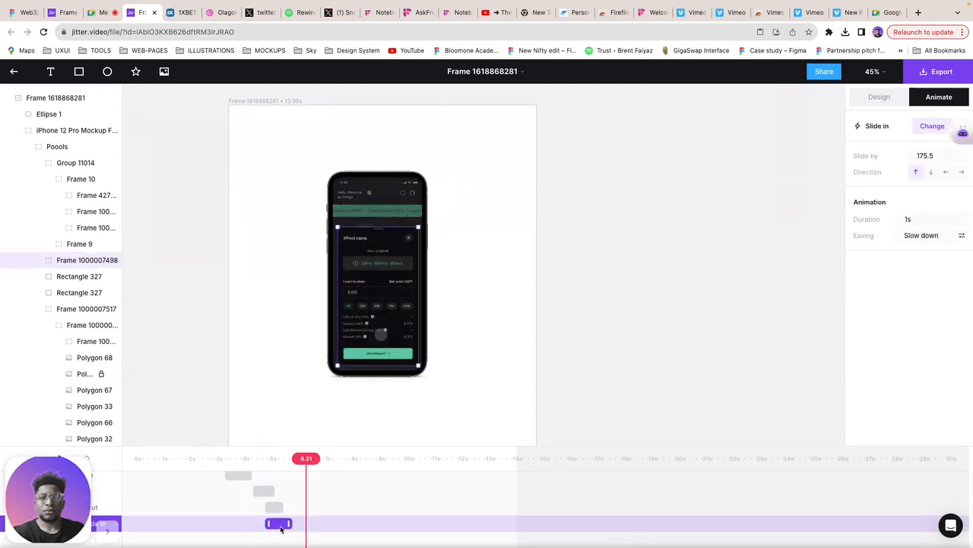
{"action": "left_click", "coordinate": [933, 173]}
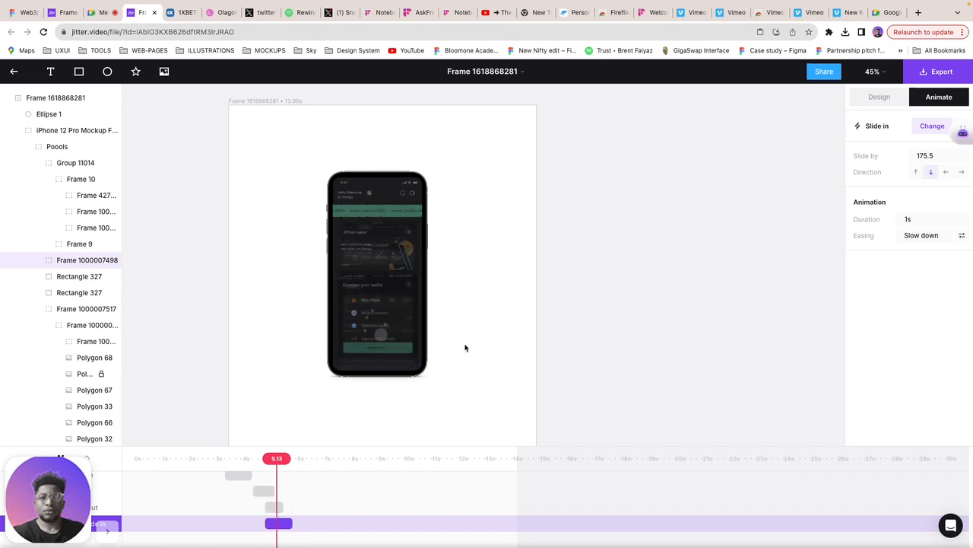
Step: Start the pool modal's Slide in slightly later, shorten it to 0.72 s and preview the result
{"action": "left_click_drag", "start_coordinate": [282, 526], "coordinate": [290, 525]}
{"action": "left_click", "coordinate": [206, 460]}
{"action": "key", "text": "space"}
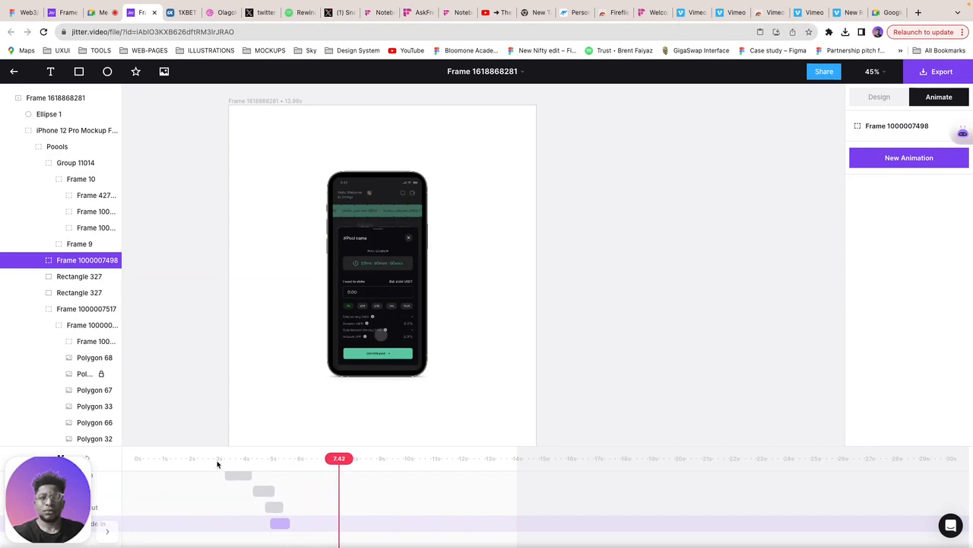
Step: Try the left, right and up directions on the pool modal's Slide in, and return to down
{"action": "left_click", "coordinate": [278, 523]}
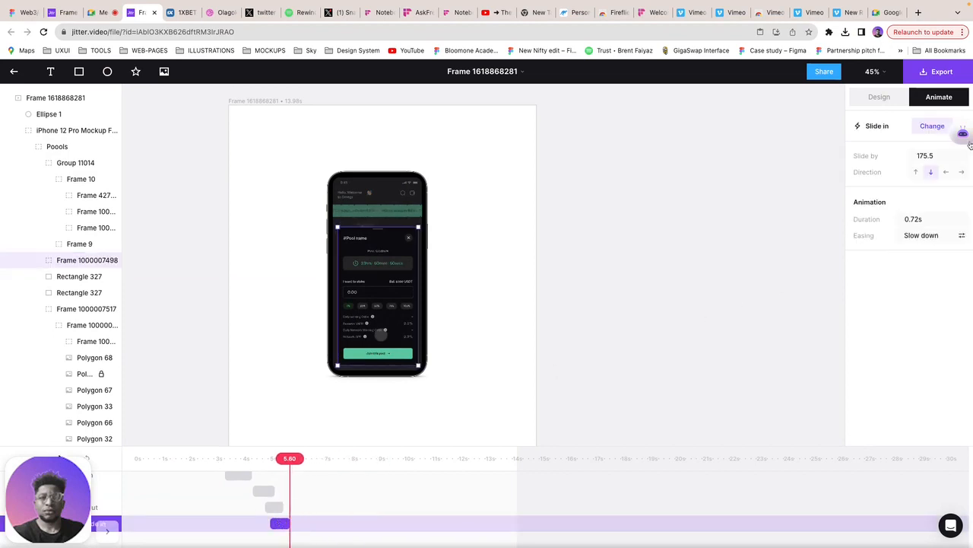
{"action": "left_click", "coordinate": [947, 174]}
{"action": "left_click", "coordinate": [962, 174]}
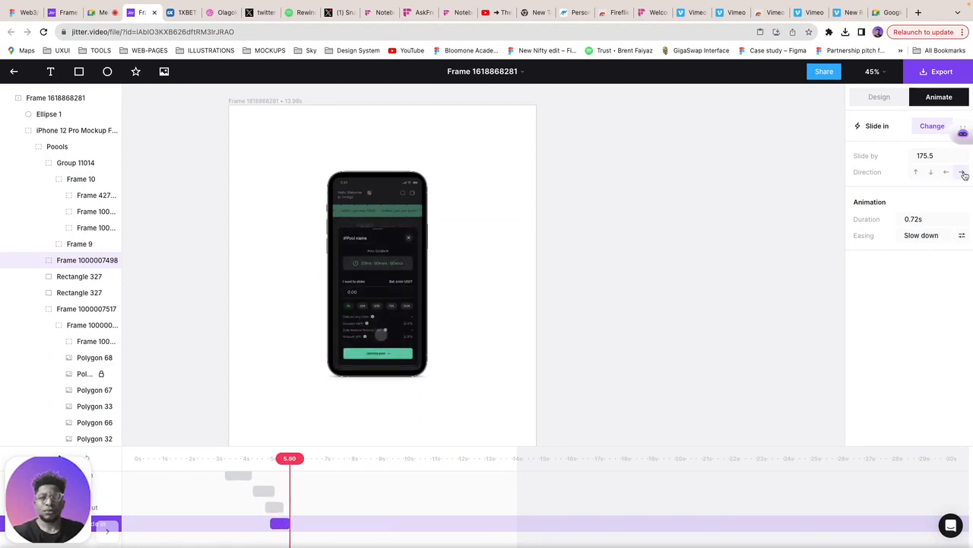
{"action": "left_click", "coordinate": [932, 172]}
{"action": "left_click", "coordinate": [918, 173]}
{"action": "left_click", "coordinate": [932, 173]}
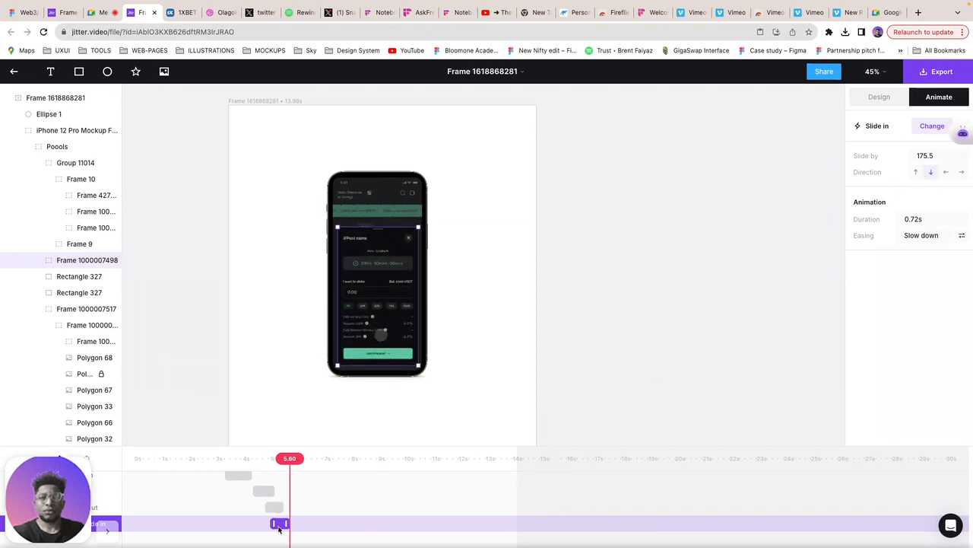
Step: Delay the pool modal's Slide in so it ends at 5.76 s, and preview it
{"action": "left_click_drag", "start_coordinate": [282, 527], "coordinate": [286, 529]}
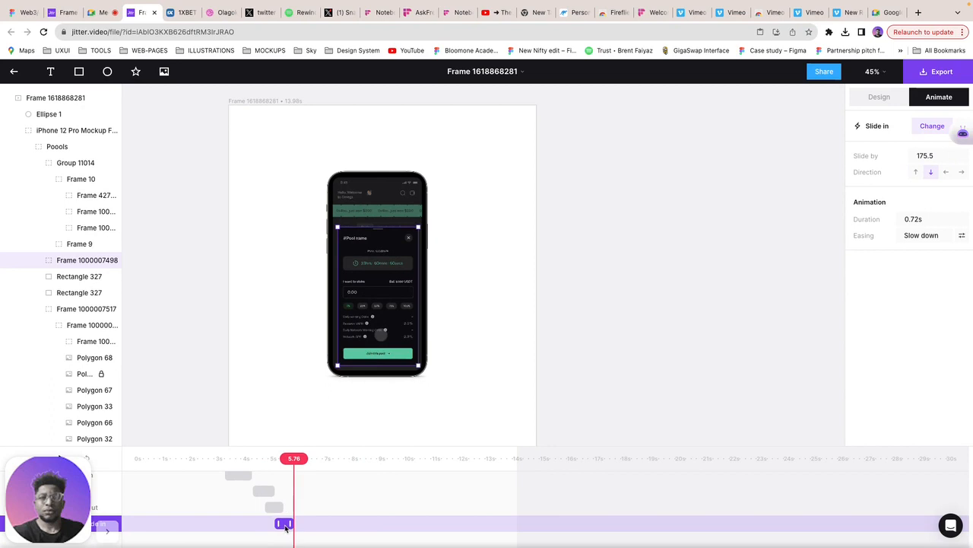
{"action": "left_click", "coordinate": [209, 465]}
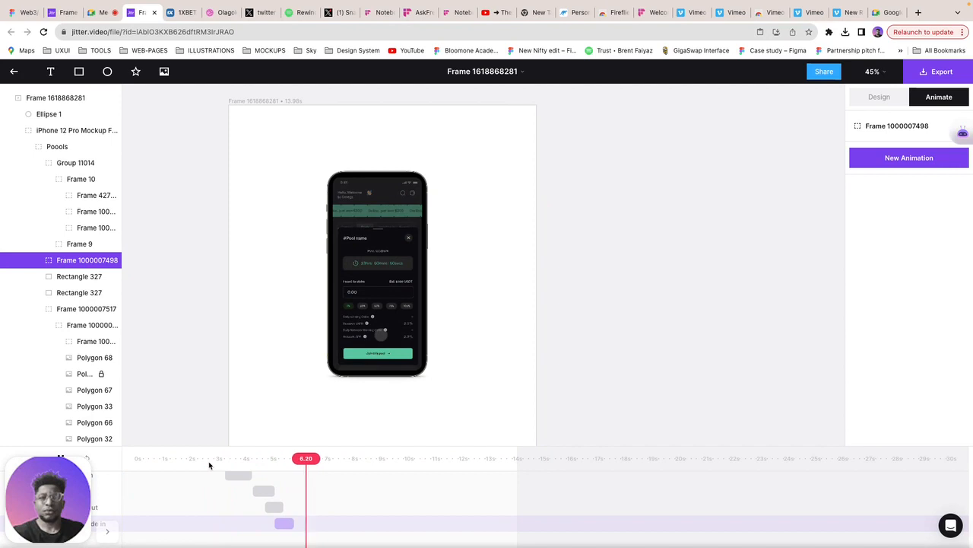
{"action": "left_click", "coordinate": [282, 524]}
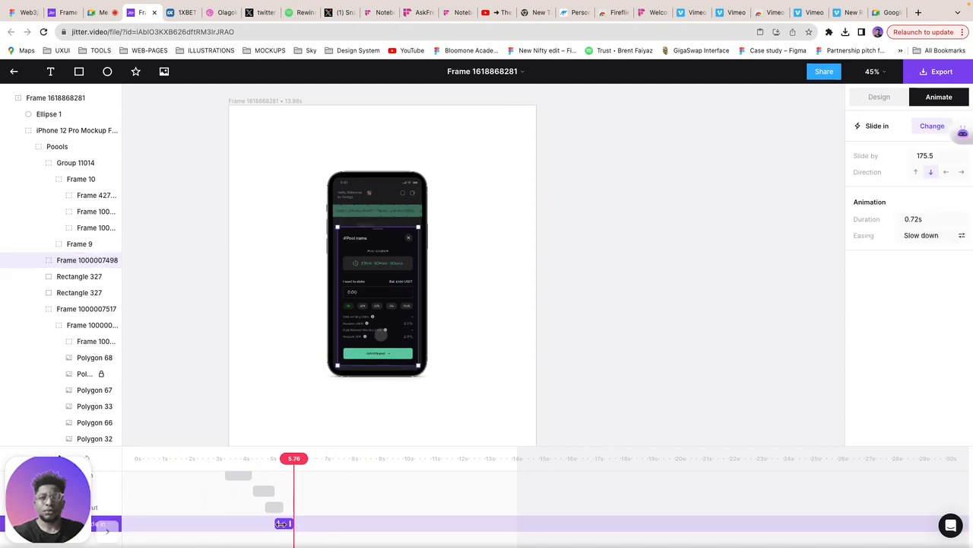
Step: Add a Move animation to Ellipse 1 at 5.76 s, carrying the pointer onto the Join this pool button, about X -16 and Y 76
{"action": "left_click", "coordinate": [382, 335]}
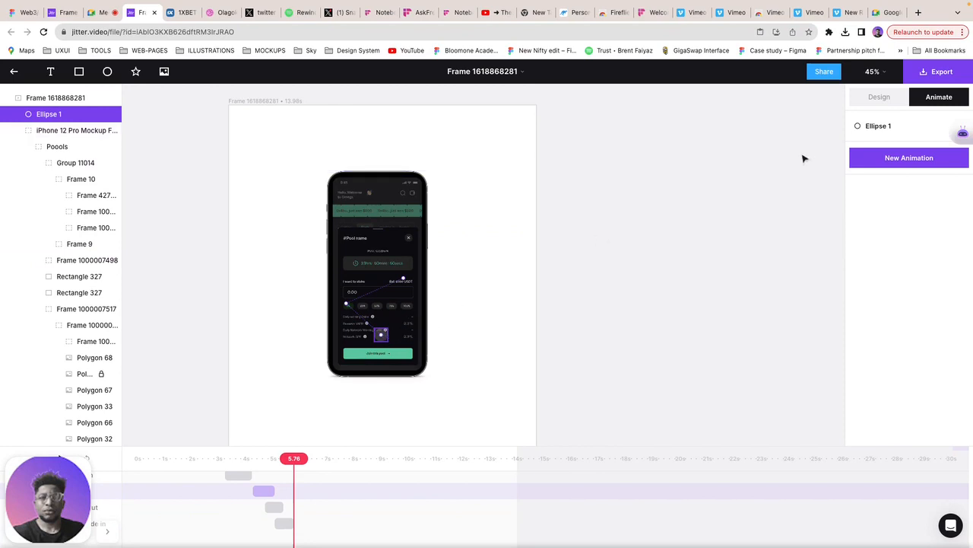
{"action": "left_click", "coordinate": [931, 158]}
{"action": "left_click", "coordinate": [949, 99]}
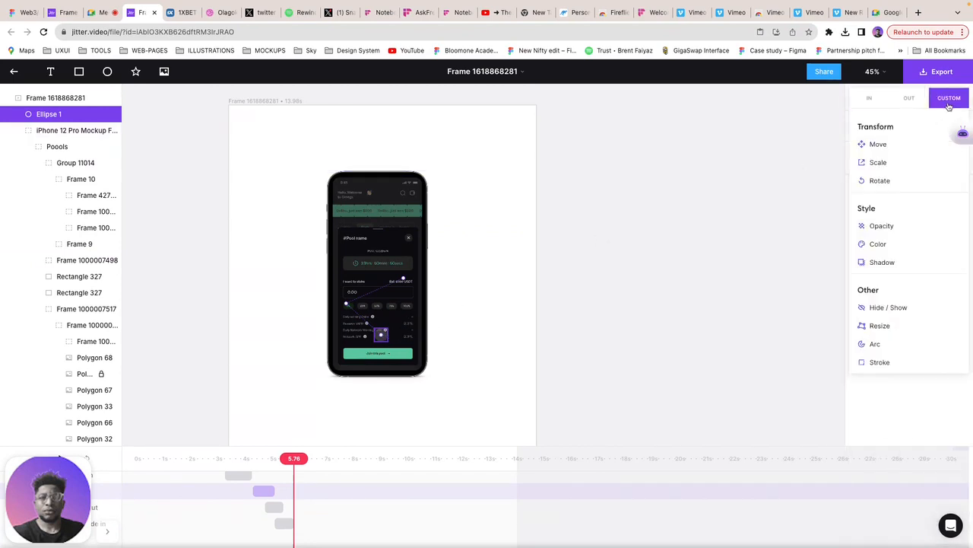
{"action": "left_click", "coordinate": [882, 145]}
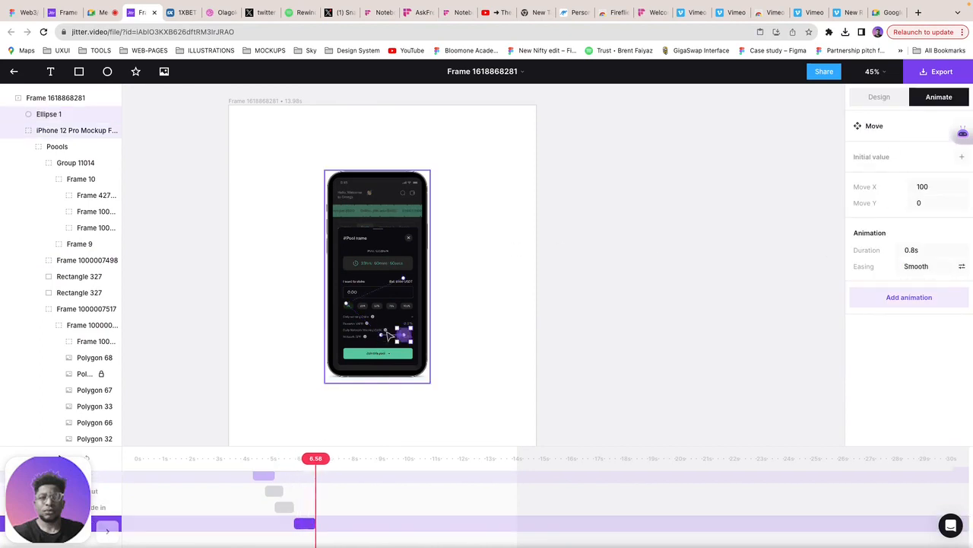
{"action": "left_click_drag", "start_coordinate": [403, 335], "coordinate": [385, 361]}
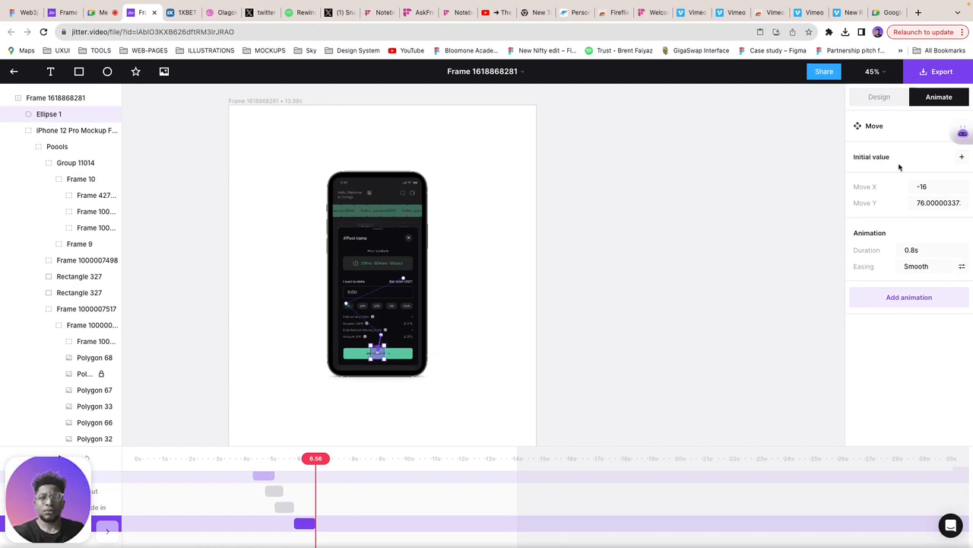
Step: Play the animation from the start to review the flow up to the pointer's move onto the Join this pool button
{"action": "left_click", "coordinate": [411, 361]}
{"action": "double_click", "coordinate": [411, 361]}
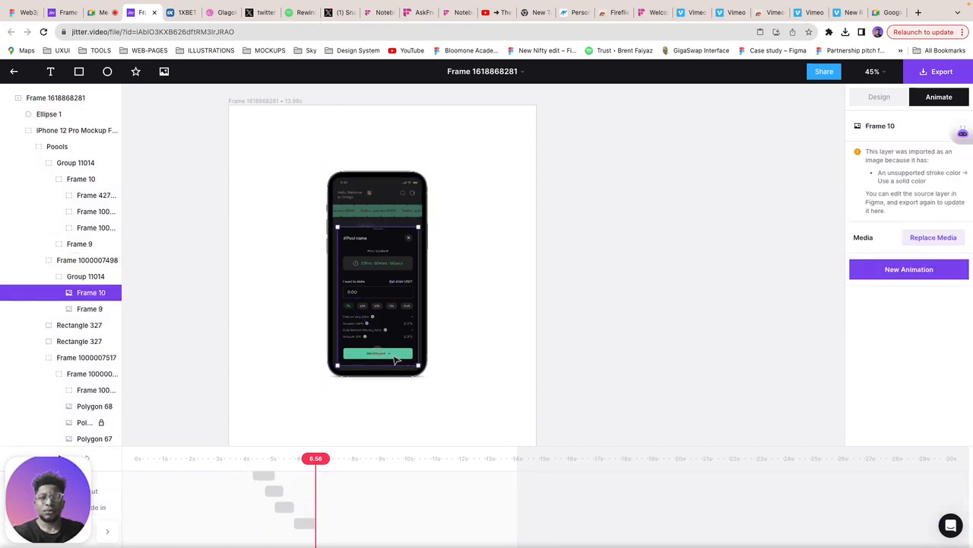
{"action": "left_click", "coordinate": [141, 460]}
{"action": "key", "text": "space"}
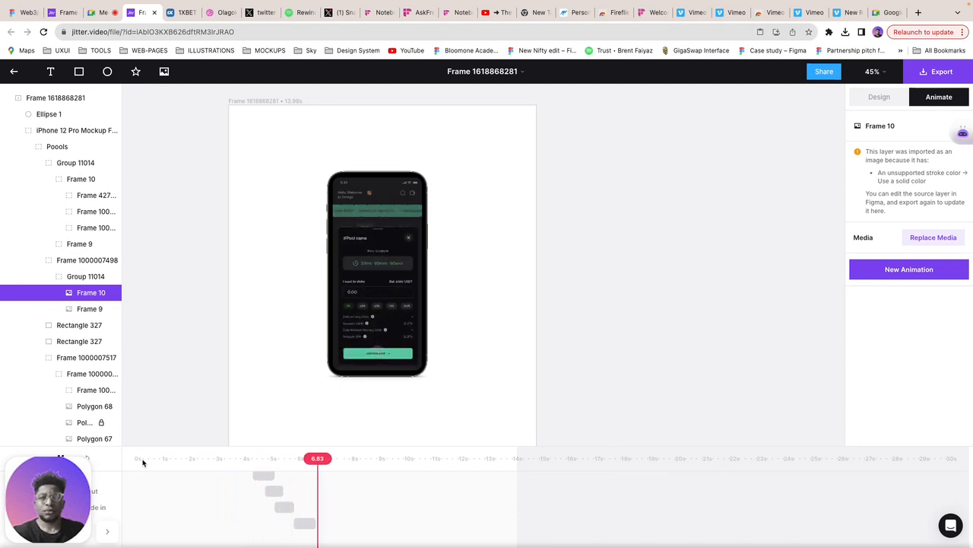
{"action": "left_click", "coordinate": [304, 523]}
{"action": "left_click", "coordinate": [305, 523]}
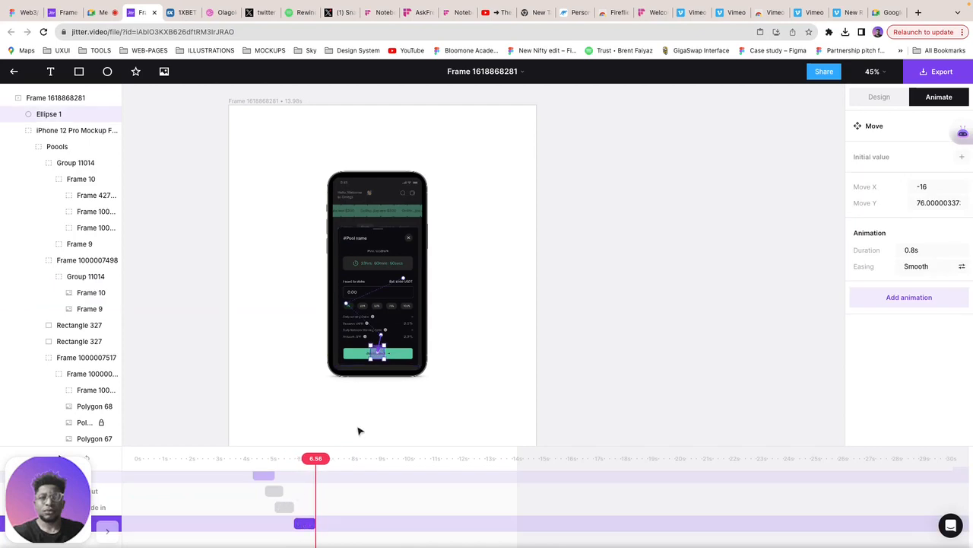
Step: Switch to the Figma design file and close the Jitter - Animation for Figma plugin
{"action": "left_click", "coordinate": [21, 13]}
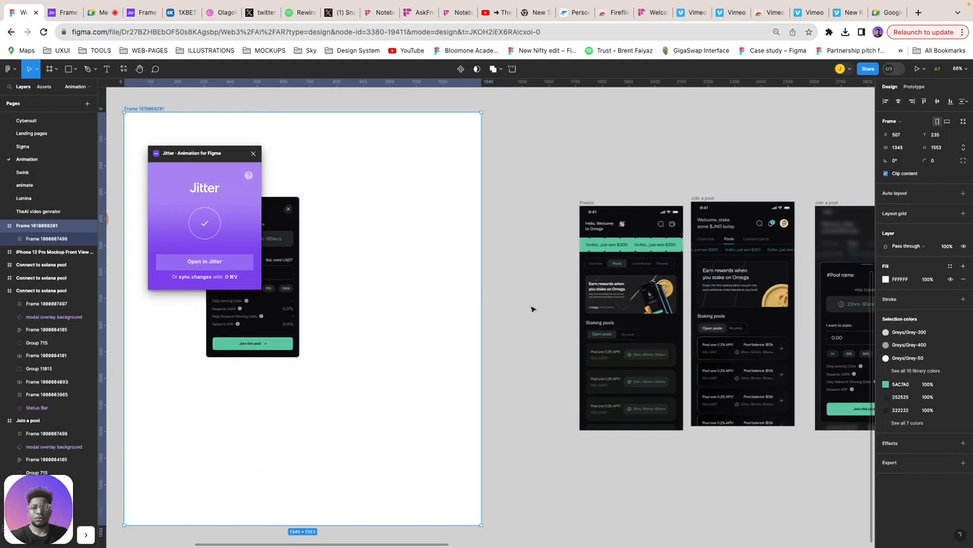
{"action": "left_click", "coordinate": [630, 304]}
{"action": "scroll", "coordinate": [486, 304], "scroll_direction": "right", "scroll_amount": 4}
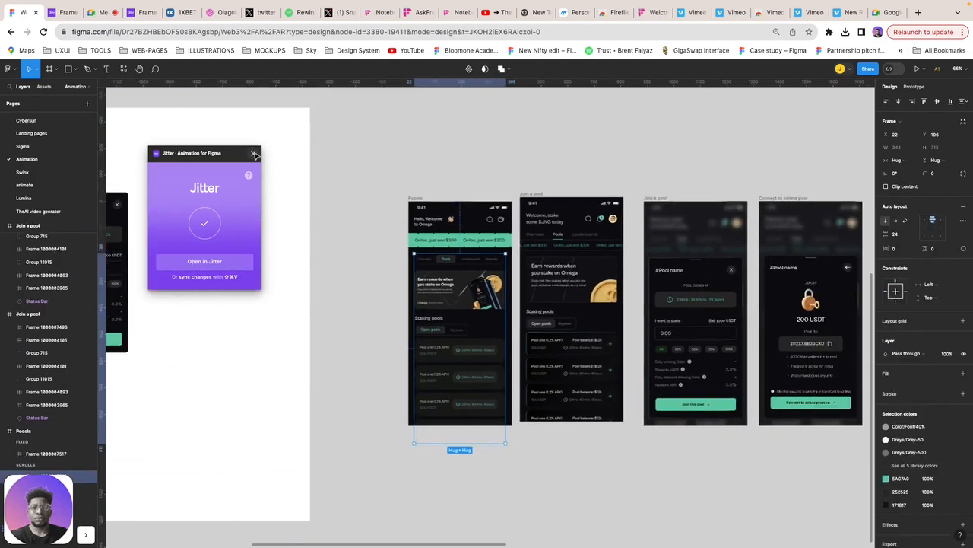
{"action": "left_click", "coordinate": [254, 153]}
{"action": "scroll", "coordinate": [456, 259], "scroll_direction": "right", "scroll_amount": 5}
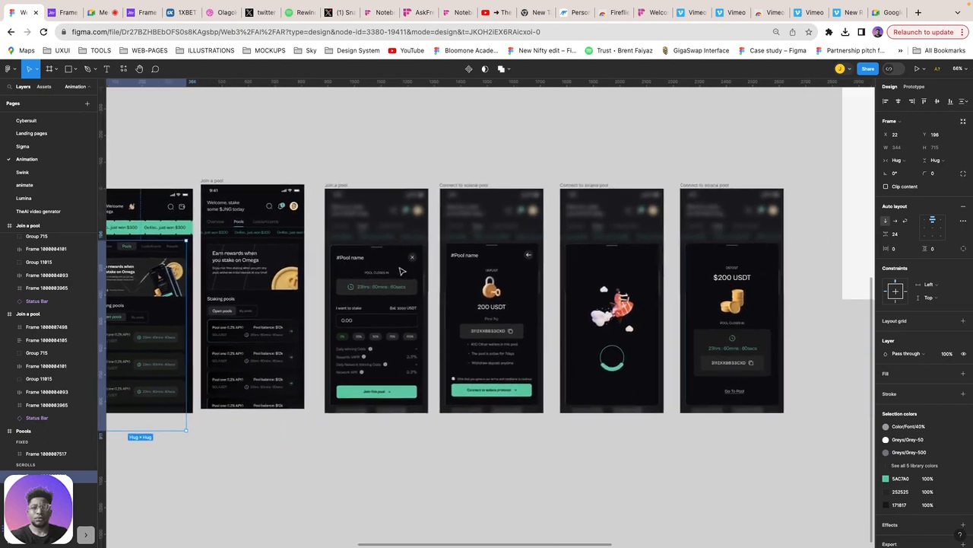
{"action": "left_click", "coordinate": [514, 279]}
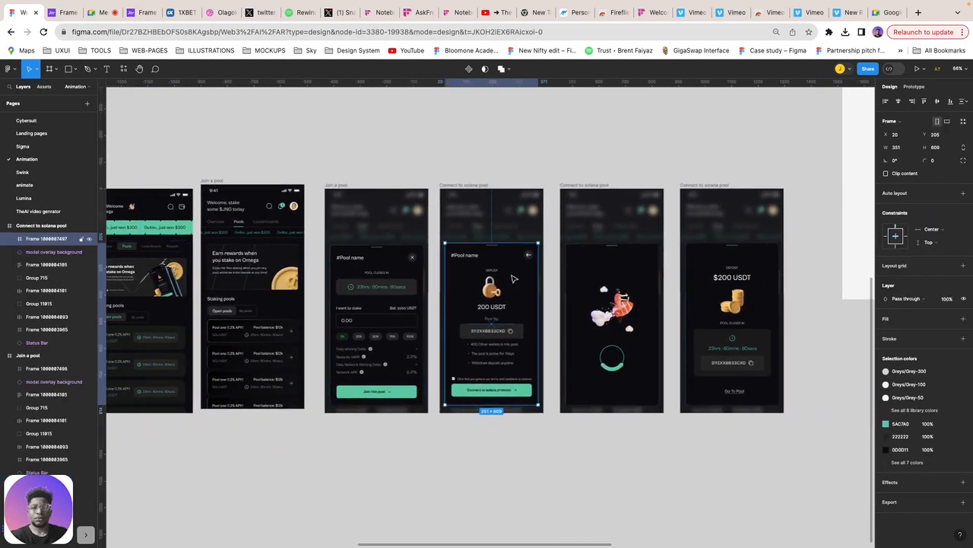
{"action": "scroll", "coordinate": [511, 280], "scroll_direction": "down", "scroll_amount": 4}
{"action": "scroll", "coordinate": [487, 275], "scroll_direction": "left", "scroll_amount": 7}
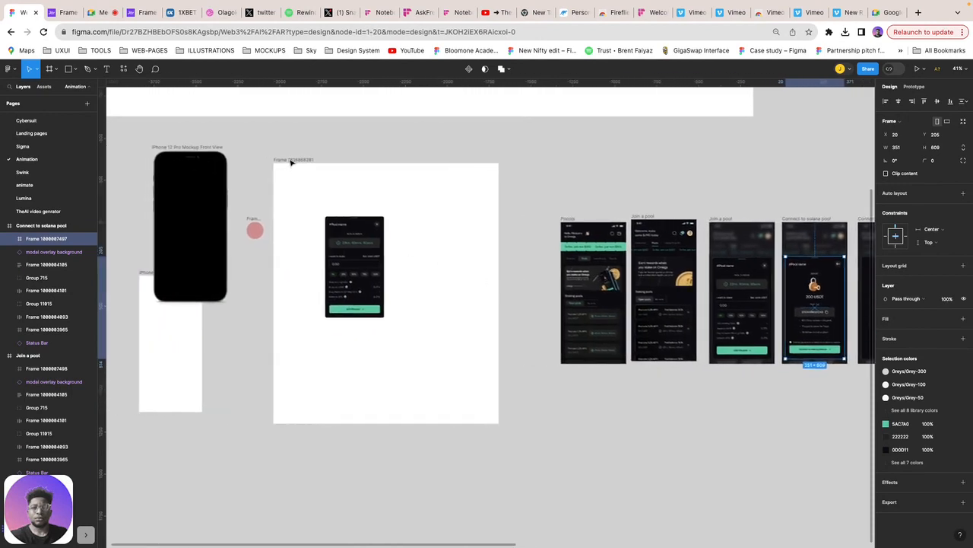
{"action": "left_click", "coordinate": [292, 162]}
{"action": "left_click", "coordinate": [292, 161]}
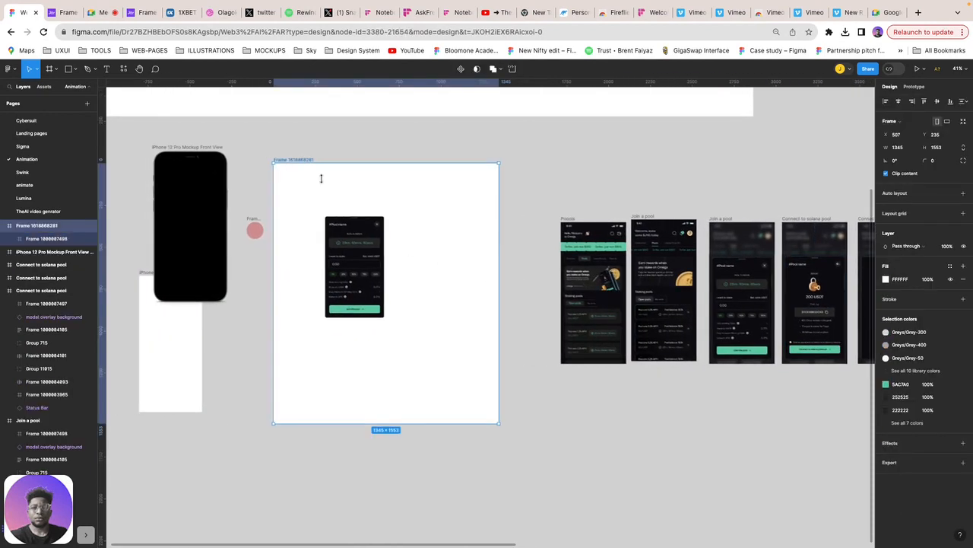
{"action": "key", "text": "super+v"}
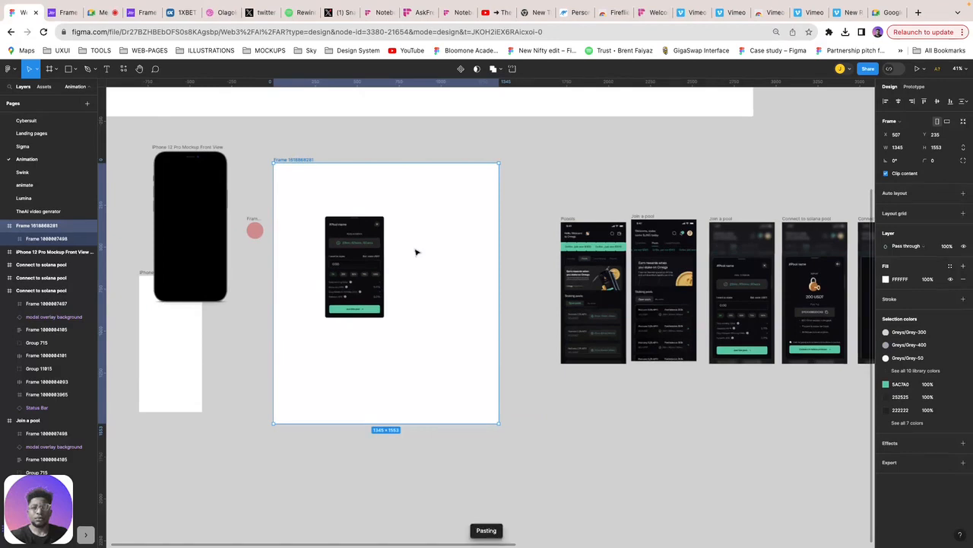
{"action": "left_click_drag", "start_coordinate": [322, 239], "coordinate": [433, 285]}
{"action": "left_click", "coordinate": [362, 258]}
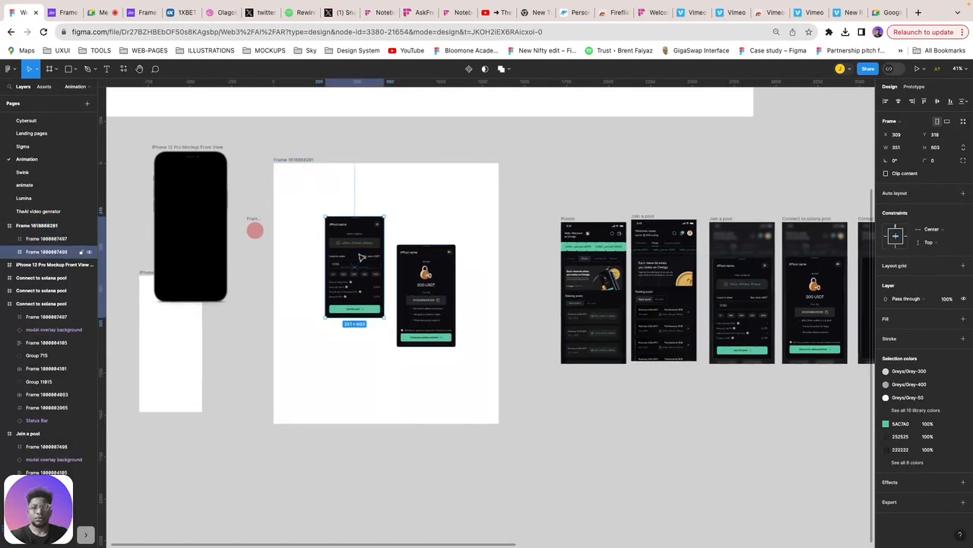
{"action": "key", "text": "Delete"}
{"action": "left_click", "coordinate": [288, 161]}
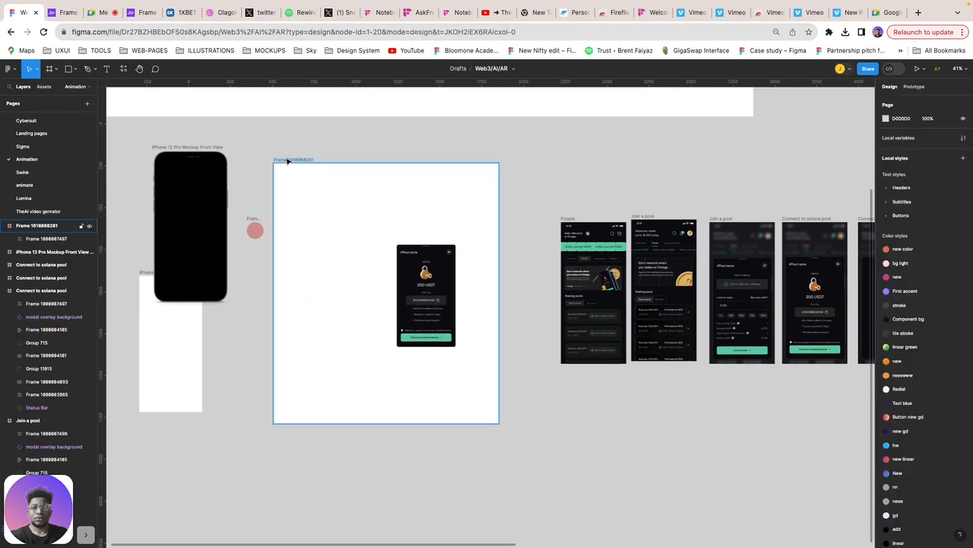
{"action": "left_click", "coordinate": [125, 69]}
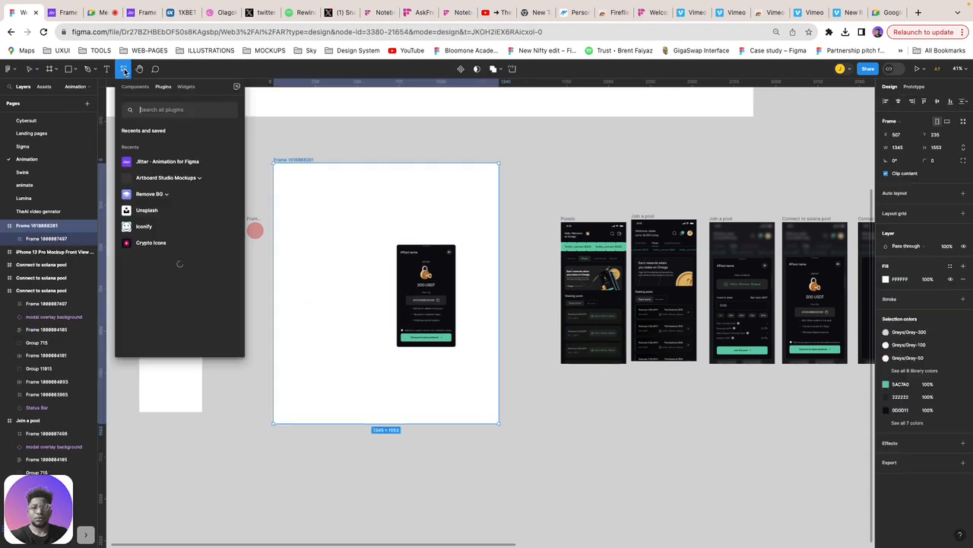
{"action": "left_click", "coordinate": [181, 162]}
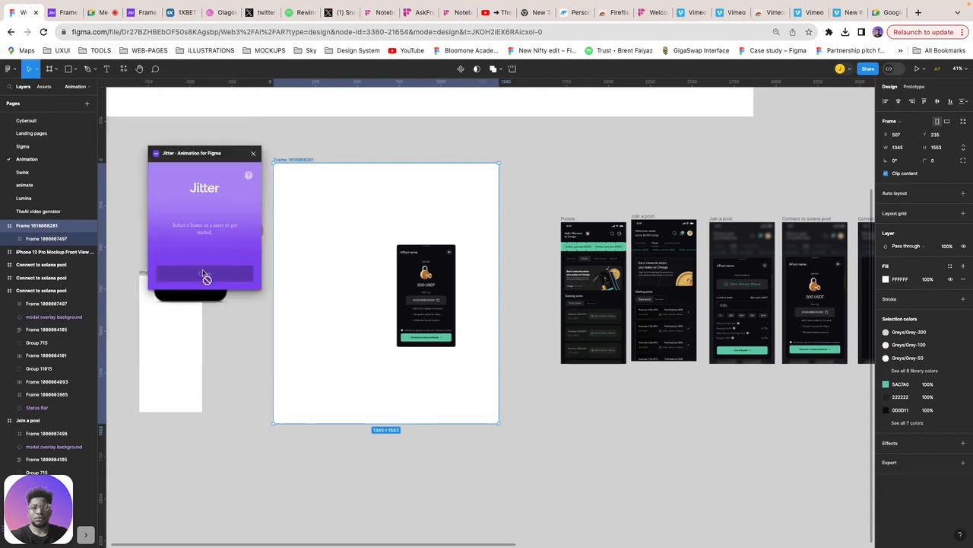
{"action": "left_click", "coordinate": [200, 275]}
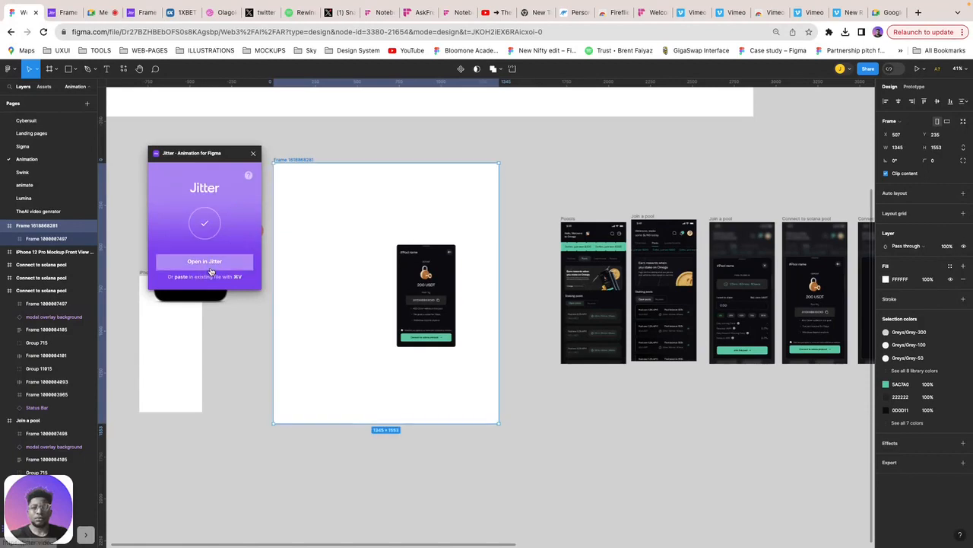
{"action": "left_click", "coordinate": [210, 272]}
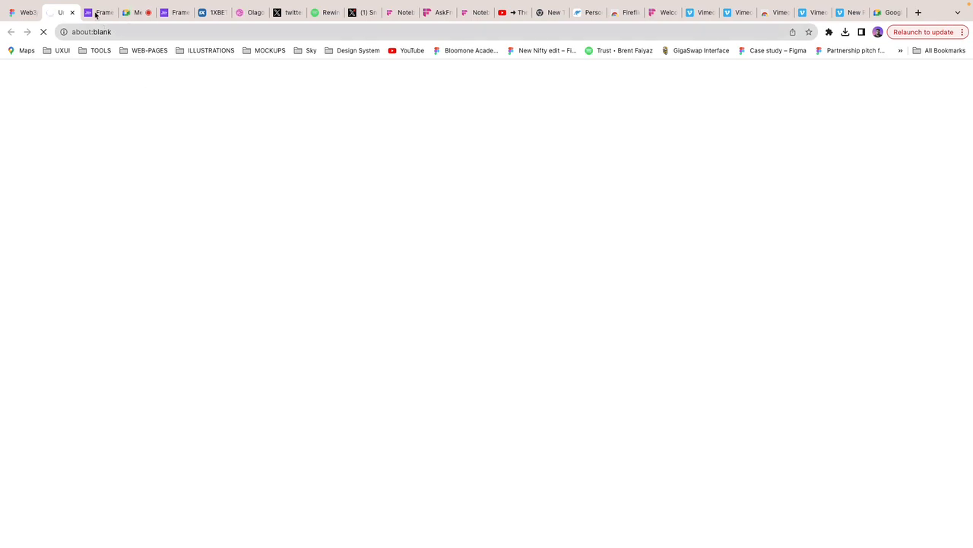
Step: Close the surplus browser tabs after Rewind, from the extra X tab through the Fireflies, YouTube and redundant Vimeo tabs
{"action": "left_click", "coordinate": [372, 14]}
{"action": "left_click", "coordinate": [373, 14]}
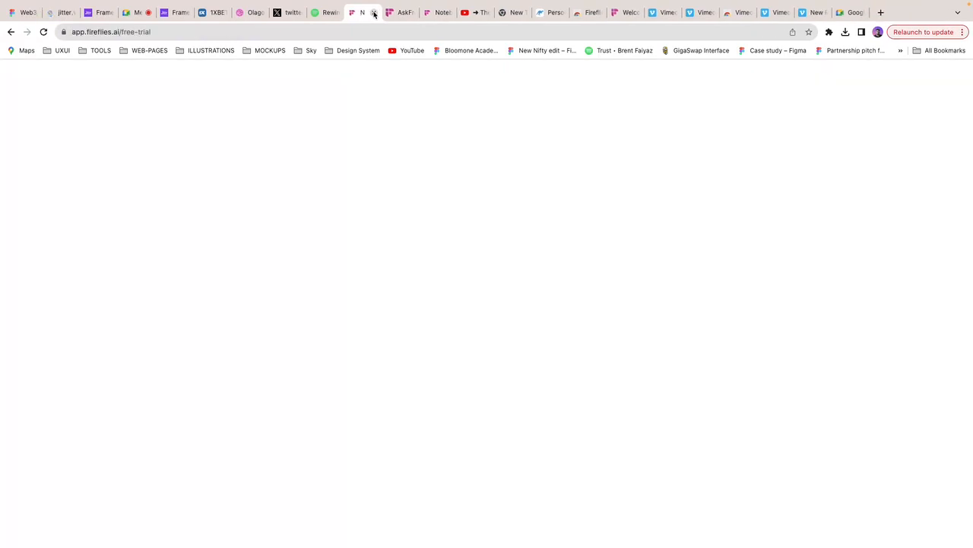
{"action": "left_click", "coordinate": [374, 14]}
{"action": "left_click", "coordinate": [373, 14]}
{"action": "left_click", "coordinate": [374, 14]}
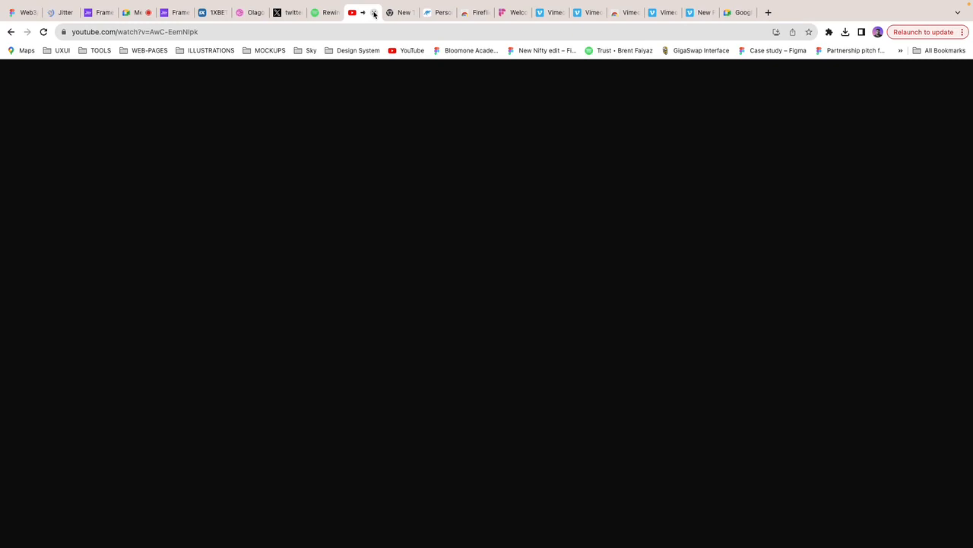
{"action": "left_click", "coordinate": [374, 13]}
{"action": "left_click", "coordinate": [373, 14]}
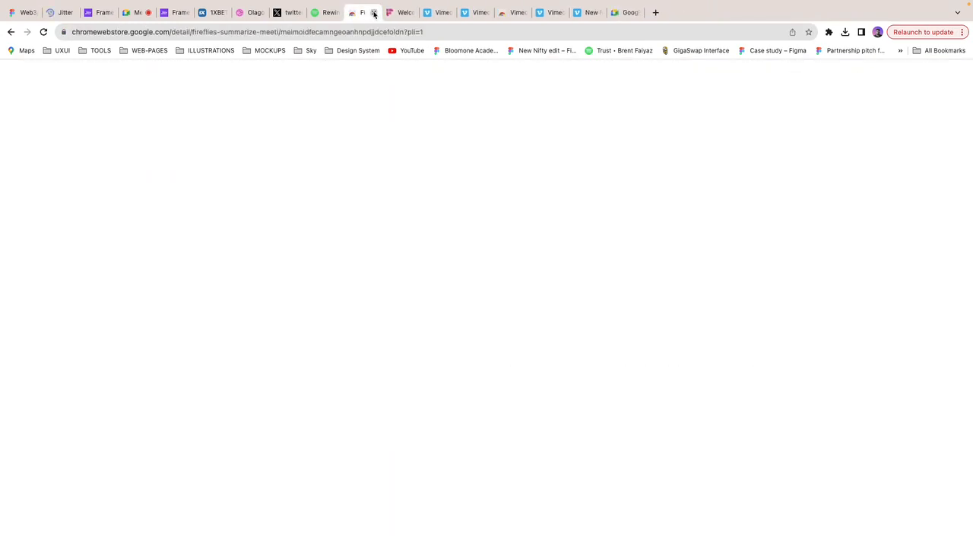
{"action": "left_click", "coordinate": [373, 13]}
{"action": "left_click", "coordinate": [373, 13]}
{"action": "left_click", "coordinate": [373, 13]}
{"action": "left_click", "coordinate": [373, 14]}
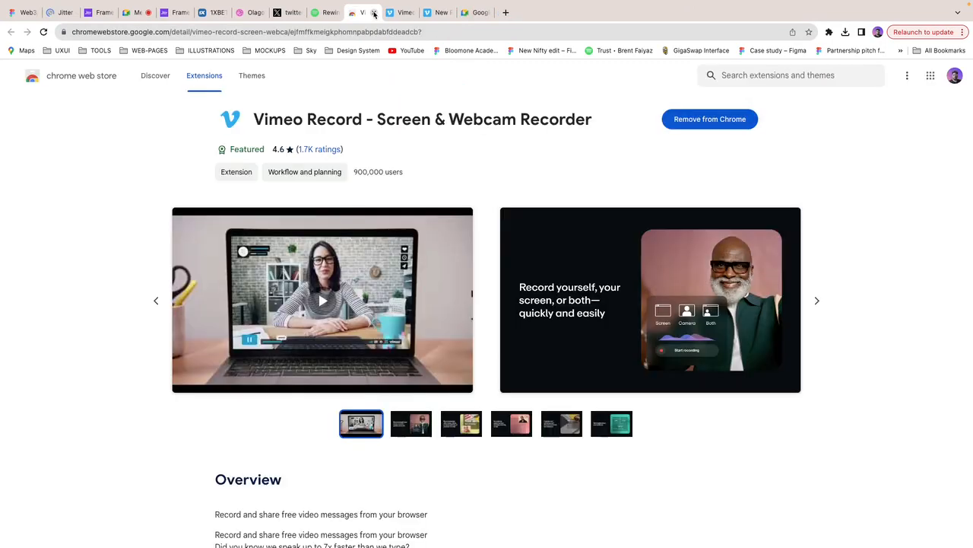
{"action": "left_click", "coordinate": [111, 14]}
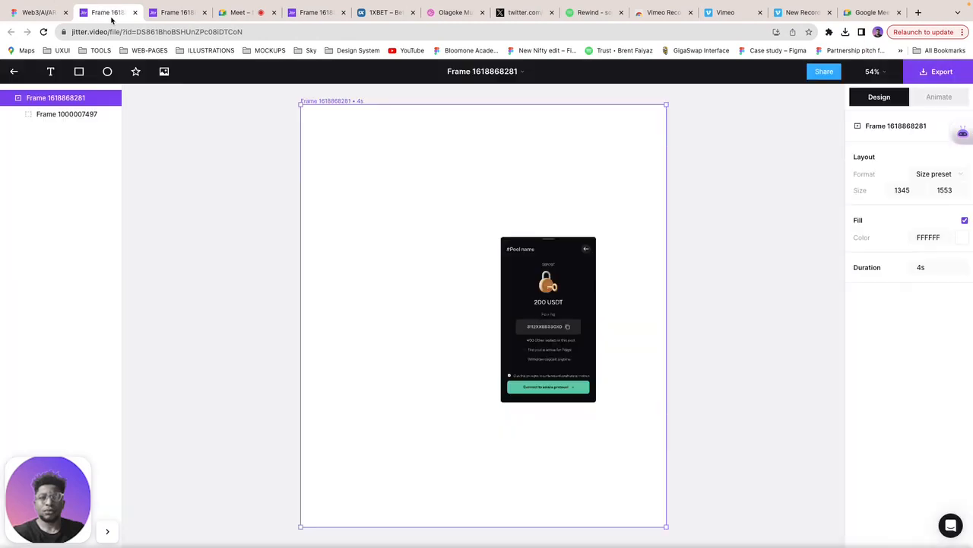
{"action": "right_click", "coordinate": [557, 272]}
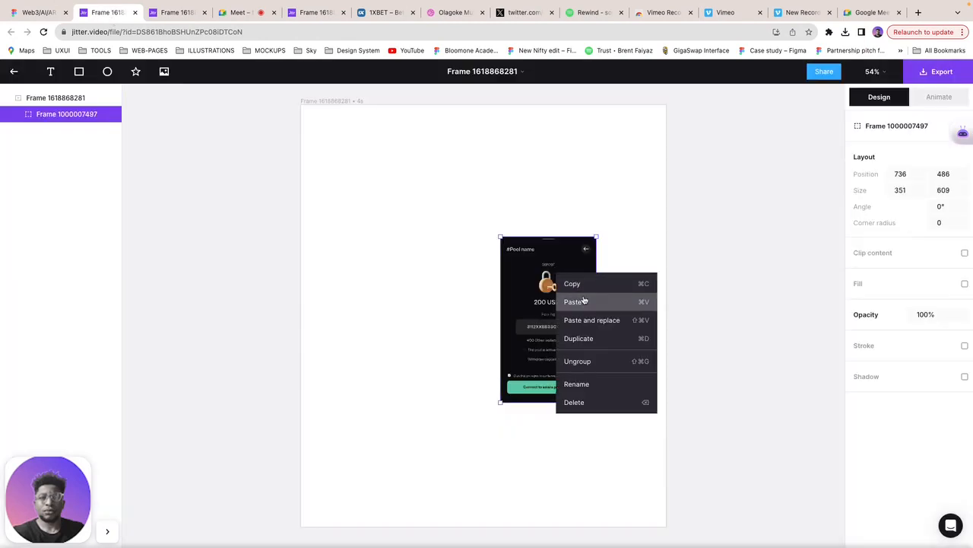
{"action": "left_click", "coordinate": [587, 293]}
{"action": "left_click", "coordinate": [180, 14]}
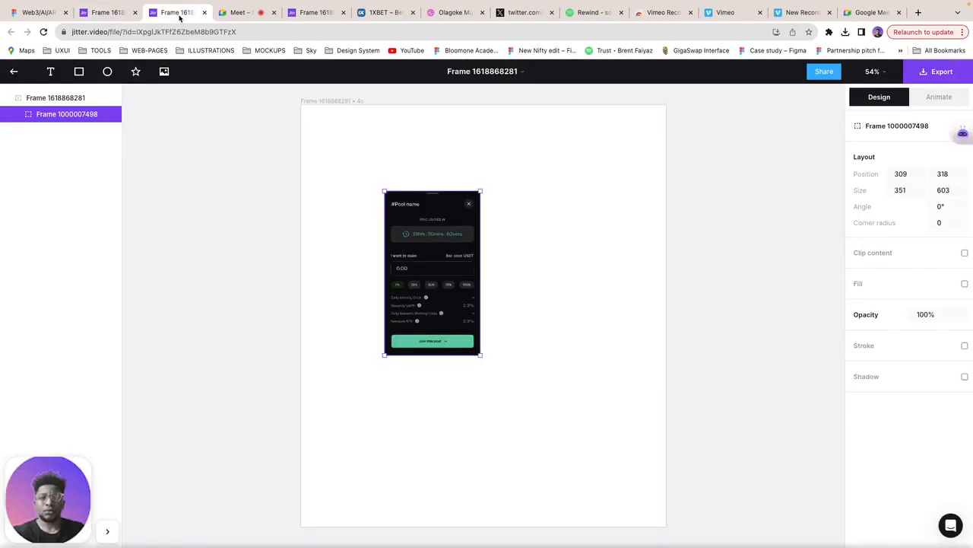
{"action": "left_click", "coordinate": [312, 18]}
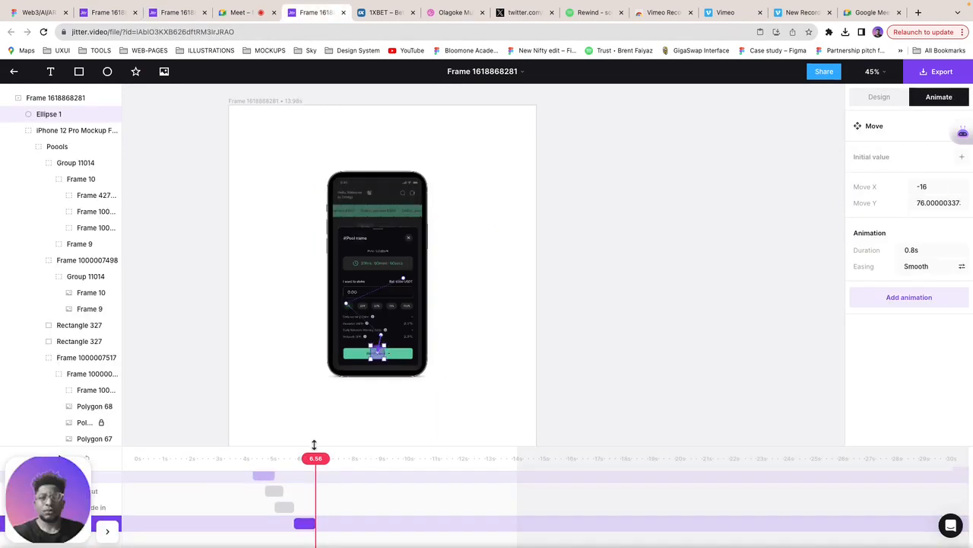
{"action": "left_click", "coordinate": [407, 328]}
{"action": "left_click", "coordinate": [407, 328]}
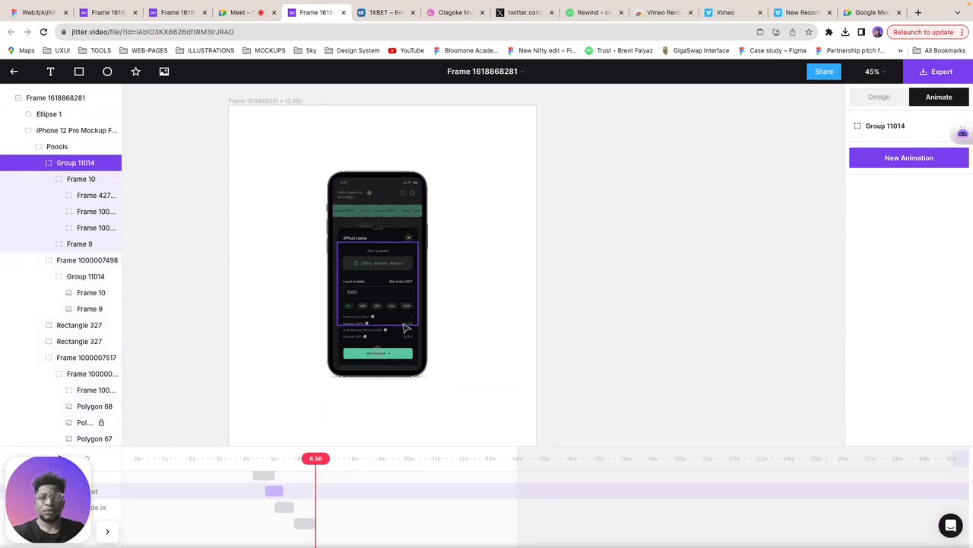
{"action": "left_click", "coordinate": [405, 228]}
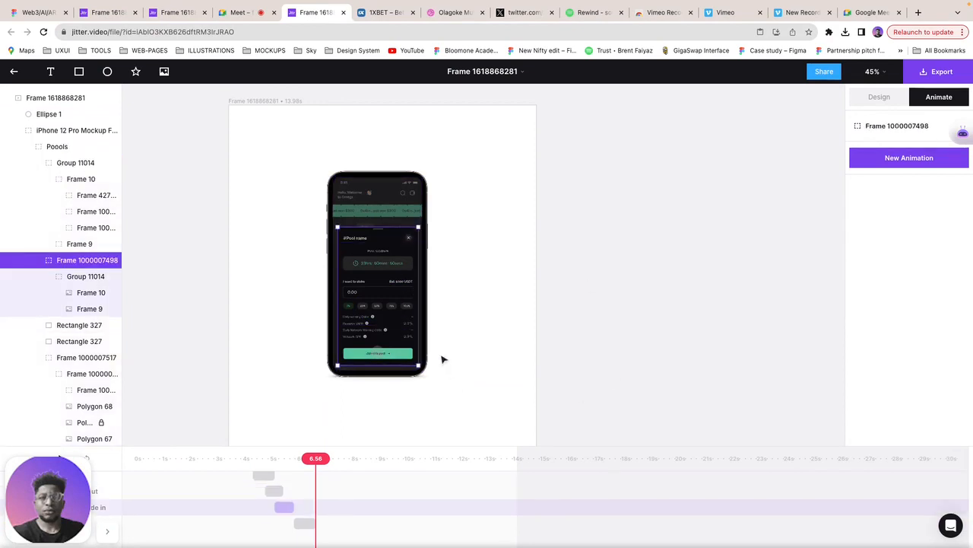
{"action": "left_click", "coordinate": [247, 459]}
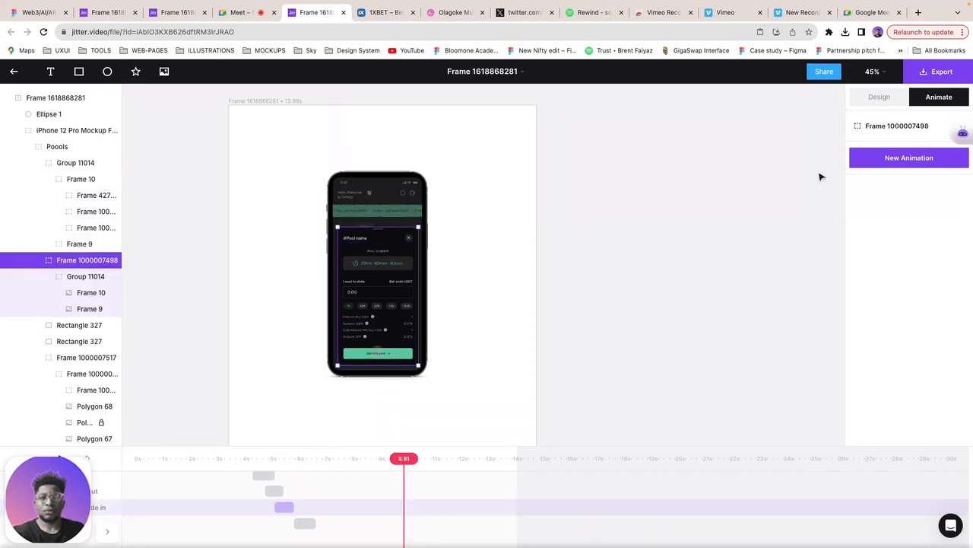
{"action": "left_click", "coordinate": [912, 159]}
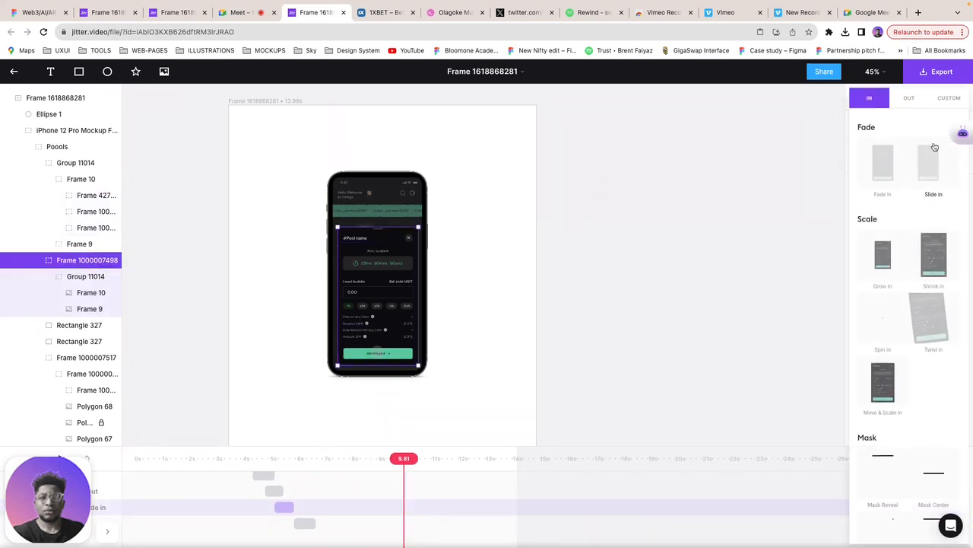
{"action": "left_click", "coordinate": [908, 100]}
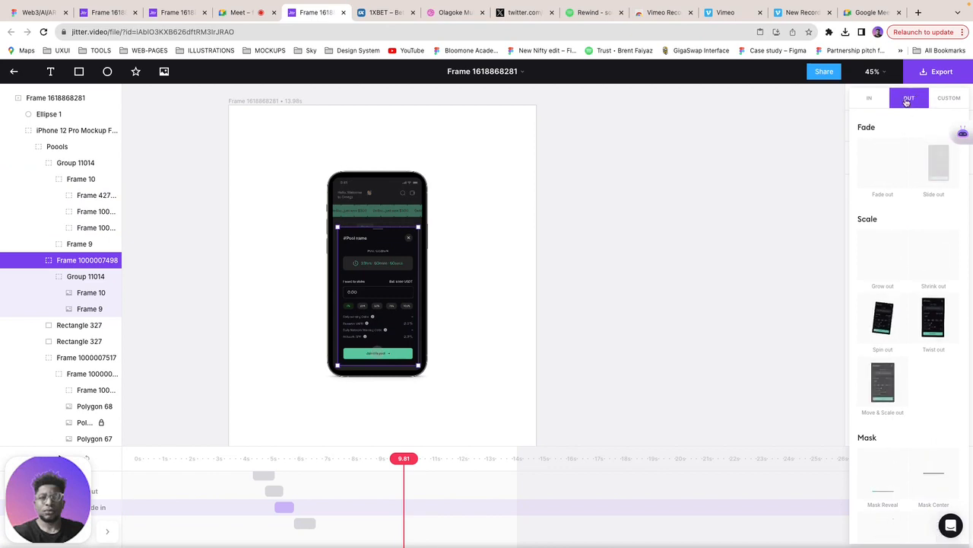
{"action": "left_click", "coordinate": [869, 98]}
{"action": "left_click", "coordinate": [906, 99]}
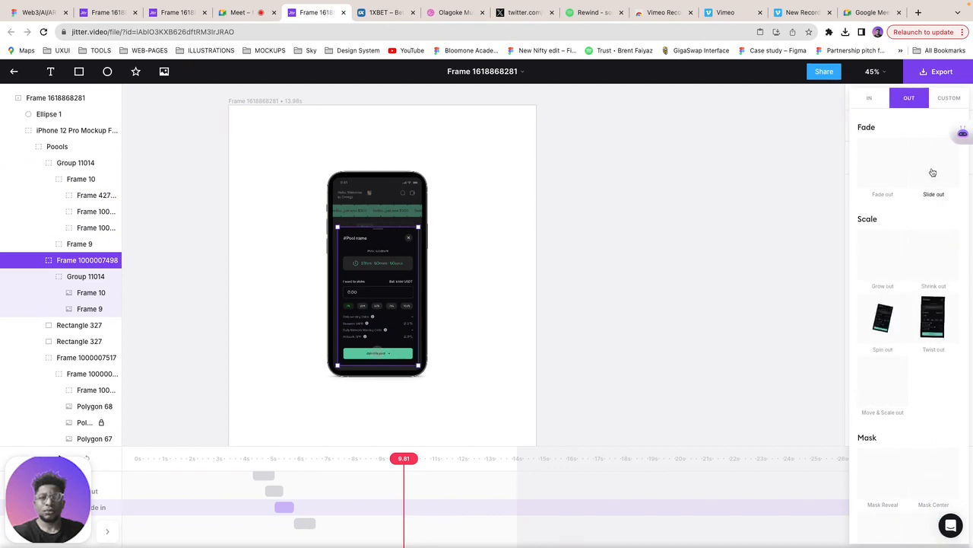
{"action": "left_click", "coordinate": [934, 173]}
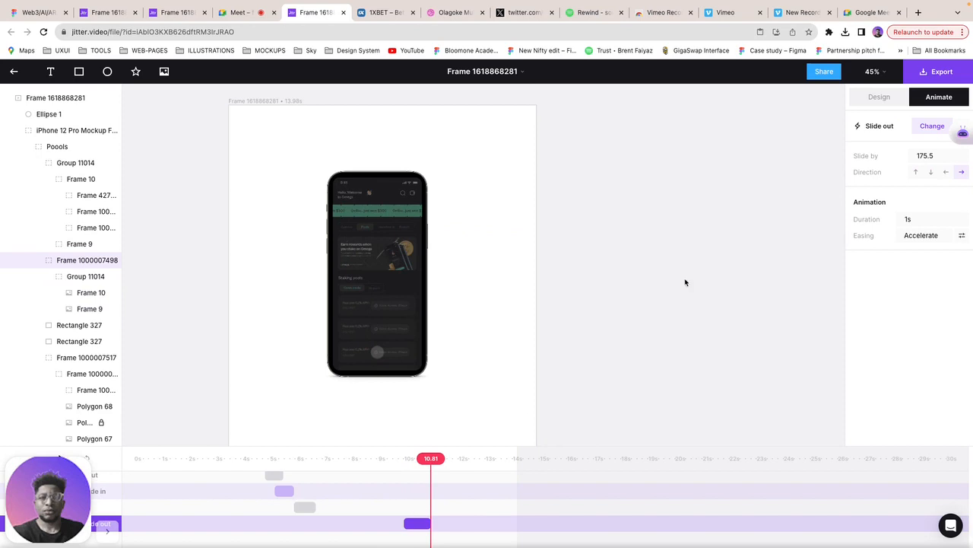
{"action": "left_click", "coordinate": [916, 173]}
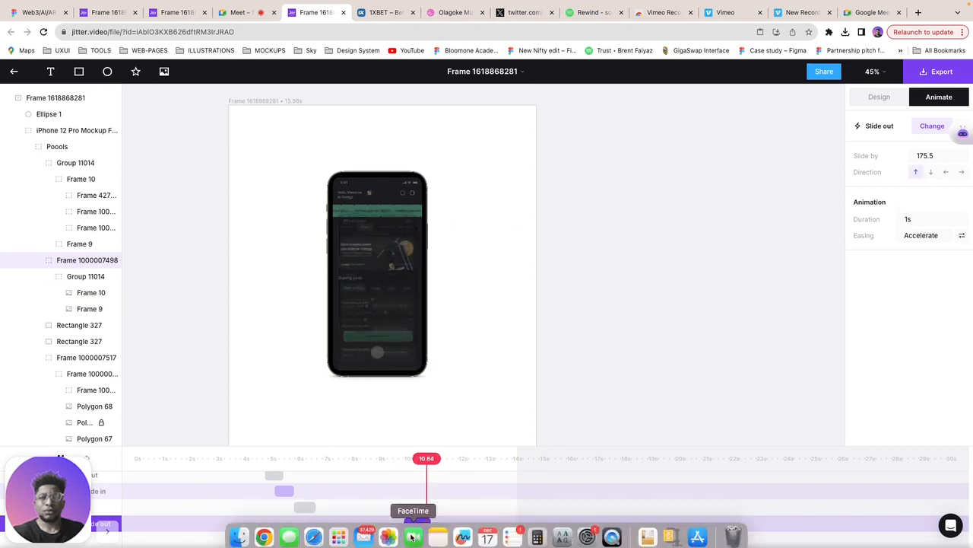
{"action": "left_click_drag", "start_coordinate": [417, 522], "coordinate": [314, 522]}
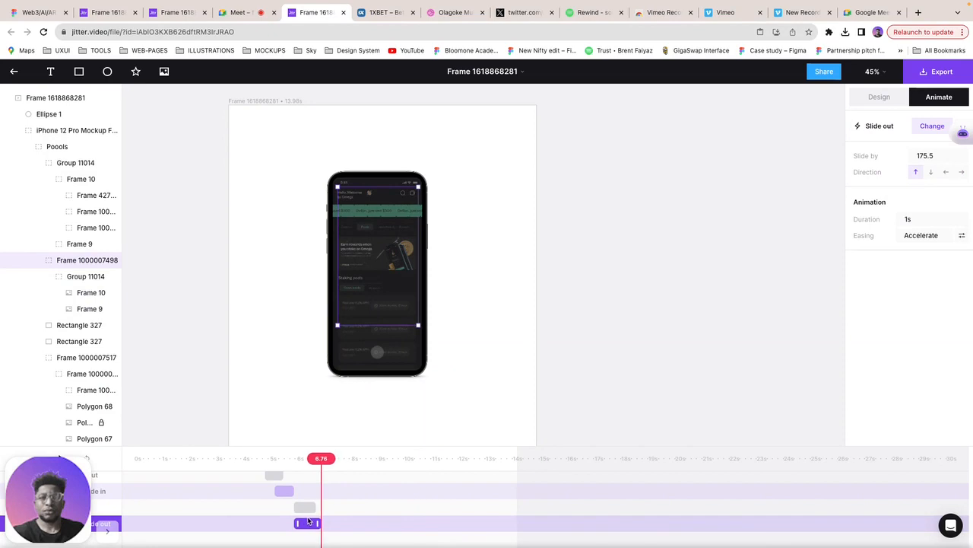
Step: Switch to the Google Meet call, admit the waiting participant and return to the Jitter phone mockup file
{"action": "mouse_move", "coordinate": [244, 15]}
{"action": "left_click", "coordinate": [238, 41]}
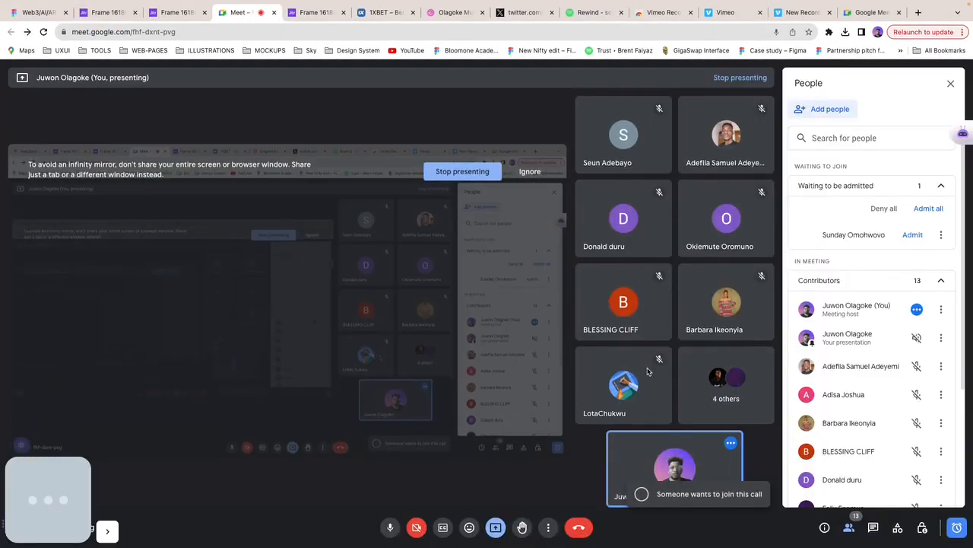
{"action": "left_click", "coordinate": [928, 208]}
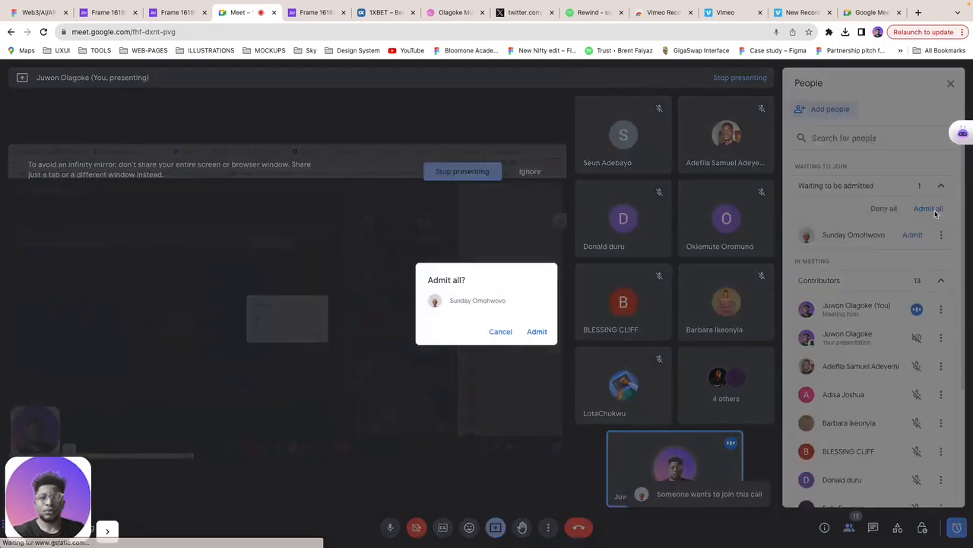
{"action": "left_click", "coordinate": [534, 330]}
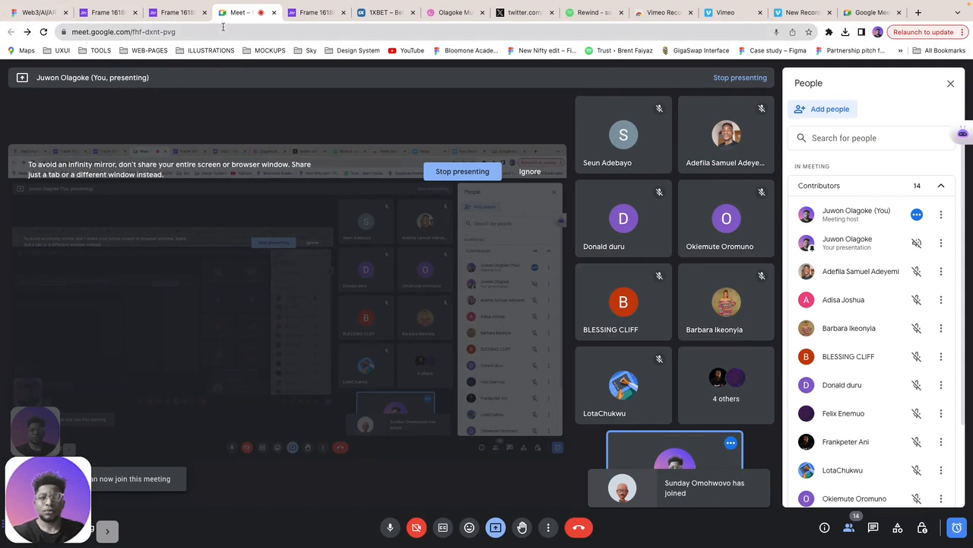
{"action": "left_click", "coordinate": [318, 13]}
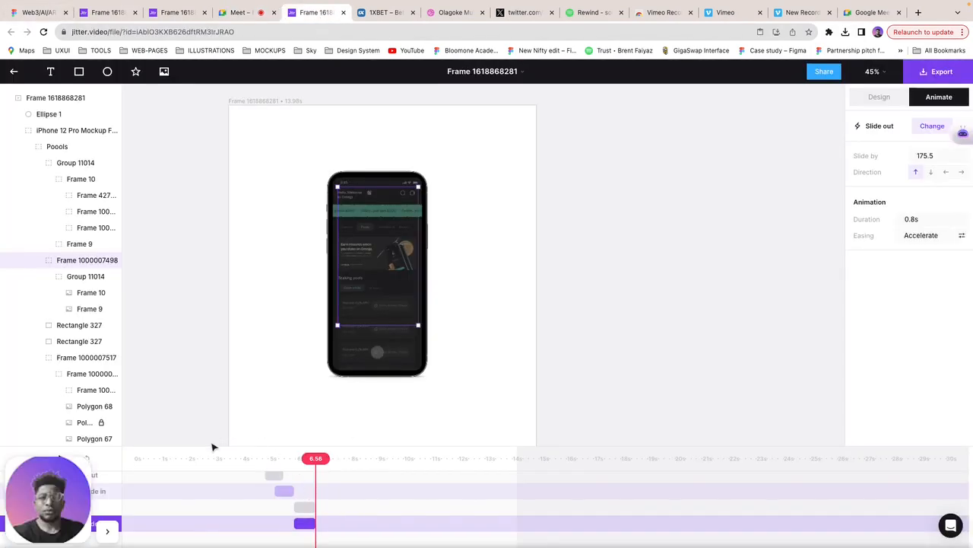
Step: Shift the pool modal's Slide out on the timeline to start at about 6.56s, right after the pointer's last move
{"action": "left_click", "coordinate": [204, 465]}
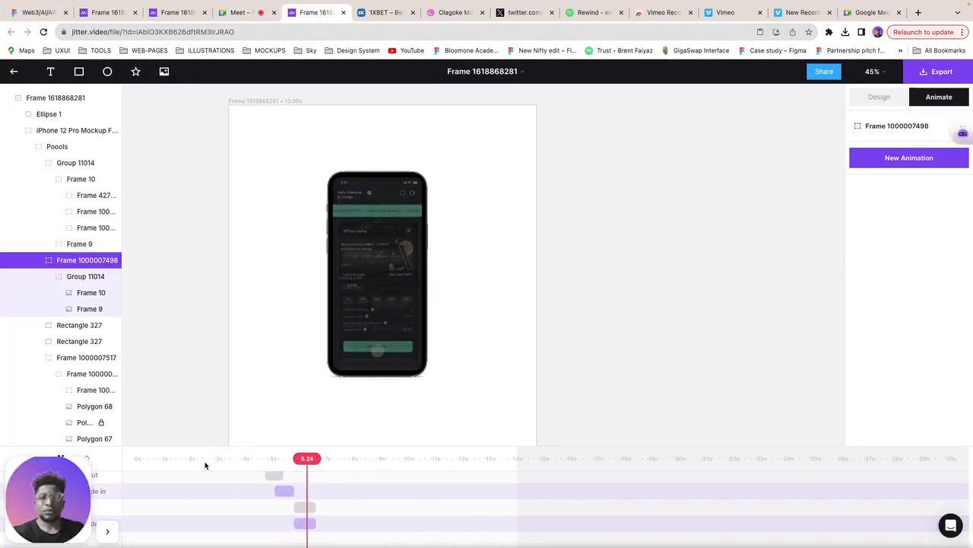
{"action": "left_click_drag", "start_coordinate": [298, 523], "coordinate": [323, 523]}
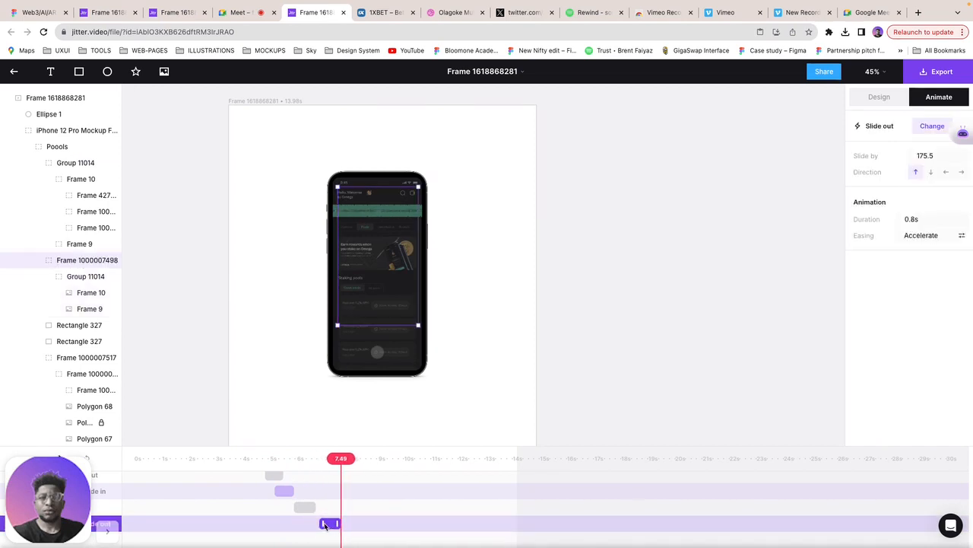
{"action": "left_click", "coordinate": [253, 456]}
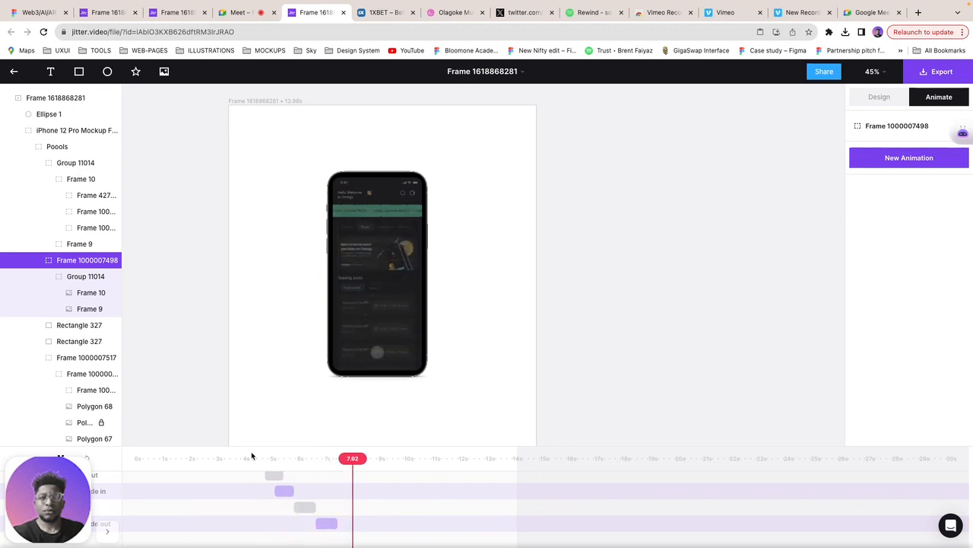
{"action": "left_click", "coordinate": [325, 527]}
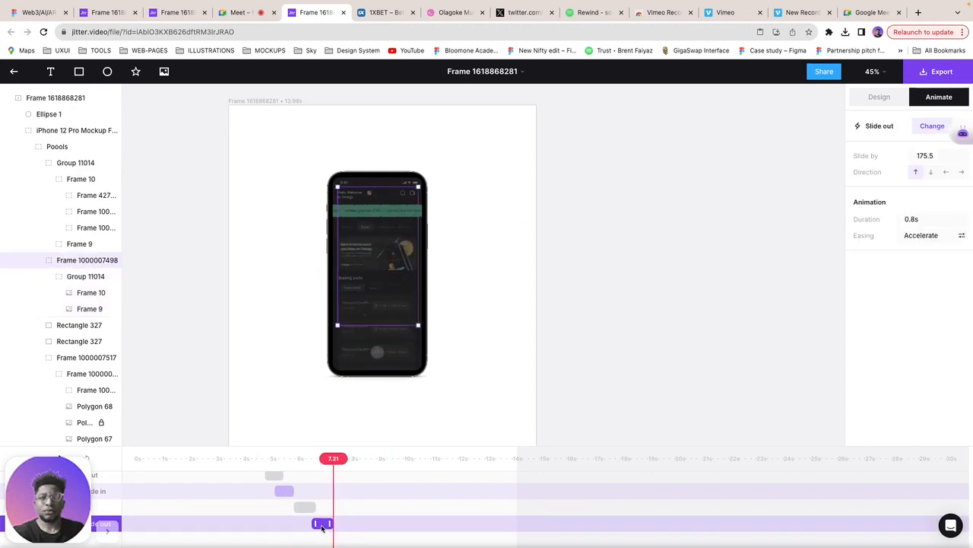
Step: Admit both waiting participants to the Google Meet call and go back to the Jitter phone mockup file
{"action": "left_click", "coordinate": [227, 15]}
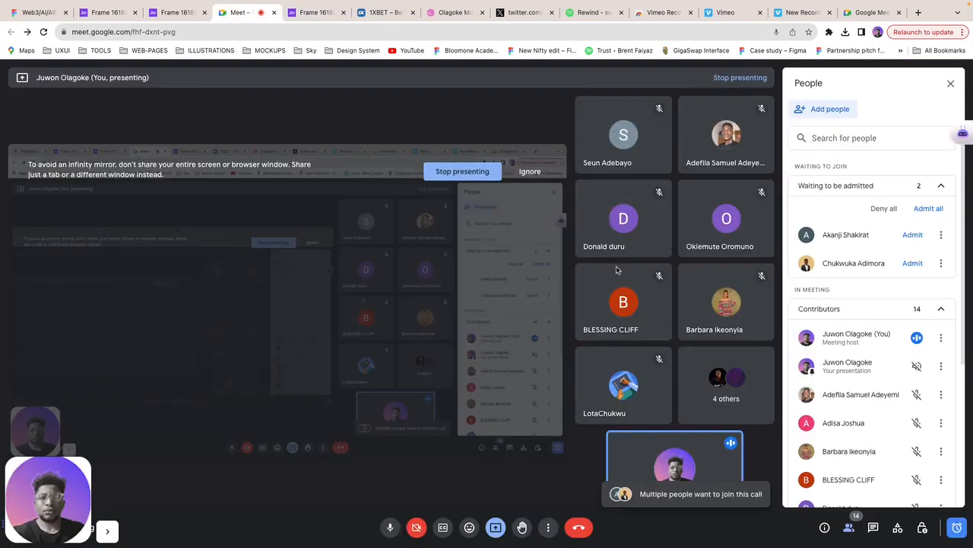
{"action": "left_click", "coordinate": [928, 208]}
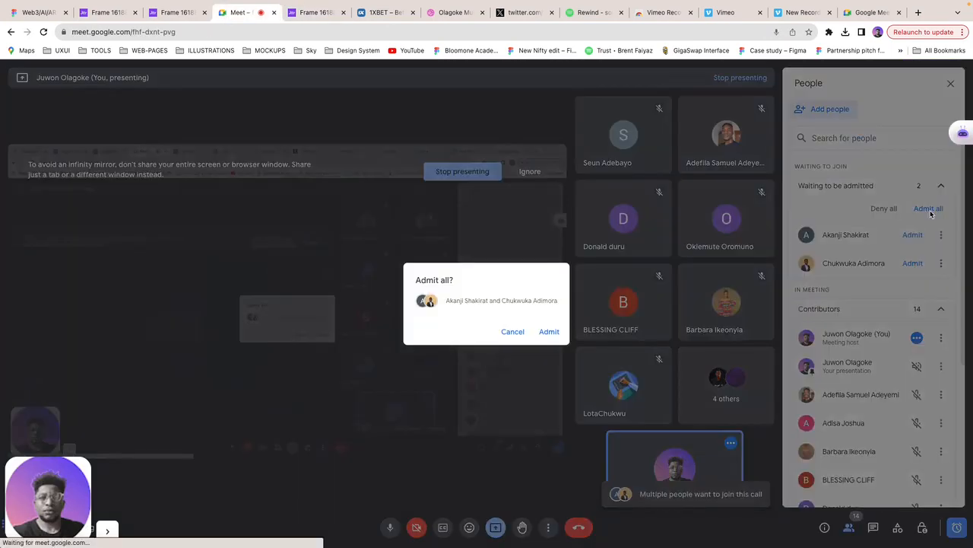
{"action": "left_click", "coordinate": [549, 332]}
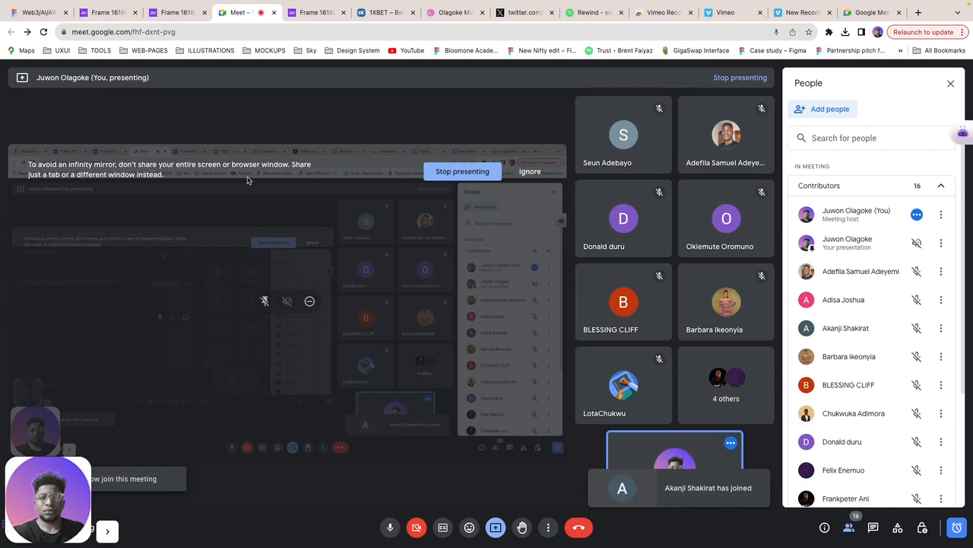
{"action": "left_click", "coordinate": [311, 14]}
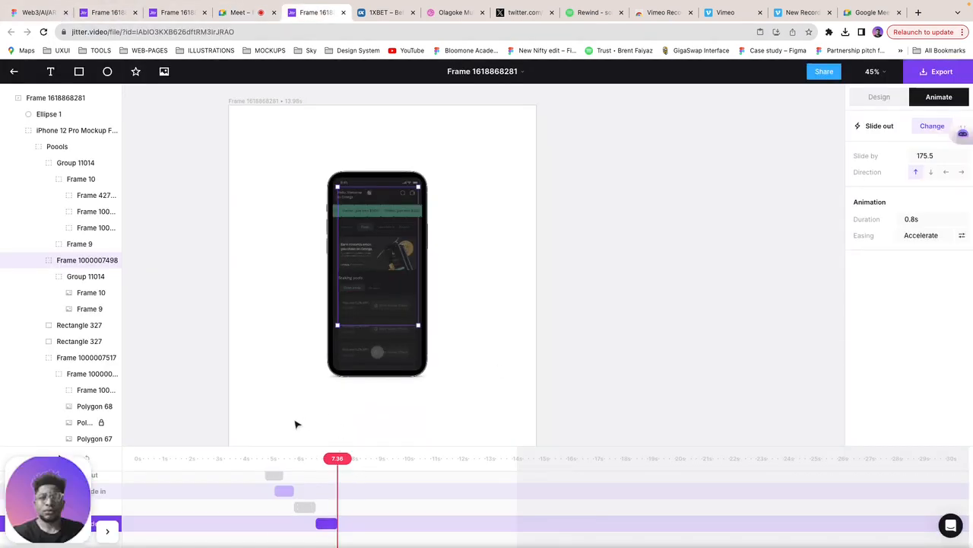
Step: Play back the pool modal's Slide out and check the order of the pool screens in the Figma design file
{"action": "left_click", "coordinate": [210, 459]}
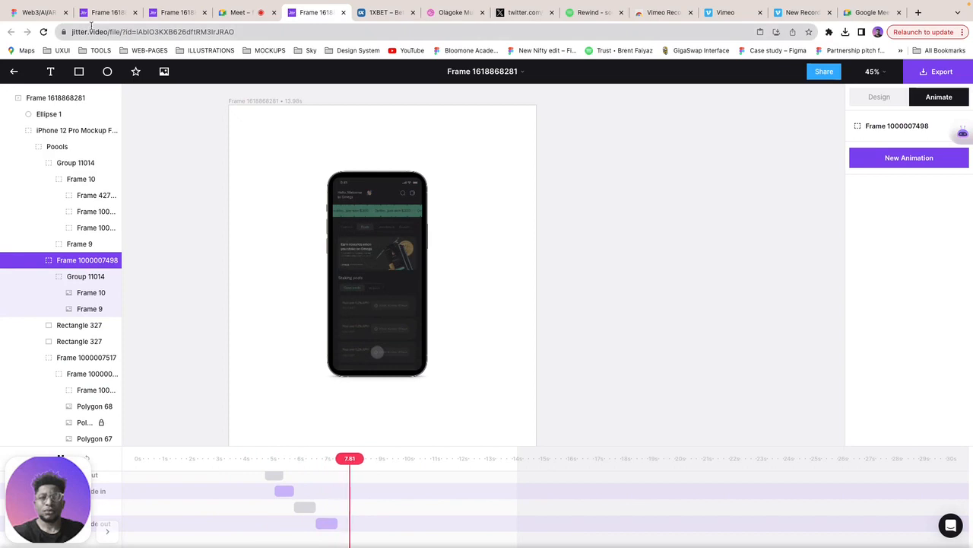
{"action": "left_click", "coordinate": [38, 12]}
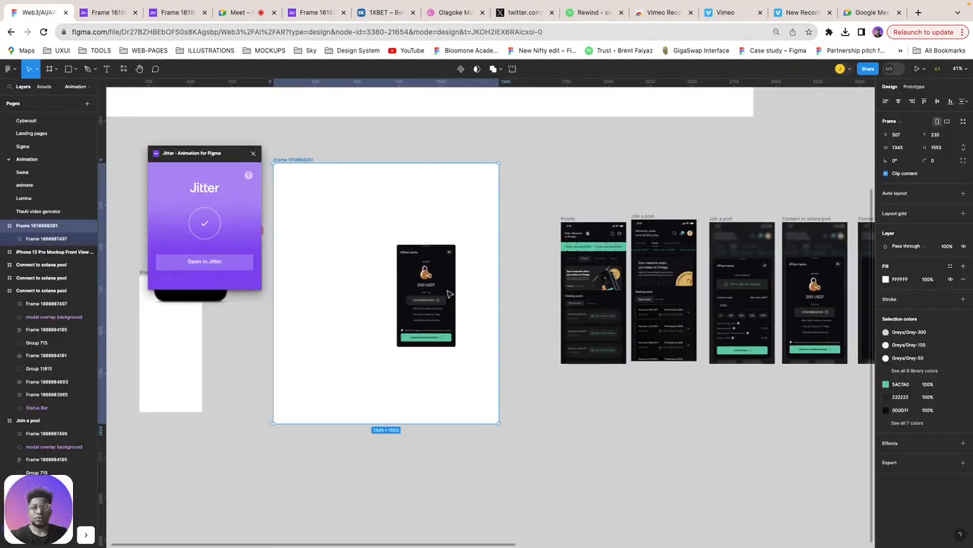
{"action": "scroll", "coordinate": [438, 297], "scroll_direction": "right", "scroll_amount": 3}
{"action": "scroll", "coordinate": [438, 296], "scroll_direction": "left", "scroll_amount": 2}
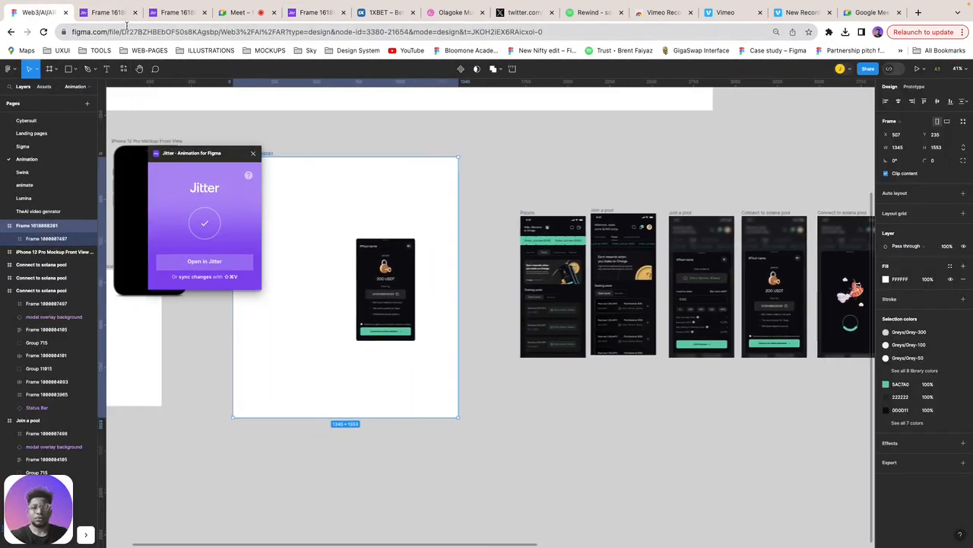
{"action": "left_click", "coordinate": [190, 13]}
{"action": "left_click", "coordinate": [319, 13]}
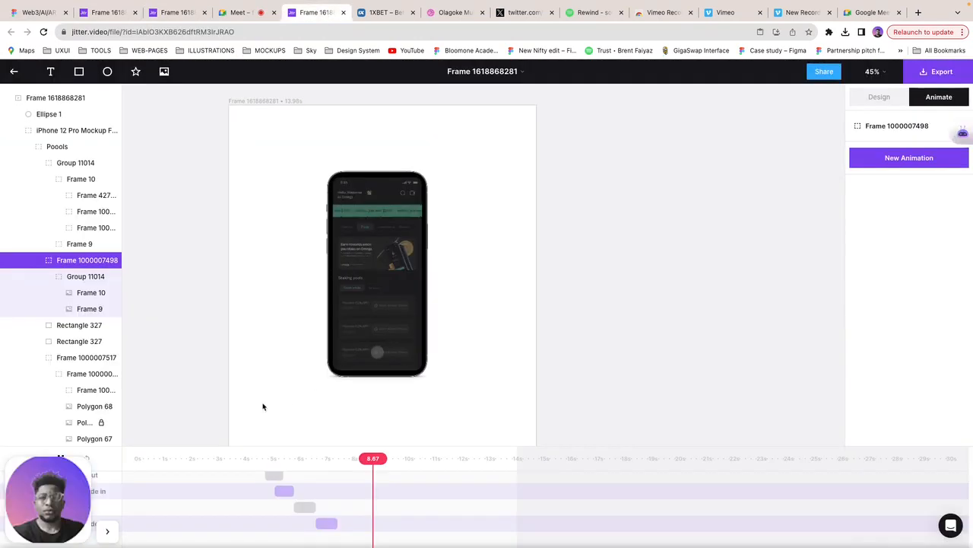
{"action": "left_click", "coordinate": [238, 463]}
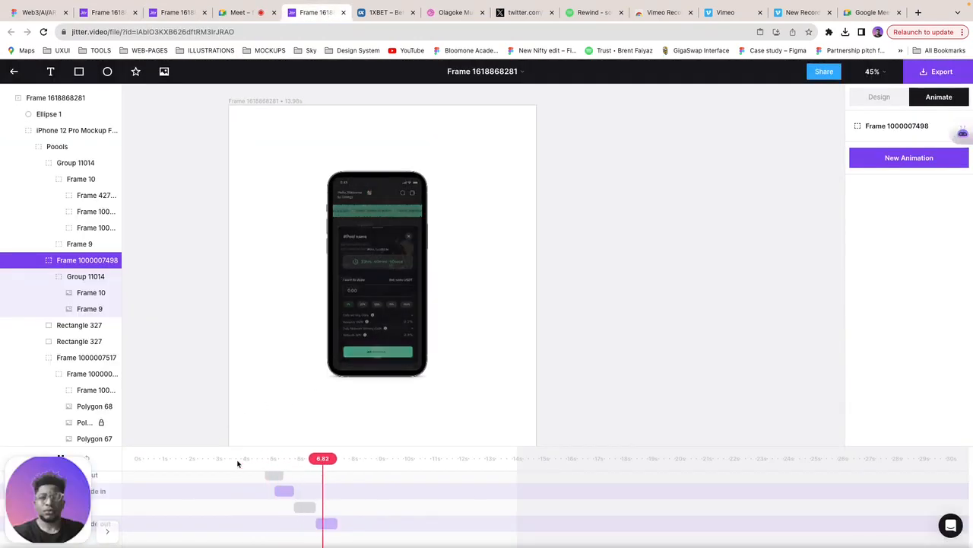
{"action": "left_click", "coordinate": [385, 302]}
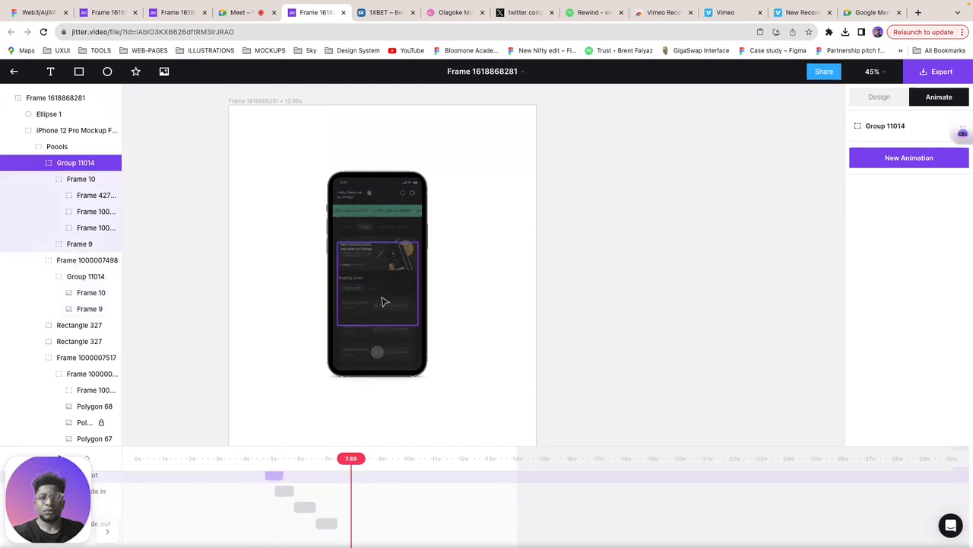
Step: Copy the 200 USDT connection modal from the other Jitter file and paste it over the phone mockup's screen
{"action": "left_click", "coordinate": [106, 12]}
{"action": "right_click", "coordinate": [557, 354]}
{"action": "left_click", "coordinate": [584, 375]}
{"action": "left_click", "coordinate": [318, 12]}
{"action": "left_click", "coordinate": [423, 191]}
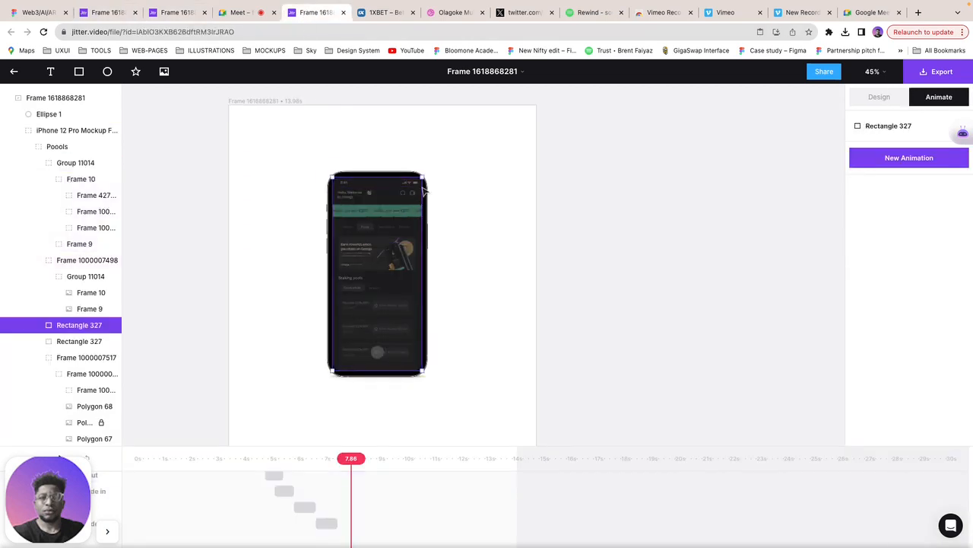
{"action": "key", "text": "ctrl+v"}
{"action": "left_click_drag", "start_coordinate": [393, 262], "coordinate": [394, 265]}
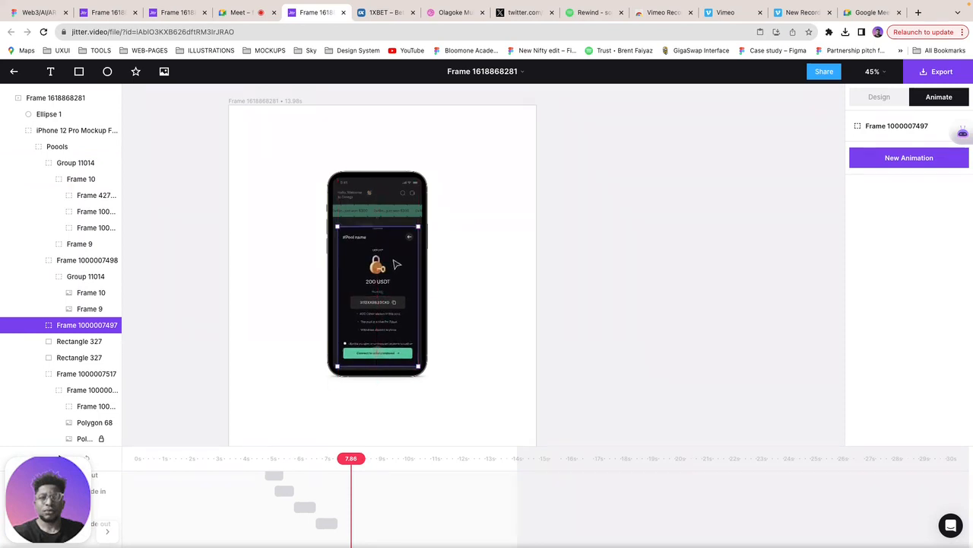
Step: Play back the pool modal's exit and add a Slide in animation with downward direction to the 200 USDT modal
{"action": "left_click_drag", "start_coordinate": [333, 459], "coordinate": [296, 462]}
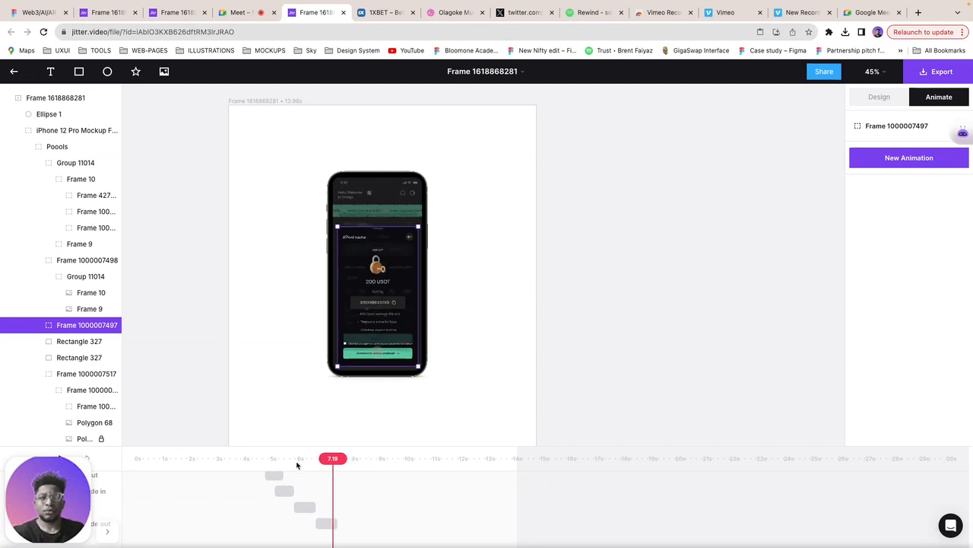
{"action": "key", "text": "space"}
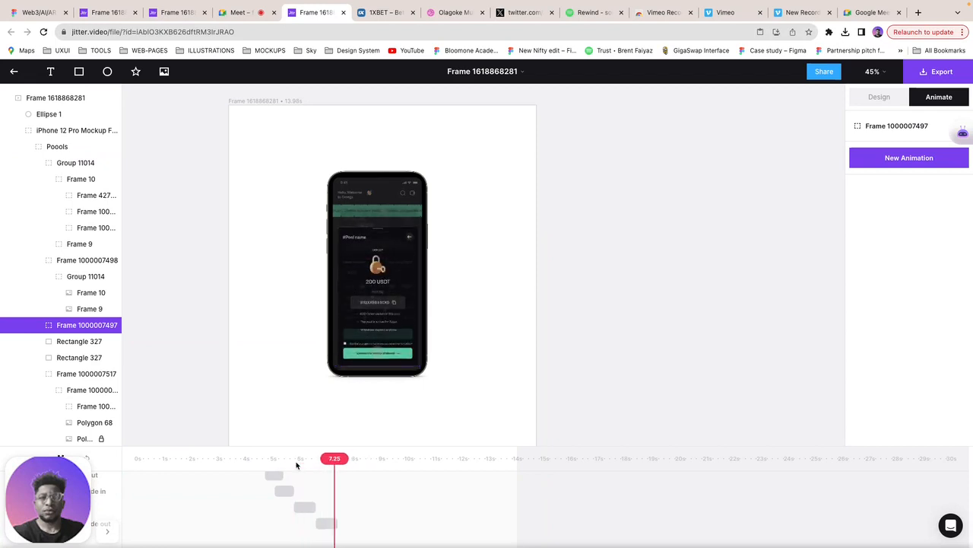
{"action": "left_click", "coordinate": [409, 274]}
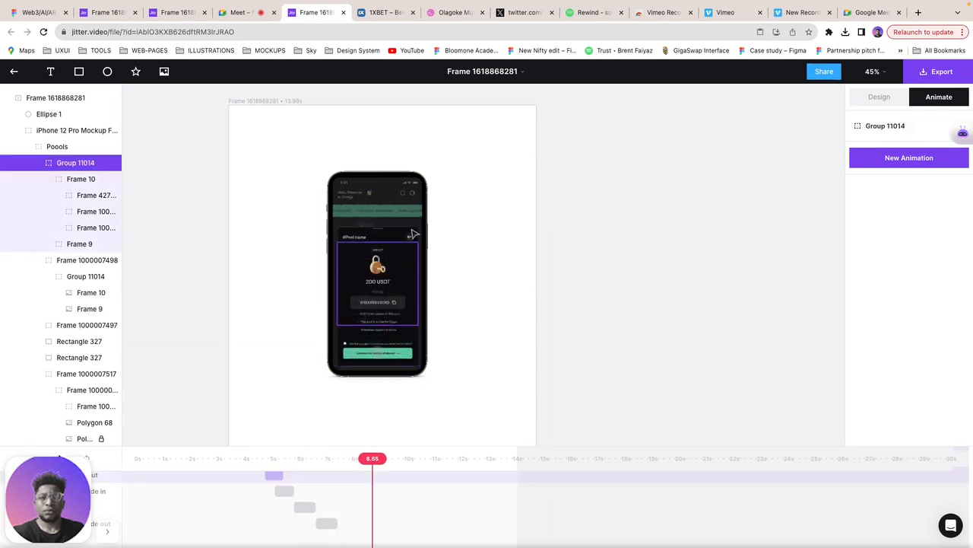
{"action": "left_click", "coordinate": [417, 235]}
{"action": "left_click", "coordinate": [418, 362]}
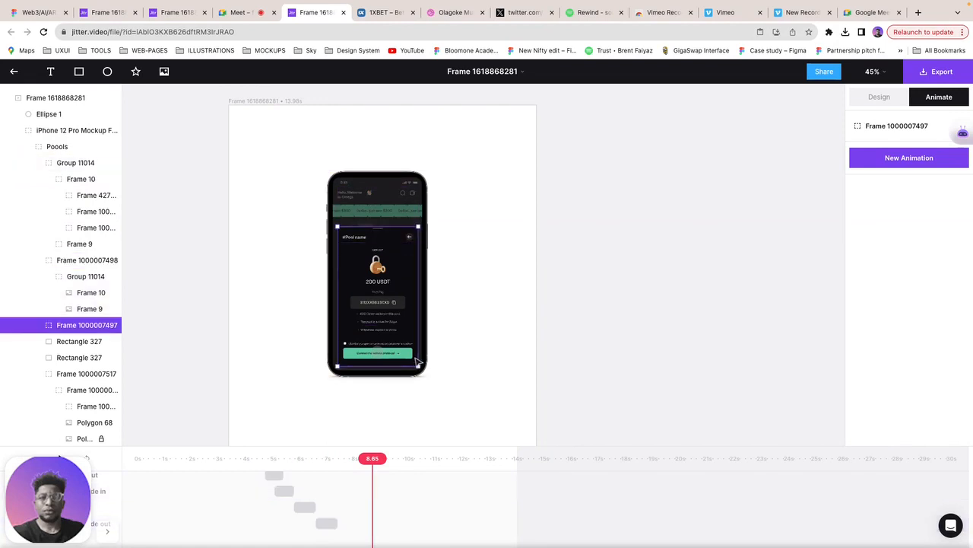
{"action": "left_click", "coordinate": [902, 158]}
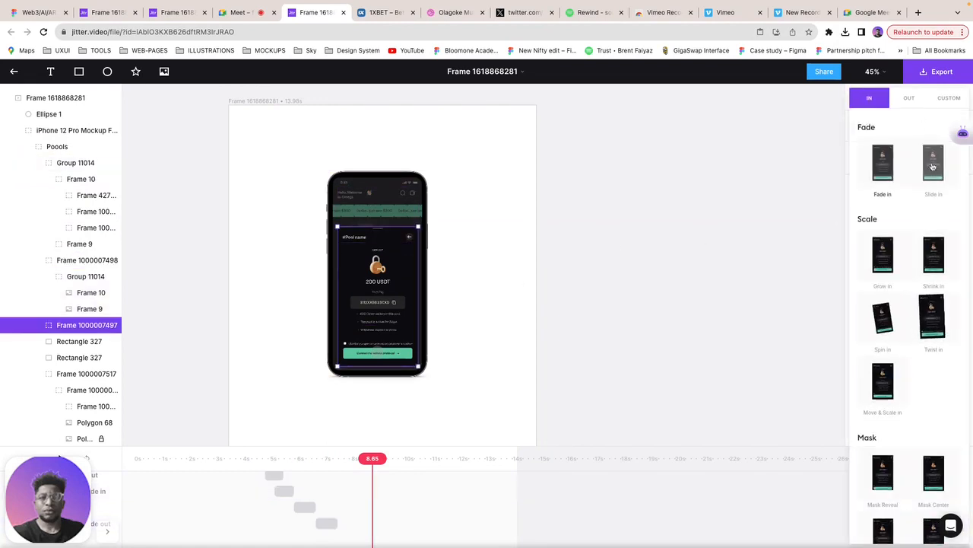
{"action": "left_click", "coordinate": [939, 169]}
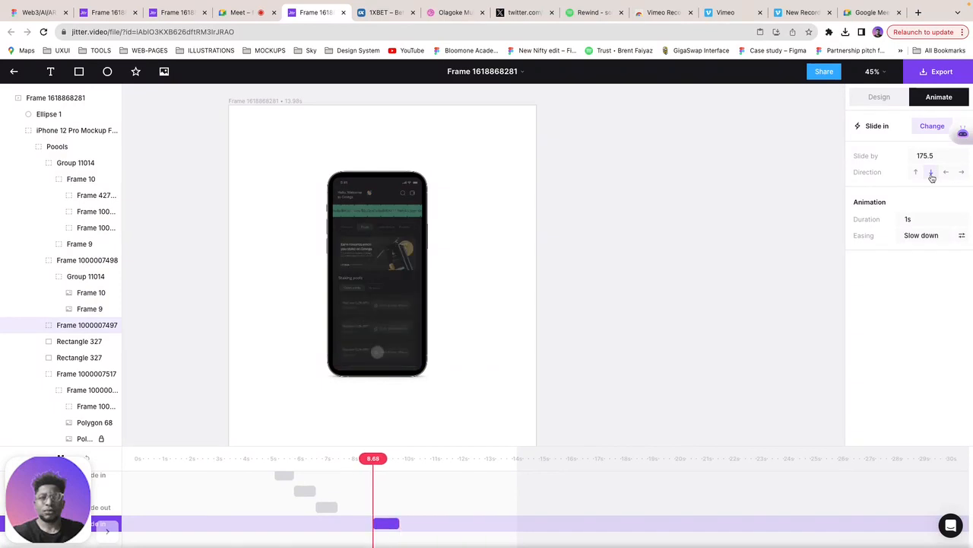
Step: Shorten the 200 USDT modal's Slide in to 0.8s, shift it to start at about 7s and play it back
{"action": "left_click_drag", "start_coordinate": [377, 523], "coordinate": [329, 524]}
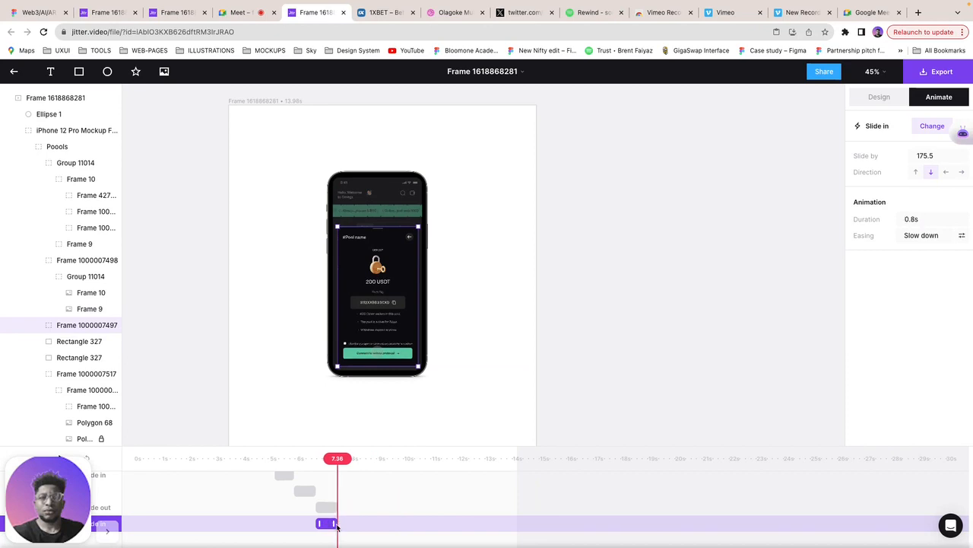
{"action": "left_click", "coordinate": [288, 470]}
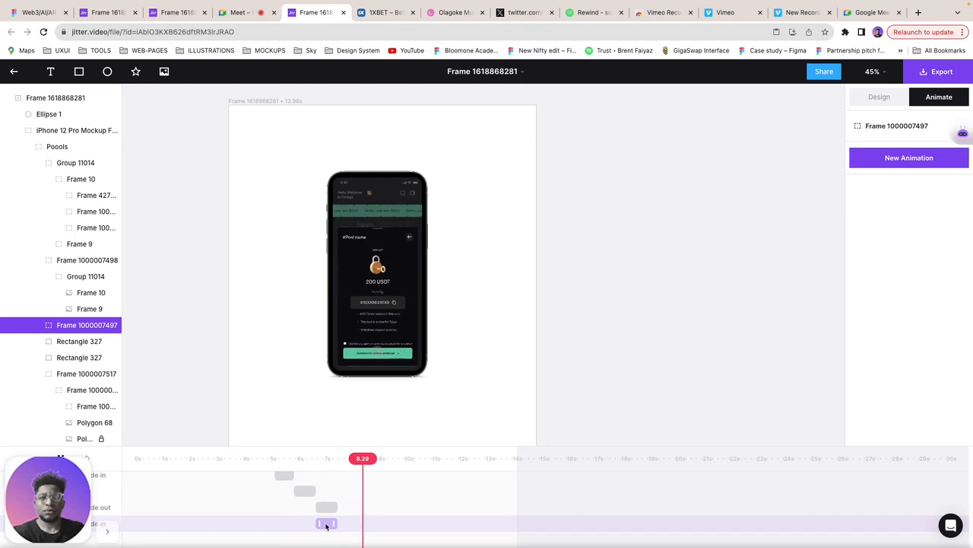
{"action": "left_click", "coordinate": [332, 523]}
{"action": "left_click", "coordinate": [288, 458]}
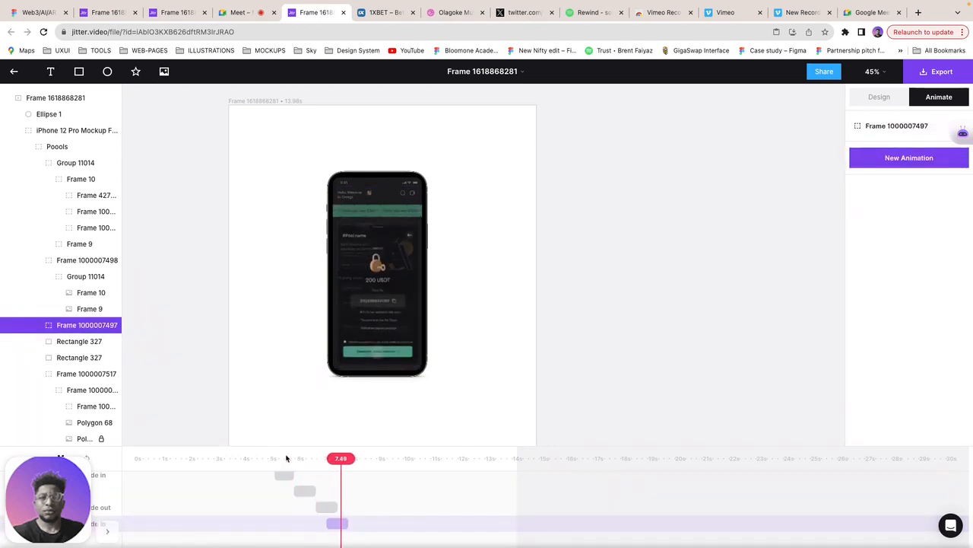
{"action": "left_click", "coordinate": [276, 457]}
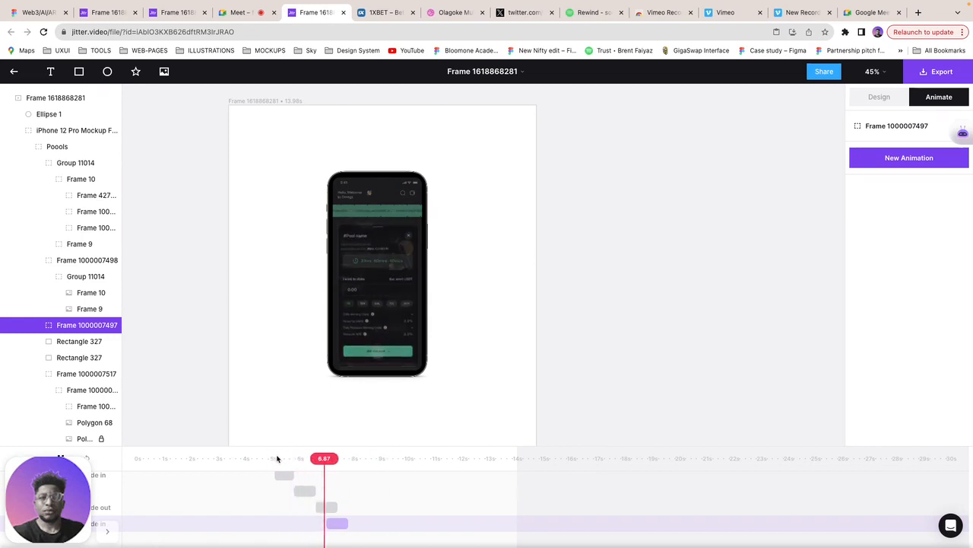
Step: Shorten the pool modal's Slide out to 0.58s and the 200 USDT modal's Slide in to 0.63s, overlapping them from about 6.8s
{"action": "left_click", "coordinate": [327, 507]}
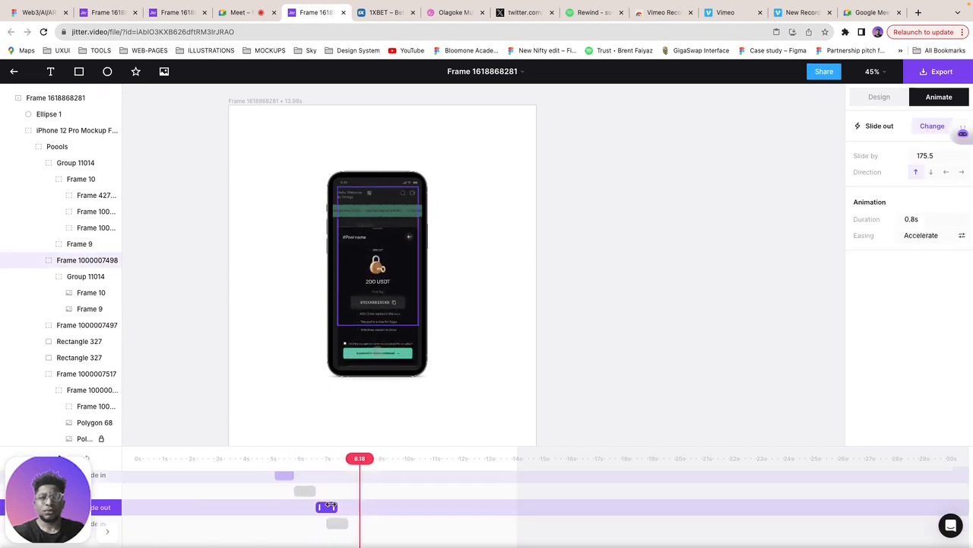
{"action": "left_click", "coordinate": [337, 510]}
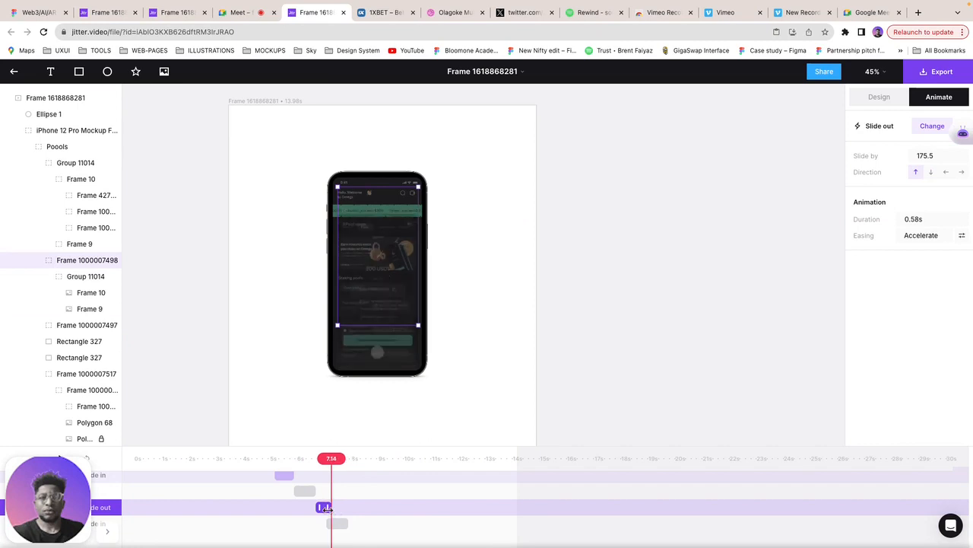
{"action": "left_click", "coordinate": [335, 523]}
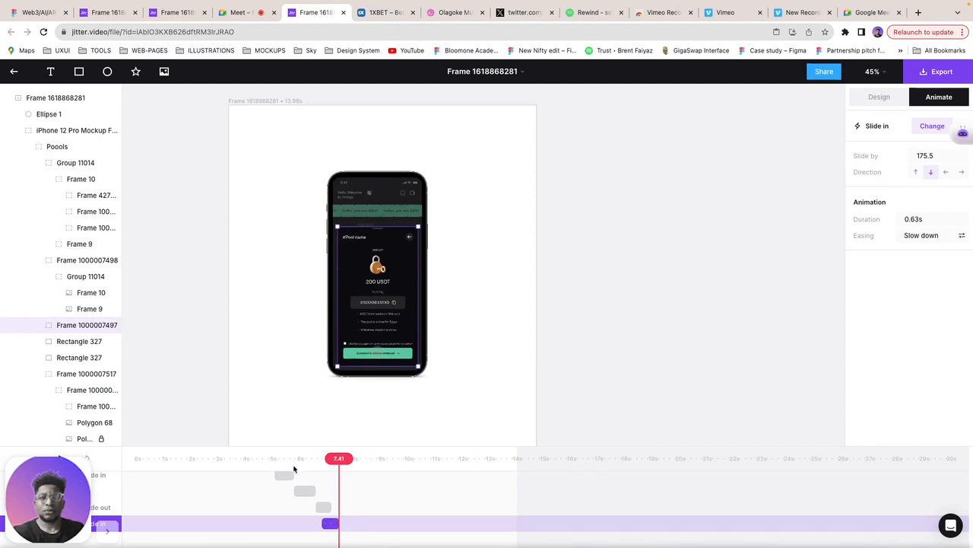
{"action": "left_click", "coordinate": [293, 465]}
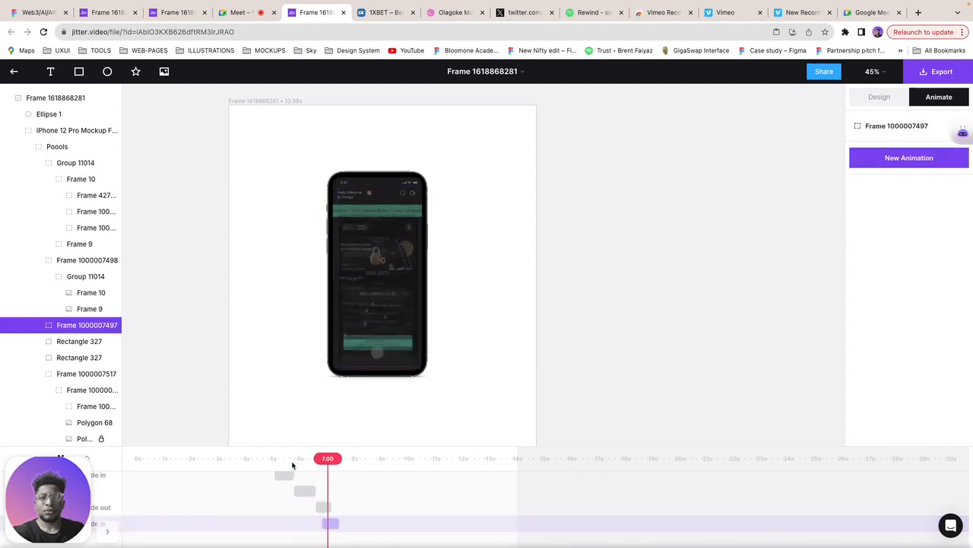
Step: Set the 200 USDT modal's Slide in direction to up and replay the transition between the two modals
{"action": "left_click", "coordinate": [330, 523]}
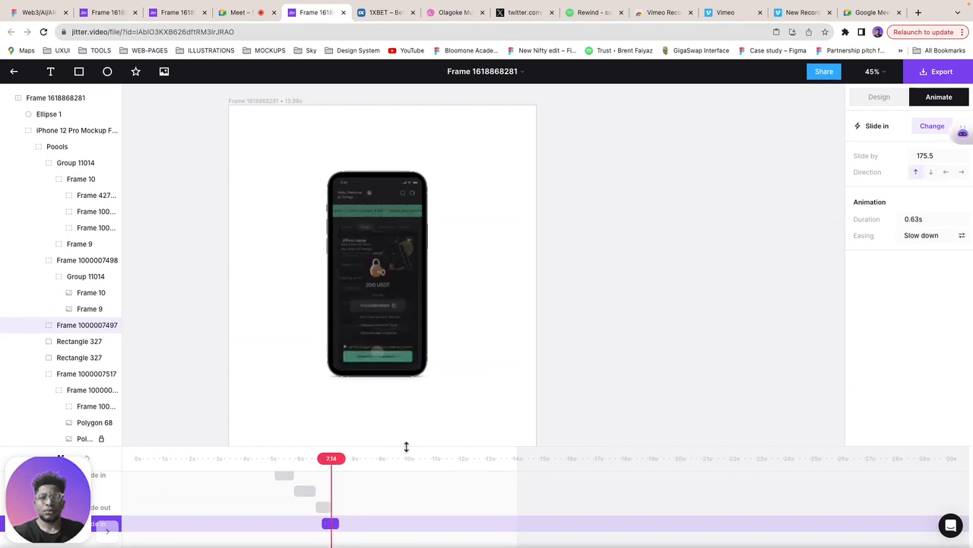
{"action": "left_click", "coordinate": [280, 460]}
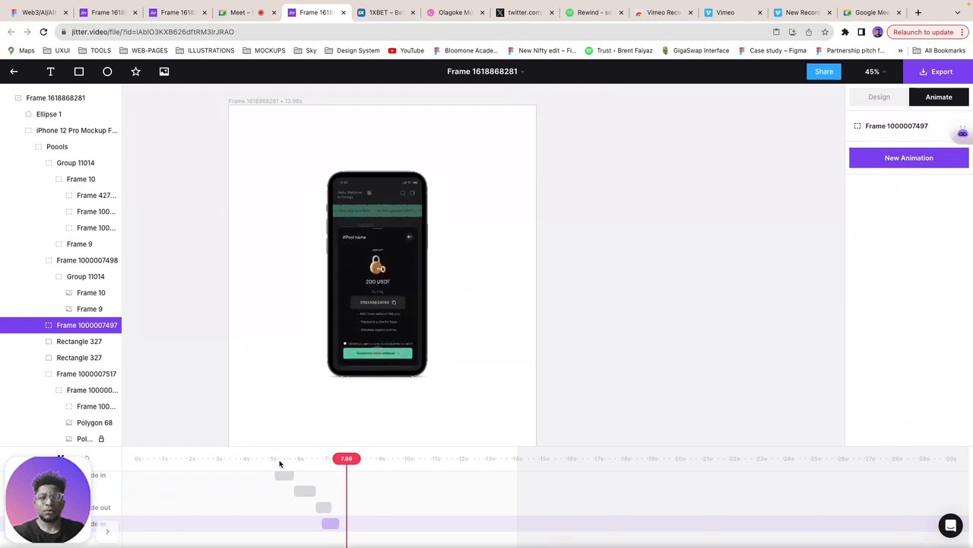
{"action": "left_click", "coordinate": [330, 522]}
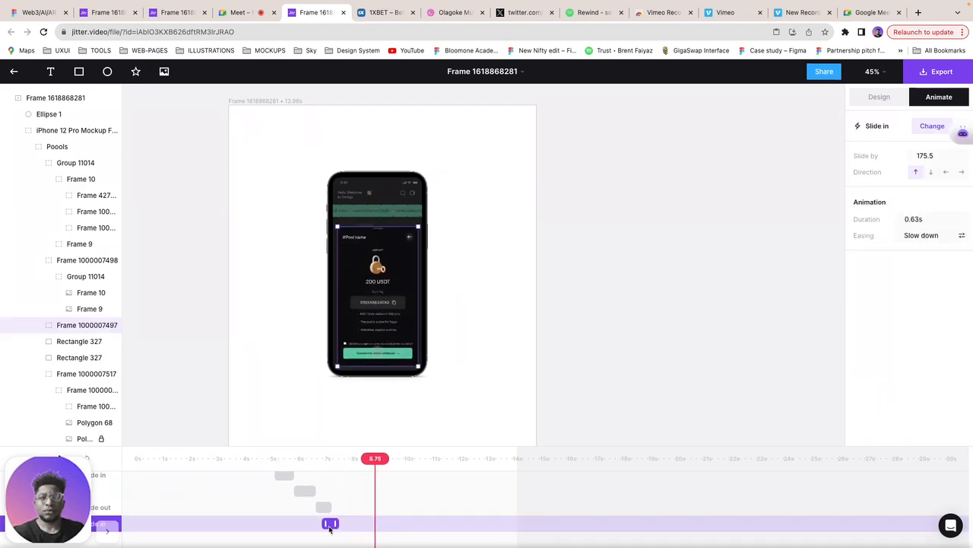
{"action": "left_click", "coordinate": [258, 459]}
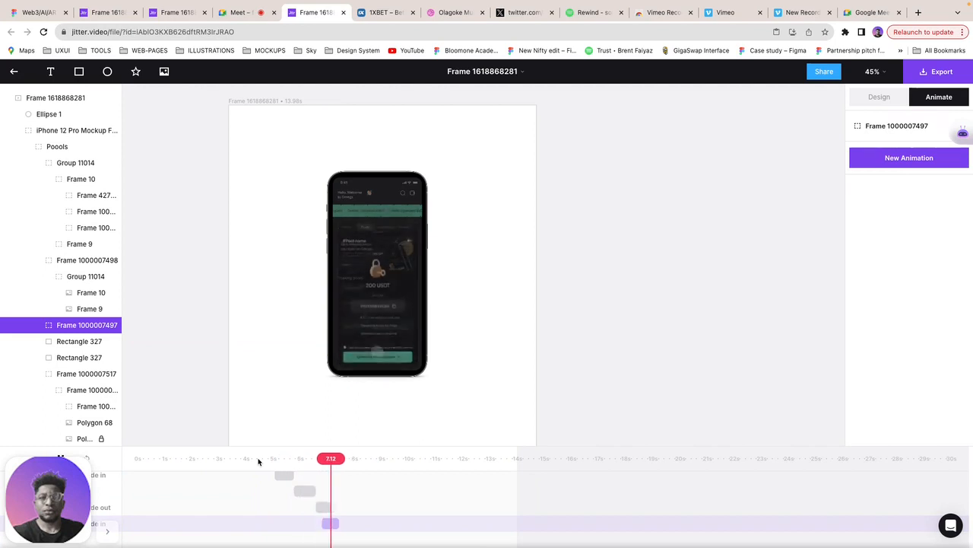
{"action": "left_click", "coordinate": [302, 456]}
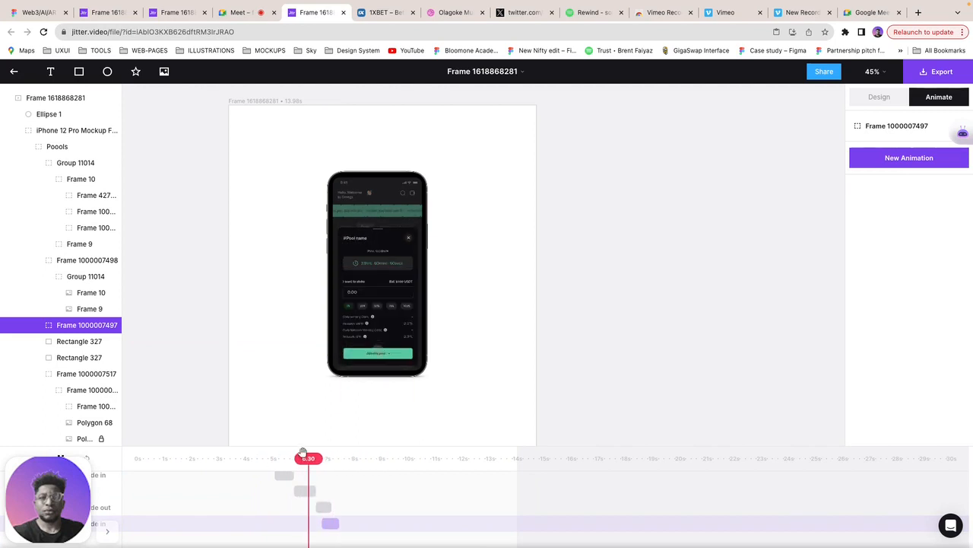
{"action": "left_click", "coordinate": [330, 523]}
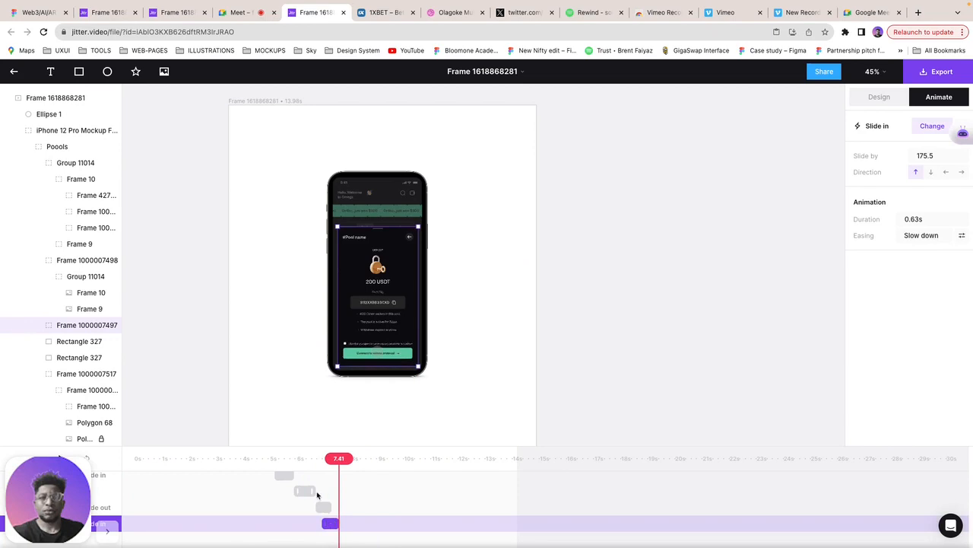
{"action": "left_click", "coordinate": [311, 461]}
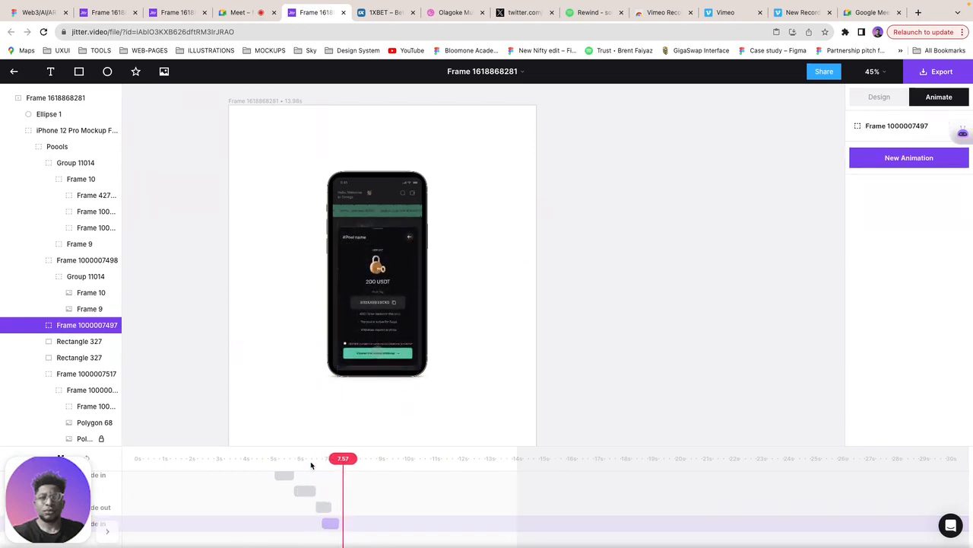
{"action": "left_click", "coordinate": [330, 523]}
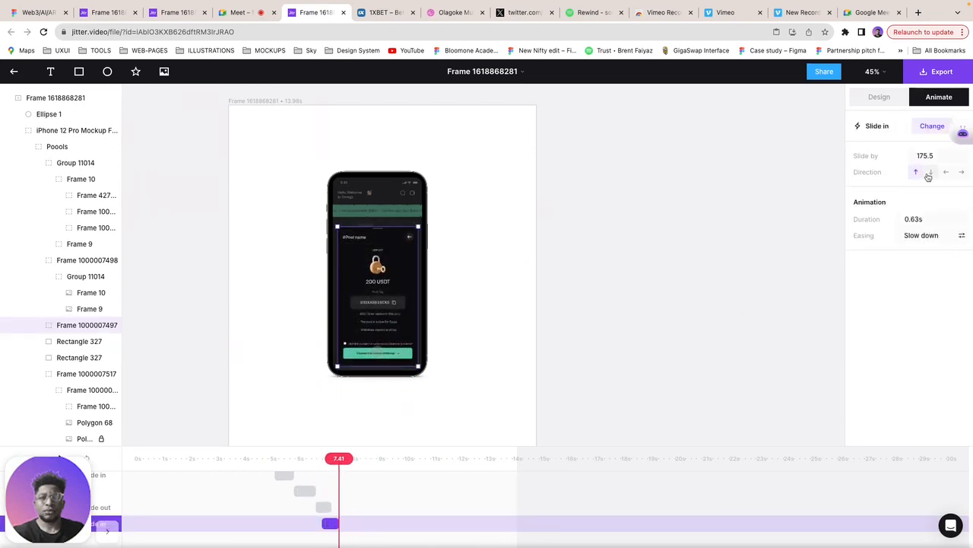
{"action": "left_click", "coordinate": [279, 459]}
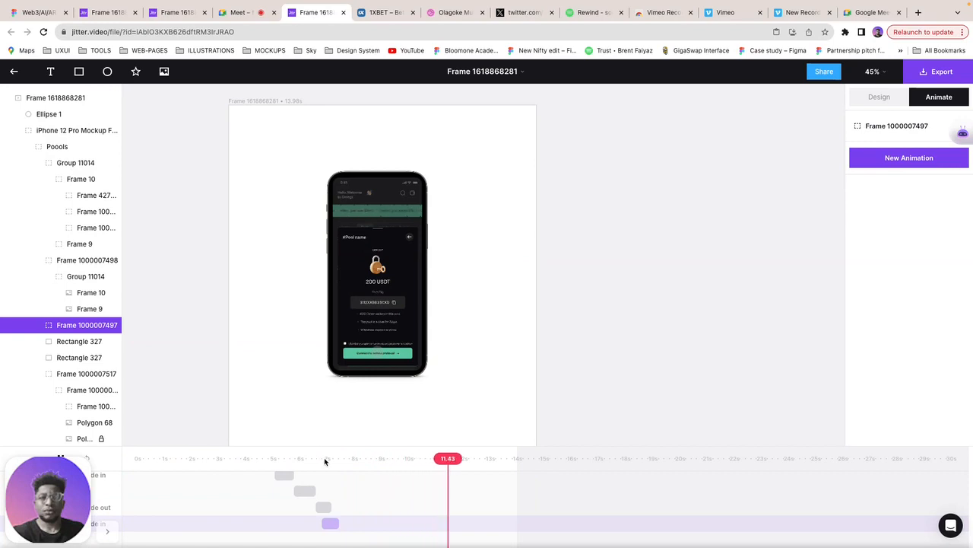
Step: Check the pointer's path around 6.17s, then switch to the Figma design file and copy the rocket loading modal
{"action": "left_click", "coordinate": [381, 356]}
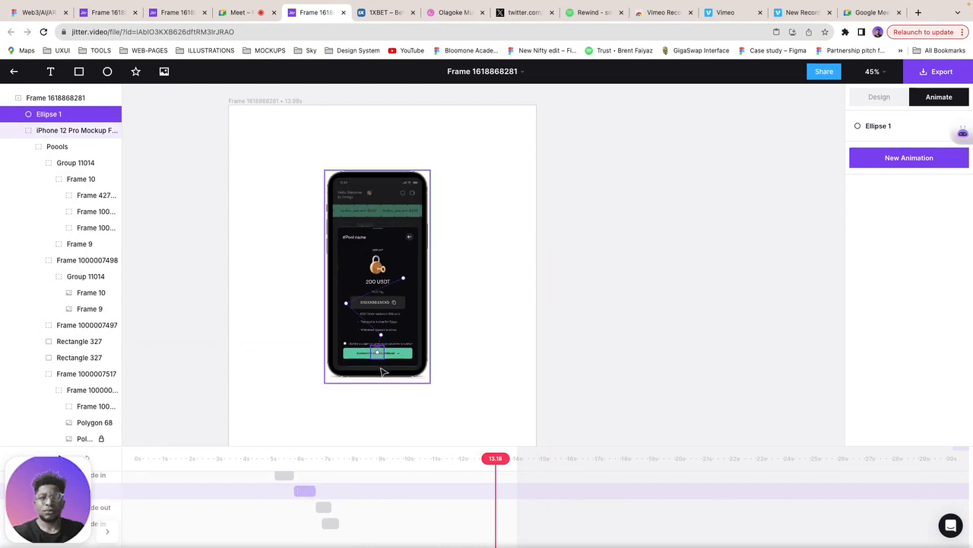
{"action": "left_click_drag", "start_coordinate": [326, 458], "coordinate": [305, 458]}
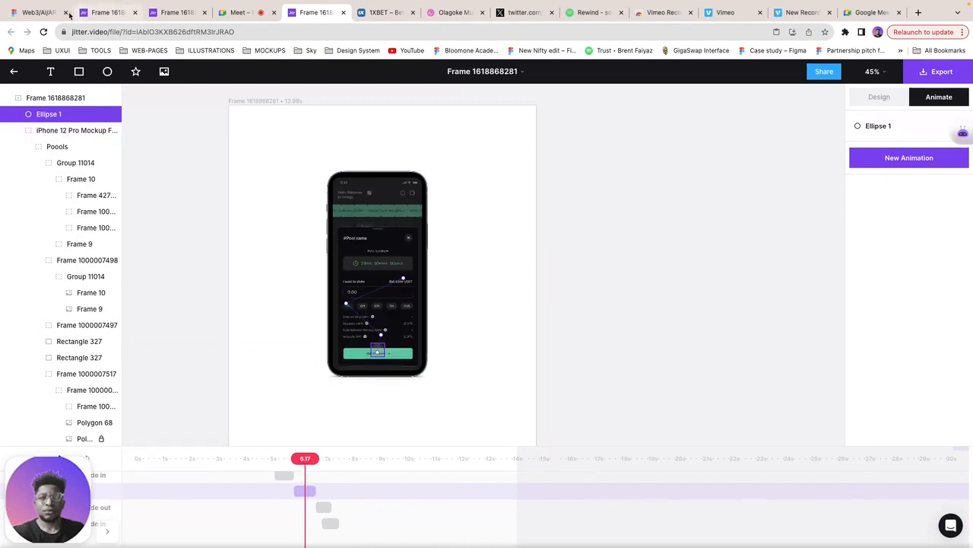
{"action": "left_click", "coordinate": [46, 13]}
{"action": "scroll", "coordinate": [567, 240], "scroll_direction": "right", "scroll_amount": 4}
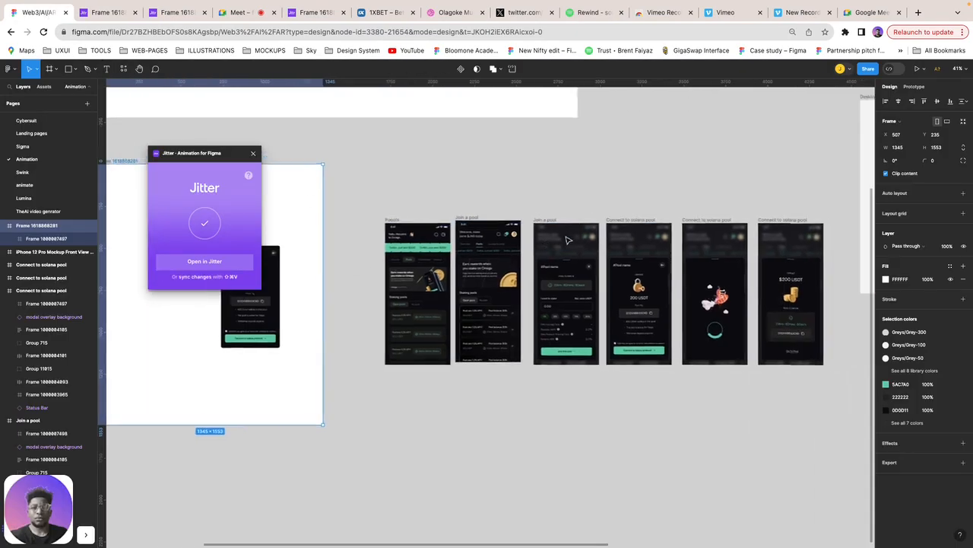
{"action": "left_click", "coordinate": [728, 301]}
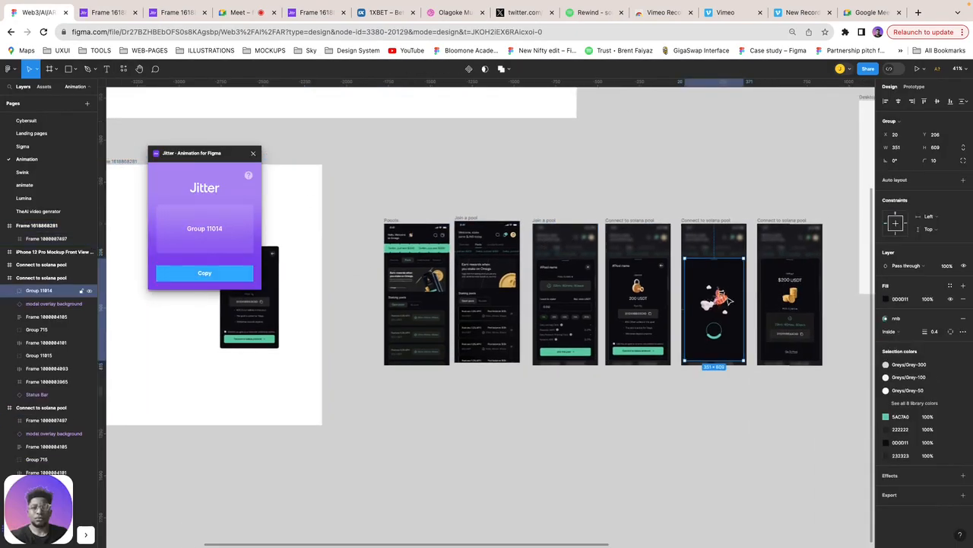
{"action": "right_click", "coordinate": [726, 297]}
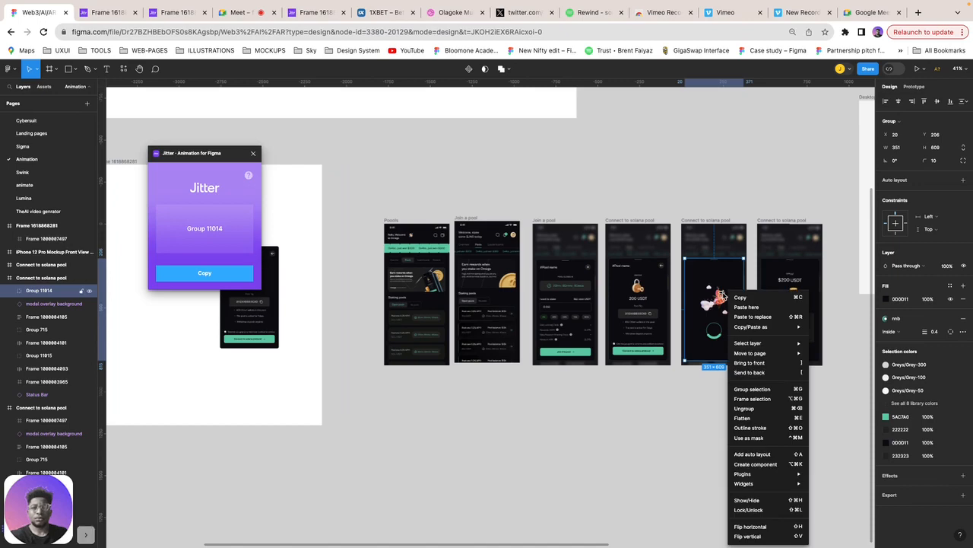
{"action": "left_click", "coordinate": [767, 298]}
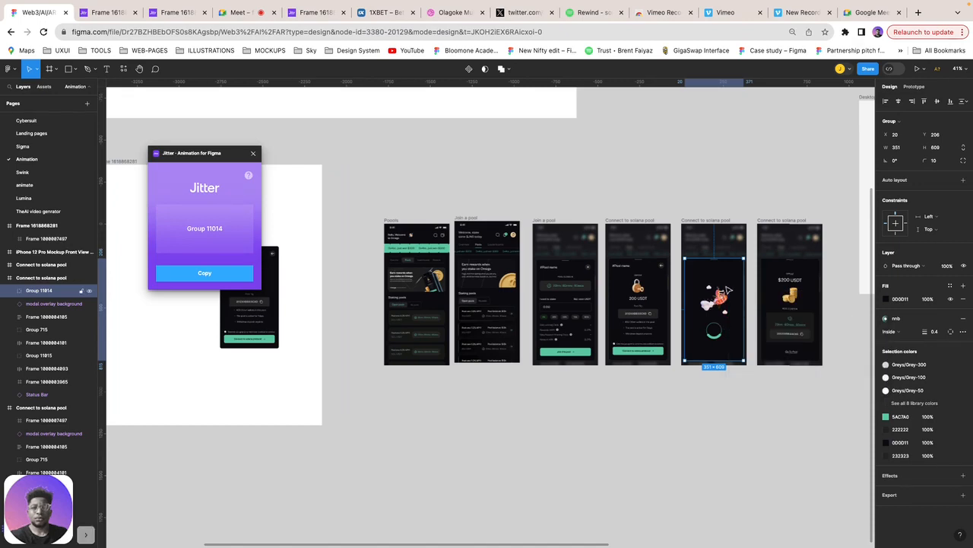
{"action": "left_click", "coordinate": [255, 155]}
{"action": "scroll", "coordinate": [729, 333], "scroll_direction": "left", "scroll_amount": 5}
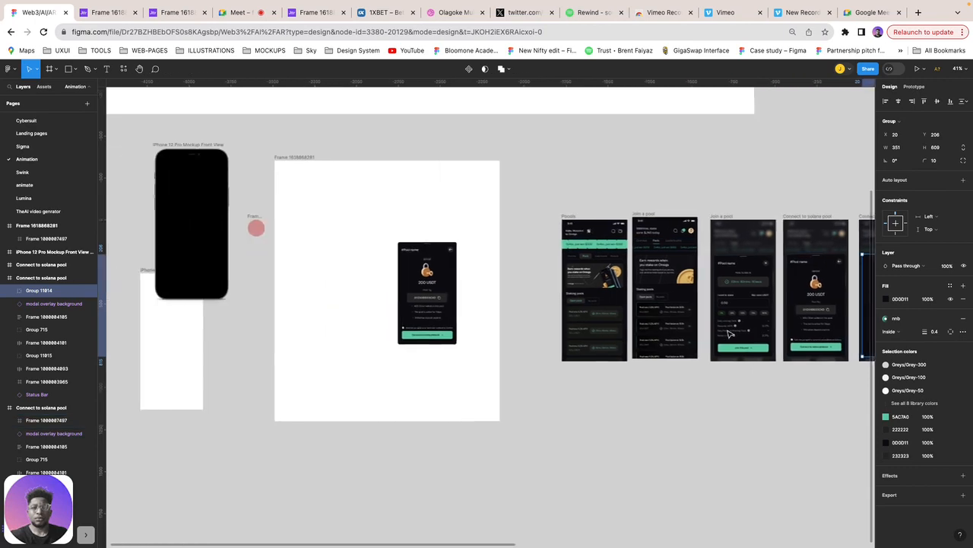
{"action": "left_click", "coordinate": [305, 143]}
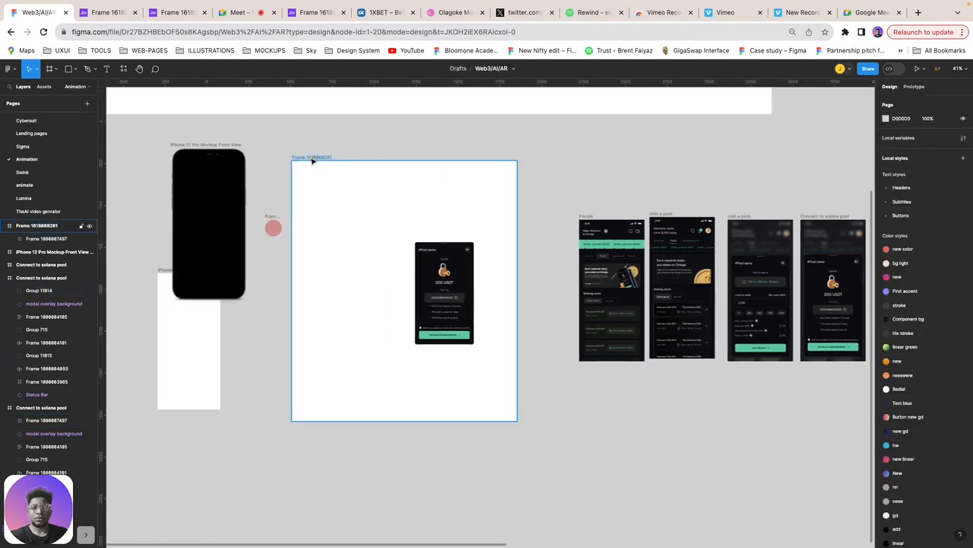
{"action": "left_click", "coordinate": [313, 158]}
{"action": "key", "text": "ctrl+v"}
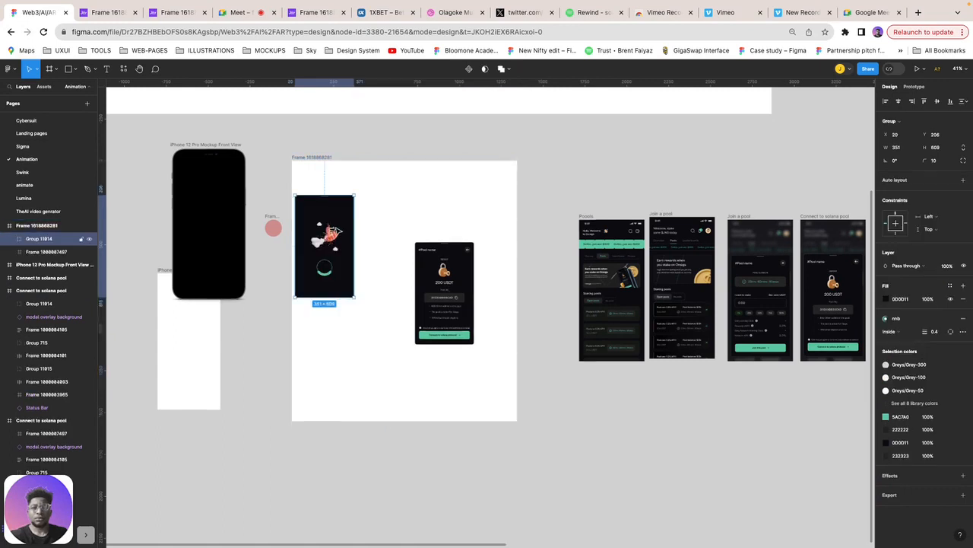
{"action": "left_click_drag", "start_coordinate": [350, 232], "coordinate": [384, 281]}
{"action": "left_click", "coordinate": [444, 289]}
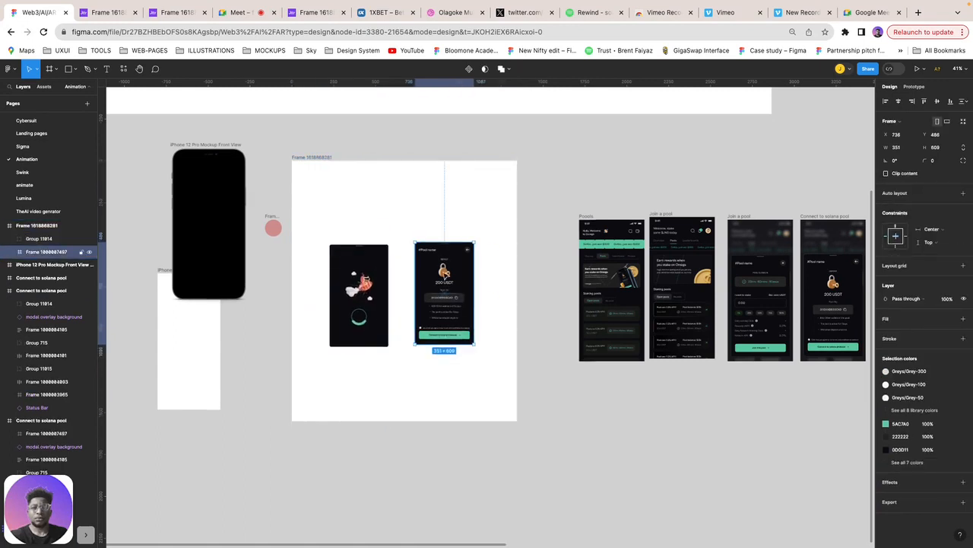
{"action": "key", "text": "BackSpace"}
{"action": "left_click_drag", "start_coordinate": [351, 251], "coordinate": [410, 261]}
{"action": "left_click", "coordinate": [319, 158]}
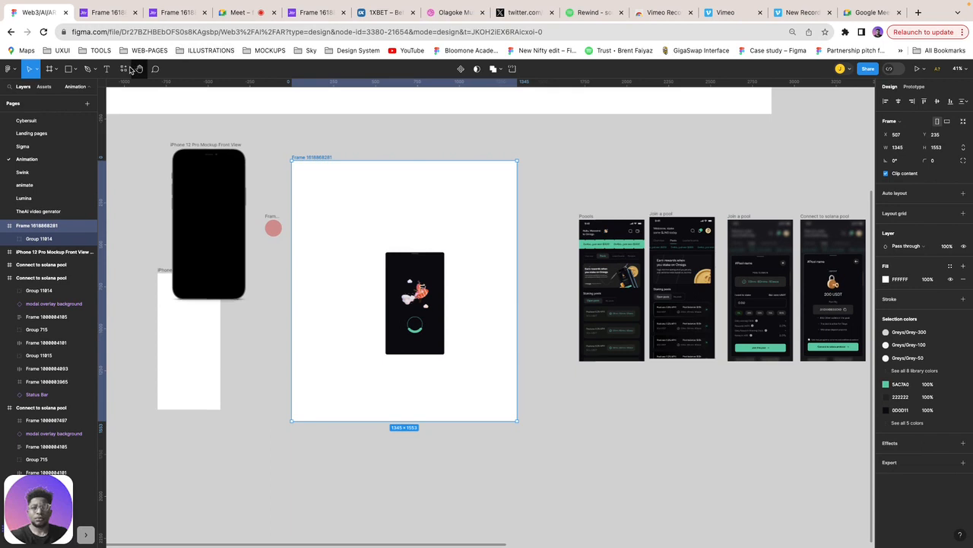
{"action": "key", "text": "shift+i"}
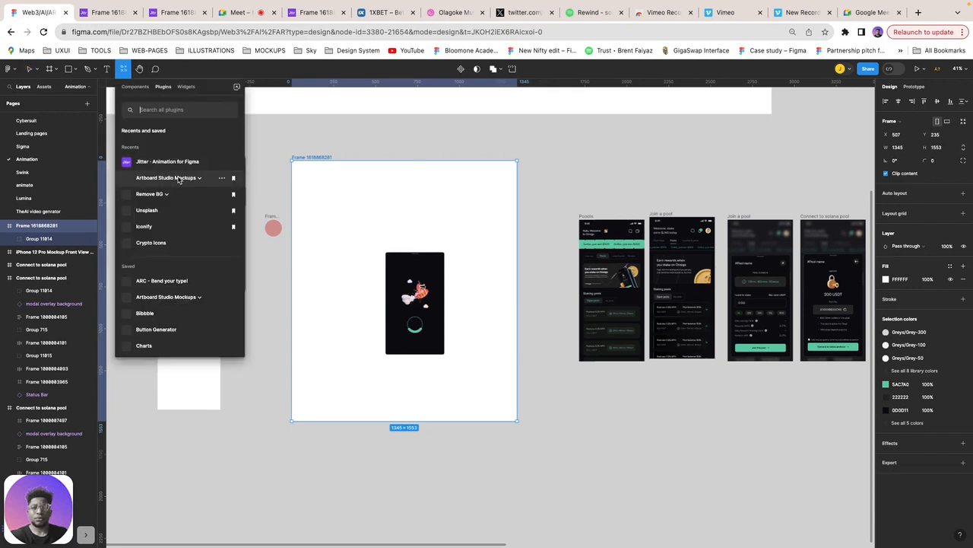
{"action": "left_click", "coordinate": [185, 163]}
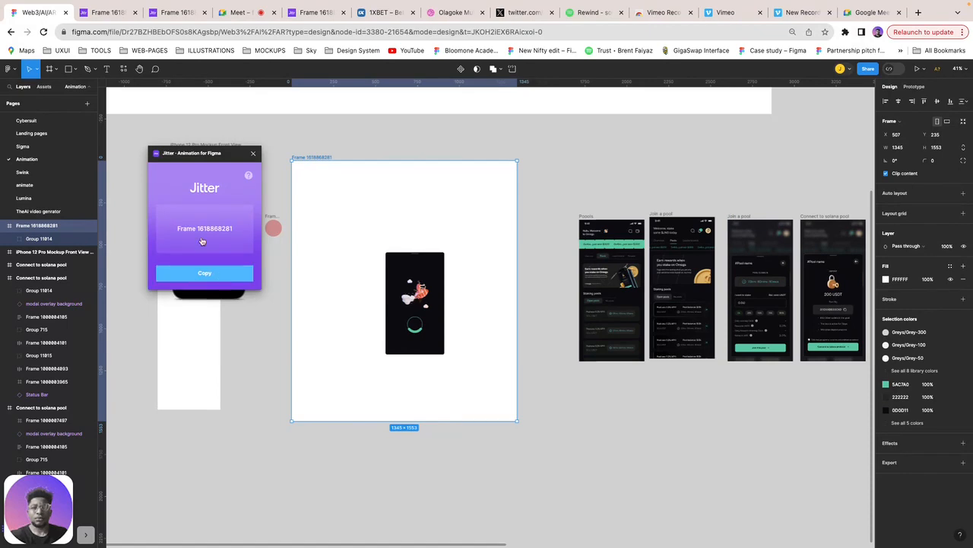
Step: Switch to the Google Meet call, admit the waiting participant and dismiss the infinity-mirror warning
{"action": "left_click", "coordinate": [238, 13]}
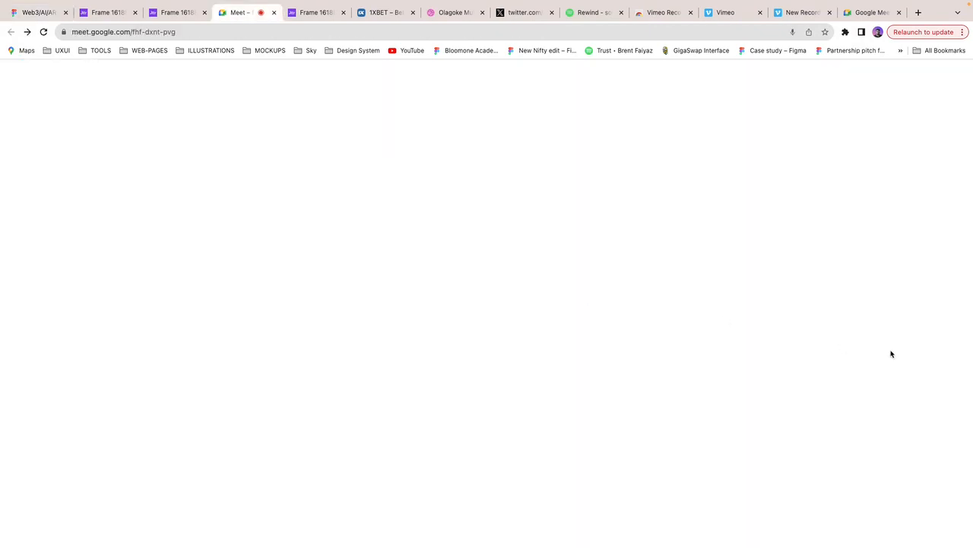
{"action": "left_click", "coordinate": [935, 209]}
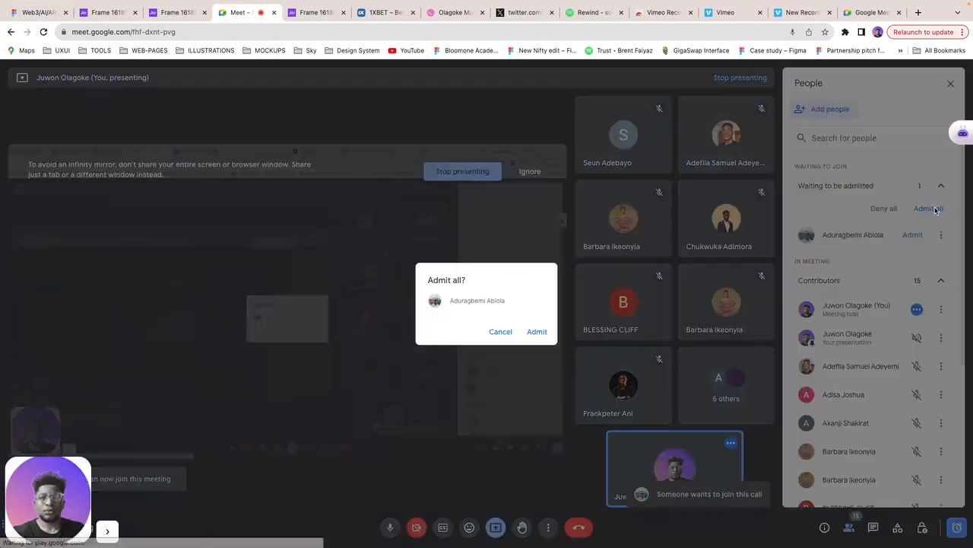
{"action": "left_click", "coordinate": [539, 331]}
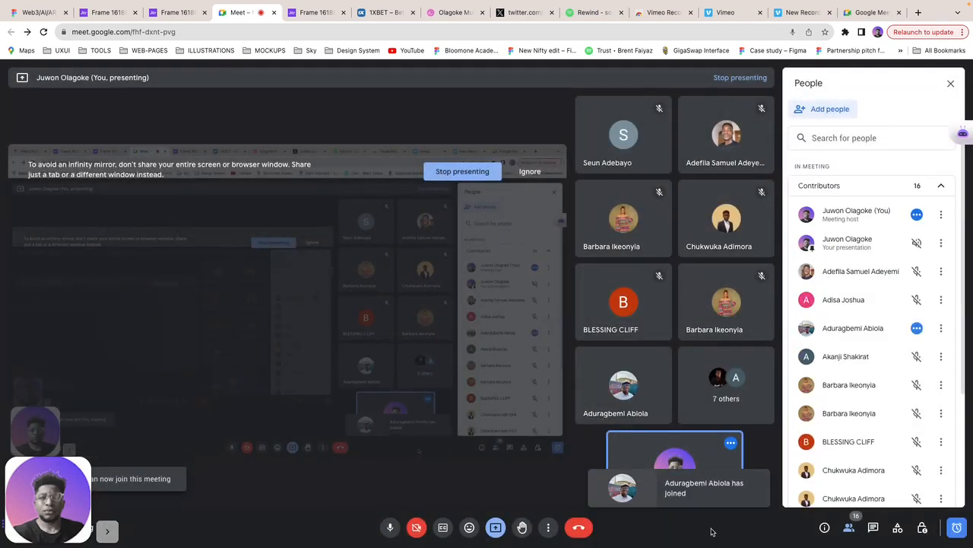
{"action": "left_click", "coordinate": [530, 171]}
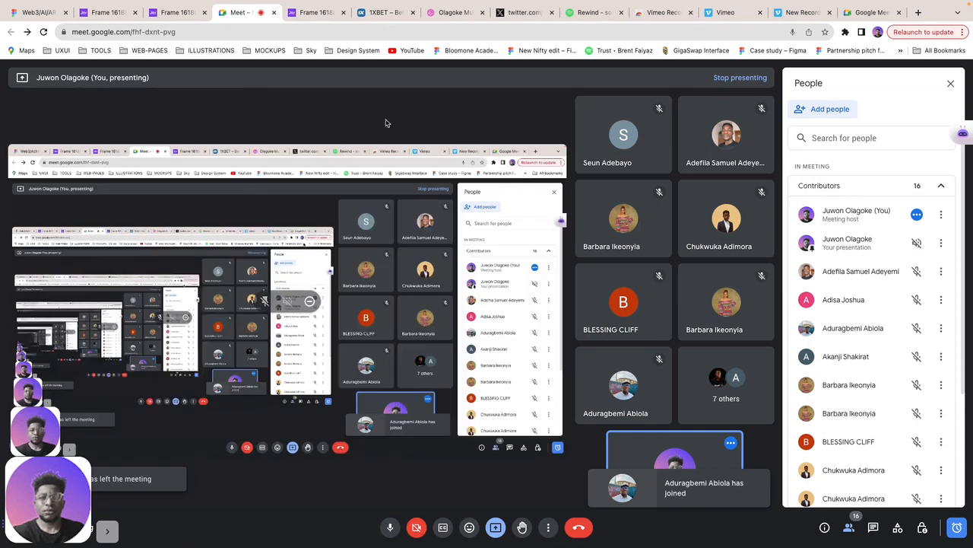
Step: Return to Figma, open the exported loading-modal frame in Jitter and close the old browser tab with the 200 USDT modal
{"action": "left_click", "coordinate": [47, 17]}
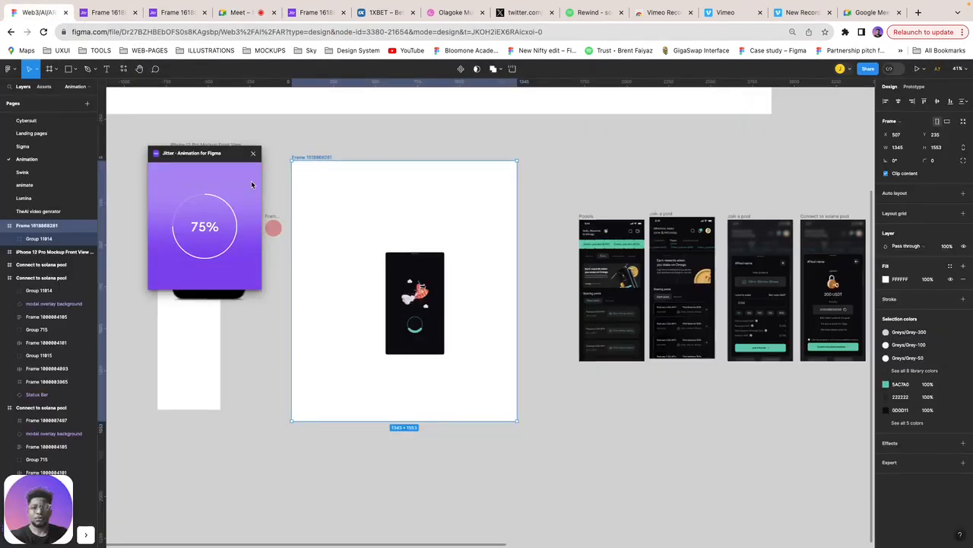
{"action": "left_click", "coordinate": [198, 263]}
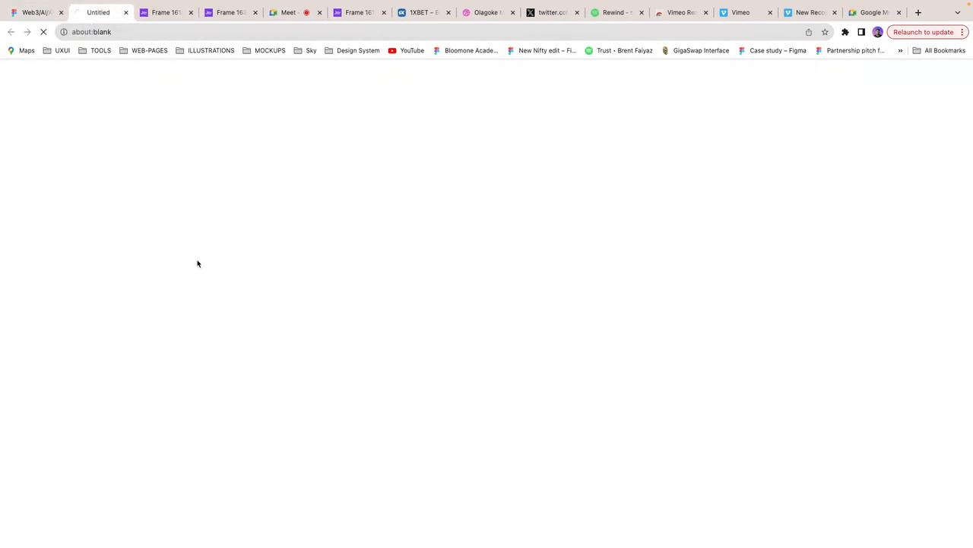
{"action": "left_click", "coordinate": [171, 16]}
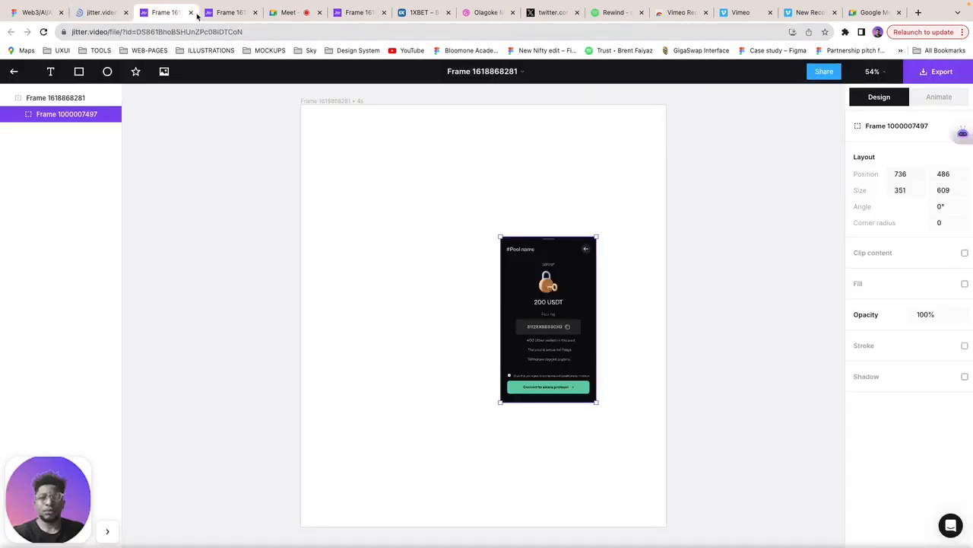
{"action": "left_click", "coordinate": [192, 13]}
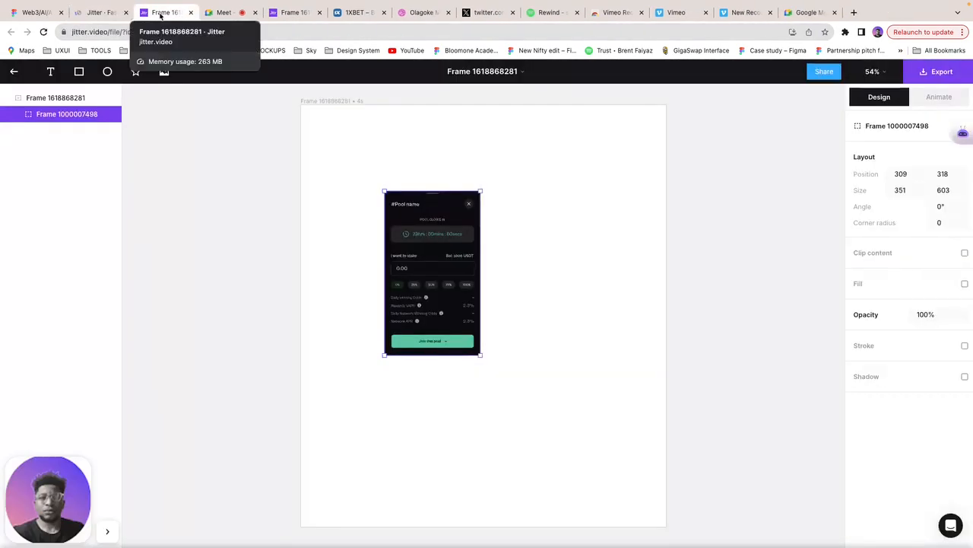
{"action": "left_click", "coordinate": [95, 9]}
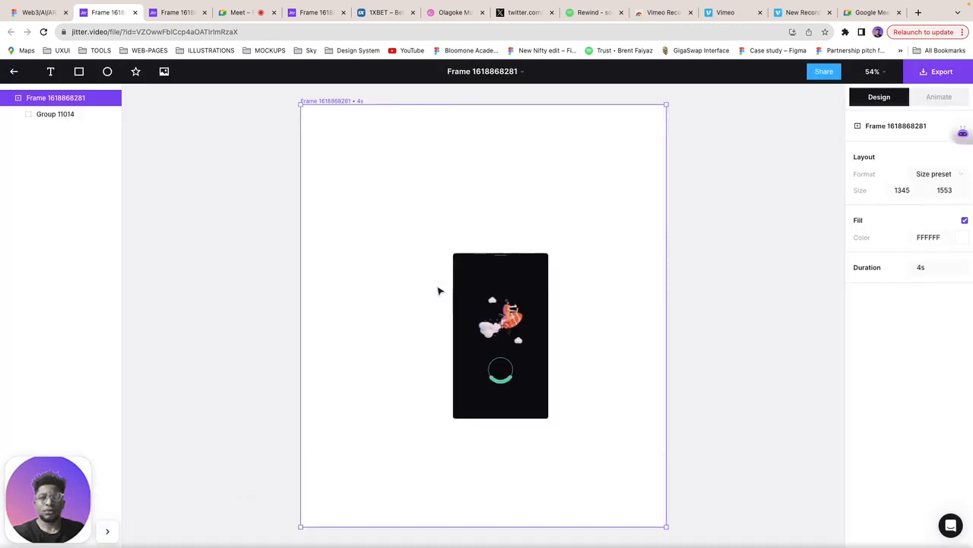
Step: Copy the rocket loading group from the newly imported frame and switch to the Jitter project with the phone mockup
{"action": "left_click", "coordinate": [506, 279]}
{"action": "right_click", "coordinate": [505, 280]}
{"action": "left_click", "coordinate": [529, 295]}
{"action": "left_click", "coordinate": [237, 12]}
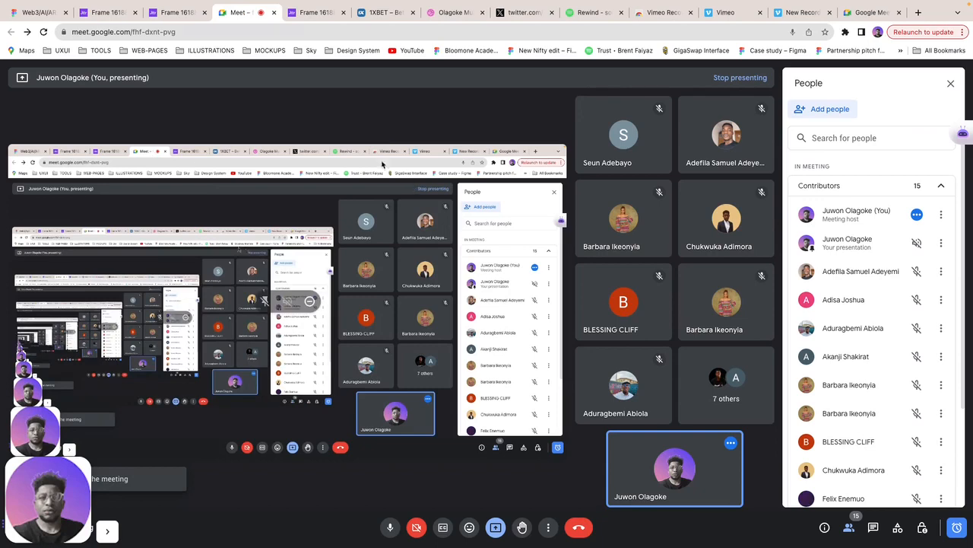
{"action": "left_click", "coordinate": [312, 12]}
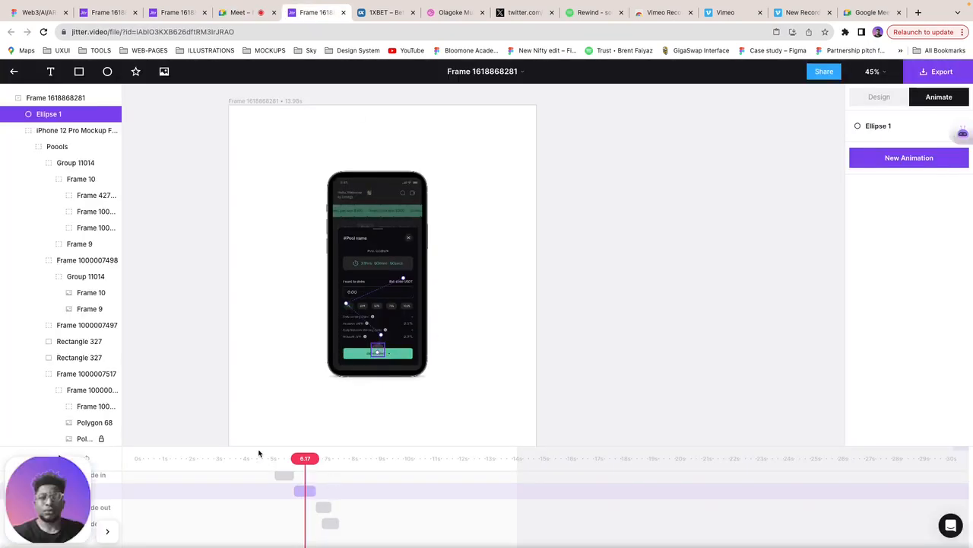
Step: Replay the pointer and modal transitions from about 4s and again from about 5.6s
{"action": "left_click", "coordinate": [248, 461]}
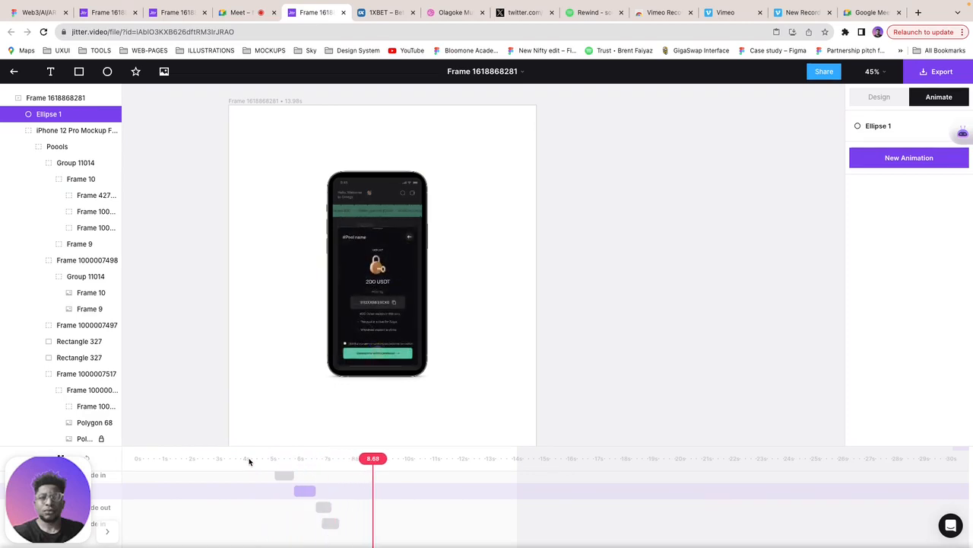
{"action": "left_click", "coordinate": [377, 350]}
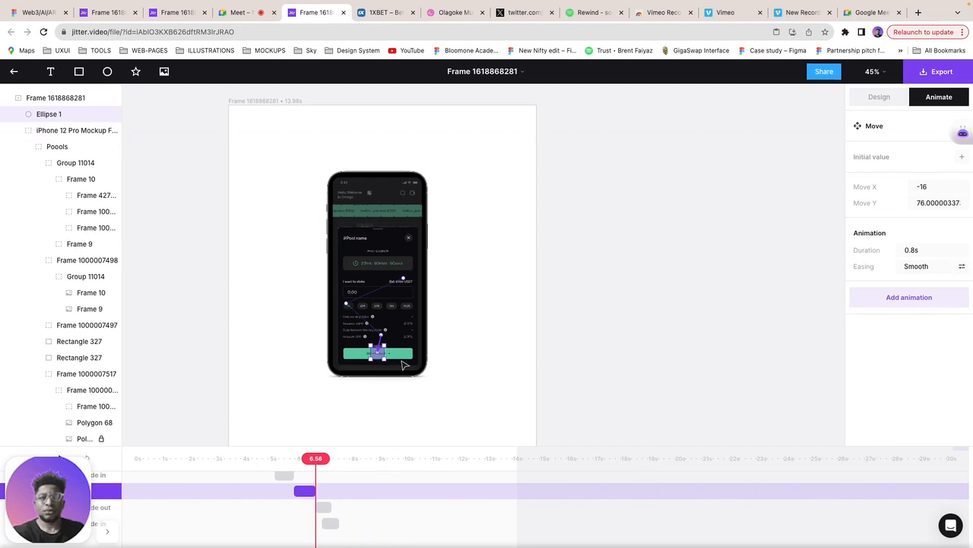
{"action": "left_click", "coordinate": [291, 461]}
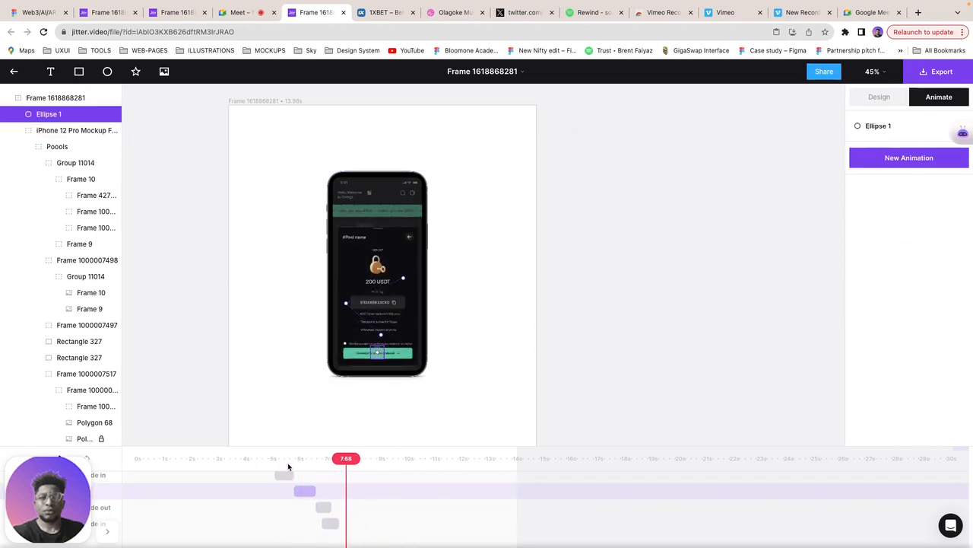
Step: Add an upward Slide out to the 200 USDT modal at 7.40s and shorten its duration to 0.61s
{"action": "left_click_drag", "start_coordinate": [346, 460], "coordinate": [341, 459]}
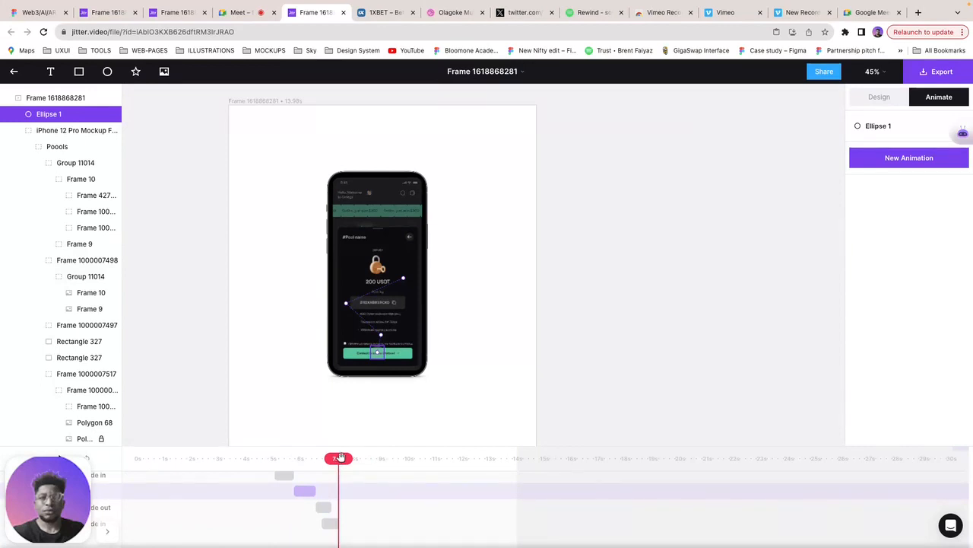
{"action": "left_click", "coordinate": [403, 340]}
{"action": "double_click", "coordinate": [403, 340]}
{"action": "double_click", "coordinate": [404, 340]}
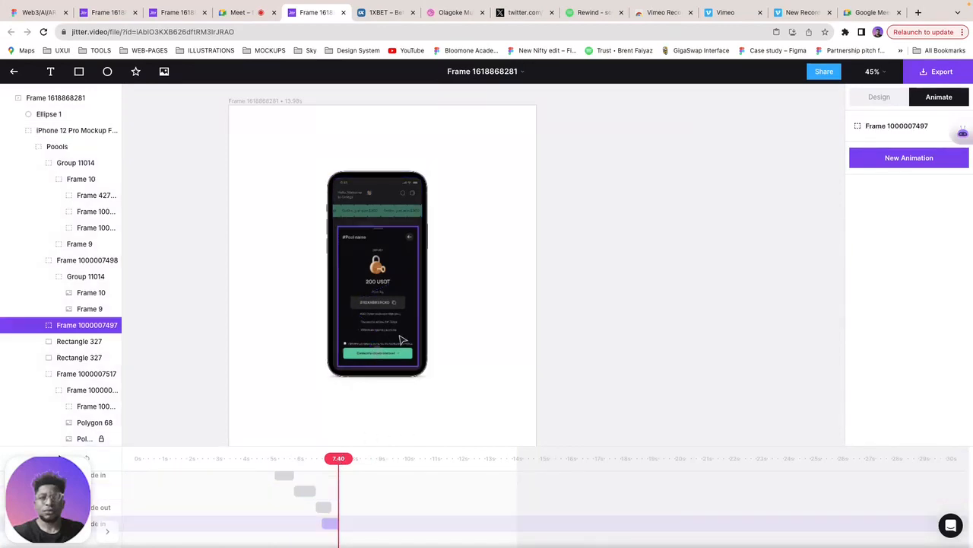
{"action": "left_click", "coordinate": [889, 157]}
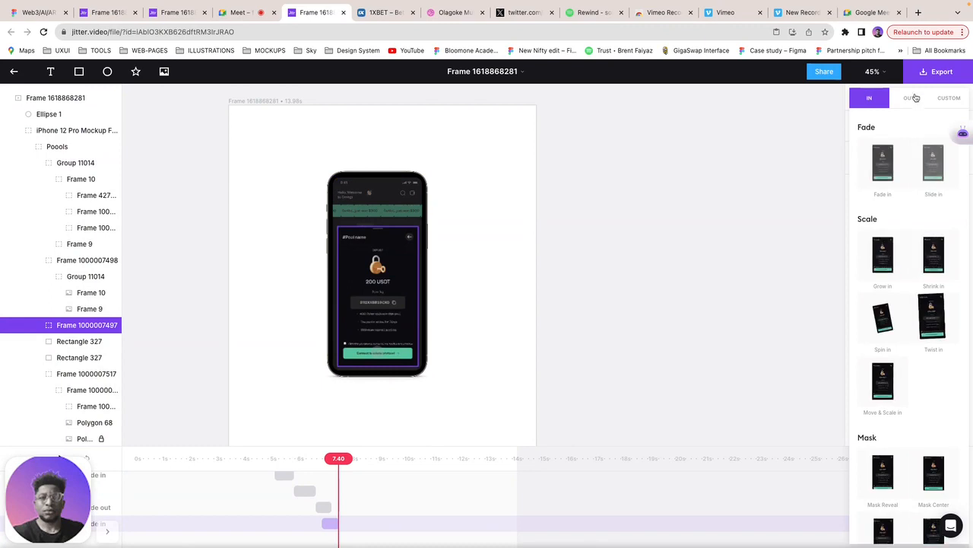
{"action": "left_click", "coordinate": [916, 102]}
{"action": "left_click", "coordinate": [929, 161]}
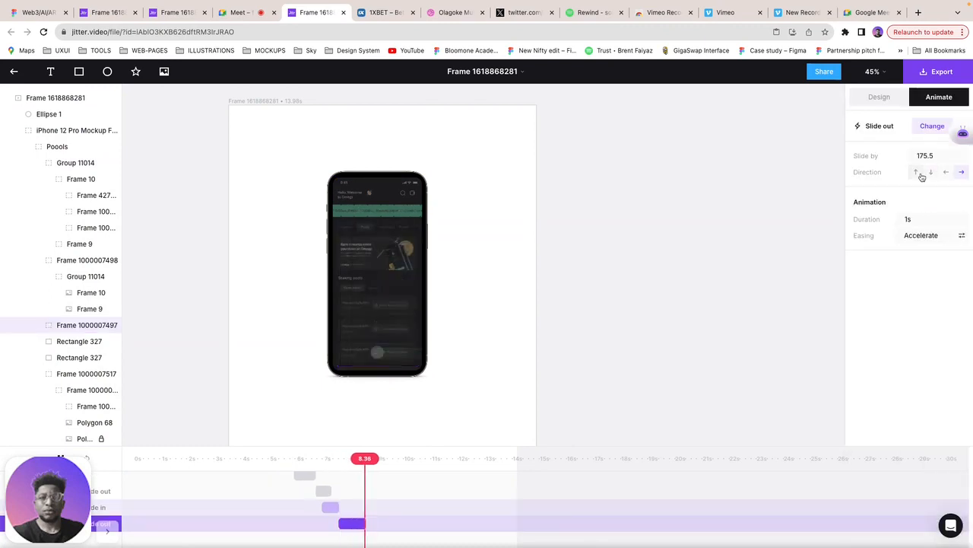
{"action": "left_click", "coordinate": [917, 174]}
{"action": "left_click_drag", "start_coordinate": [360, 523], "coordinate": [350, 523]}
Step: Delay the 200 USDT modal's Slide out to start at about 7.65s and replay the modal transitions
{"action": "left_click", "coordinate": [296, 463]}
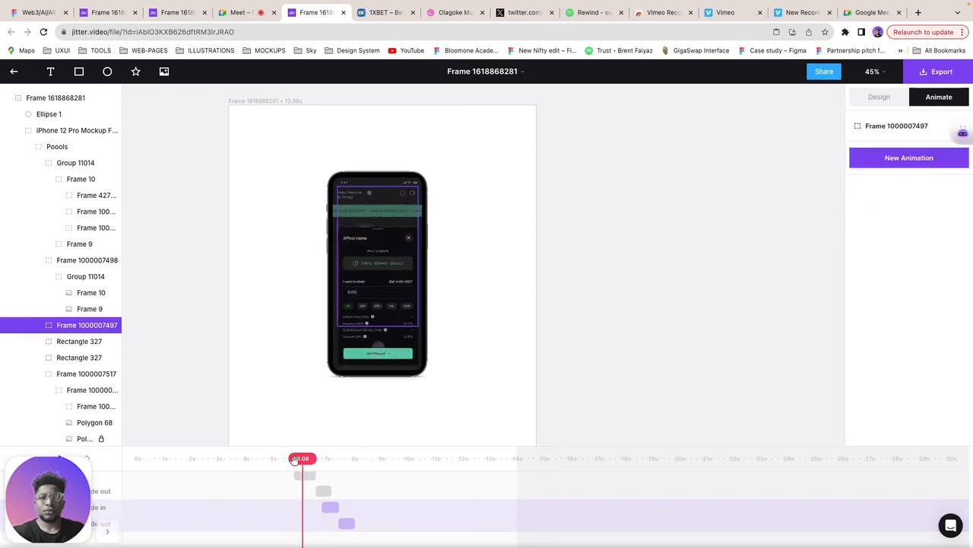
{"action": "key", "text": "space"}
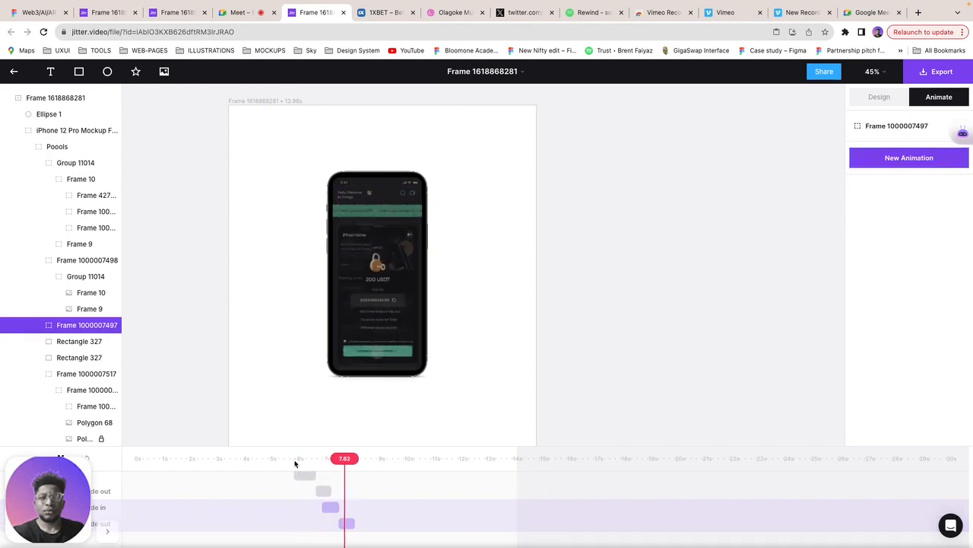
{"action": "left_click", "coordinate": [347, 524]}
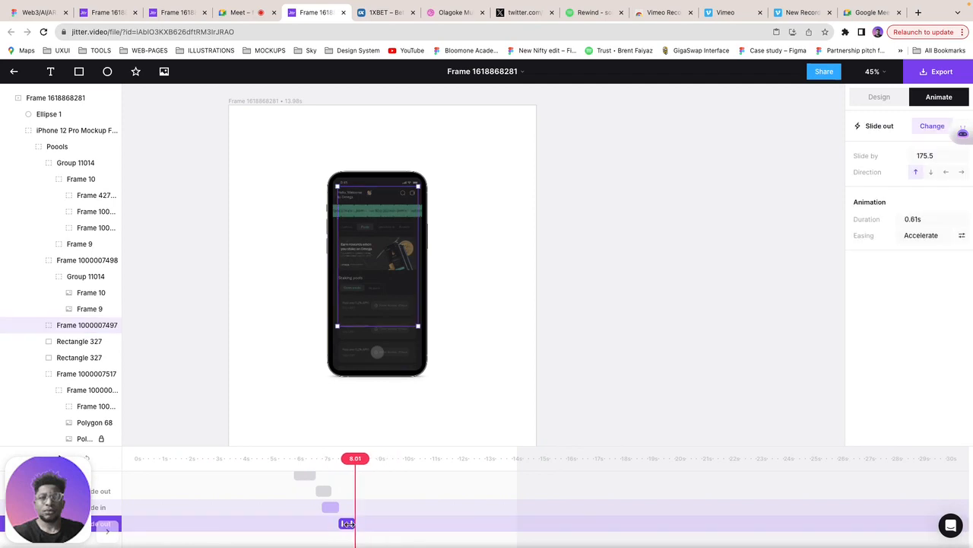
{"action": "scroll", "coordinate": [350, 525], "scroll_direction": "up", "scroll_amount": 3}
{"action": "left_click_drag", "start_coordinate": [353, 526], "coordinate": [356, 527]}
{"action": "left_click", "coordinate": [309, 460]}
{"action": "key", "text": "space"}
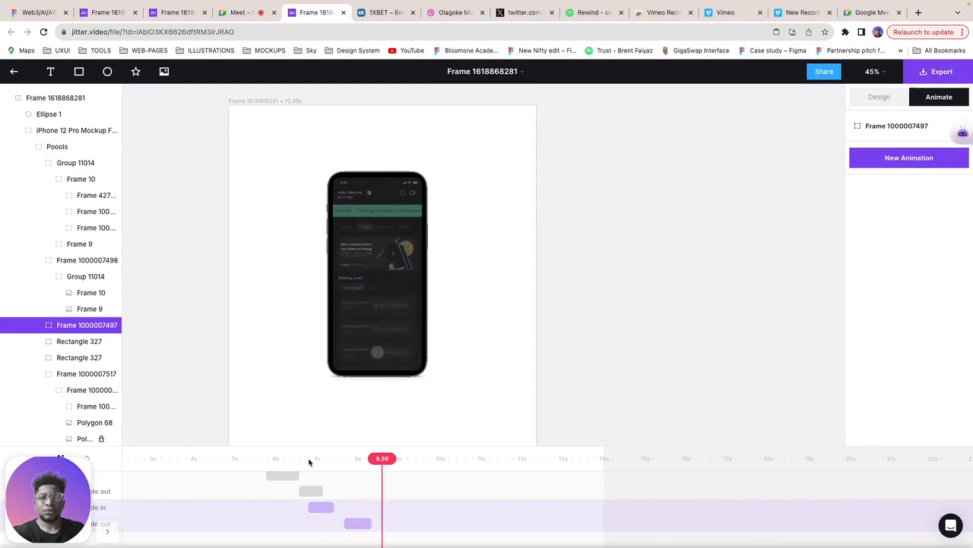
{"action": "left_click", "coordinate": [317, 458]}
{"action": "key", "text": "space"}
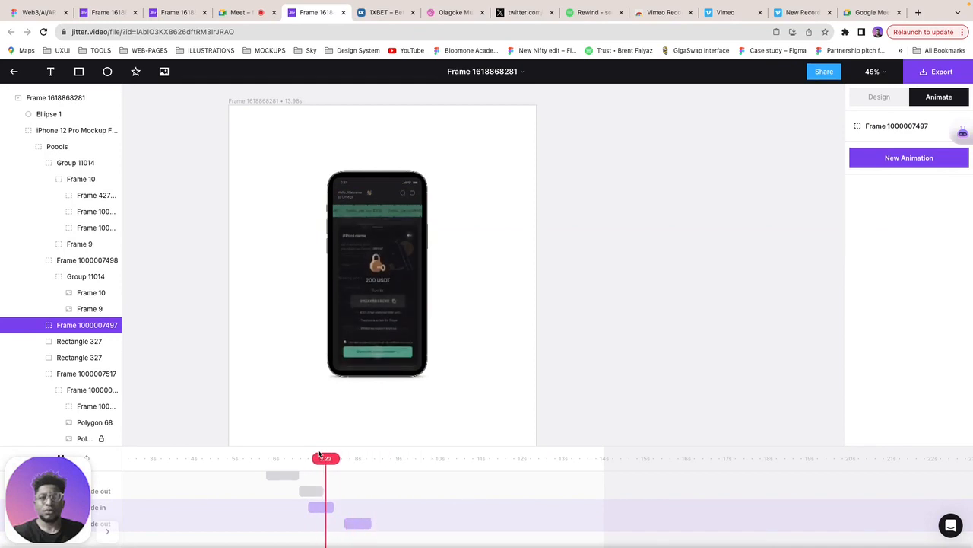
Step: Copy the rocket loading group again from its imported frame and return to the phone mockup project
{"action": "left_click", "coordinate": [96, 16]}
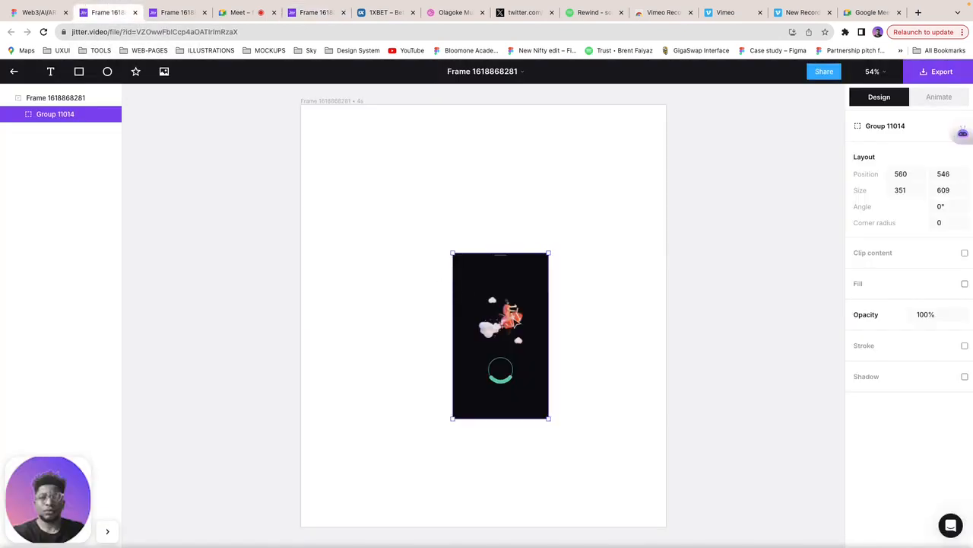
{"action": "right_click", "coordinate": [515, 319]}
{"action": "left_click", "coordinate": [552, 335]}
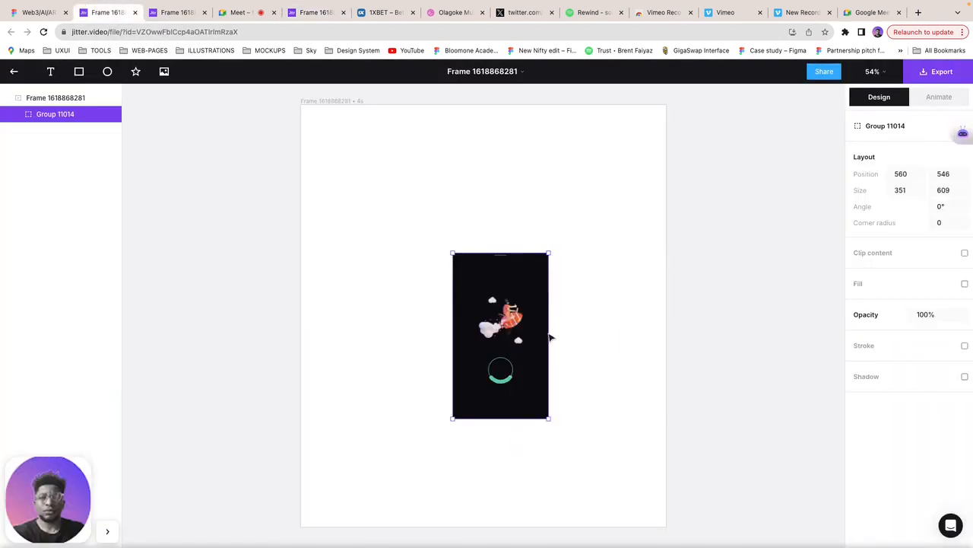
{"action": "left_click", "coordinate": [193, 15]}
{"action": "left_click", "coordinate": [242, 12]}
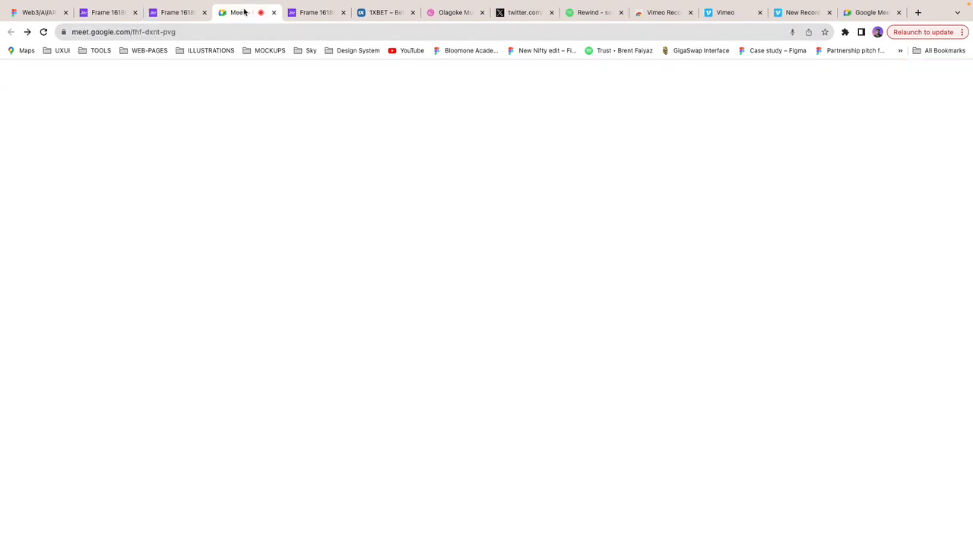
{"action": "left_click", "coordinate": [318, 14]}
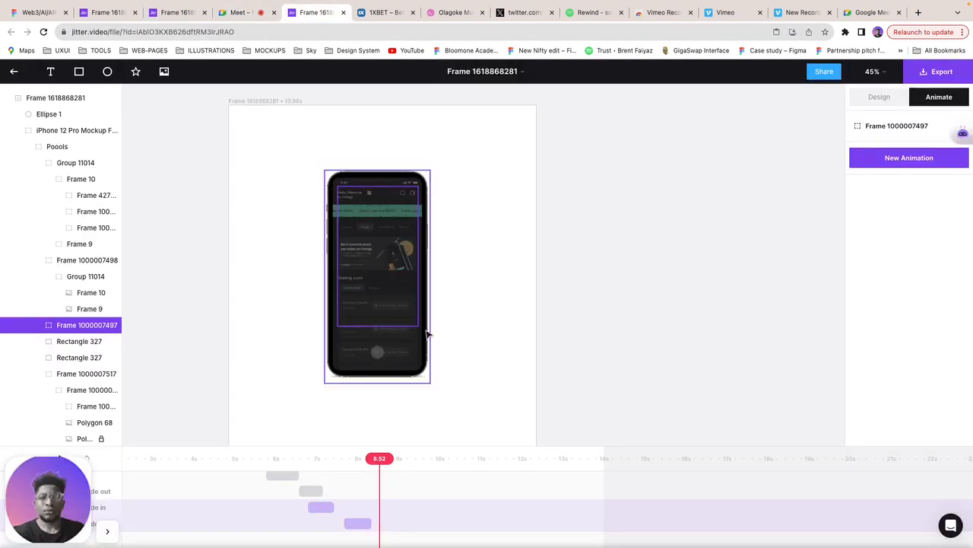
Step: Paste the rocket loading group above the phone's Rectangle 327 overlay and move it down to the other modals' position
{"action": "left_click", "coordinate": [423, 251]}
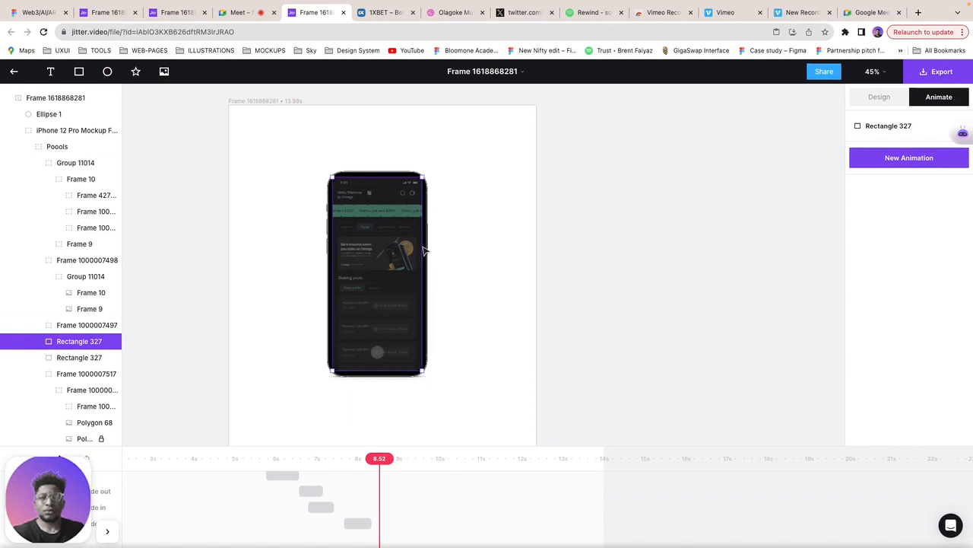
{"action": "left_click", "coordinate": [411, 228]}
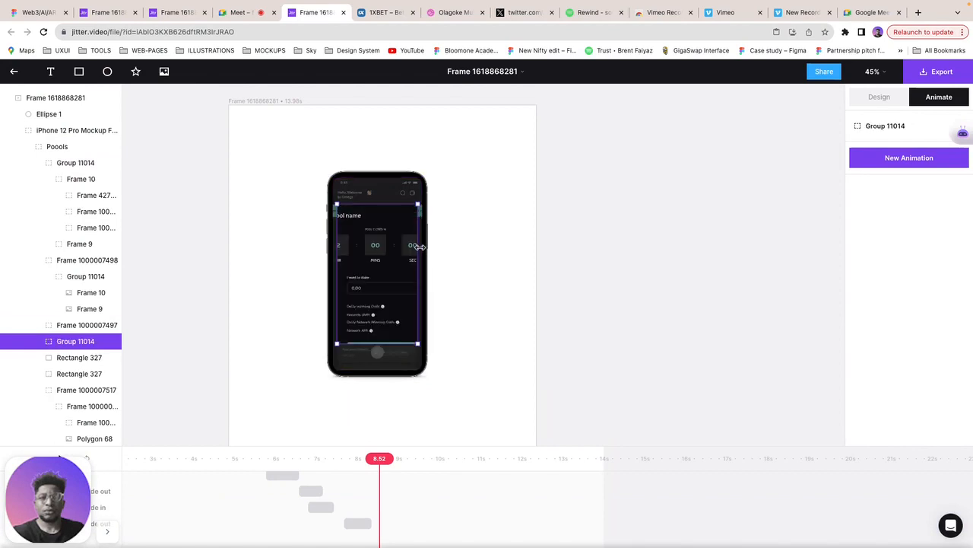
{"action": "left_click_drag", "start_coordinate": [407, 220], "coordinate": [407, 242]}
Step: Look over the loading modal's entry animation presets and replay the transition from about 5.7s
{"action": "left_click", "coordinate": [894, 158]}
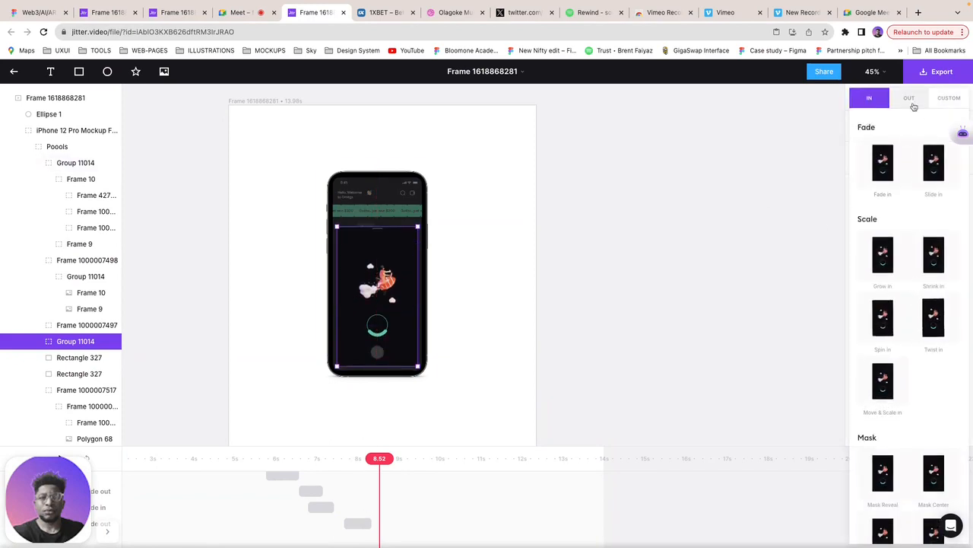
{"action": "left_click", "coordinate": [262, 460]}
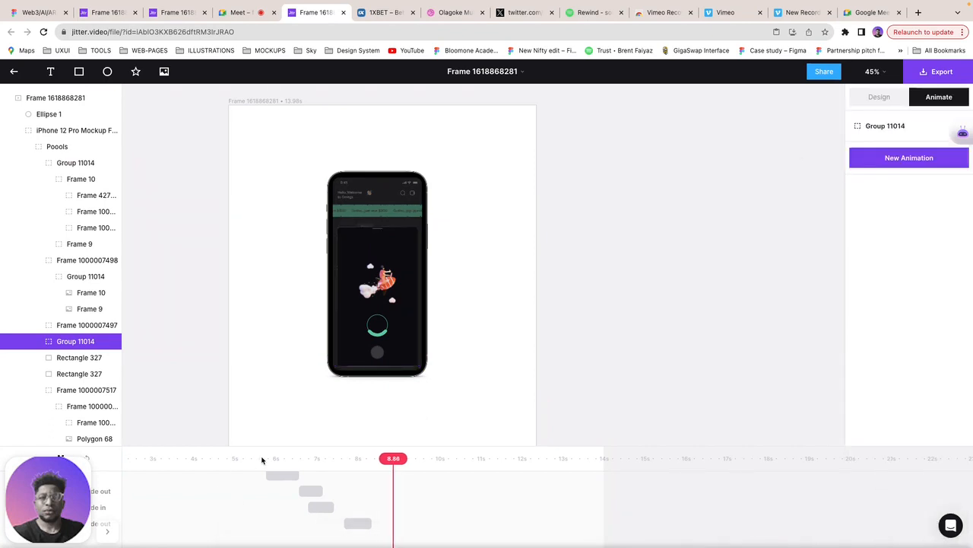
{"action": "left_click_drag", "start_coordinate": [326, 459], "coordinate": [264, 455]}
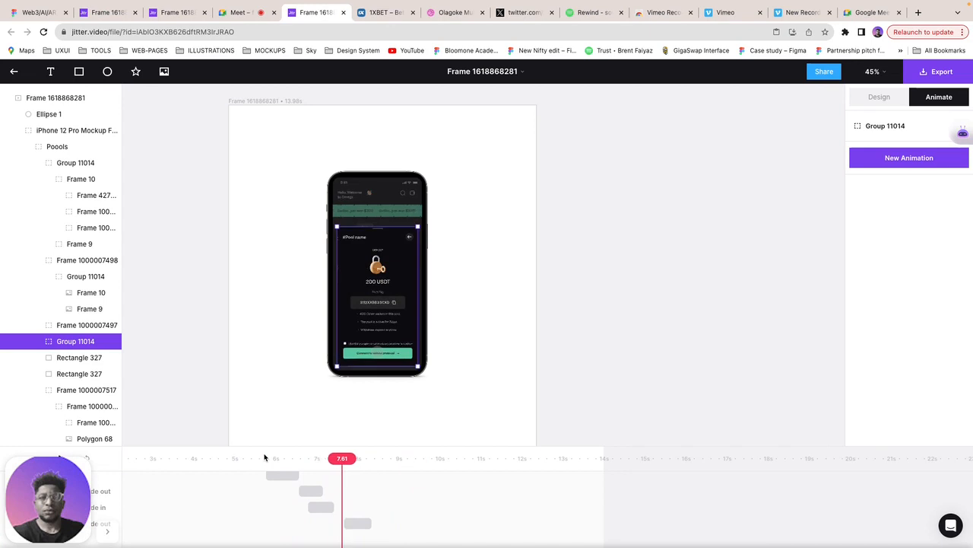
Step: Add a Slide in animation with the down direction and 0.41s duration to the rocket loading modal, starting at about 8.43s
{"action": "left_click", "coordinate": [292, 458]}
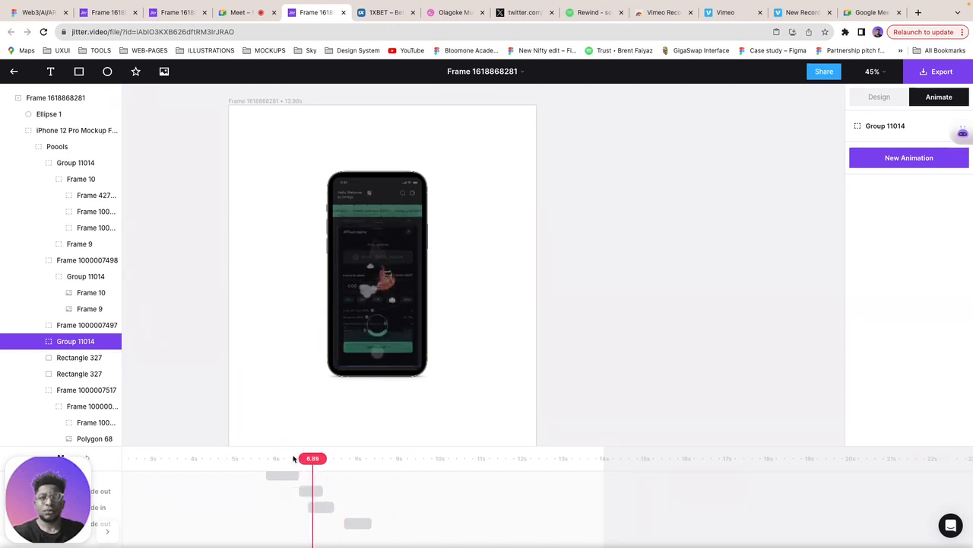
{"action": "key", "text": "space"}
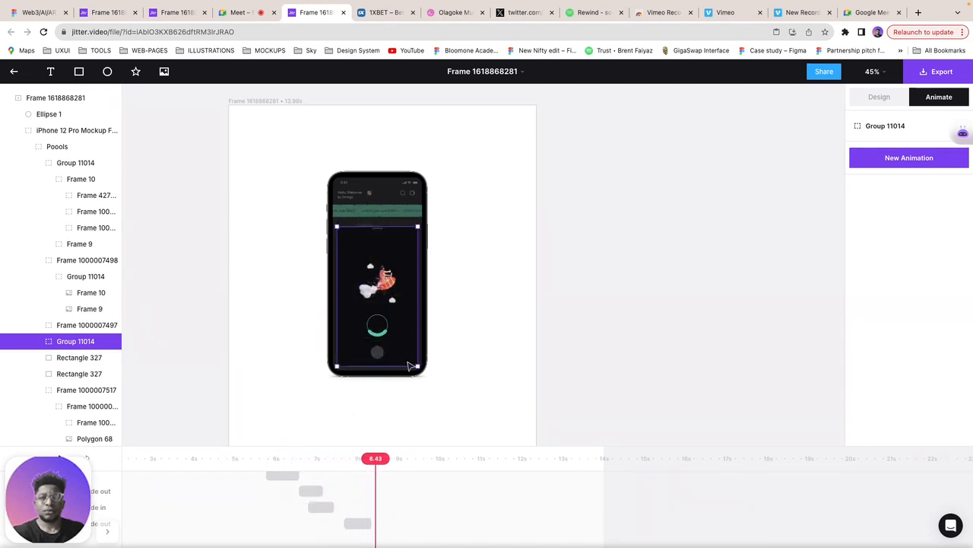
{"action": "left_click", "coordinate": [891, 161]}
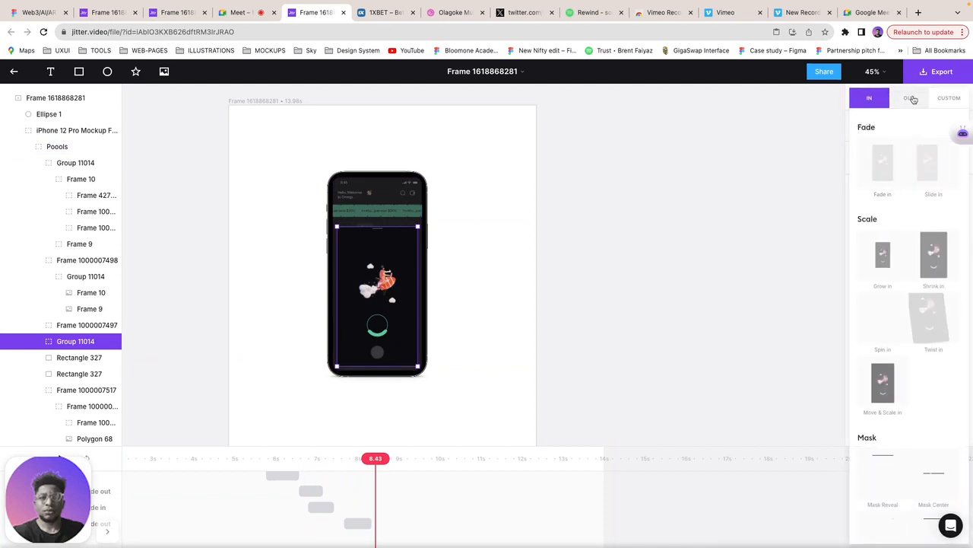
{"action": "left_click", "coordinate": [928, 171]}
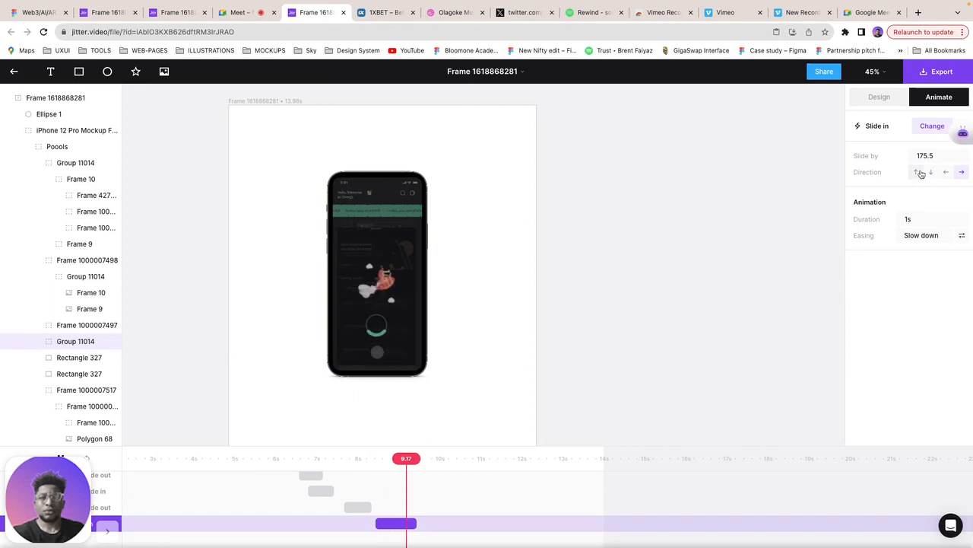
{"action": "left_click", "coordinate": [927, 173]}
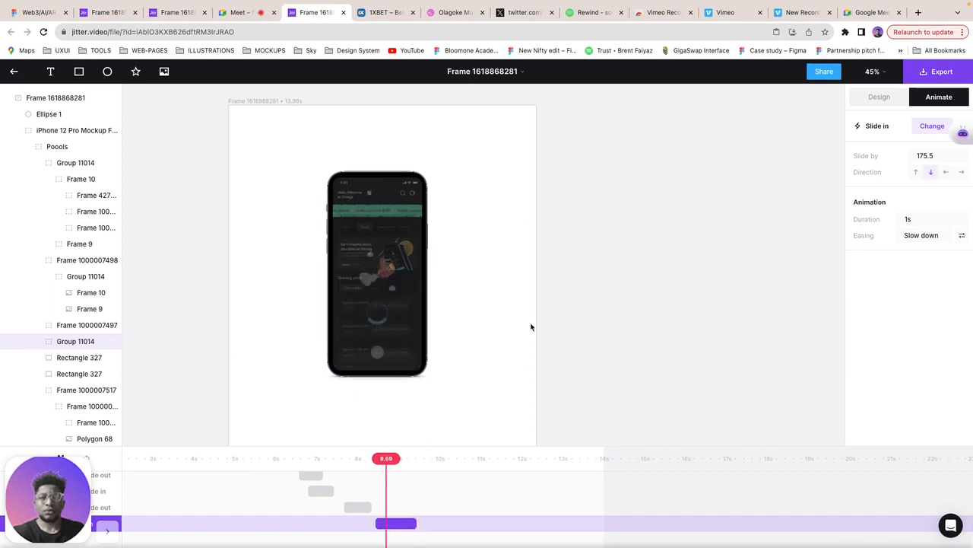
{"action": "left_click_drag", "start_coordinate": [412, 523], "coordinate": [393, 523]}
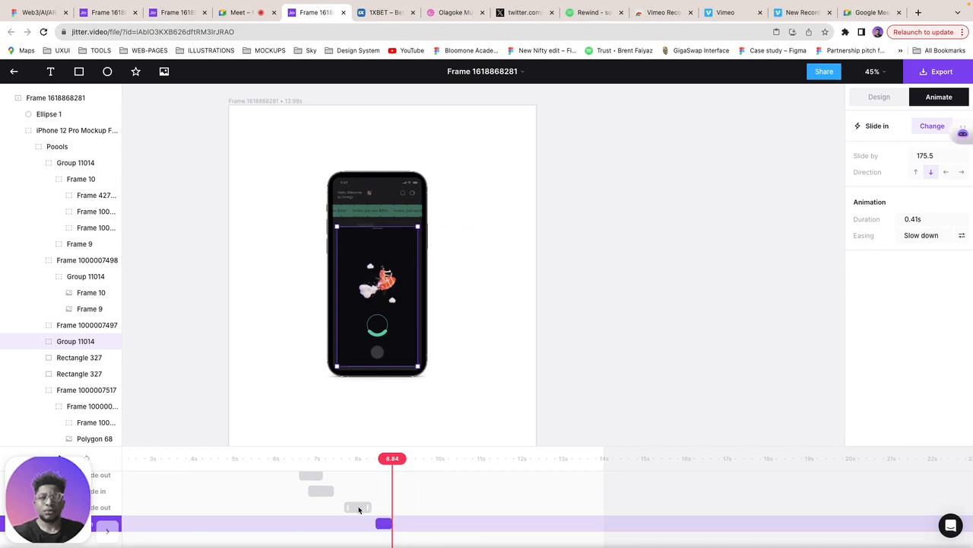
Step: Shorten the 200 USDT modal's Slide out to 0.51s and start the loading modal's Slide in at about 7.75s
{"action": "left_click", "coordinate": [360, 508]}
{"action": "left_click_drag", "start_coordinate": [366, 507], "coordinate": [357, 526]}
{"action": "left_click", "coordinate": [295, 445]}
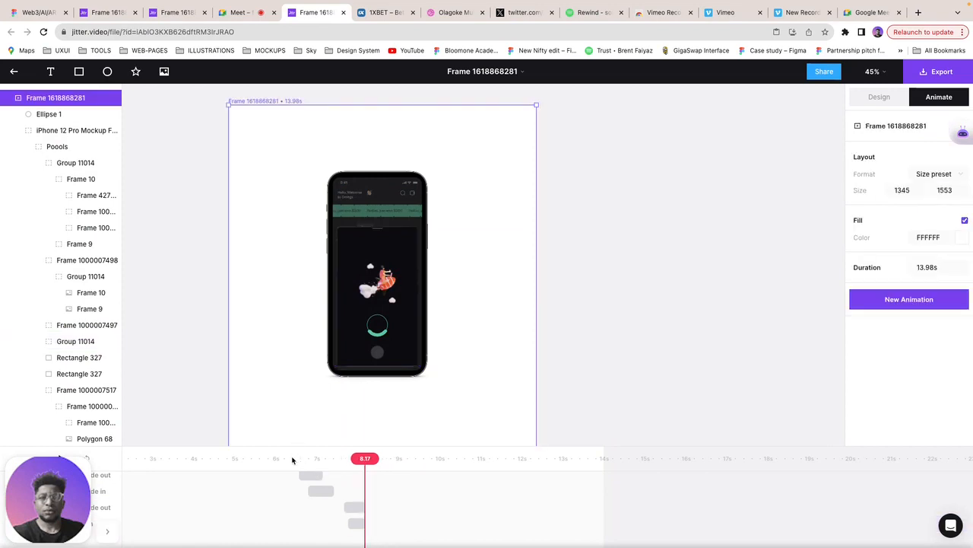
{"action": "left_click", "coordinate": [292, 459]}
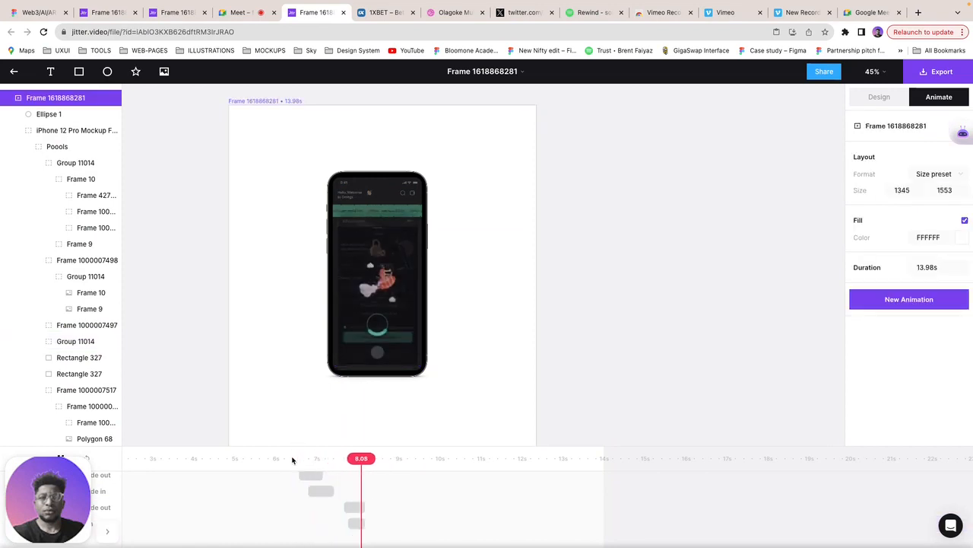
{"action": "left_click", "coordinate": [277, 458]}
{"action": "left_click", "coordinate": [277, 458]}
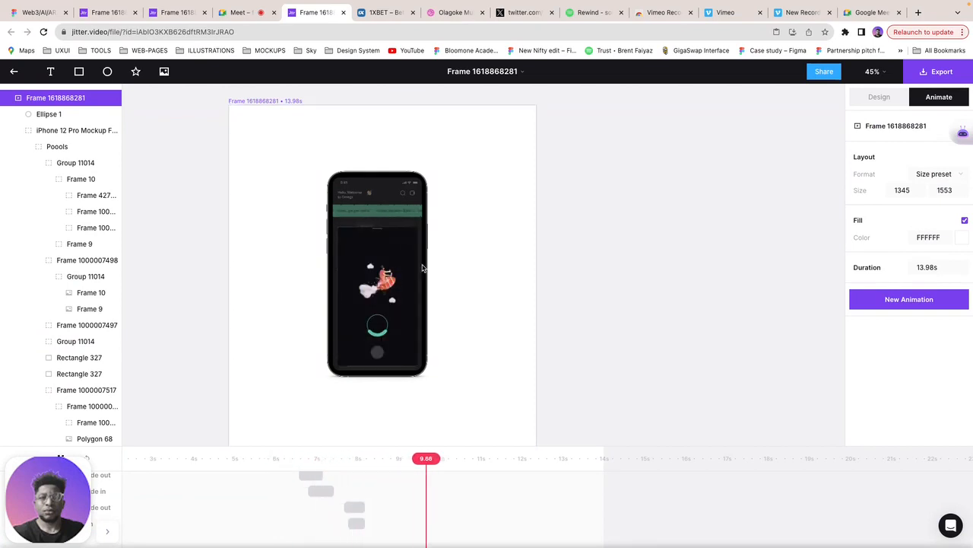
Step: Check whether the loader ring inside the rocket loading modal can be selected as a separate layer
{"action": "left_click", "coordinate": [368, 346]}
{"action": "left_click", "coordinate": [368, 346]}
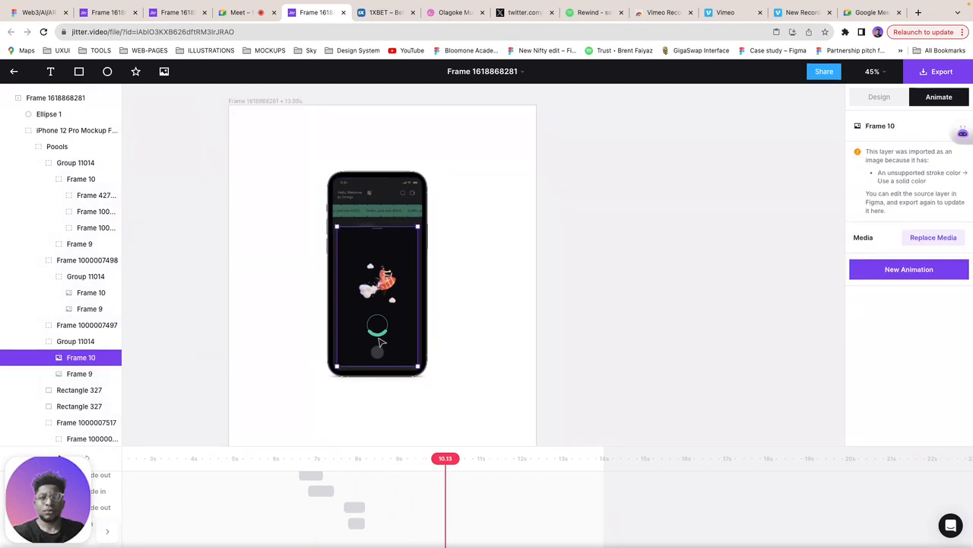
{"action": "left_click", "coordinate": [380, 335]}
{"action": "left_click", "coordinate": [380, 330]}
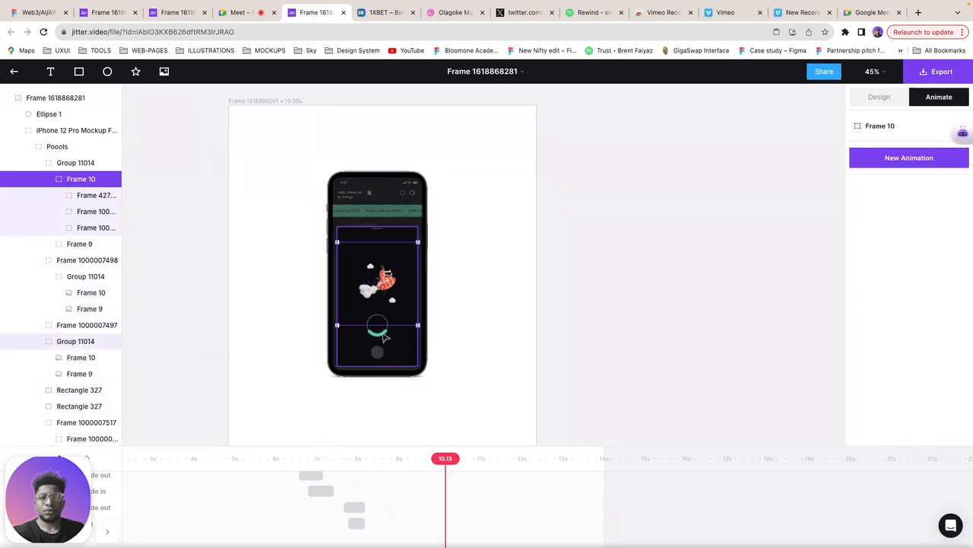
{"action": "left_click", "coordinate": [381, 328]}
{"action": "left_click", "coordinate": [384, 332]}
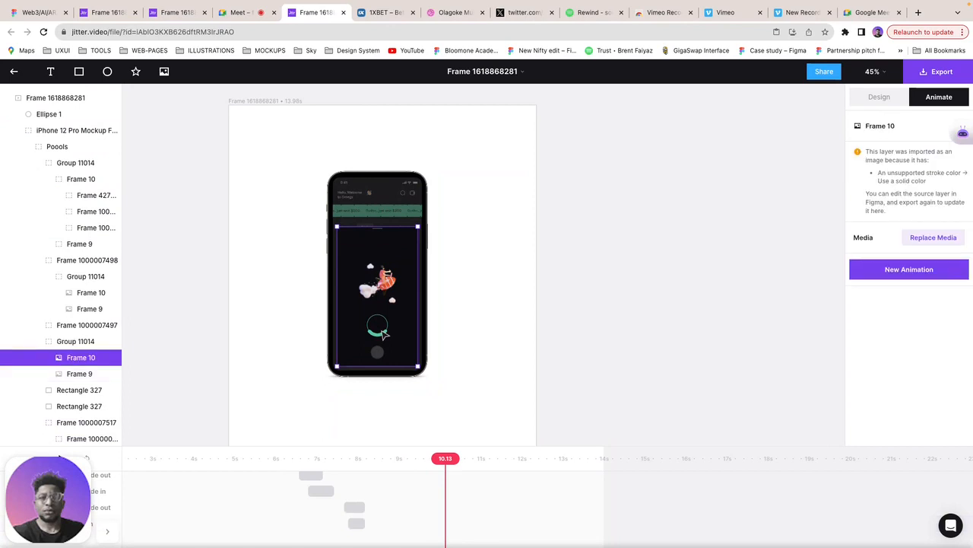
{"action": "left_click", "coordinate": [354, 507]}
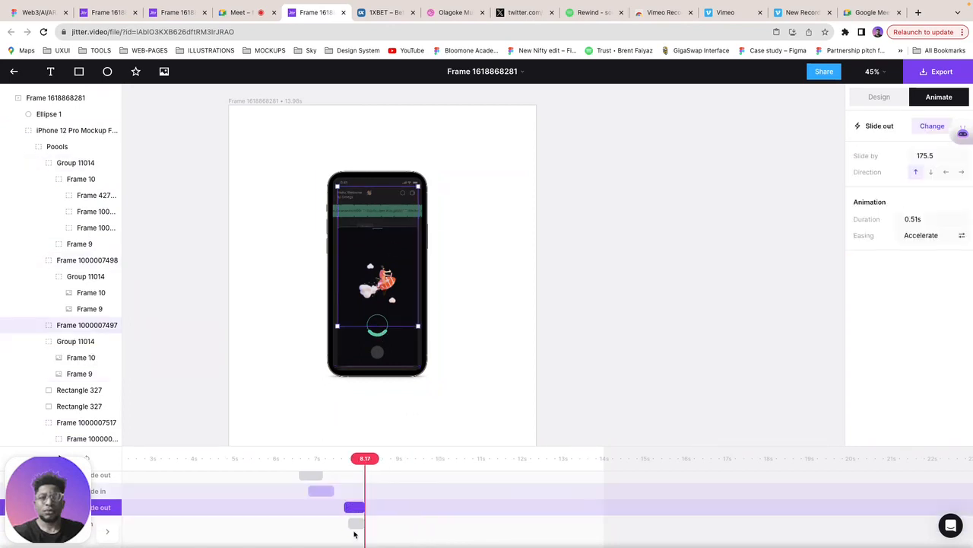
{"action": "left_click", "coordinate": [356, 524]}
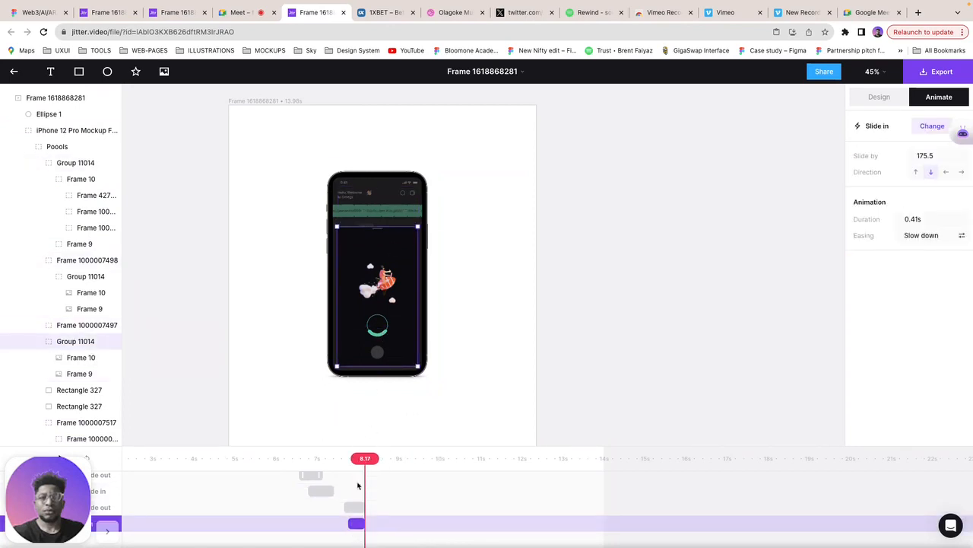
{"action": "left_click", "coordinate": [405, 280]}
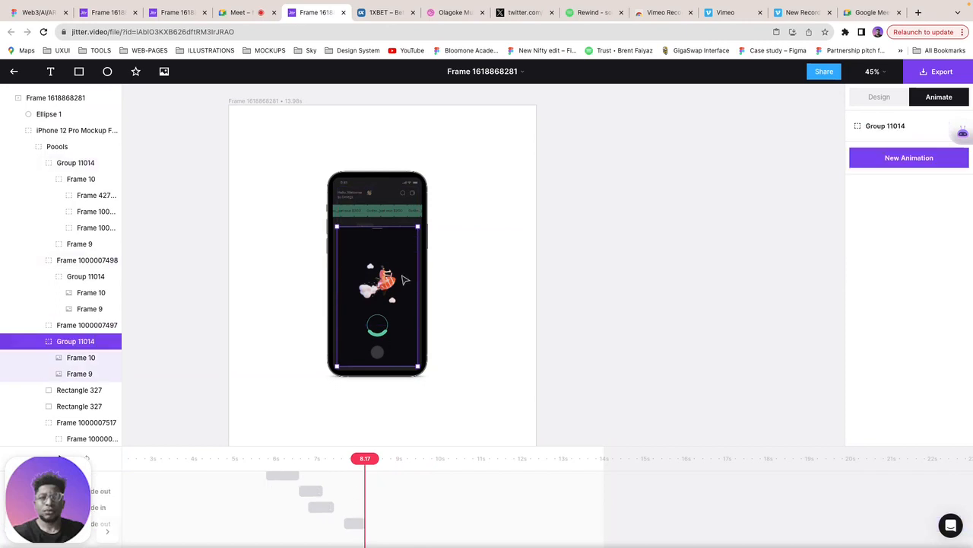
{"action": "key", "text": "super+v"}
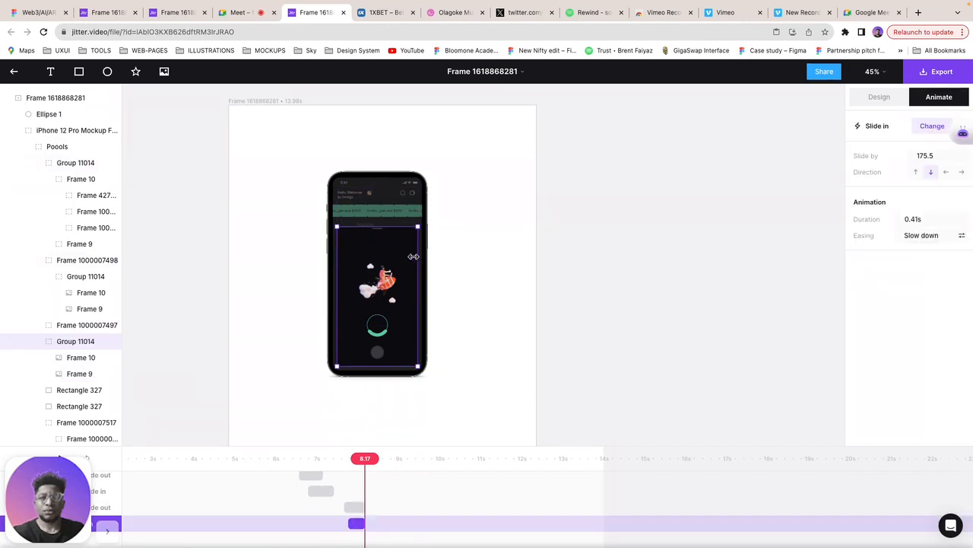
Step: Delete the rocket loading modal group from the phone mockup and replay the modal transitions
{"action": "double_click", "coordinate": [415, 252]}
{"action": "left_click", "coordinate": [410, 231]}
{"action": "double_click", "coordinate": [411, 235]}
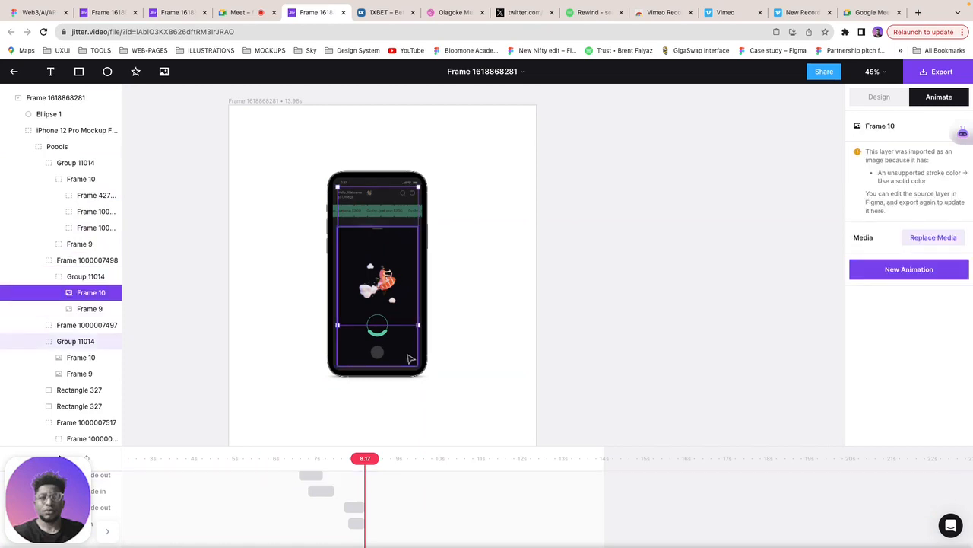
{"action": "left_click", "coordinate": [411, 357]}
{"action": "key", "text": "BackSpace"}
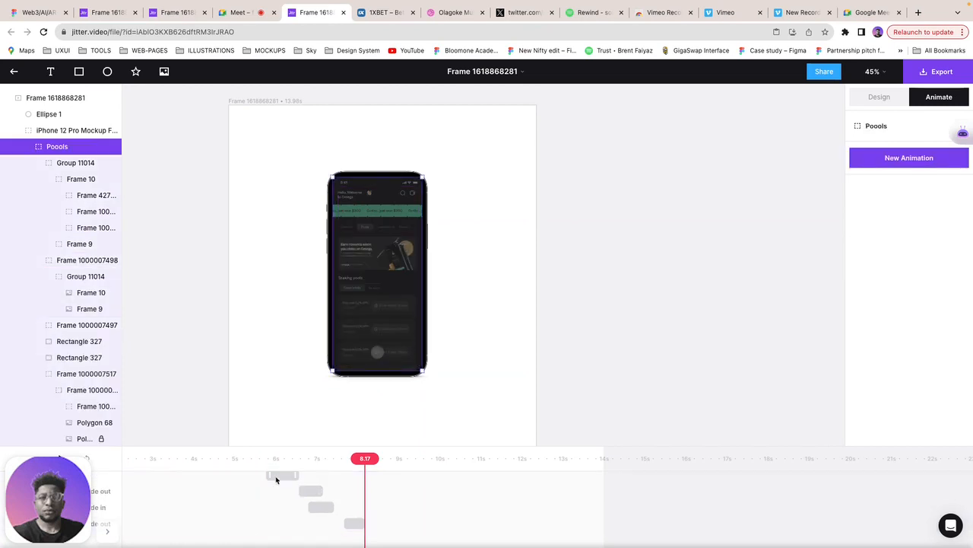
{"action": "left_click", "coordinate": [303, 458]}
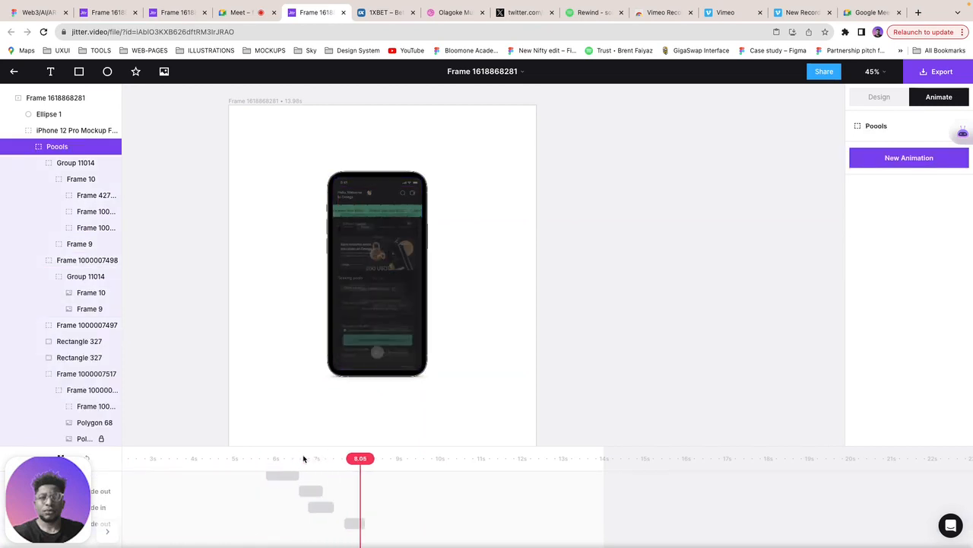
Step: Switch to Figma and remove the stroke from the loading modal's Frame 10, setting its corner radius to 0
{"action": "left_click", "coordinate": [42, 13]}
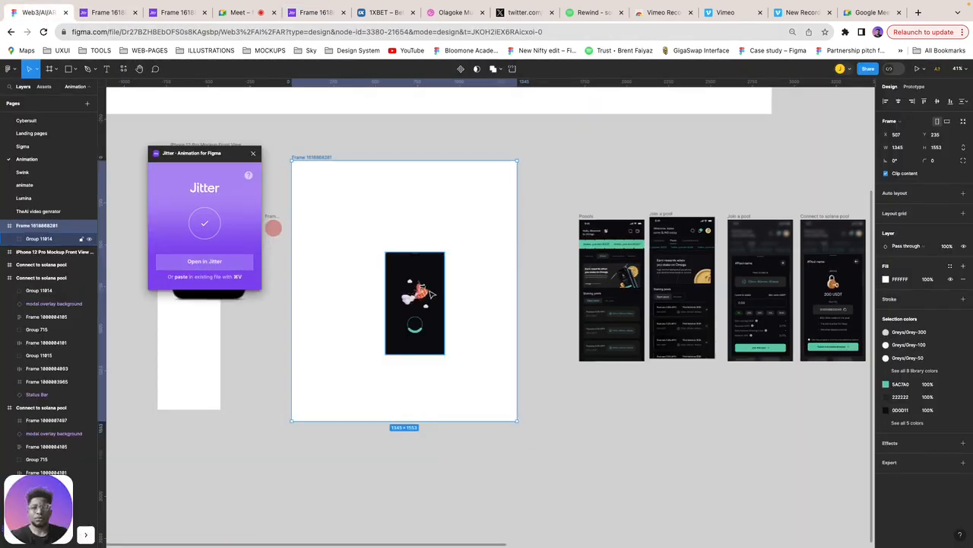
{"action": "left_click", "coordinate": [253, 155]}
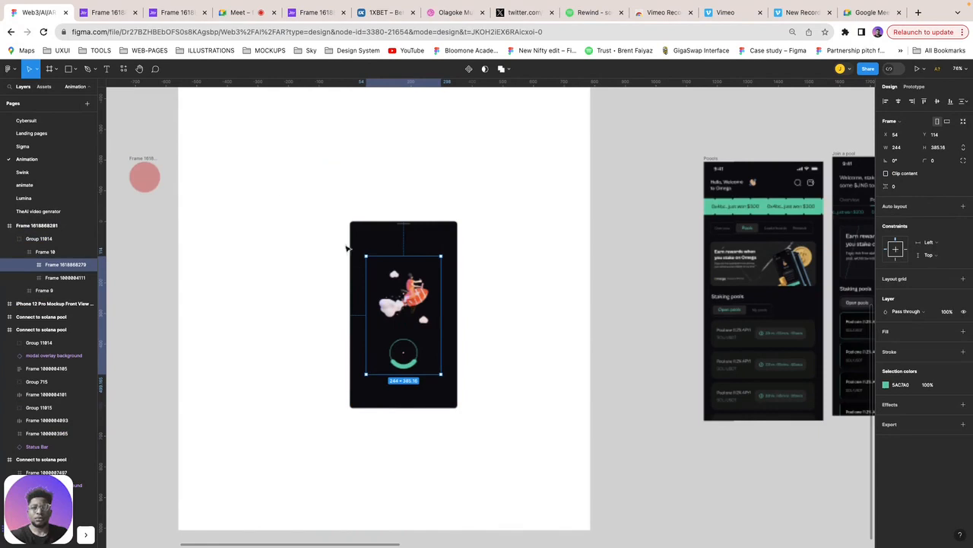
{"action": "left_click", "coordinate": [383, 238]}
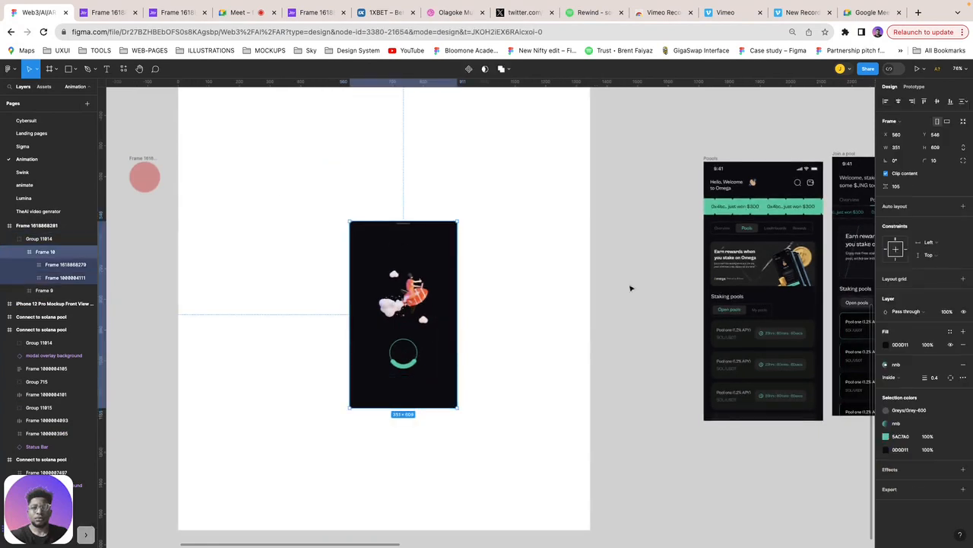
{"action": "left_click", "coordinate": [964, 365]}
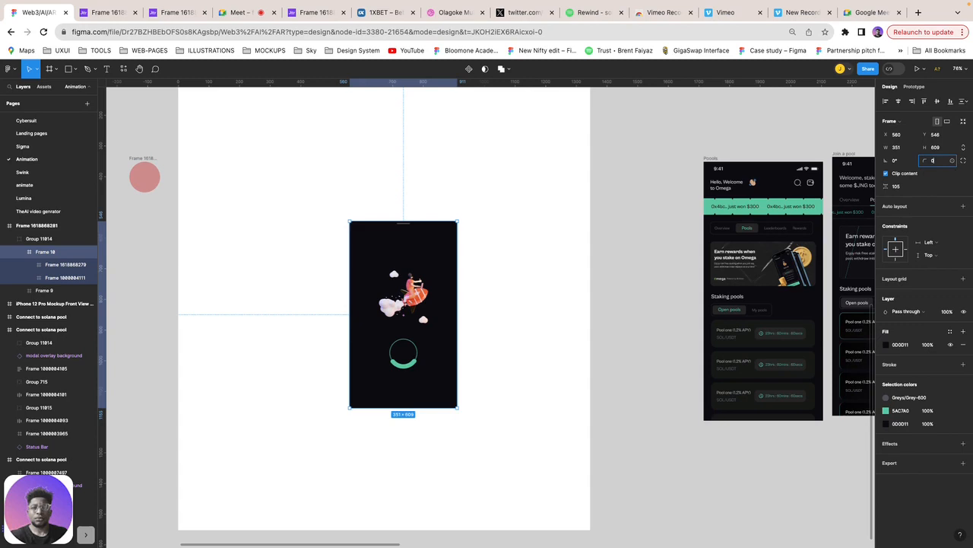
{"action": "left_click", "coordinate": [572, 345]}
Step: Remove the remaining nnb stroke from the loading modal's Group 11014
{"action": "left_click", "coordinate": [406, 265]}
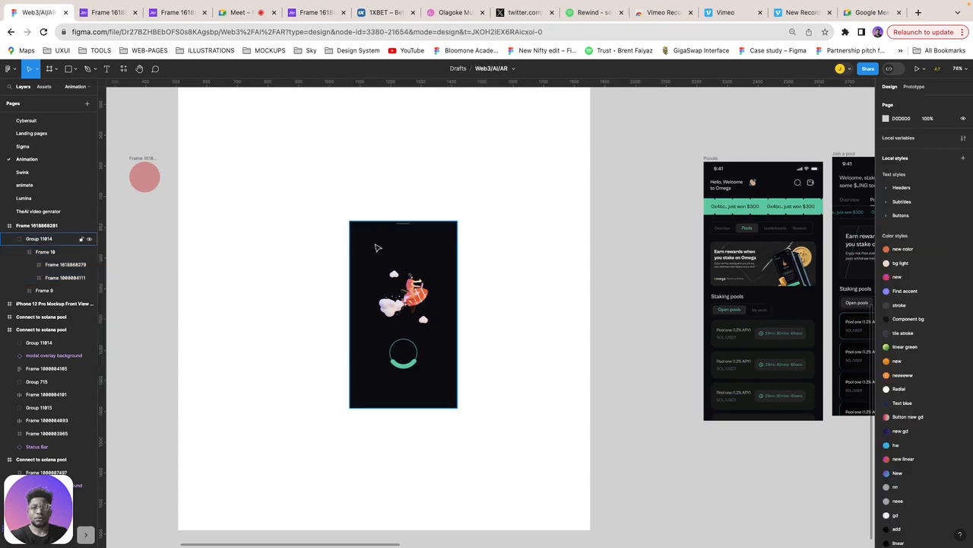
{"action": "left_click", "coordinate": [139, 69]}
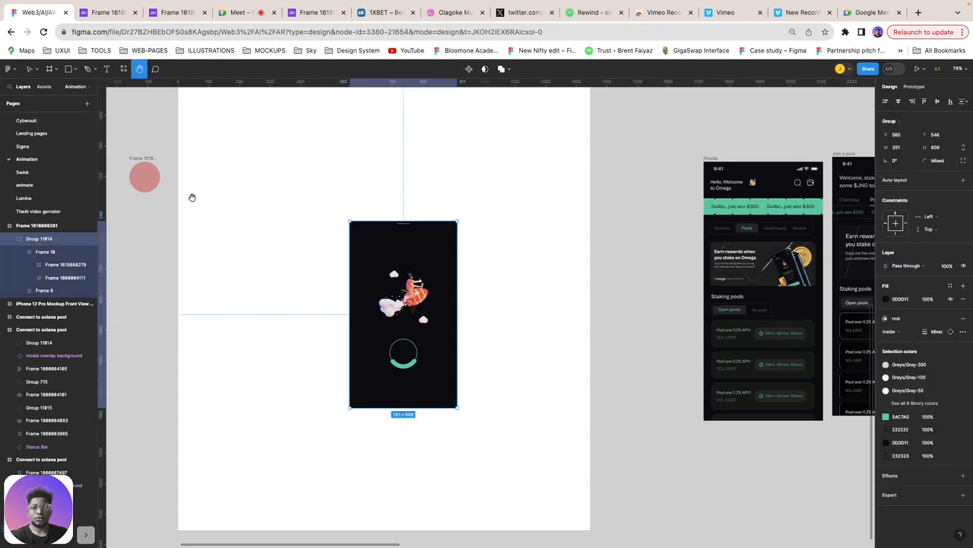
{"action": "left_click", "coordinate": [963, 320]}
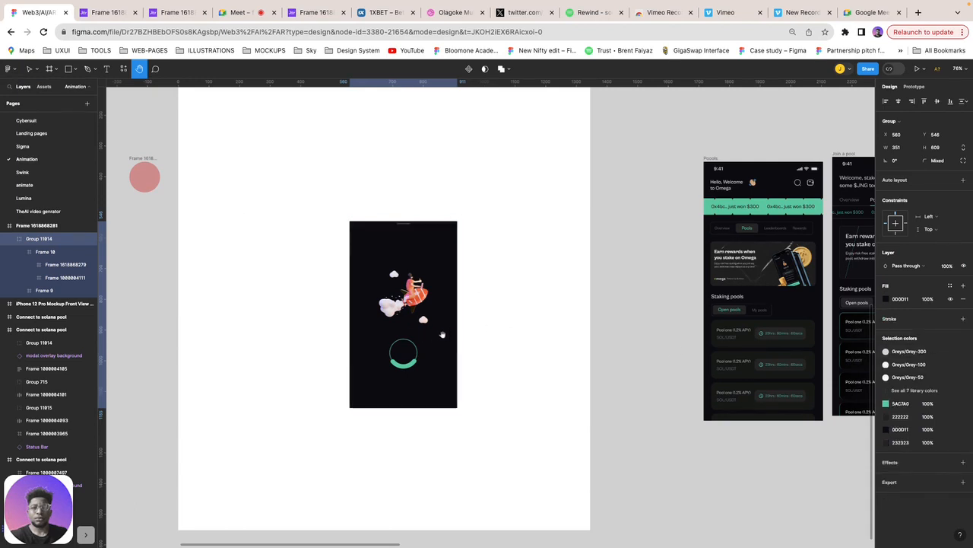
{"action": "left_click", "coordinate": [124, 68]}
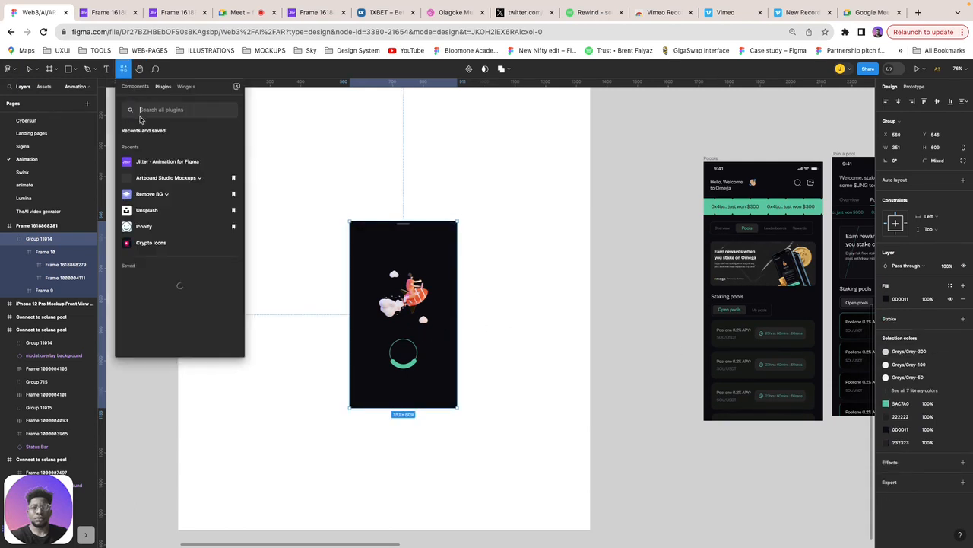
{"action": "key", "text": "Escape"}
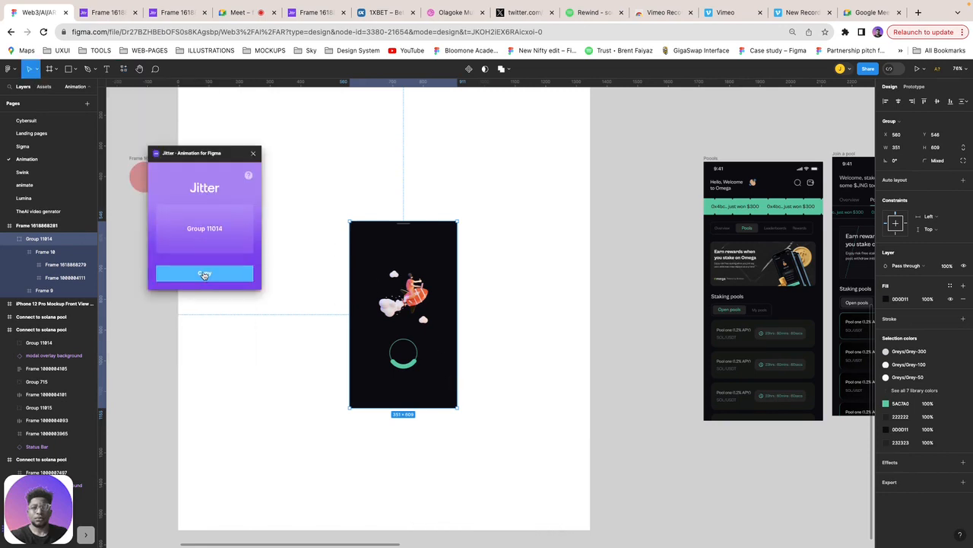
{"action": "left_click", "coordinate": [325, 287]}
{"action": "scroll", "coordinate": [324, 287], "scroll_direction": "down", "scroll_amount": 5}
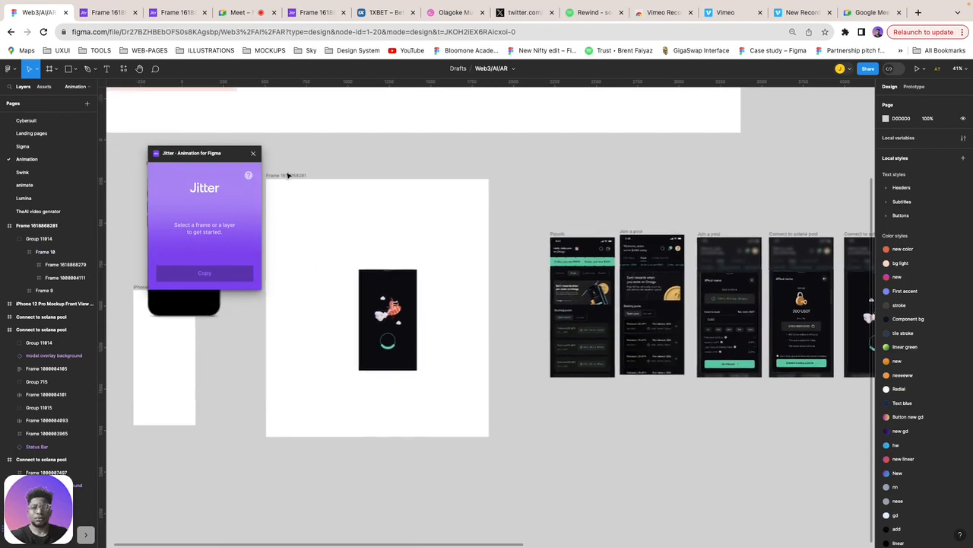
{"action": "left_click", "coordinate": [286, 177]}
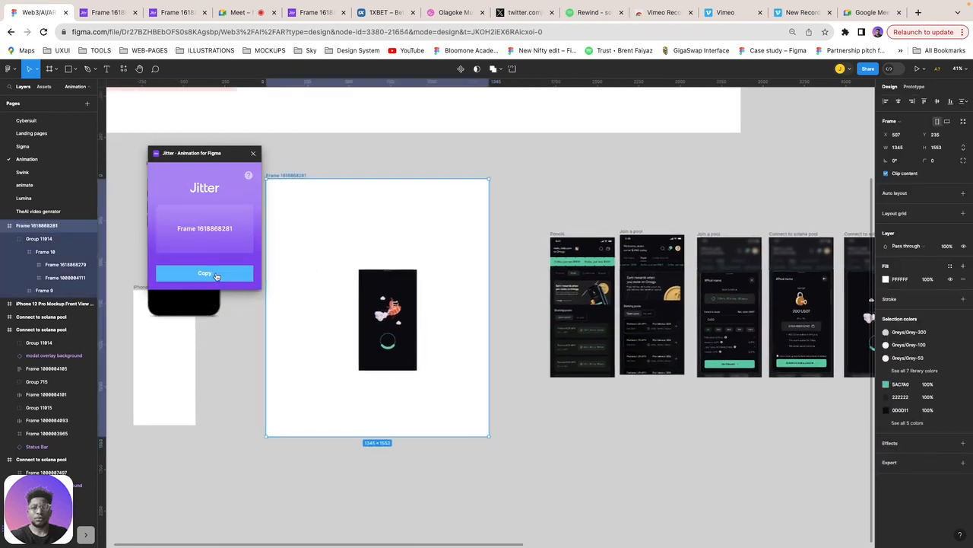
{"action": "left_click", "coordinate": [217, 275]}
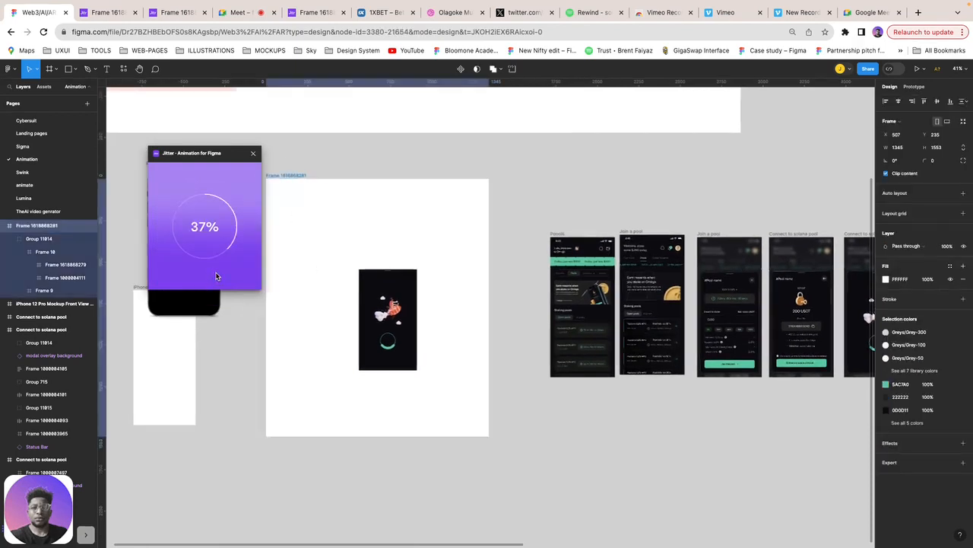
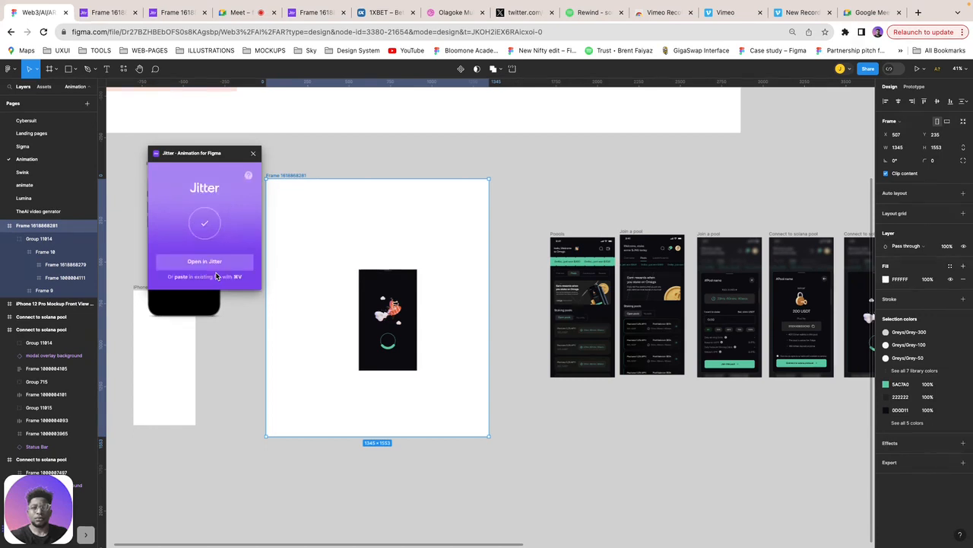
{"action": "left_click", "coordinate": [215, 261]}
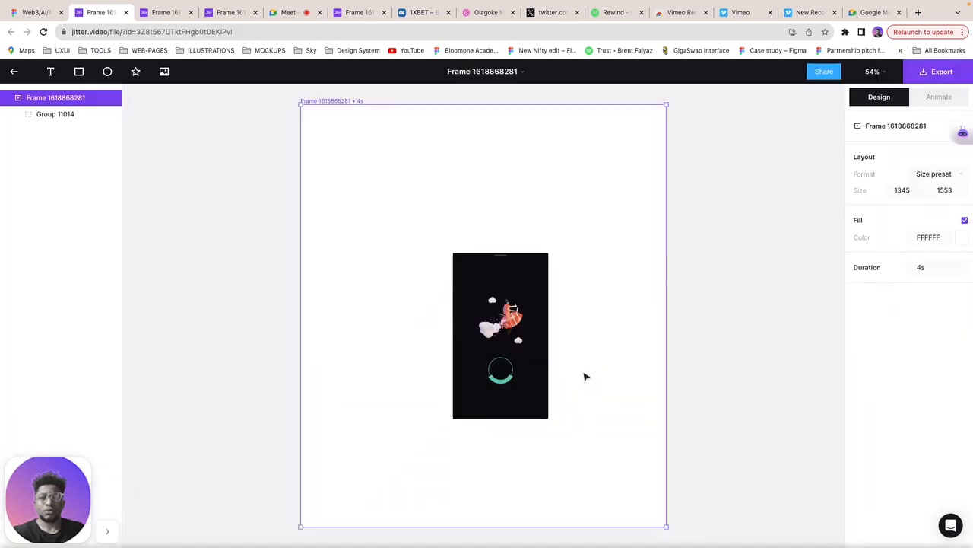
Step: Check whether the rocket image and loader ring of the imported loading modal can be selected as separate layers
{"action": "double_click", "coordinate": [491, 303]}
{"action": "double_click", "coordinate": [491, 302]}
{"action": "double_click", "coordinate": [491, 302]}
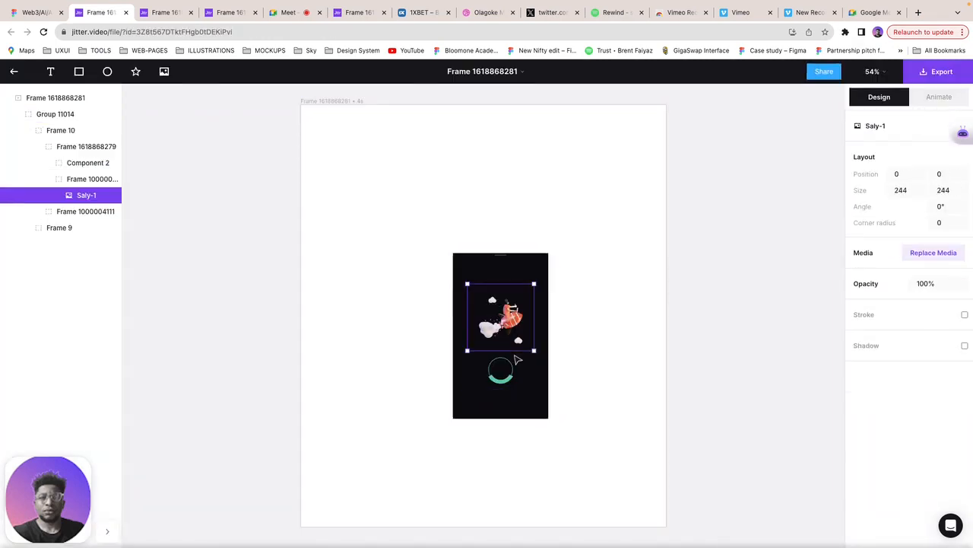
{"action": "left_click", "coordinate": [512, 388]}
{"action": "left_click", "coordinate": [482, 298]}
{"action": "left_click", "coordinate": [461, 250]}
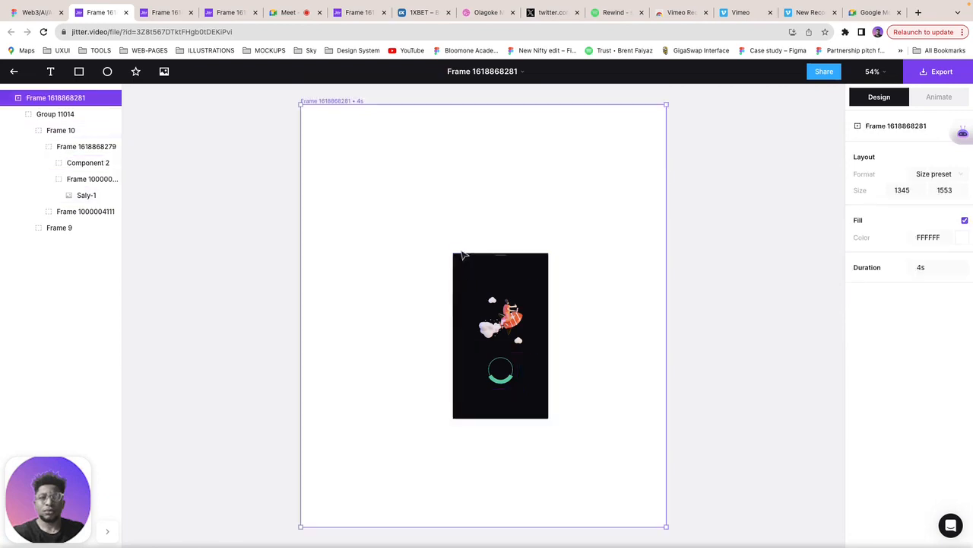
Step: Set the corner radius of the loading modal's Group 11014 to 40
{"action": "left_click", "coordinate": [461, 265]}
{"action": "left_click", "coordinate": [940, 223]}
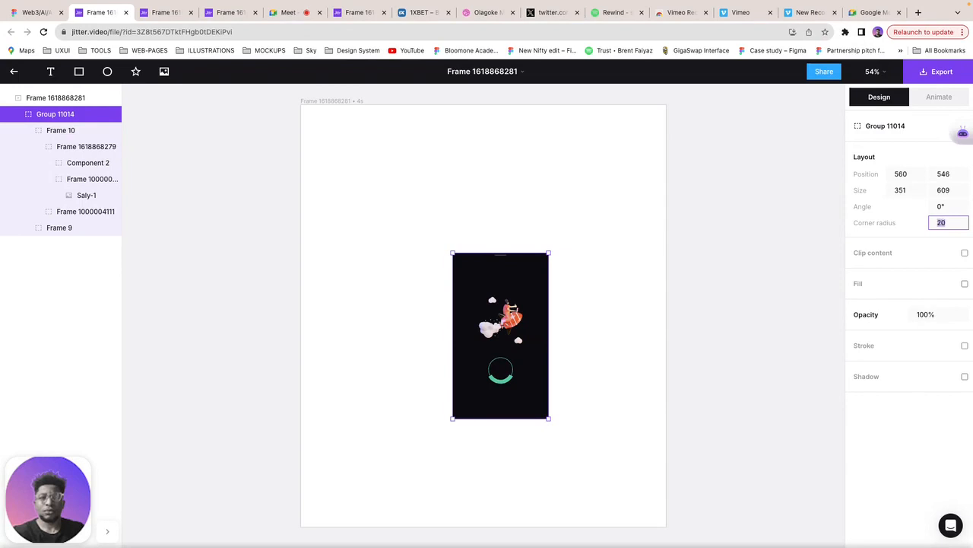
{"action": "left_click", "coordinate": [568, 365]}
{"action": "left_click", "coordinate": [532, 343]}
{"action": "left_click", "coordinate": [941, 222]}
{"action": "key", "text": "Return"}
{"action": "left_click", "coordinate": [639, 410]}
{"action": "scroll", "coordinate": [621, 395], "scroll_direction": "up", "scroll_amount": 2}
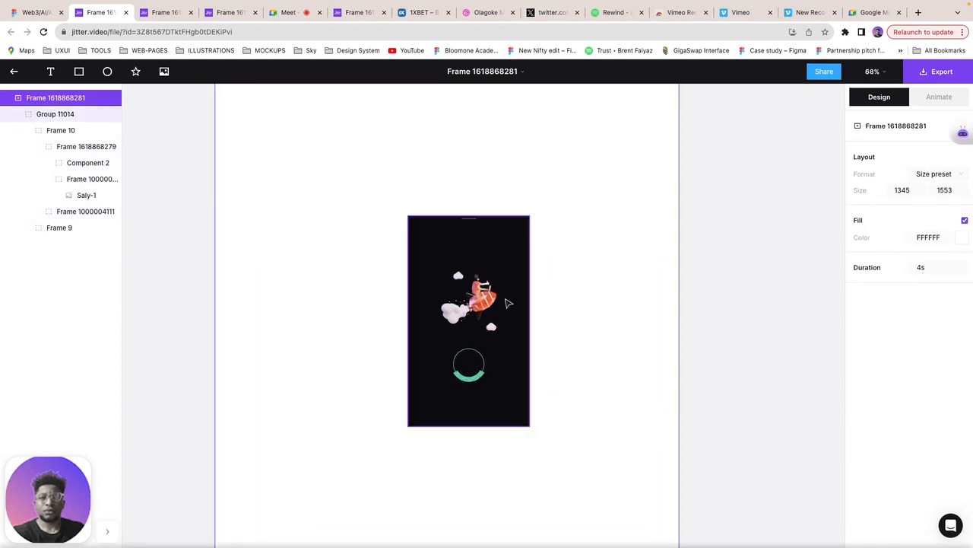
Step: Adjust the corner radius of Frame 10 inside the loading modal and recheck the radius of its parent Group 11014
{"action": "left_click", "coordinate": [498, 269]}
{"action": "left_click", "coordinate": [501, 267]}
{"action": "left_click", "coordinate": [520, 236]}
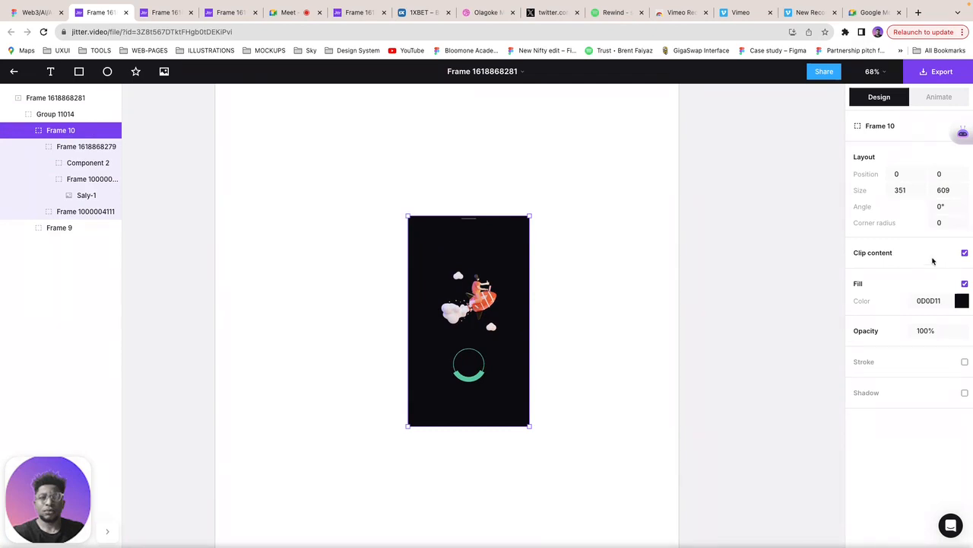
{"action": "left_click", "coordinate": [953, 223]}
{"action": "key", "text": "Return"}
{"action": "left_click", "coordinate": [708, 487]}
{"action": "left_click", "coordinate": [503, 374]}
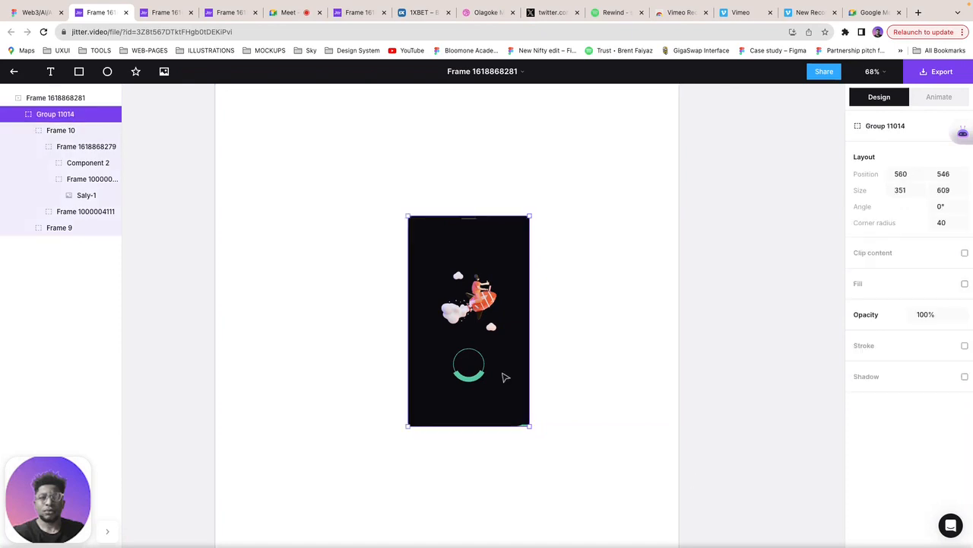
{"action": "left_click", "coordinate": [945, 224]}
{"action": "left_click", "coordinate": [771, 277]}
Step: Copy the loading modal's Group 11014 and paste it into the Poools screen of the phone mockup's animation file
{"action": "left_click", "coordinate": [516, 270]}
{"action": "right_click", "coordinate": [513, 269]}
{"action": "left_click", "coordinate": [530, 280]}
{"action": "left_click", "coordinate": [226, 12]}
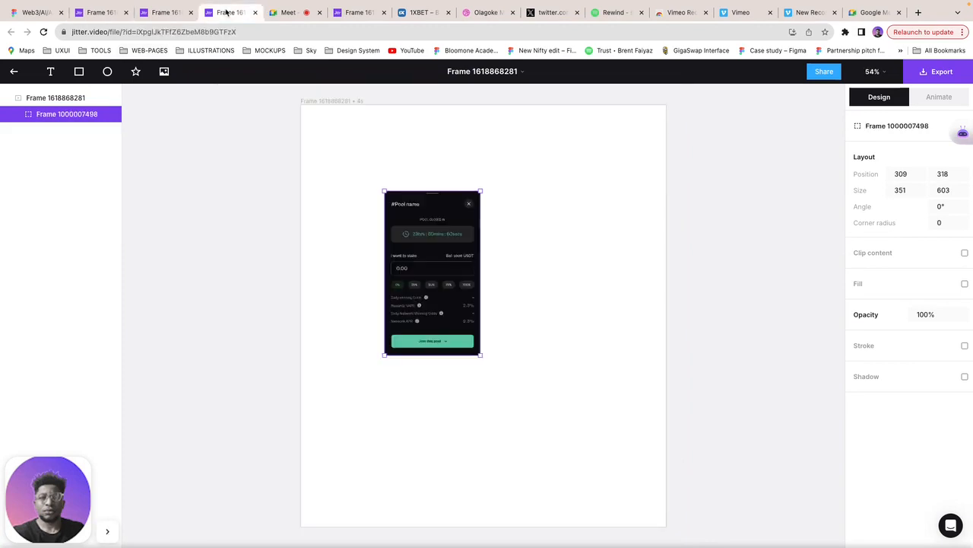
{"action": "left_click", "coordinate": [358, 12]}
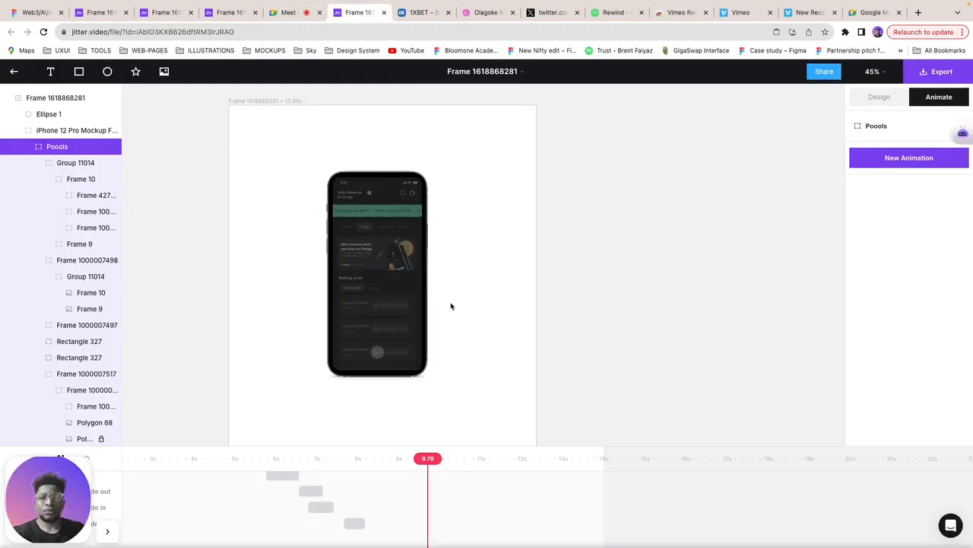
{"action": "double_click", "coordinate": [389, 303]}
{"action": "double_click", "coordinate": [390, 306]}
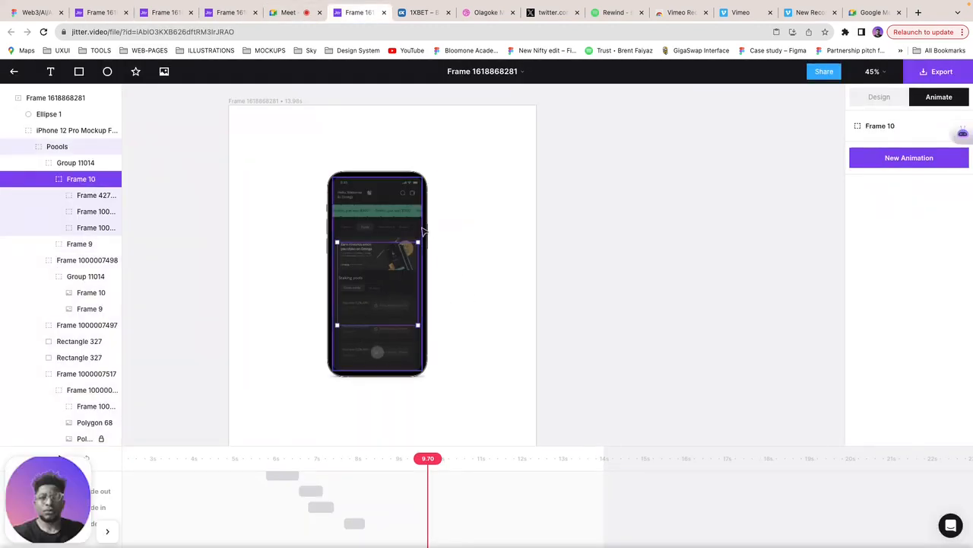
{"action": "left_click", "coordinate": [423, 228]}
{"action": "key", "text": "ctrl+v"}
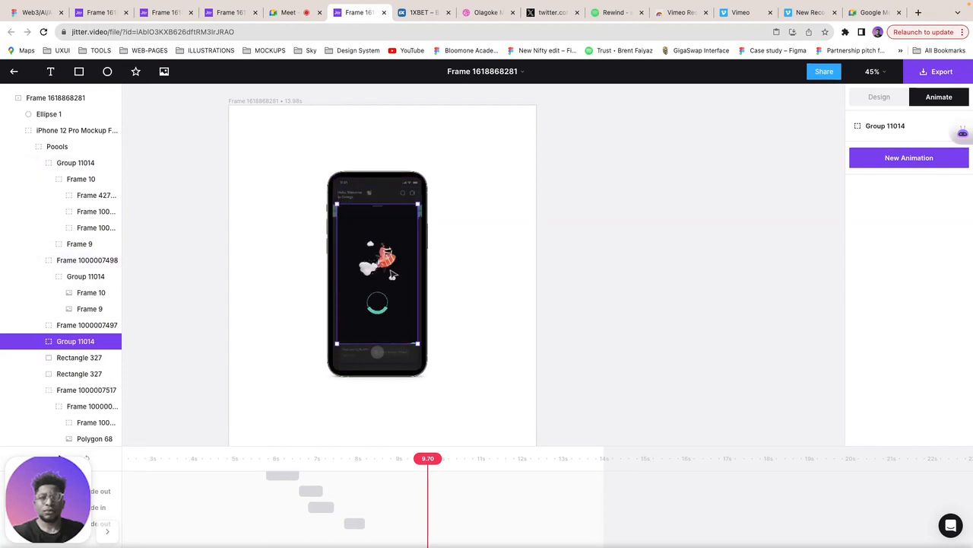
Step: Move the pasted loading modal down so it sits just above the lower edge of the phone screen
{"action": "left_click_drag", "start_coordinate": [390, 268], "coordinate": [392, 267]}
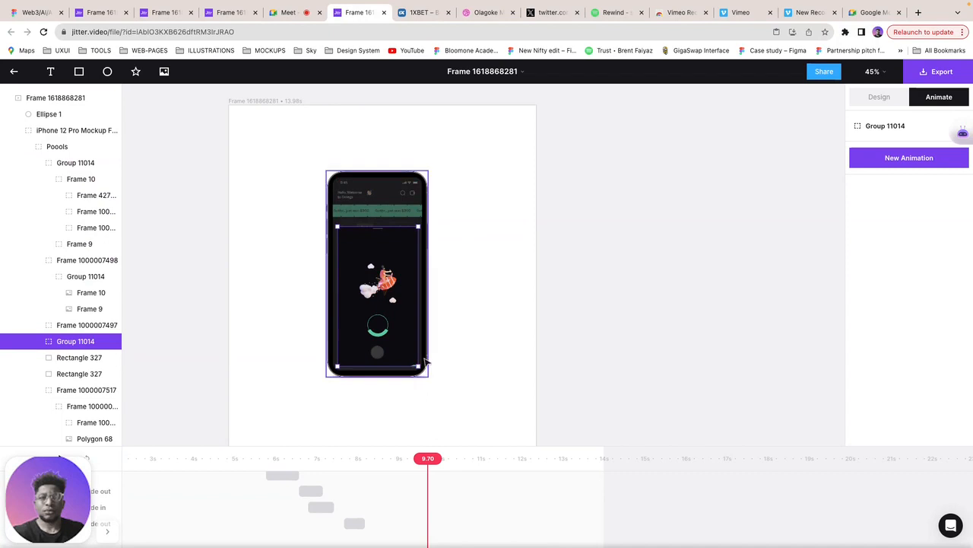
{"action": "left_click_drag", "start_coordinate": [405, 367], "coordinate": [406, 373]}
{"action": "key", "text": "super+z"}
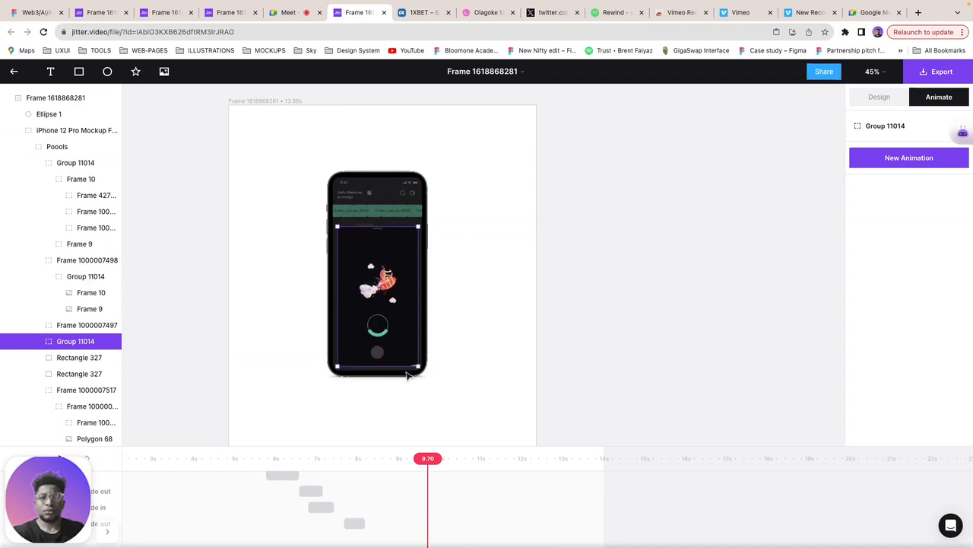
Step: Add a Slide in animation to the loading modal at about 8.2 s, with the direction set to down and a 0.44 s duration
{"action": "left_click", "coordinate": [315, 459]}
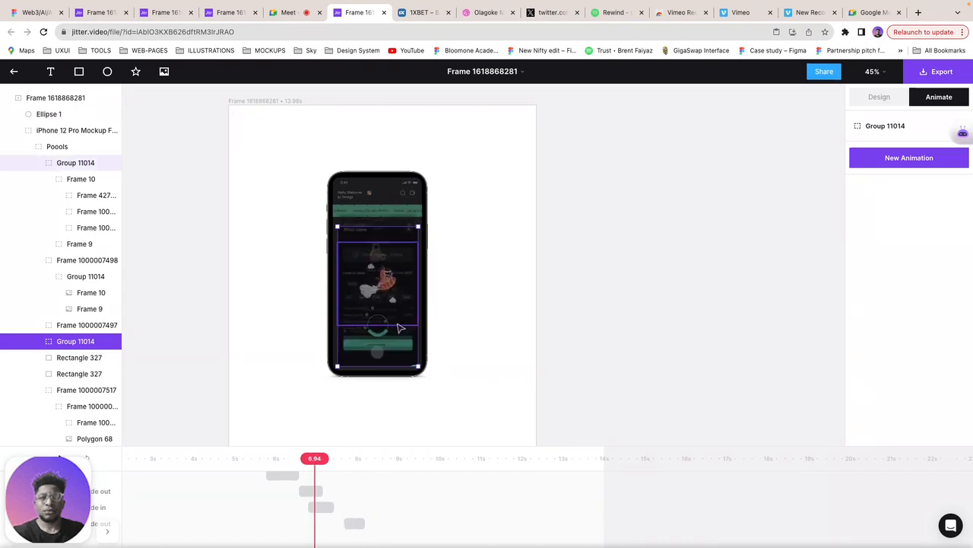
{"action": "left_click", "coordinate": [366, 458]}
{"action": "left_click", "coordinate": [908, 157]}
{"action": "left_click", "coordinate": [934, 162]}
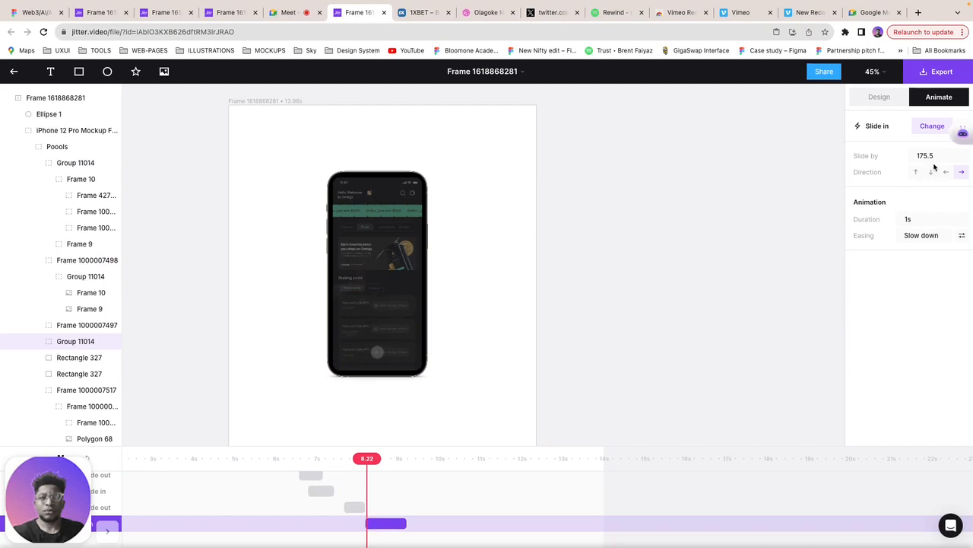
{"action": "left_click", "coordinate": [929, 173]}
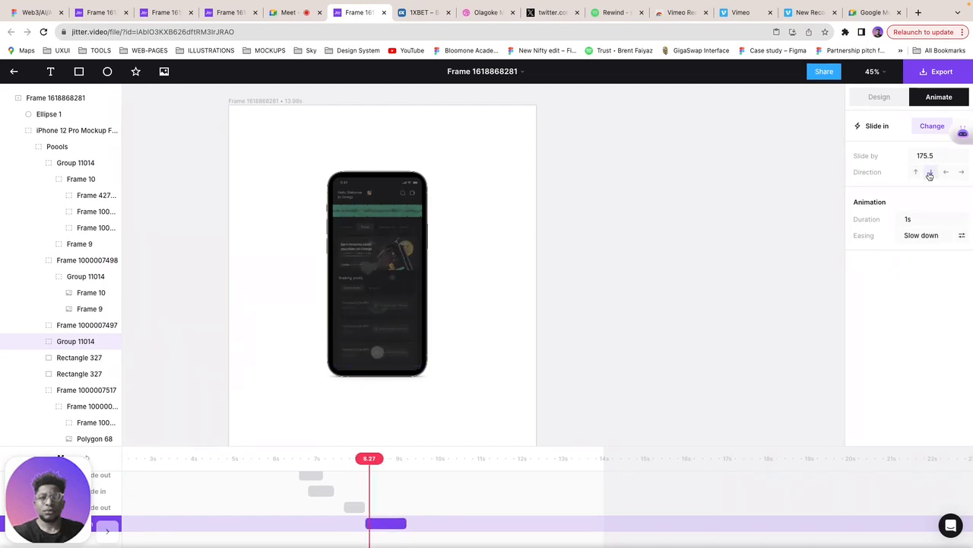
{"action": "left_click_drag", "start_coordinate": [406, 524], "coordinate": [379, 522]}
Step: Shift the loading modal's Slide in earlier to start at about 7.8 s, overlapping the previous modal's exit, and preview the transition
{"action": "left_click", "coordinate": [324, 467]}
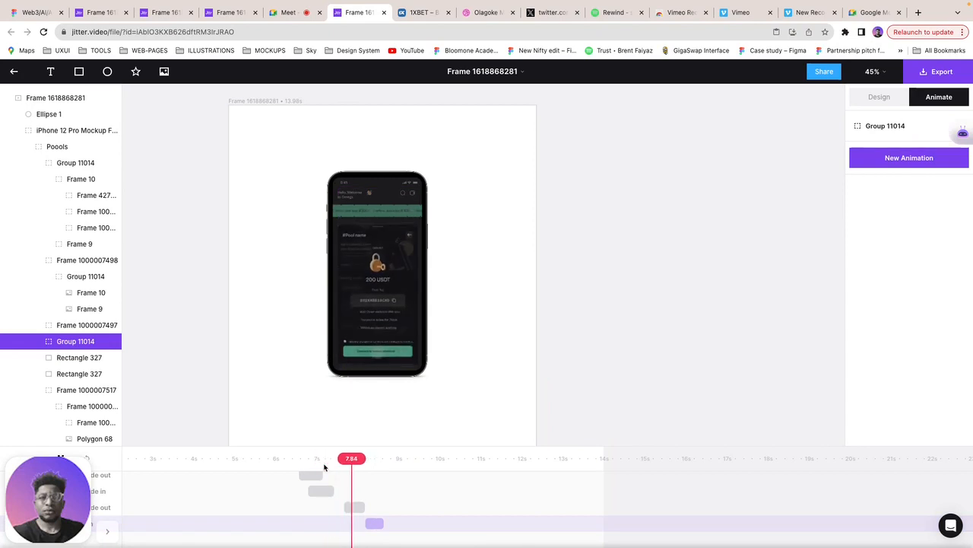
{"action": "left_click", "coordinate": [370, 523]}
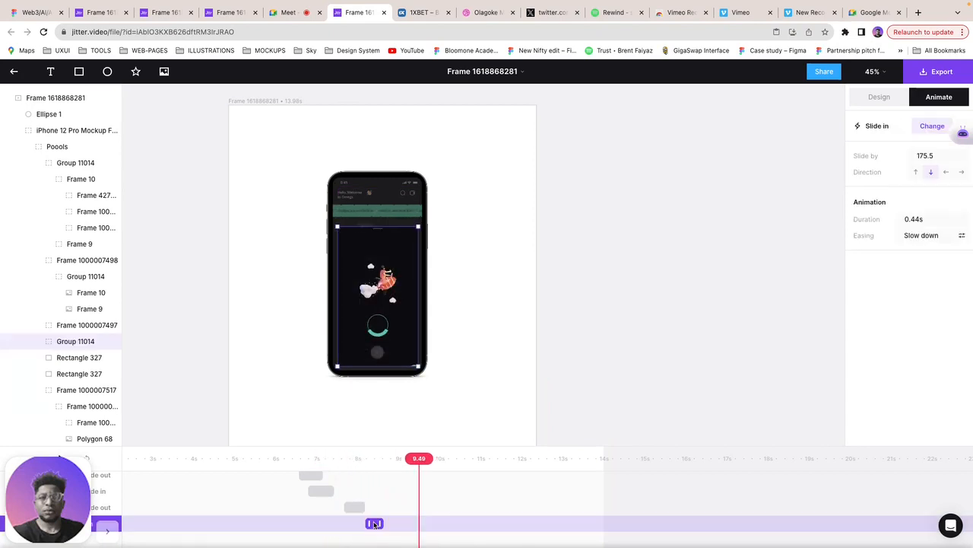
{"action": "left_click", "coordinate": [334, 473]}
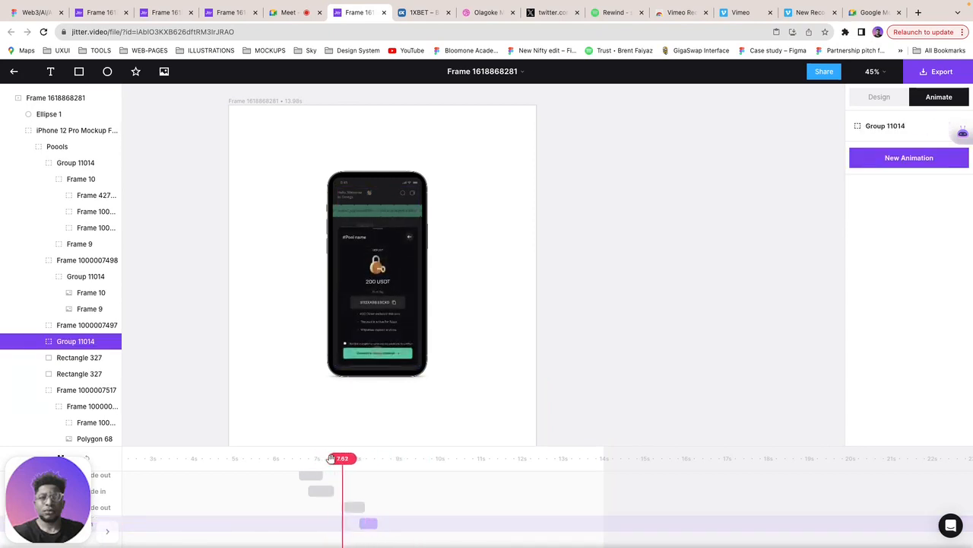
{"action": "left_click_drag", "start_coordinate": [370, 524], "coordinate": [352, 523]}
{"action": "scroll", "coordinate": [354, 523], "scroll_direction": "up", "scroll_amount": 3}
{"action": "left_click", "coordinate": [311, 465]}
{"action": "key", "text": "space"}
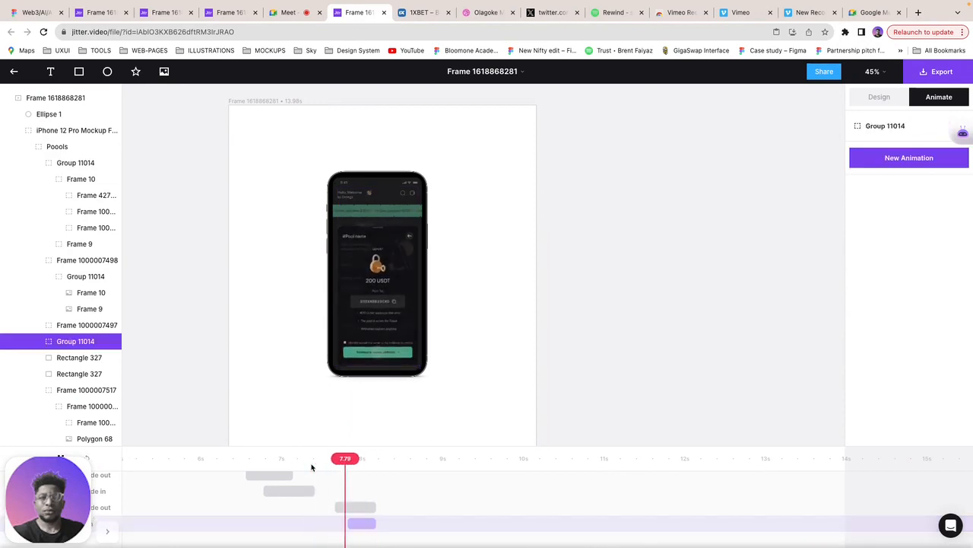
Step: Add a custom Rotate animation at about 8.7 s to the loader ring, Group 2, inside the loading modal
{"action": "left_click", "coordinate": [375, 321]}
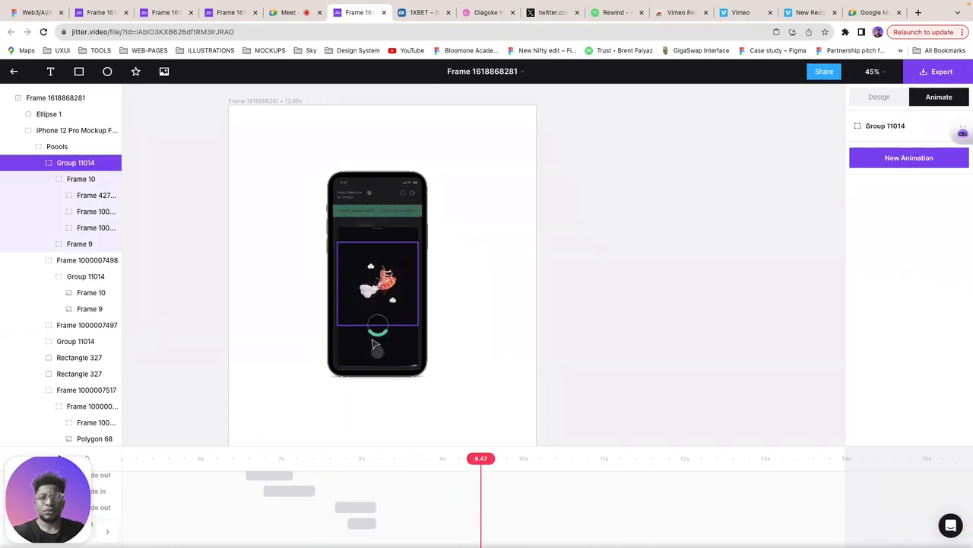
{"action": "left_click", "coordinate": [378, 334]}
{"action": "double_click", "coordinate": [379, 334]}
{"action": "double_click", "coordinate": [378, 335]}
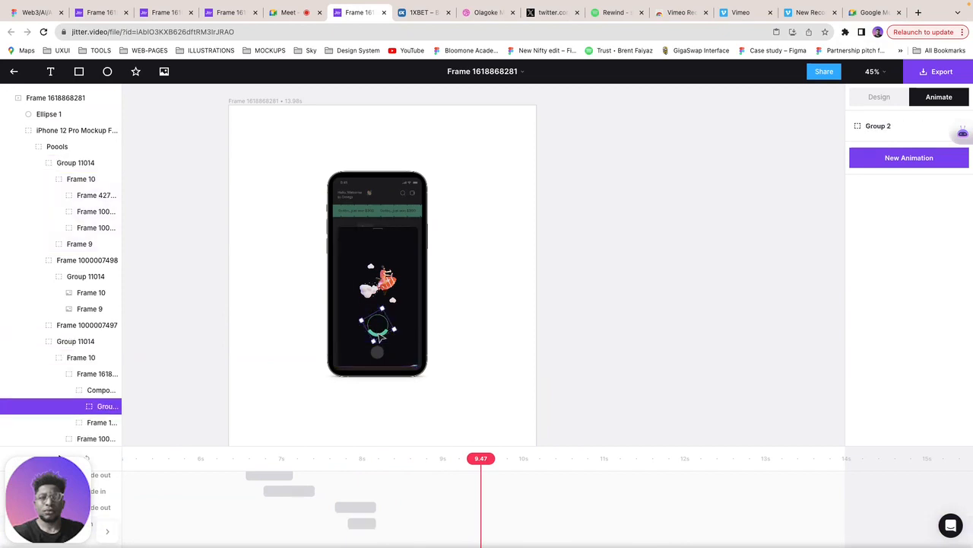
{"action": "left_click_drag", "start_coordinate": [475, 460], "coordinate": [421, 458]}
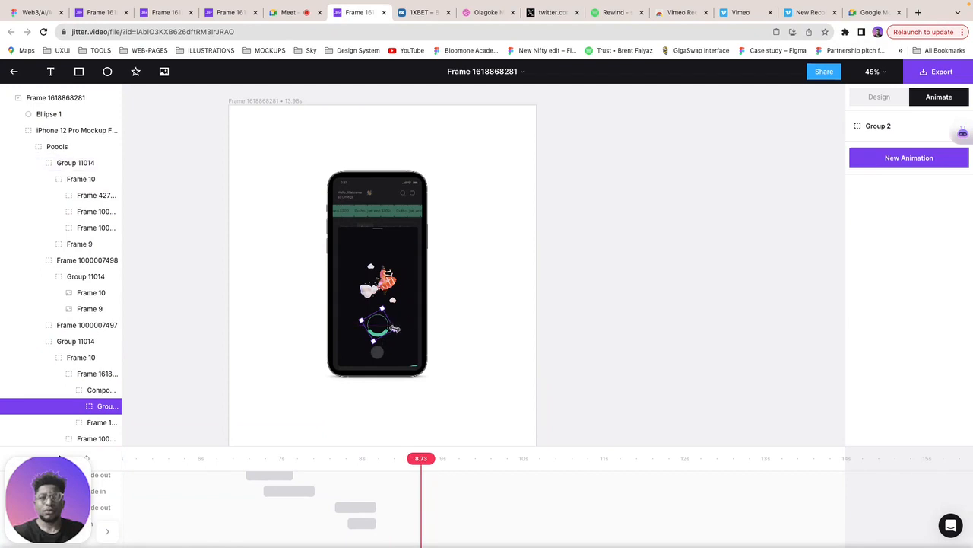
{"action": "left_click", "coordinate": [897, 157]}
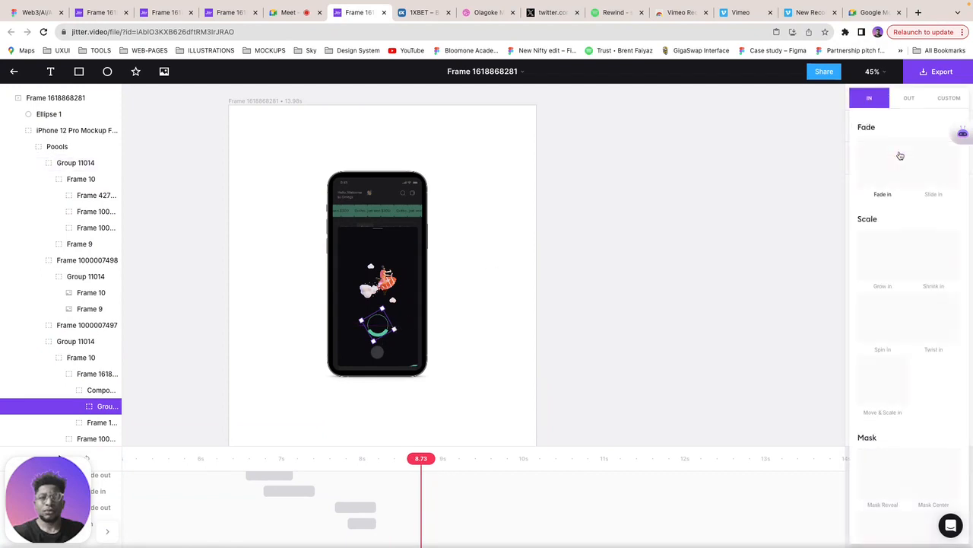
{"action": "left_click", "coordinate": [948, 100]}
{"action": "left_click", "coordinate": [882, 180]}
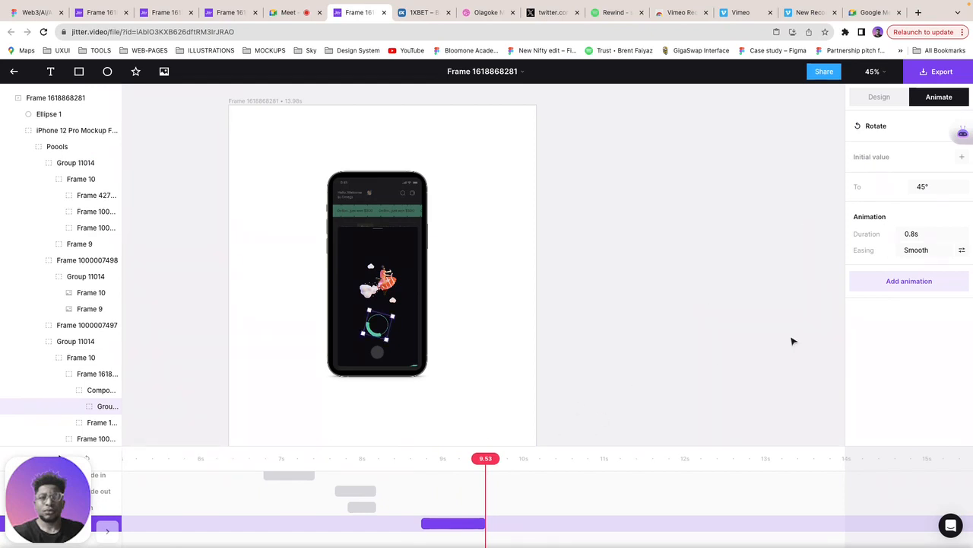
Step: Set the loader ring's rotation to 180° and move the animation earlier to start at about 8.2 s
{"action": "left_click", "coordinate": [938, 186]}
{"action": "left_click", "coordinate": [395, 455]}
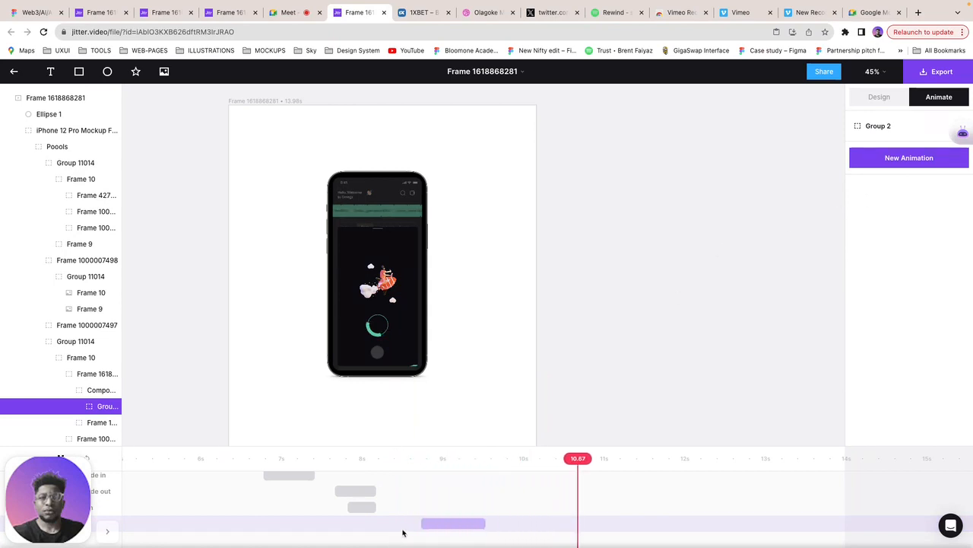
{"action": "left_click", "coordinate": [428, 523]}
{"action": "left_click", "coordinate": [923, 186]}
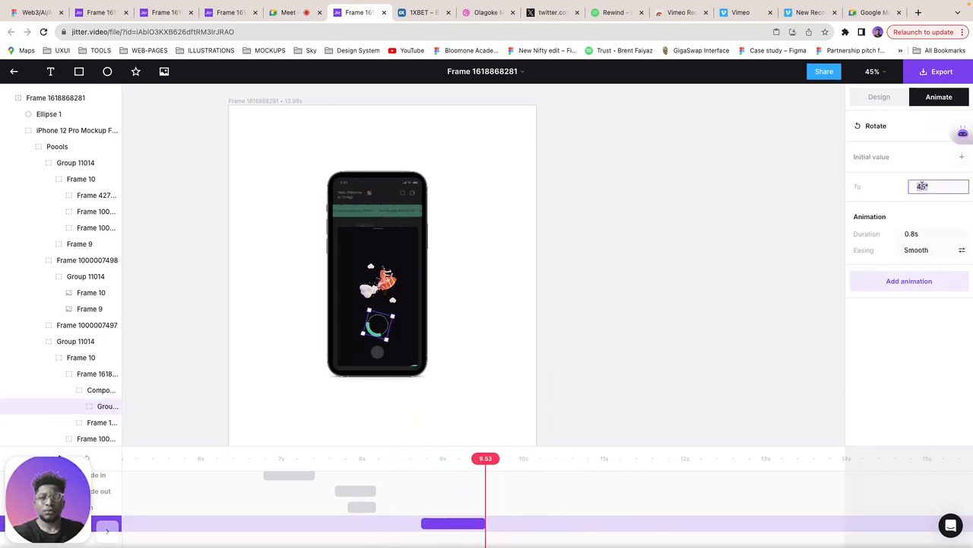
{"action": "type", "text": "180"}
{"action": "key", "text": "Return"}
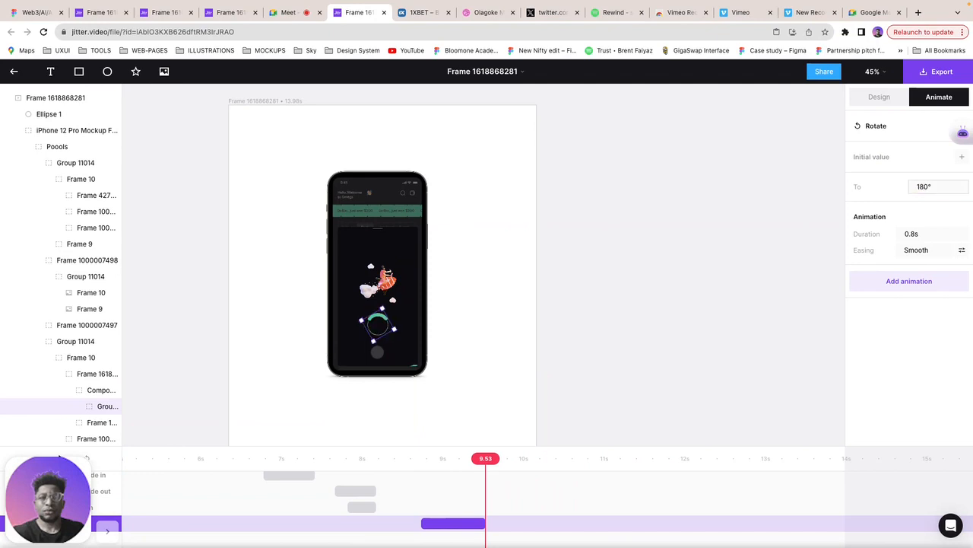
{"action": "left_click_drag", "start_coordinate": [452, 525], "coordinate": [407, 525]}
{"action": "left_click", "coordinate": [352, 462]}
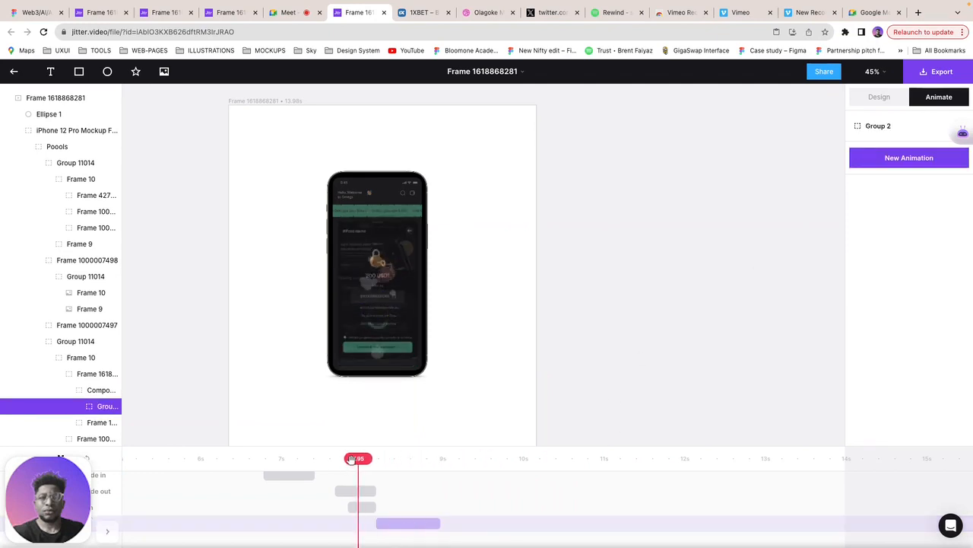
Step: Add a second 180° Rotate animation to the loader ring, place it directly after the first, and preview the spin
{"action": "left_click", "coordinate": [409, 525]}
{"action": "left_click", "coordinate": [905, 281]}
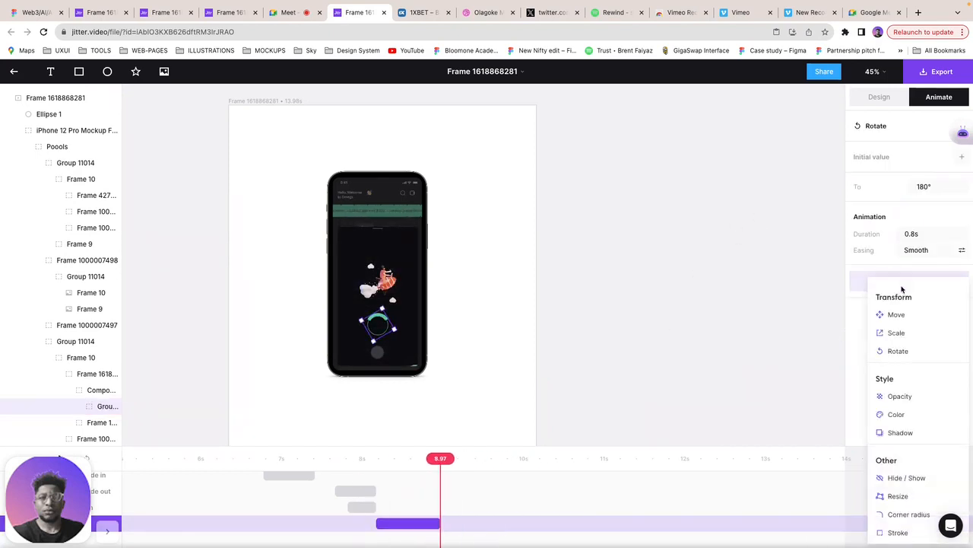
{"action": "left_click", "coordinate": [898, 350]}
{"action": "left_click", "coordinate": [923, 187]}
{"action": "type", "text": "180"}
{"action": "key", "text": "Return"}
{"action": "left_click", "coordinate": [304, 458]}
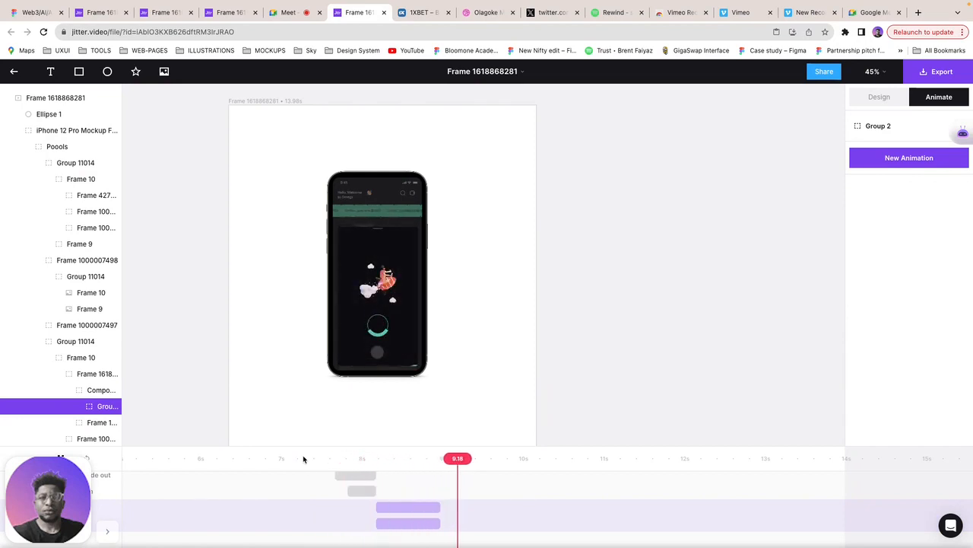
{"action": "left_click", "coordinate": [407, 525]}
{"action": "left_click_drag", "start_coordinate": [403, 530], "coordinate": [467, 525]}
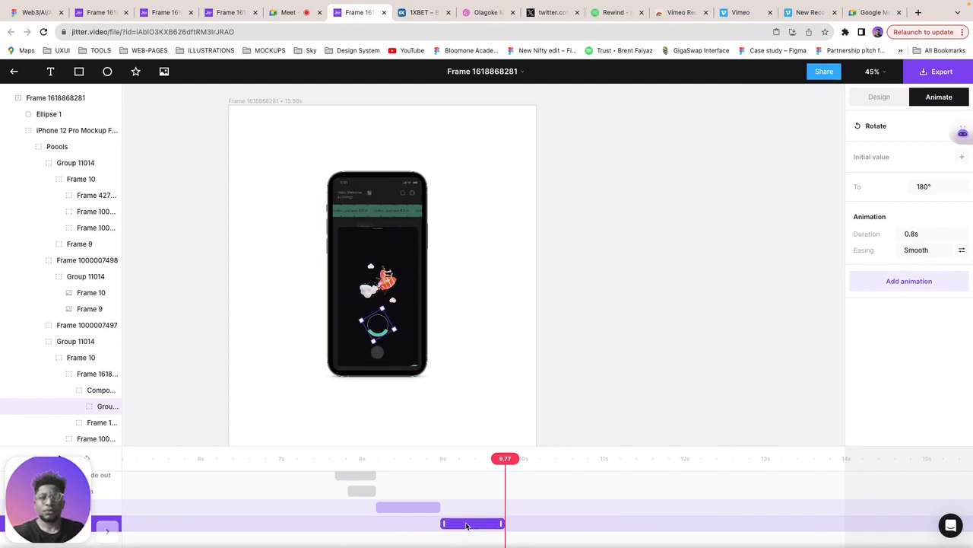
{"action": "left_click", "coordinate": [317, 458]}
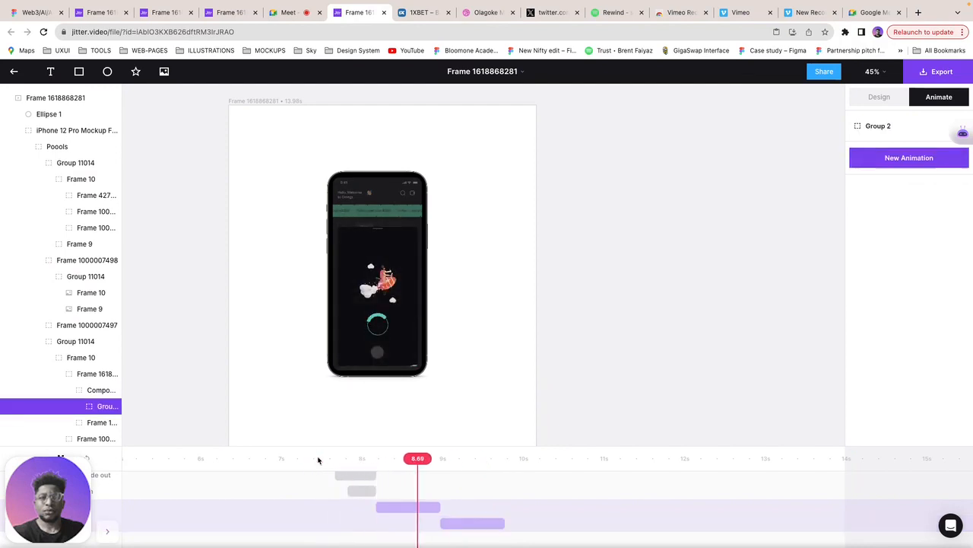
Step: Add a third 180° Rotate animation to the loader ring and place it directly after the second, ending at 10.57 s
{"action": "left_click", "coordinate": [468, 525]}
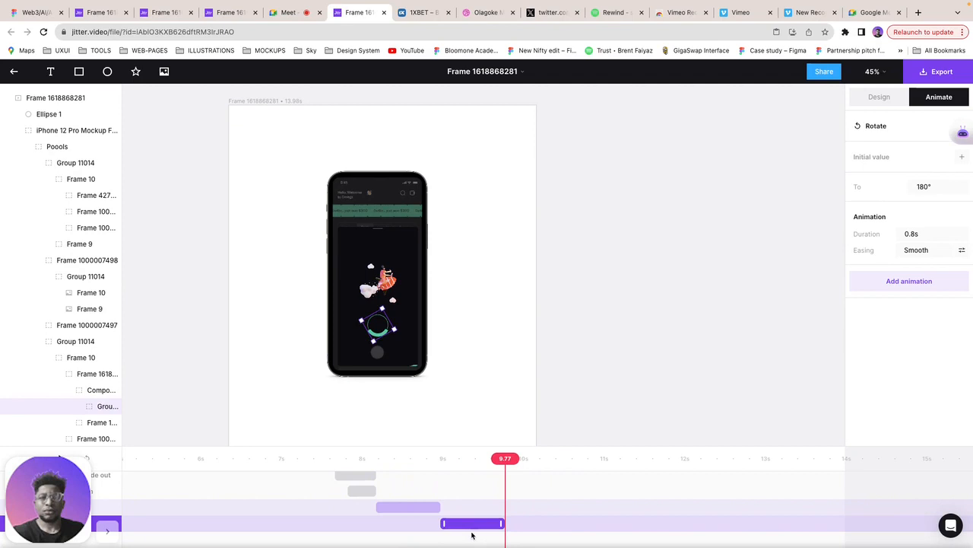
{"action": "left_click", "coordinate": [938, 282]}
{"action": "left_click", "coordinate": [897, 351]}
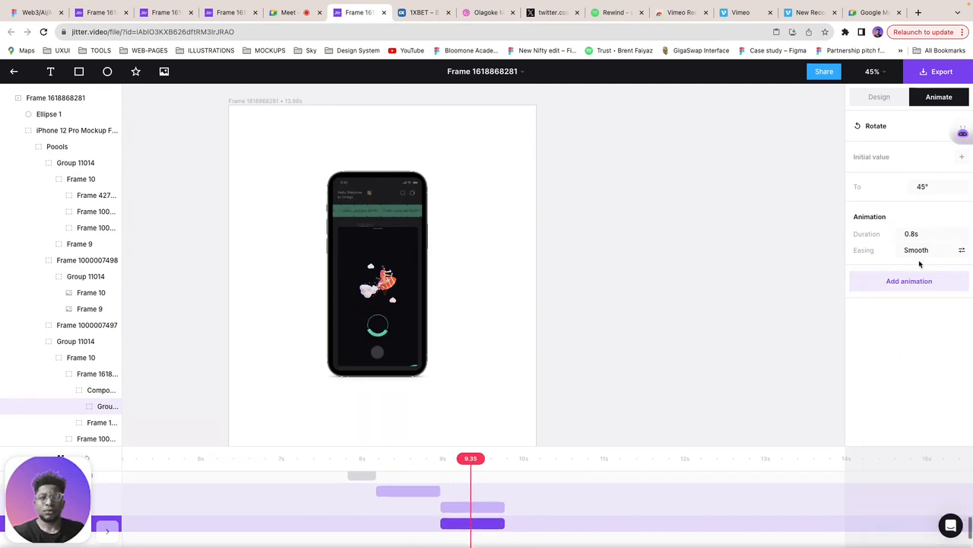
{"action": "left_click", "coordinate": [931, 186]}
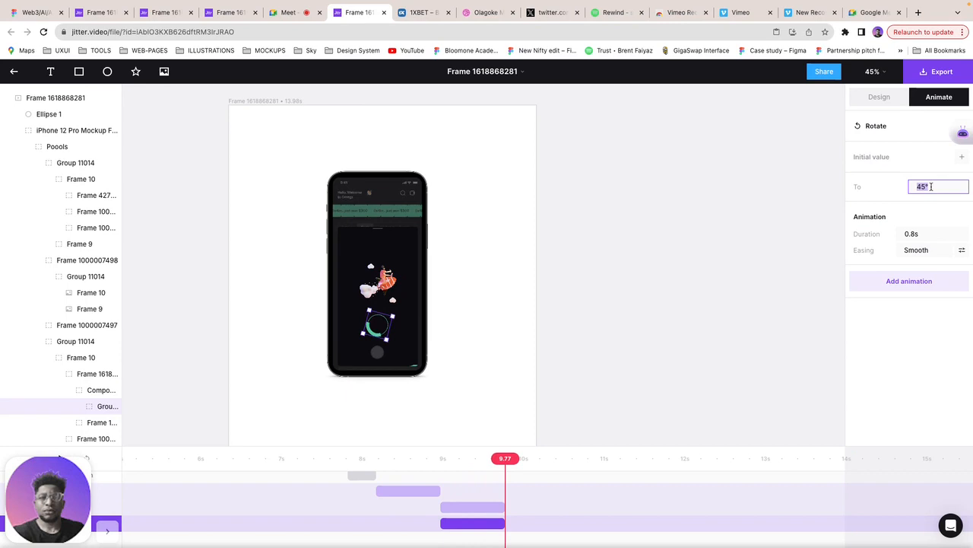
{"action": "key", "text": "Return"}
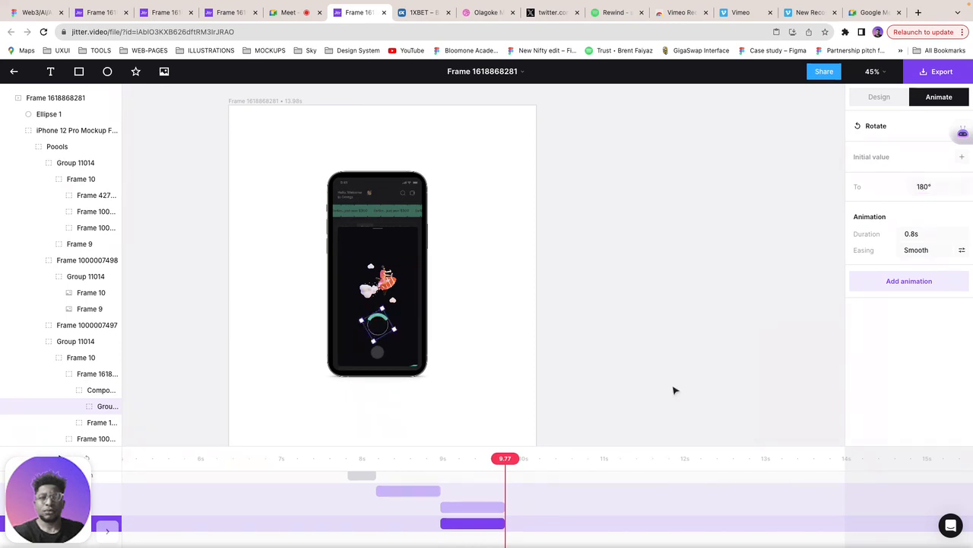
{"action": "left_click_drag", "start_coordinate": [483, 523], "coordinate": [544, 523]}
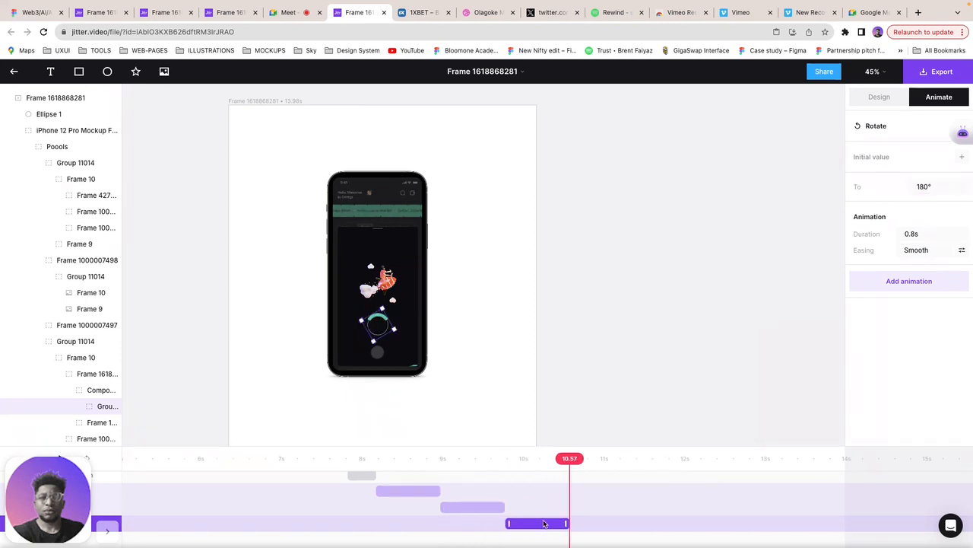
Step: Preview the loader ring's three rotations from about 7.3 s and select the loading modal, Group 11014
{"action": "left_click", "coordinate": [308, 466]}
{"action": "key", "text": "space"}
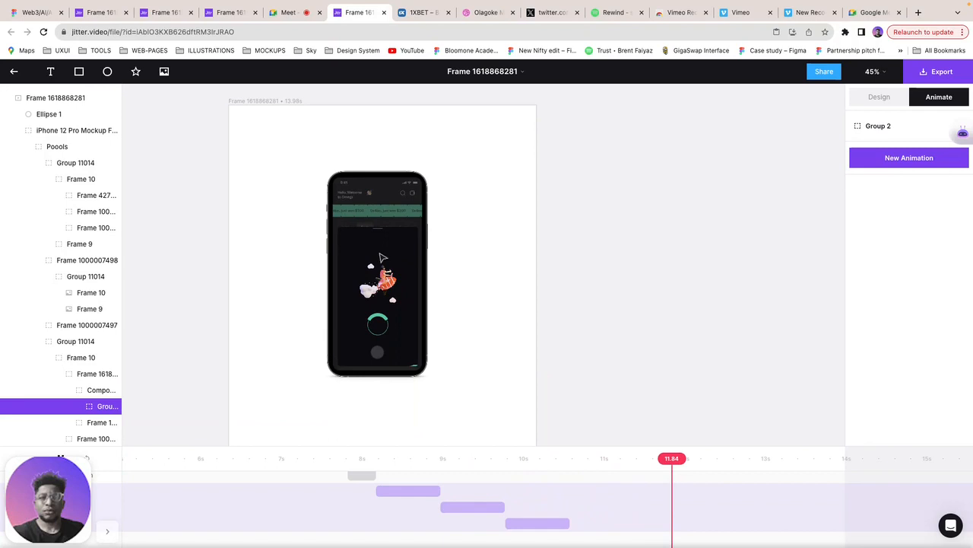
{"action": "left_click", "coordinate": [393, 242]}
{"action": "left_click", "coordinate": [404, 232]}
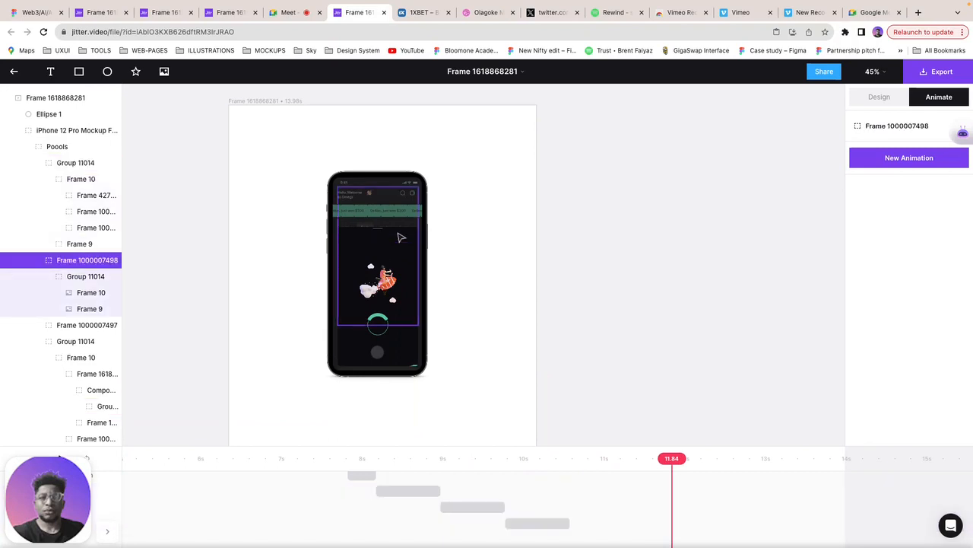
{"action": "left_click", "coordinate": [417, 368]}
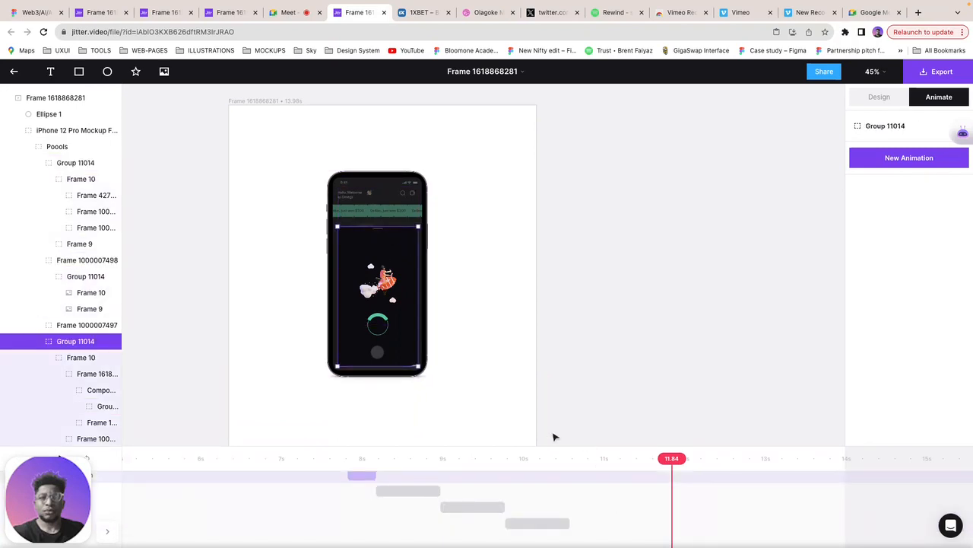
Step: Try to select the illustration above the loader ring directly on the canvas
{"action": "double_click", "coordinate": [366, 273]}
{"action": "double_click", "coordinate": [384, 285]}
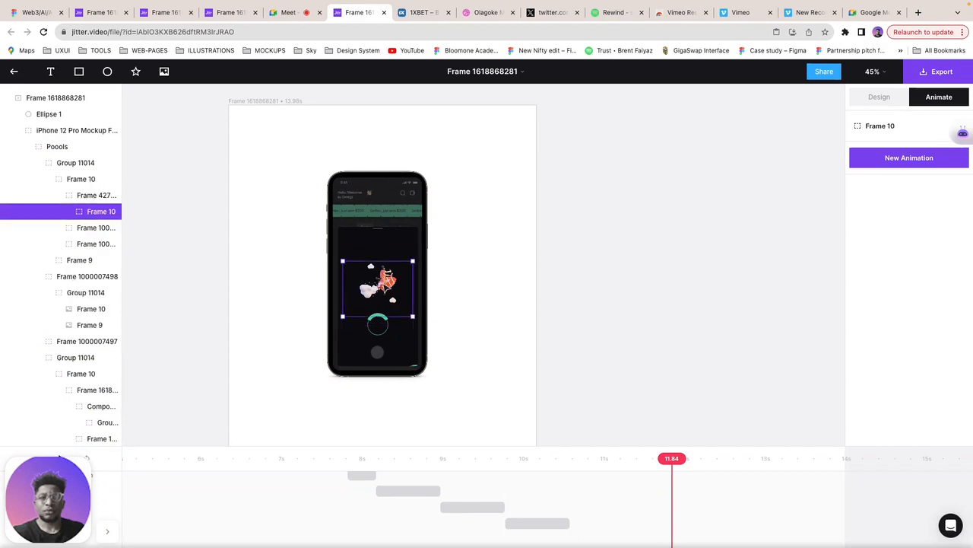
{"action": "double_click", "coordinate": [386, 279]}
{"action": "double_click", "coordinate": [386, 280]}
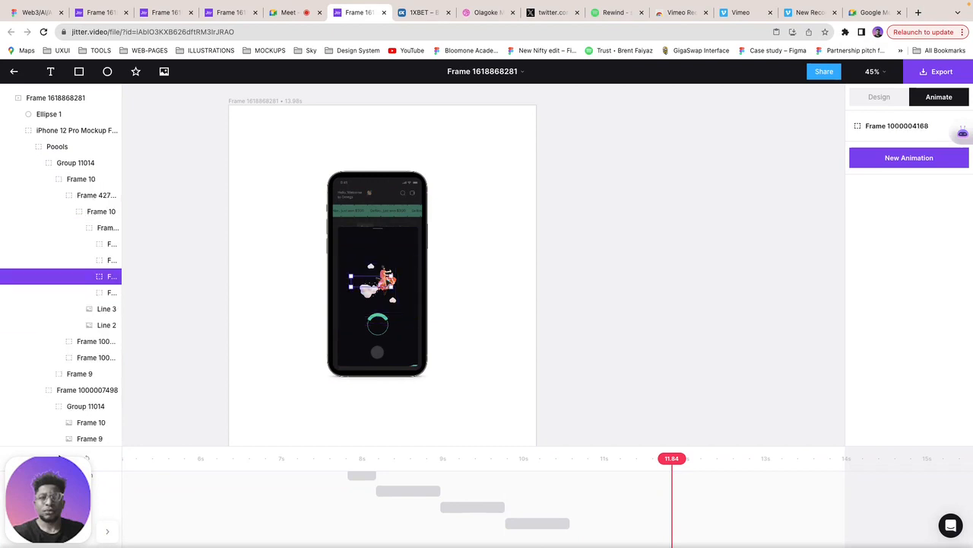
{"action": "left_click", "coordinate": [378, 259]}
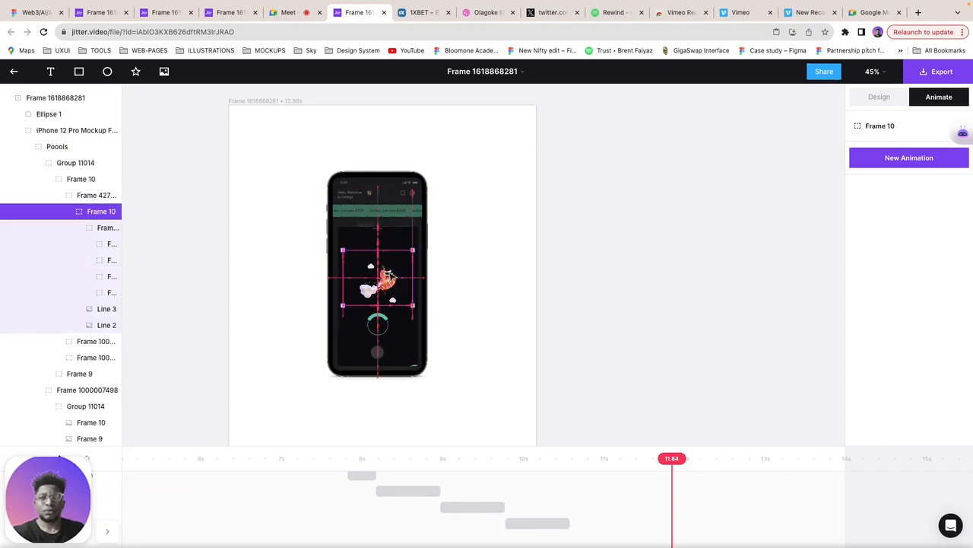
{"action": "double_click", "coordinate": [385, 285]}
{"action": "left_click", "coordinate": [401, 238]}
{"action": "double_click", "coordinate": [401, 237]}
{"action": "double_click", "coordinate": [401, 237]}
{"action": "left_click", "coordinate": [407, 351]}
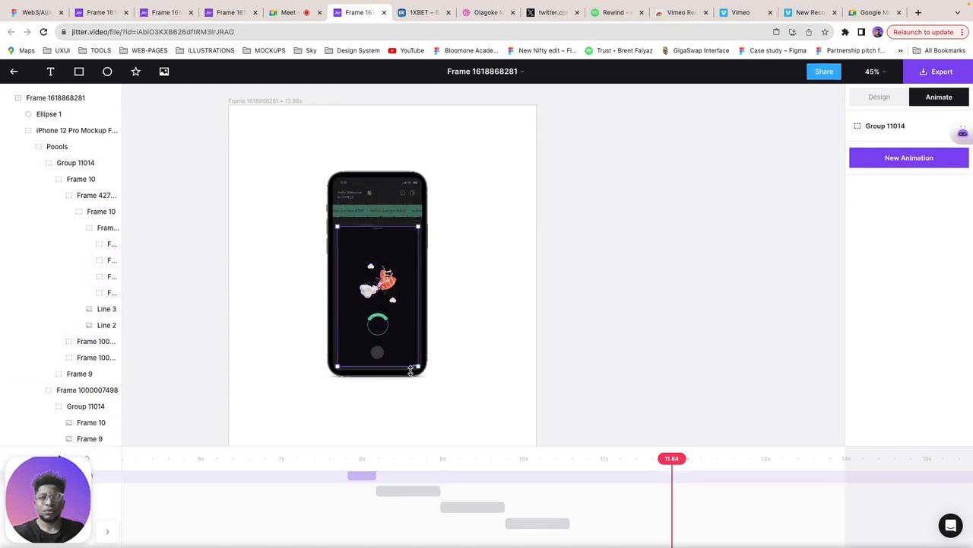
{"action": "double_click", "coordinate": [398, 322]}
{"action": "left_click_drag", "start_coordinate": [386, 293], "coordinate": [384, 275]}
{"action": "double_click", "coordinate": [380, 295]}
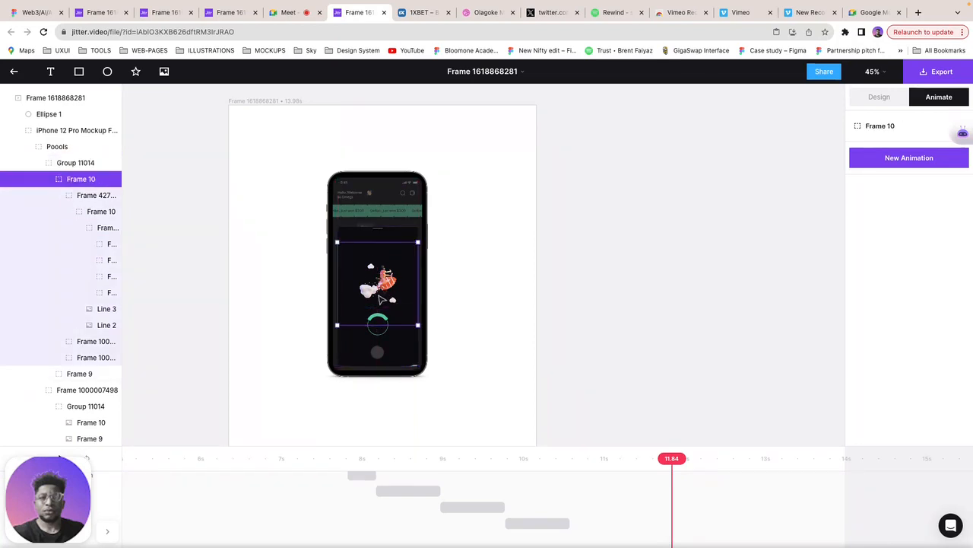
{"action": "left_click", "coordinate": [360, 340]}
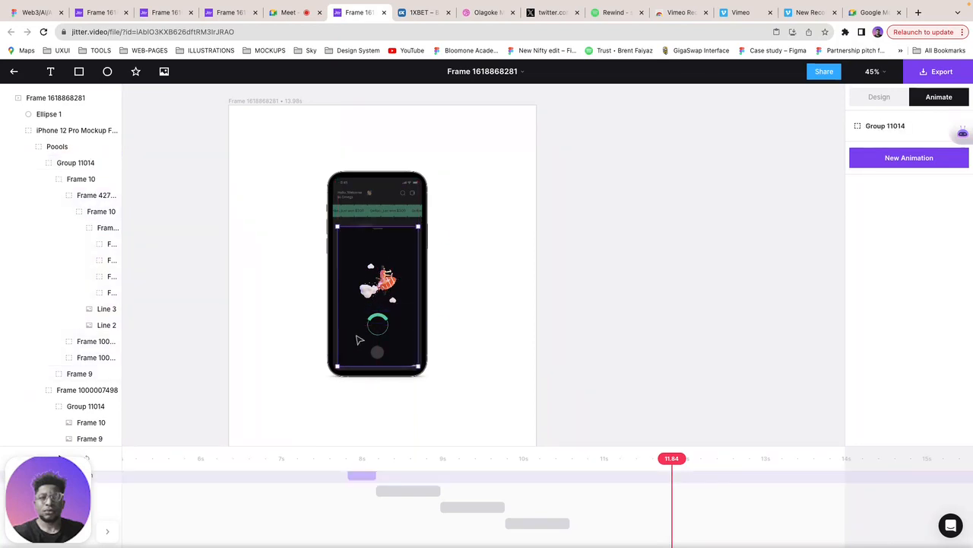
Step: Select the Saly-1 illustration nested inside the loading modal, Group 11014, and add a custom Move animation to it
{"action": "scroll", "coordinate": [45, 281], "scroll_direction": "down", "scroll_amount": 8}
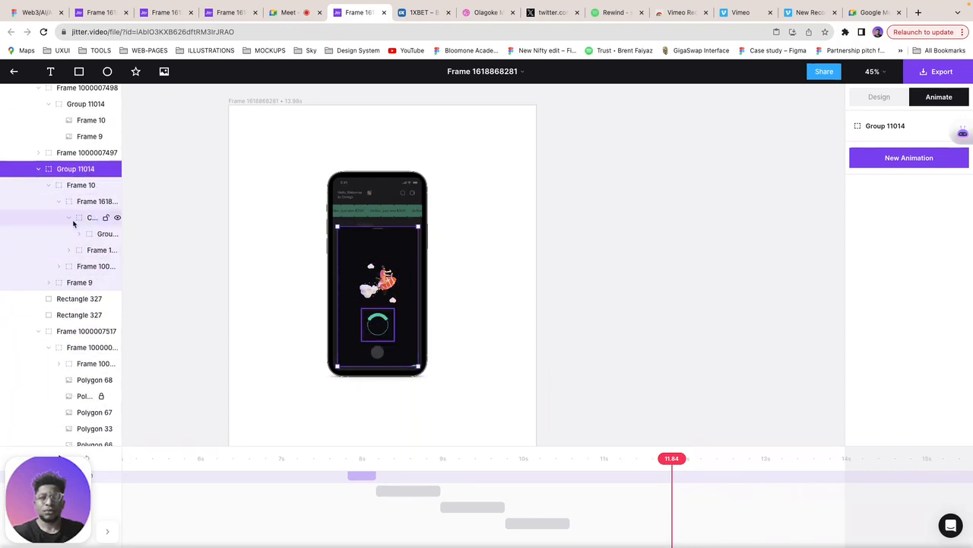
{"action": "left_click", "coordinate": [79, 202]}
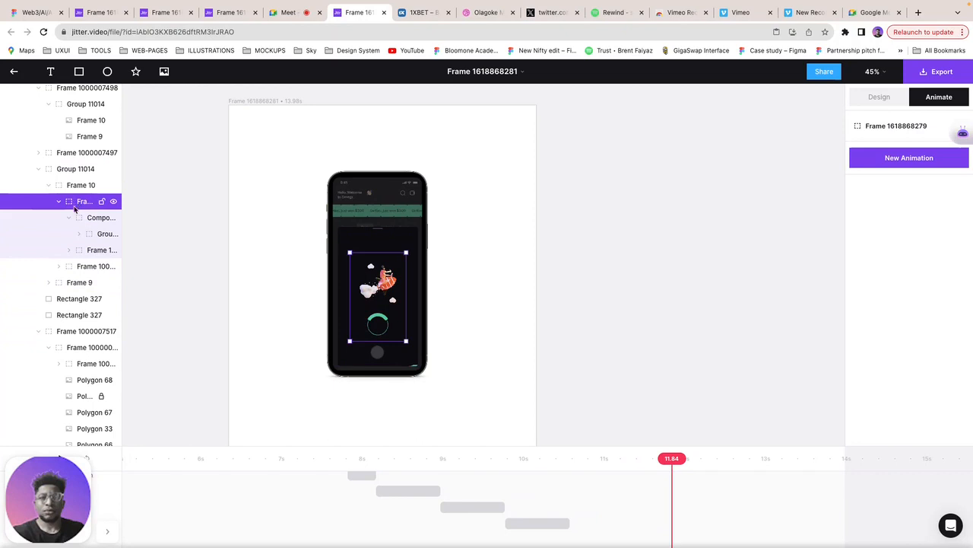
{"action": "left_click", "coordinate": [70, 217]}
{"action": "left_click", "coordinate": [73, 233]}
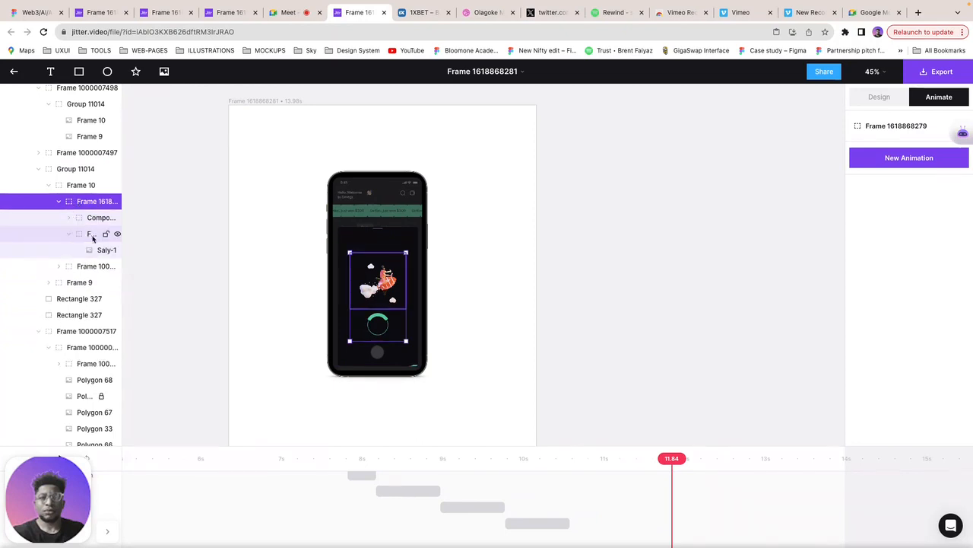
{"action": "left_click", "coordinate": [99, 250]}
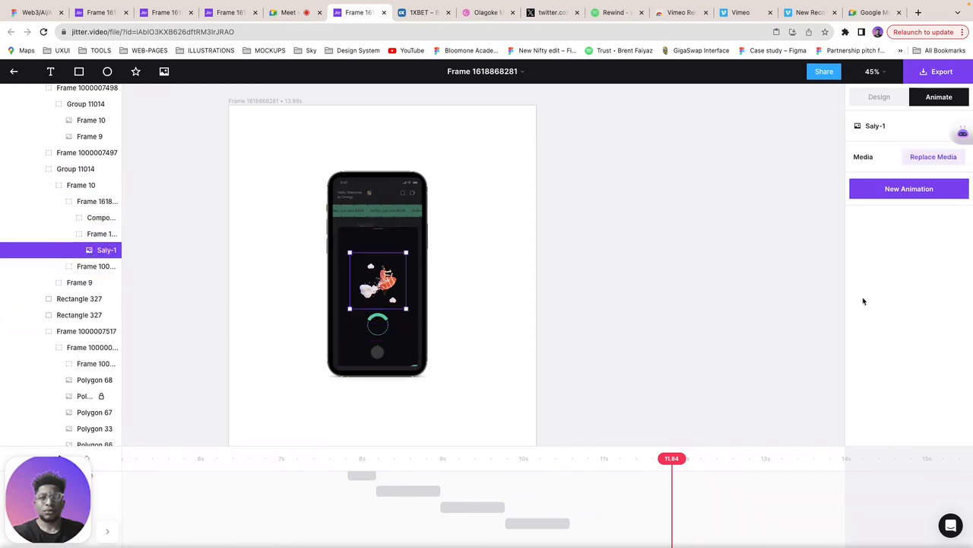
{"action": "left_click", "coordinate": [909, 194]}
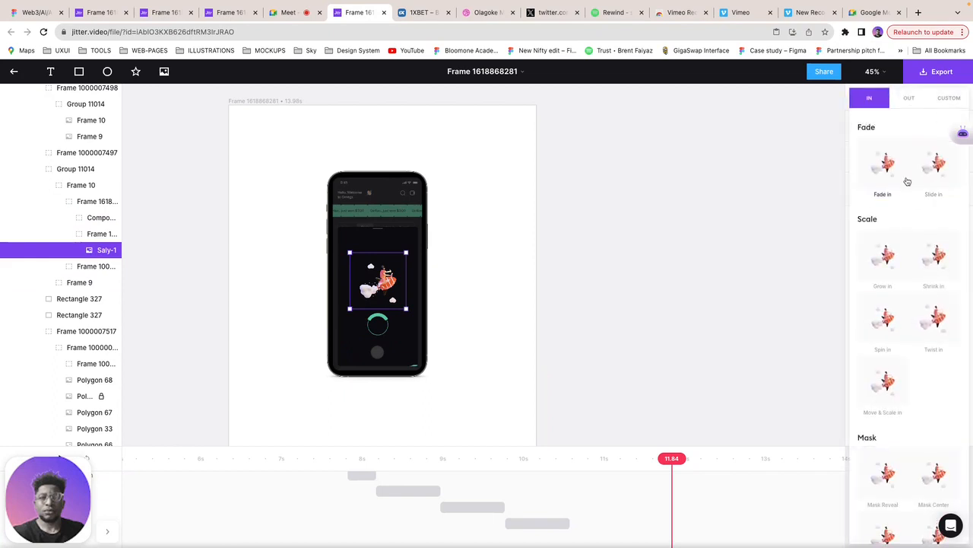
{"action": "left_click", "coordinate": [949, 98]}
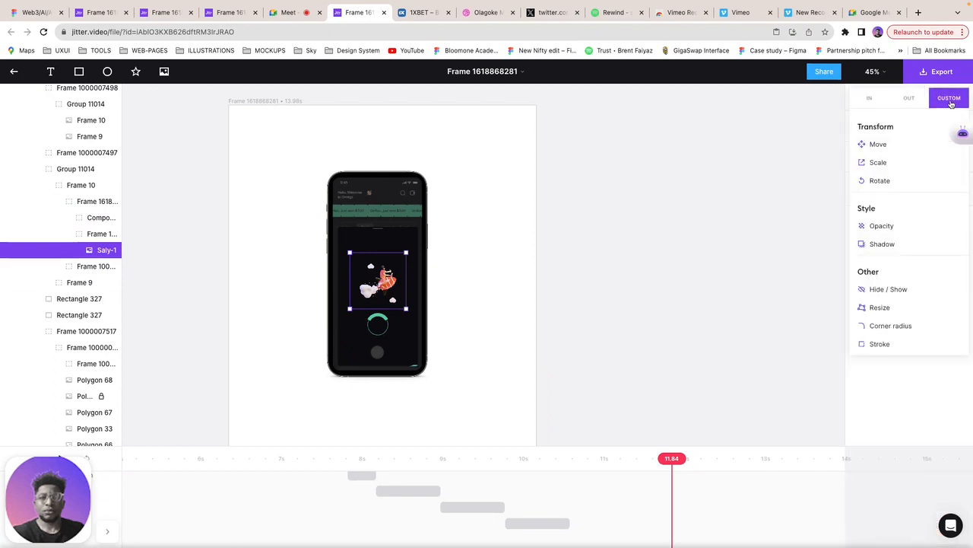
{"action": "left_click", "coordinate": [902, 148]}
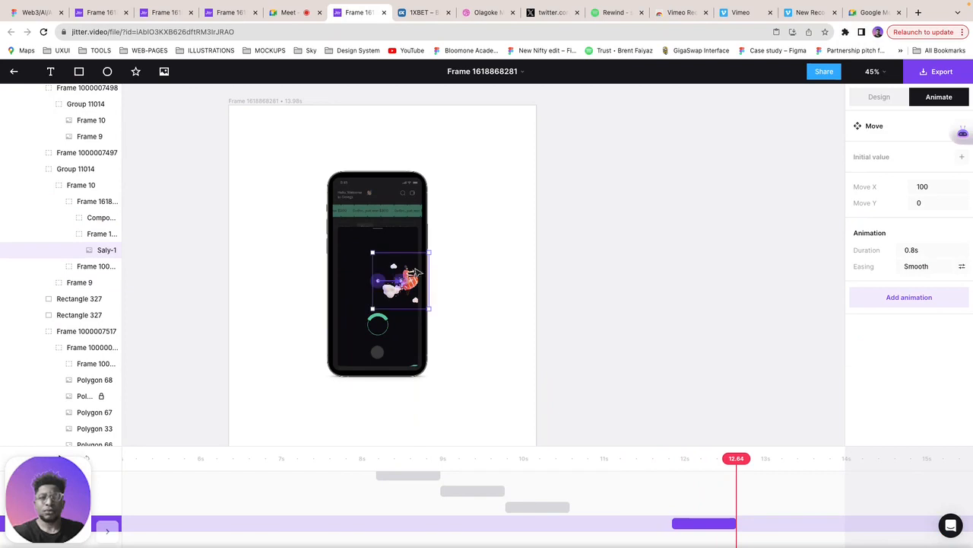
Step: Set the illustration's move to about X 275 and Y -293, shift the animation earlier to end at 11.11 s, and preview it
{"action": "left_click_drag", "start_coordinate": [401, 280], "coordinate": [438, 215]}
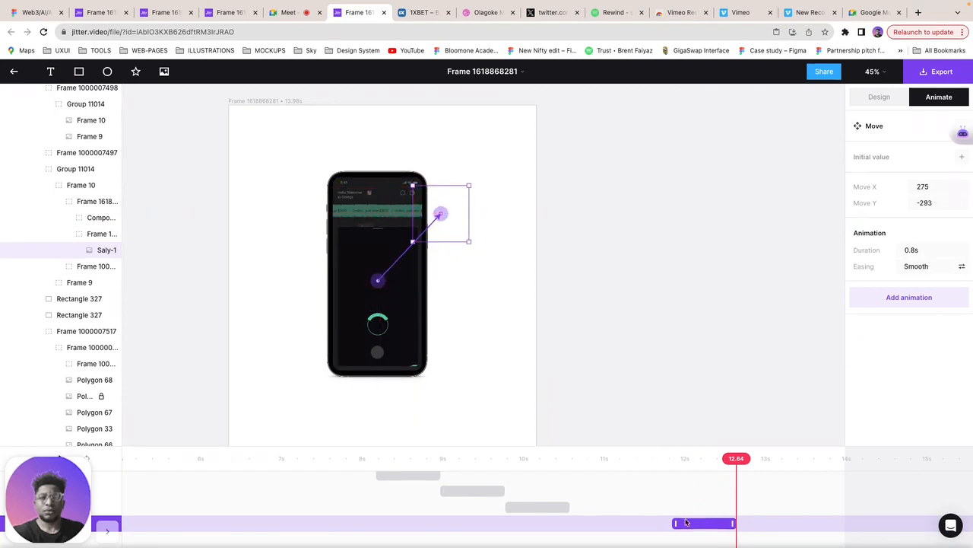
{"action": "mouse_move", "coordinate": [600, 517]}
{"action": "left_mouse_down"}
{"action": "mouse_move", "coordinate": [608, 518]}
{"action": "mouse_move", "coordinate": [572, 520]}
{"action": "mouse_move", "coordinate": [587, 519]}
{"action": "left_mouse_up"}
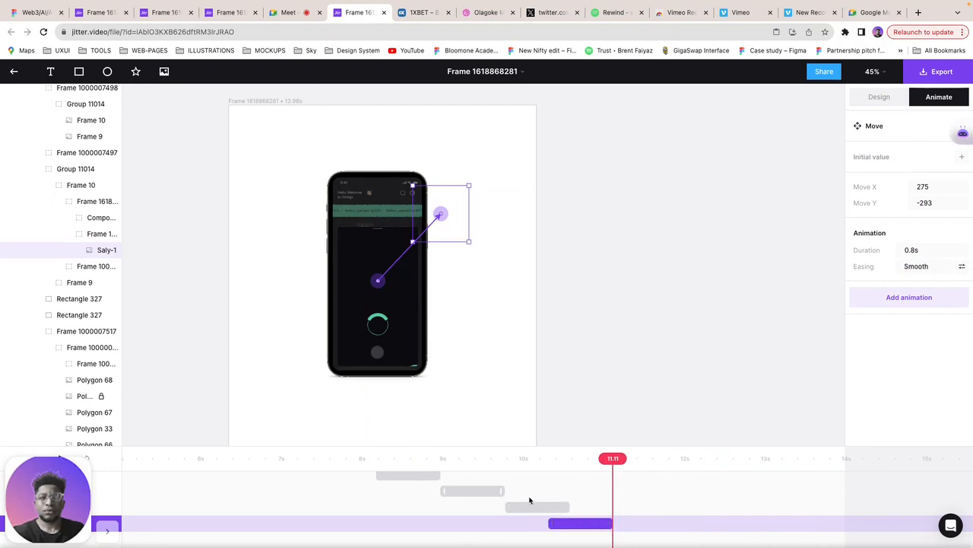
{"action": "left_click", "coordinate": [479, 465]}
{"action": "key", "text": "space"}
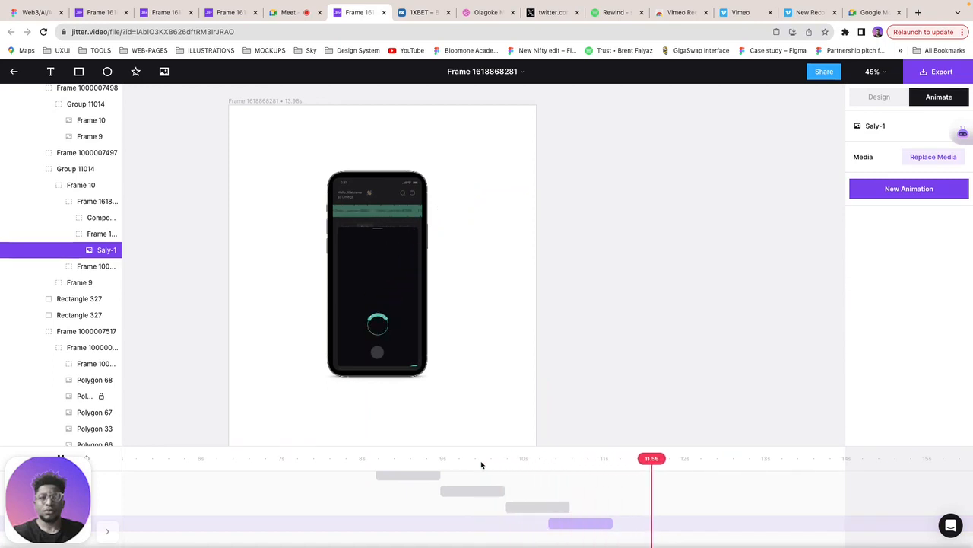
Step: Add a Slide out animation to the loading modal, Group 11014, with its direction set to up
{"action": "left_click", "coordinate": [419, 229]}
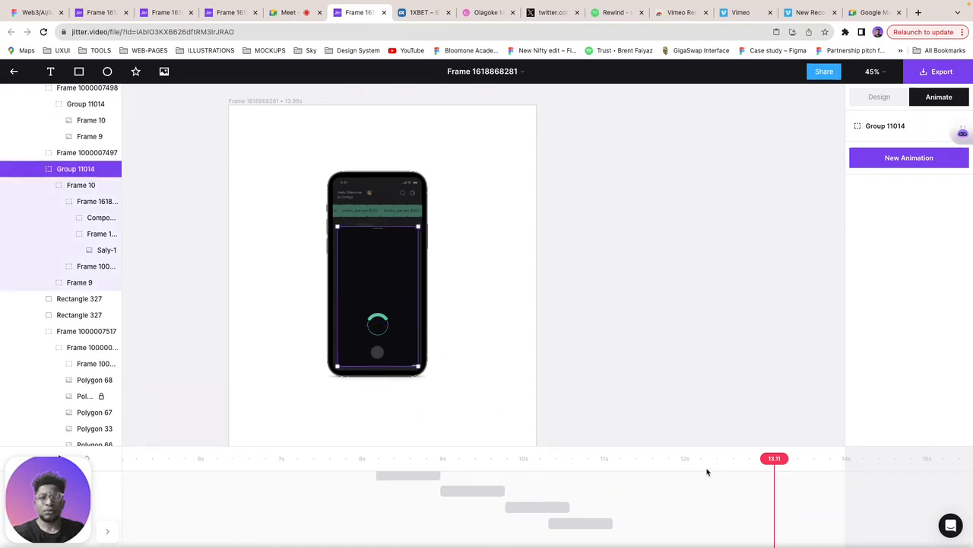
{"action": "left_click", "coordinate": [890, 161]}
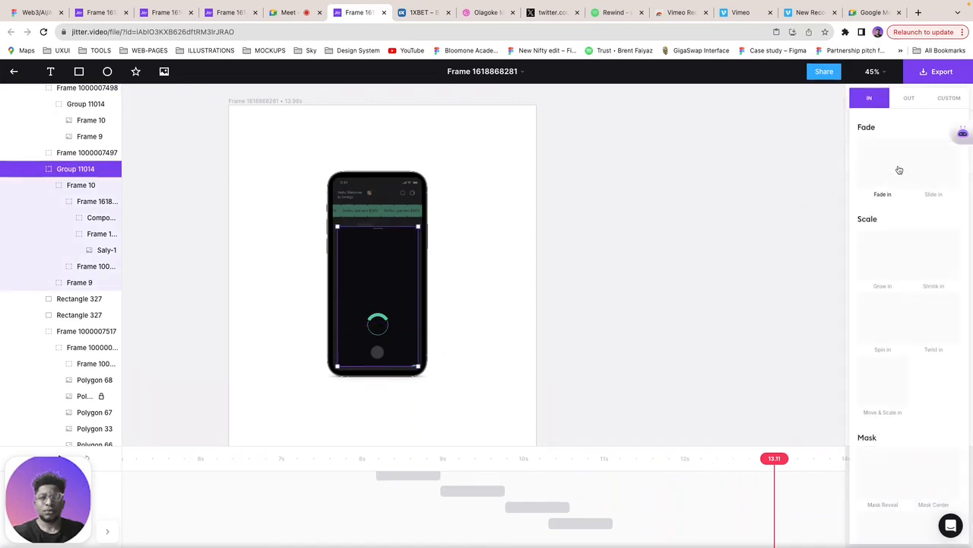
{"action": "left_click", "coordinate": [909, 98]}
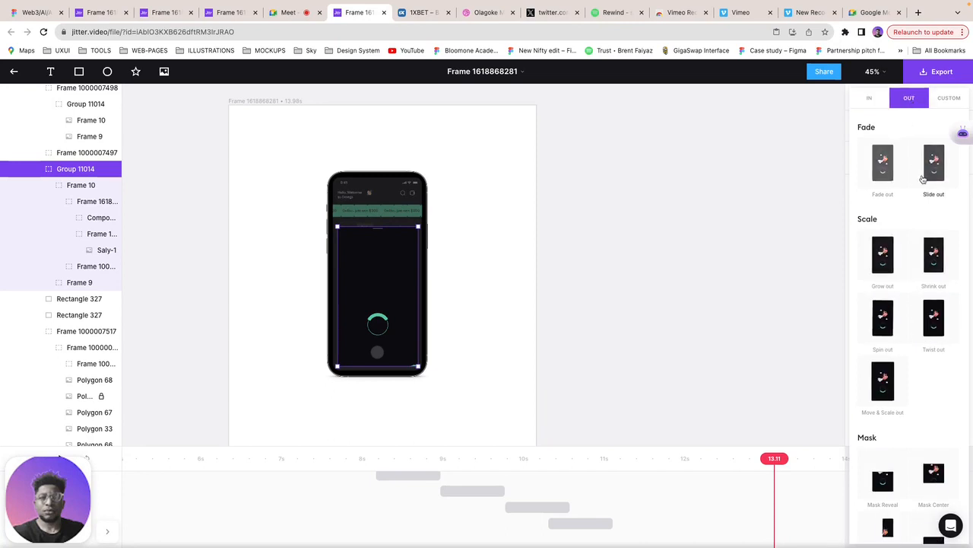
{"action": "left_click", "coordinate": [929, 169]}
{"action": "left_click", "coordinate": [916, 172]}
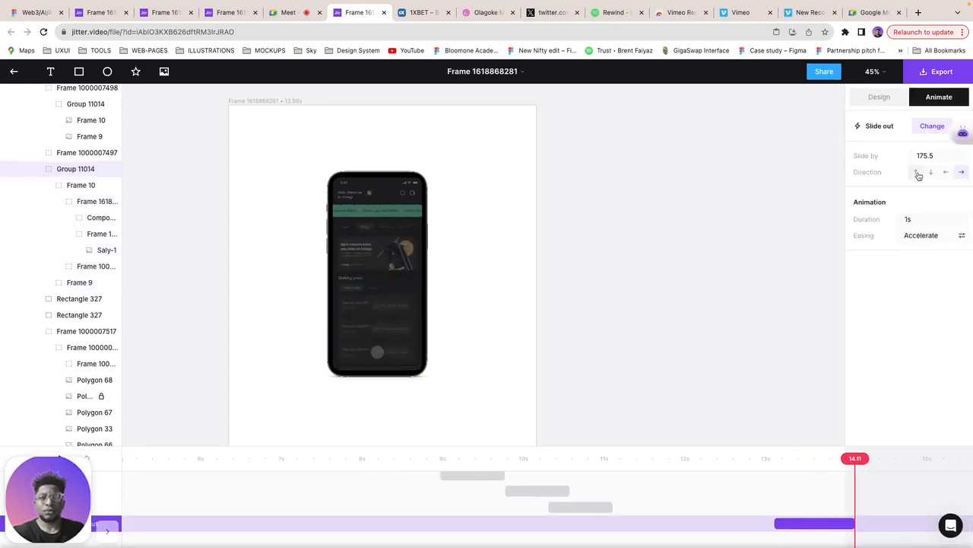
Step: Move the modal's Slide out earlier and shorten it to end with the illustration's Move at about 11.1 s, and preview it
{"action": "left_click_drag", "start_coordinate": [815, 523], "coordinate": [613, 522]}
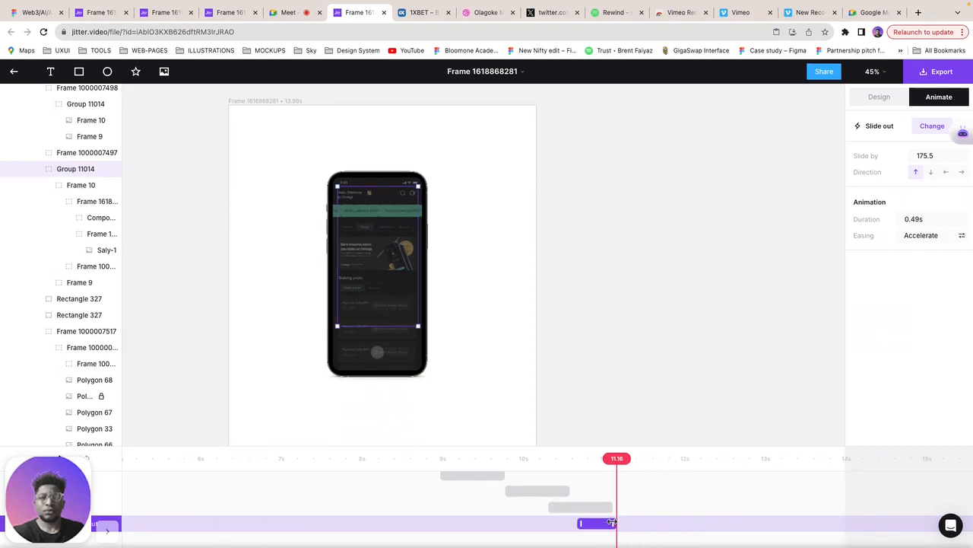
{"action": "left_click", "coordinate": [480, 459]}
{"action": "key", "text": "space"}
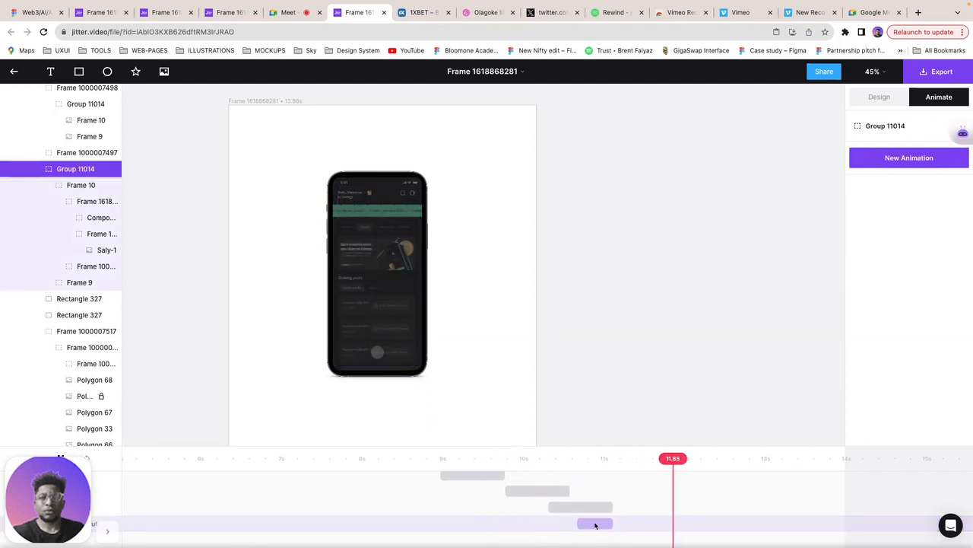
Step: Lengthen the modal's Slide out by pulling its start back to about 10.4 s, and replay the exit
{"action": "left_click", "coordinate": [585, 523]}
{"action": "left_click_drag", "start_coordinate": [563, 523], "coordinate": [557, 523]}
{"action": "left_click", "coordinate": [514, 468]}
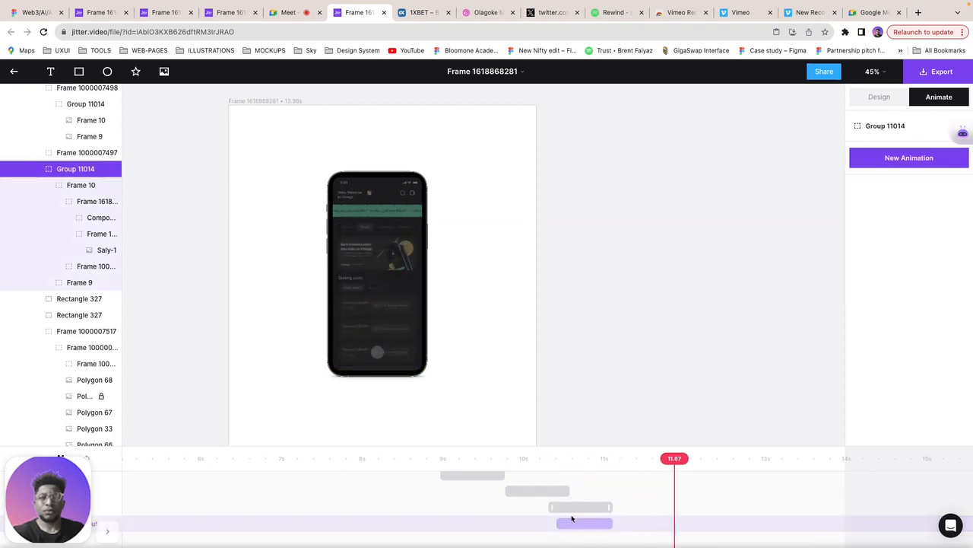
Step: Shift the modal's Slide out slightly later to start at about 10.6 s, and replay the sequence
{"action": "left_click_drag", "start_coordinate": [594, 527], "coordinate": [606, 524]}
{"action": "left_click", "coordinate": [547, 462]}
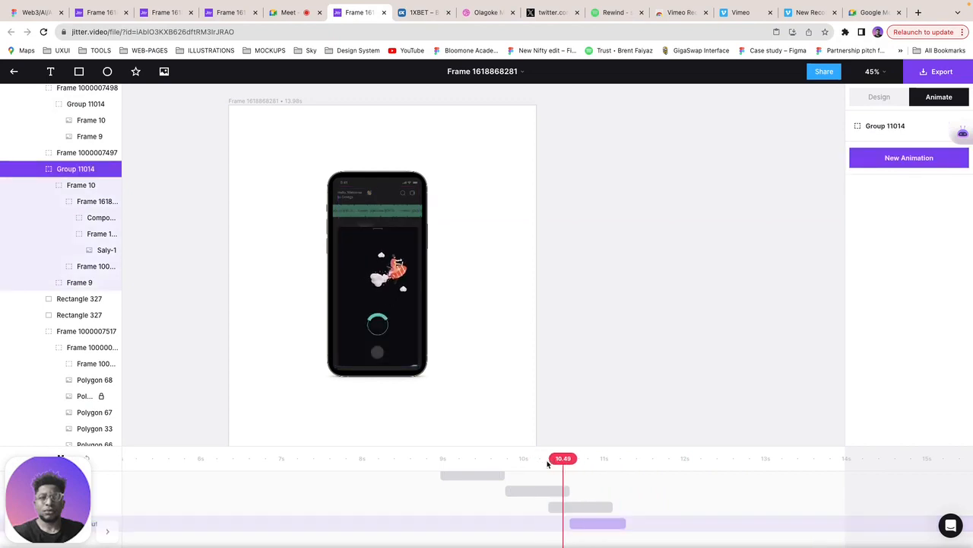
{"action": "left_click", "coordinate": [532, 460]}
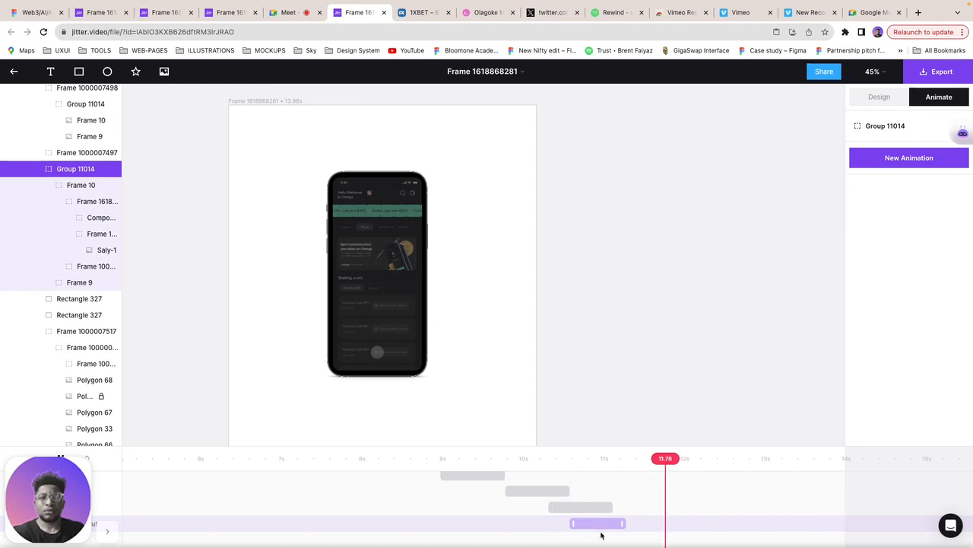
{"action": "left_click", "coordinate": [456, 459]}
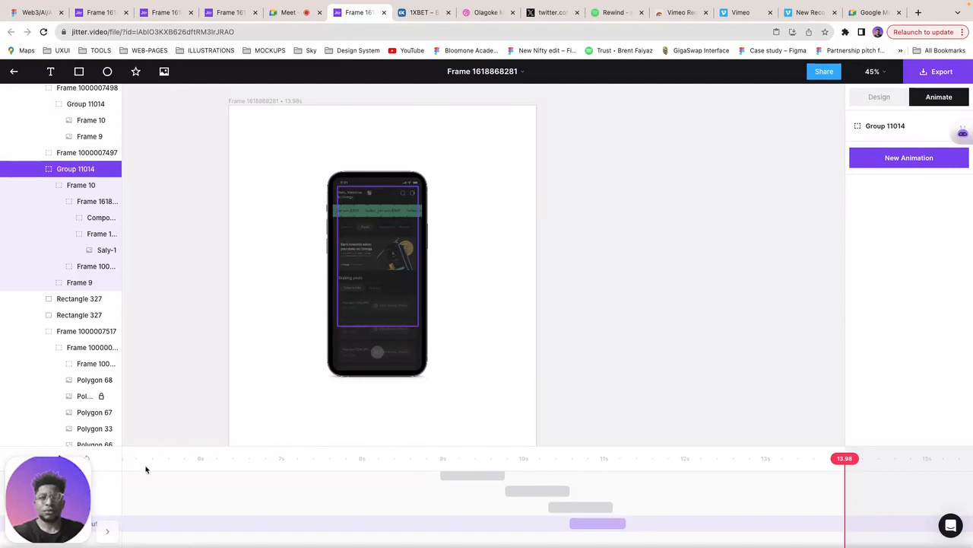
{"action": "key", "text": "space"}
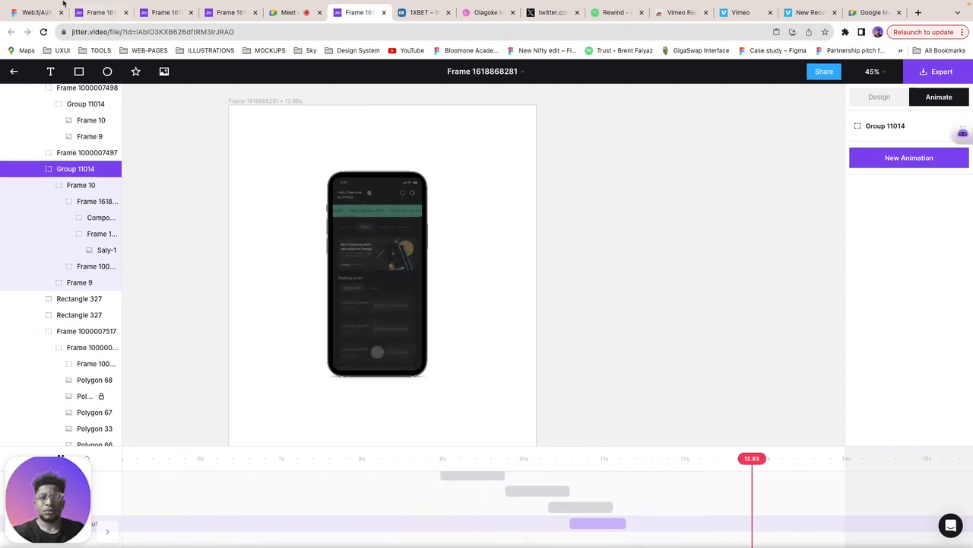
Step: Switch to the Figma file and copy the $200 USDT deposit modal, Group 11014, from its phone screen
{"action": "left_click", "coordinate": [38, 12]}
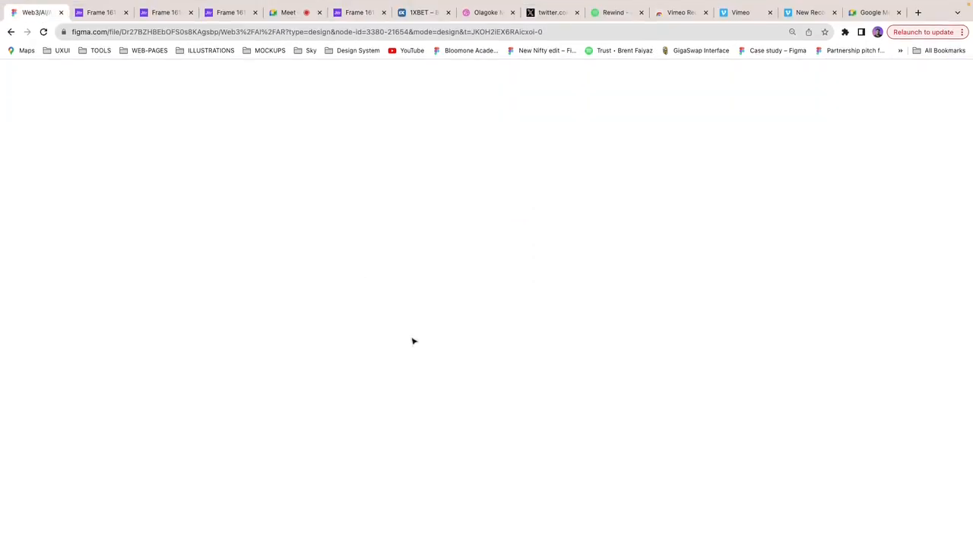
{"action": "scroll", "coordinate": [413, 340], "scroll_direction": "right", "scroll_amount": 5}
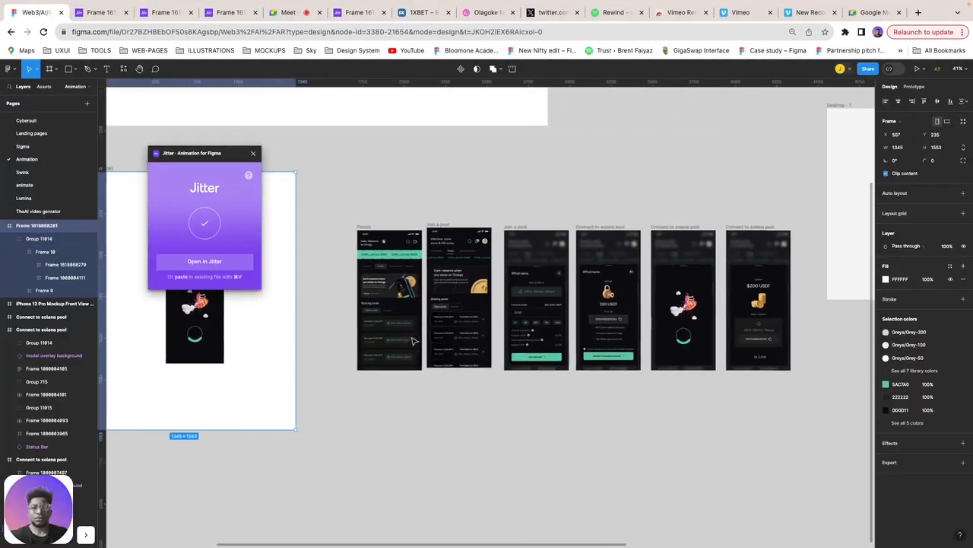
{"action": "scroll", "coordinate": [413, 341], "scroll_direction": "right", "scroll_amount": 3}
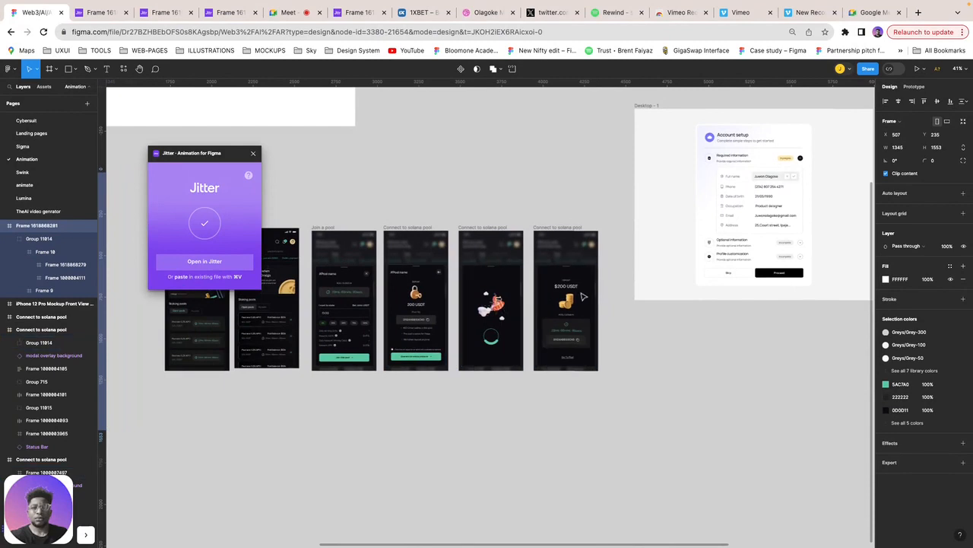
{"action": "left_click", "coordinate": [583, 297]}
{"action": "scroll", "coordinate": [583, 297], "scroll_direction": "up", "scroll_amount": 5}
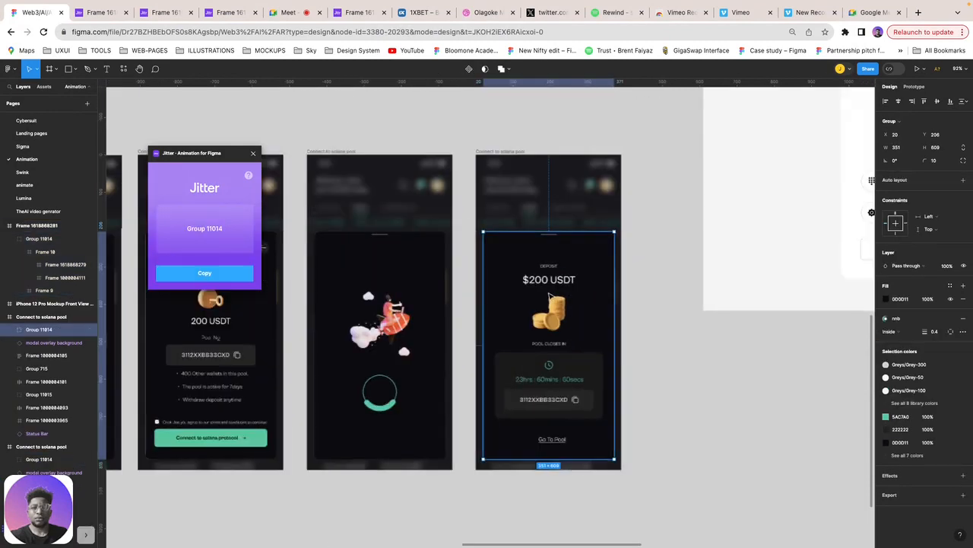
{"action": "scroll", "coordinate": [549, 296], "scroll_direction": "down", "scroll_amount": 6}
{"action": "scroll", "coordinate": [549, 295], "scroll_direction": "left", "scroll_amount": 4}
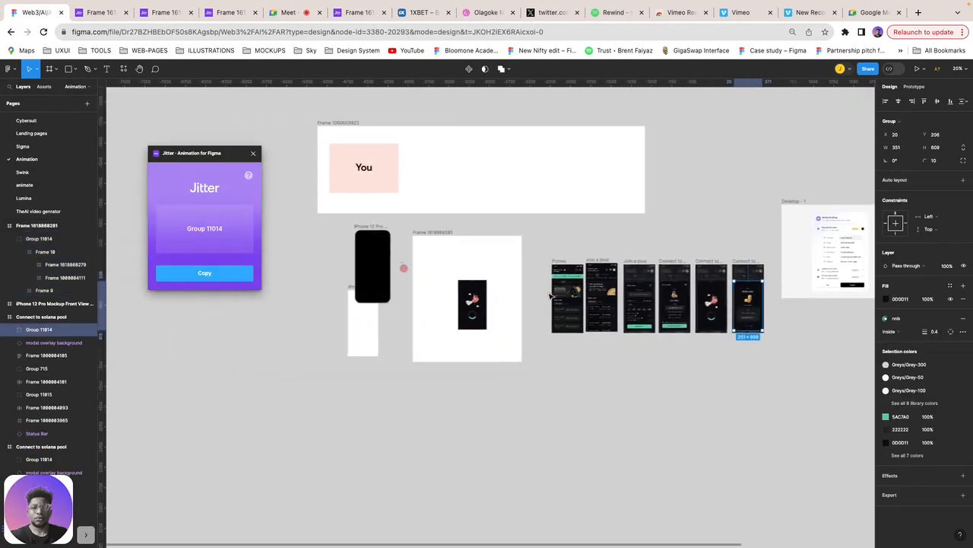
{"action": "left_click", "coordinate": [465, 274]}
{"action": "scroll", "coordinate": [474, 285], "scroll_direction": "up", "scroll_amount": 3}
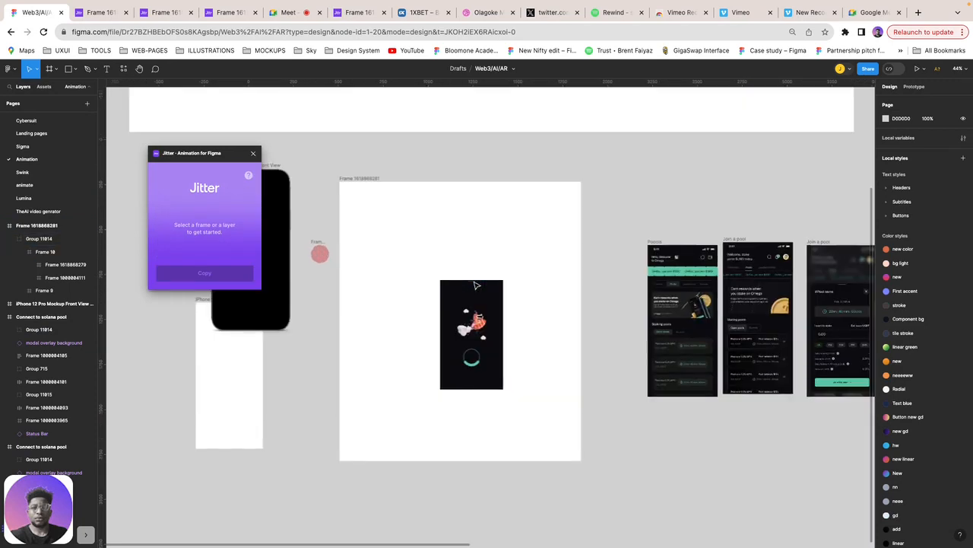
{"action": "left_click", "coordinate": [470, 290]}
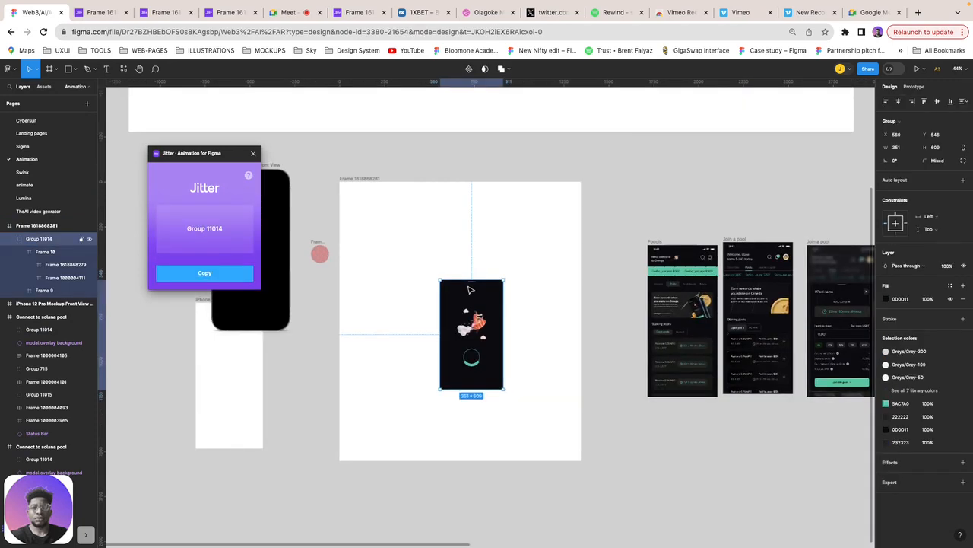
{"action": "key", "text": "Delete"}
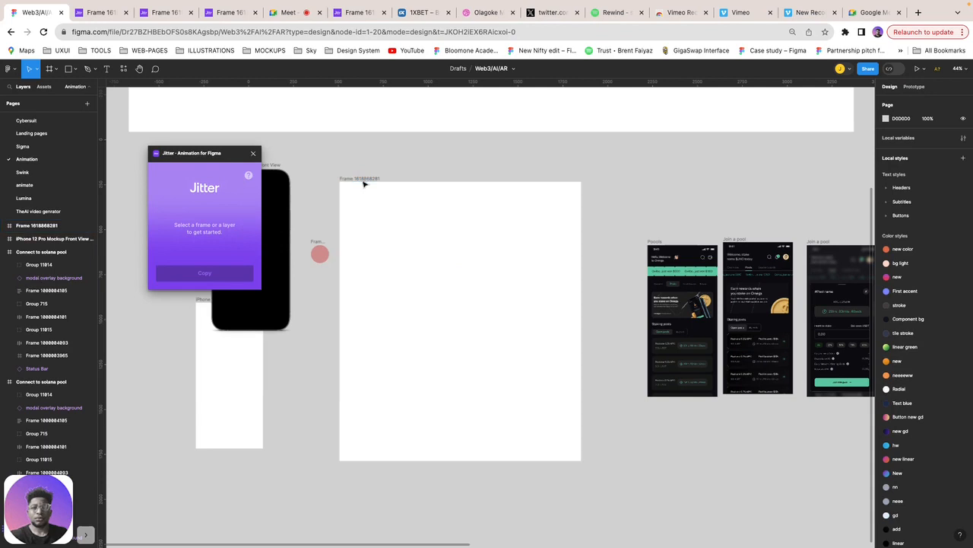
{"action": "left_click", "coordinate": [361, 178]}
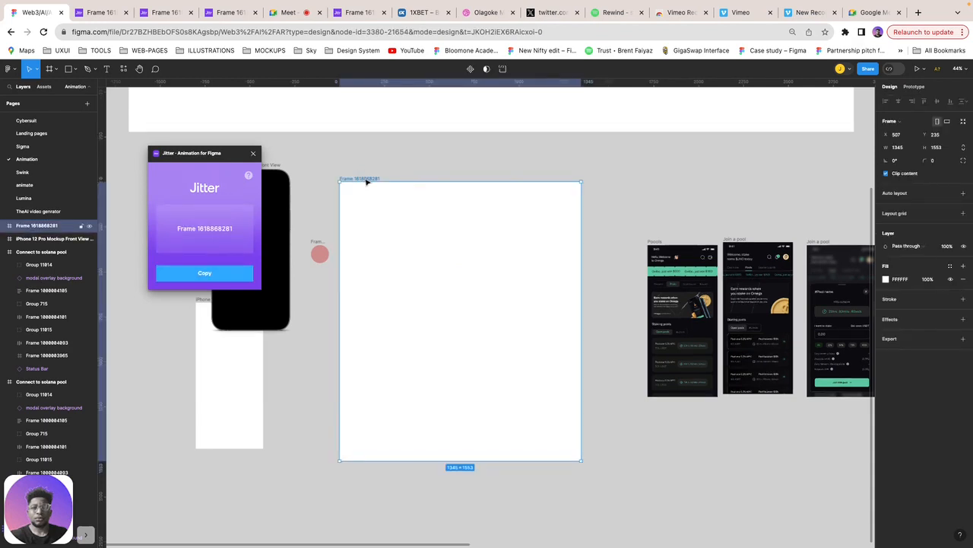
{"action": "left_click_drag", "start_coordinate": [399, 238], "coordinate": [475, 262]}
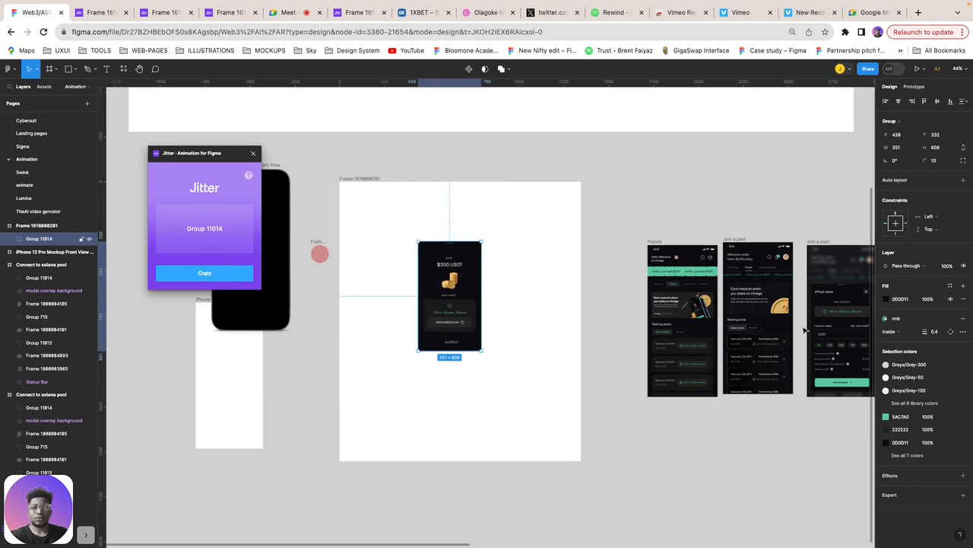
{"action": "left_click", "coordinate": [964, 319]}
{"action": "scroll", "coordinate": [517, 260], "scroll_direction": "up", "scroll_amount": 5}
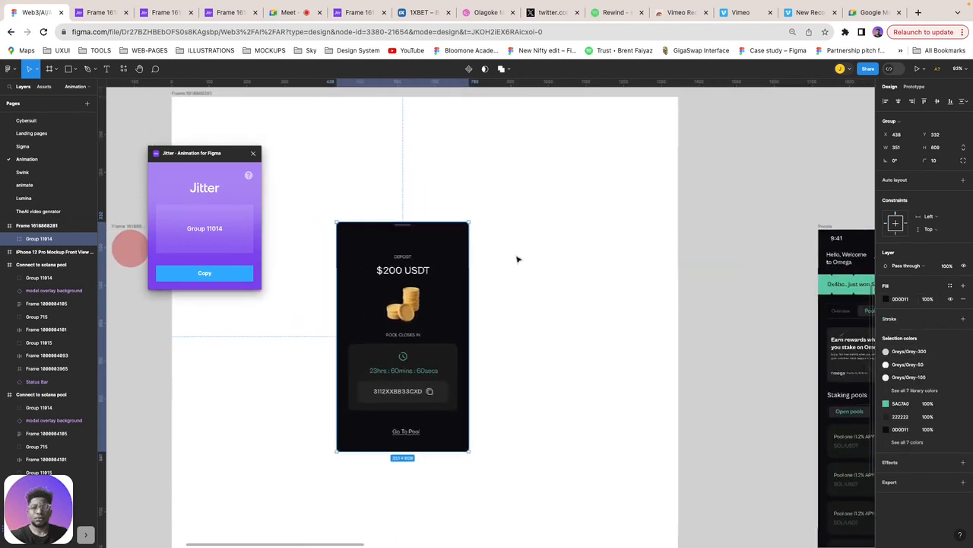
{"action": "left_click", "coordinate": [232, 278]}
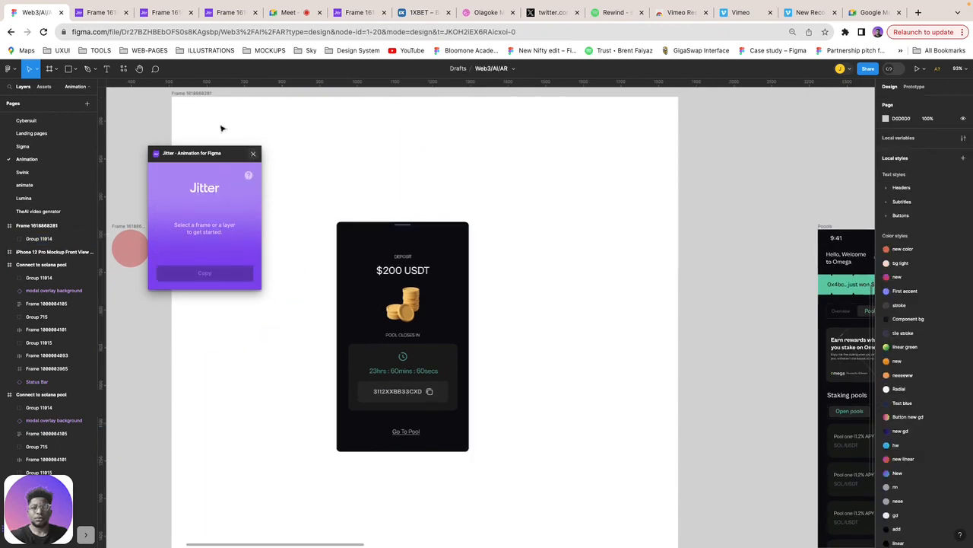
{"action": "left_click", "coordinate": [253, 153]}
{"action": "left_click", "coordinate": [187, 93]}
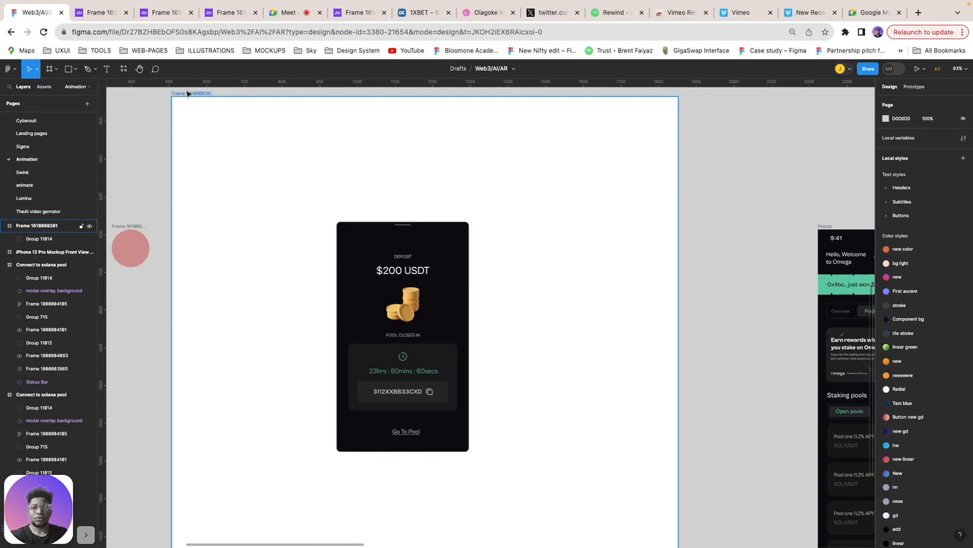
{"action": "left_click", "coordinate": [122, 69]}
{"action": "key", "text": "Escape"}
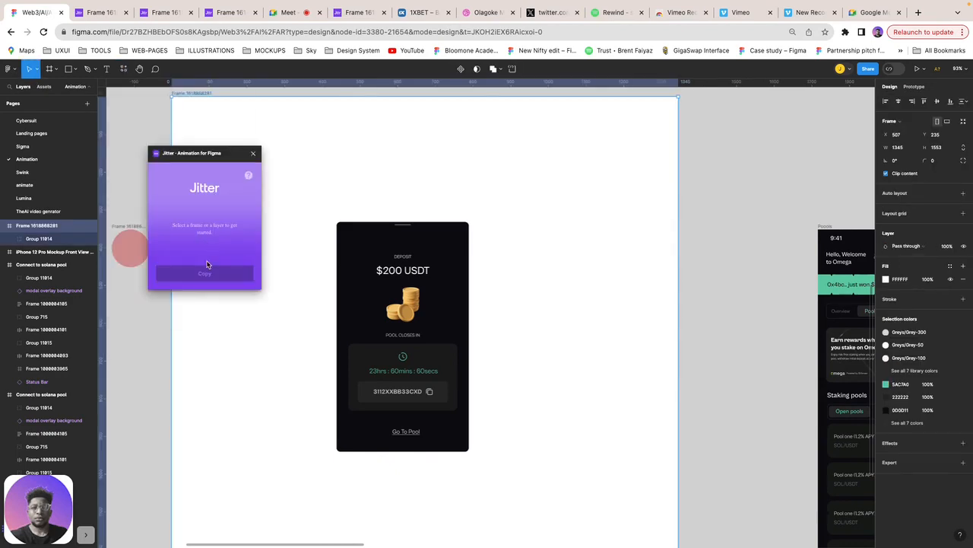
{"action": "left_click", "coordinate": [204, 275]}
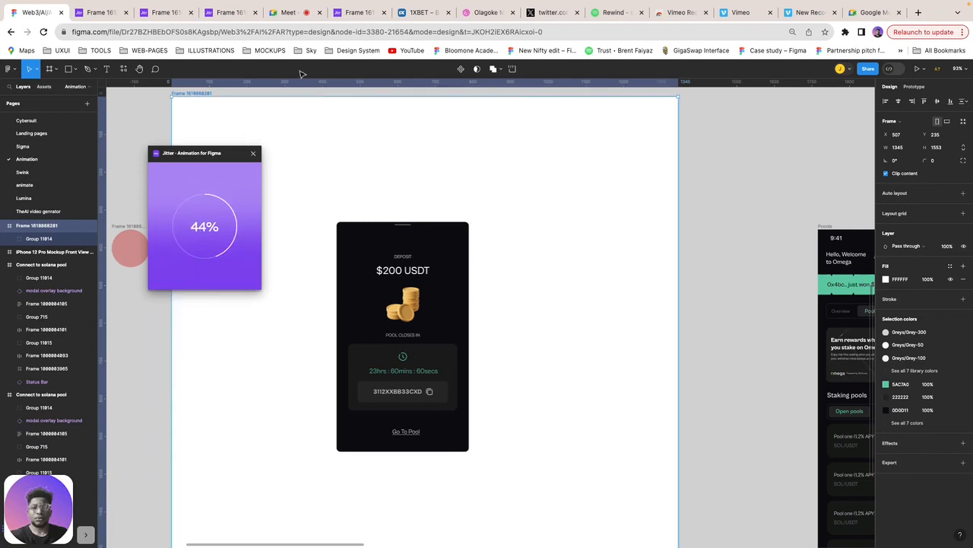
Step: Switch to the Google Meet call and admit the participant waiting to join
{"action": "left_click", "coordinate": [288, 12]}
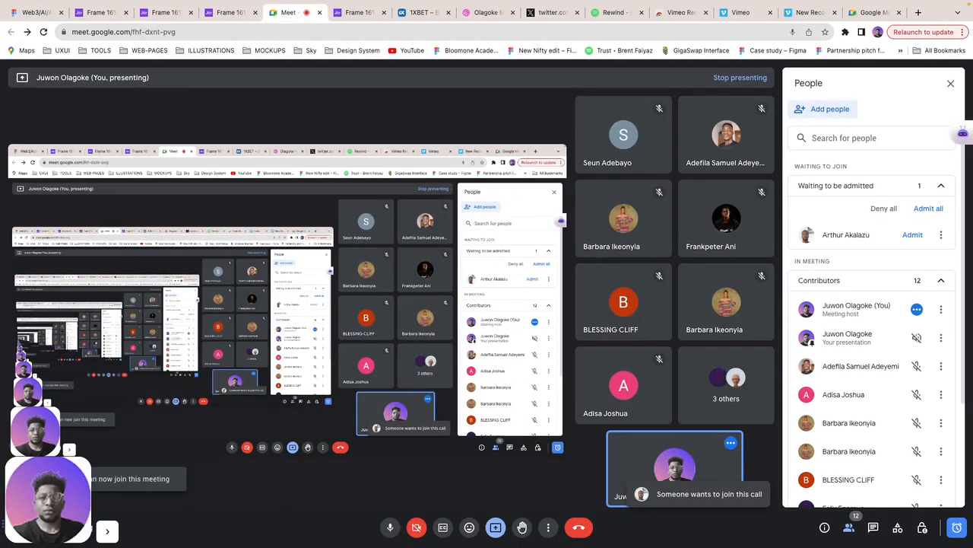
{"action": "left_click", "coordinate": [934, 210]}
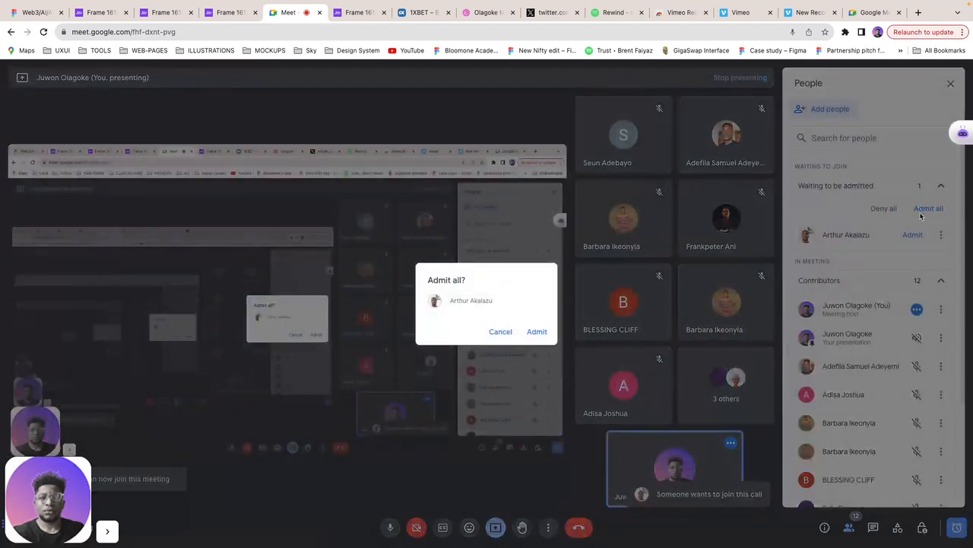
{"action": "left_click", "coordinate": [536, 334]}
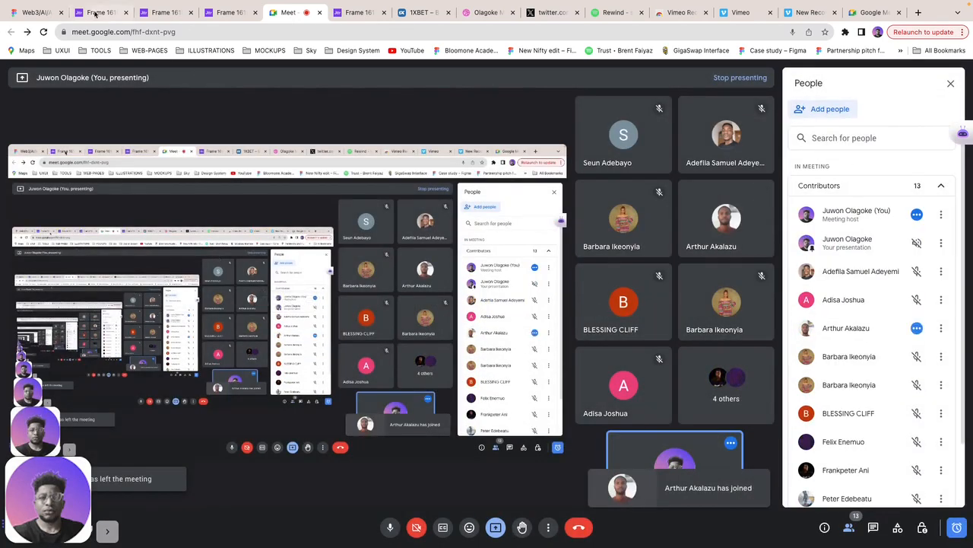
{"action": "left_click", "coordinate": [42, 13]}
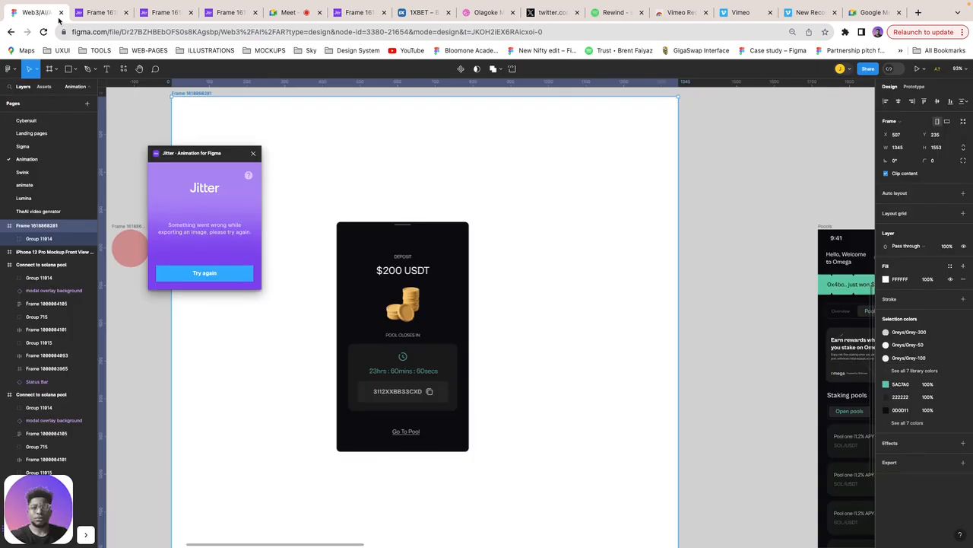
{"action": "scroll", "coordinate": [376, 256], "scroll_direction": "down", "scroll_amount": 5}
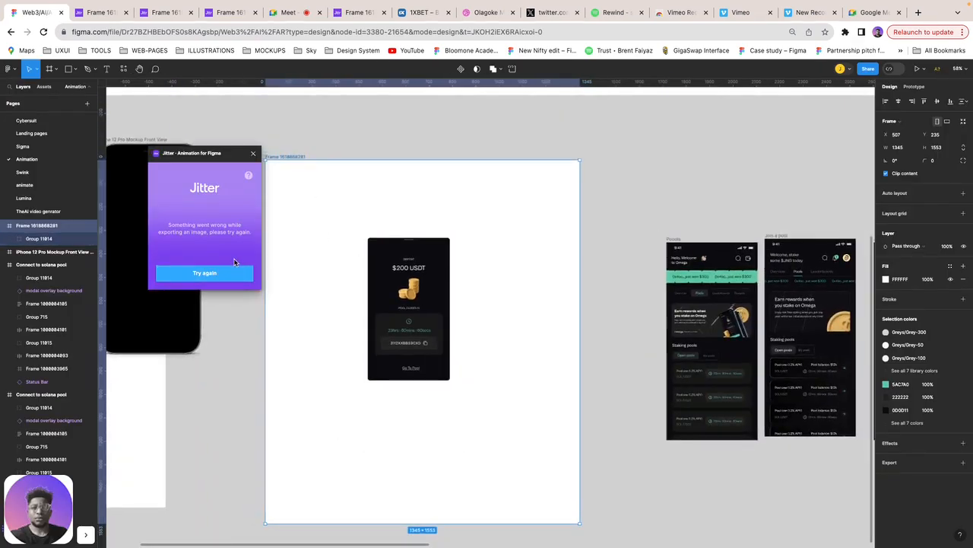
{"action": "left_click", "coordinate": [225, 280]}
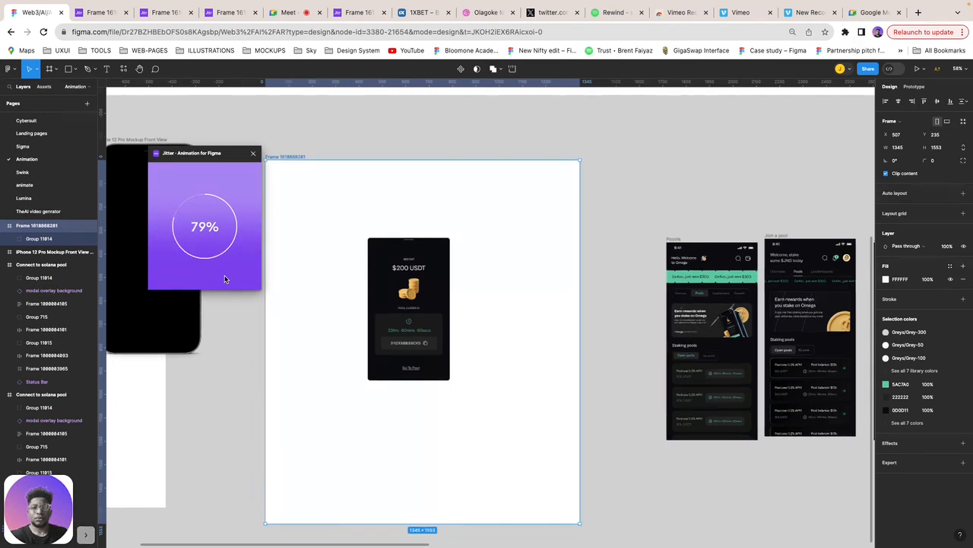
{"action": "left_click", "coordinate": [229, 270]}
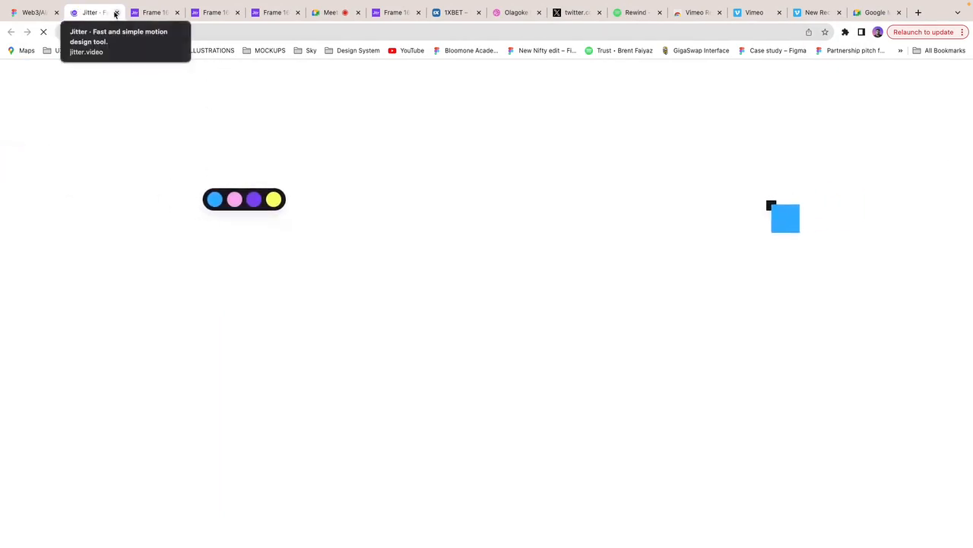
{"action": "key", "text": "super+w"}
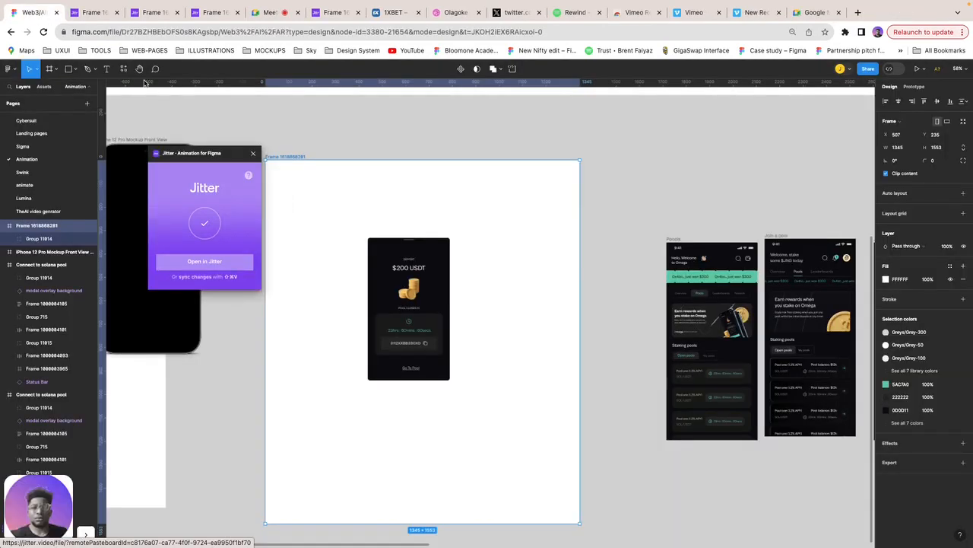
{"action": "left_click", "coordinate": [204, 261]}
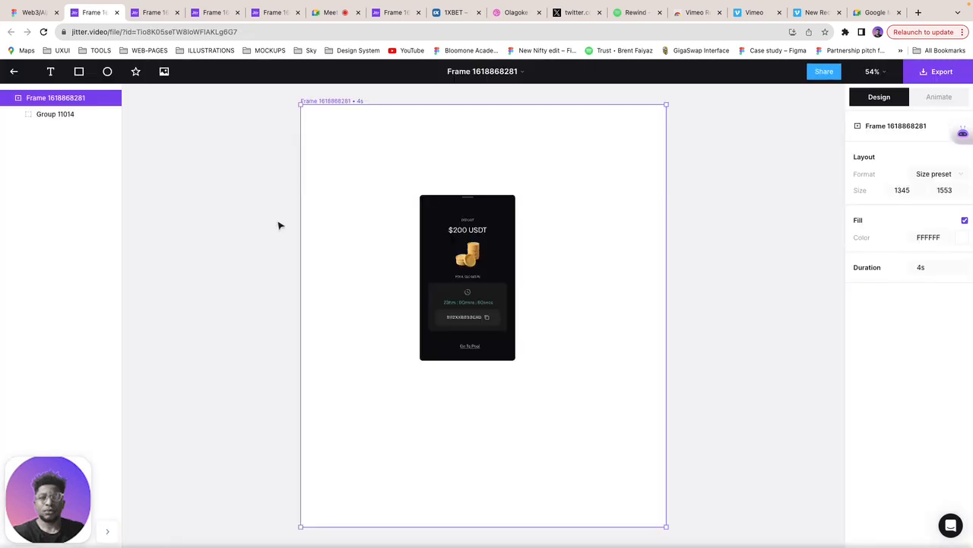
Step: Copy the deposit modal, Group 11014, from the new Jitter file and paste it into the phone mockup's animation file
{"action": "left_click", "coordinate": [500, 258]}
{"action": "right_click", "coordinate": [500, 259]}
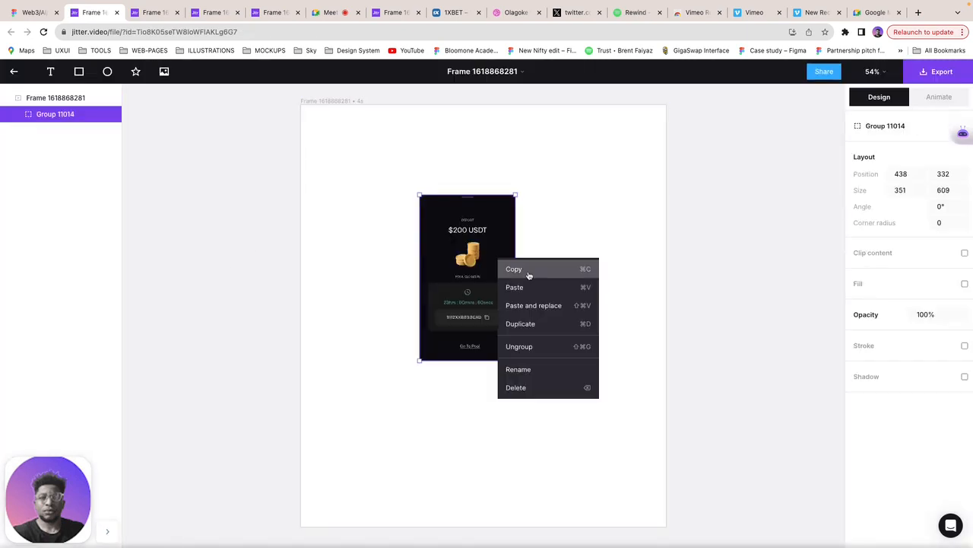
{"action": "left_click", "coordinate": [526, 274]}
{"action": "mouse_move", "coordinate": [62, 9]}
{"action": "left_click", "coordinate": [274, 39]}
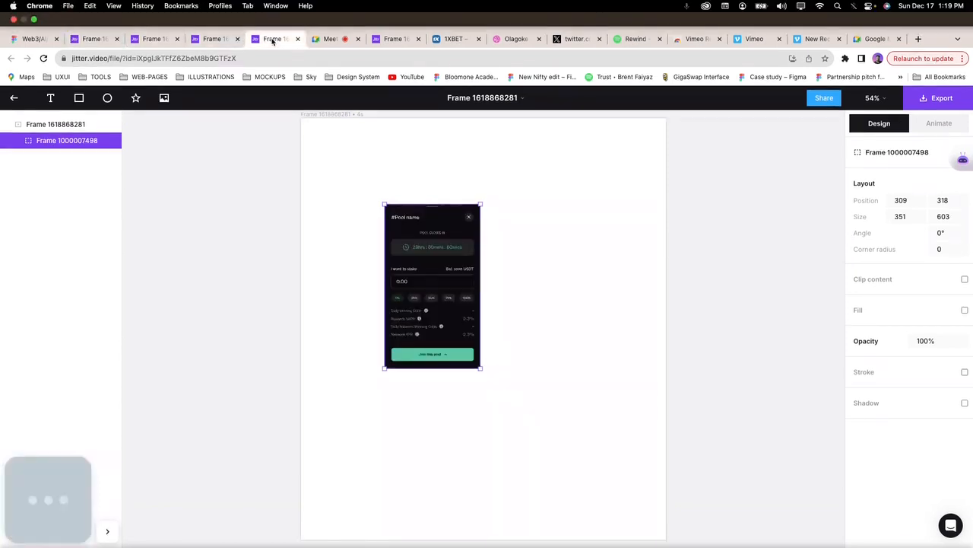
{"action": "left_click", "coordinate": [384, 12]}
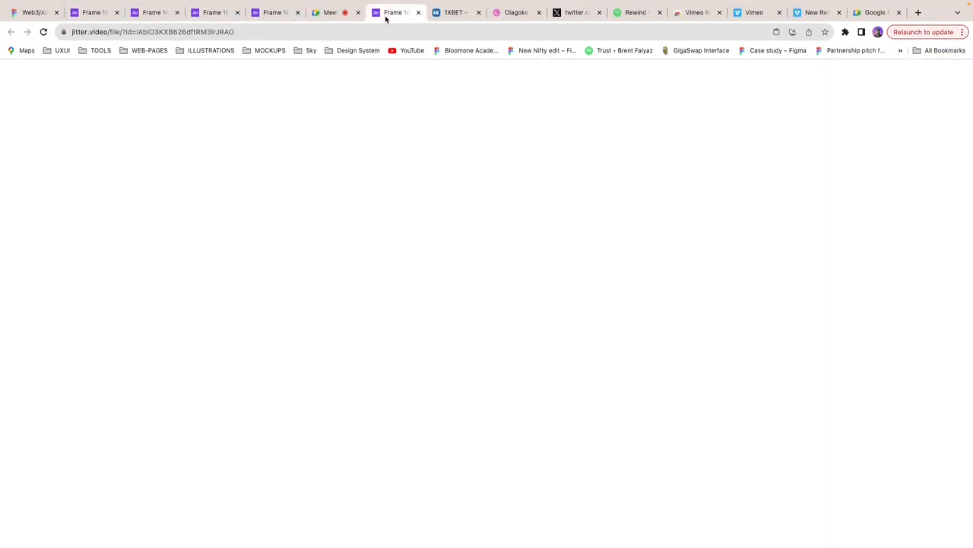
{"action": "left_click", "coordinate": [379, 241]}
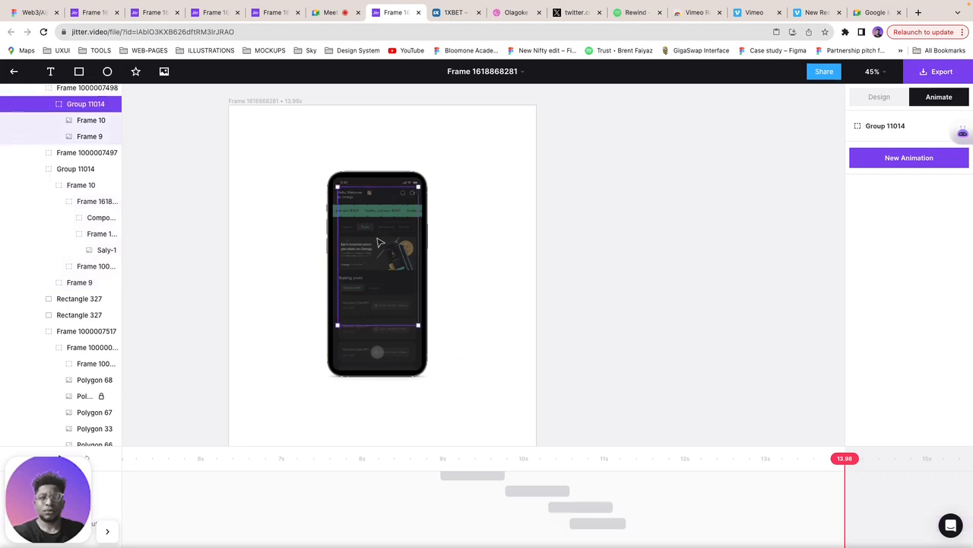
{"action": "left_click", "coordinate": [413, 366]}
{"action": "key", "text": "super+v"}
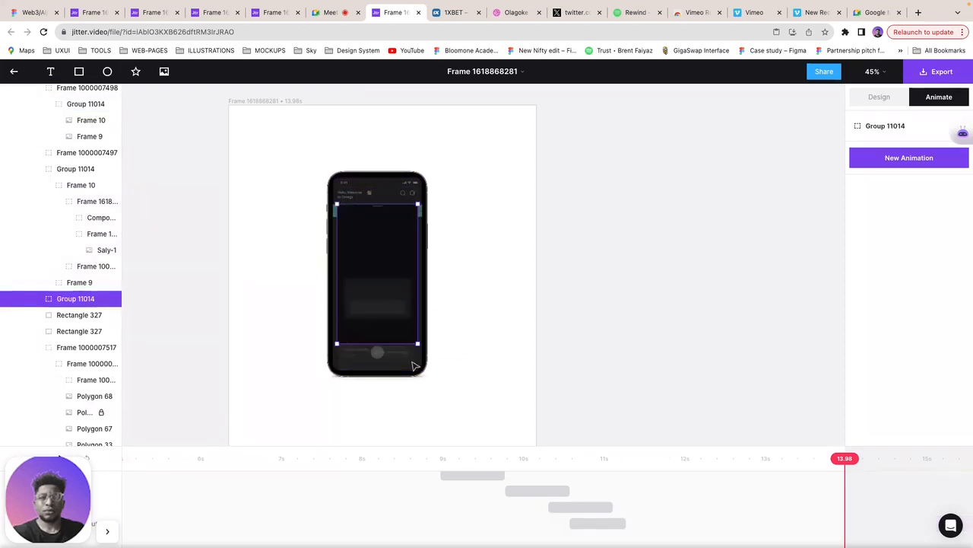
Step: Move the pasted $200 USDT modal down to sit within the lower part of the phone screen
{"action": "left_click_drag", "start_coordinate": [380, 272], "coordinate": [379, 293]}
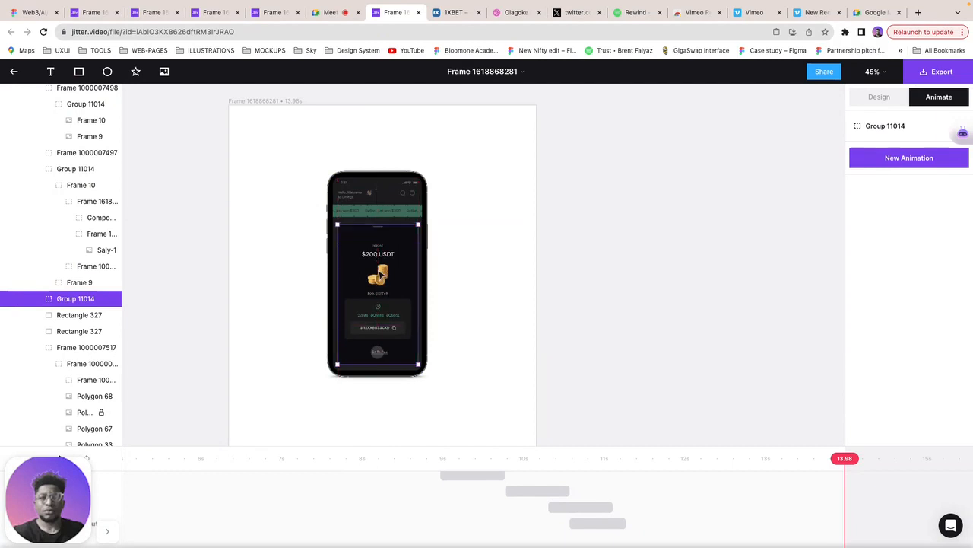
{"action": "left_click", "coordinate": [412, 237]}
{"action": "left_click", "coordinate": [417, 363]}
{"action": "left_click_drag", "start_coordinate": [378, 294], "coordinate": [377, 296]}
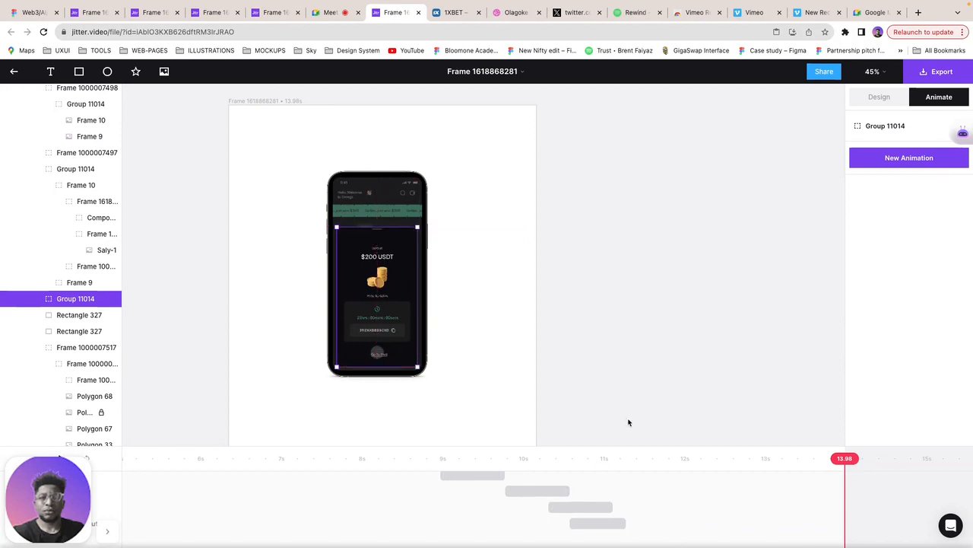
Step: Add a Slide in animation to the $200 USDT modal with its direction set to down
{"action": "left_click", "coordinate": [912, 158]}
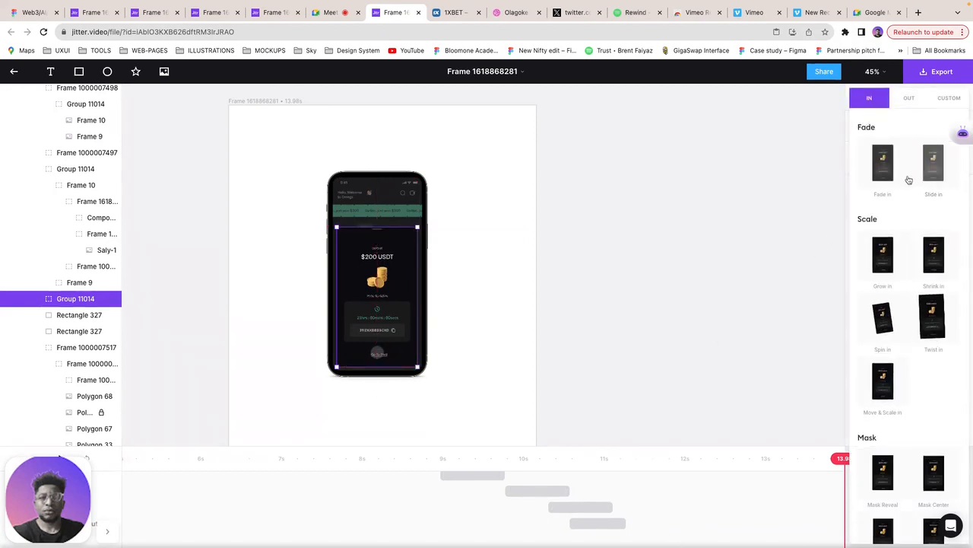
{"action": "left_click", "coordinate": [934, 162]}
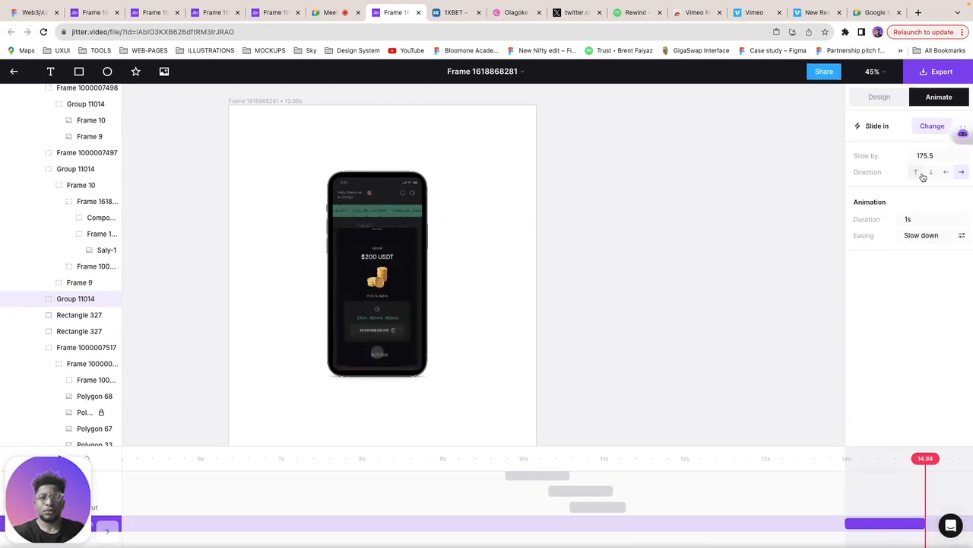
{"action": "left_click", "coordinate": [930, 175]}
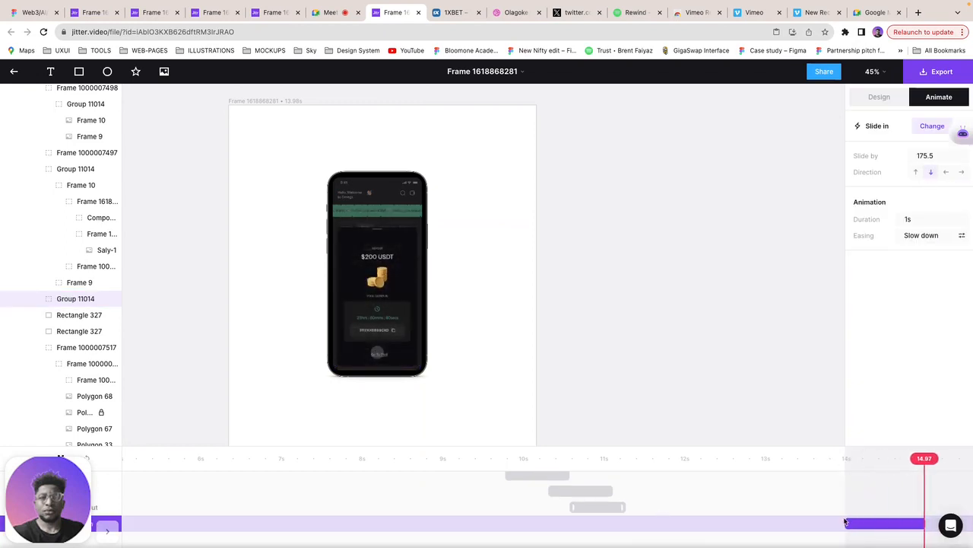
Step: Move the deposit modal's Slide in to start at about 11.3 s, shorten it to about 0.4 s, and preview it
{"action": "left_click_drag", "start_coordinate": [899, 531], "coordinate": [637, 523]}
{"action": "left_click", "coordinate": [558, 470]}
{"action": "key", "text": "space"}
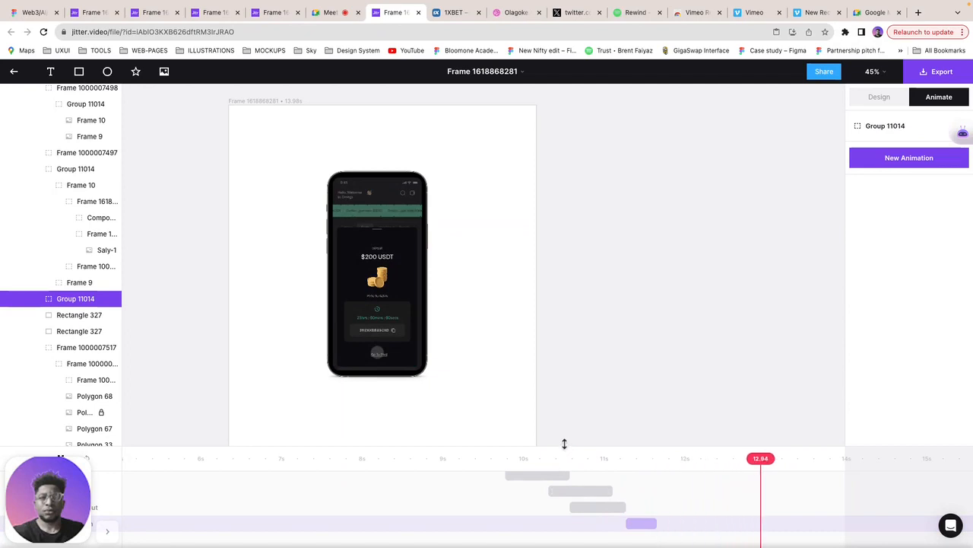
Step: Move the $200 USDT deposit modal's Slide in earlier to start at about 10.9 s and preview the transition
{"action": "left_click", "coordinate": [565, 461]}
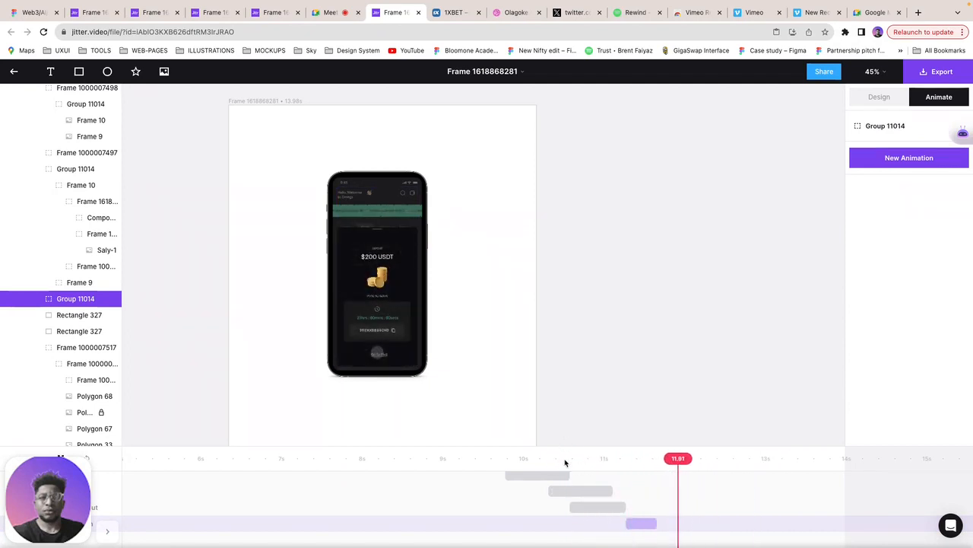
{"action": "left_click", "coordinate": [613, 524]}
{"action": "left_click_drag", "start_coordinate": [638, 523], "coordinate": [608, 523]}
{"action": "left_click", "coordinate": [557, 466]}
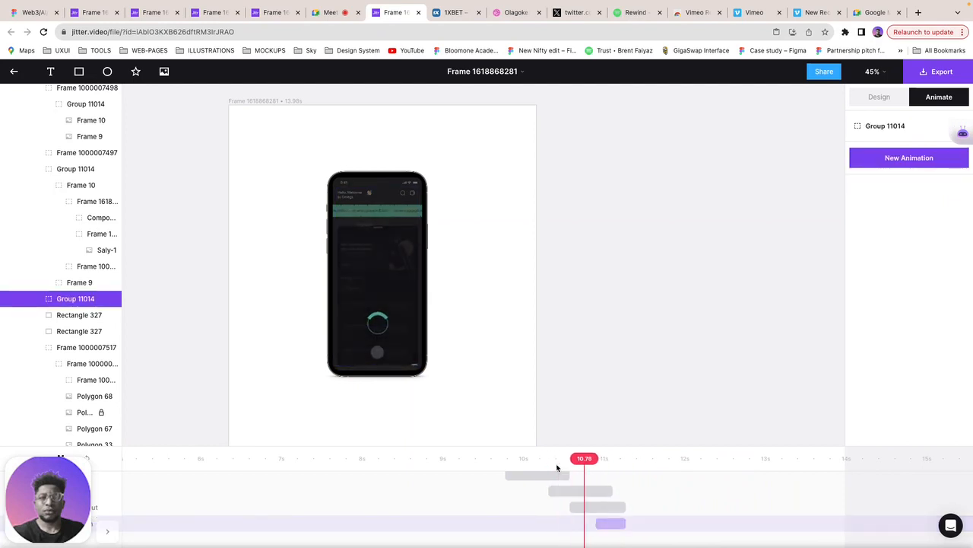
{"action": "scroll", "coordinate": [418, 459], "scroll_direction": "right", "scroll_amount": 4}
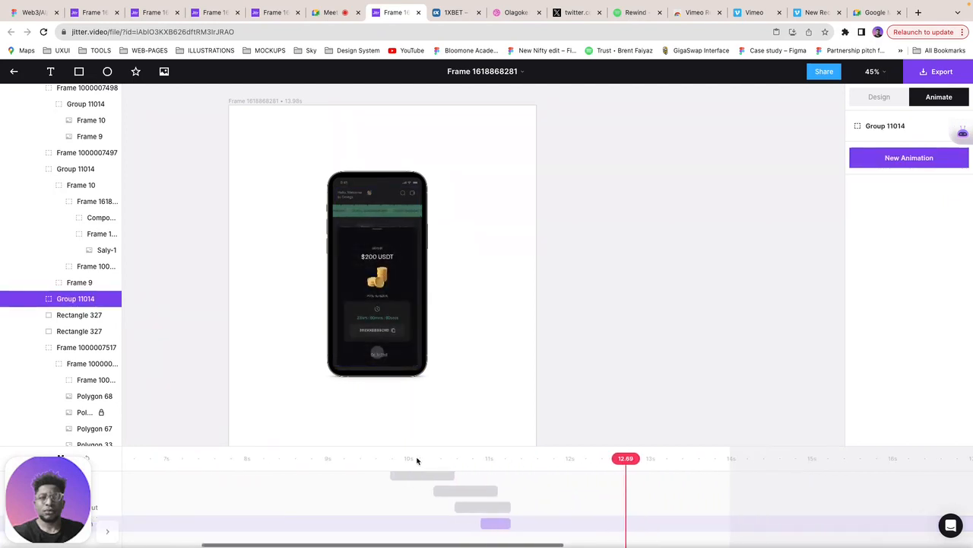
Step: Expand the deposit modal's Group 11014 through Frame 10 to its Go to pool text and inner content frame layers
{"action": "left_click", "coordinate": [387, 266]}
{"action": "left_click", "coordinate": [389, 250]}
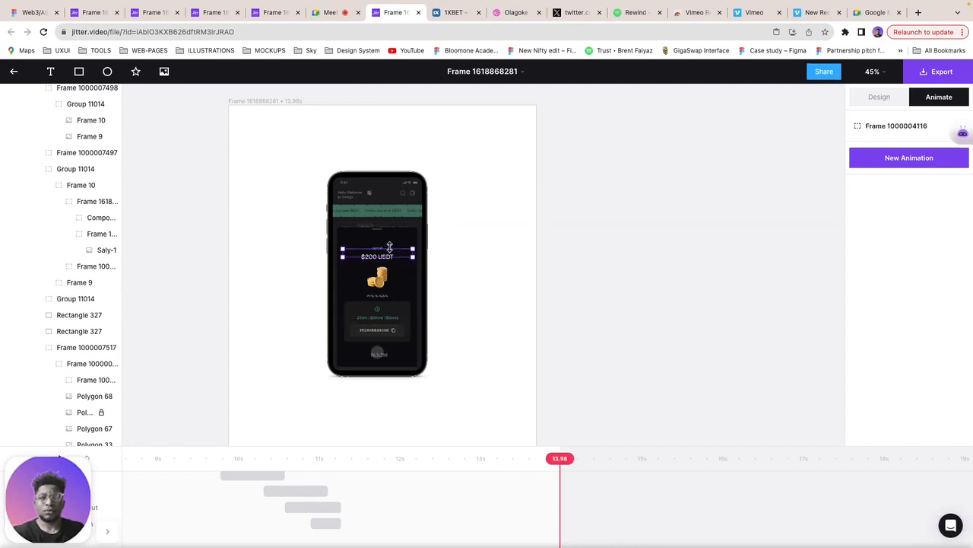
{"action": "left_click", "coordinate": [401, 358]}
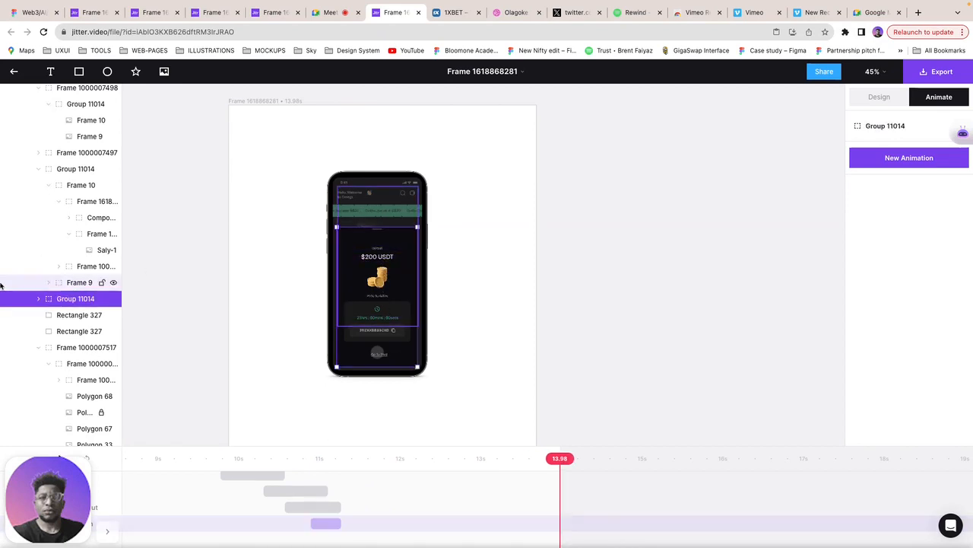
{"action": "left_click", "coordinate": [87, 318]}
{"action": "left_click", "coordinate": [75, 332]}
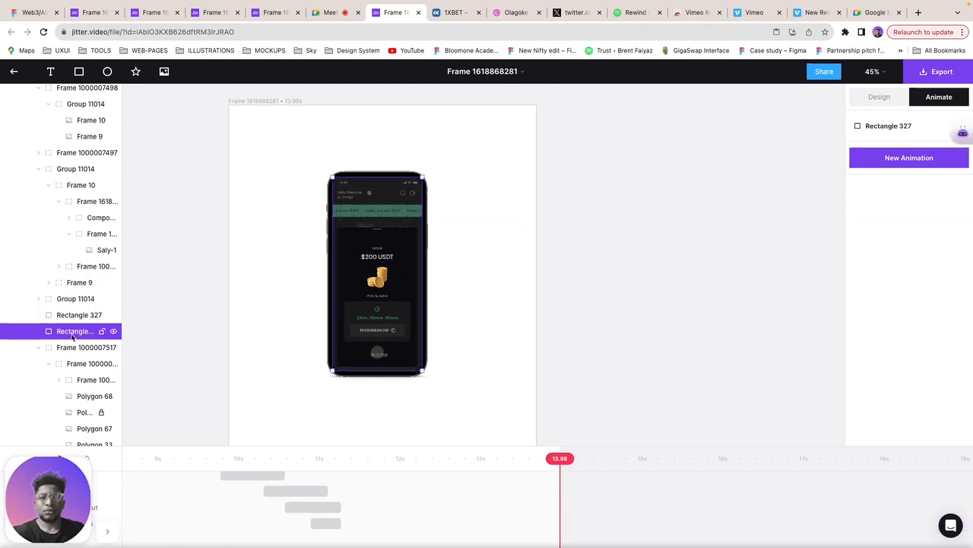
{"action": "left_click", "coordinate": [74, 298]}
{"action": "left_click", "coordinate": [39, 298]}
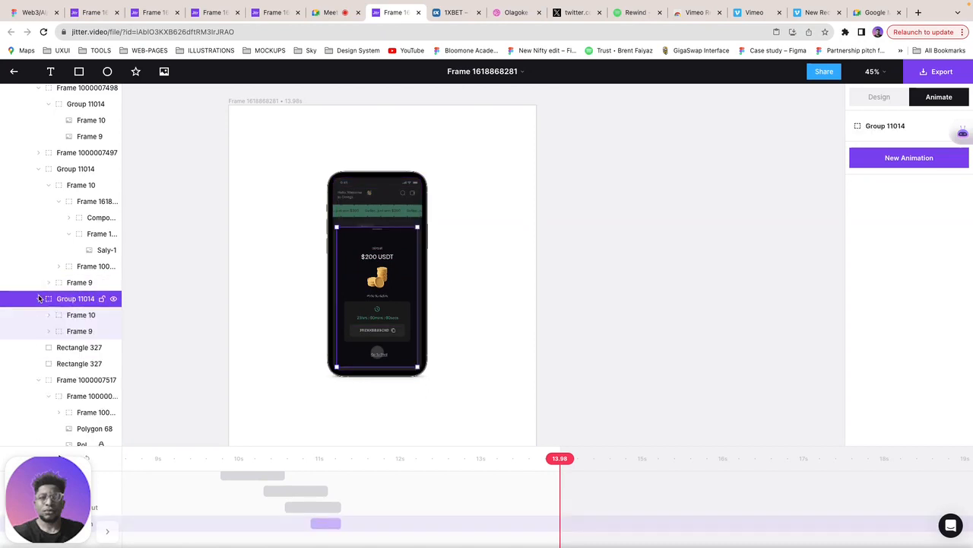
{"action": "left_click", "coordinate": [77, 316]}
{"action": "left_click", "coordinate": [48, 315]}
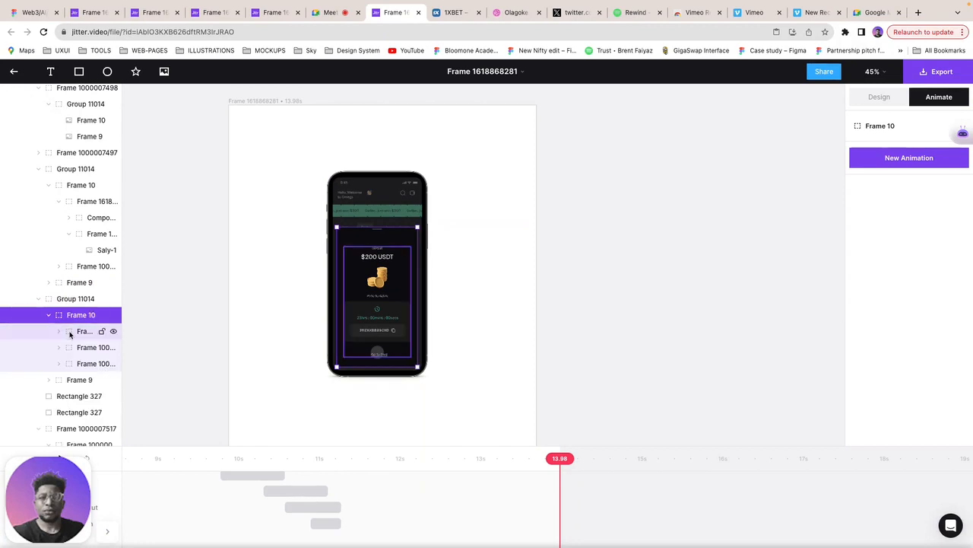
{"action": "left_click", "coordinate": [66, 332]}
{"action": "left_click", "coordinate": [59, 332]}
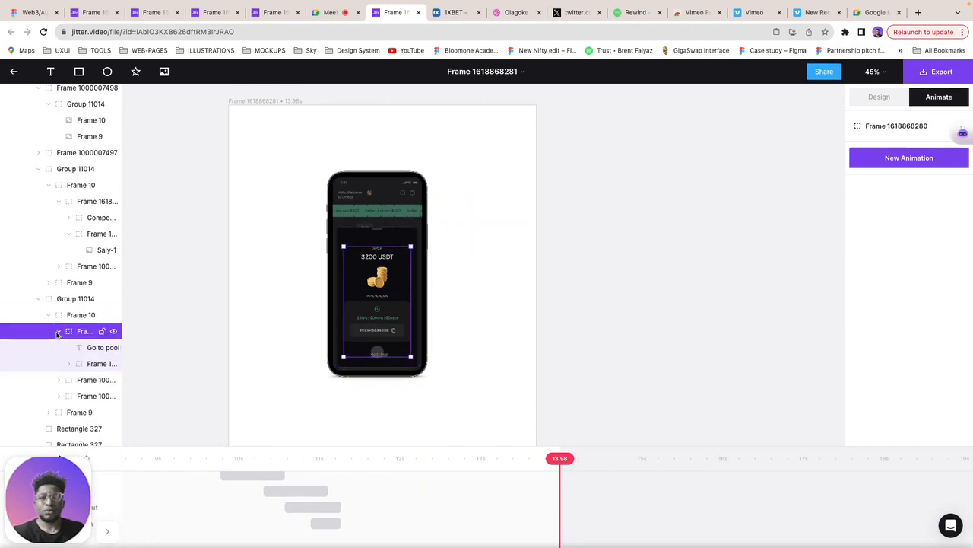
{"action": "left_click", "coordinate": [72, 348]}
{"action": "left_click", "coordinate": [68, 364]}
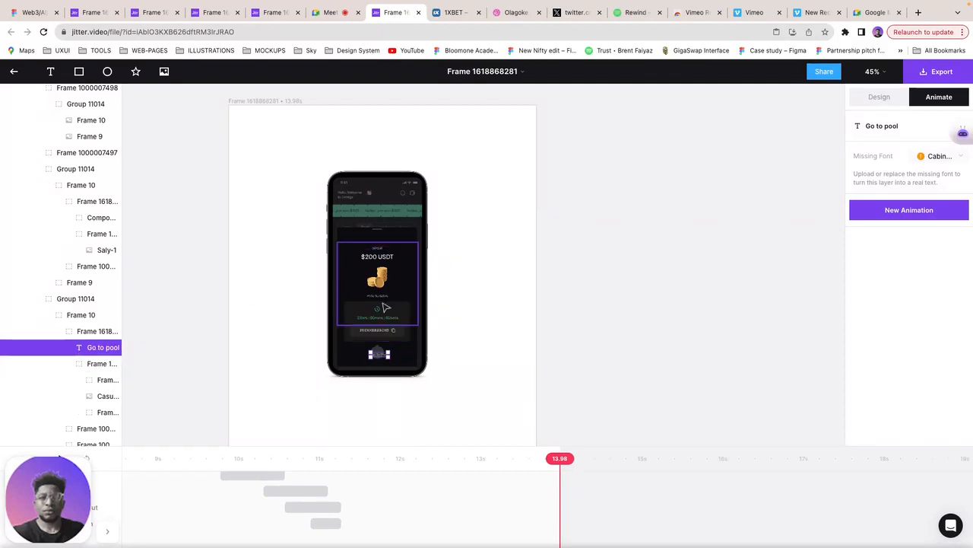
{"action": "left_click", "coordinate": [399, 337]}
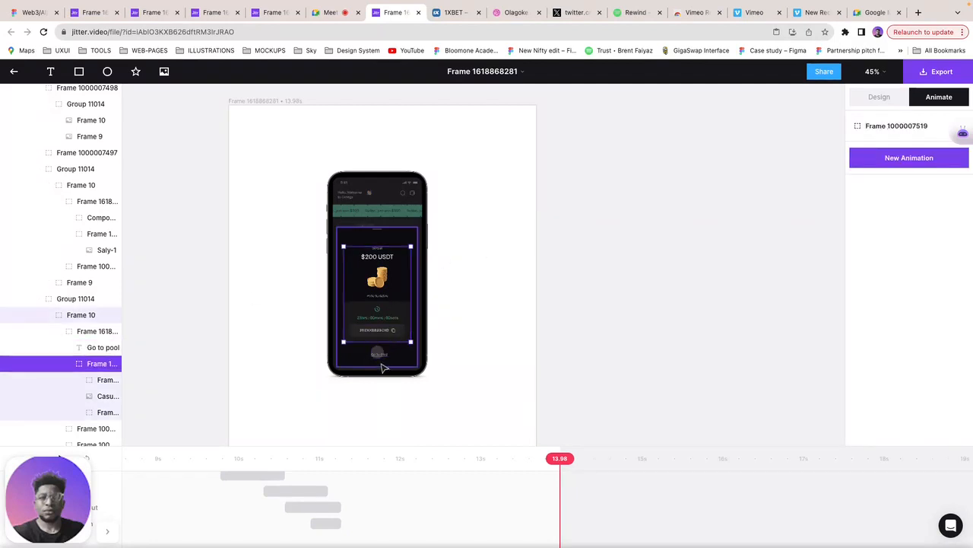
{"action": "left_click", "coordinate": [388, 361], "text": "shift"}
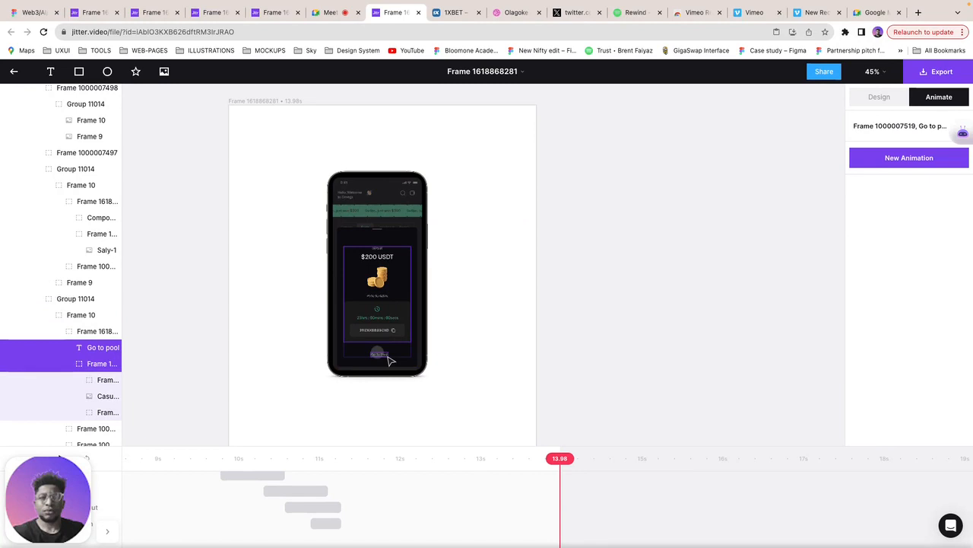
{"action": "left_click", "coordinate": [889, 156]}
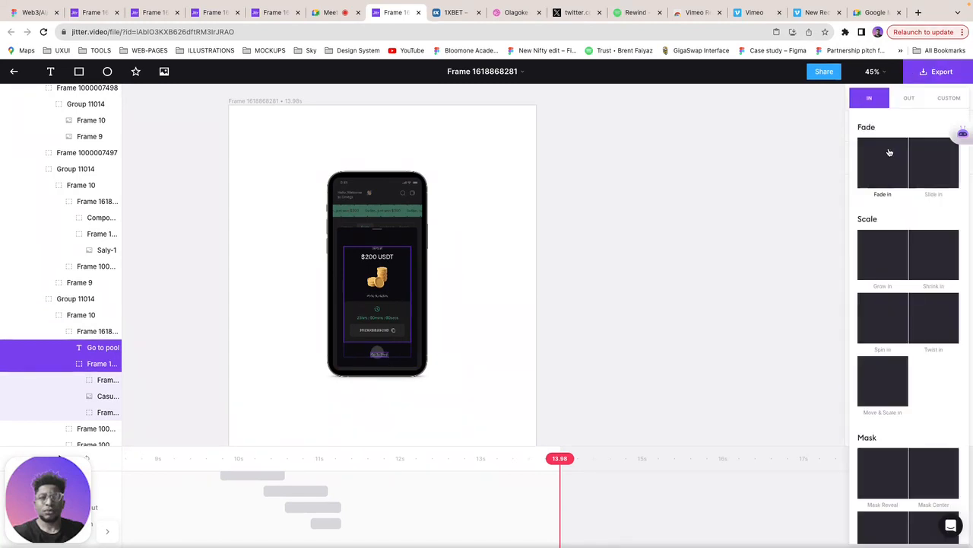
{"action": "left_click", "coordinate": [929, 165]}
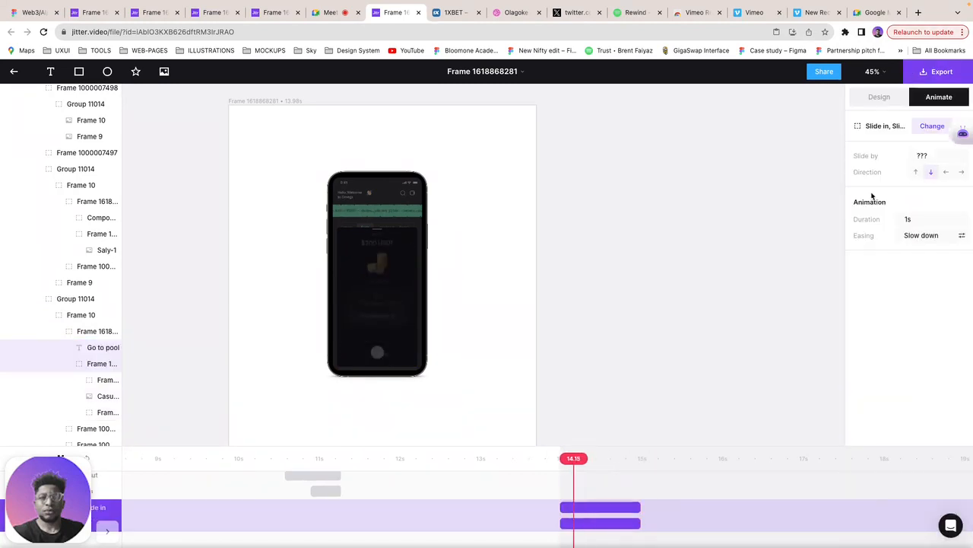
Step: Move the content frame and Go to pool Slide ins to about 11 s, shorten them to about 0.3 s, and preview them
{"action": "left_click_drag", "start_coordinate": [611, 508], "coordinate": [342, 506]}
{"action": "left_click", "coordinate": [280, 473]}
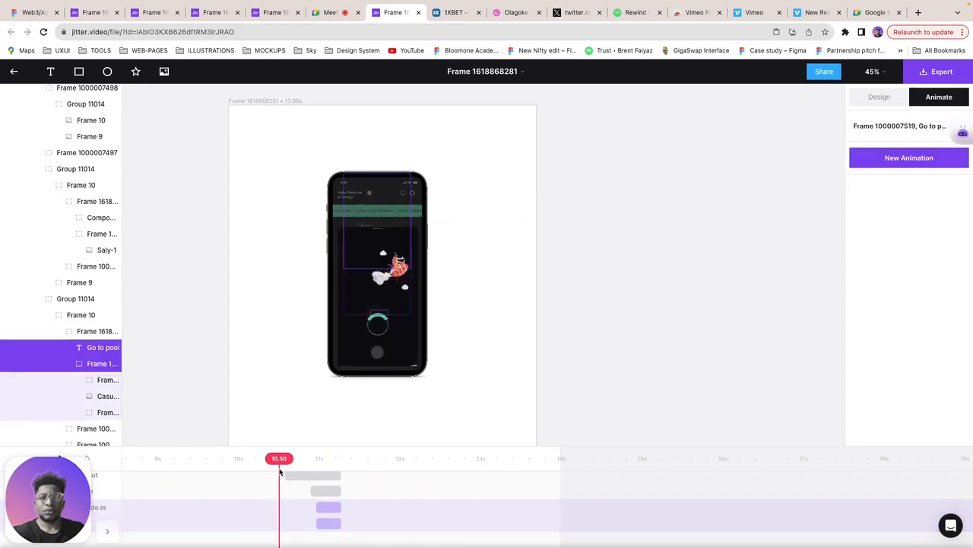
{"action": "key", "text": "space"}
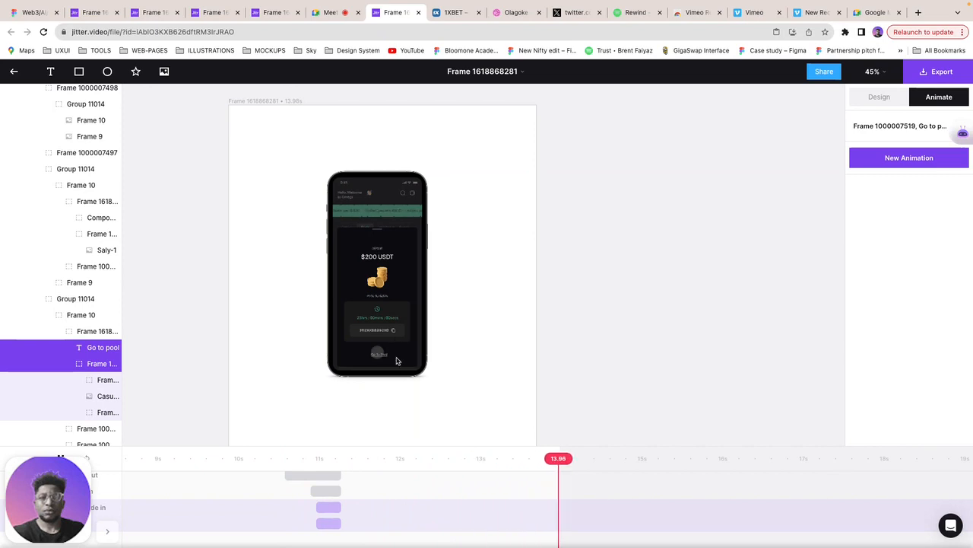
Step: Look for the coins image on the deposit modal and within Group 11014's nested layers
{"action": "left_click", "coordinate": [413, 279]}
{"action": "double_click", "coordinate": [386, 283]}
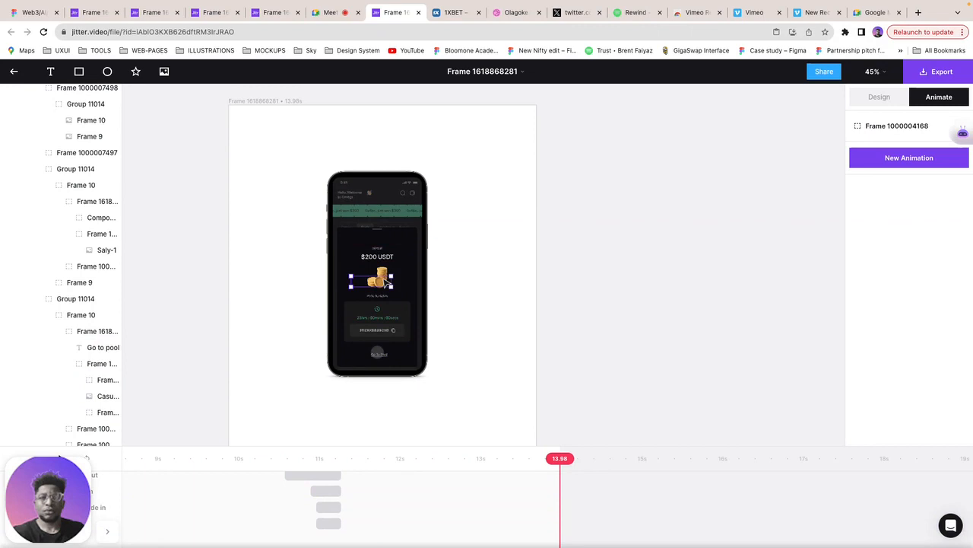
{"action": "left_click", "coordinate": [389, 256]}
{"action": "left_click", "coordinate": [389, 278]}
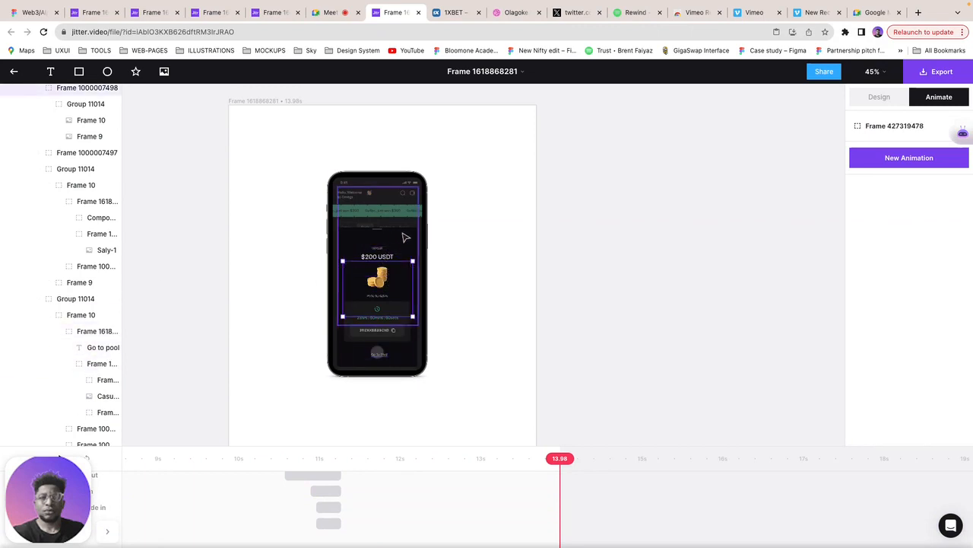
{"action": "left_click", "coordinate": [76, 299]}
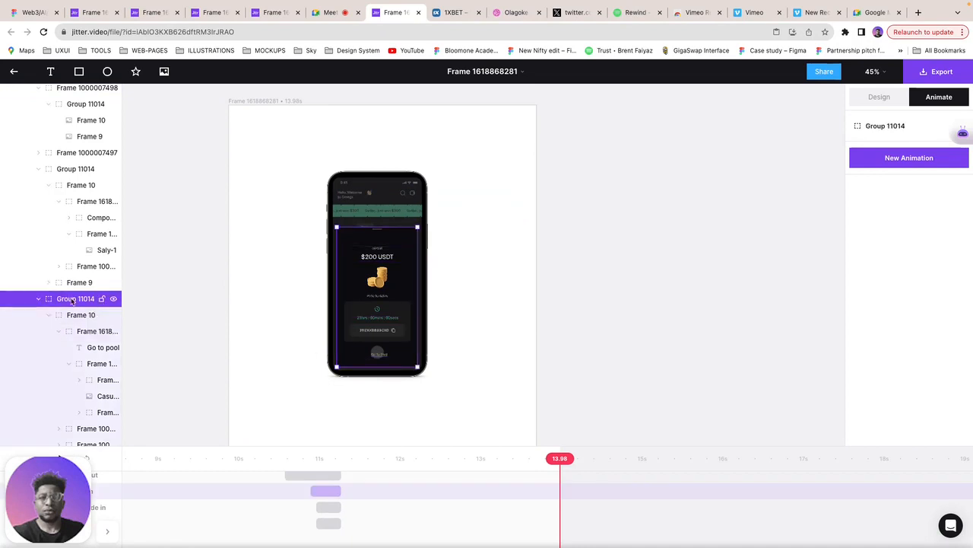
{"action": "left_click", "coordinate": [42, 299]}
{"action": "left_click", "coordinate": [42, 300]}
{"action": "left_click", "coordinate": [48, 315]}
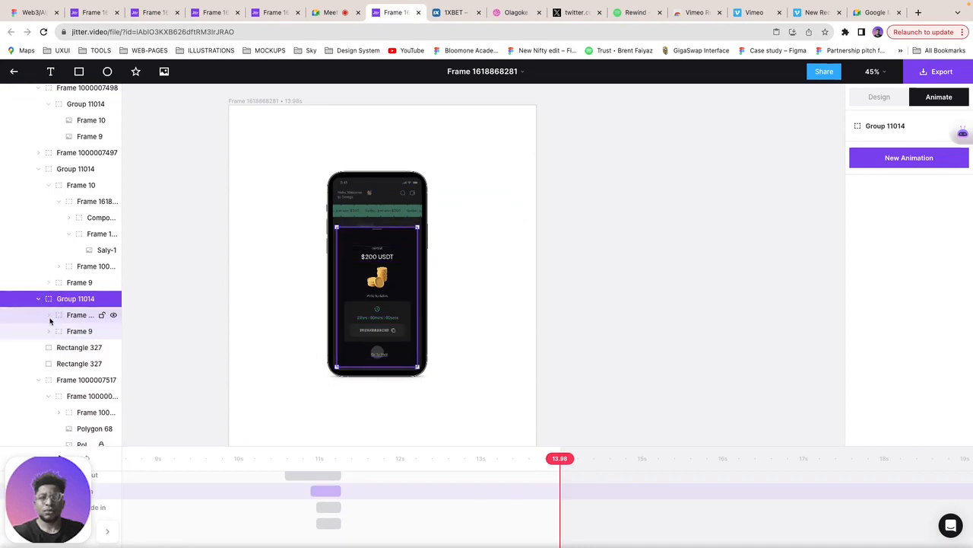
{"action": "left_click", "coordinate": [49, 315]}
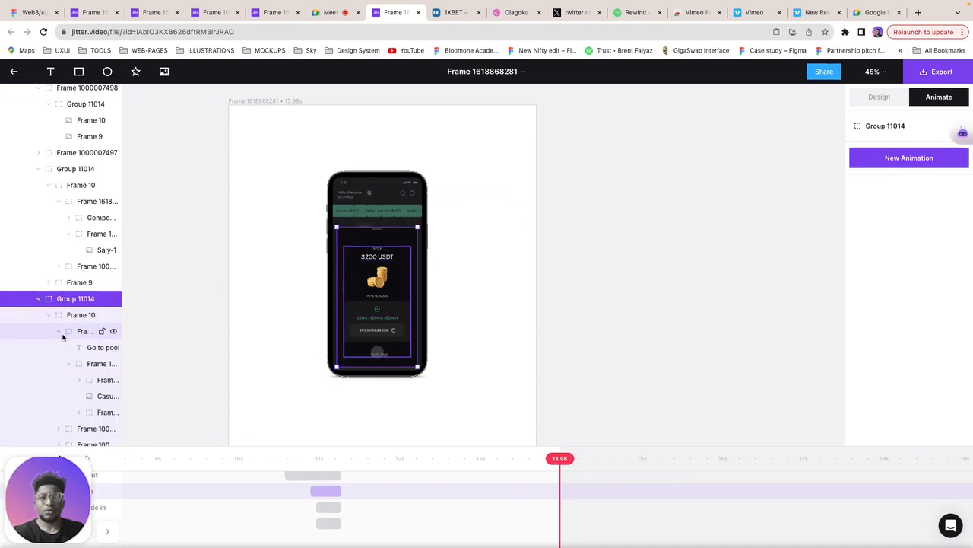
Step: Add a Slide in animation to the coins image, Casual life 3D - 116, with Bounce easing and its direction set to down
{"action": "left_click", "coordinate": [77, 396]}
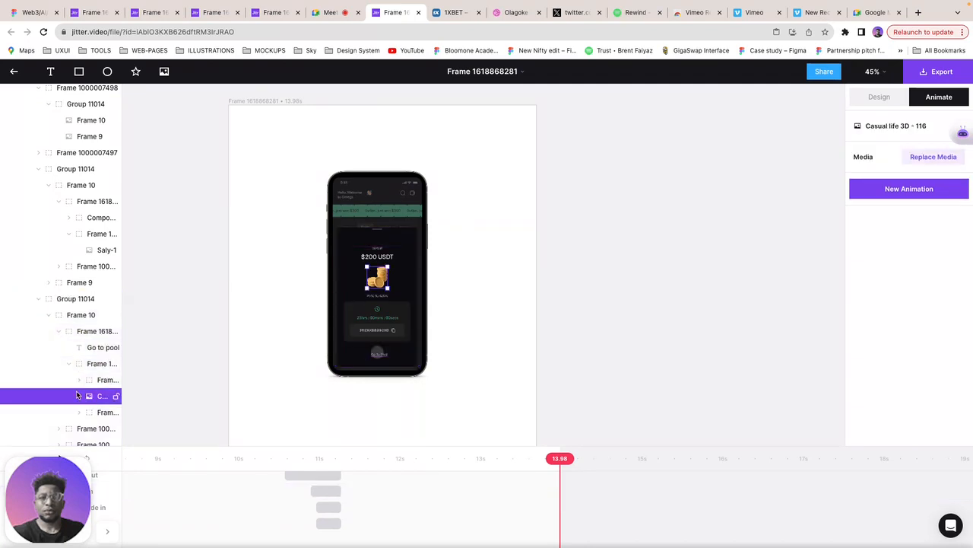
{"action": "left_click", "coordinate": [908, 189]}
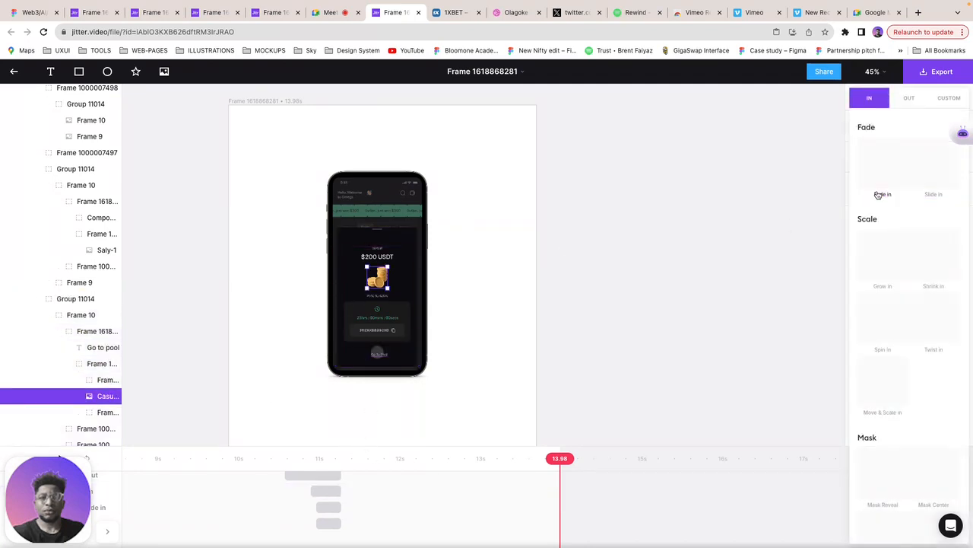
{"action": "left_click", "coordinate": [943, 99]}
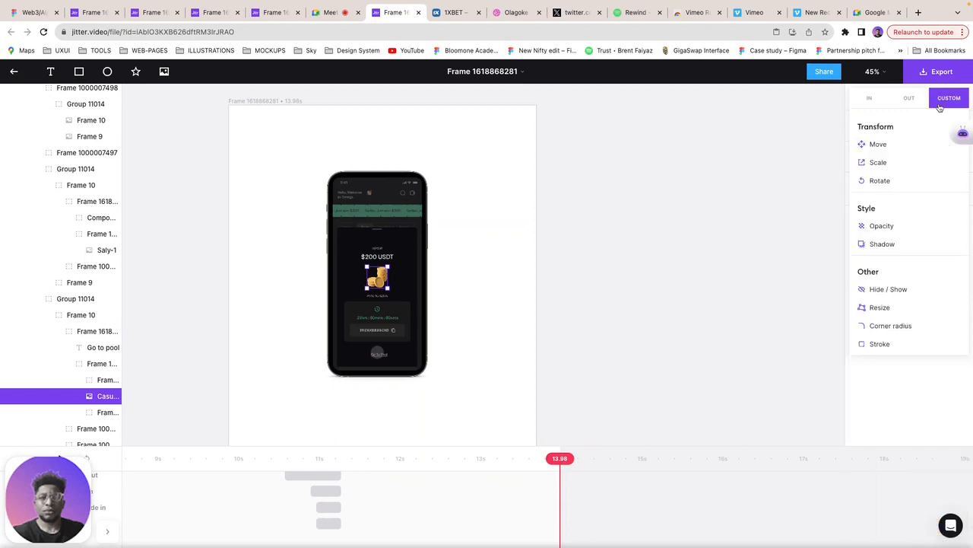
{"action": "left_click", "coordinate": [870, 98]}
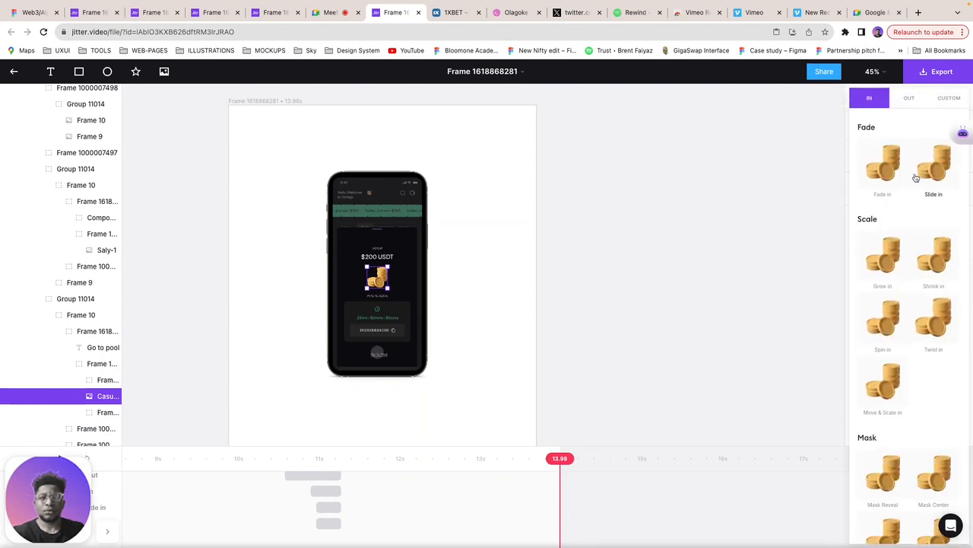
{"action": "left_click", "coordinate": [932, 325]}
{"action": "left_click", "coordinate": [923, 235]}
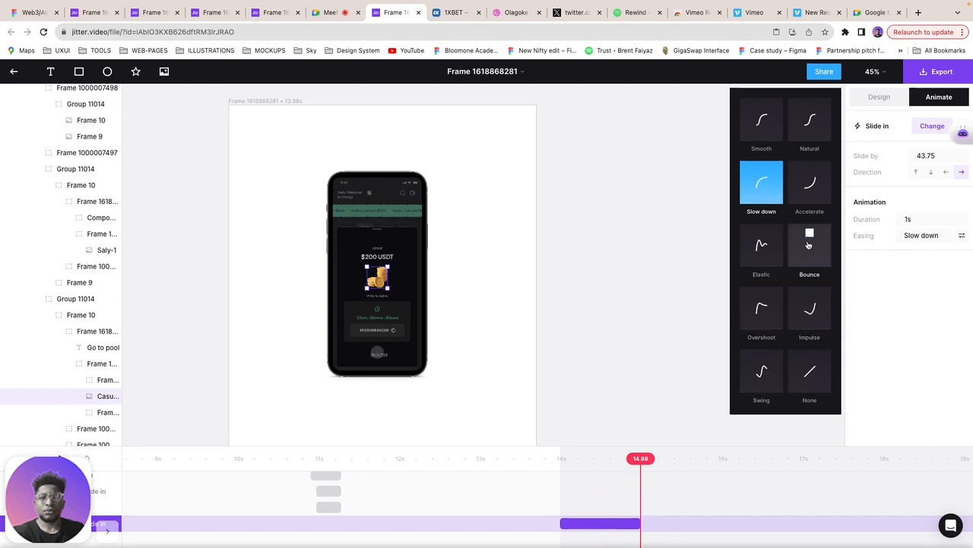
{"action": "left_click", "coordinate": [808, 245]}
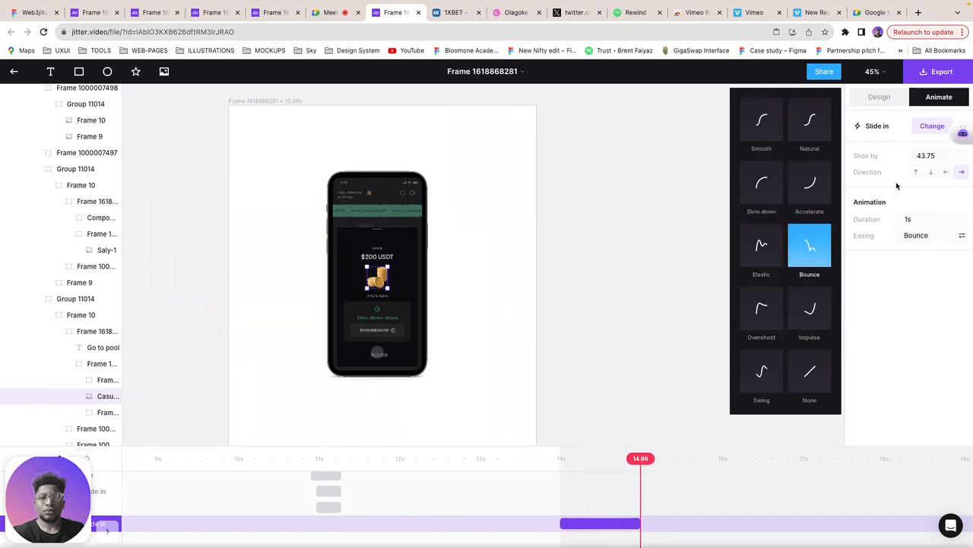
{"action": "left_click", "coordinate": [930, 172]}
Step: Shorten the coins' Slide in to 0.31 s and position it to start at about 11.1 s, previewing the timing
{"action": "left_click_drag", "start_coordinate": [585, 522], "coordinate": [354, 523]}
{"action": "left_click", "coordinate": [274, 469]}
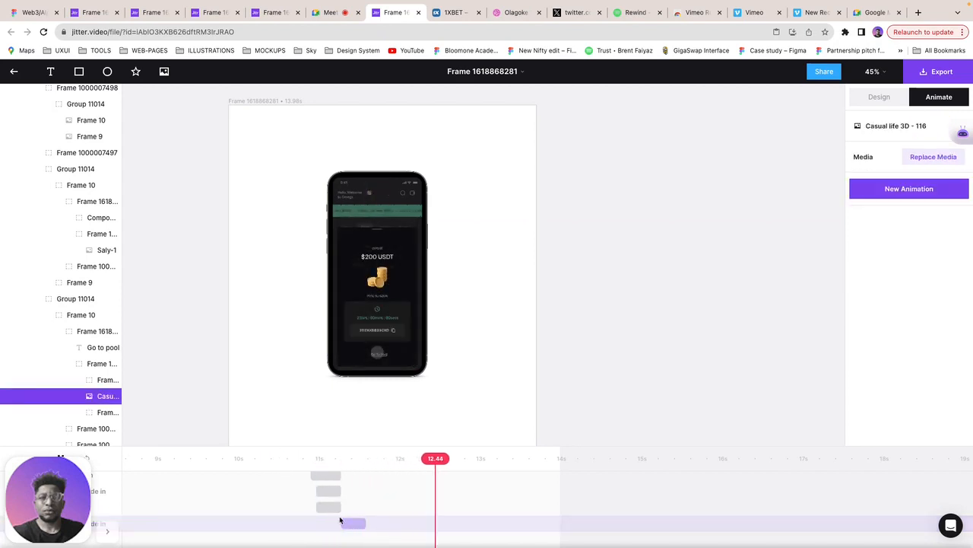
{"action": "left_click_drag", "start_coordinate": [354, 523], "coordinate": [364, 525]}
{"action": "left_click", "coordinate": [316, 467]}
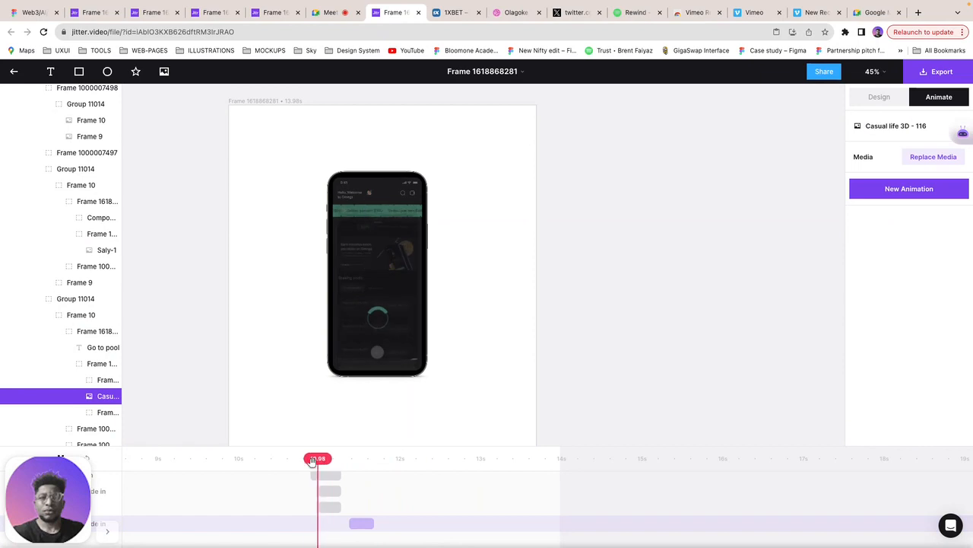
{"action": "left_click_drag", "start_coordinate": [357, 522], "coordinate": [337, 522]}
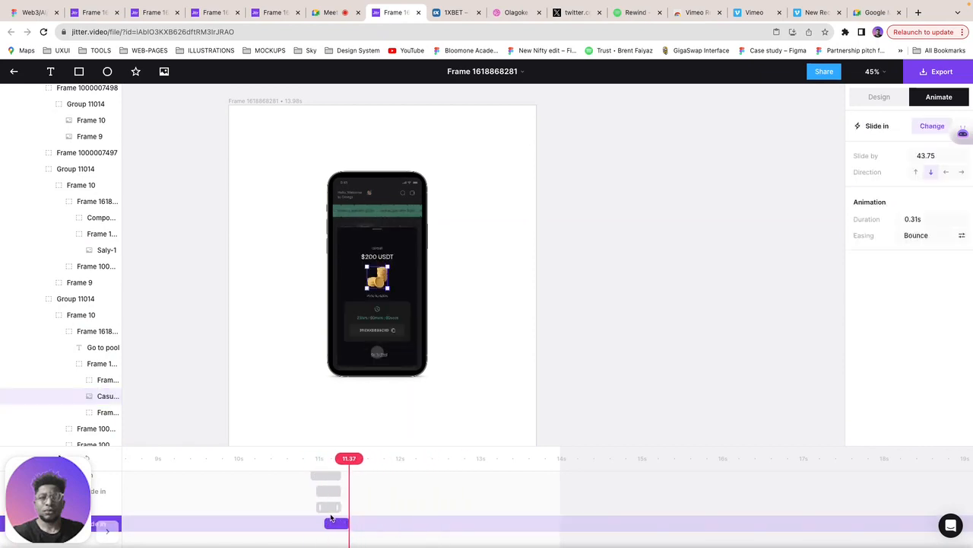
Step: Play the whole phone mockup animation from near the beginning to review the sequence
{"action": "scroll", "coordinate": [172, 463], "scroll_direction": "left", "scroll_amount": 9}
{"action": "left_click", "coordinate": [133, 458]}
{"action": "key", "text": "space"}
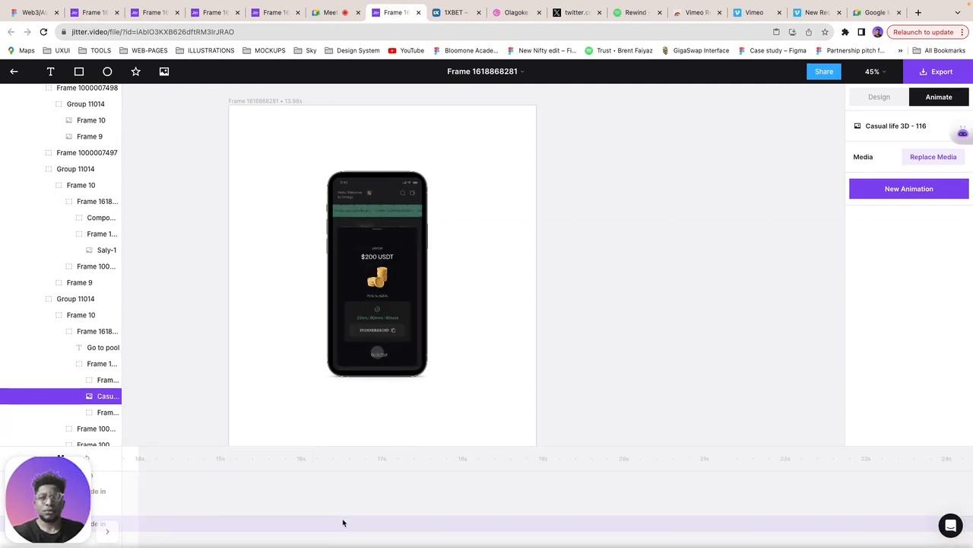
{"action": "scroll", "coordinate": [343, 522], "scroll_direction": "left", "scroll_amount": 6}
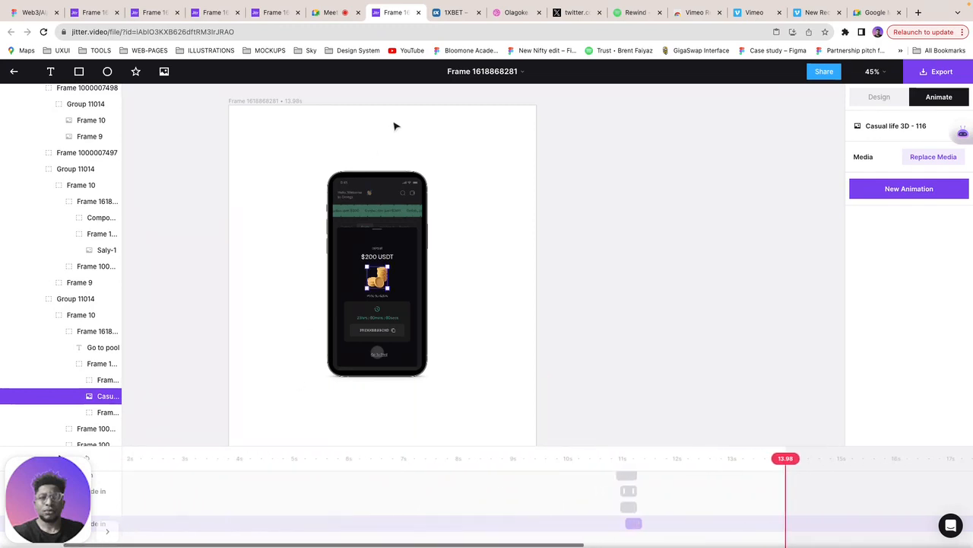
{"action": "scroll", "coordinate": [425, 243], "scroll_direction": "down", "scroll_amount": 3}
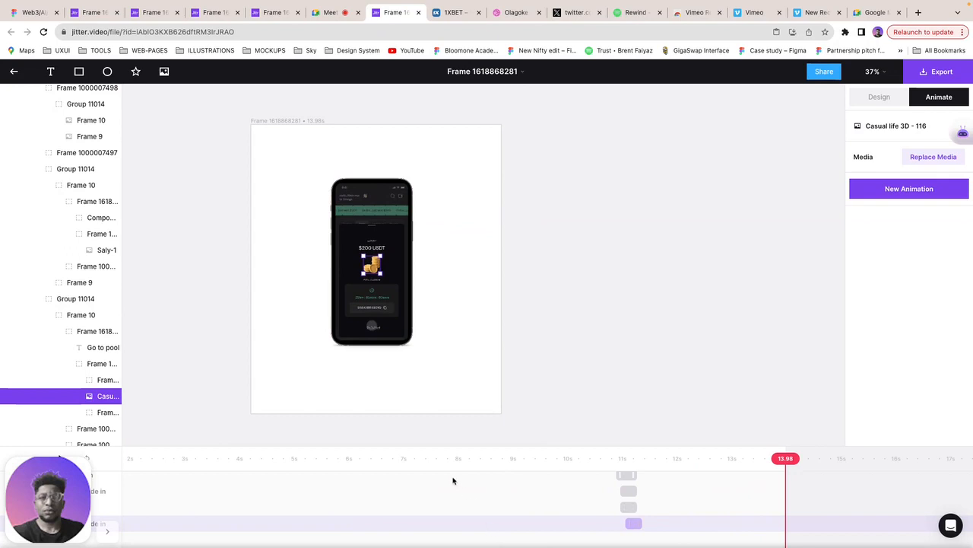
{"action": "left_click", "coordinate": [287, 122]}
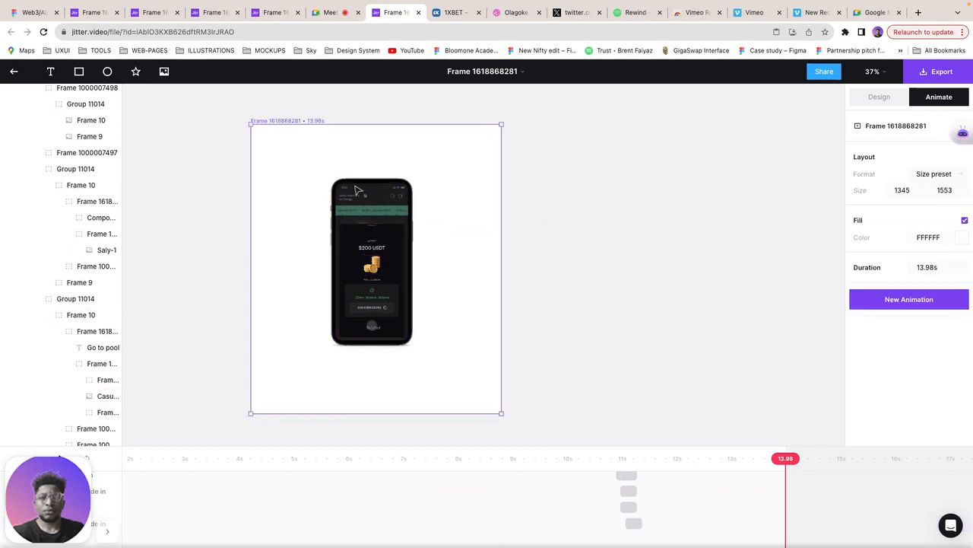
{"action": "left_click", "coordinate": [930, 79]}
{"action": "left_click", "coordinate": [902, 131]}
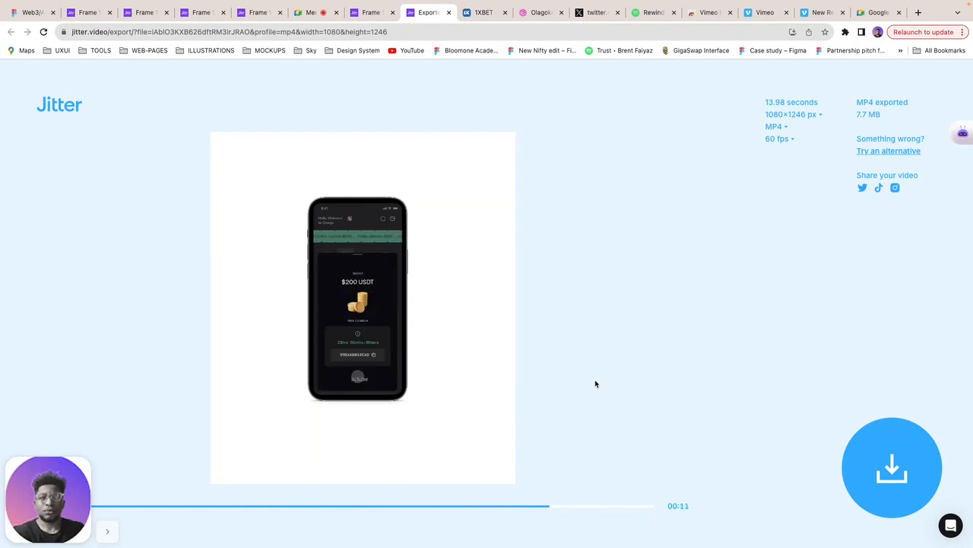
{"action": "left_click", "coordinate": [865, 463]}
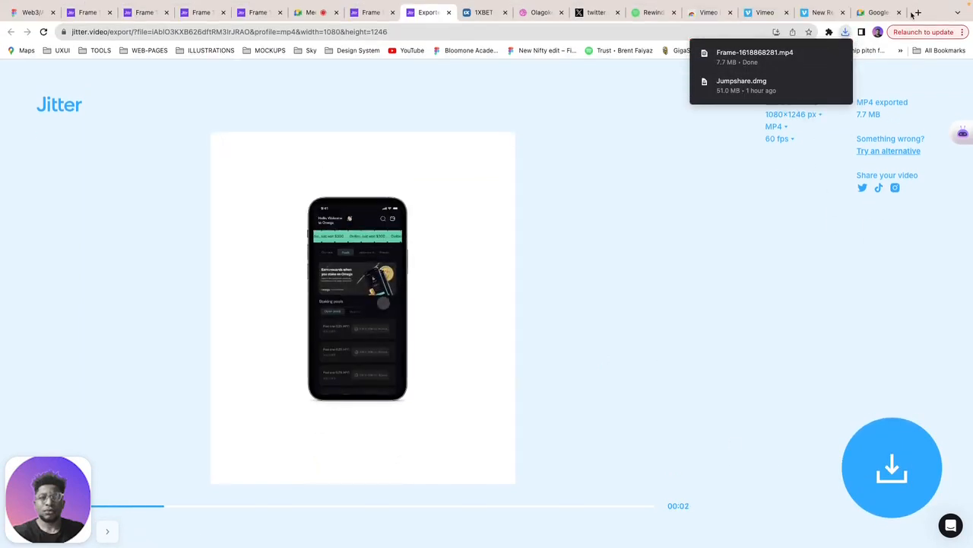
Step: Close every open browser tab except the Google Meet call
{"action": "left_click", "coordinate": [42, 13]}
{"action": "left_click", "coordinate": [53, 13]}
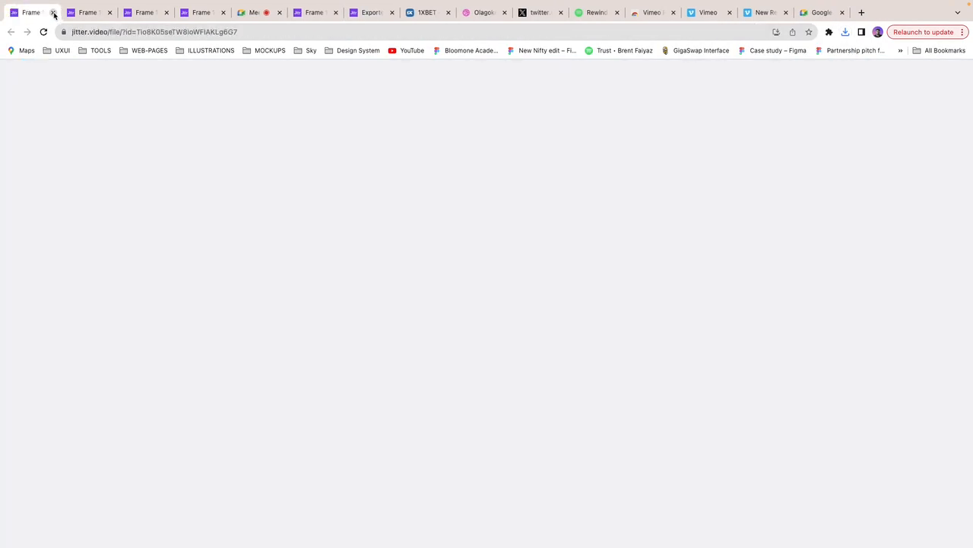
{"action": "left_click", "coordinate": [54, 13]}
{"action": "left_click", "coordinate": [53, 13]}
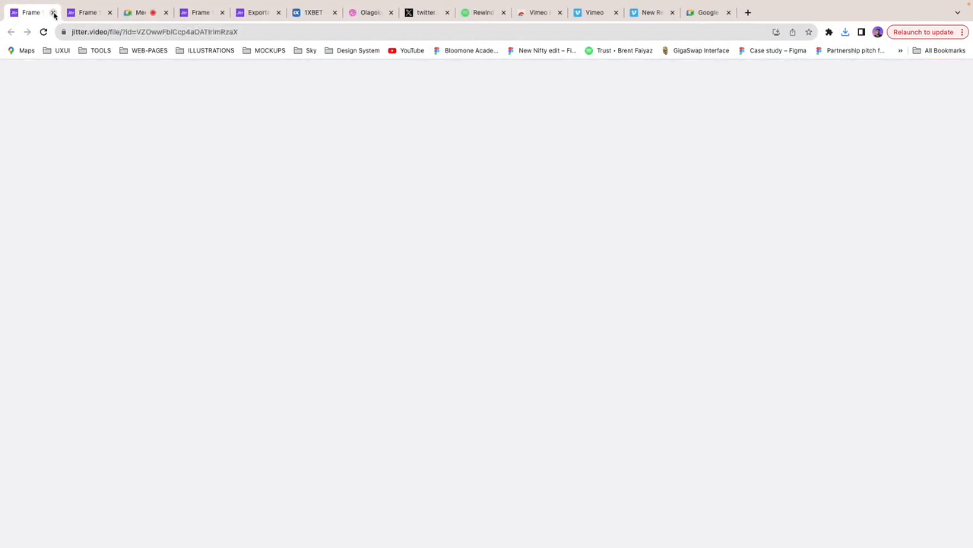
{"action": "left_click", "coordinate": [53, 13]}
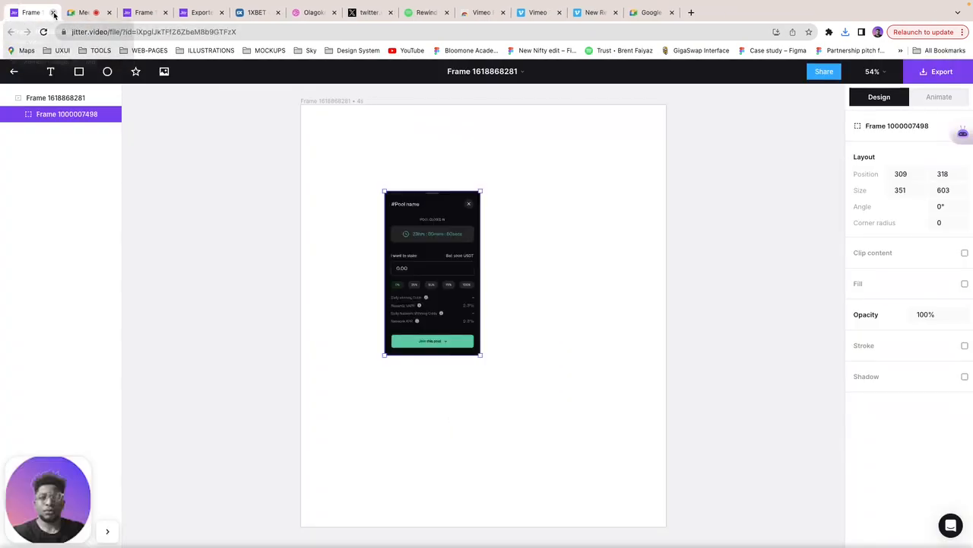
{"action": "left_click", "coordinate": [53, 13]}
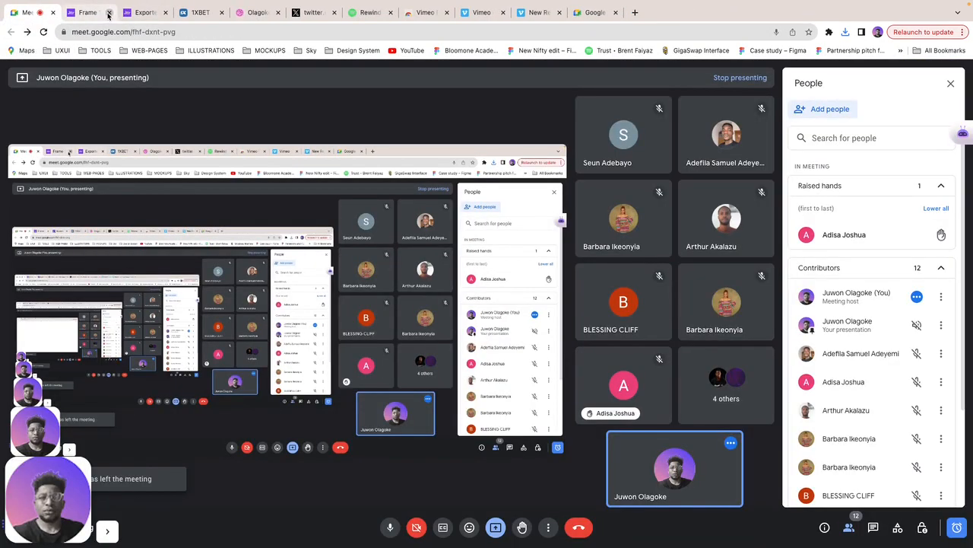
{"action": "left_click", "coordinate": [108, 13]}
{"action": "left_click", "coordinate": [109, 13]}
{"action": "left_click", "coordinate": [109, 13]}
{"action": "left_click", "coordinate": [109, 13]}
{"action": "left_click", "coordinate": [109, 13]}
{"action": "left_click", "coordinate": [109, 13]}
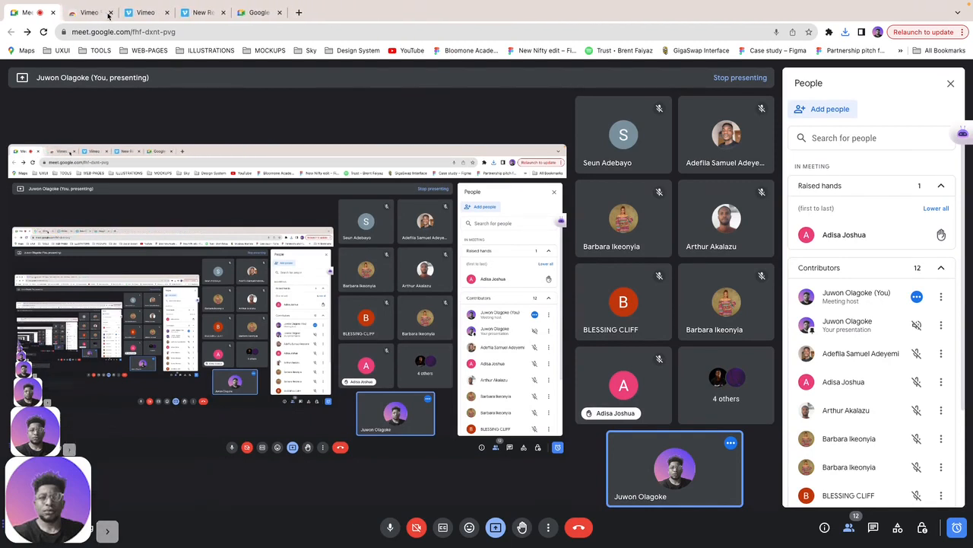
{"action": "left_click", "coordinate": [109, 13]}
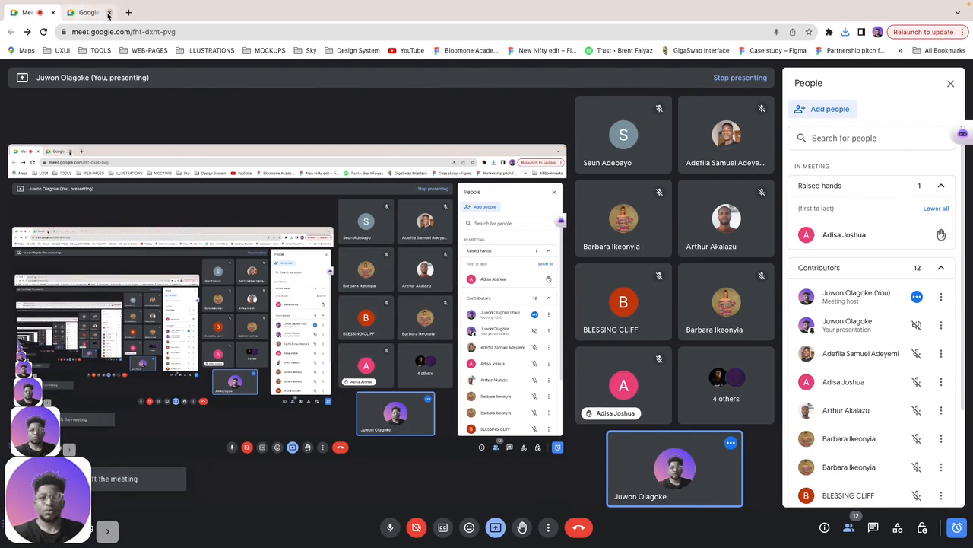
{"action": "left_click", "coordinate": [109, 13]}
Step: Open CapCut in a new browser tab and create a new video project with a blank canvas
{"action": "left_click", "coordinate": [138, 13]}
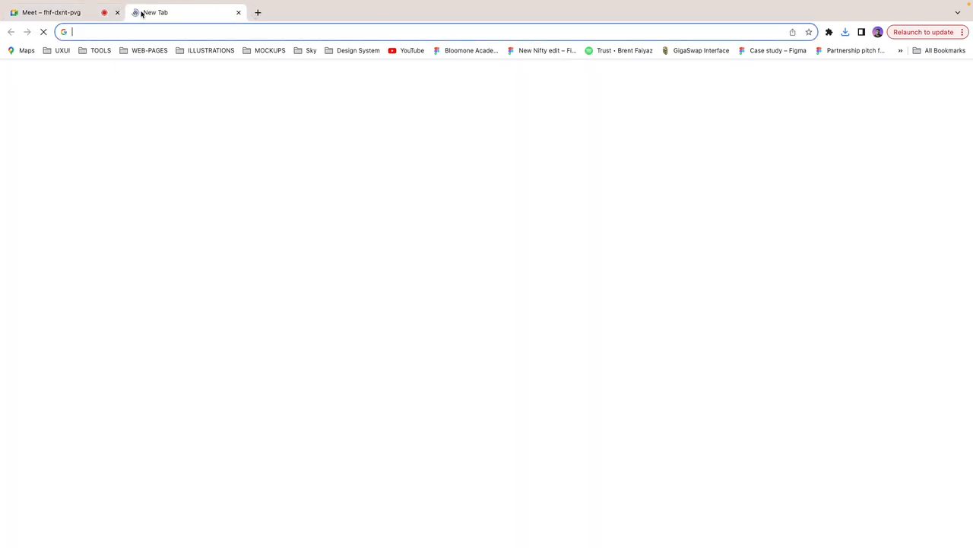
{"action": "type", "text": "cap"}
{"action": "key", "text": "Return"}
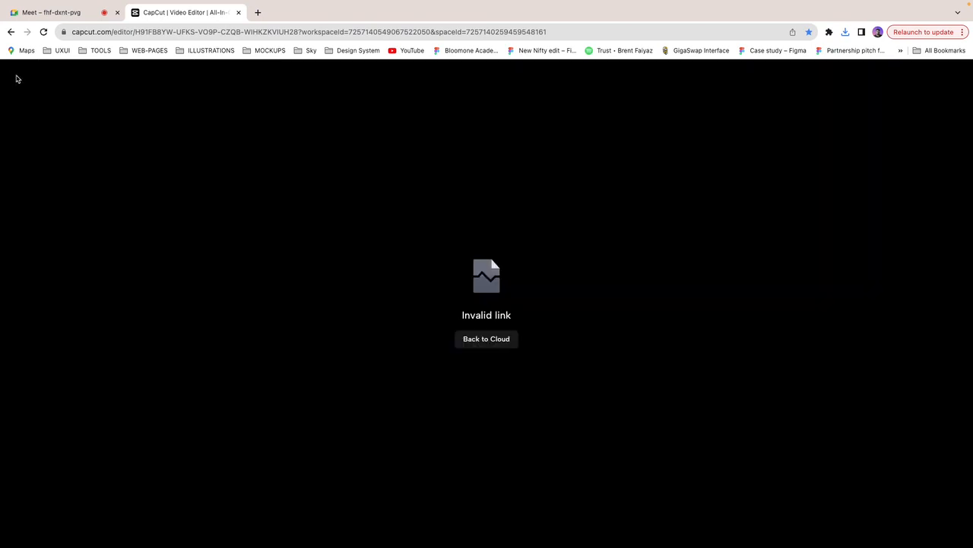
{"action": "left_click", "coordinate": [481, 339]}
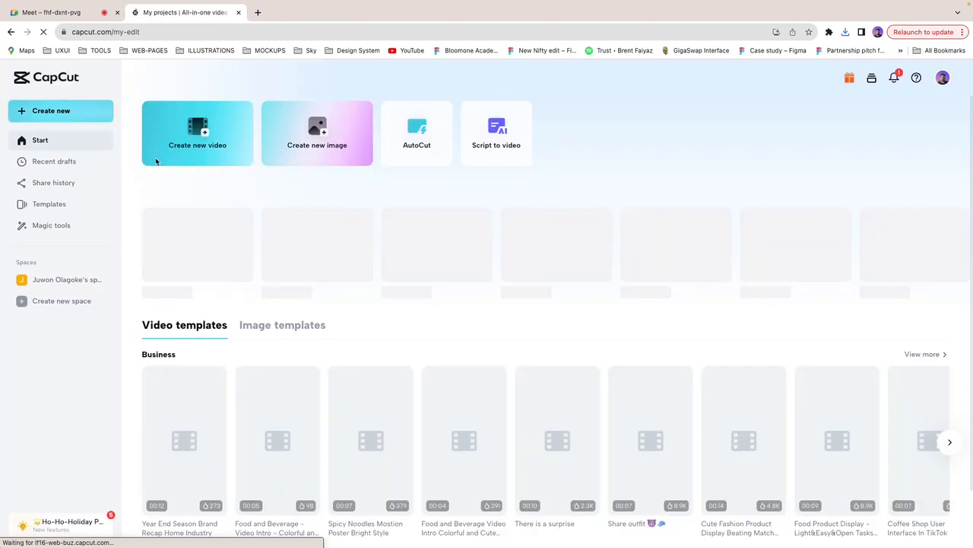
{"action": "left_click", "coordinate": [178, 148]}
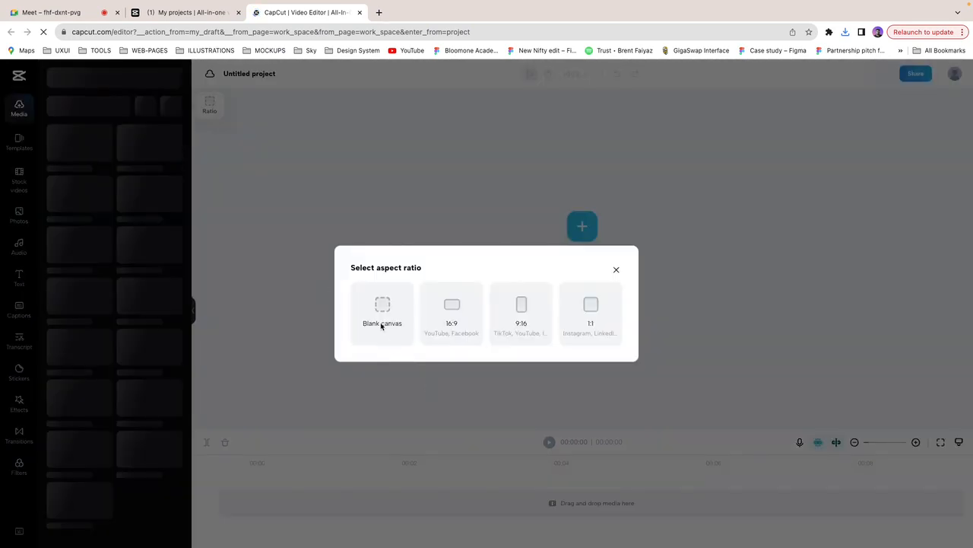
{"action": "left_click", "coordinate": [376, 318]}
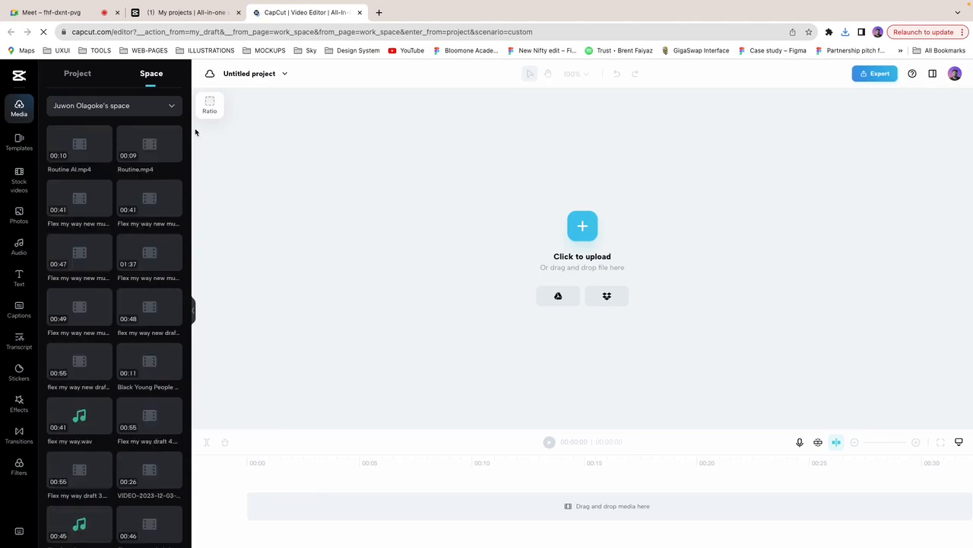
Step: Upload Frame-1618868281.mp4 from the Downloads folder to the project media and add it to the timeline
{"action": "left_click", "coordinate": [79, 75]}
{"action": "mouse_move", "coordinate": [95, 107]}
{"action": "left_click", "coordinate": [104, 135]}
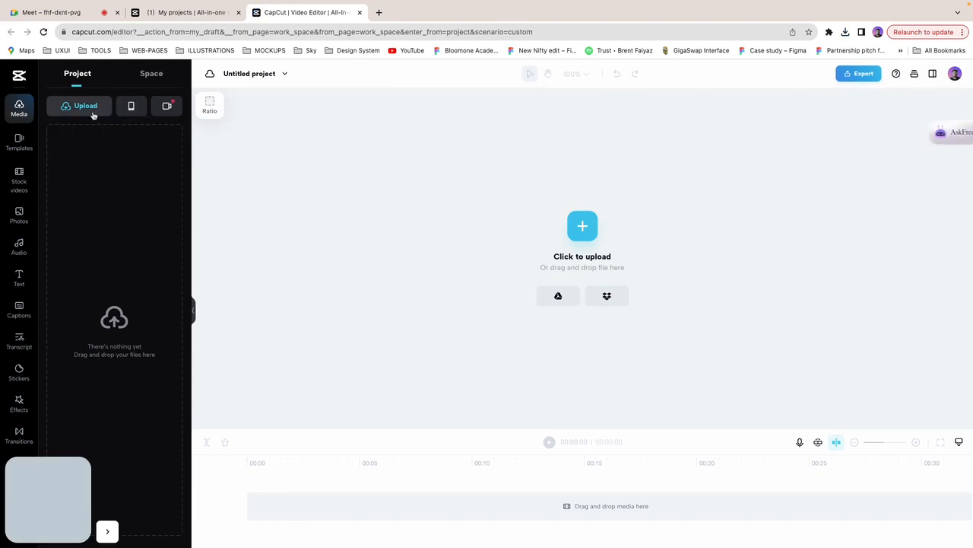
{"action": "mouse_move", "coordinate": [88, 115]}
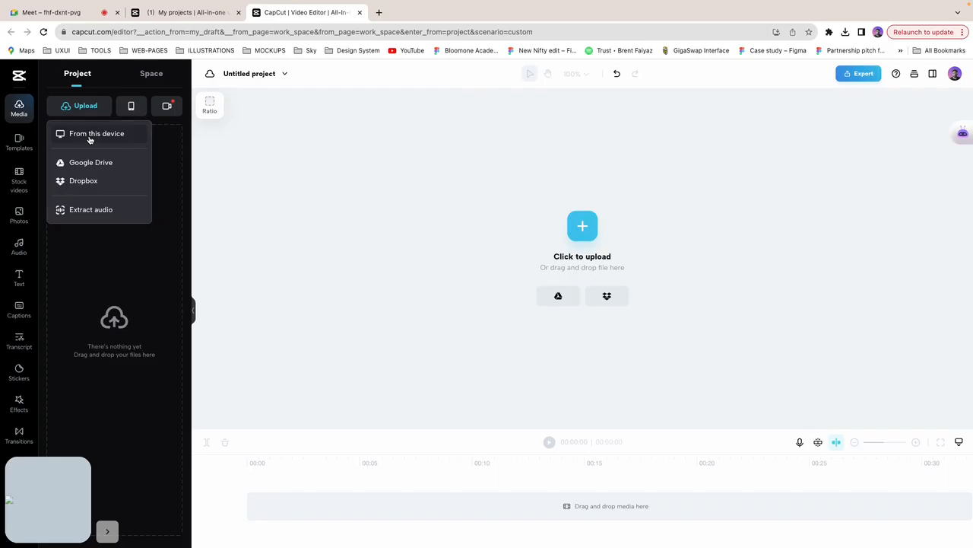
{"action": "left_click", "coordinate": [90, 137]}
{"action": "left_click", "coordinate": [381, 215]}
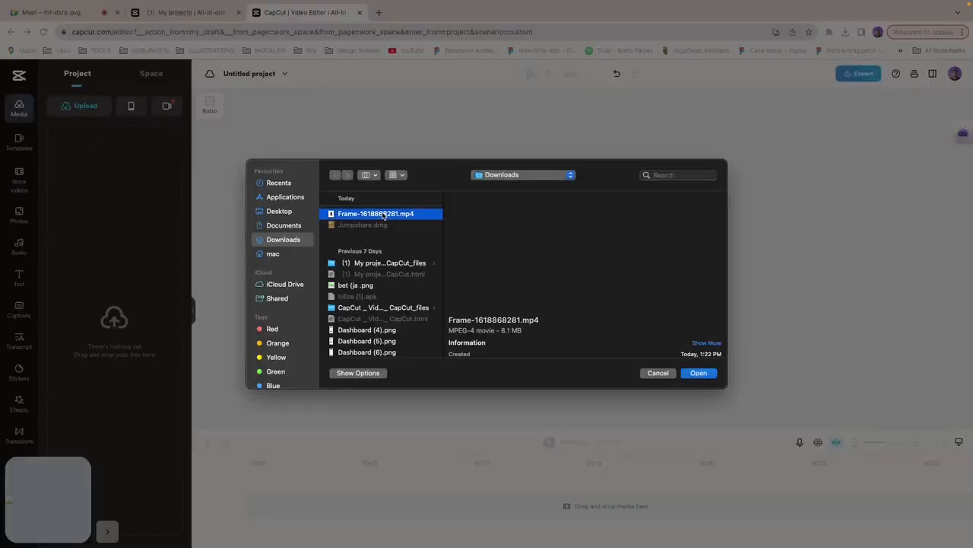
{"action": "left_click", "coordinate": [696, 376]}
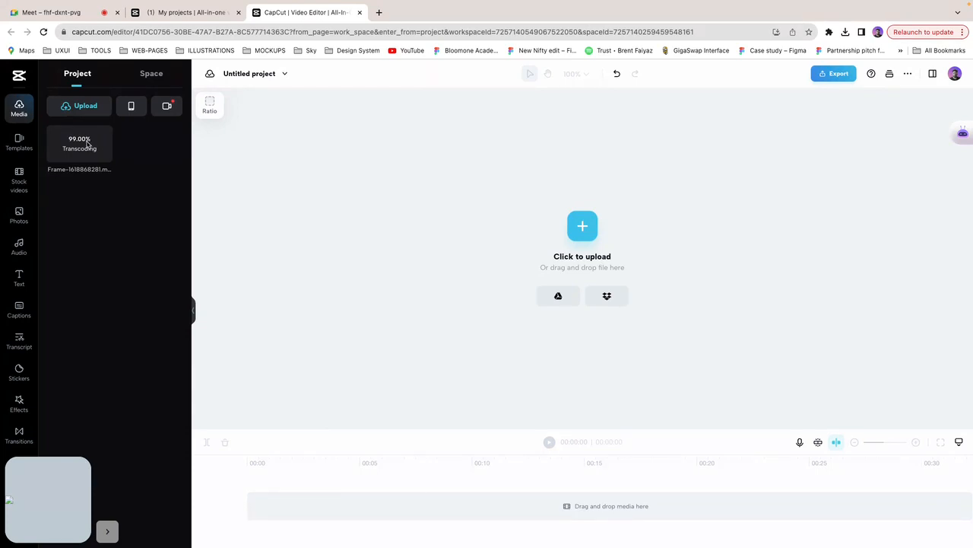
{"action": "left_click", "coordinate": [86, 148]}
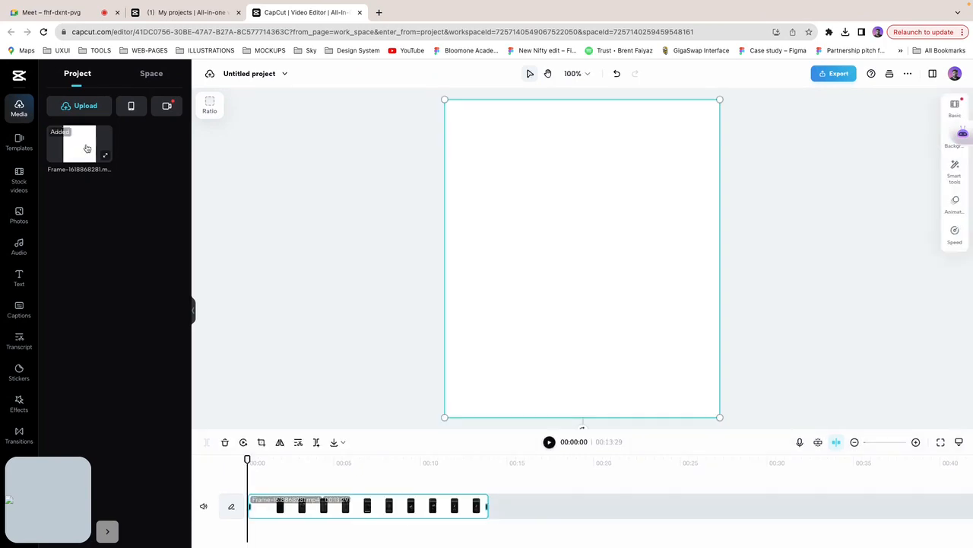
Step: Play and scrub through the first four seconds of the clip to find where the phone screen is tapped
{"action": "key", "text": "space"}
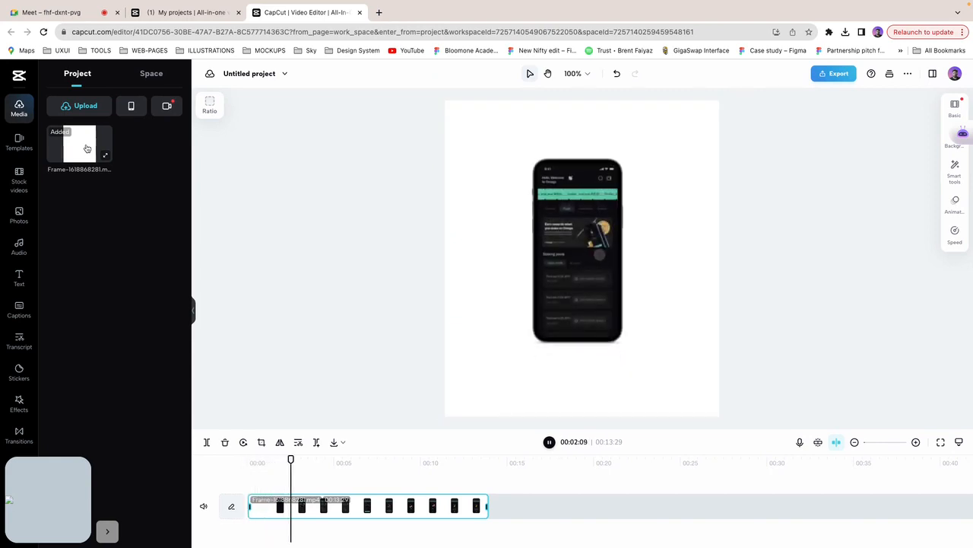
{"action": "key", "text": "space"}
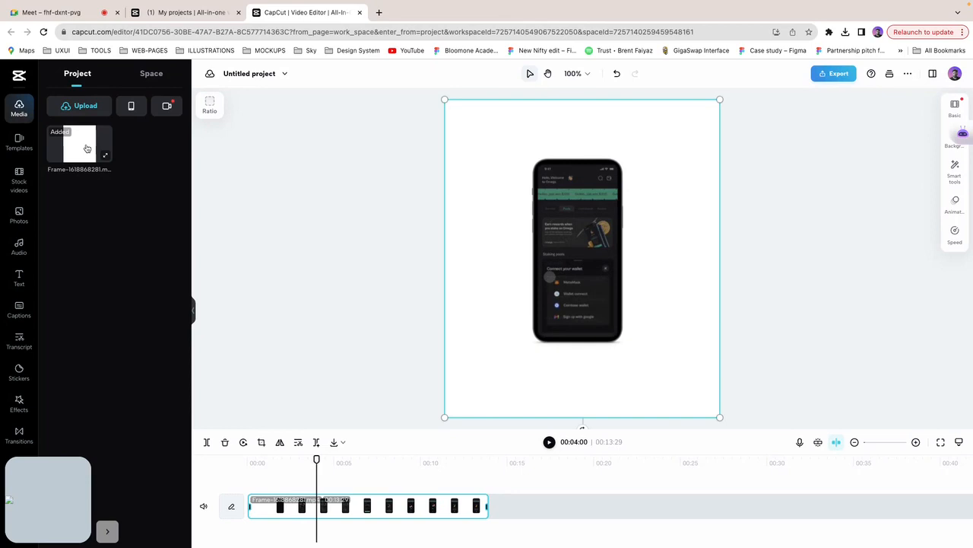
{"action": "scroll", "coordinate": [311, 474], "scroll_direction": "up", "scroll_amount": 2, "text": "ctrl"}
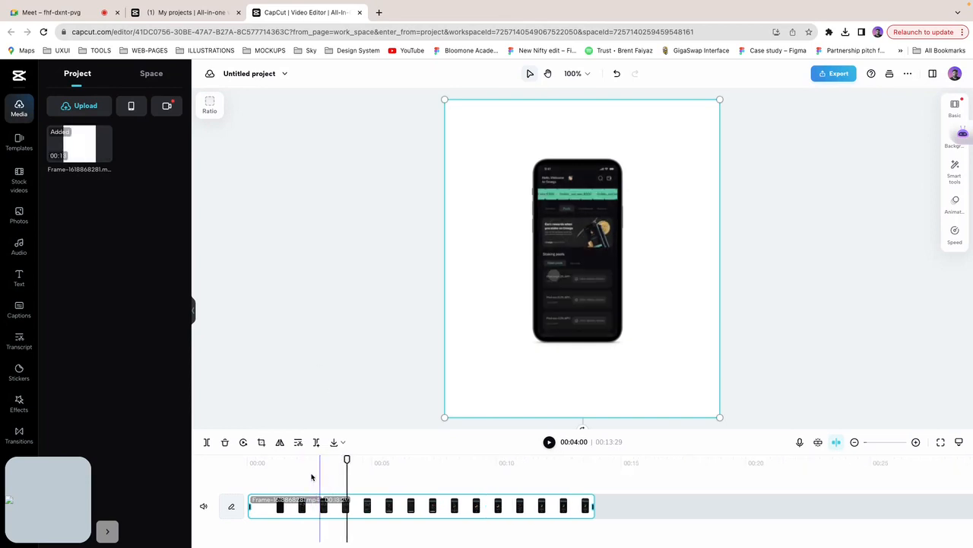
{"action": "left_click_drag", "start_coordinate": [347, 459], "coordinate": [241, 466]}
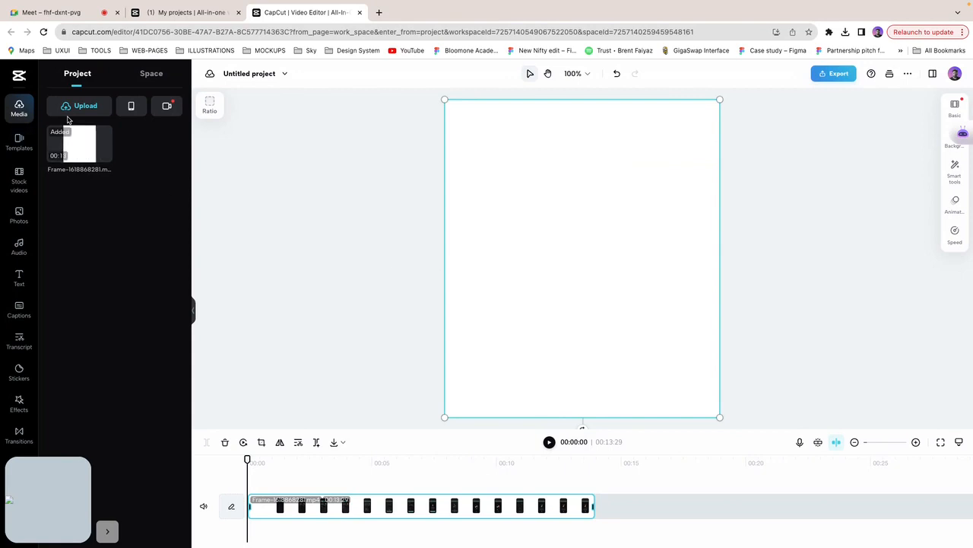
{"action": "key", "text": "space"}
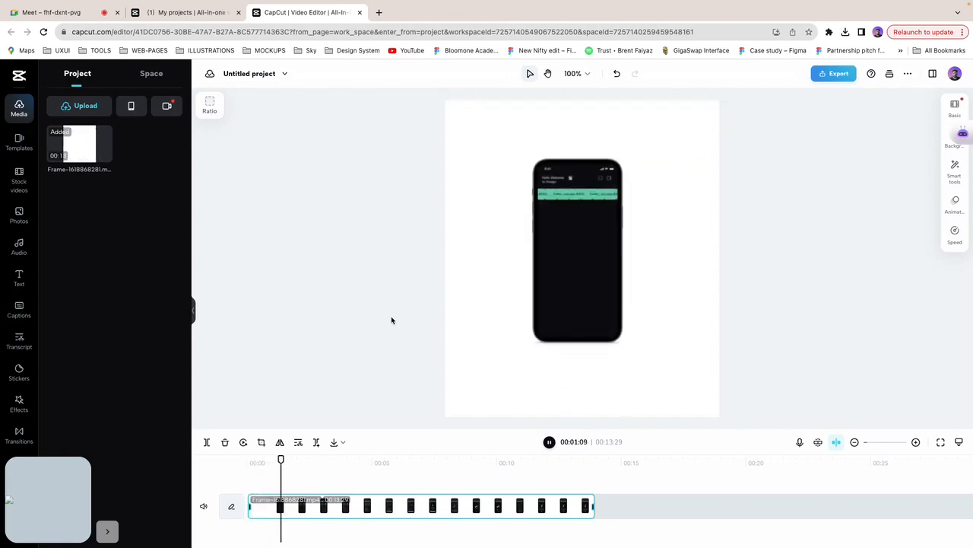
{"action": "key", "text": "space"}
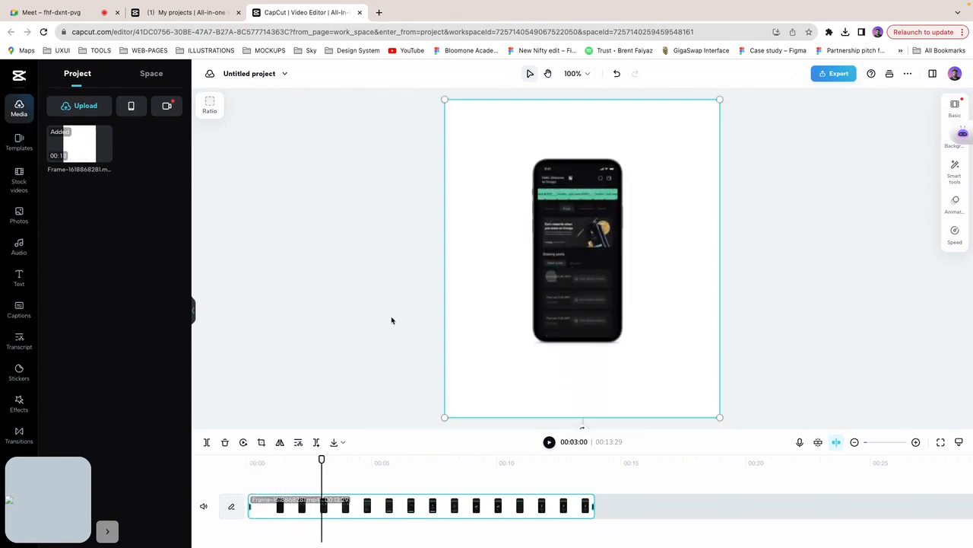
{"action": "mouse_move", "coordinate": [321, 459]}
{"action": "left_mouse_down"}
{"action": "mouse_move", "coordinate": [337, 459]}
{"action": "mouse_move", "coordinate": [327, 457]}
{"action": "left_mouse_up"}
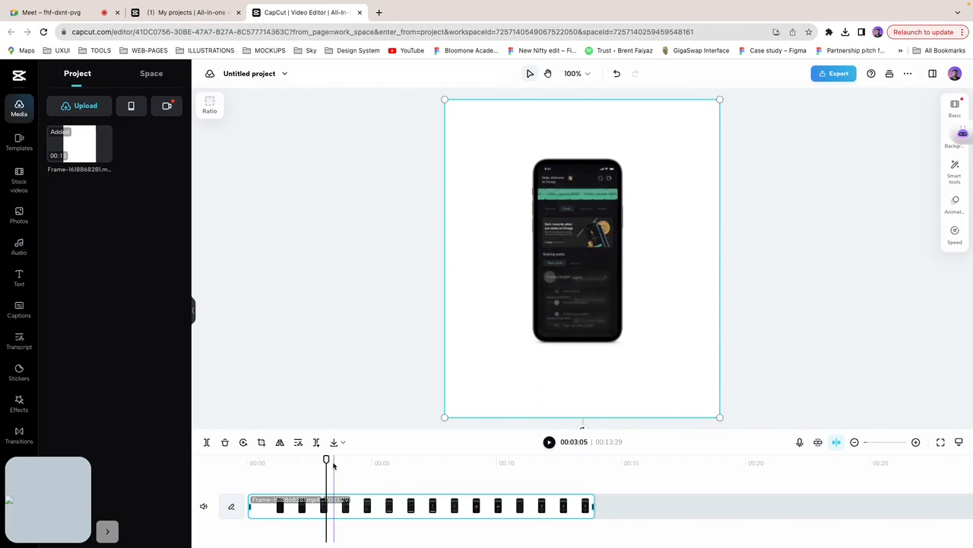
{"action": "left_click_drag", "start_coordinate": [328, 459], "coordinate": [336, 459]}
{"action": "key", "text": "ctrl+z"}
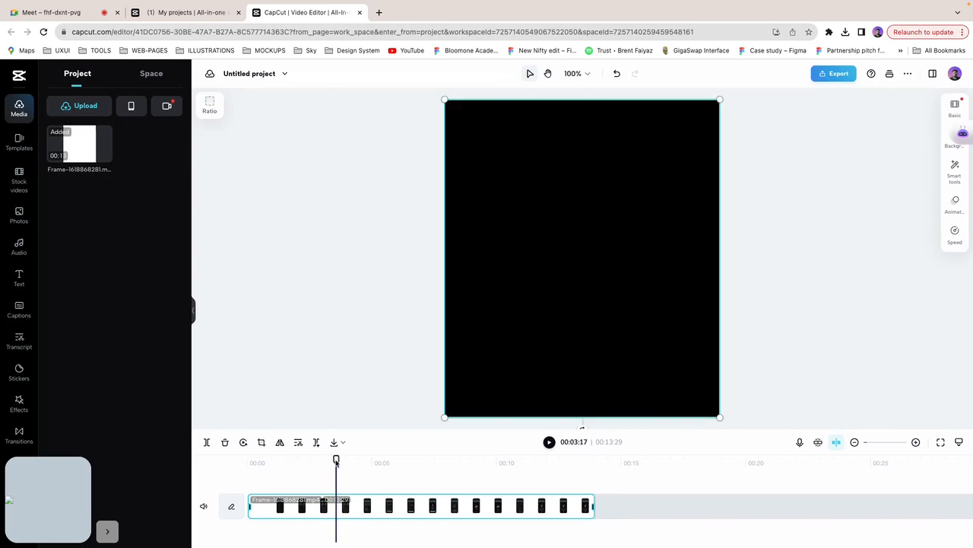
{"action": "key", "text": "ctrl+shift+z"}
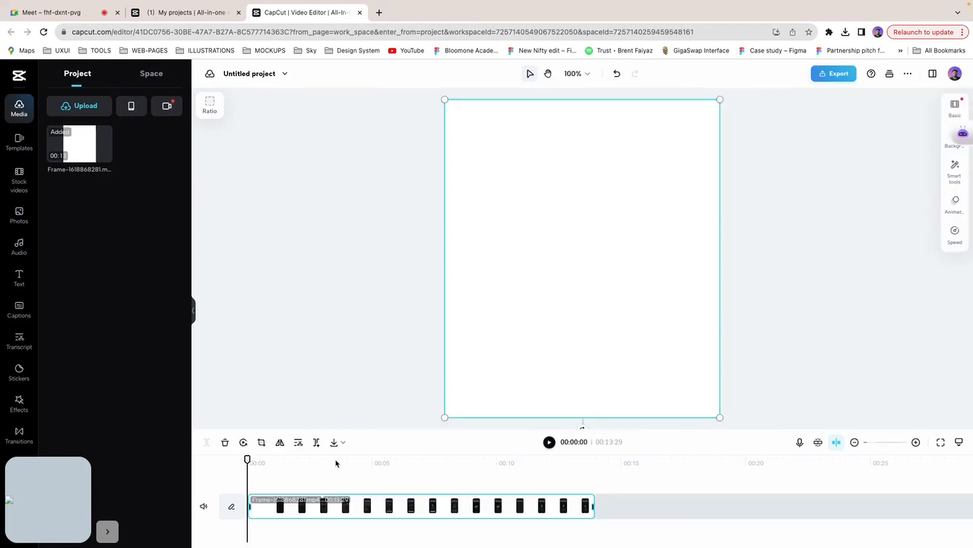
Step: Replay the clip from the start and place the playhead at 00:03:09, at the tap on the phone screen
{"action": "key", "text": "space"}
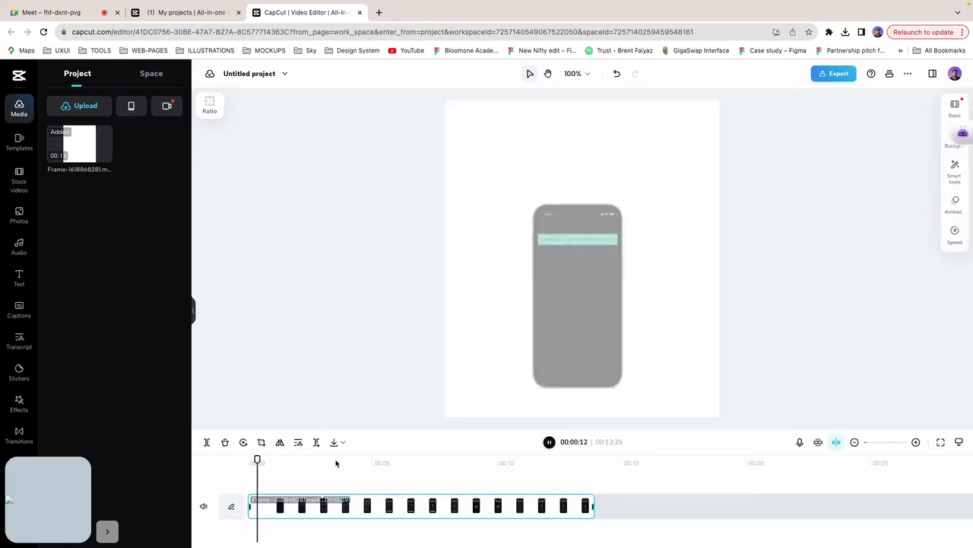
{"action": "key", "text": "space"}
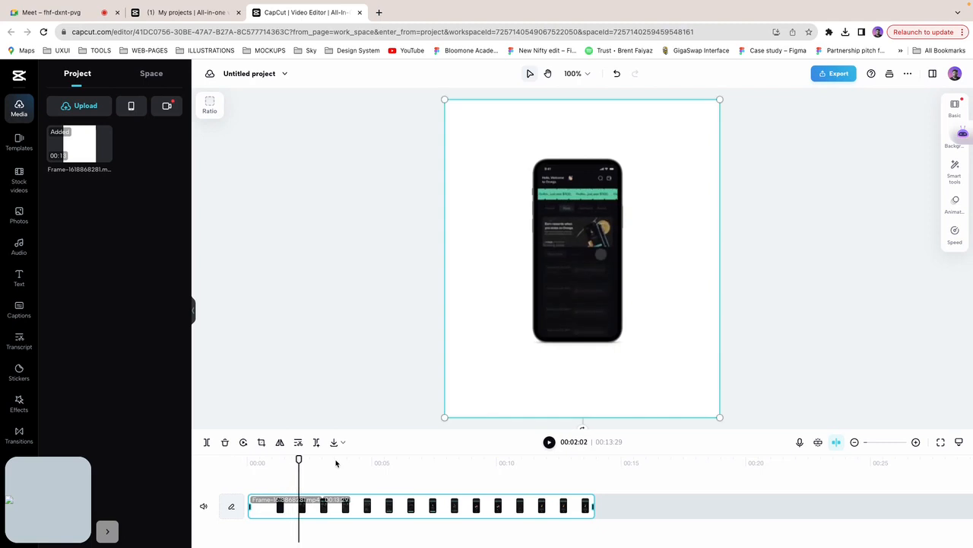
{"action": "left_click_drag", "start_coordinate": [299, 458], "coordinate": [329, 458]}
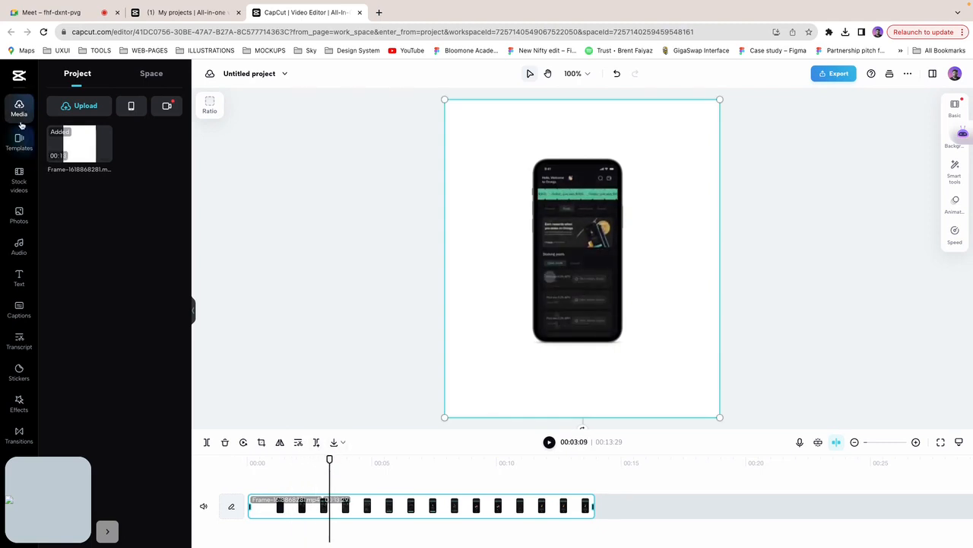
Step: Search the music library for "click", preview the first "click" sound and add it to the timeline at 00:03:09
{"action": "left_click", "coordinate": [21, 243]}
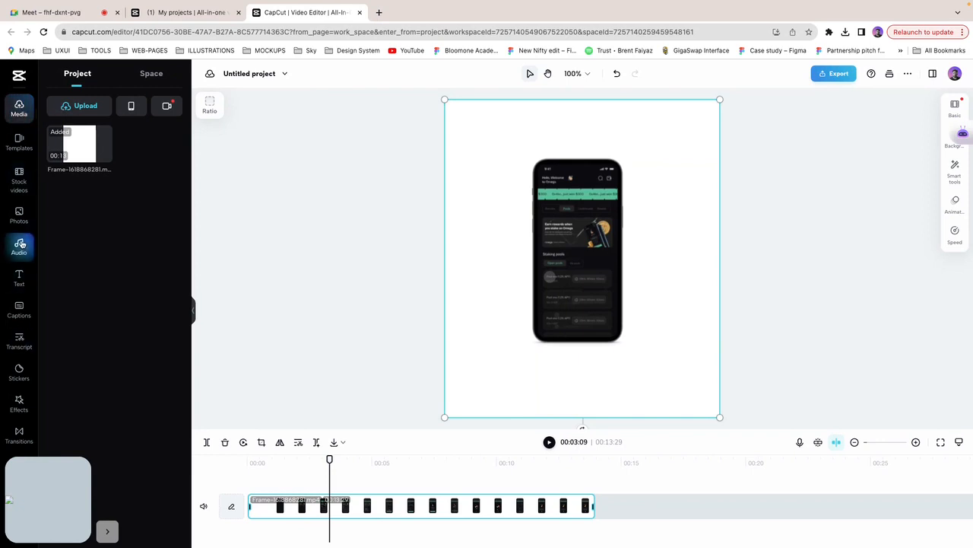
{"action": "left_click", "coordinate": [90, 102]}
{"action": "type", "text": "click"}
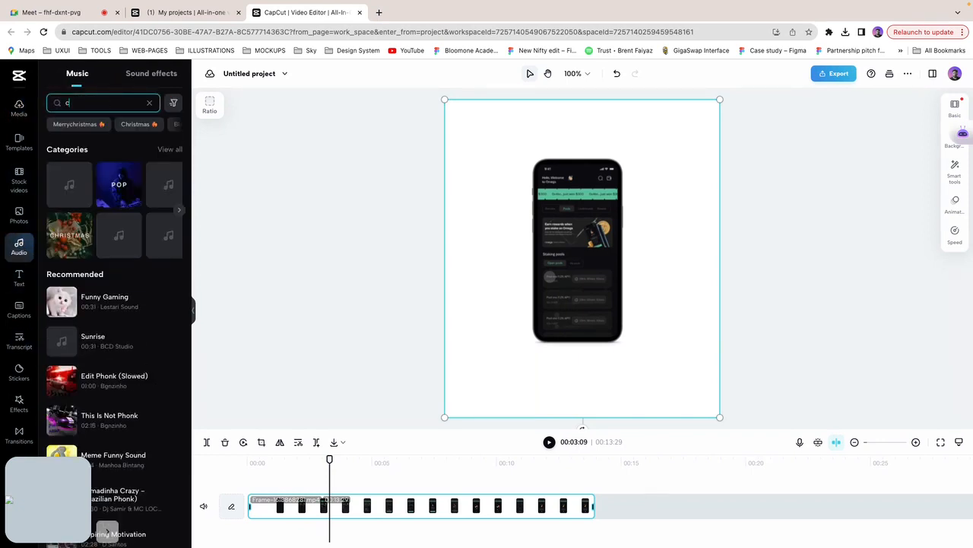
{"action": "key", "text": "Return"}
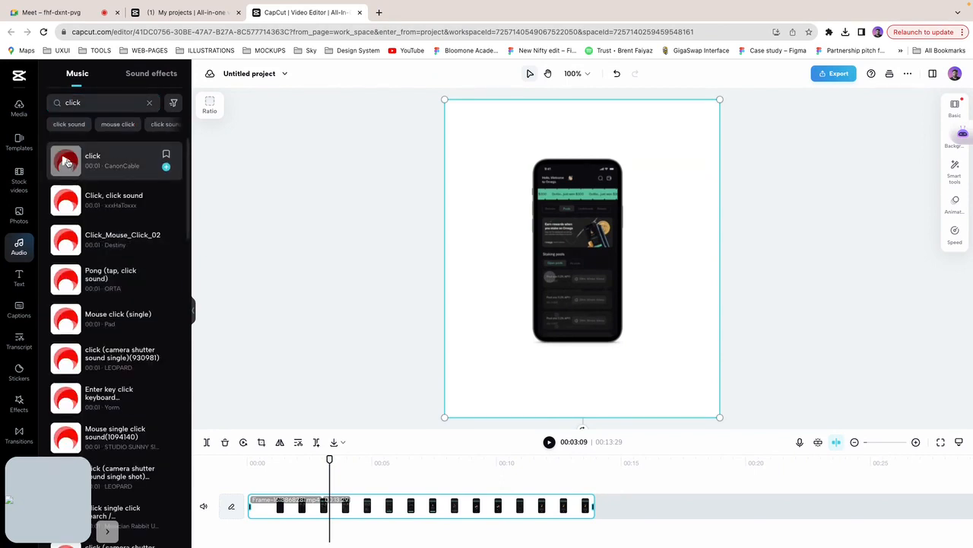
{"action": "left_click", "coordinate": [67, 162]}
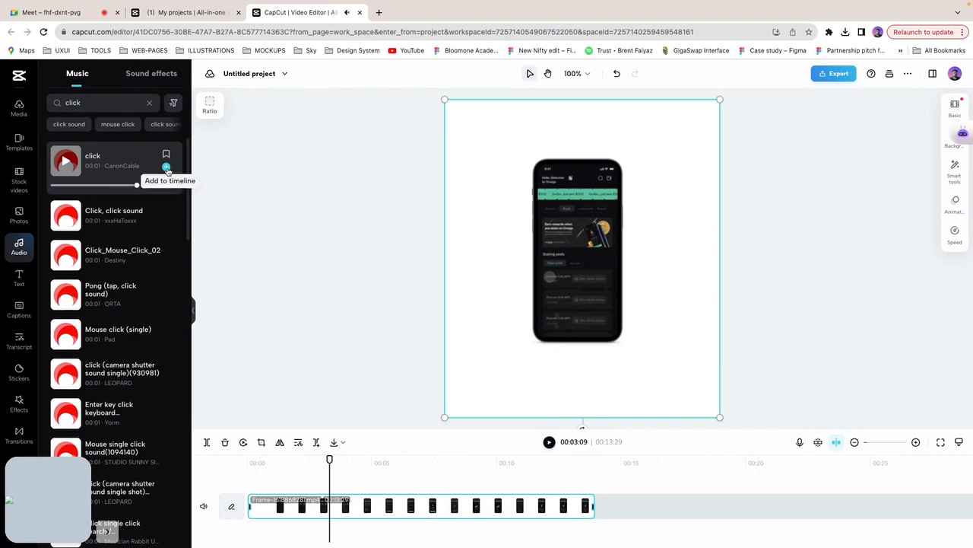
{"action": "left_click", "coordinate": [167, 169]}
Step: Shift the click sound to start at 00:03:05 and replay that section to check its timing against the tap
{"action": "key", "text": "space"}
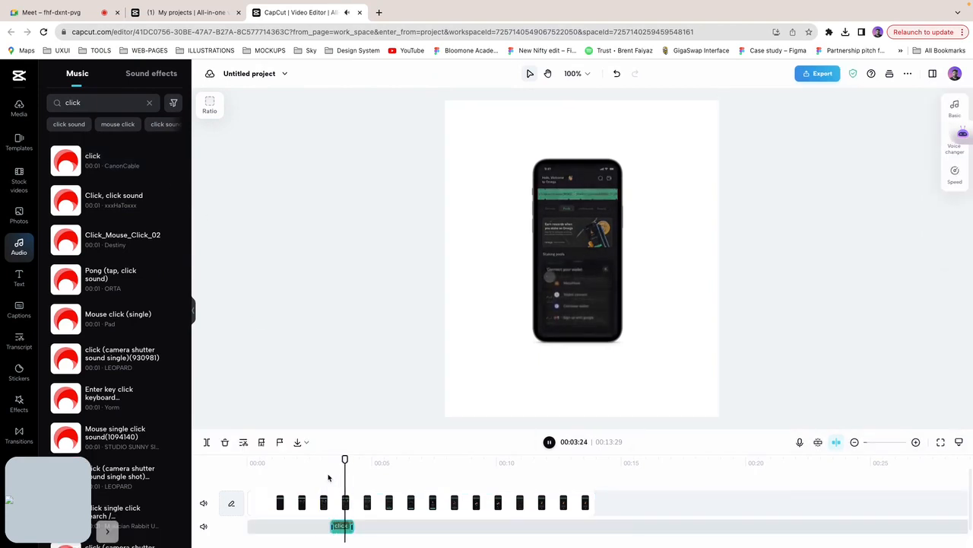
{"action": "left_click_drag", "start_coordinate": [347, 457], "coordinate": [326, 455]}
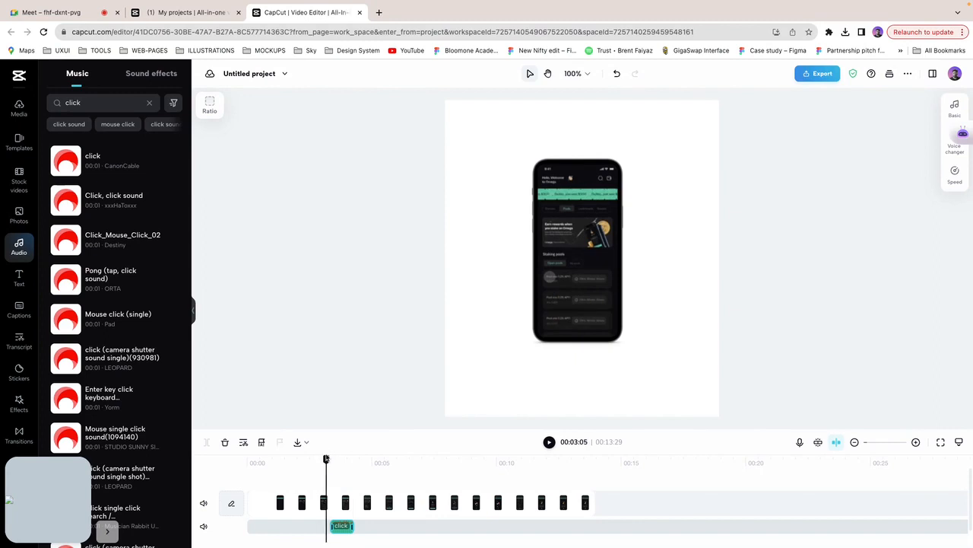
{"action": "left_click_drag", "start_coordinate": [343, 530], "coordinate": [341, 531]}
{"action": "left_click", "coordinate": [310, 477]}
{"action": "key", "text": "space"}
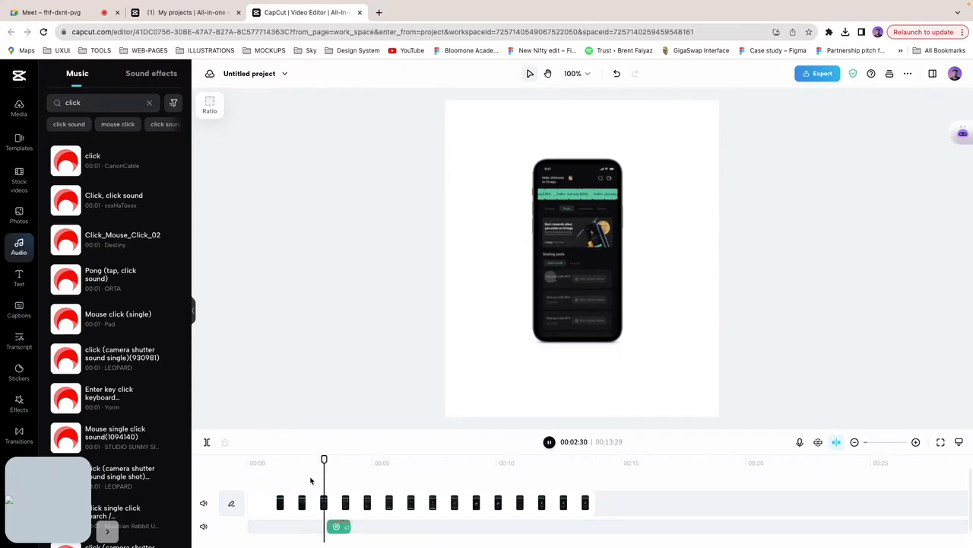
{"action": "key", "text": "space"}
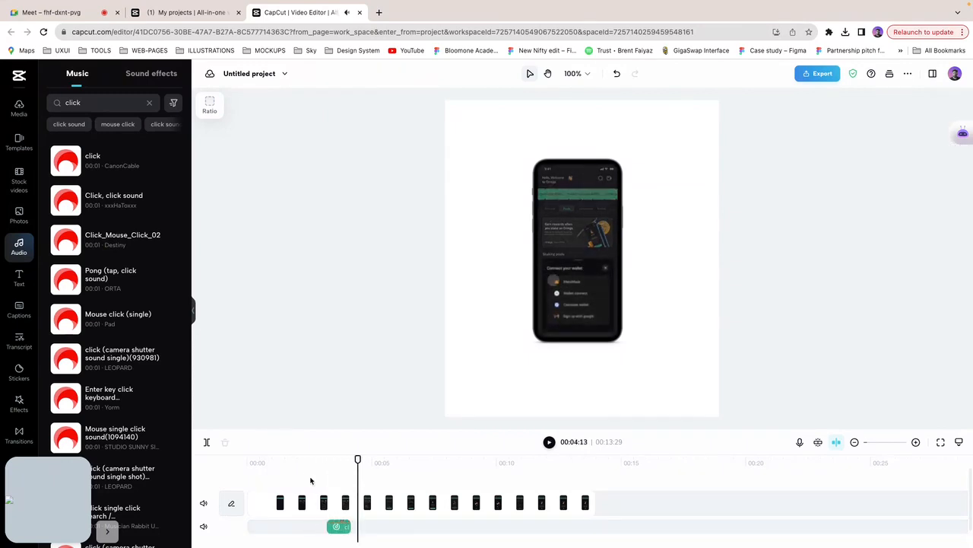
Step: Play on to the second tap on the phone screen and add another click sound just before the 00:05 mark
{"action": "key", "text": "space"}
{"action": "key", "text": "space"}
{"action": "left_click_drag", "start_coordinate": [375, 457], "coordinate": [366, 458]}
{"action": "left_click", "coordinate": [166, 167]}
Step: Play on to the third tap and add another click sound at 00:06:11
{"action": "key", "text": "space"}
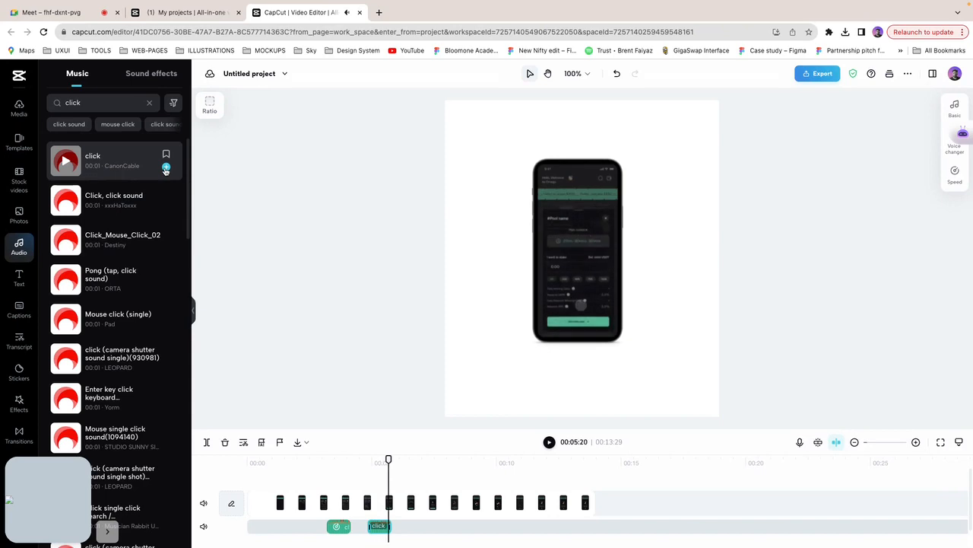
{"action": "key", "text": "space"}
{"action": "key", "text": "space"}
{"action": "key", "text": "space"}
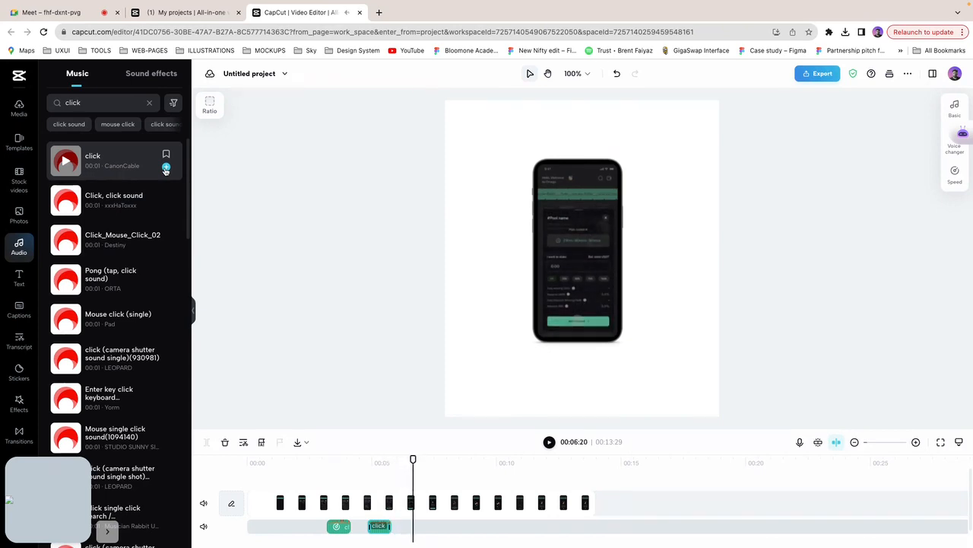
{"action": "left_click_drag", "start_coordinate": [413, 459], "coordinate": [406, 458]}
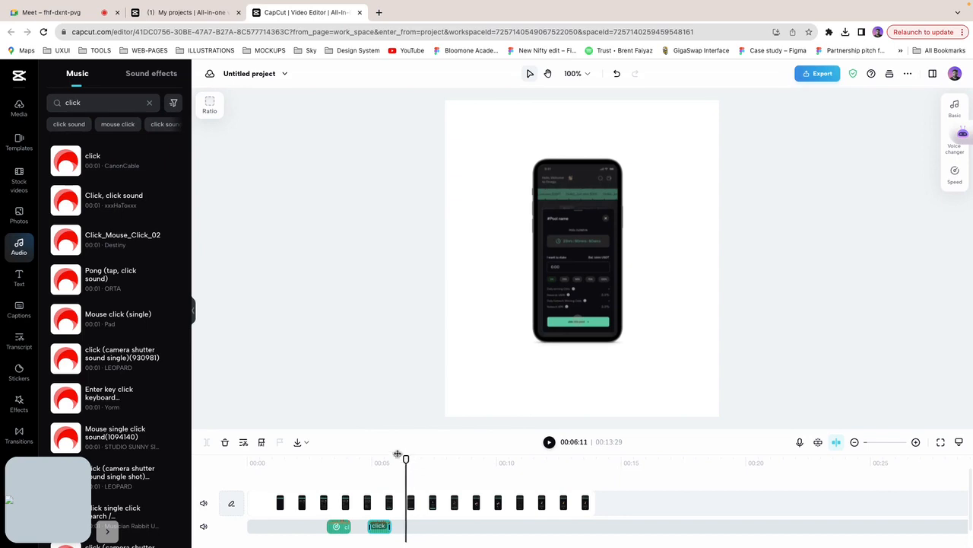
{"action": "left_click", "coordinate": [167, 167]}
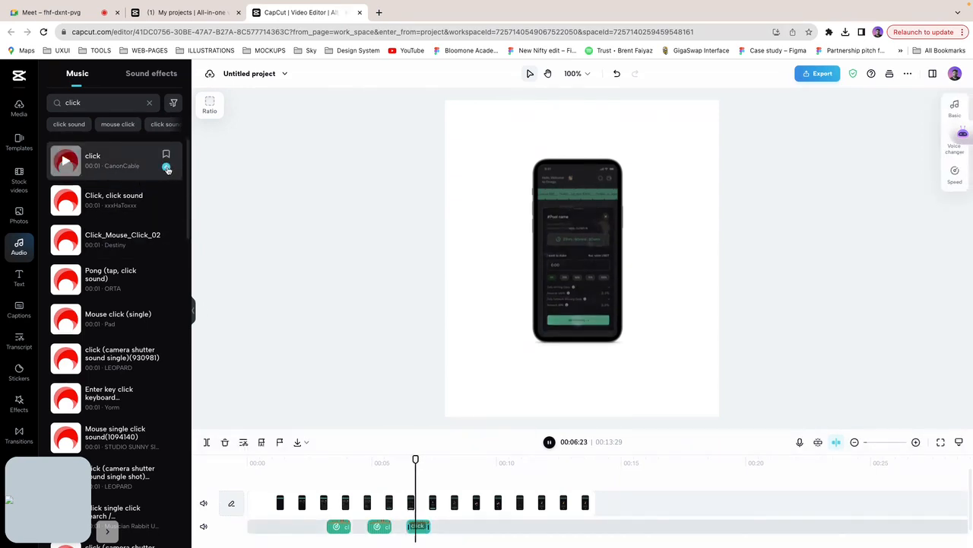
Step: Replay the third click sound, shift it to start at 00:06:19 and play that section again
{"action": "left_click_drag", "start_coordinate": [418, 466], "coordinate": [404, 460]}
{"action": "key", "text": "space"}
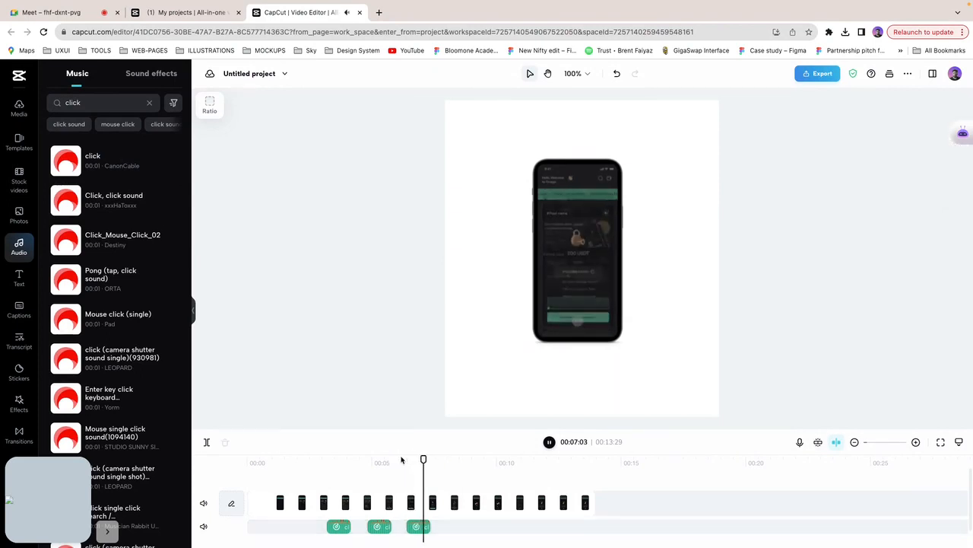
{"action": "left_click", "coordinate": [402, 459]}
{"action": "left_click_drag", "start_coordinate": [402, 459], "coordinate": [412, 459]}
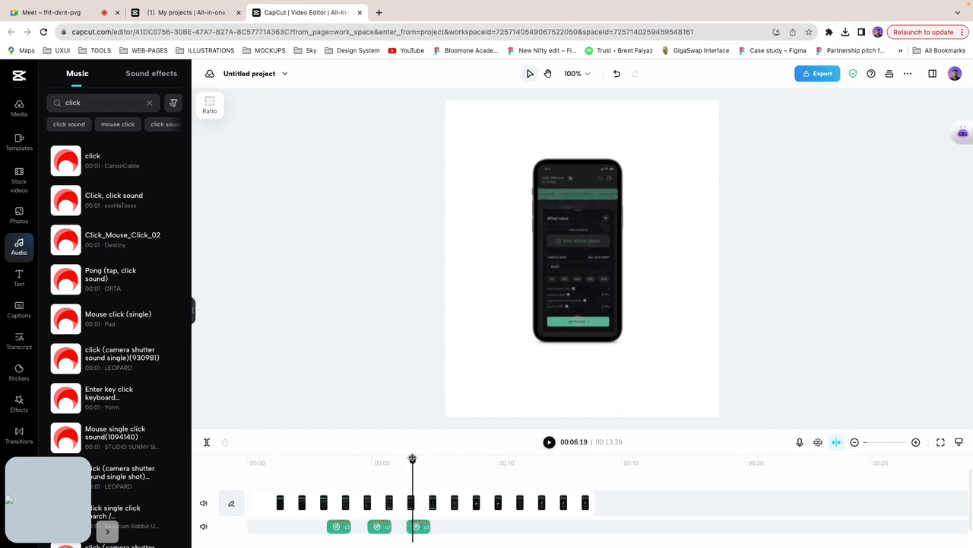
{"action": "left_click", "coordinate": [420, 526]}
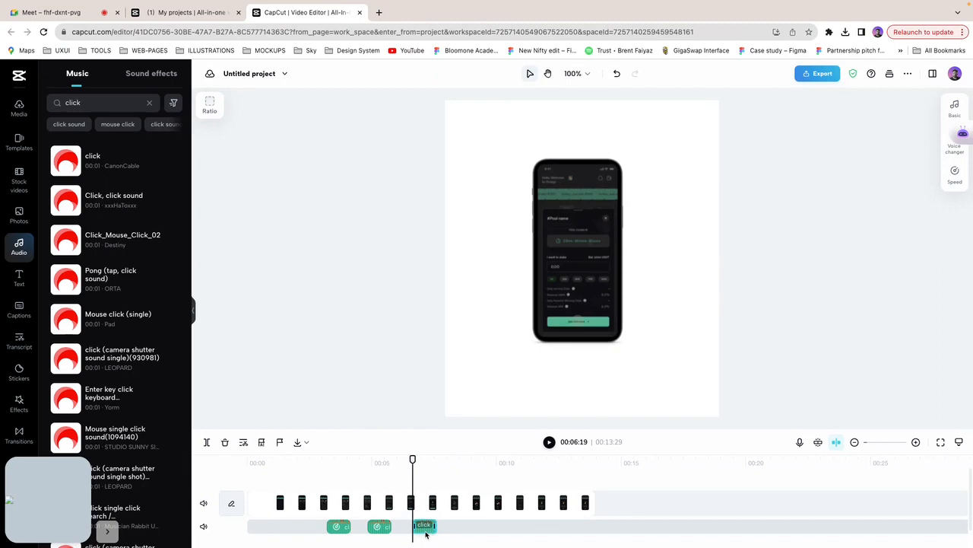
{"action": "left_click", "coordinate": [400, 479]}
{"action": "key", "text": "space"}
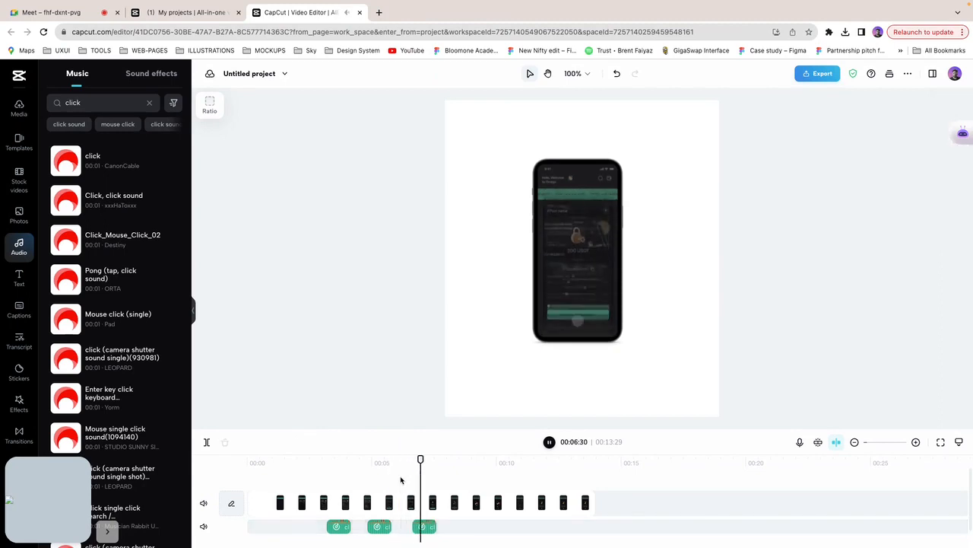
Step: Place the playhead at 00:07:23 and add a fourth click sound there
{"action": "mouse_move", "coordinate": [437, 459]}
{"action": "left_mouse_down"}
{"action": "mouse_move", "coordinate": [454, 458]}
{"action": "mouse_move", "coordinate": [441, 455]}
{"action": "left_mouse_up"}
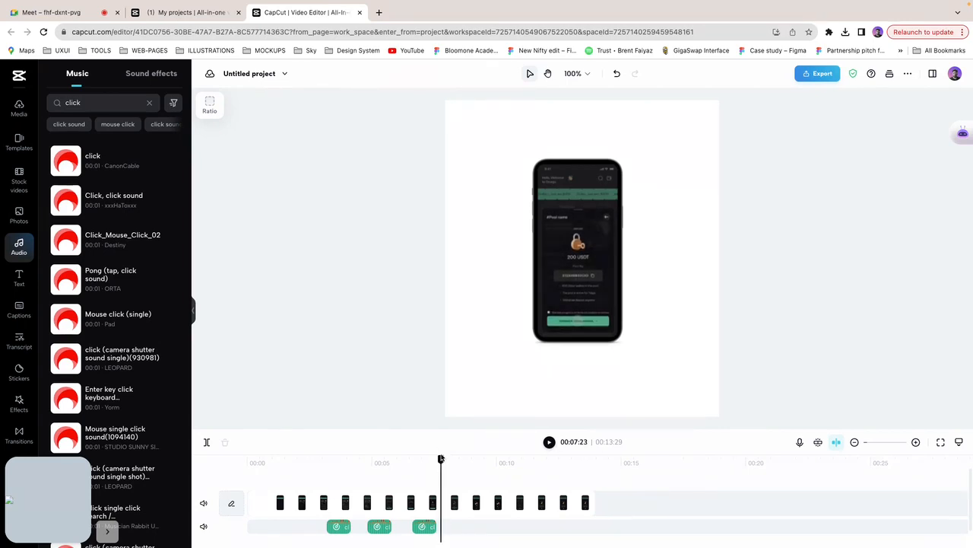
{"action": "mouse_move", "coordinate": [172, 171]}
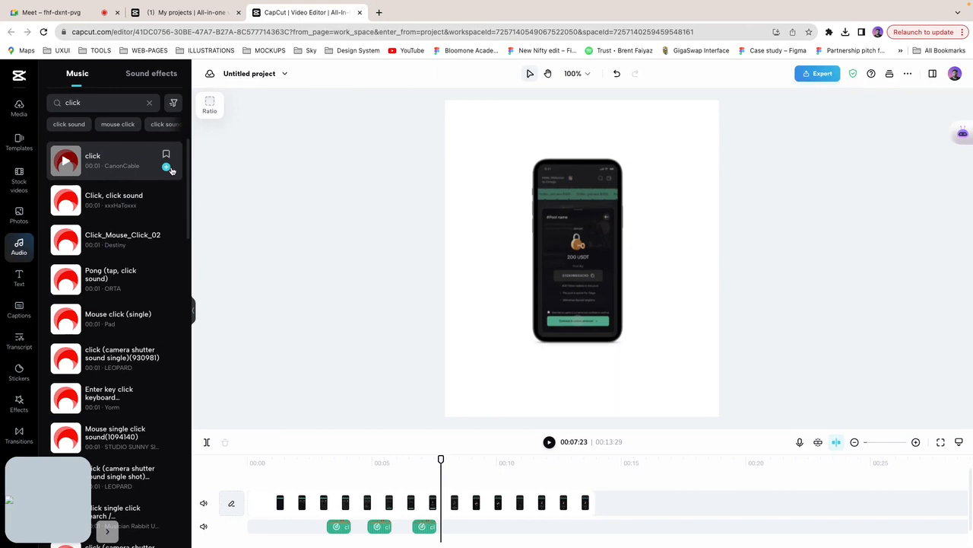
{"action": "left_click", "coordinate": [166, 167]}
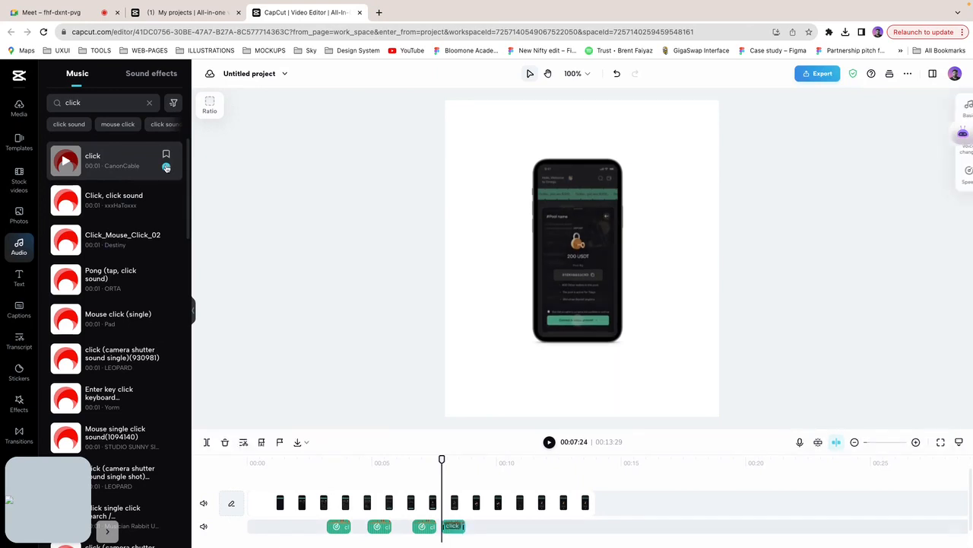
Step: Play on and place the playhead at 00:11:11, on the $200 USDT coins screen, and search the music library for "coin"
{"action": "key", "text": "space"}
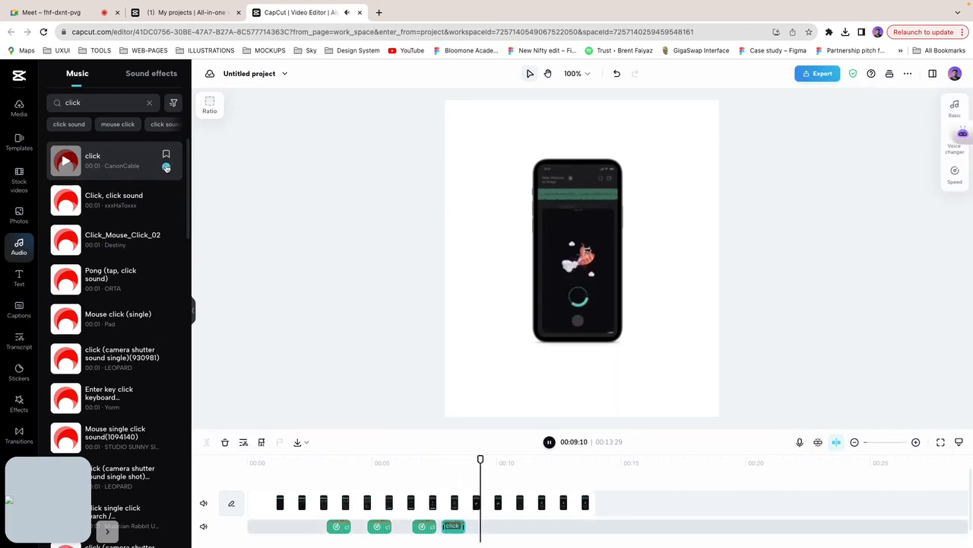
{"action": "key", "text": "space"}
{"action": "left_click_drag", "start_coordinate": [543, 460], "coordinate": [531, 459]}
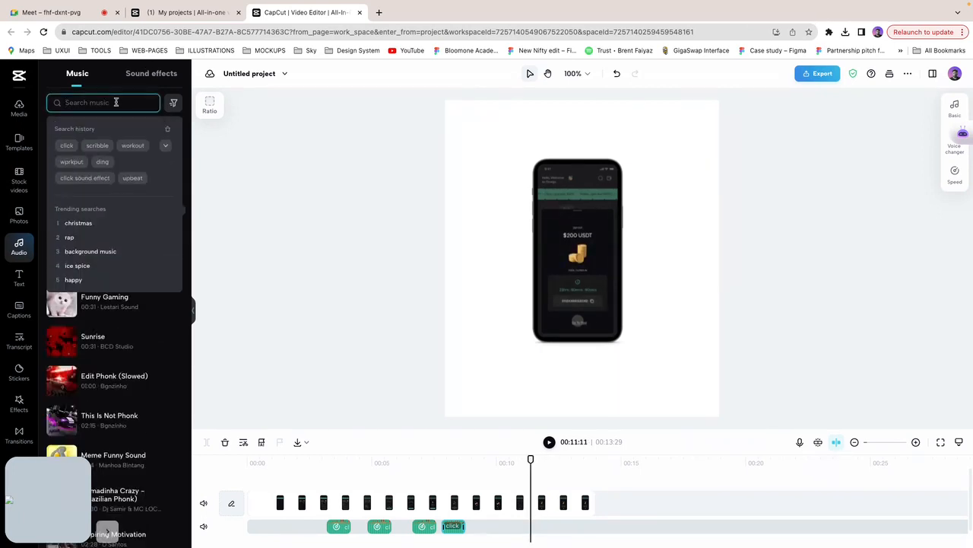
{"action": "type", "text": "coin"}
{"action": "key", "text": "Return"}
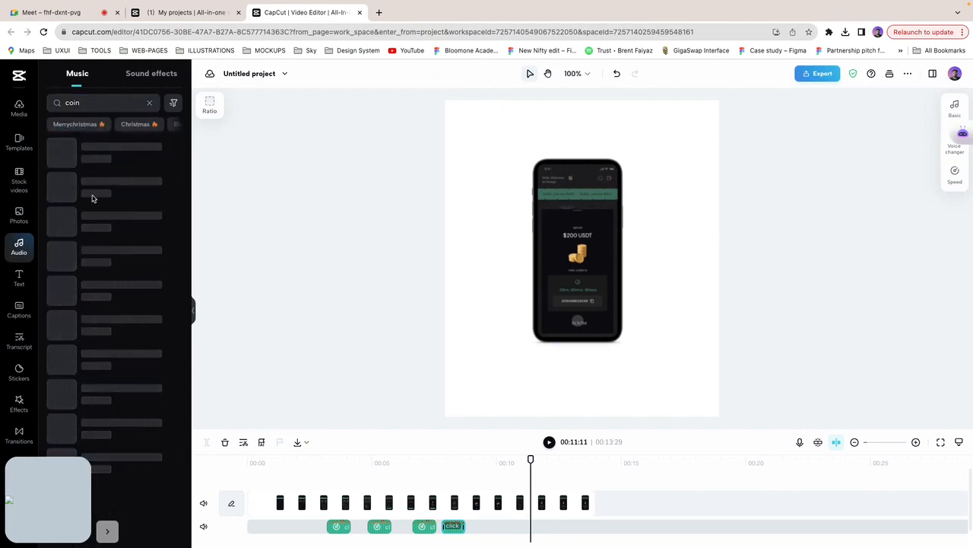
Step: Preview the first five coin sounds and add "Coin cashier shop item get 4" to the timeline at the playhead
{"action": "left_click", "coordinate": [66, 161]}
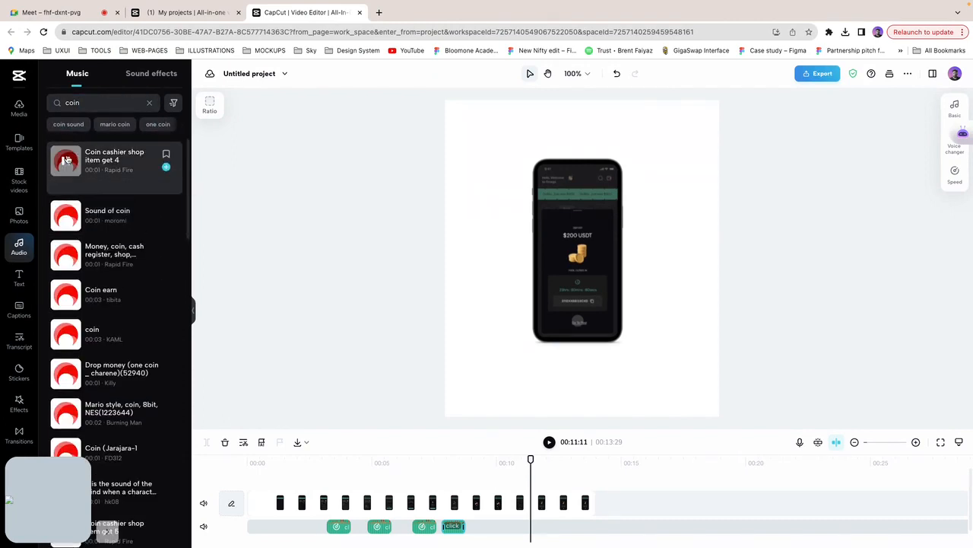
{"action": "left_click", "coordinate": [66, 217]}
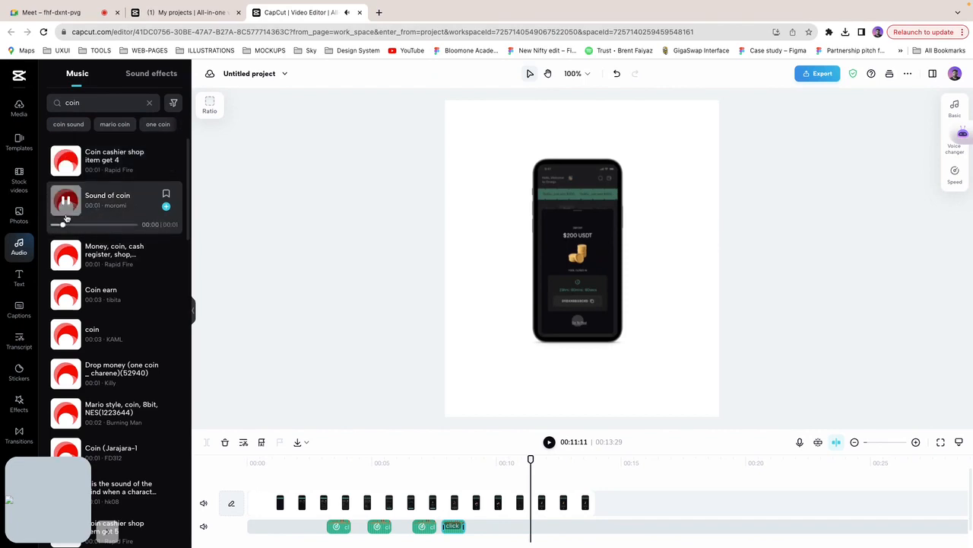
{"action": "left_click", "coordinate": [65, 256]}
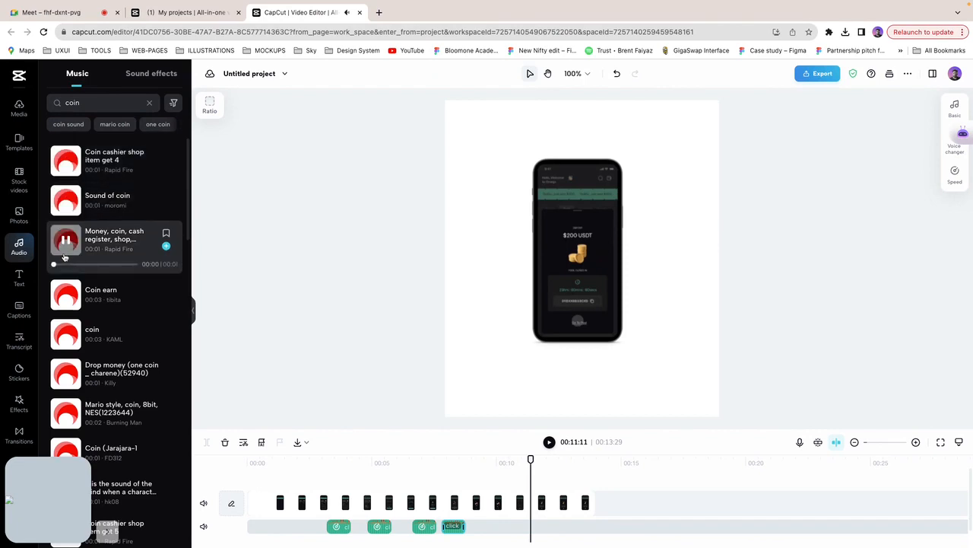
{"action": "left_click", "coordinate": [66, 298]}
{"action": "left_click", "coordinate": [66, 340]}
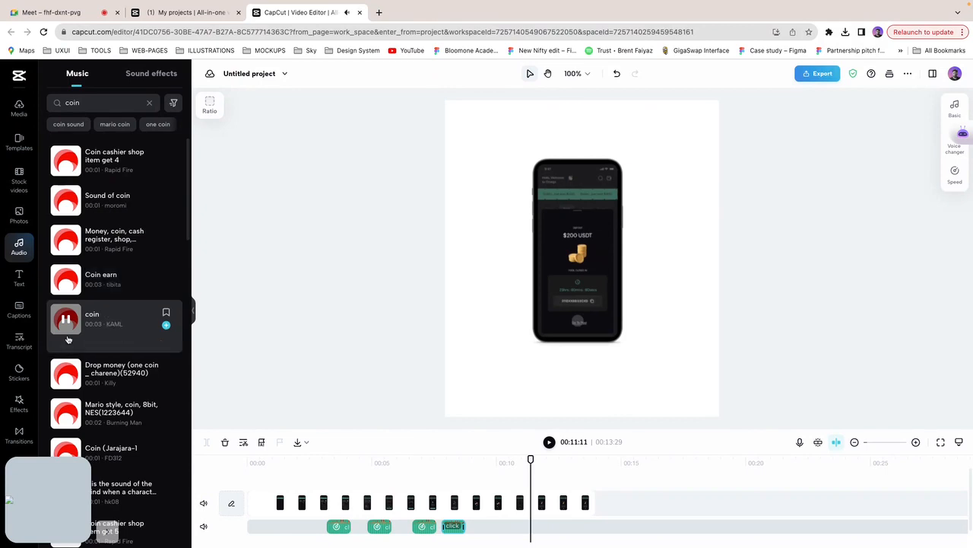
{"action": "left_click", "coordinate": [66, 162]}
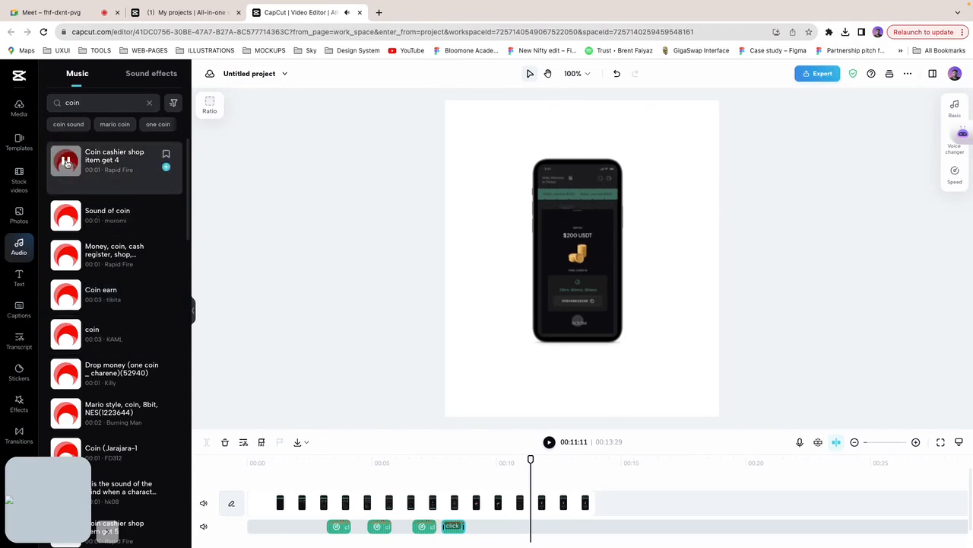
{"action": "left_click", "coordinate": [168, 167]}
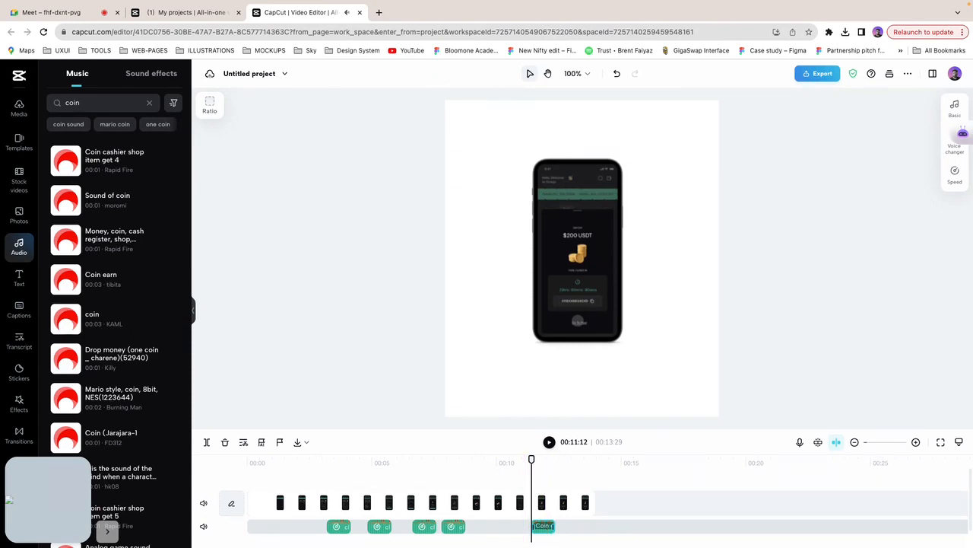
Step: Lower the coin sound's volume to about -11.1 dB, replaying its section to check the loudness
{"action": "left_click", "coordinate": [955, 108]}
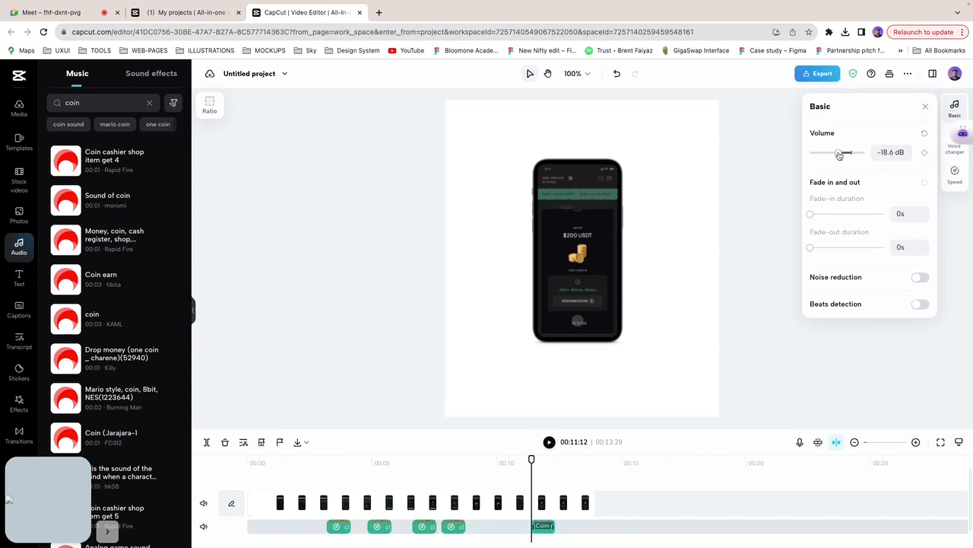
{"action": "key", "text": "space"}
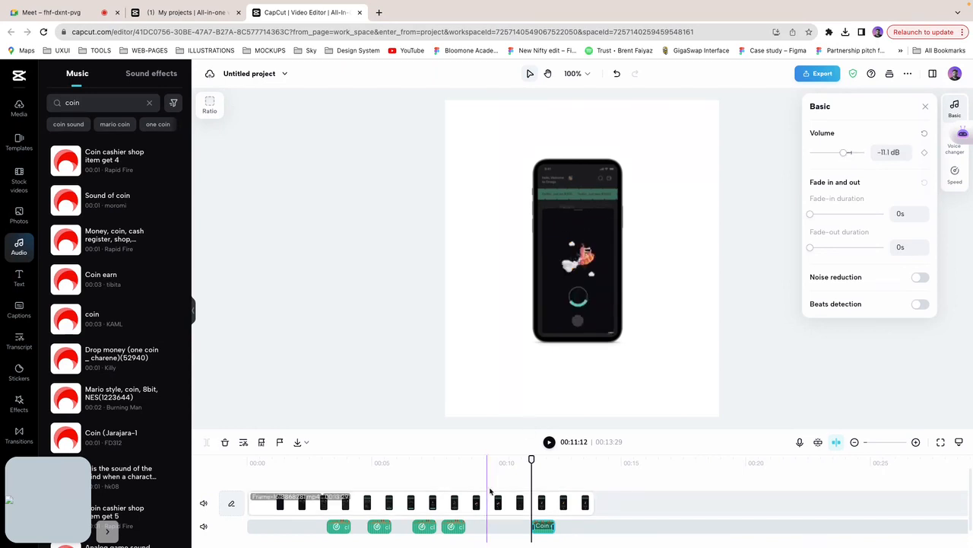
{"action": "left_click", "coordinate": [512, 466]}
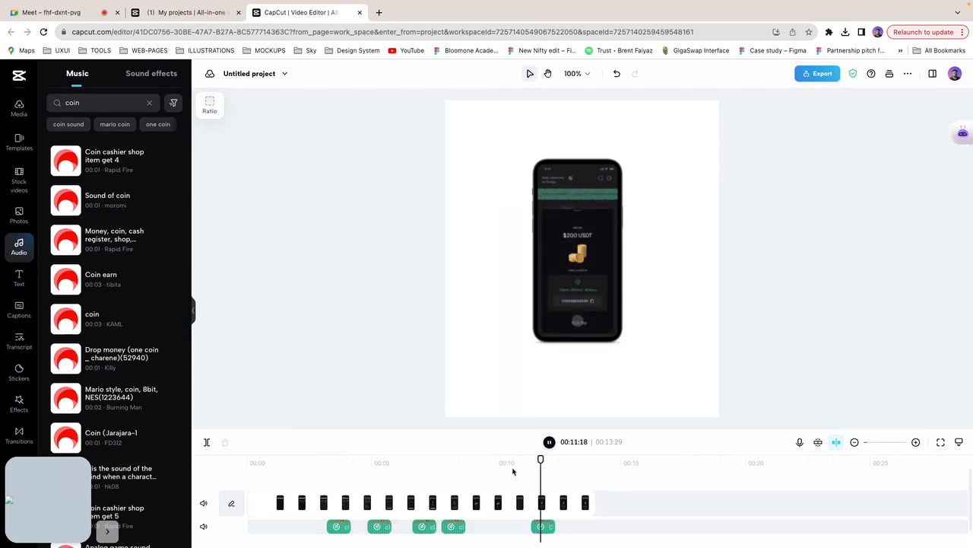
{"action": "left_click", "coordinate": [539, 528]}
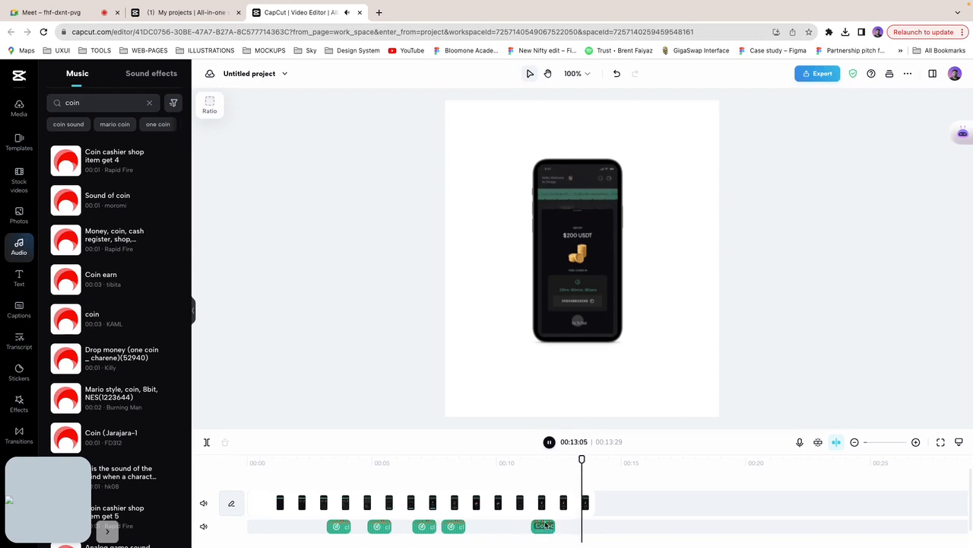
{"action": "left_click_drag", "start_coordinate": [851, 152], "coordinate": [846, 164]}
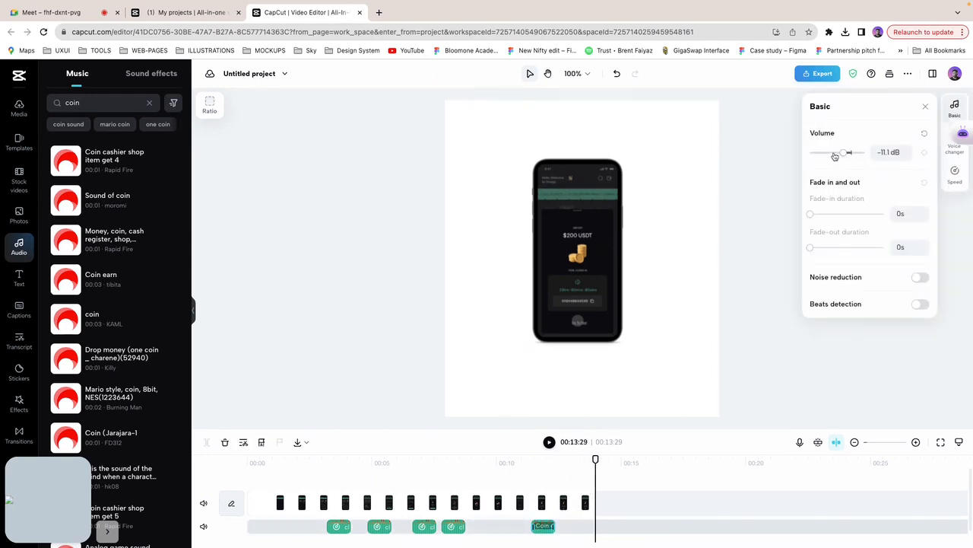
Step: Play the coin section and then the whole video from the start to check all the sound effects
{"action": "left_click", "coordinate": [522, 479]}
{"action": "key", "text": "space"}
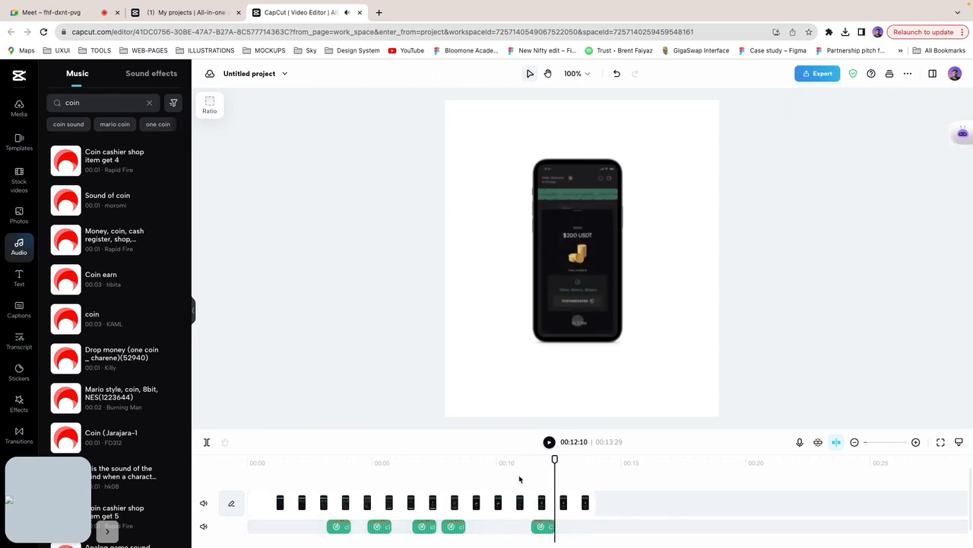
{"action": "left_click", "coordinate": [255, 465]}
{"action": "key", "text": "space"}
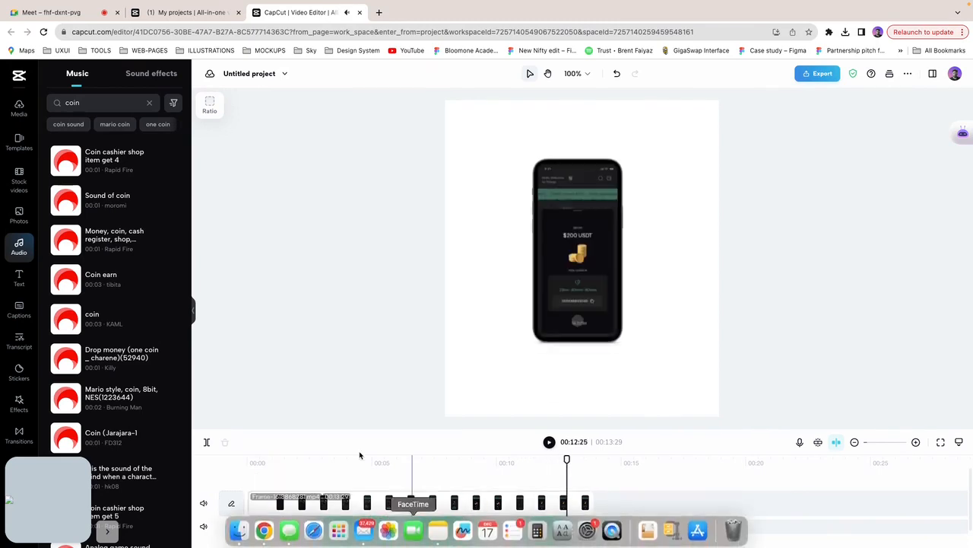
Step: Clear the "coin" search and search the music library for "loader"
{"action": "key", "text": "BackSpace"}
{"action": "key", "text": "BackSpace"}
{"action": "key", "text": "BackSpace"}
{"action": "key", "text": "BackSpace"}
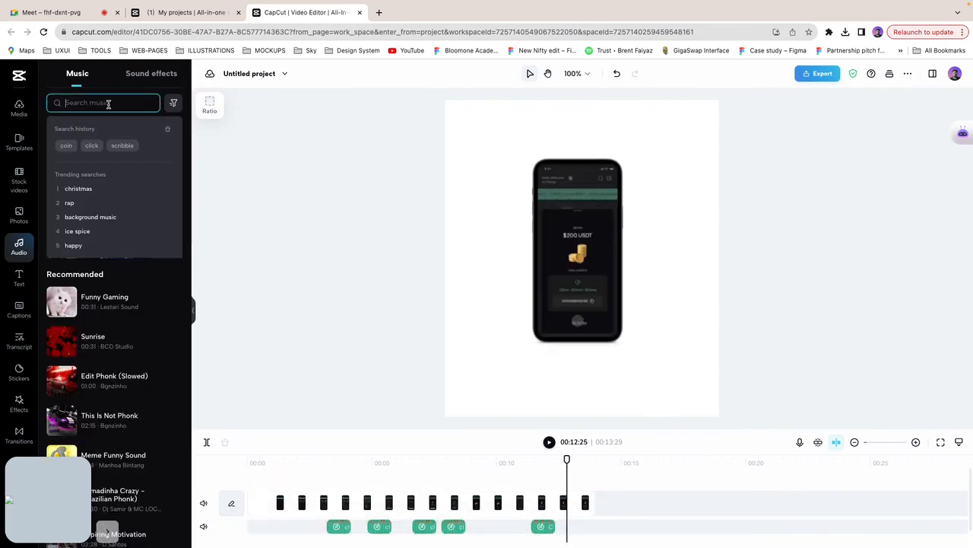
{"action": "type", "text": "loader"}
{"action": "key", "text": "Return"}
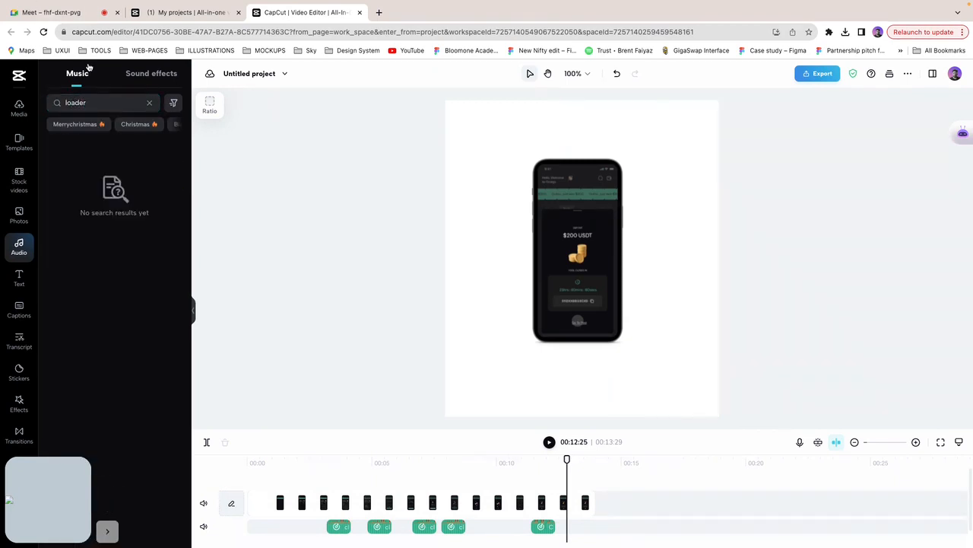
Step: Replace the music search term with "loading" and list the matching sounds
{"action": "left_click", "coordinate": [149, 102]}
{"action": "left_click", "coordinate": [130, 107]}
{"action": "type", "text": "l"}
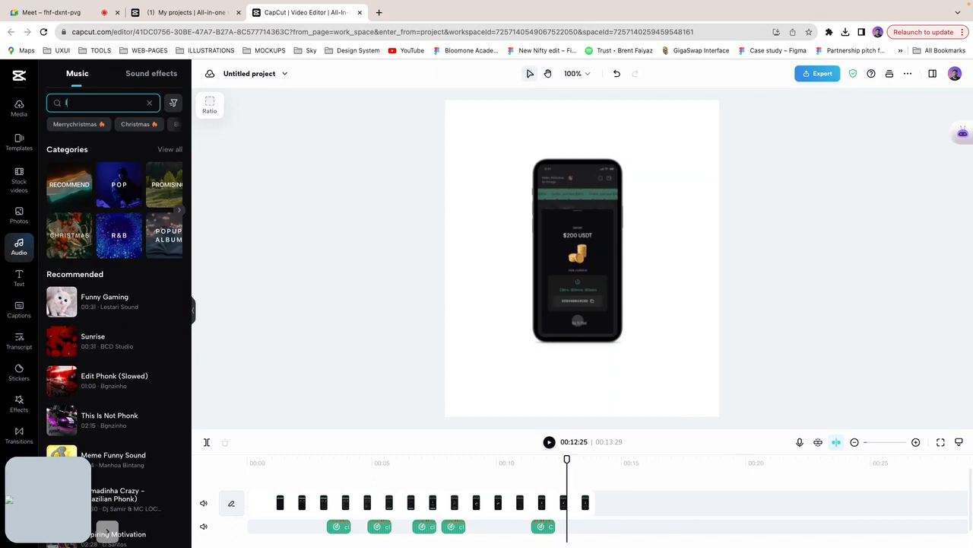
{"action": "type", "text": "oadibng"}
{"action": "key", "text": "Return"}
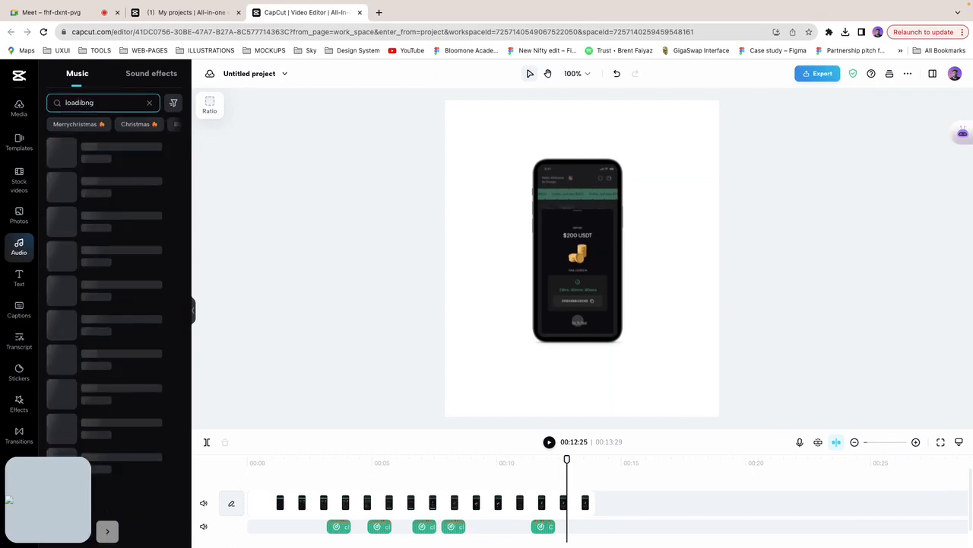
{"action": "left_click", "coordinate": [85, 104]}
{"action": "key", "text": "BackSpace"}
{"action": "left_click", "coordinate": [99, 199]}
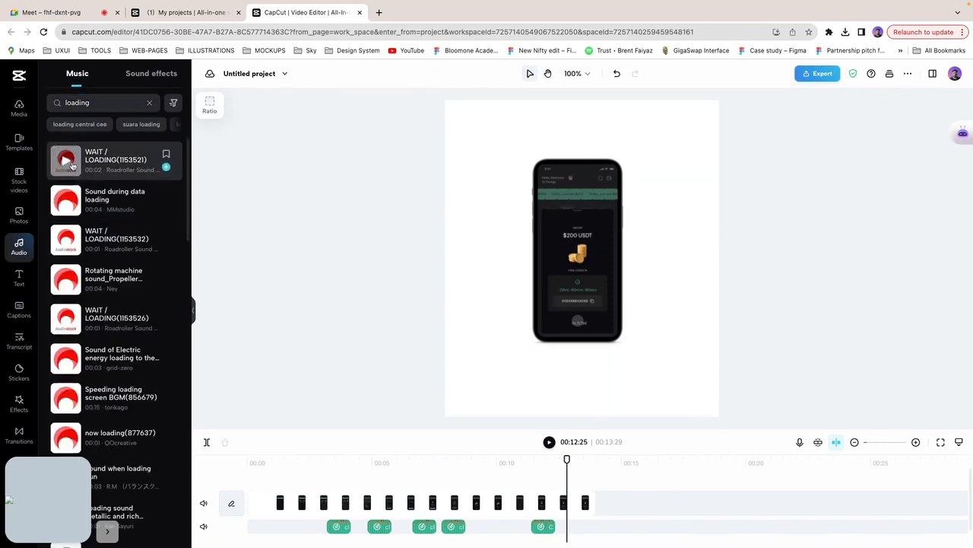
Step: Preview the first six loading sounds, from "WAIT / LOADING(1153521)" to the "Sound of Electric energy loading" track
{"action": "left_click", "coordinate": [70, 162]}
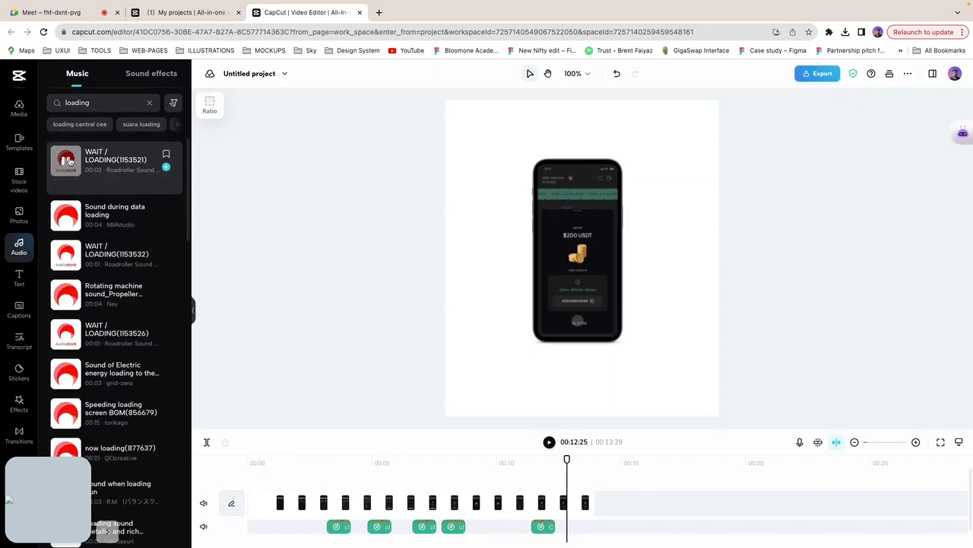
{"action": "left_click", "coordinate": [66, 217]}
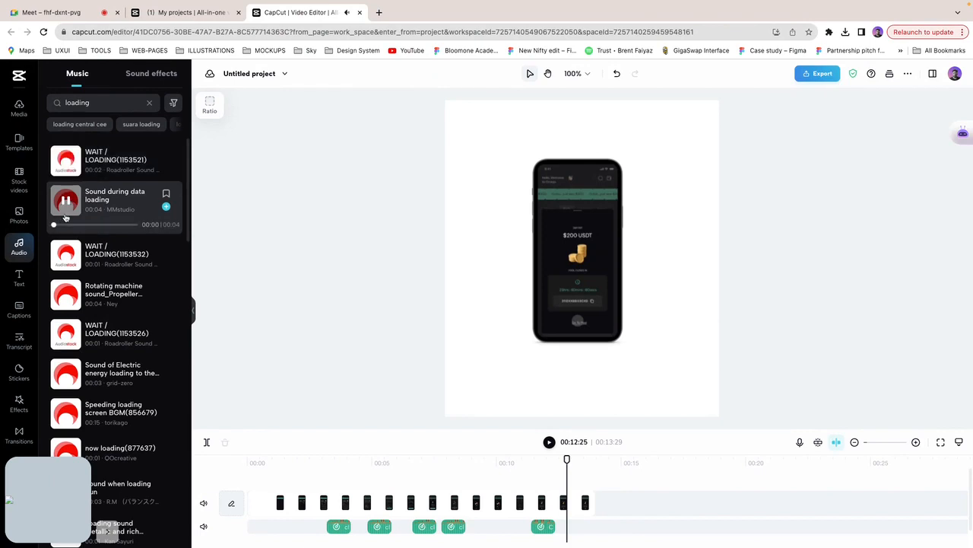
{"action": "left_click", "coordinate": [67, 254]}
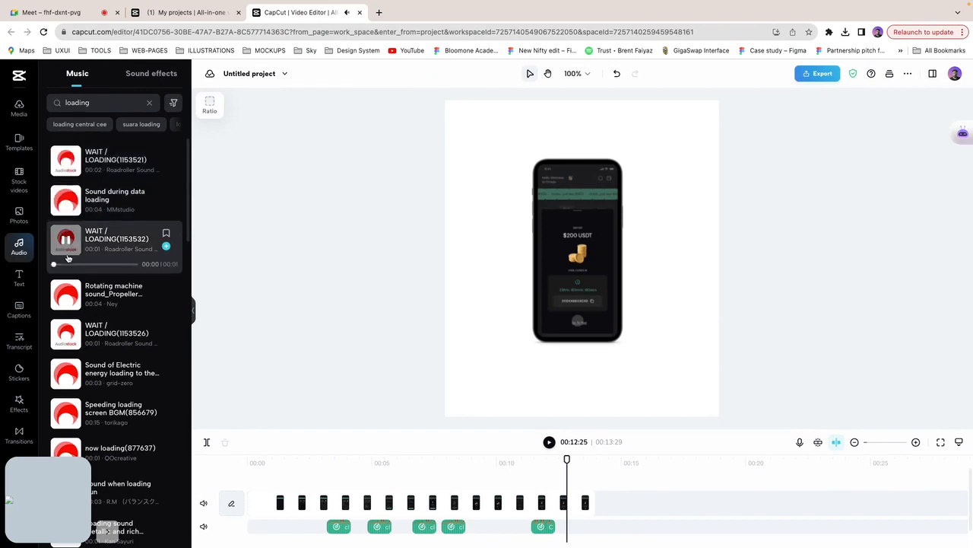
{"action": "left_click", "coordinate": [66, 297]}
{"action": "left_click", "coordinate": [66, 333]}
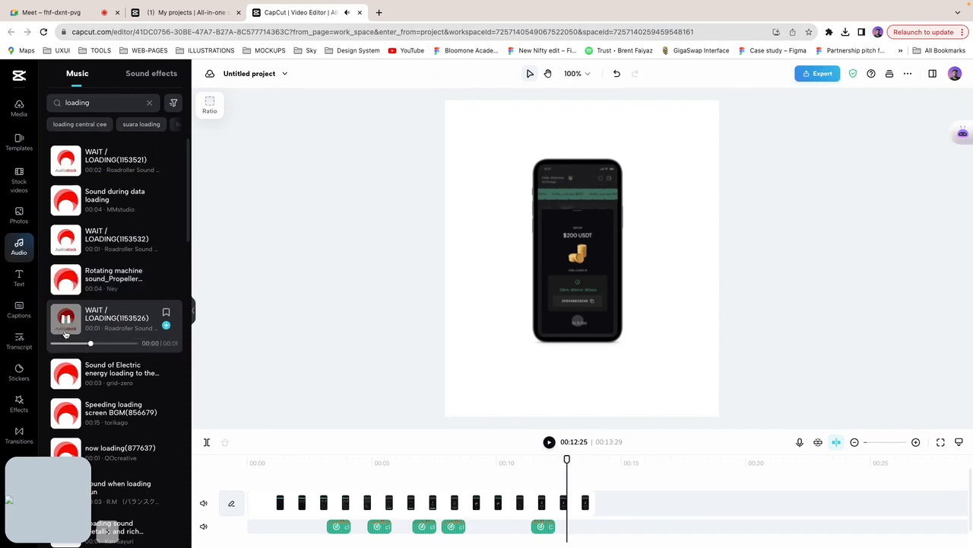
{"action": "left_click", "coordinate": [66, 373]}
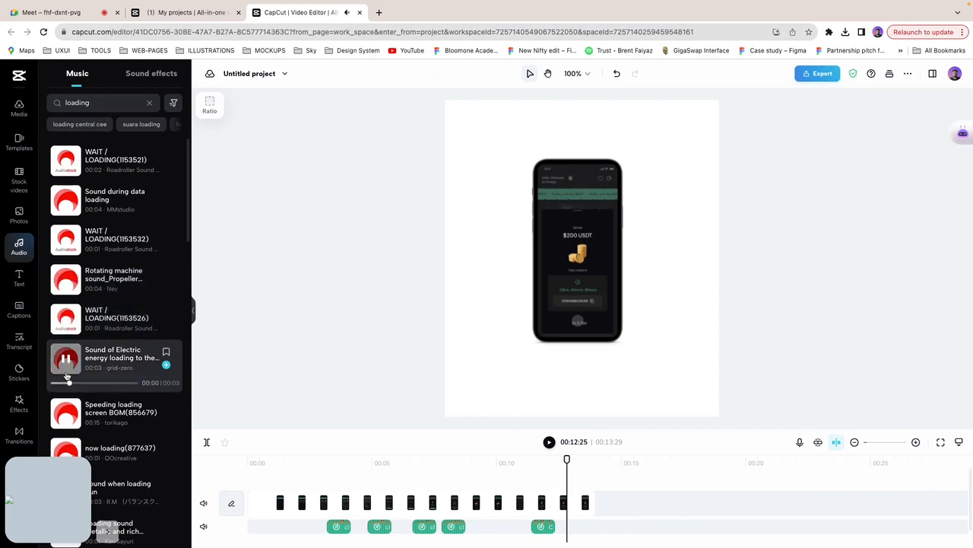
Step: Preview "Speeding loading screen BGM(856679)", "now loading(877637)" and the metallic loading sound, and replay "WAIT / LOADING(1153521)"
{"action": "scroll", "coordinate": [68, 374], "scroll_direction": "down", "scroll_amount": 1}
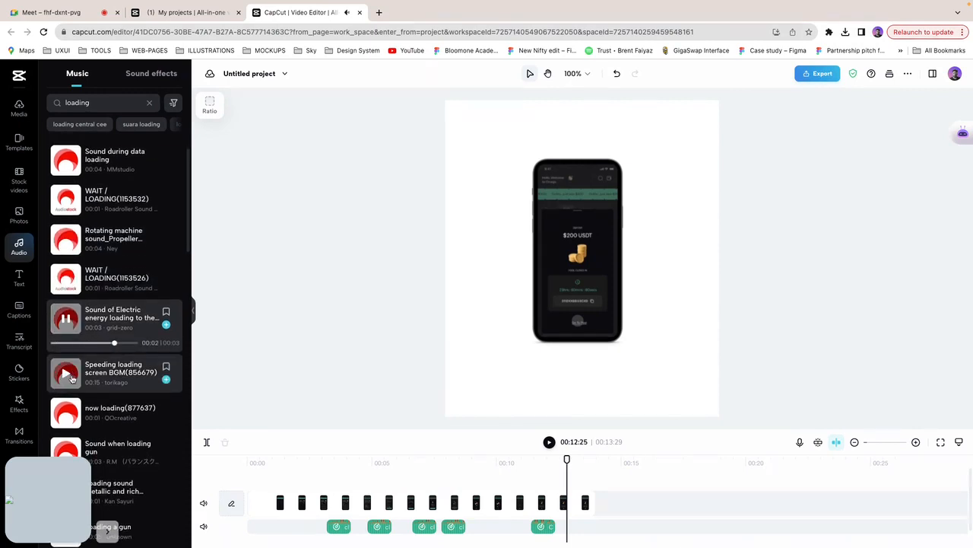
{"action": "left_click", "coordinate": [68, 375]}
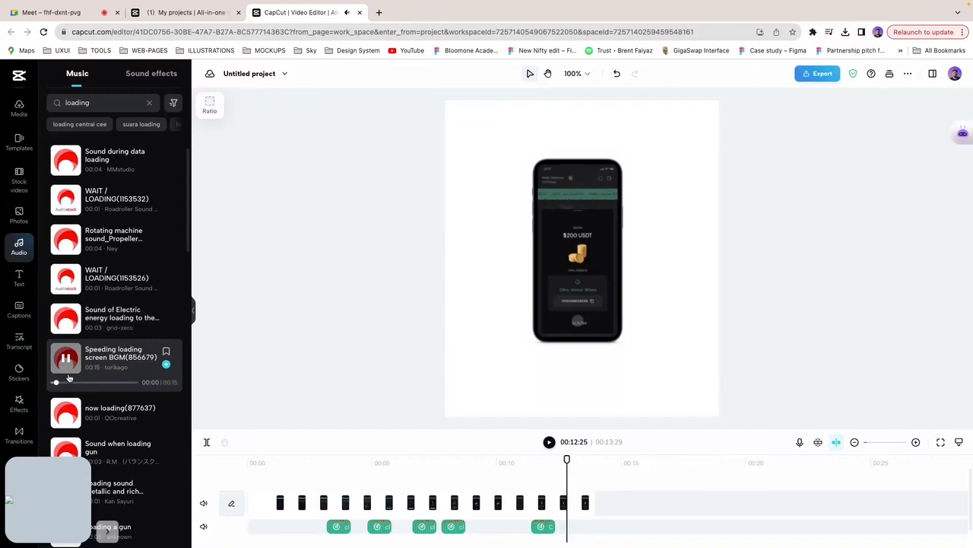
{"action": "scroll", "coordinate": [68, 378], "scroll_direction": "down", "scroll_amount": 1}
{"action": "left_click", "coordinate": [66, 380]}
{"action": "scroll", "coordinate": [65, 385], "scroll_direction": "down", "scroll_amount": 1}
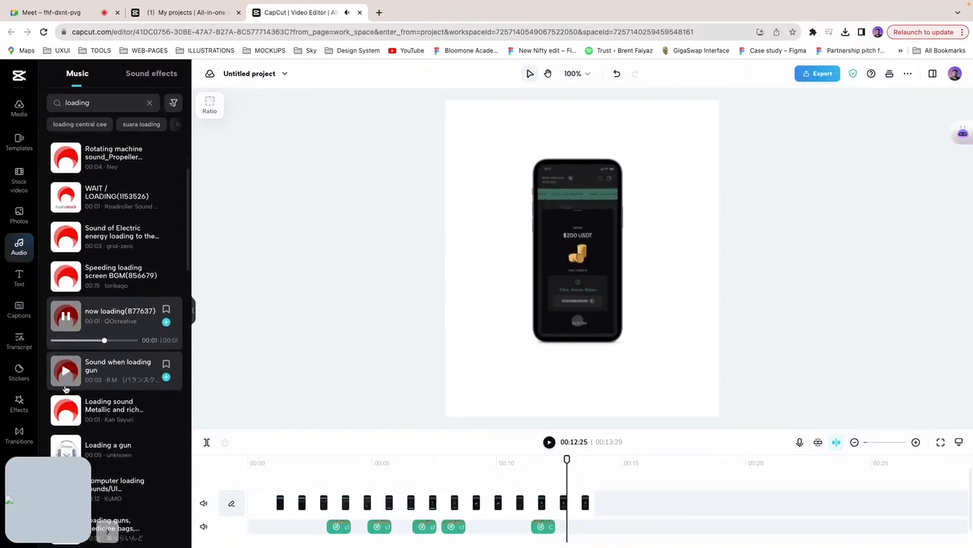
{"action": "scroll", "coordinate": [66, 388], "scroll_direction": "down", "scroll_amount": 1}
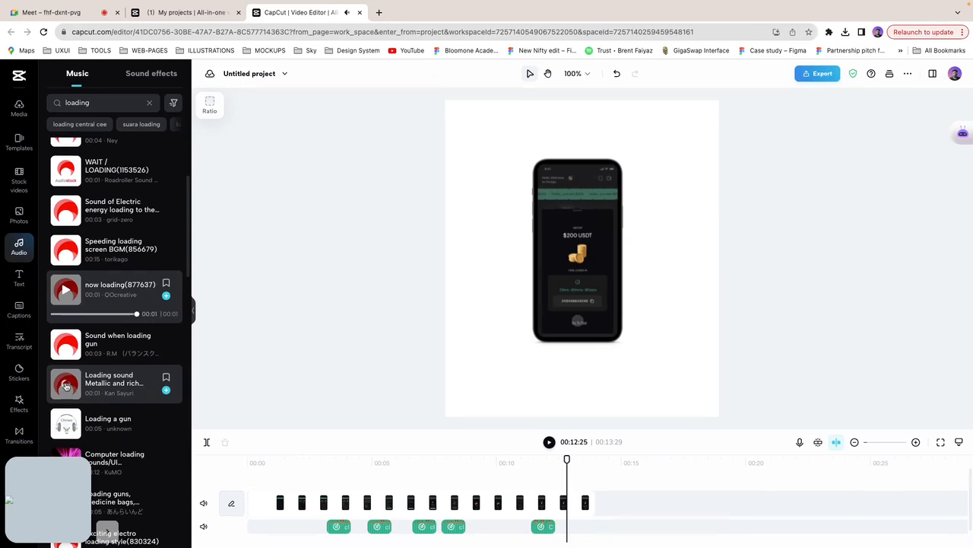
{"action": "left_click", "coordinate": [67, 387]}
{"action": "scroll", "coordinate": [69, 320], "scroll_direction": "up", "scroll_amount": 5}
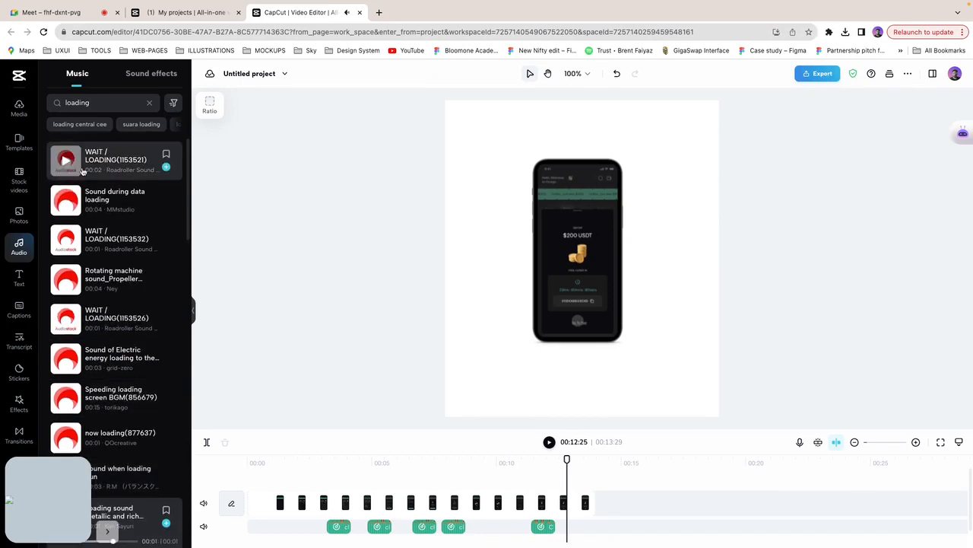
{"action": "left_click", "coordinate": [67, 160]}
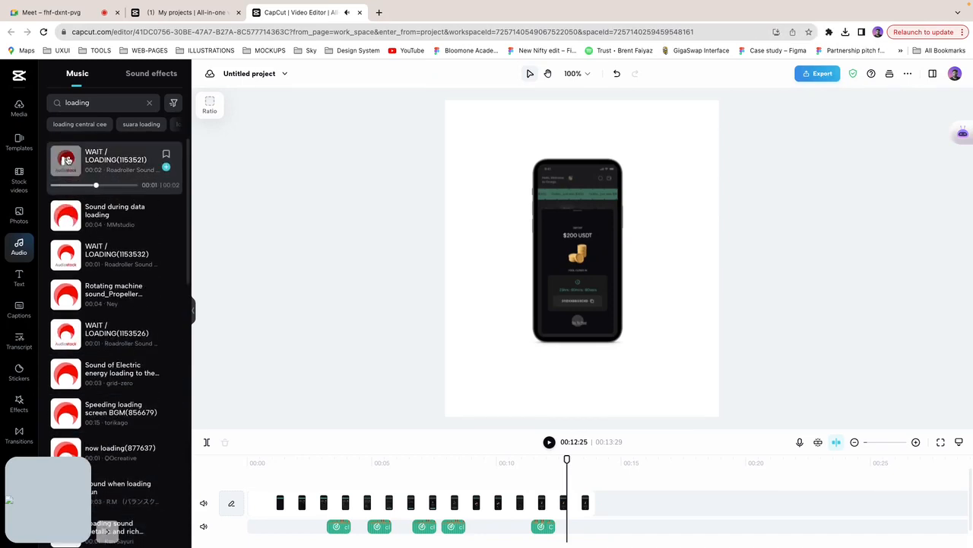
{"action": "scroll", "coordinate": [364, 500], "scroll_direction": "down", "scroll_amount": 1}
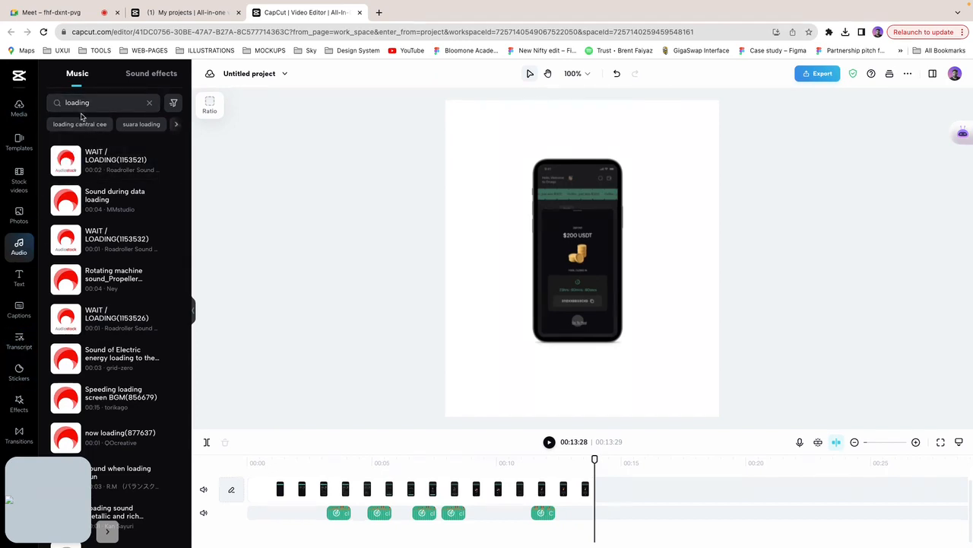
Step: Clear the music search and play the video from 00:00:00 to check the sound effects
{"action": "left_click", "coordinate": [133, 109]}
{"action": "left_click", "coordinate": [149, 103]}
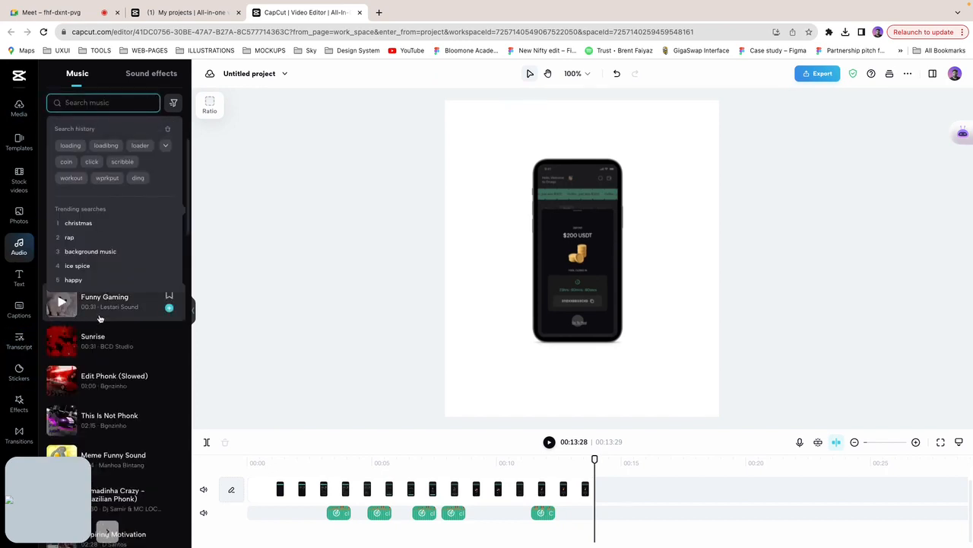
{"action": "left_click", "coordinate": [292, 308]}
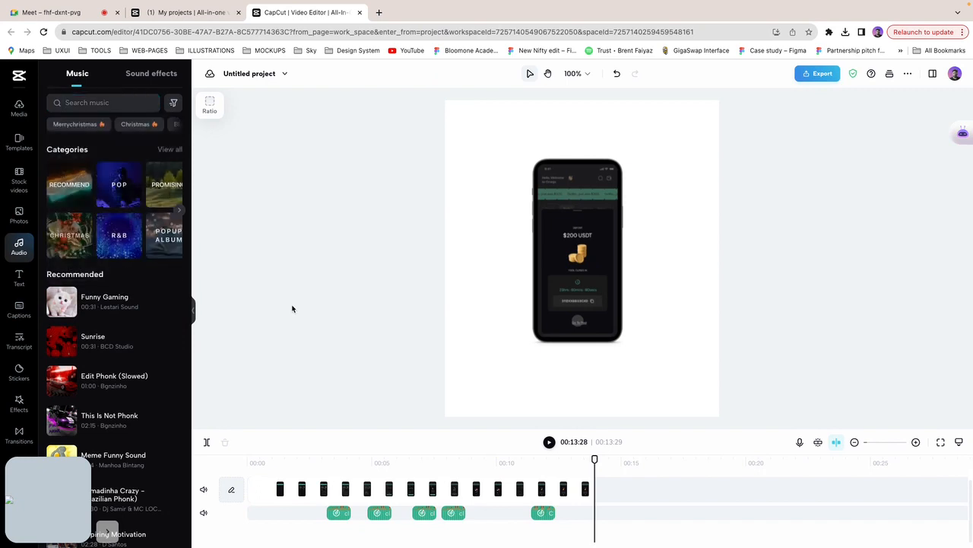
{"action": "left_click_drag", "start_coordinate": [593, 460], "coordinate": [248, 455]}
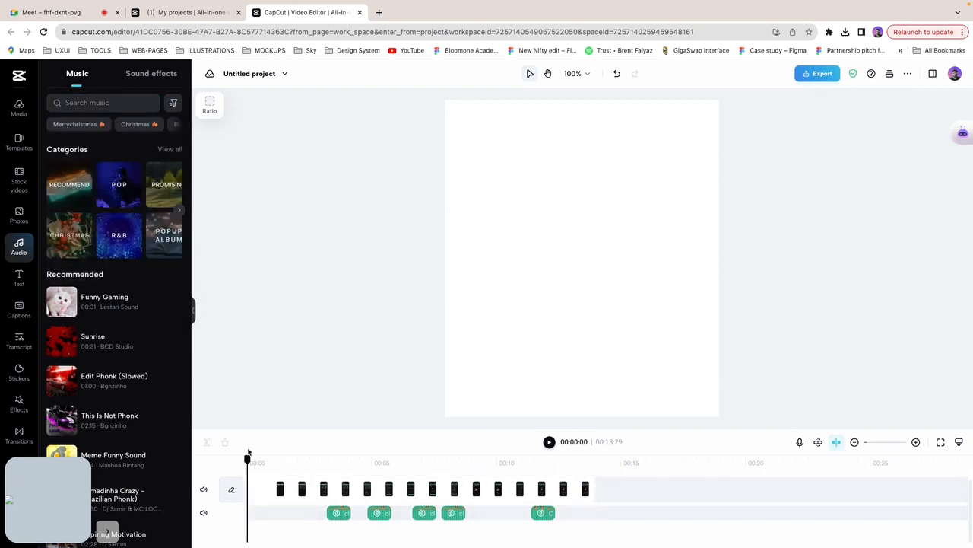
{"action": "key", "text": "space"}
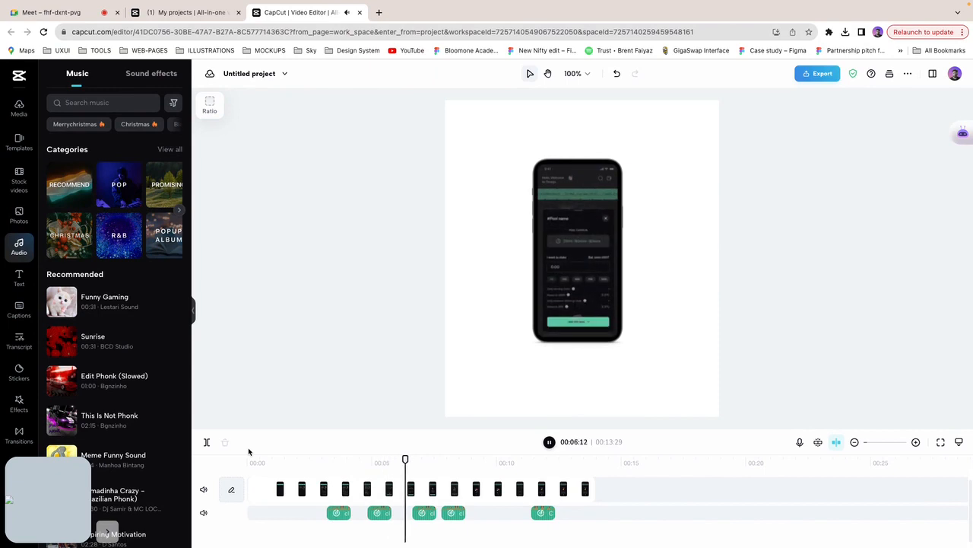
{"action": "left_click", "coordinate": [310, 477]}
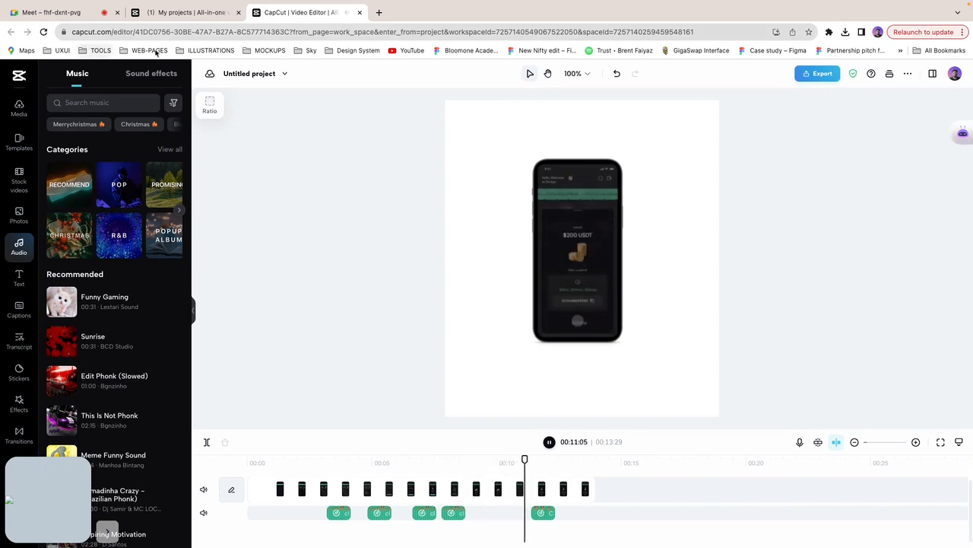
Step: Check the Google Meet call and return to the CapCut editor
{"action": "left_click", "coordinate": [77, 17]}
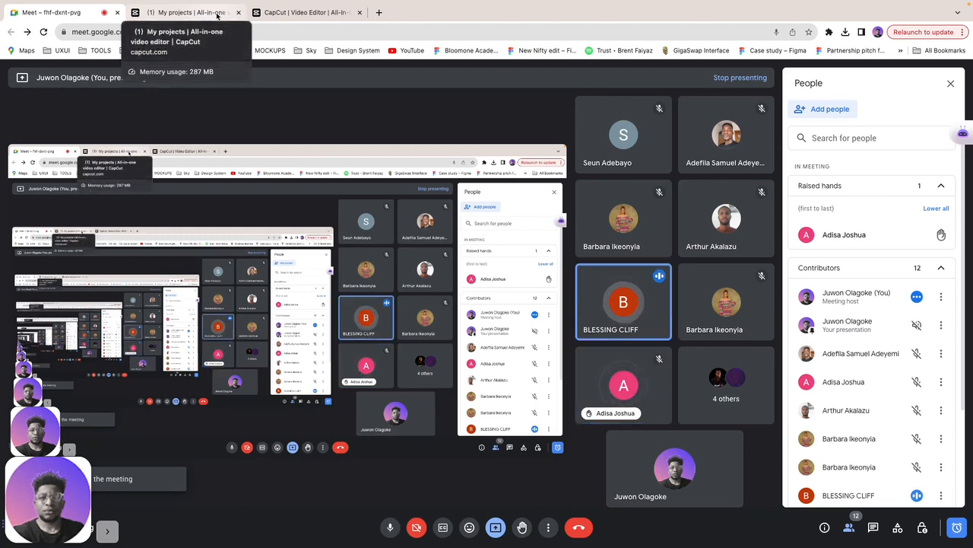
{"action": "left_click", "coordinate": [300, 12]}
Step: Replay the video from the start and from just before the first click sound to check the effects' timing
{"action": "left_click", "coordinate": [253, 463]}
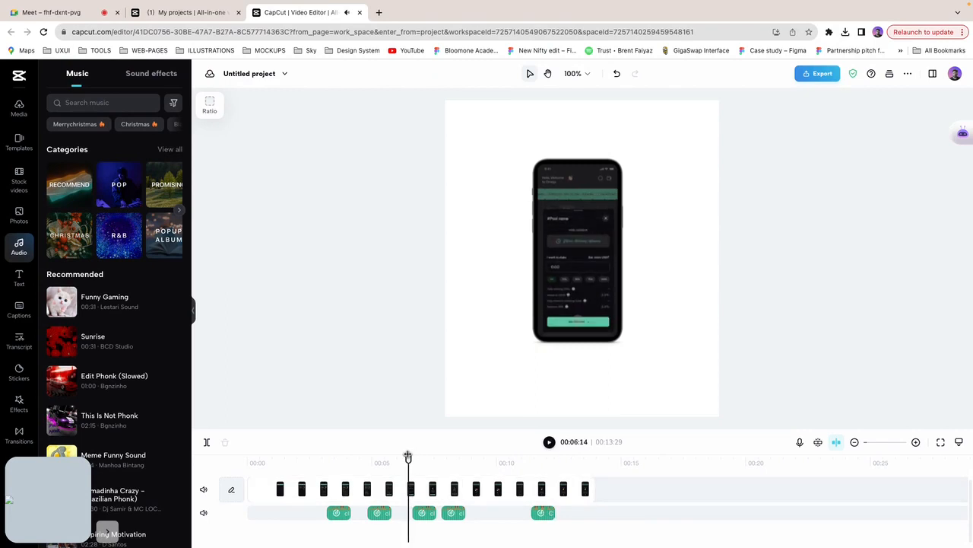
{"action": "left_click", "coordinate": [316, 534]}
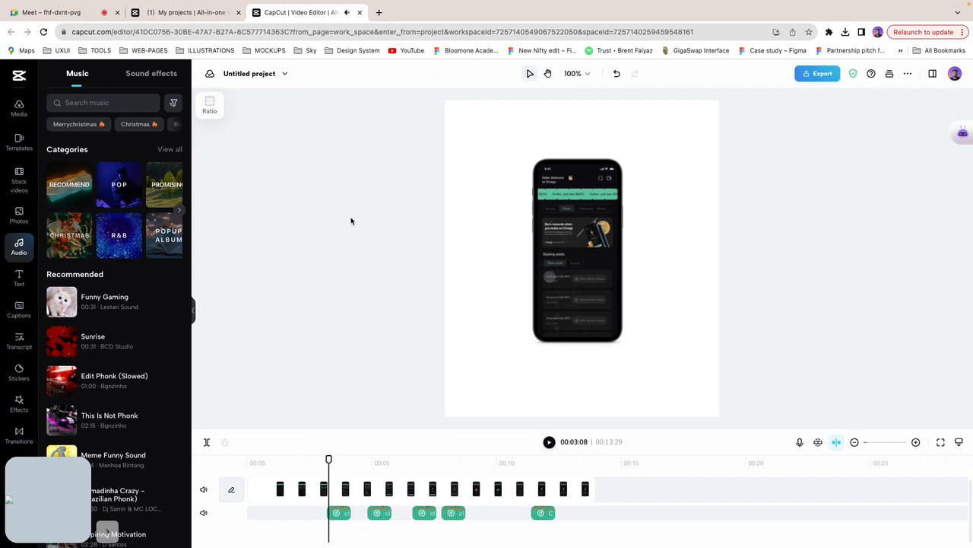
{"action": "left_click", "coordinate": [298, 465]}
{"action": "key", "text": "space"}
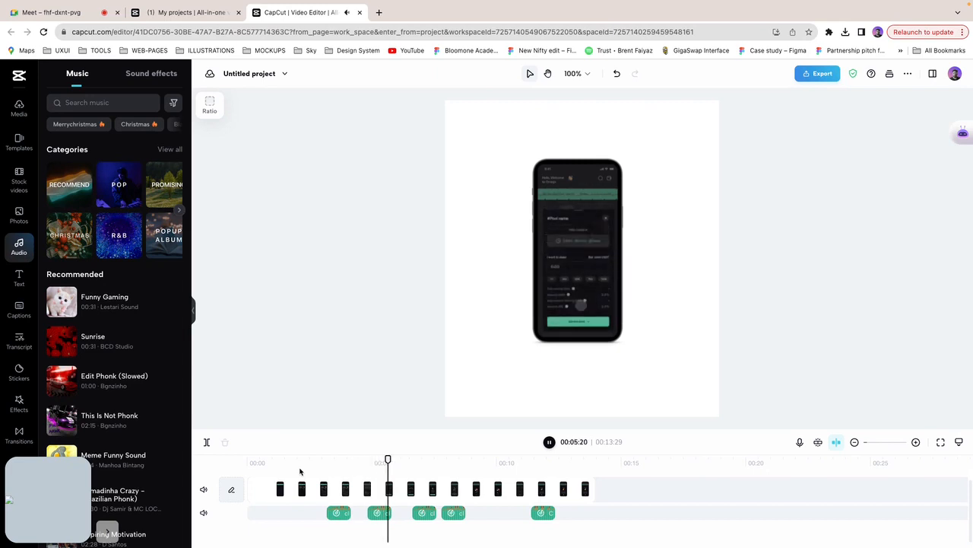
{"action": "key", "text": "space"}
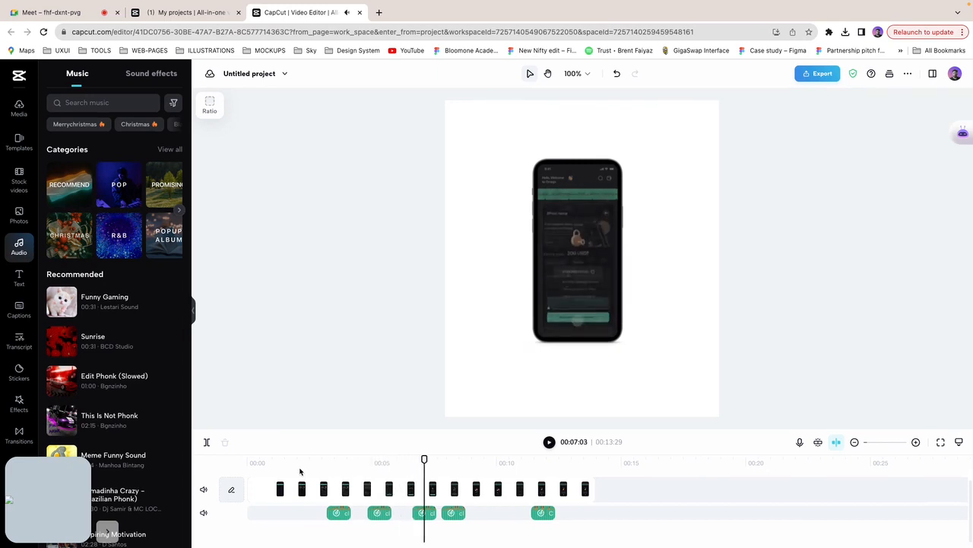
{"action": "key", "text": "space"}
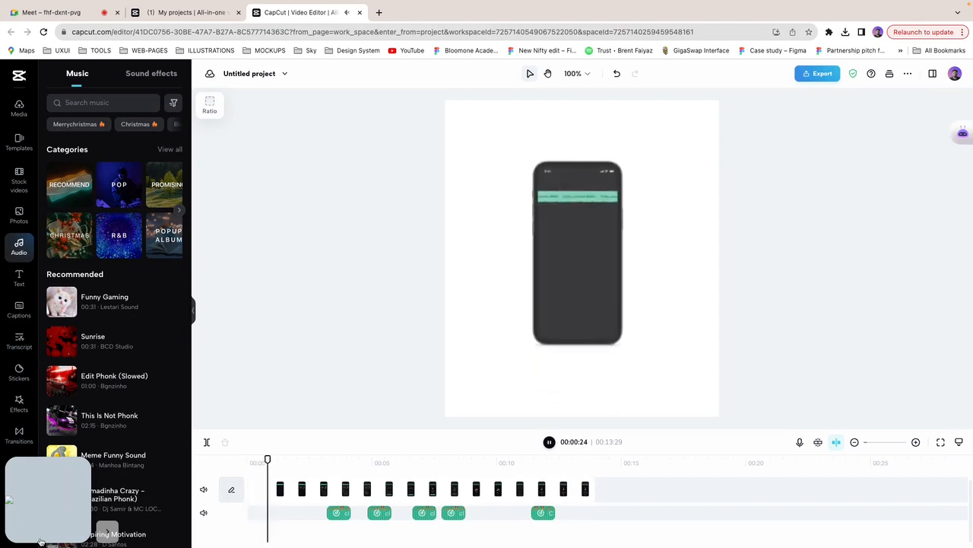
{"action": "left_click", "coordinate": [104, 532]}
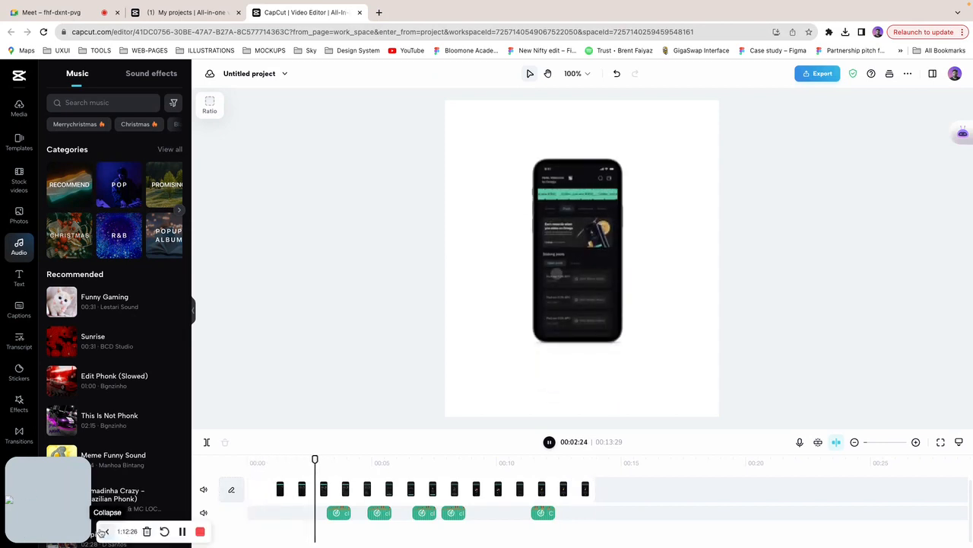
{"action": "left_click", "coordinate": [106, 532]}
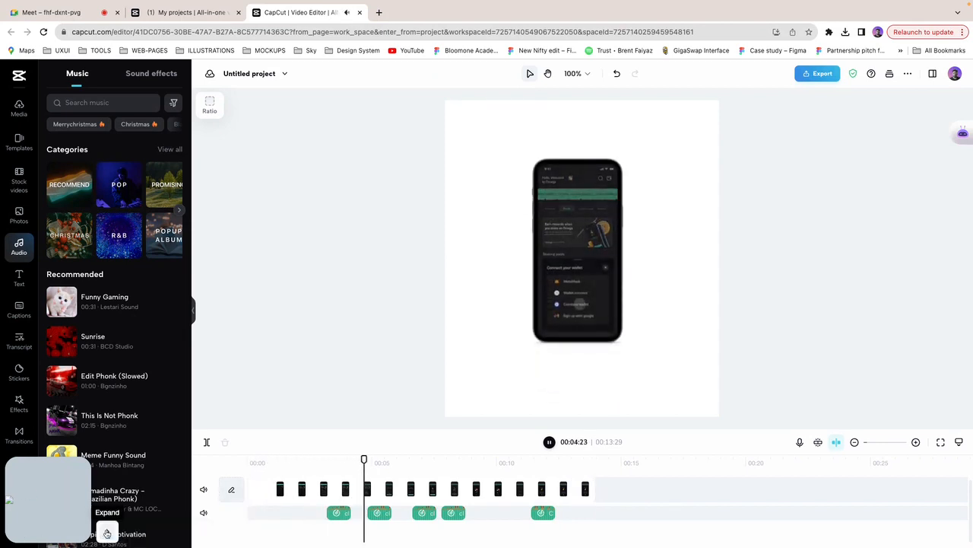
Step: Try the coin sound at -8.9 dB, play the video with that sound deleted, and undo the deletion
{"action": "left_click", "coordinate": [540, 513]}
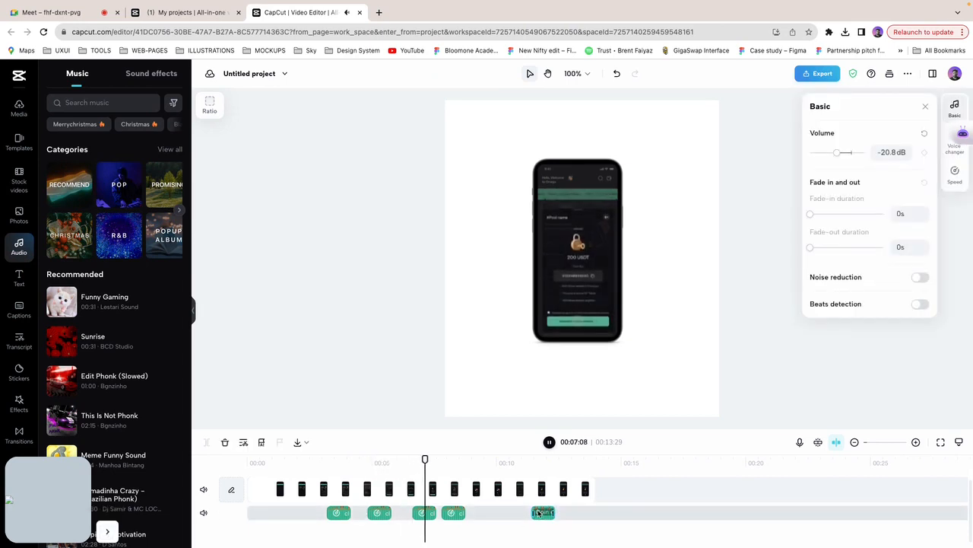
{"action": "left_click", "coordinate": [846, 154]}
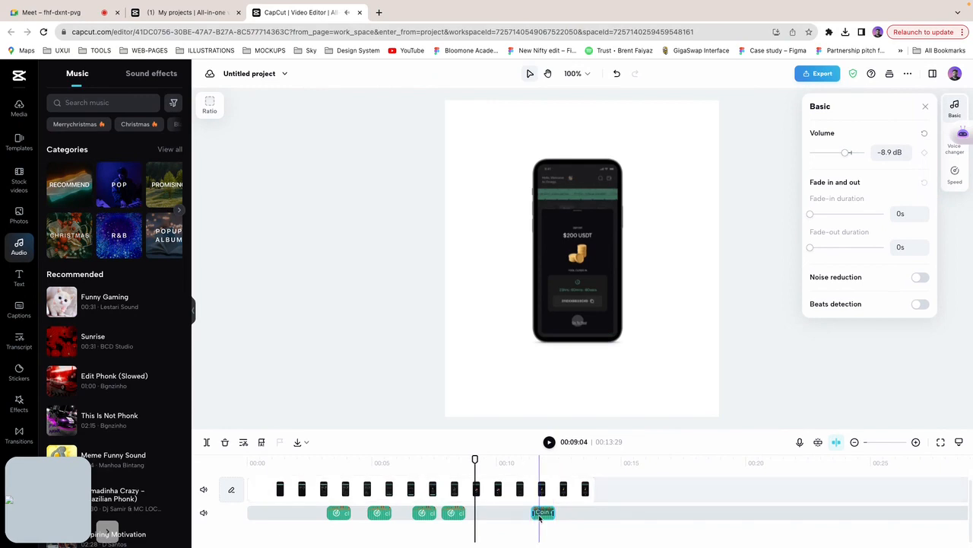
{"action": "key", "text": "Delete"}
{"action": "left_click", "coordinate": [251, 462]}
{"action": "key", "text": "space"}
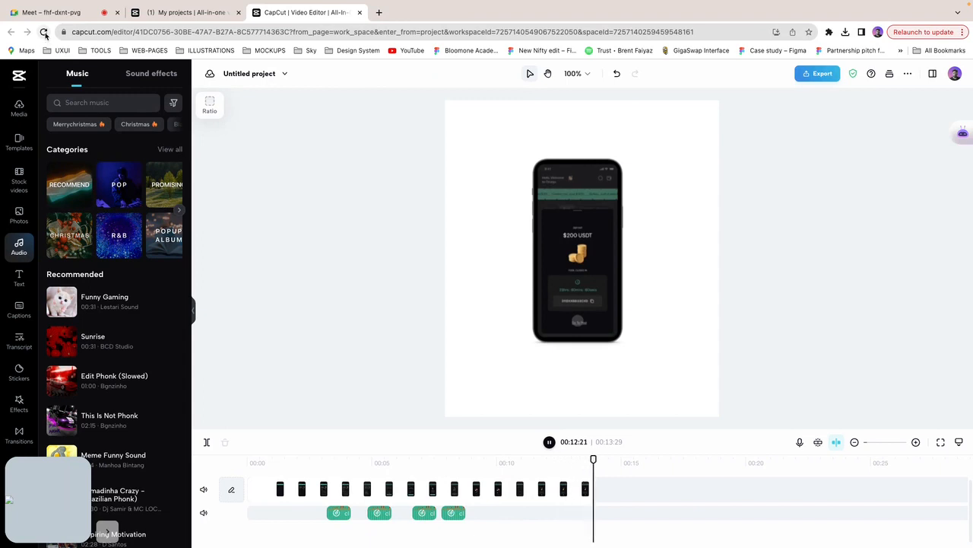
{"action": "key", "text": "super+z"}
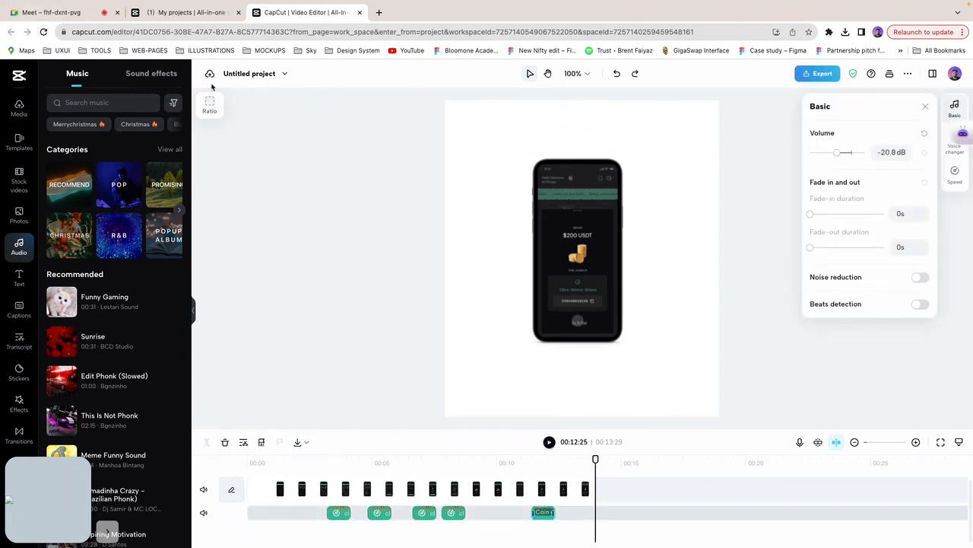
Step: Reload the video editor page
{"action": "left_click", "coordinate": [44, 32]}
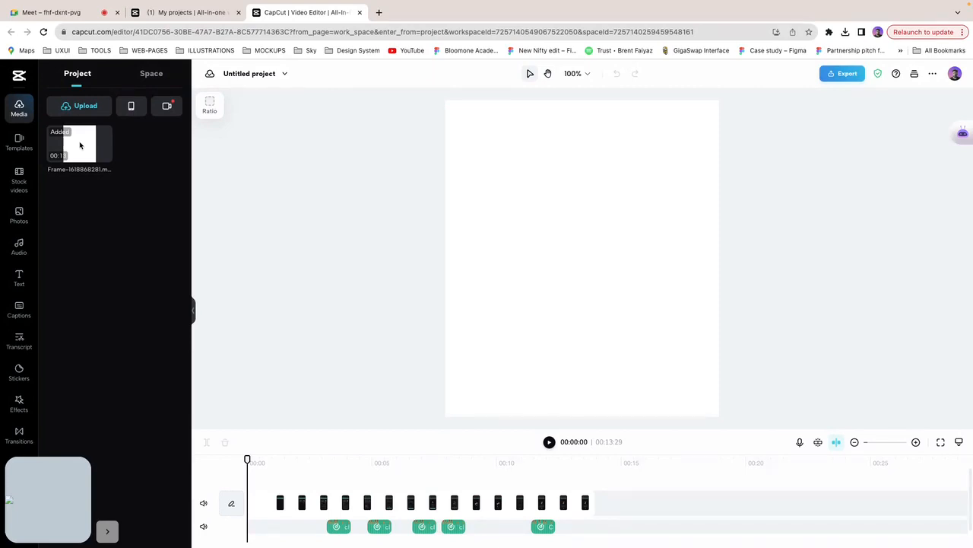
Step: Play the whole video from the start to check the timing of the sound effects
{"action": "key", "text": "space"}
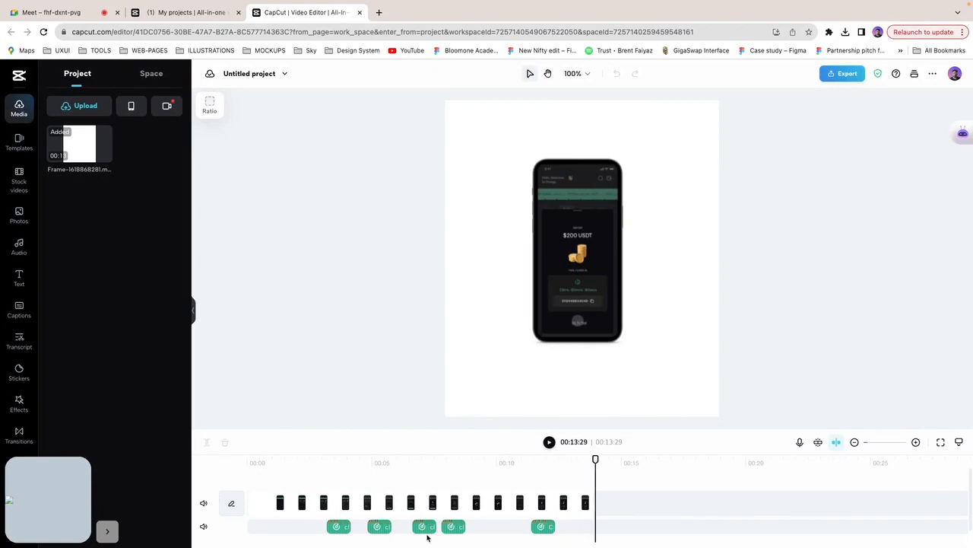
{"action": "scroll", "coordinate": [392, 516], "scroll_direction": "down", "scroll_amount": 1}
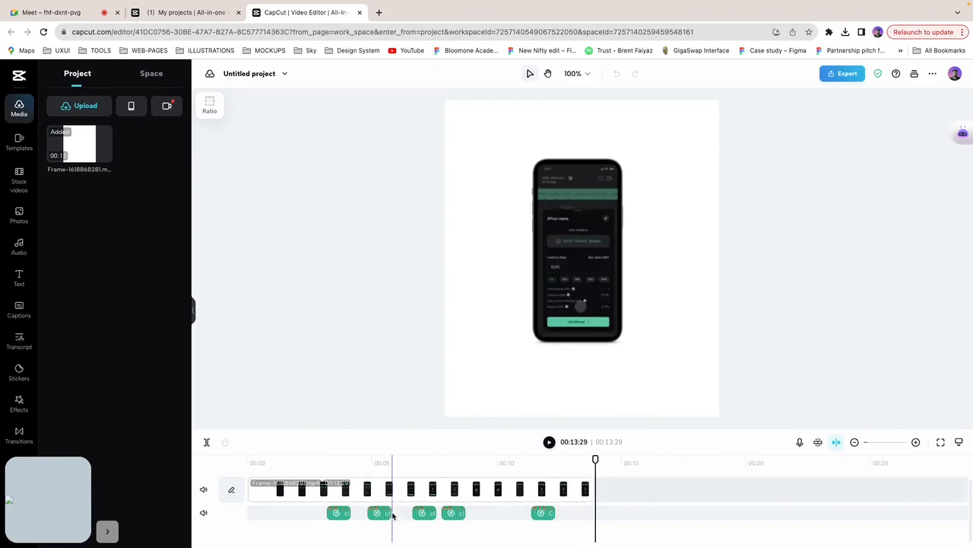
{"action": "left_click", "coordinate": [108, 530]}
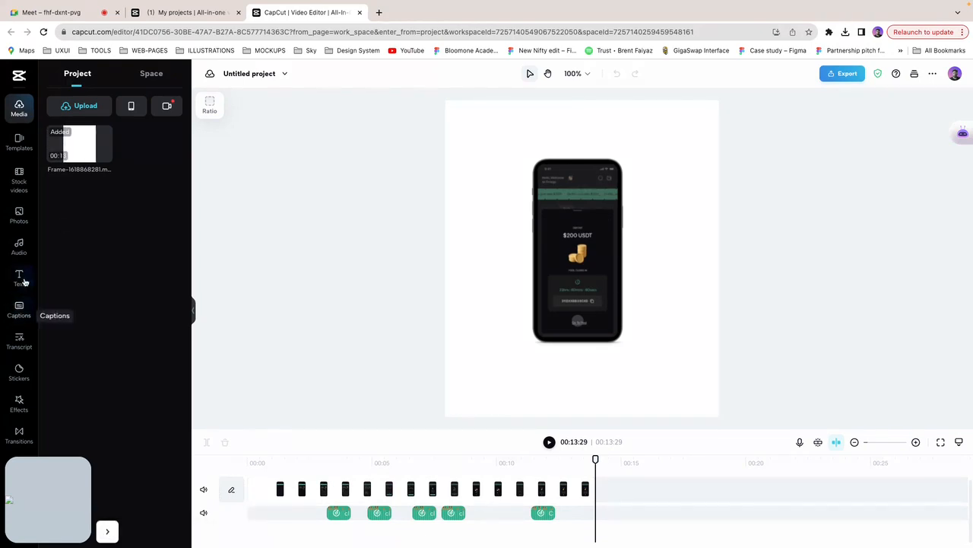
Step: Open the music library and preview the recommended track Edit Phonk (Slowed)
{"action": "left_click", "coordinate": [19, 245]}
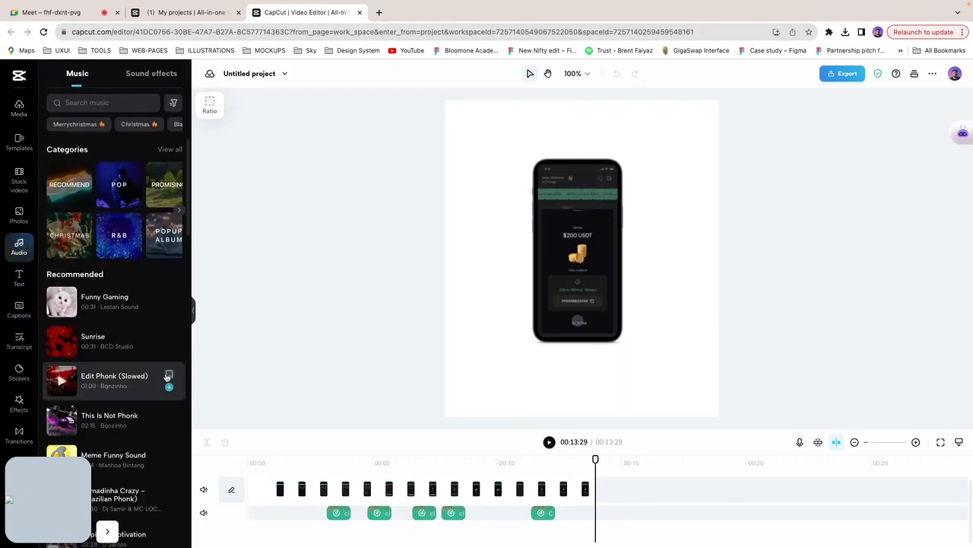
{"action": "scroll", "coordinate": [129, 317], "scroll_direction": "down", "scroll_amount": 1}
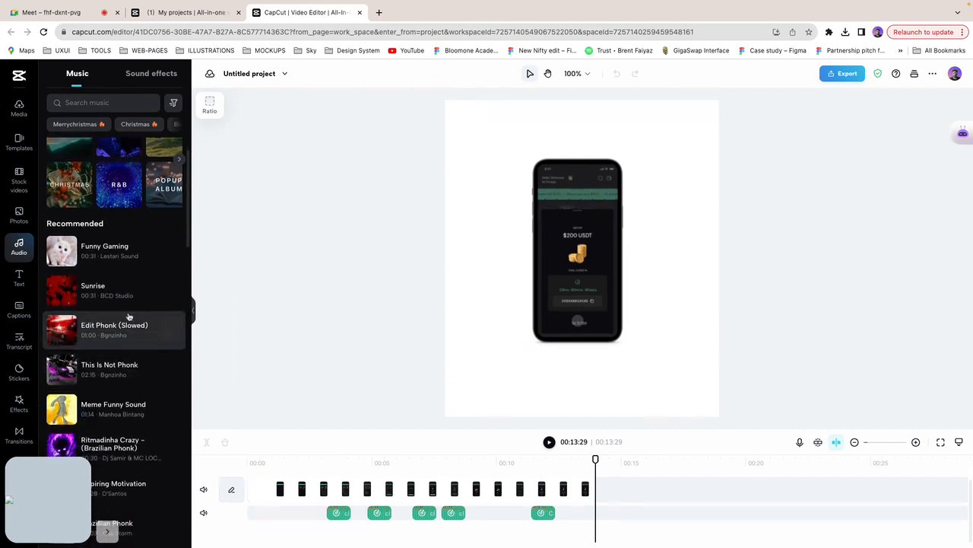
{"action": "left_click", "coordinate": [61, 330]}
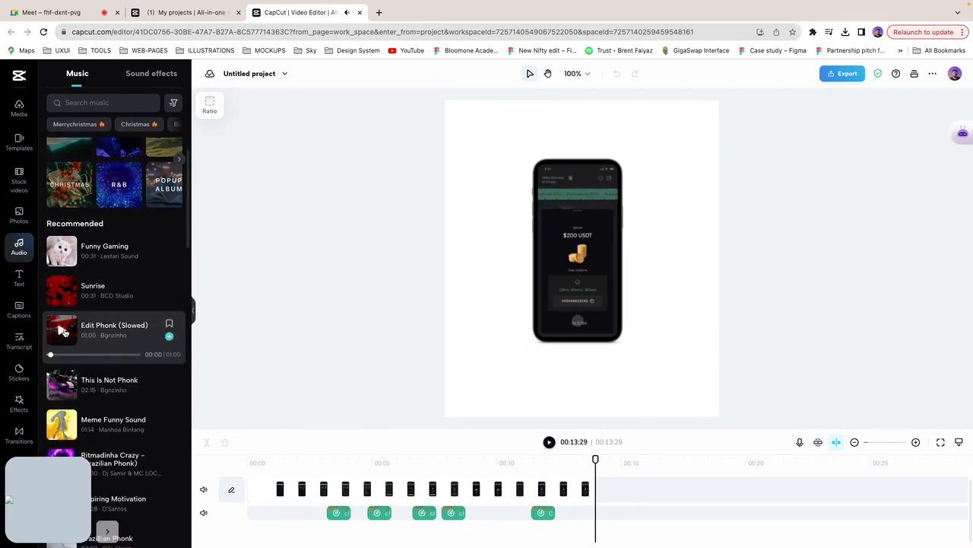
{"action": "scroll", "coordinate": [63, 332], "scroll_direction": "down", "scroll_amount": 2}
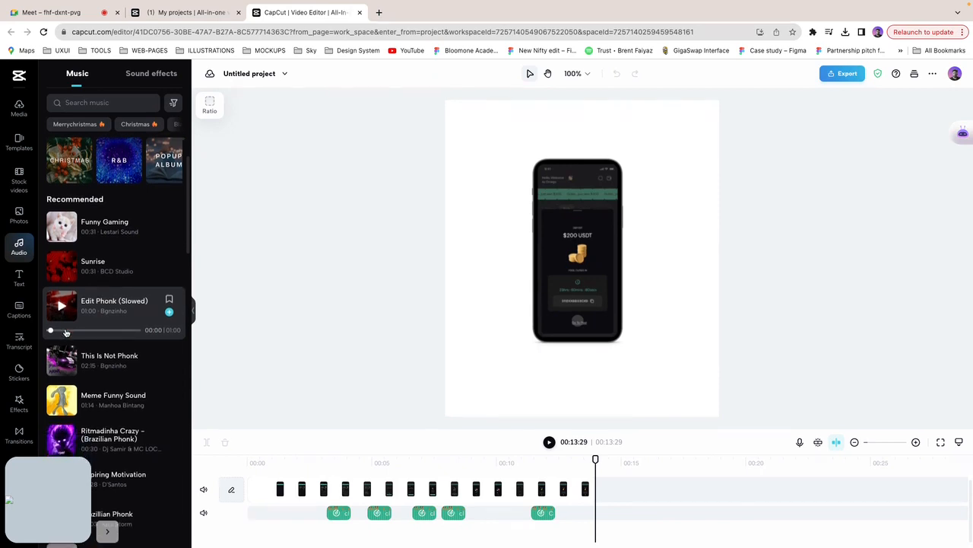
{"action": "scroll", "coordinate": [66, 332], "scroll_direction": "down", "scroll_amount": 1}
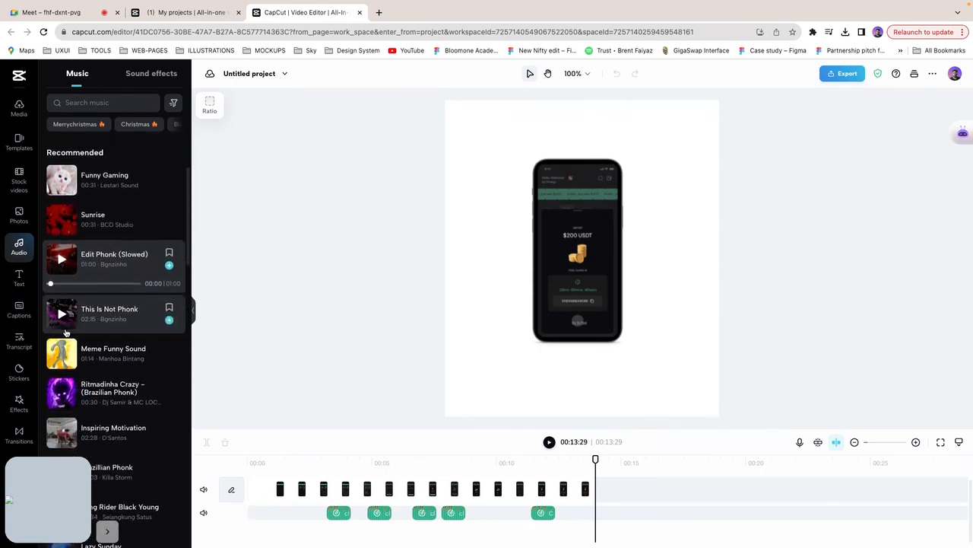
{"action": "left_click", "coordinate": [111, 534]}
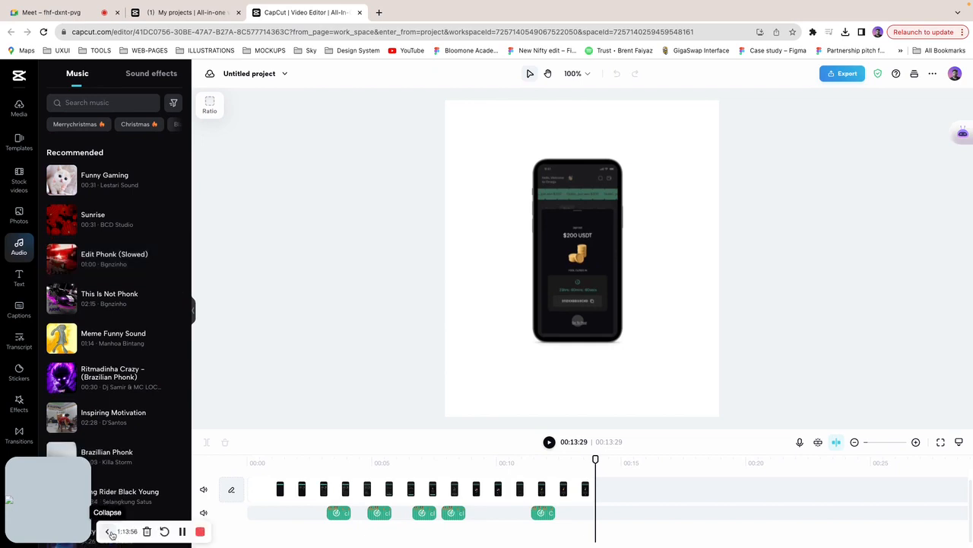
{"action": "left_click", "coordinate": [111, 533]}
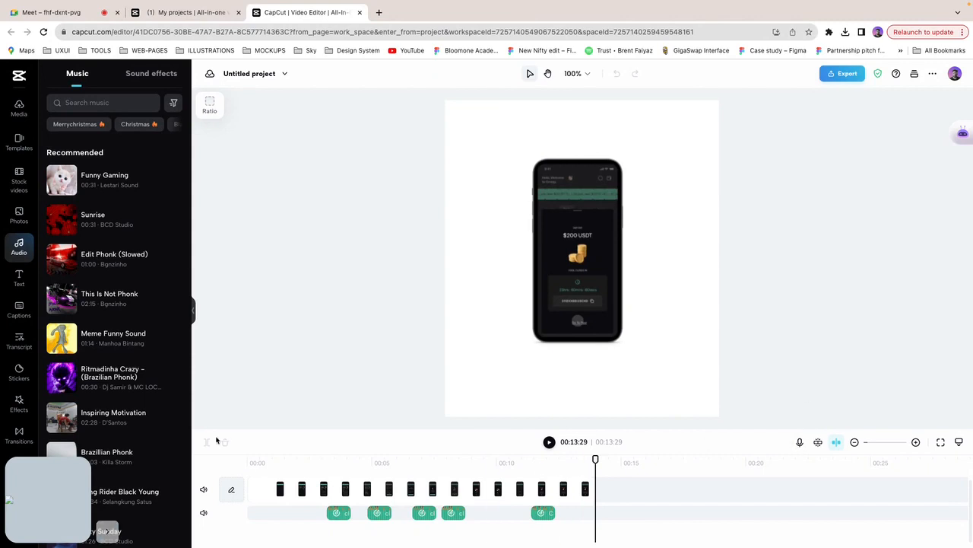
Step: Preview the track "Best for video background music Chill Trap Hip Hop" and add it to the timeline starting at 00:00
{"action": "scroll", "coordinate": [92, 351], "scroll_direction": "down", "scroll_amount": 2}
{"action": "scroll", "coordinate": [93, 350], "scroll_direction": "down", "scroll_amount": 1}
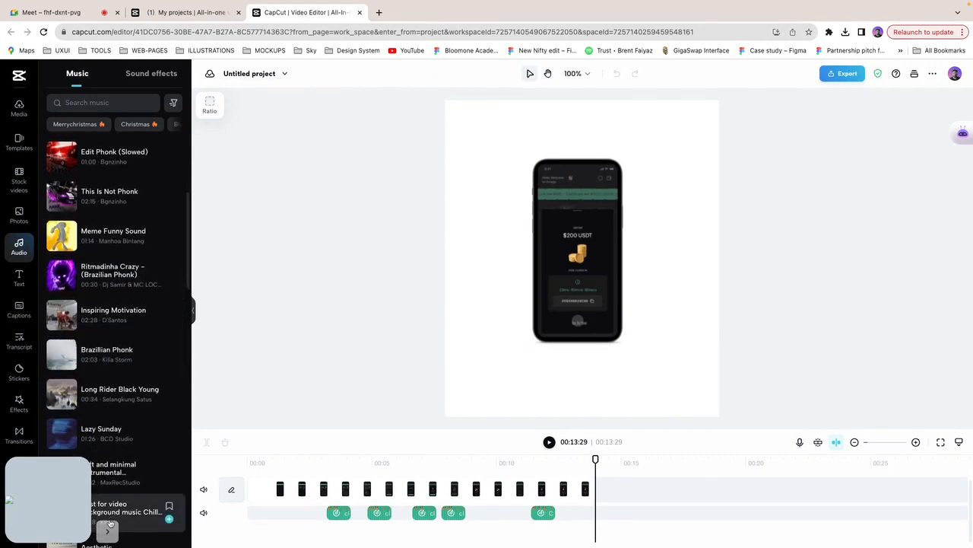
{"action": "scroll", "coordinate": [96, 426], "scroll_direction": "down", "scroll_amount": 2}
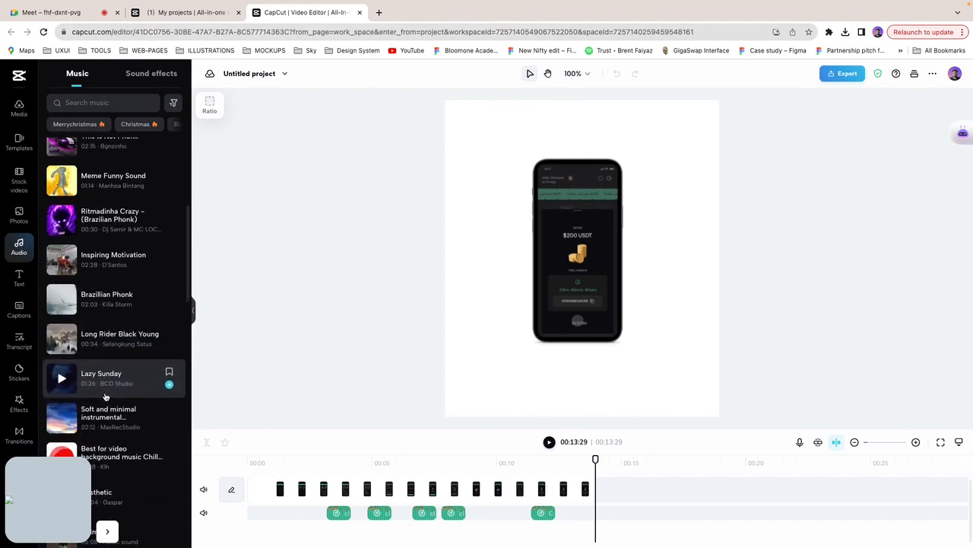
{"action": "scroll", "coordinate": [105, 396], "scroll_direction": "down", "scroll_amount": 1}
{"action": "scroll", "coordinate": [105, 395], "scroll_direction": "down", "scroll_amount": 1}
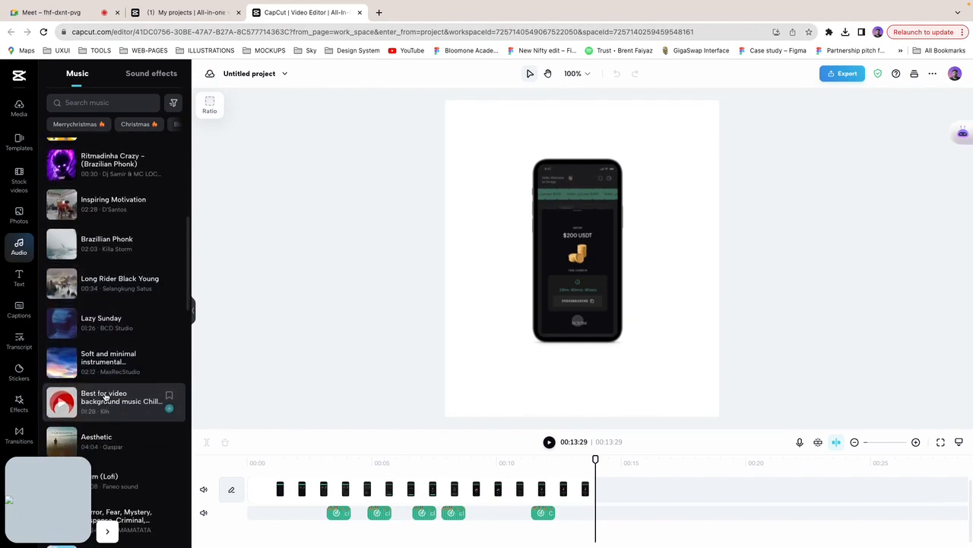
{"action": "scroll", "coordinate": [105, 395], "scroll_direction": "up", "scroll_amount": 10}
{"action": "scroll", "coordinate": [113, 313], "scroll_direction": "down", "scroll_amount": 12}
{"action": "left_click", "coordinate": [60, 302]}
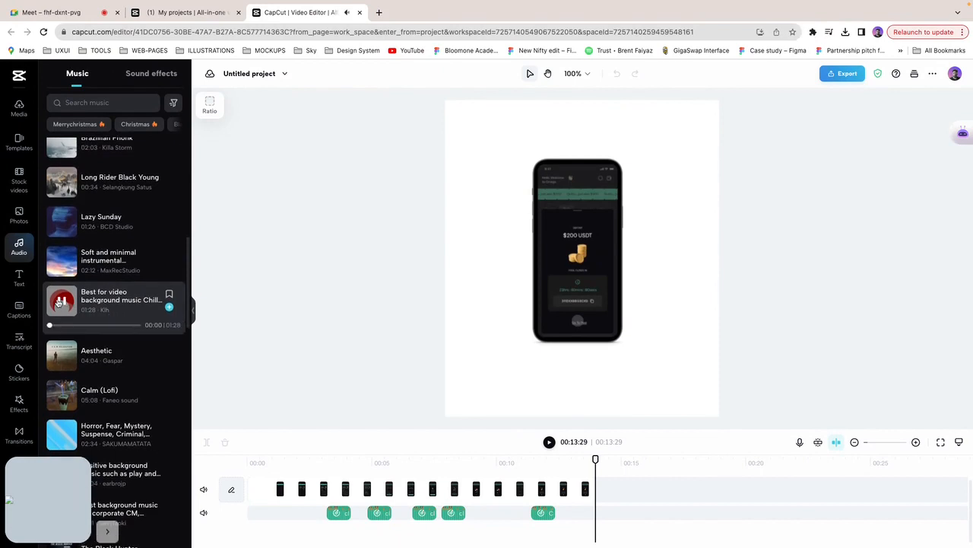
{"action": "left_click", "coordinate": [170, 305]}
{"action": "left_click_drag", "start_coordinate": [665, 511], "coordinate": [298, 532]}
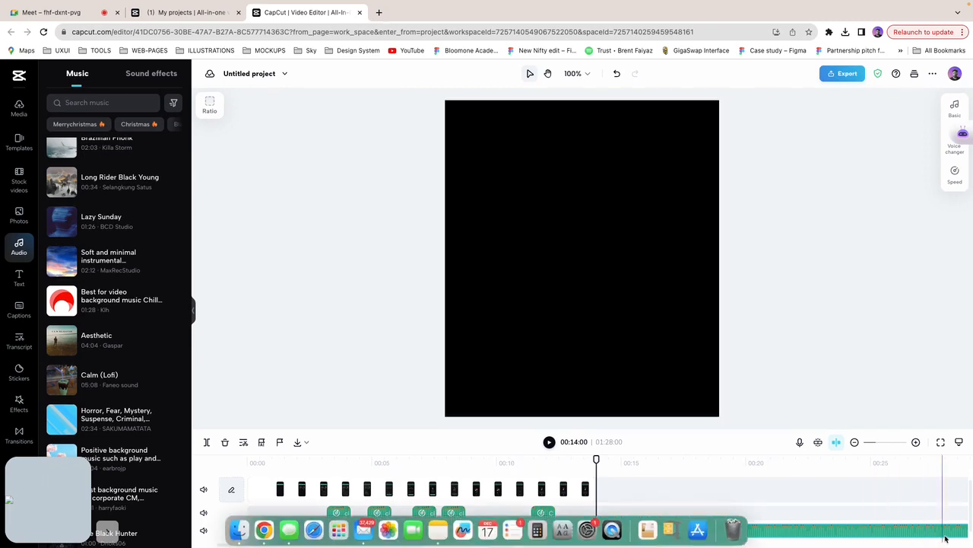
Step: Trim the end of the background music clip to 00:14:02 so it ends with the video
{"action": "scroll", "coordinate": [890, 530], "scroll_direction": "down", "scroll_amount": 2}
{"action": "scroll", "coordinate": [887, 531], "scroll_direction": "down", "scroll_amount": 3}
{"action": "left_click_drag", "start_coordinate": [765, 528], "coordinate": [330, 477]}
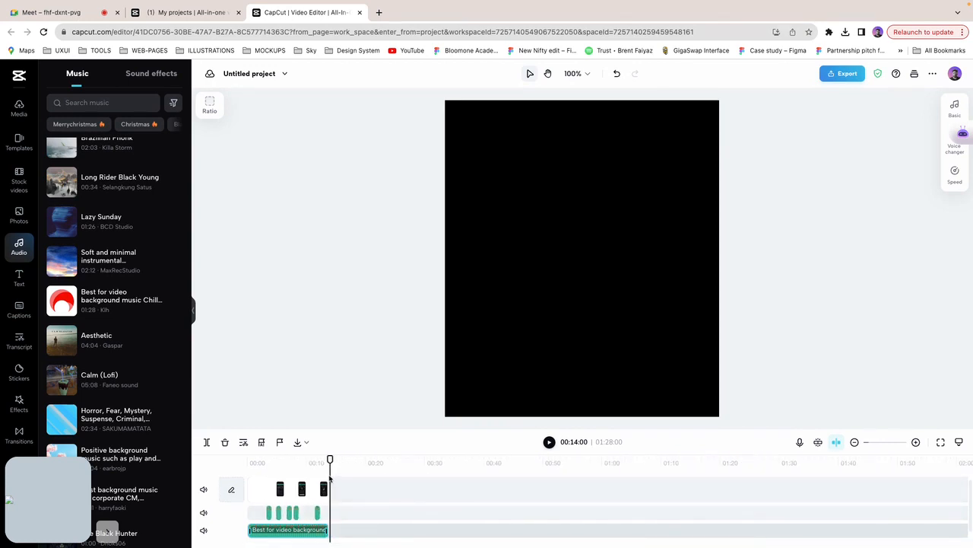
{"action": "scroll", "coordinate": [327, 479], "scroll_direction": "up", "scroll_amount": 5}
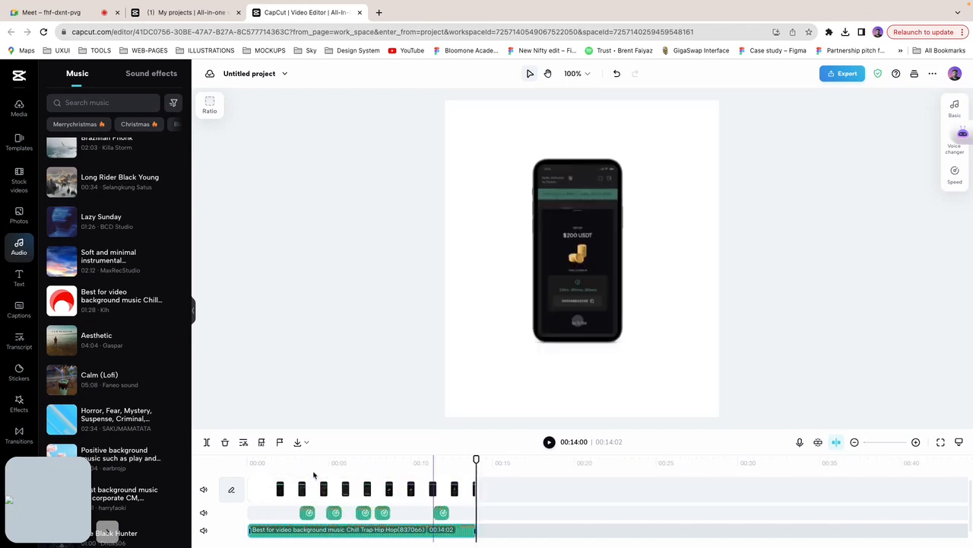
Step: Set the background music's volume to -28.2 dB and play the video from the start
{"action": "left_click", "coordinate": [954, 108]}
{"action": "left_click", "coordinate": [833, 155]}
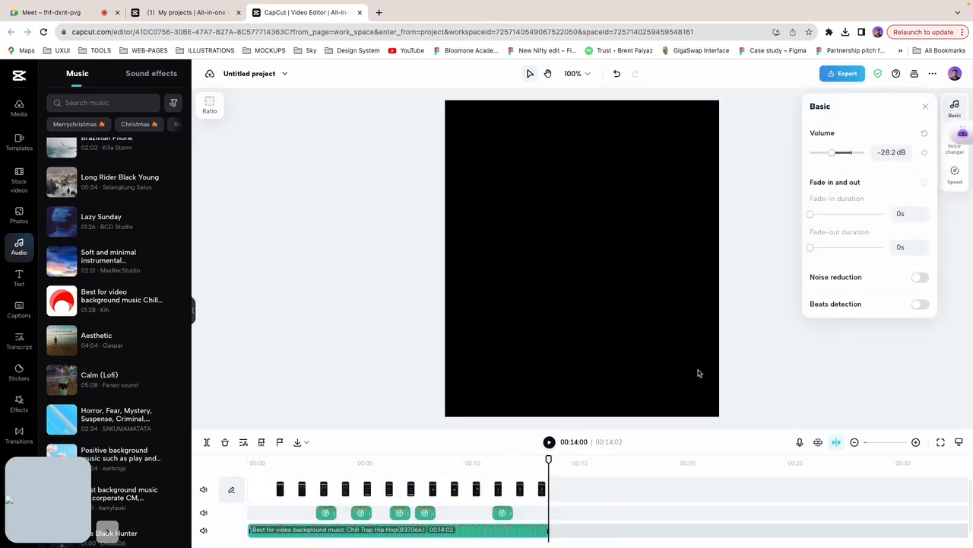
{"action": "left_click", "coordinate": [254, 473]}
{"action": "key", "text": "space"}
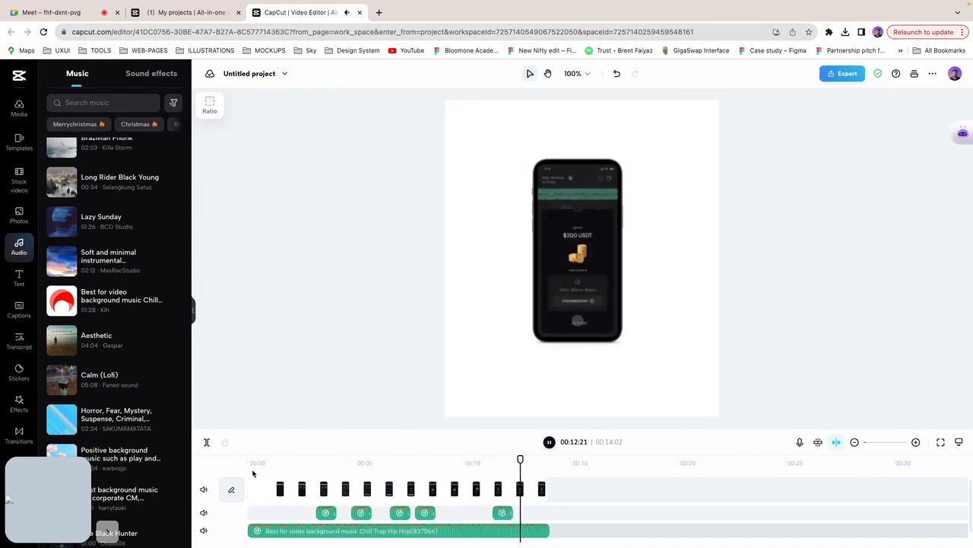
Step: Export the video at 1080p, recommended quality and 60fps, and download it
{"action": "left_click", "coordinate": [840, 74]}
{"action": "left_click", "coordinate": [792, 350]}
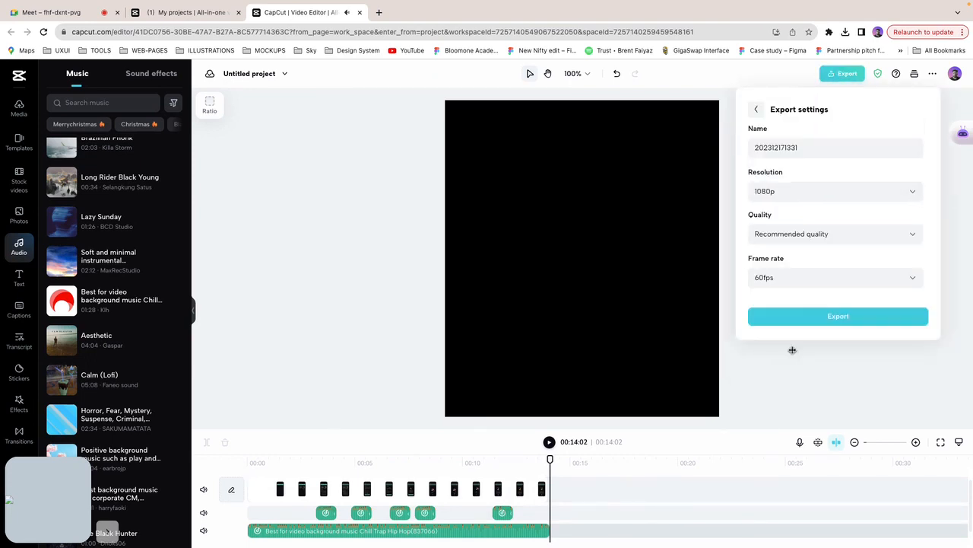
{"action": "left_click", "coordinate": [802, 312]}
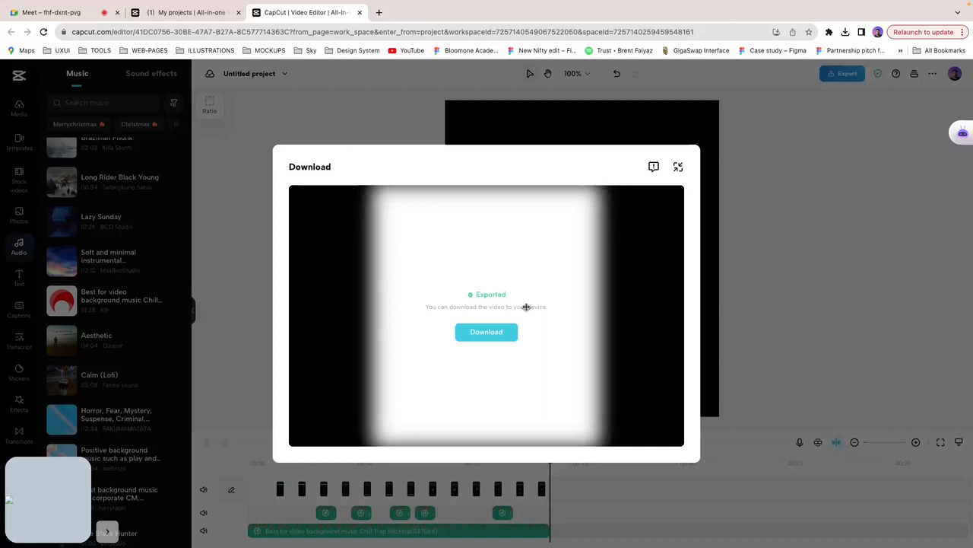
{"action": "left_click", "coordinate": [473, 341]}
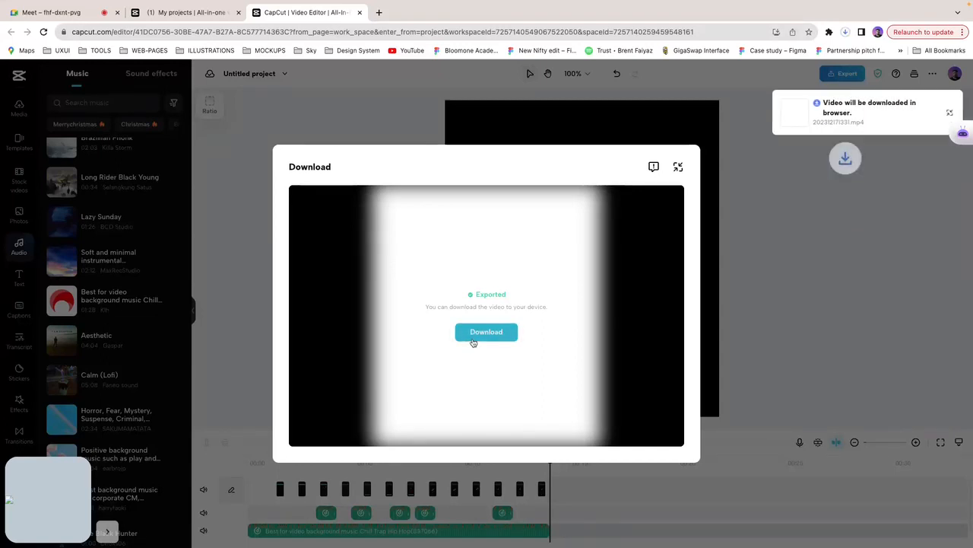
Step: Open the downloaded video 202312171331.mp4, and take the browser window out of full screen to reposition it on the desktop
{"action": "left_click", "coordinate": [846, 32]}
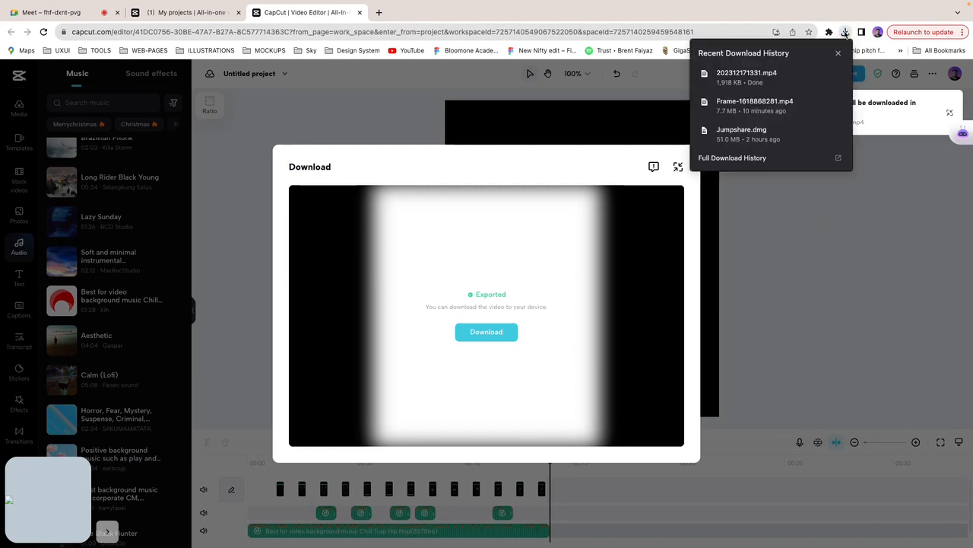
{"action": "left_click", "coordinate": [736, 79]}
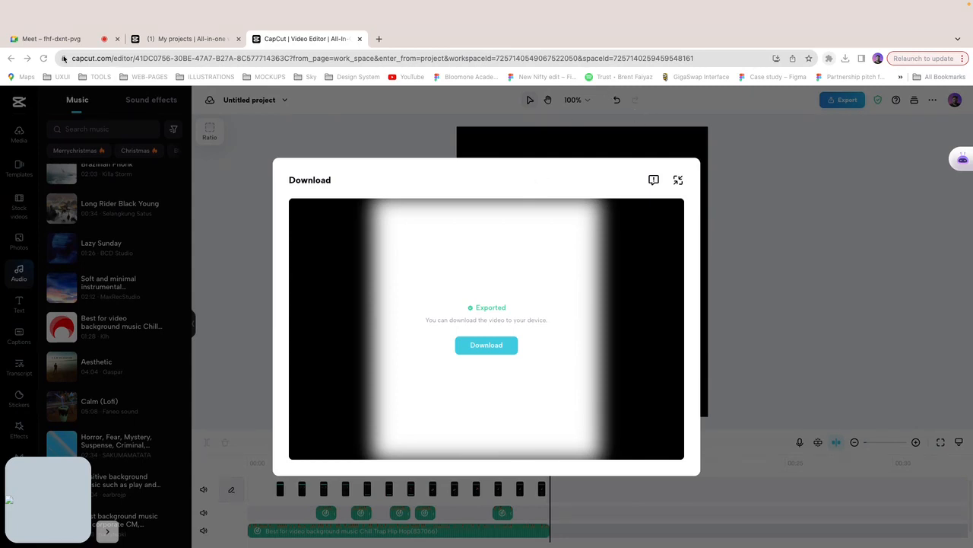
{"action": "left_click", "coordinate": [34, 21]}
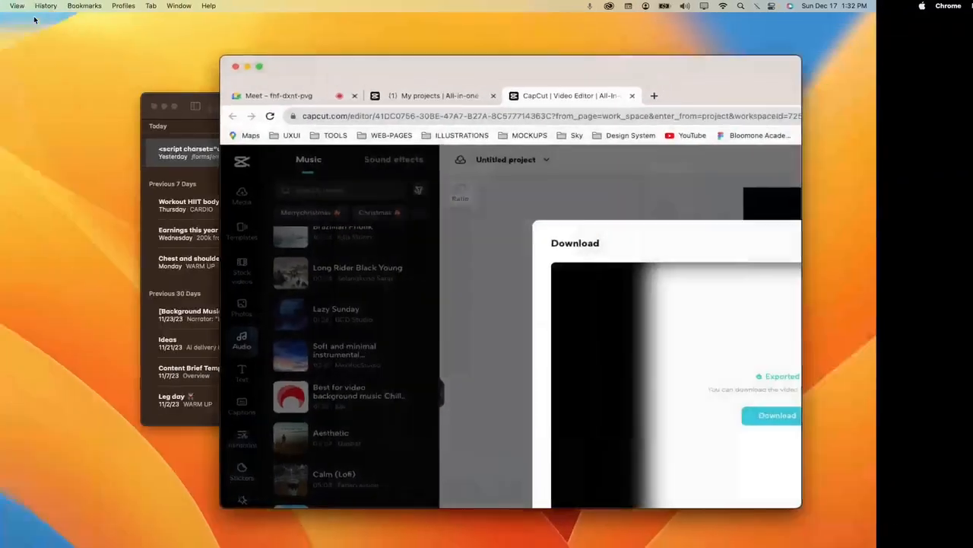
{"action": "left_click_drag", "start_coordinate": [455, 70], "coordinate": [511, 30]}
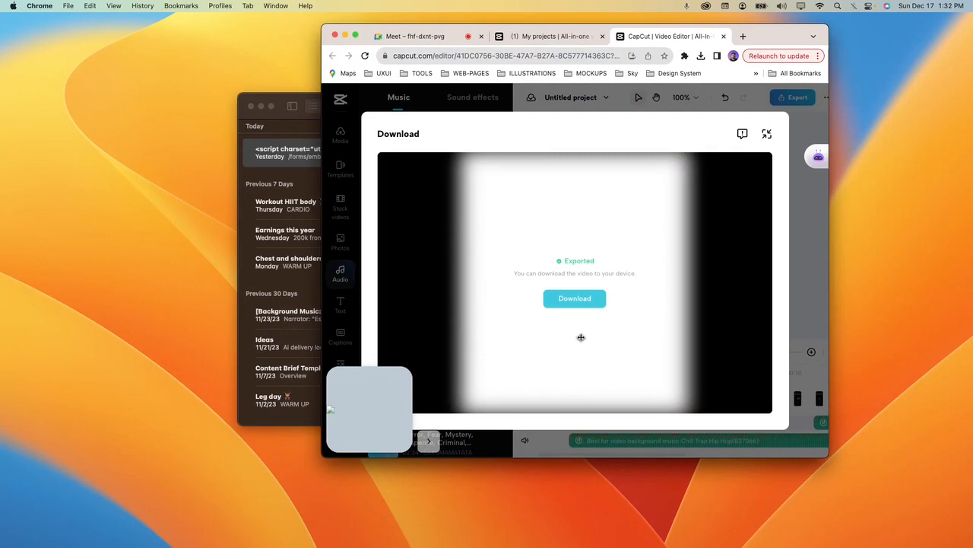
Step: Switch to the Google Meet call, admit everyone waiting to join, and return to the CapCut editor
{"action": "left_click", "coordinate": [411, 38]}
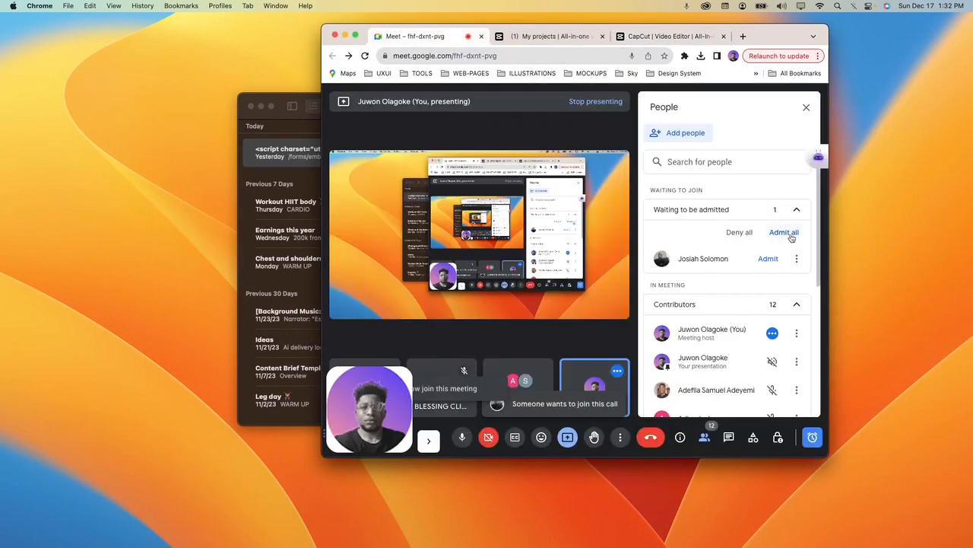
{"action": "left_click", "coordinate": [784, 233]}
{"action": "left_click", "coordinate": [629, 298]}
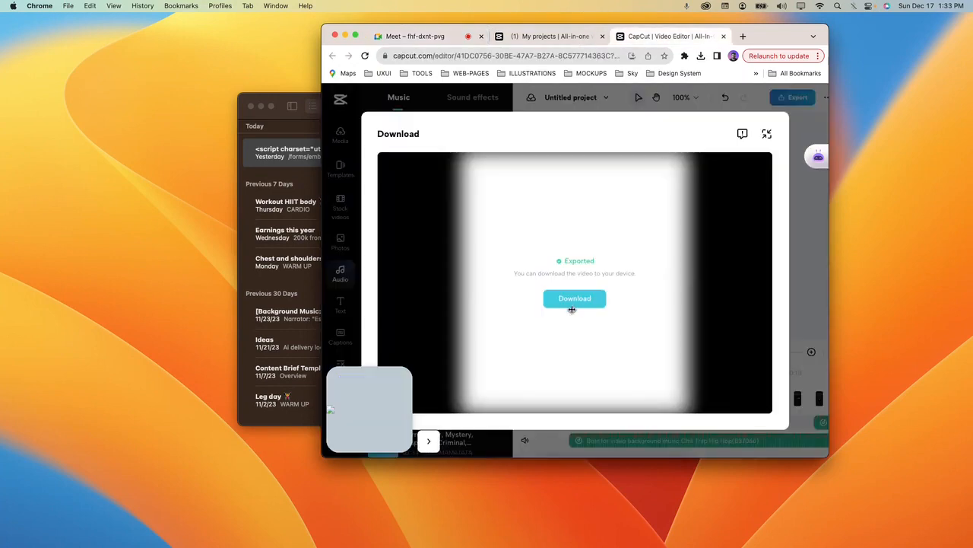
Step: Close the export's download dialog and play the video with its music and sound effects
{"action": "left_click", "coordinate": [767, 133]}
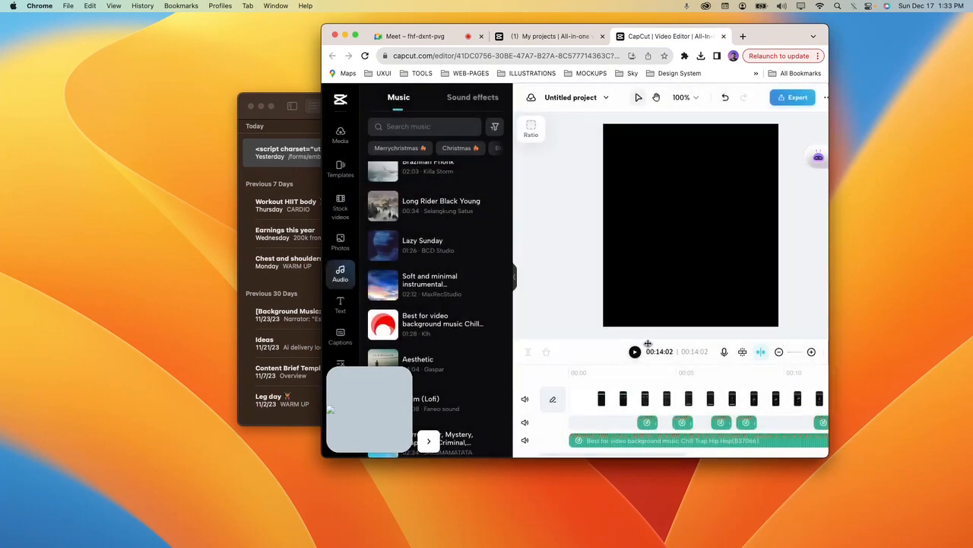
{"action": "key", "text": "space"}
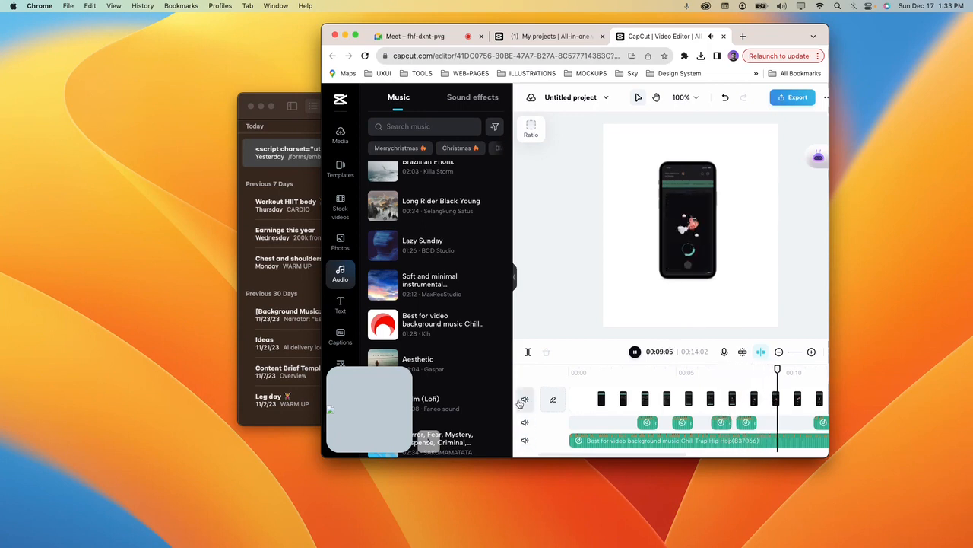
{"action": "left_click", "coordinate": [426, 443]}
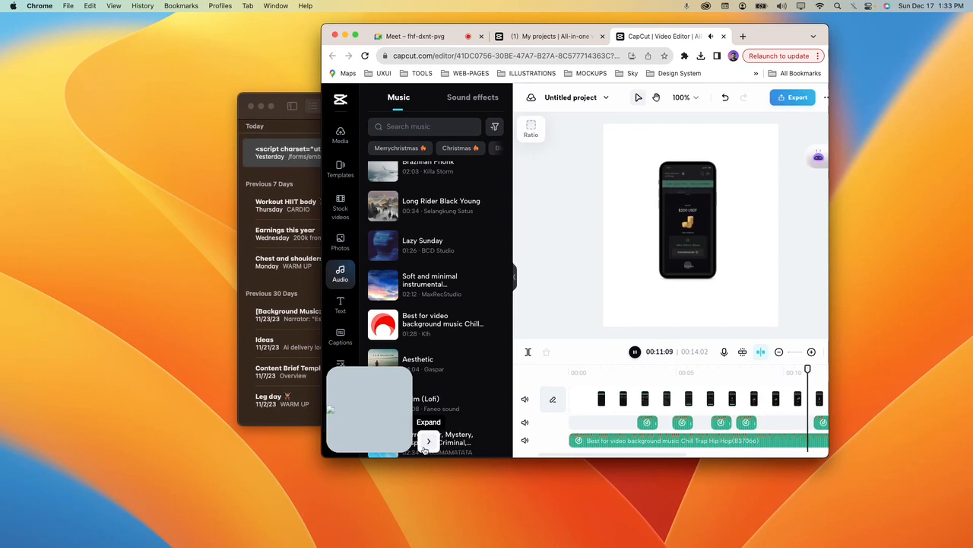
Step: Switch to the Google Meet call, stop the current presentation, and share the entire Screen 1 instead
{"action": "left_click", "coordinate": [423, 37]}
{"action": "left_click", "coordinate": [568, 438]}
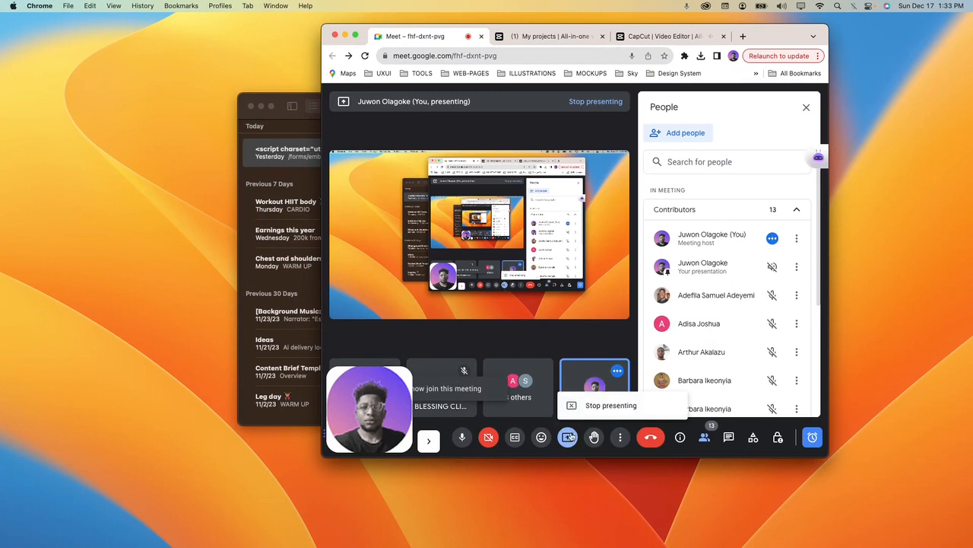
{"action": "left_click", "coordinate": [533, 314]}
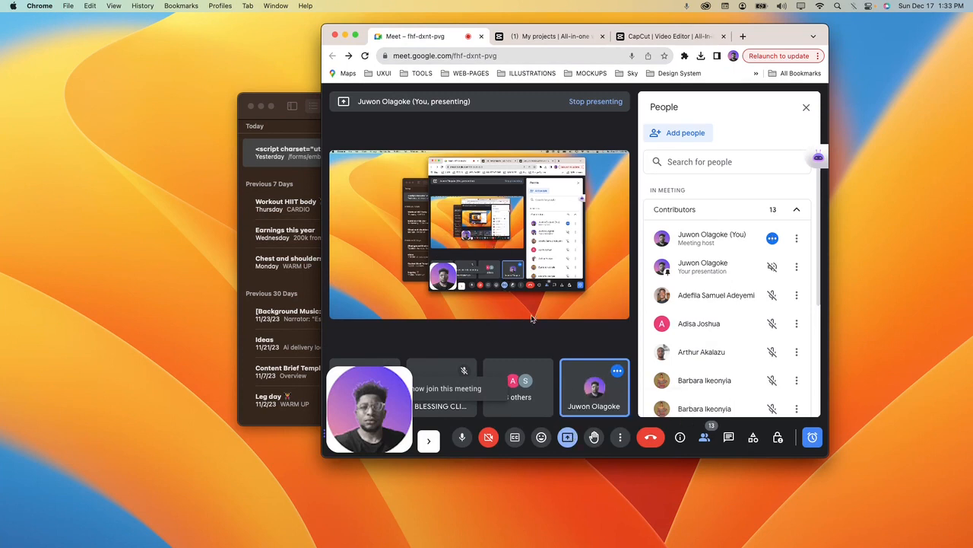
{"action": "left_click", "coordinate": [568, 440]}
{"action": "left_click", "coordinate": [587, 405]}
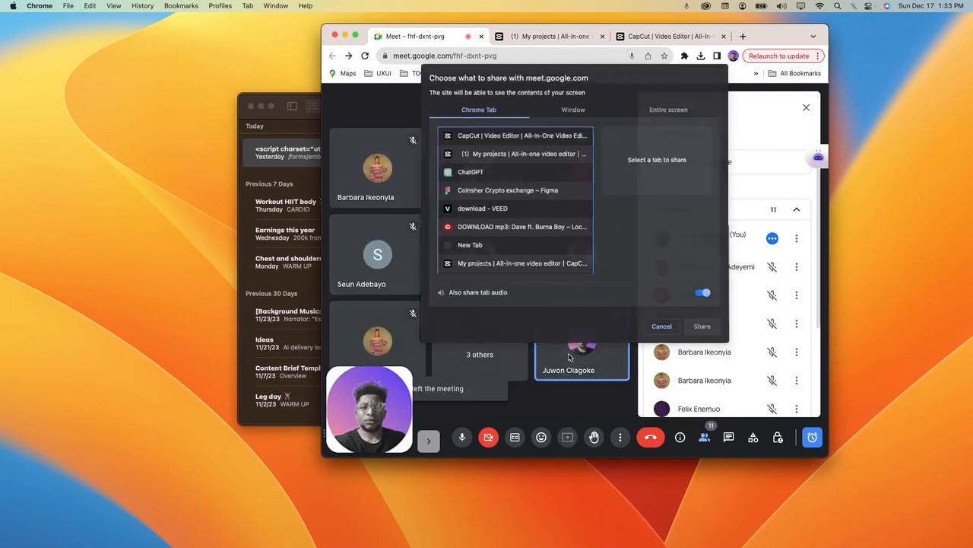
{"action": "left_click", "coordinate": [667, 114]}
{"action": "left_click", "coordinate": [541, 207]}
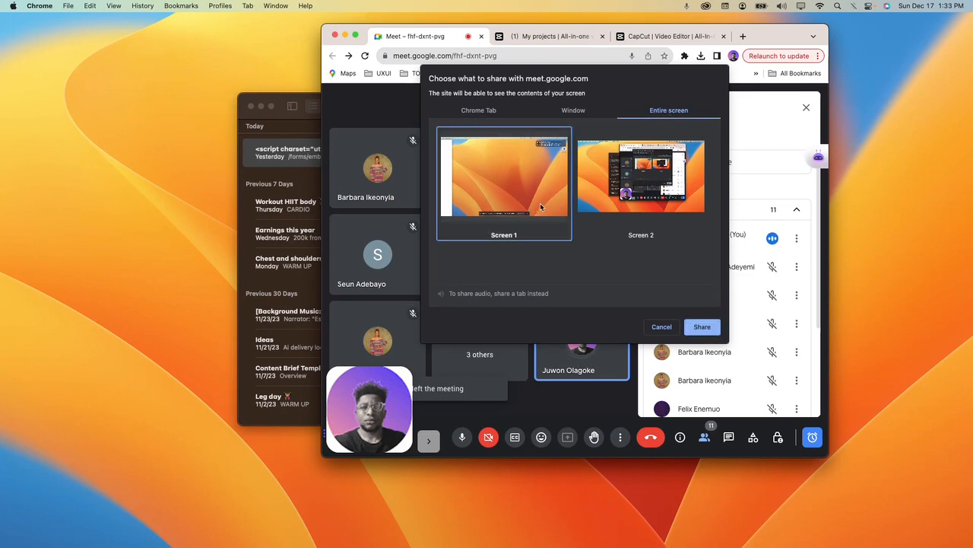
{"action": "left_click", "coordinate": [700, 328]}
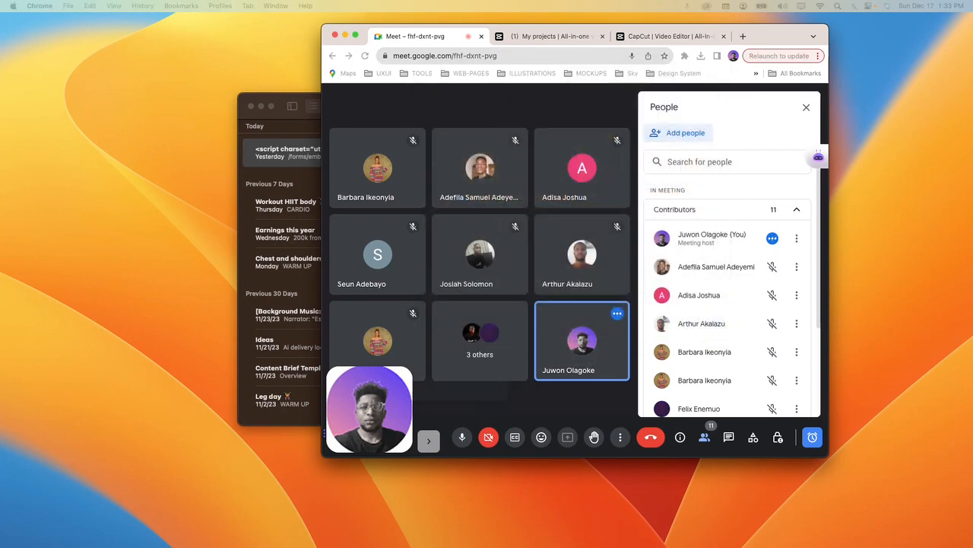
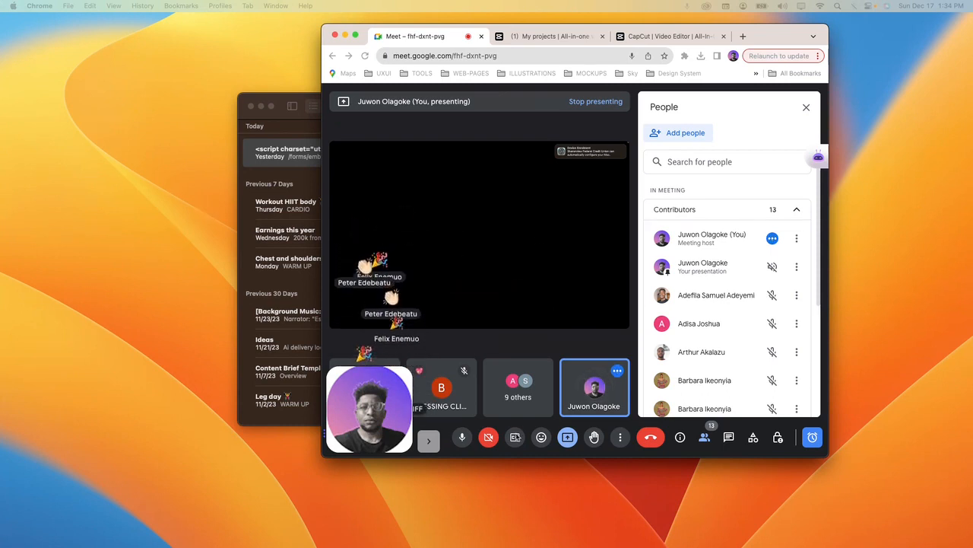
Step: Expand the browser window to full screen and mute the microphone in the Meet call
{"action": "left_click", "coordinate": [355, 35]}
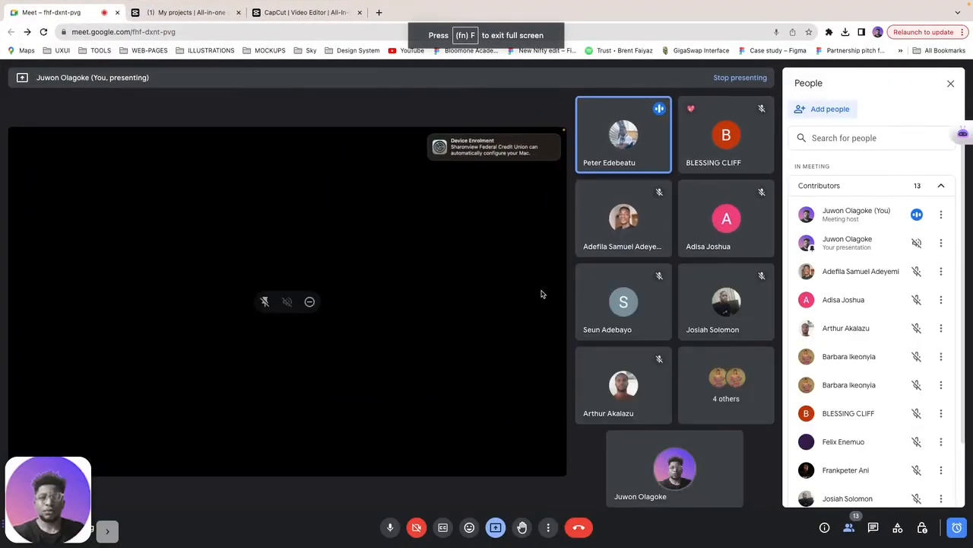
{"action": "left_click", "coordinate": [391, 527]}
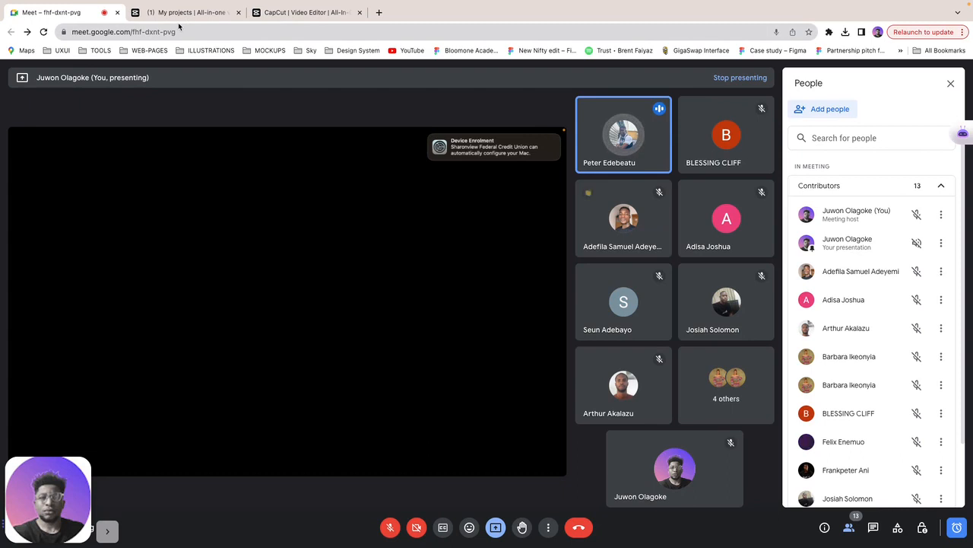
Step: Open Figma in a new browser tab and go back from the Donor file to the file browser
{"action": "left_click", "coordinate": [379, 12]}
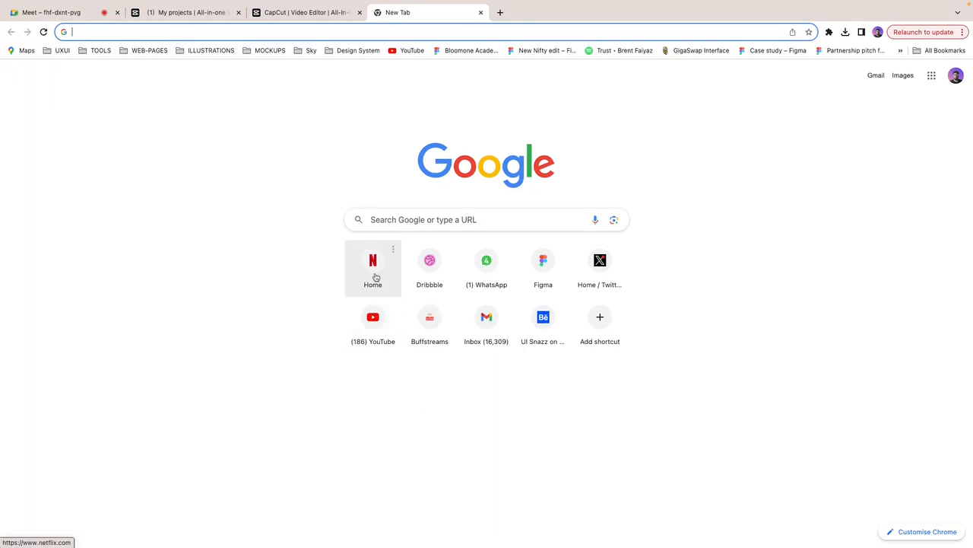
{"action": "left_click", "coordinate": [555, 271]}
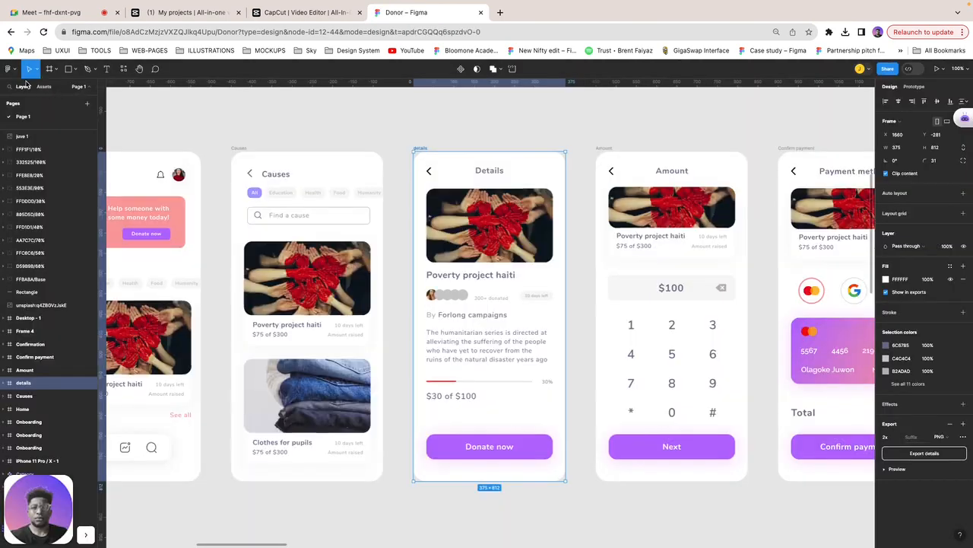
{"action": "left_click", "coordinate": [11, 70]}
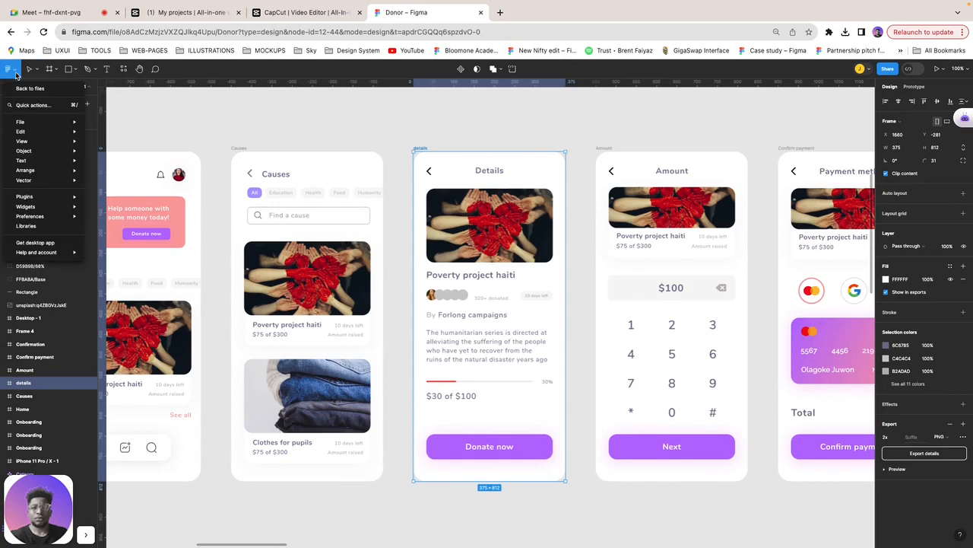
{"action": "left_click", "coordinate": [55, 90]}
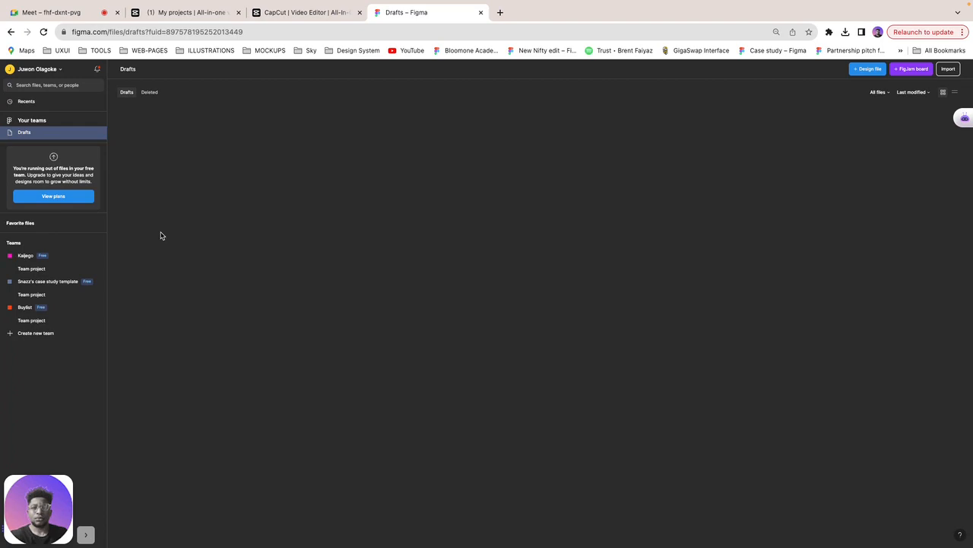
Step: Unmute the microphone in the Meet call, and open the Swink file from Figma's recent files
{"action": "left_click", "coordinate": [53, 12]}
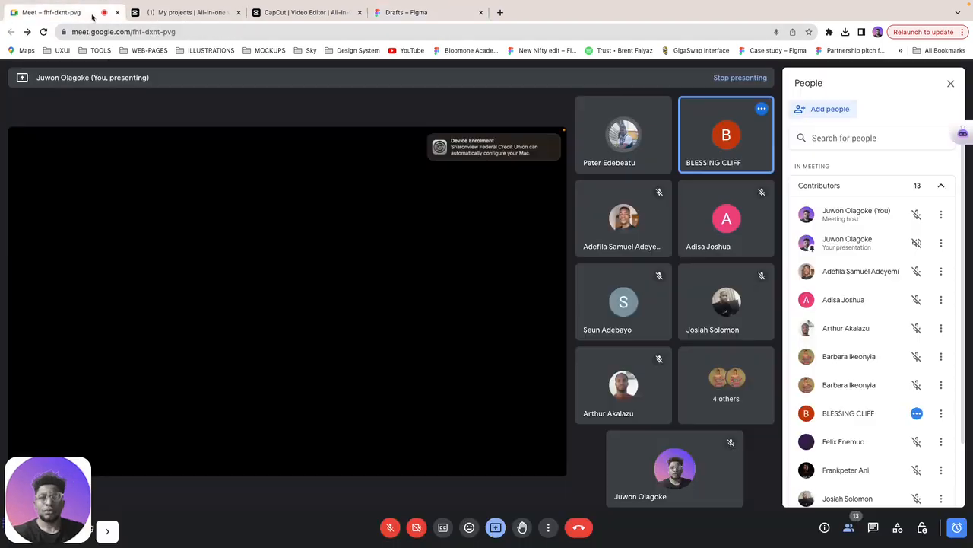
{"action": "left_click", "coordinate": [391, 527]}
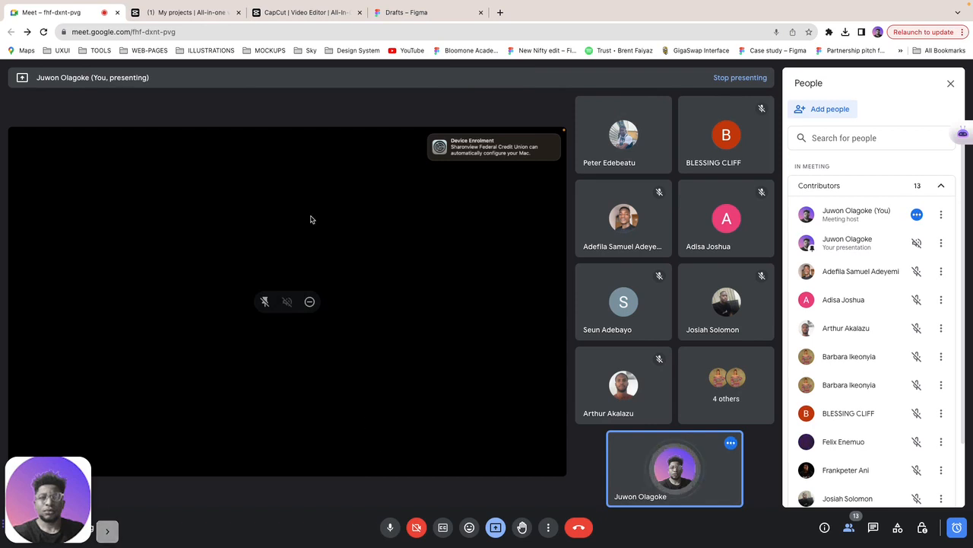
{"action": "left_click", "coordinate": [425, 13]}
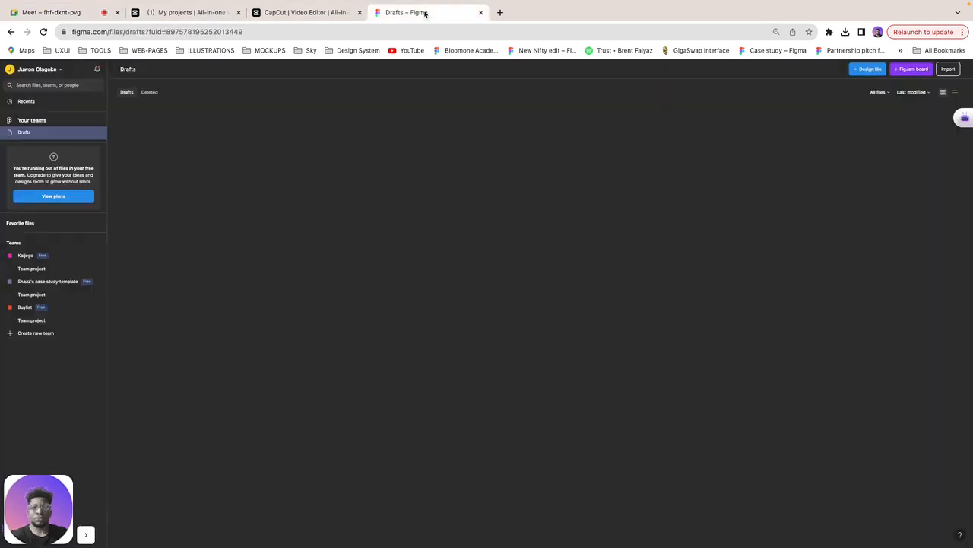
{"action": "left_click", "coordinate": [49, 102]}
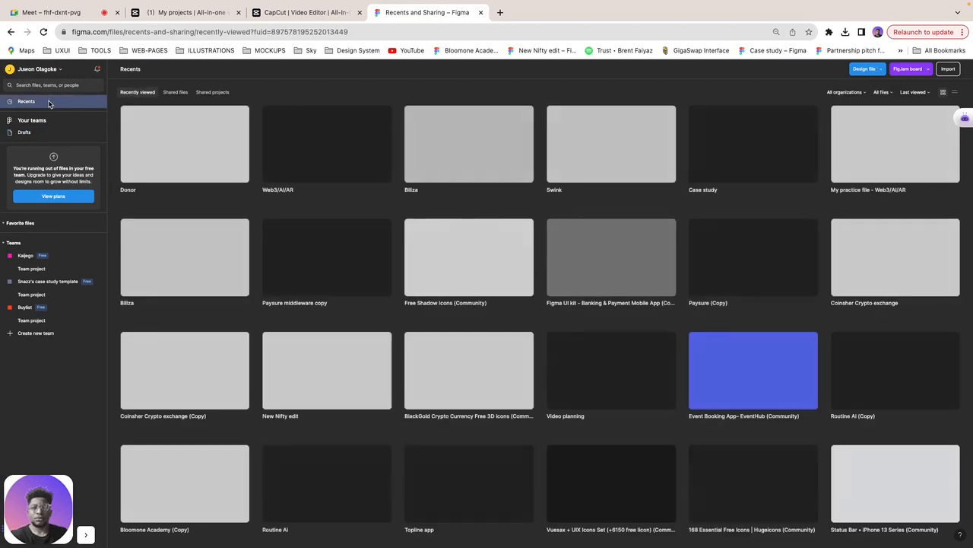
{"action": "left_click", "coordinate": [617, 170]}
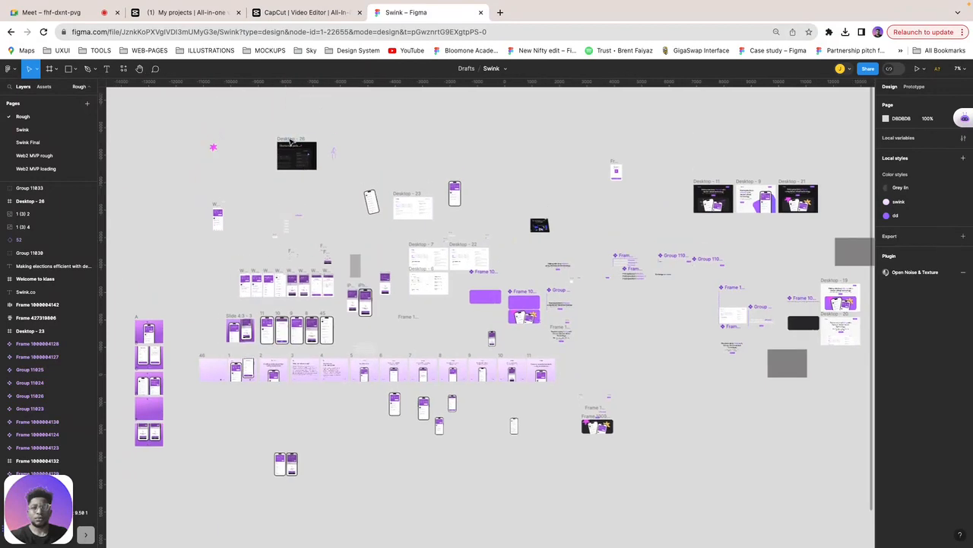
Step: Select the Elections & polls frame nested inside Desktop - 26, and move it aside and back over the frame beneath
{"action": "left_click", "coordinate": [291, 143]}
{"action": "scroll", "coordinate": [291, 143], "scroll_direction": "up", "scroll_amount": 8}
{"action": "triple_click", "coordinate": [290, 248]}
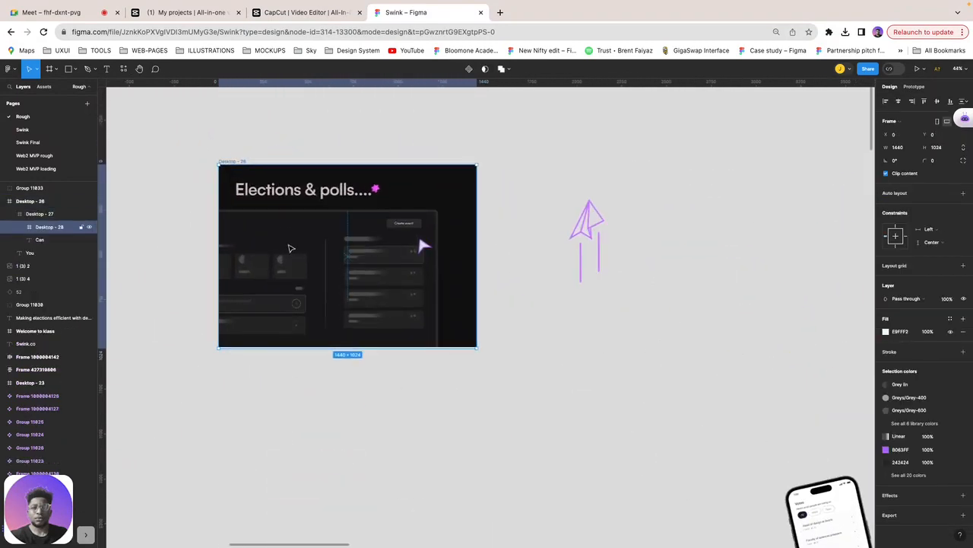
{"action": "left_click_drag", "start_coordinate": [327, 229], "coordinate": [400, 242]}
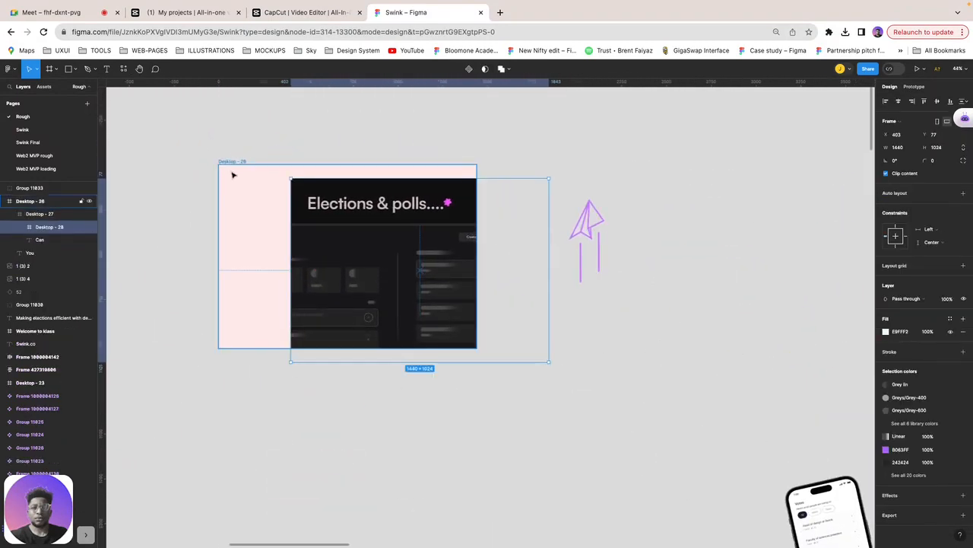
{"action": "left_click", "coordinate": [266, 218]}
{"action": "scroll", "coordinate": [265, 217], "scroll_direction": "down", "scroll_amount": 3}
{"action": "left_click_drag", "start_coordinate": [324, 236], "coordinate": [271, 216]}
{"action": "left_click", "coordinate": [323, 228]}
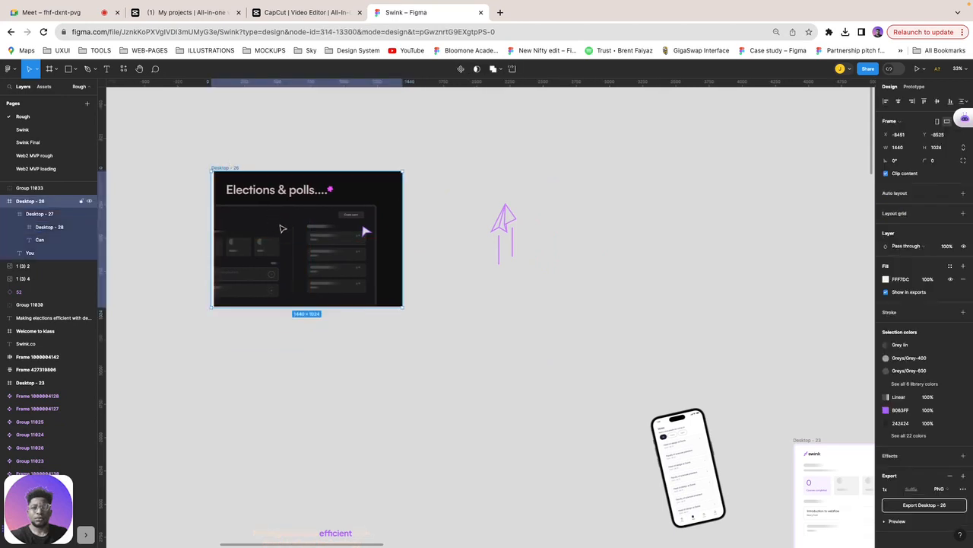
Step: Move the Elections & polls frame out of Desktop - 26 onto the canvas below it, and select Desktop - 26
{"action": "scroll", "coordinate": [281, 227], "scroll_direction": "up", "scroll_amount": 5}
{"action": "scroll", "coordinate": [281, 229], "scroll_direction": "down", "scroll_amount": 3}
{"action": "left_click_drag", "start_coordinate": [302, 225], "coordinate": [307, 223]}
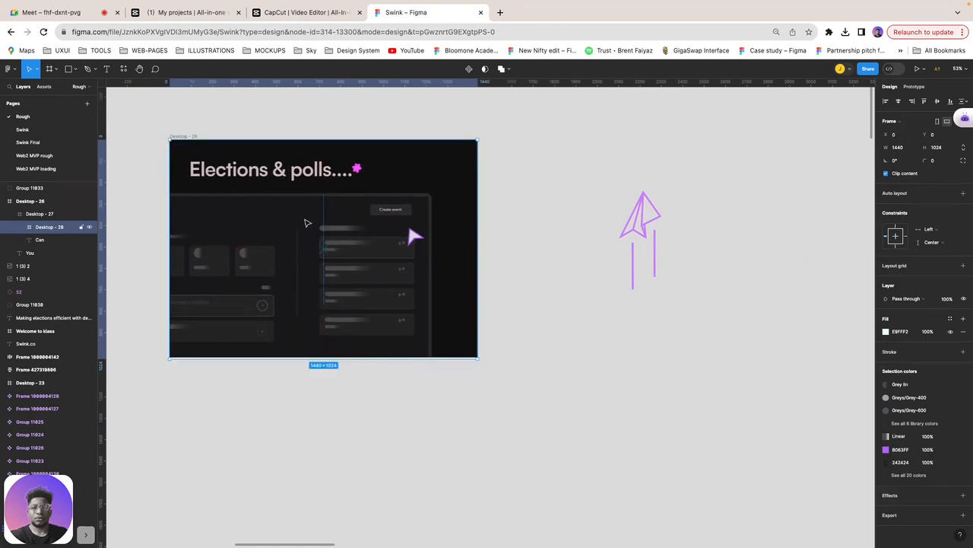
{"action": "left_click_drag", "start_coordinate": [380, 193], "coordinate": [616, 375]}
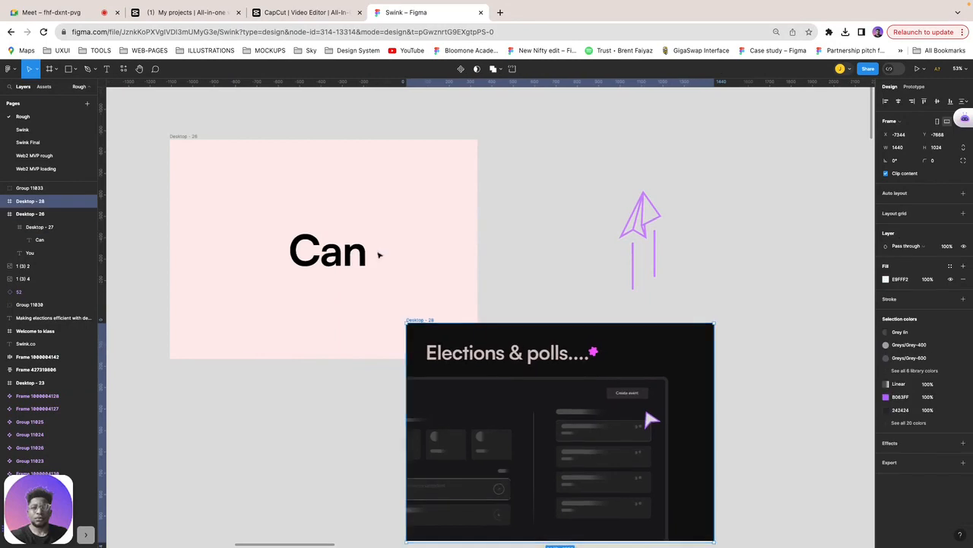
{"action": "left_click", "coordinate": [354, 237]}
{"action": "scroll", "coordinate": [352, 233], "scroll_direction": "down", "scroll_amount": 3}
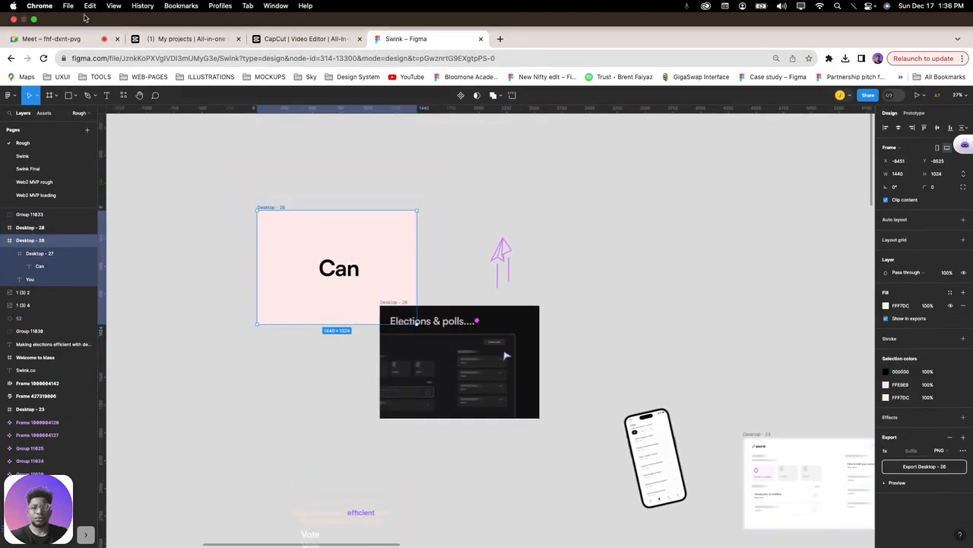
Step: Return to the Meet call, stop the current presentation, and share the entire Screen 2
{"action": "left_click", "coordinate": [83, 12]}
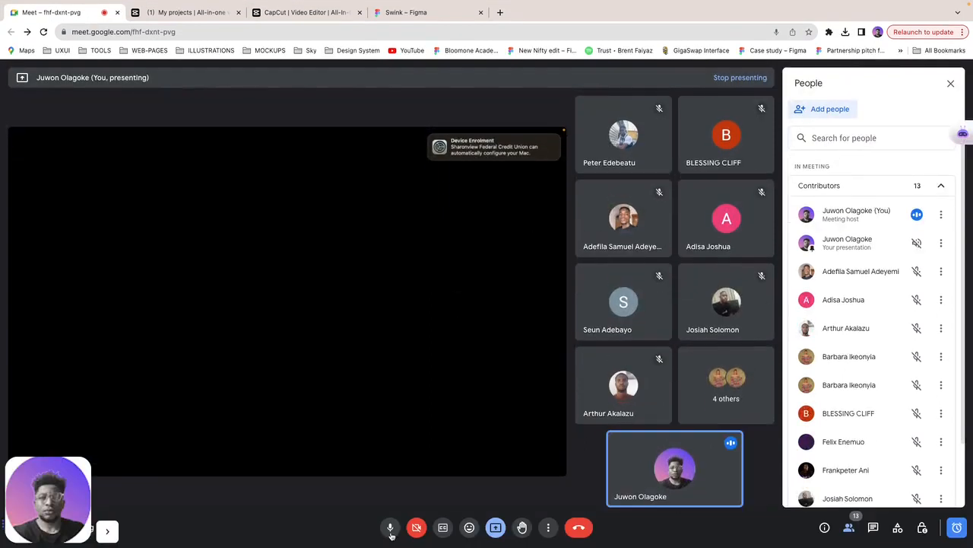
{"action": "left_click", "coordinate": [495, 527]}
{"action": "left_click", "coordinate": [542, 495]}
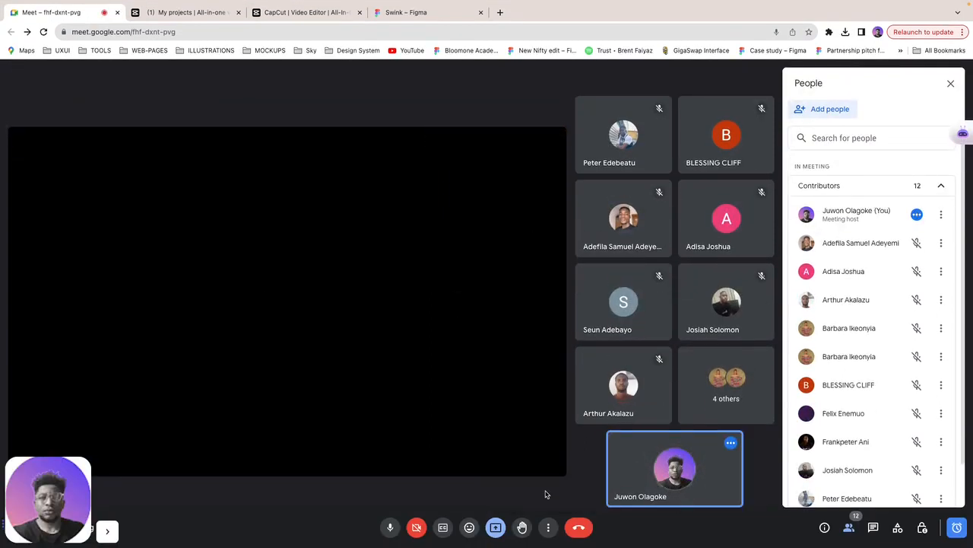
{"action": "left_click", "coordinate": [499, 528]}
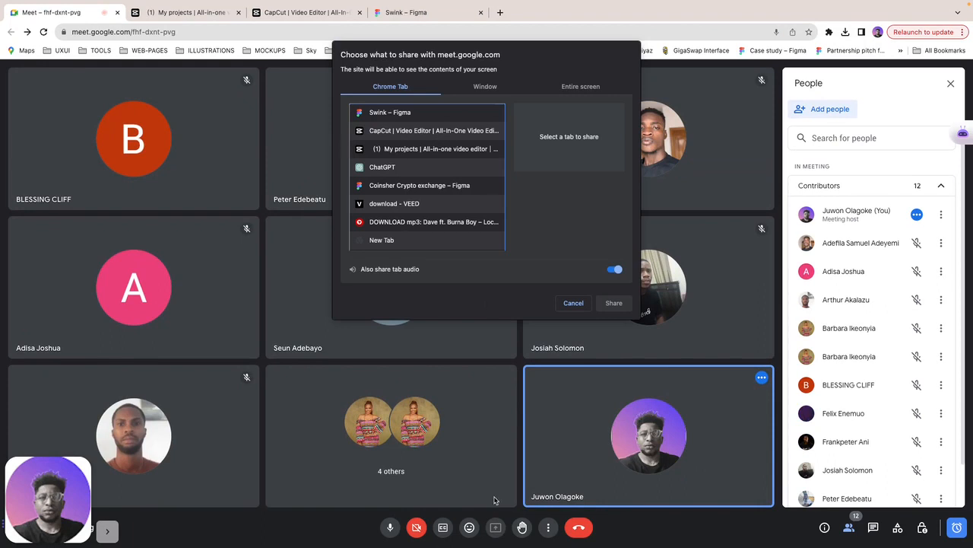
{"action": "left_click", "coordinate": [569, 87]}
{"action": "left_click", "coordinate": [549, 152]}
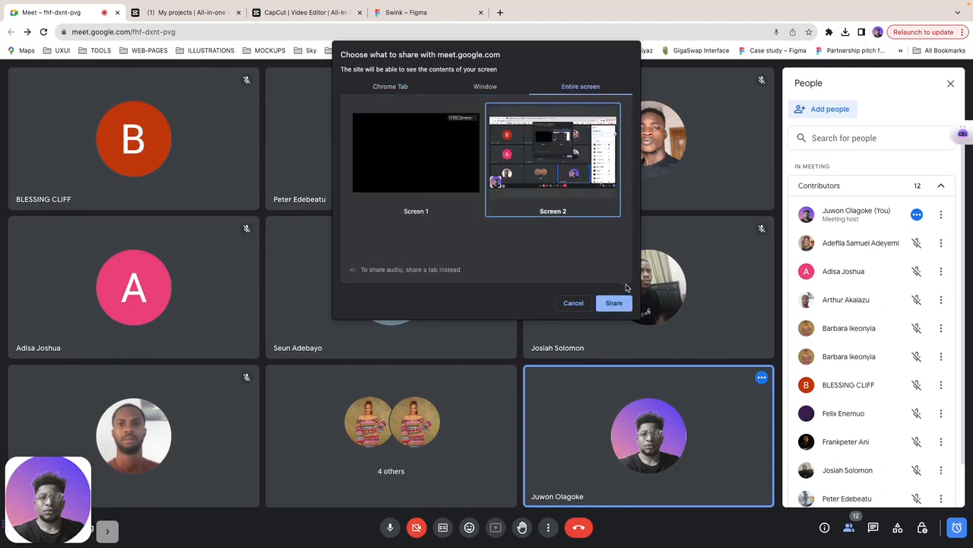
{"action": "left_click", "coordinate": [614, 305]}
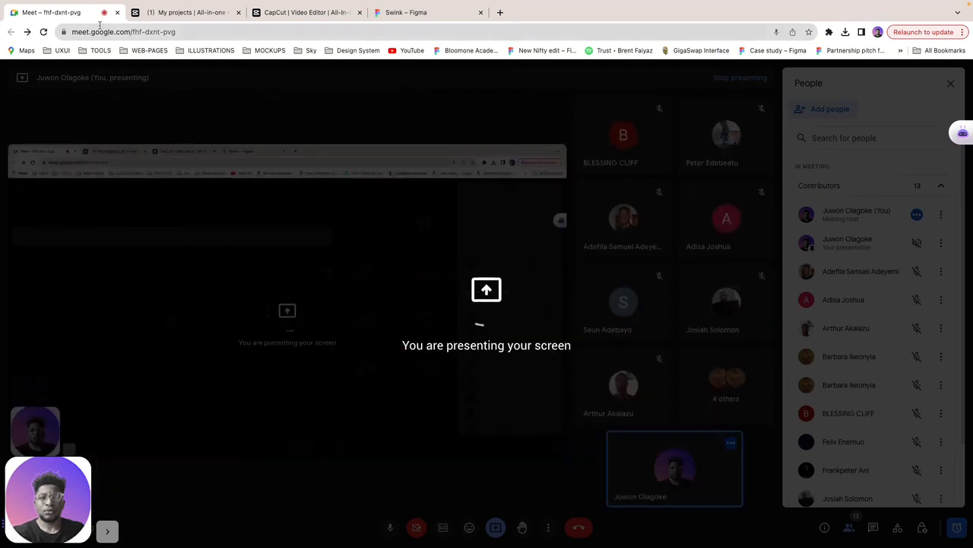
Step: Return to the Swink file in Figma and select the Desktop - 28 frame showing Elections & polls
{"action": "left_click", "coordinate": [417, 13]}
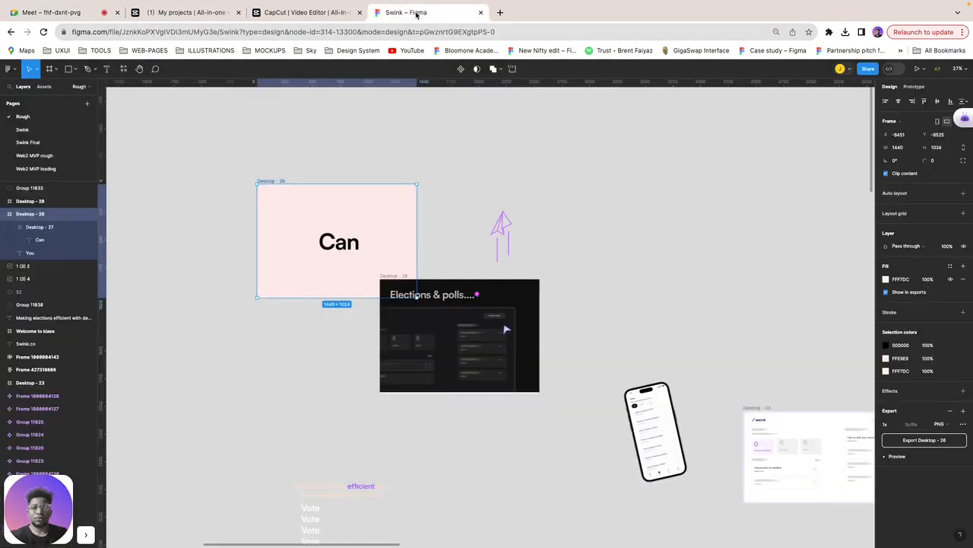
{"action": "left_click", "coordinate": [391, 275]}
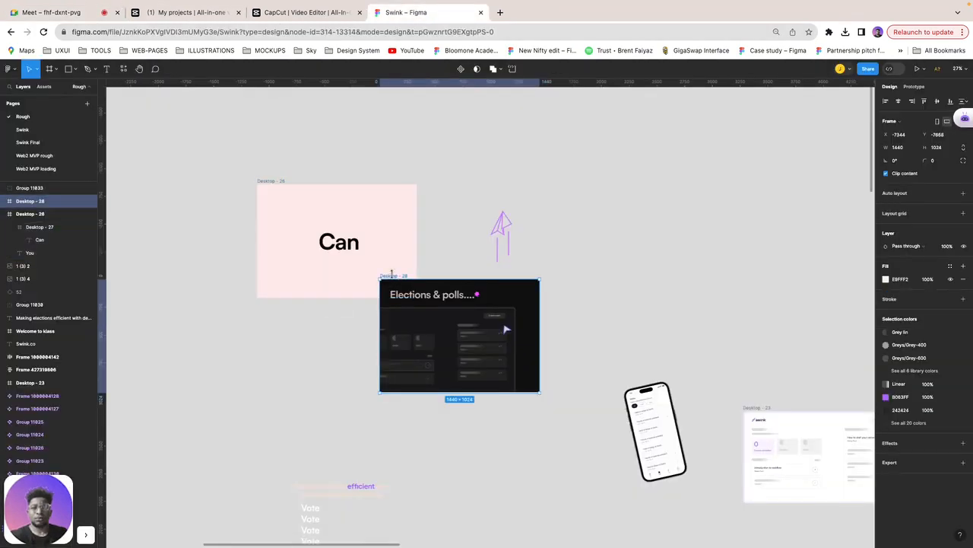
Step: Undo the recent moves of the Elections & polls frame
{"action": "key", "text": "super+z"}
{"action": "key", "text": "super+z"}
{"action": "key", "text": "super+z"}
{"action": "key", "text": "super+z"}
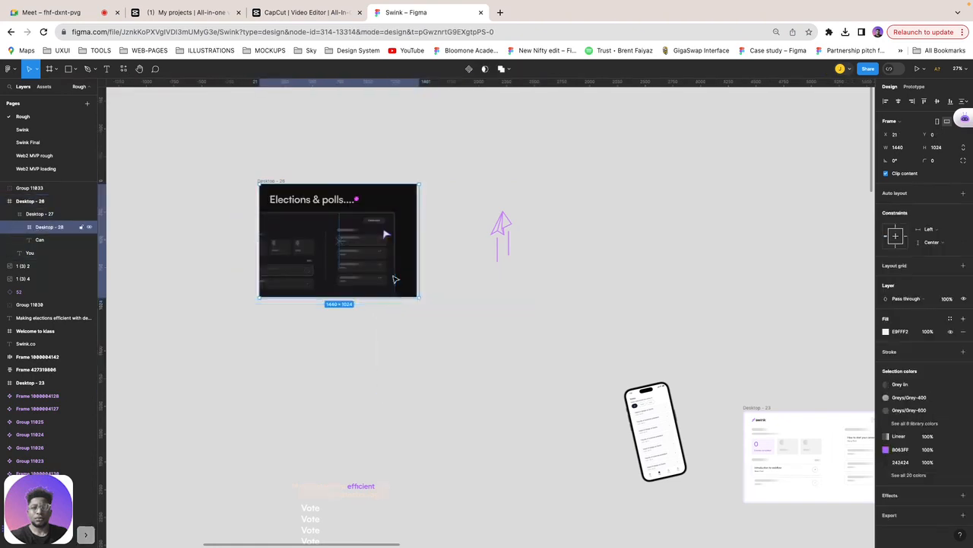
Step: Shift the nested Elections & polls frame aside within Desktop - 26 to demonstrate the layers beneath, and undo the moves
{"action": "scroll", "coordinate": [368, 199], "scroll_direction": "up", "scroll_amount": 3}
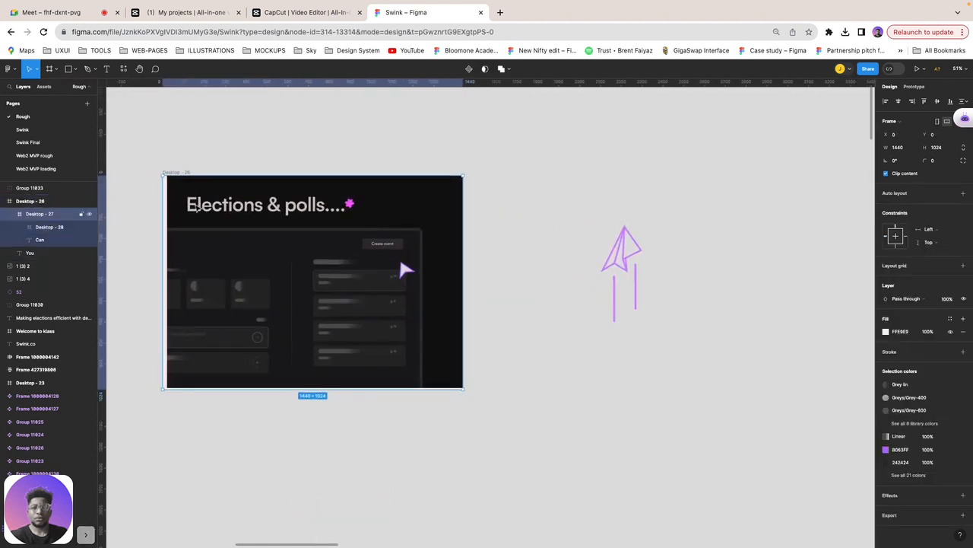
{"action": "left_click", "coordinate": [210, 213]}
{"action": "left_click_drag", "start_coordinate": [435, 232], "coordinate": [444, 233]}
{"action": "left_click_drag", "start_coordinate": [320, 229], "coordinate": [419, 251]}
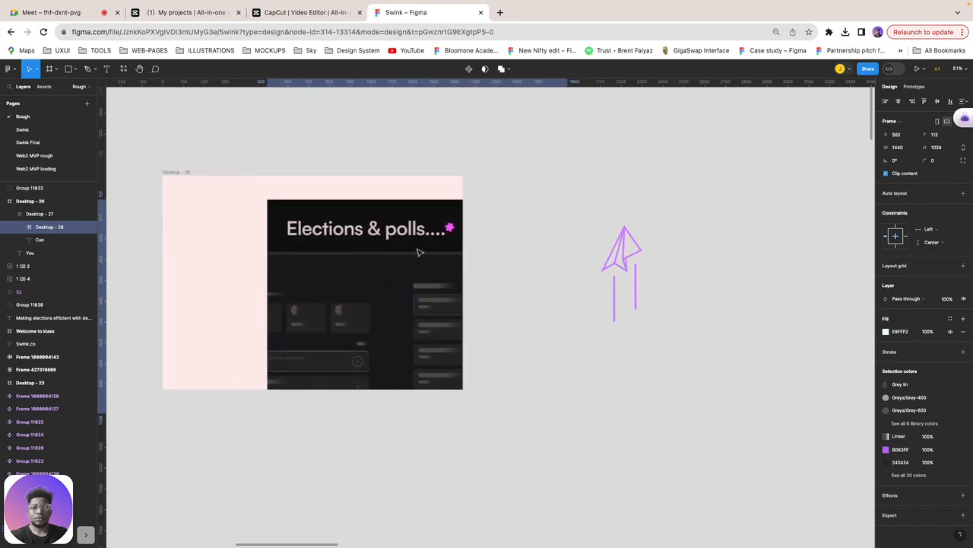
{"action": "left_click", "coordinate": [227, 260]}
{"action": "left_click_drag", "start_coordinate": [203, 263], "coordinate": [255, 207]}
{"action": "key", "text": "super+z"}
{"action": "key", "text": "super+z"}
{"action": "key", "text": "super+z"}
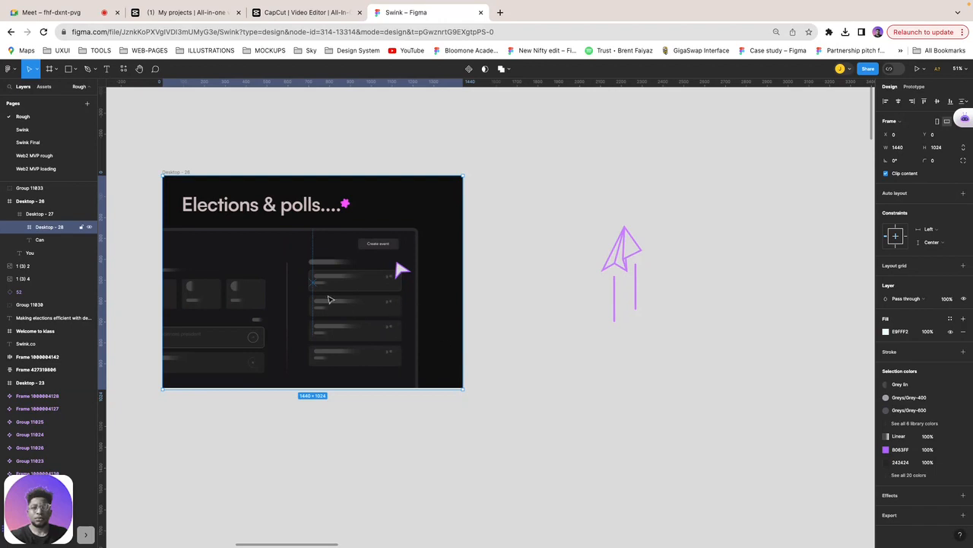
Step: Move the Desktop - 28 frame out of Desktop - 26 to the canvas's upper right, and select the Desktop - 25 frame nested in it
{"action": "scroll", "coordinate": [329, 299], "scroll_direction": "down", "scroll_amount": 3}
{"action": "left_click_drag", "start_coordinate": [329, 298], "coordinate": [625, 209]}
{"action": "left_click", "coordinate": [584, 235]}
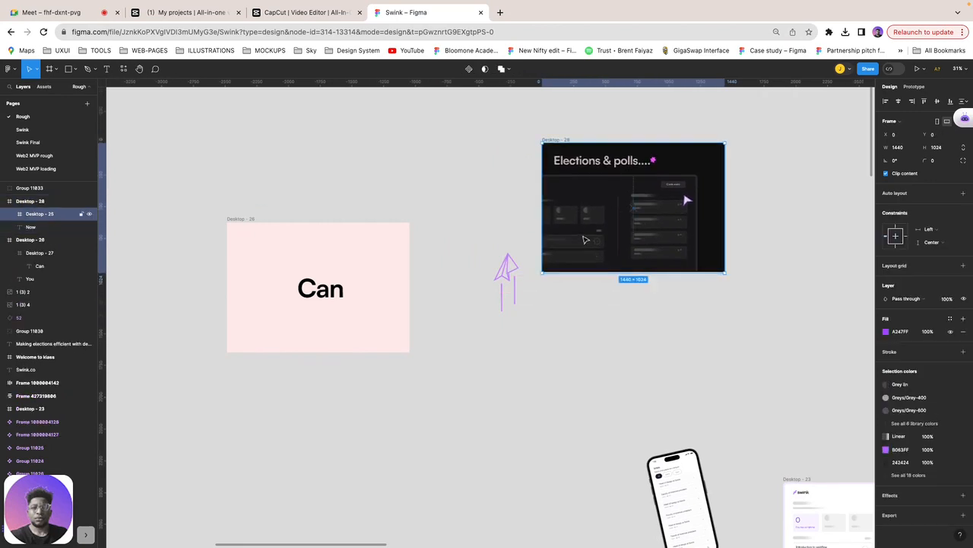
Step: Expand the Desktop - 25 layer and its child frames within Desktop - 28 to show the nested structure
{"action": "left_click", "coordinate": [10, 215]}
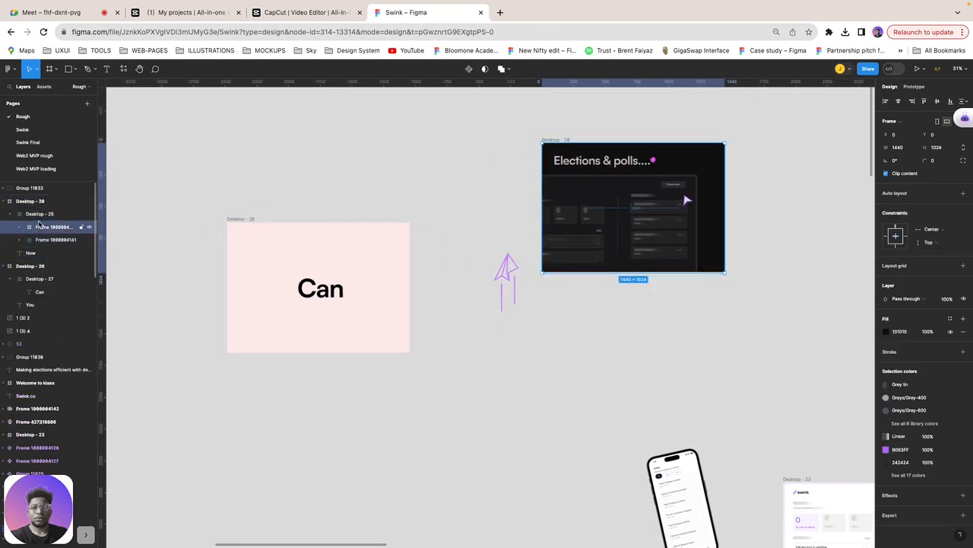
{"action": "left_click", "coordinate": [45, 241]}
{"action": "left_click", "coordinate": [20, 240]}
{"action": "left_click", "coordinate": [20, 239]}
{"action": "left_click", "coordinate": [20, 227]}
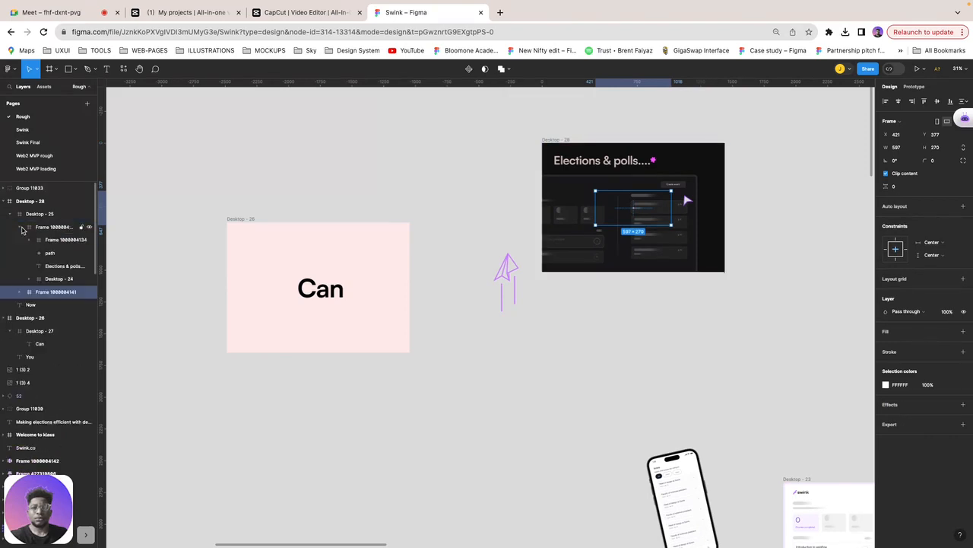
{"action": "left_click", "coordinate": [63, 241]}
Step: Move the nested Desktop - 27 frame with the Can text out of Desktop - 26 onto the canvas beneath it
{"action": "left_click_drag", "start_coordinate": [638, 330], "coordinate": [846, 166]}
{"action": "scroll", "coordinate": [692, 201], "scroll_direction": "down", "scroll_amount": 1}
{"action": "left_click", "coordinate": [554, 110]}
{"action": "left_click", "coordinate": [254, 211]}
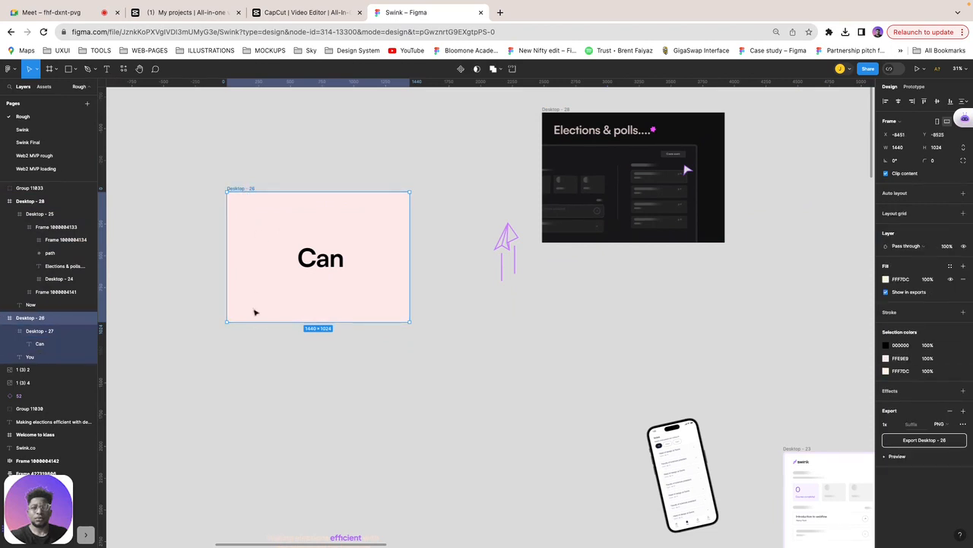
{"action": "left_click_drag", "start_coordinate": [303, 319], "coordinate": [438, 418]}
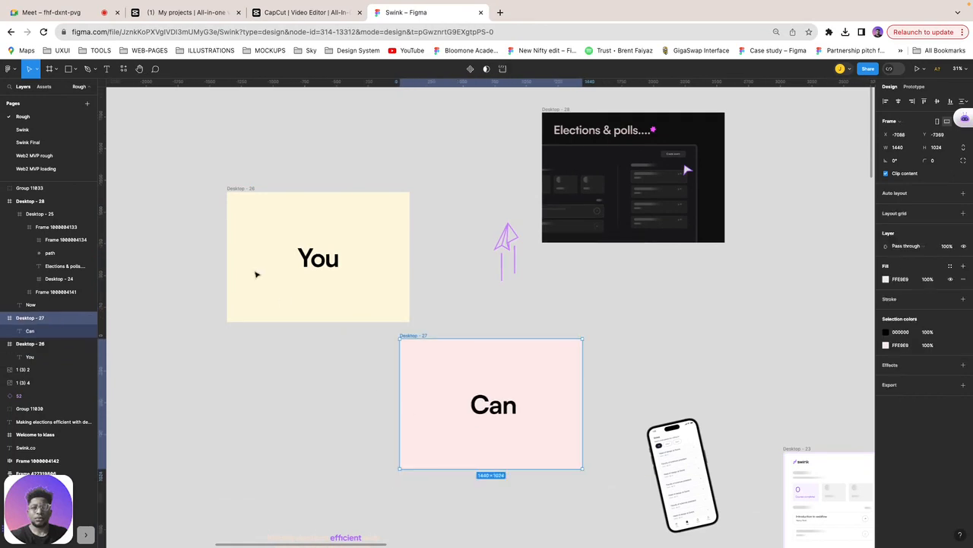
Step: Select the Desktop - 26 and Desktop - 27 frames in turn to compare the two separated frames
{"action": "left_click", "coordinate": [238, 258]}
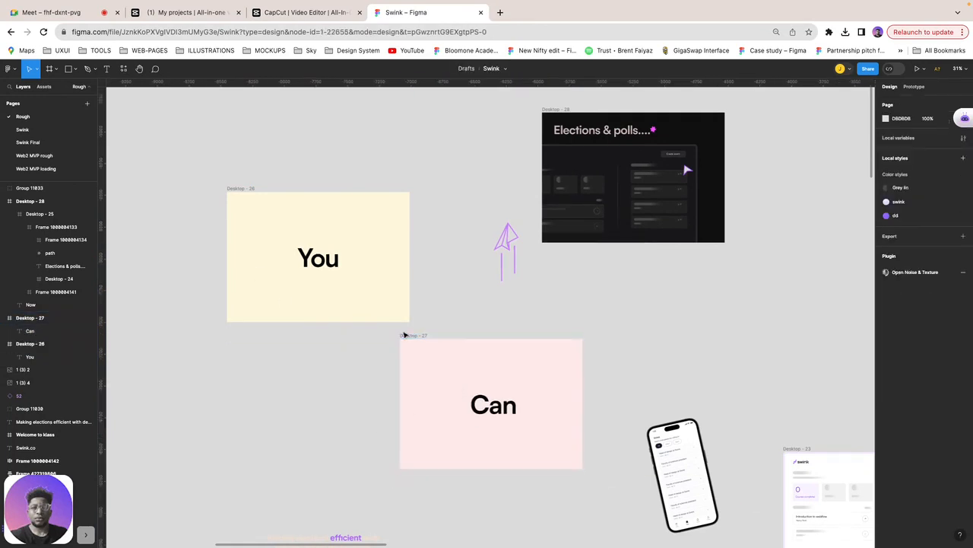
{"action": "left_click", "coordinate": [406, 335]}
{"action": "left_click", "coordinate": [429, 387]}
{"action": "left_click", "coordinate": [233, 190]}
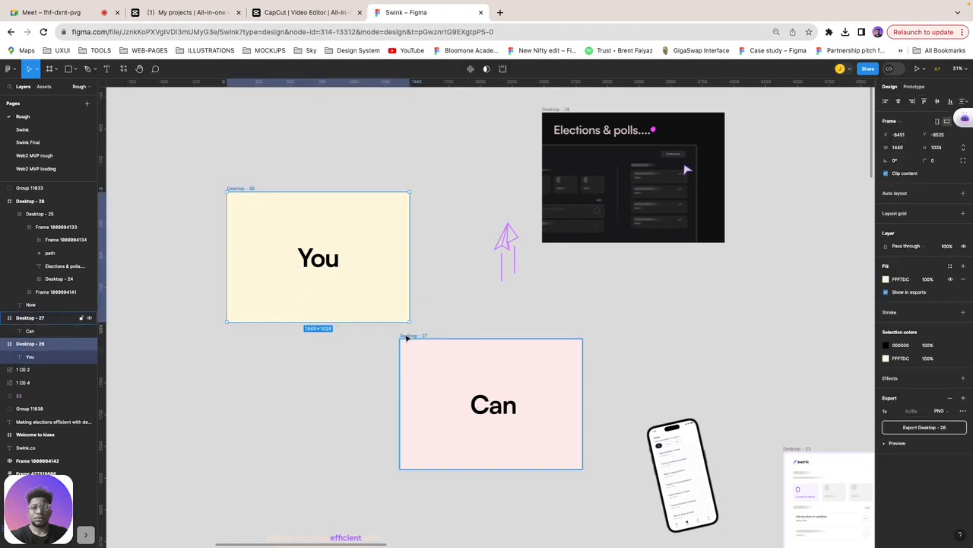
{"action": "left_click", "coordinate": [404, 335]}
{"action": "left_click", "coordinate": [430, 378]}
Step: Collapse and re-expand the Desktop - 27 layer, and inspect its Can text and the Desktop - 26 layer
{"action": "left_click", "coordinate": [5, 319]}
{"action": "left_click", "coordinate": [15, 329]}
{"action": "left_click", "coordinate": [10, 320]}
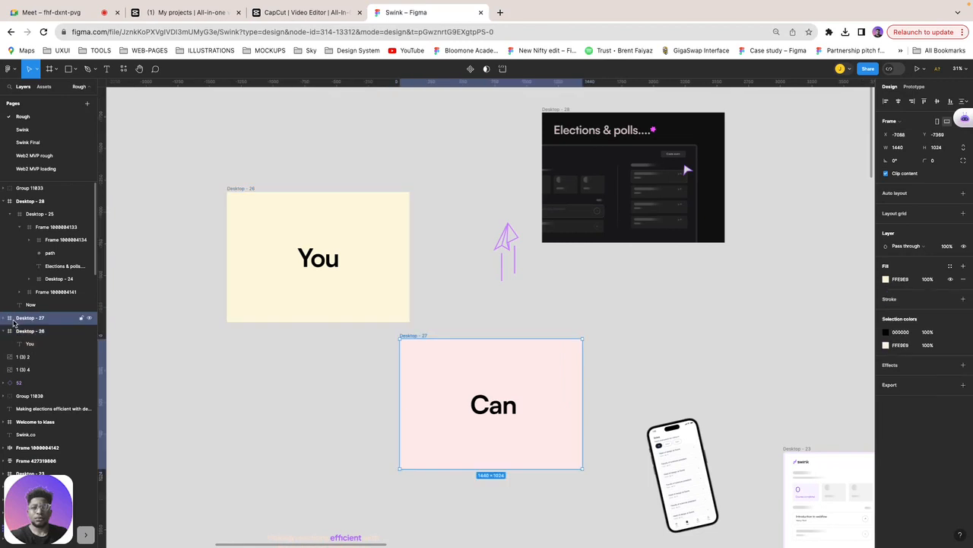
{"action": "left_click", "coordinate": [5, 318]}
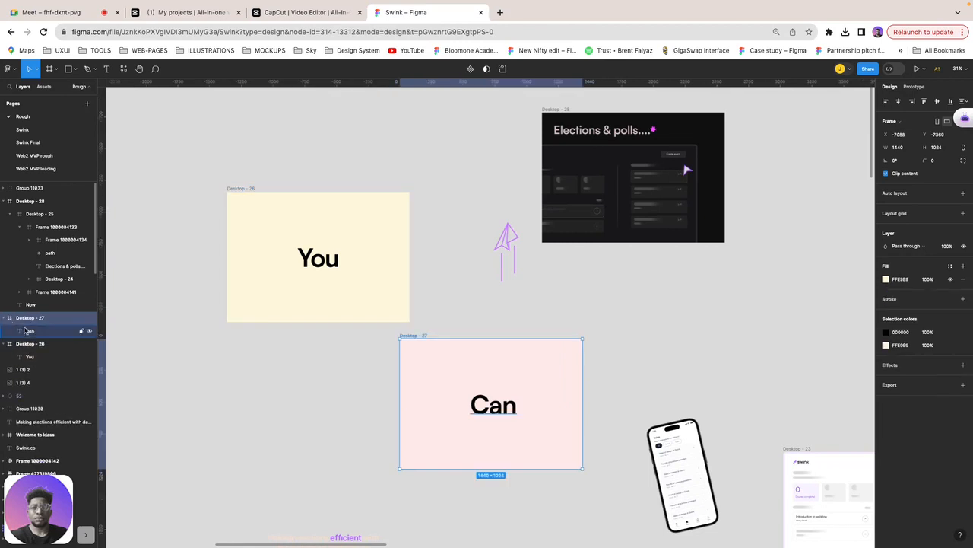
{"action": "left_click", "coordinate": [25, 330]}
{"action": "left_click", "coordinate": [15, 343]}
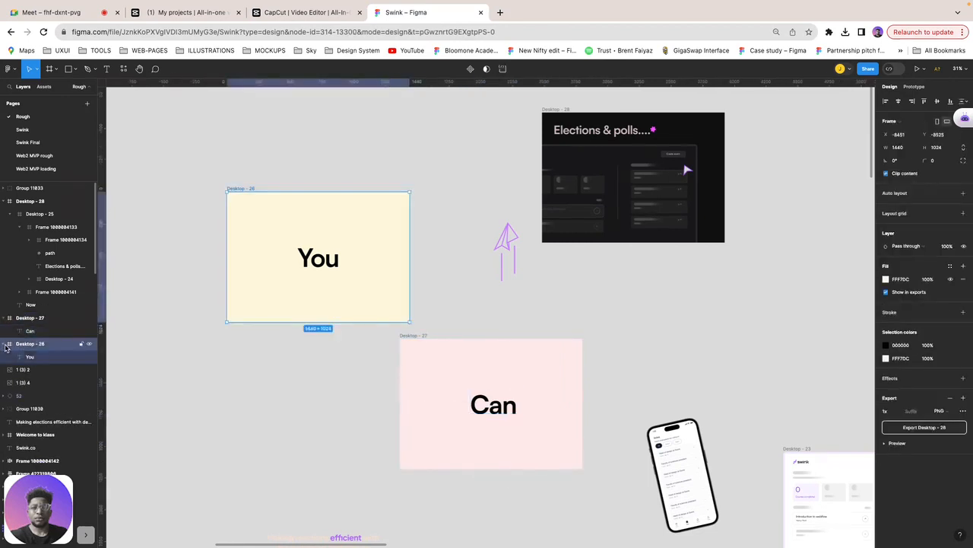
{"action": "left_click", "coordinate": [190, 371]}
Step: Browse the Swink, Web2 MVP rough, Swink Final and Web2 MVP loading pages of the file
{"action": "scroll", "coordinate": [191, 372], "scroll_direction": "down", "scroll_amount": 5}
{"action": "scroll", "coordinate": [190, 372], "scroll_direction": "left", "scroll_amount": 5}
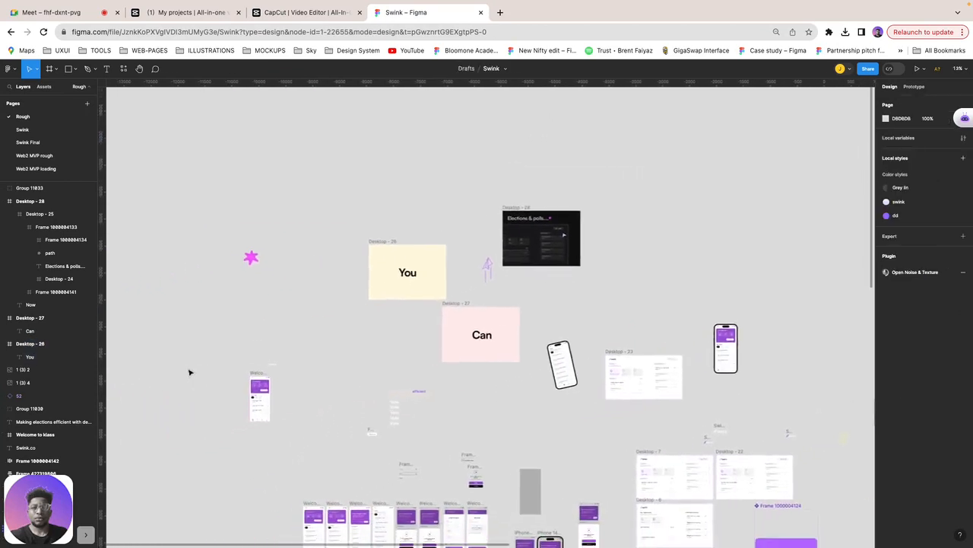
{"action": "left_click", "coordinate": [46, 129]}
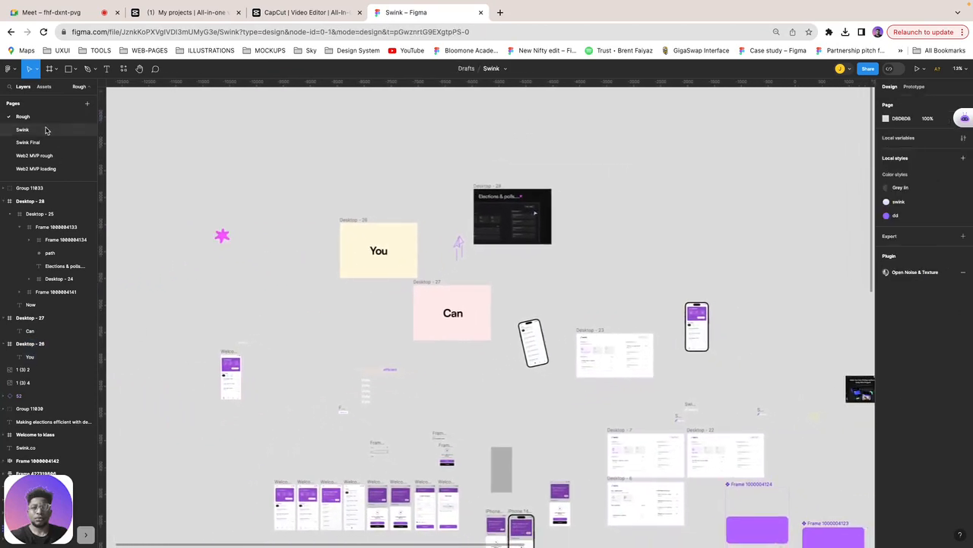
{"action": "scroll", "coordinate": [247, 327], "scroll_direction": "left", "scroll_amount": 3}
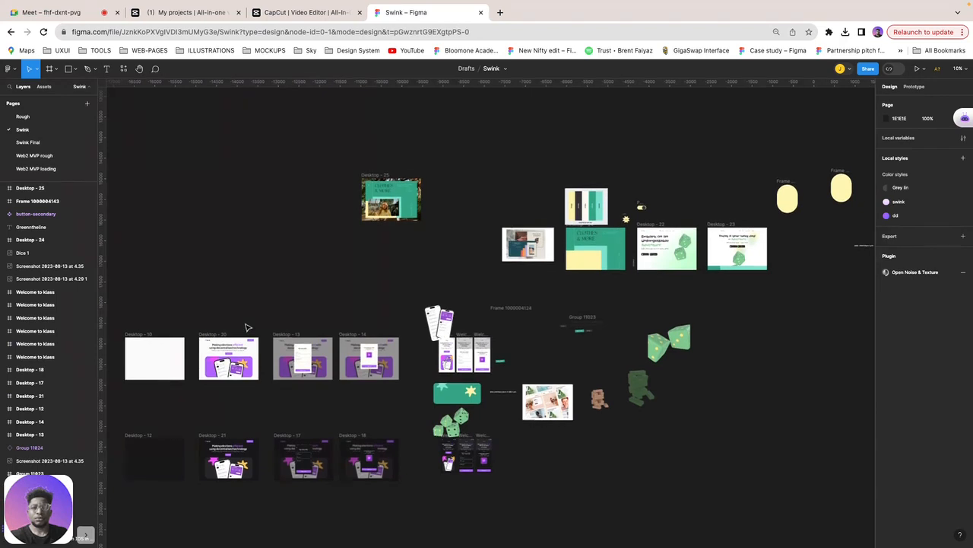
{"action": "left_click", "coordinate": [55, 154]}
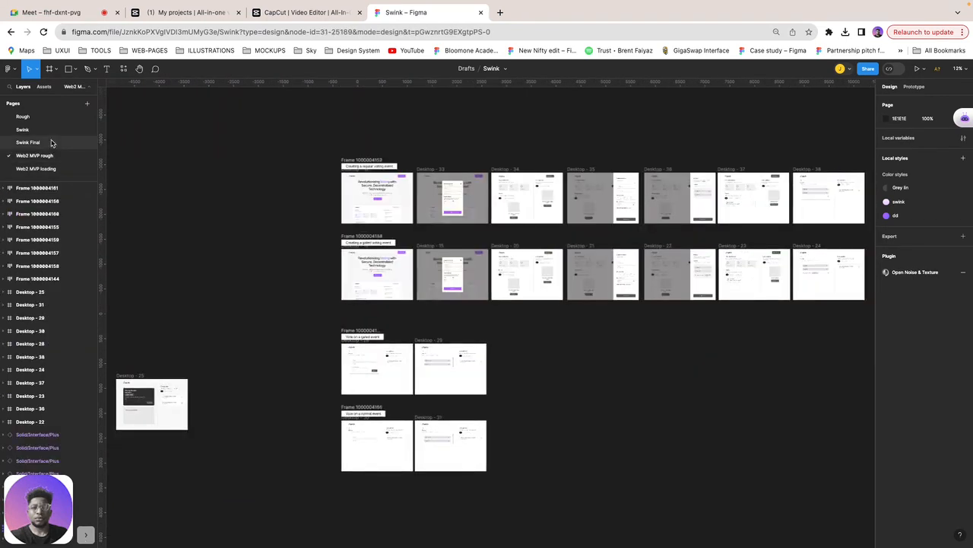
{"action": "left_click", "coordinate": [51, 142]}
{"action": "left_click", "coordinate": [57, 188]}
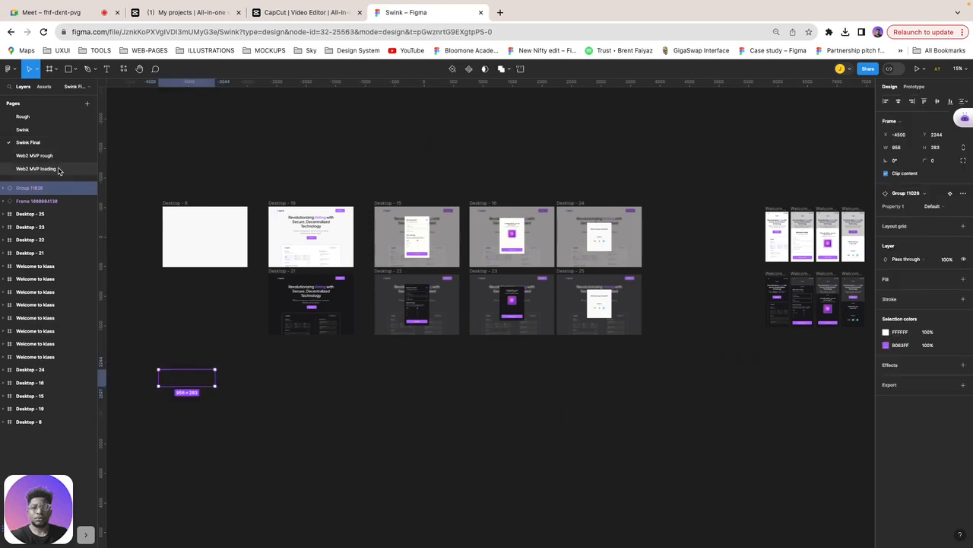
{"action": "left_click", "coordinate": [59, 168]}
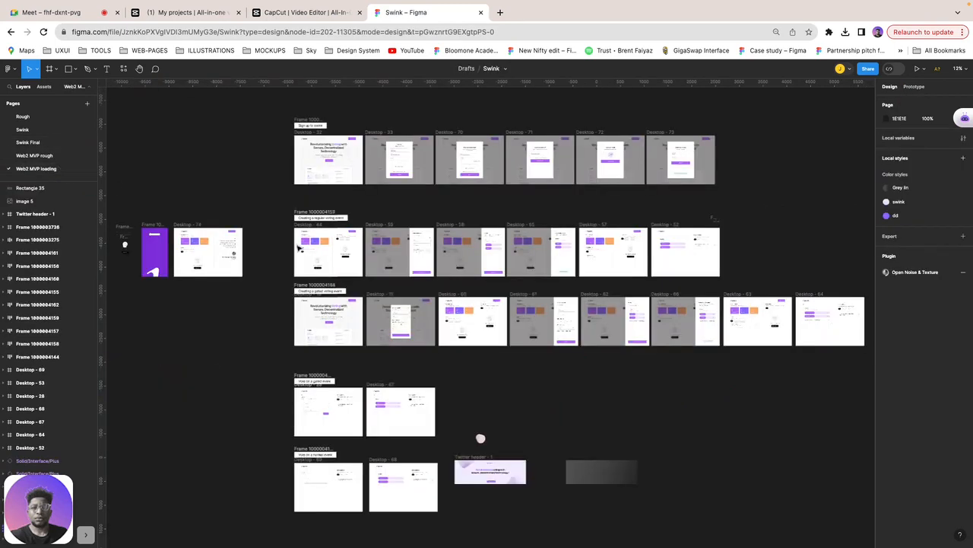
{"action": "scroll", "coordinate": [296, 248], "scroll_direction": "up", "scroll_amount": 2}
{"action": "scroll", "coordinate": [237, 198], "scroll_direction": "left", "scroll_amount": 1}
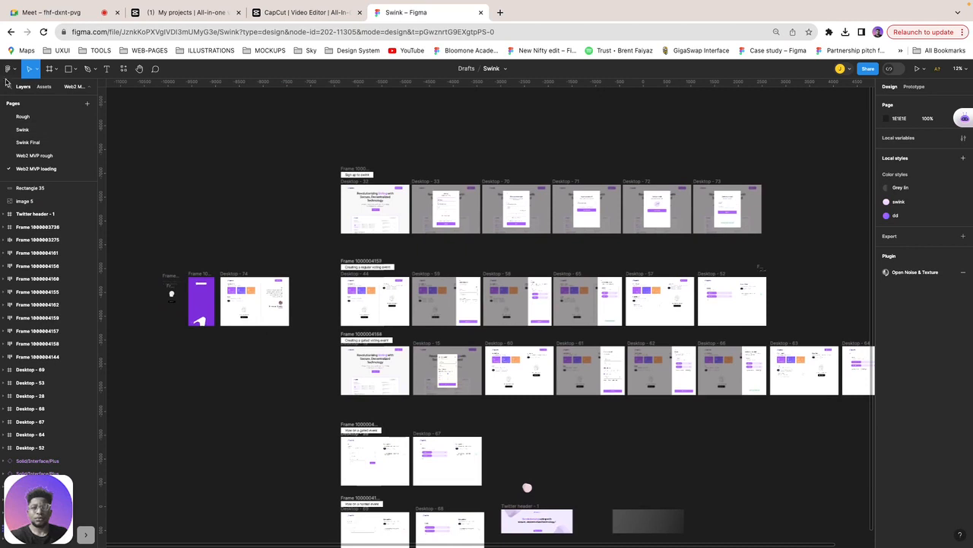
Step: Return to the recent files overview and open the Video planning file
{"action": "left_click", "coordinate": [12, 67]}
{"action": "left_click", "coordinate": [26, 87]}
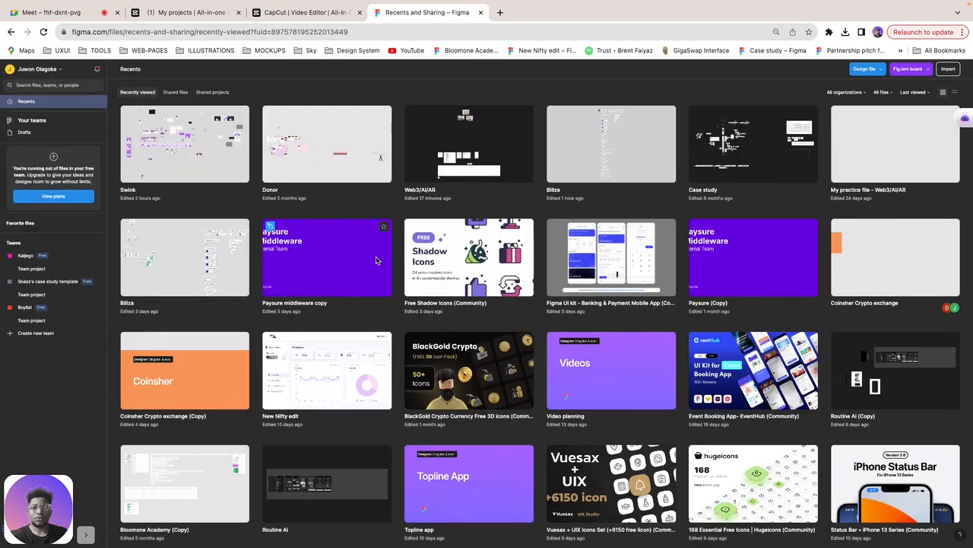
{"action": "scroll", "coordinate": [375, 260], "scroll_direction": "down", "scroll_amount": 1}
{"action": "scroll", "coordinate": [376, 260], "scroll_direction": "down", "scroll_amount": 2}
{"action": "scroll", "coordinate": [375, 260], "scroll_direction": "down", "scroll_amount": 1}
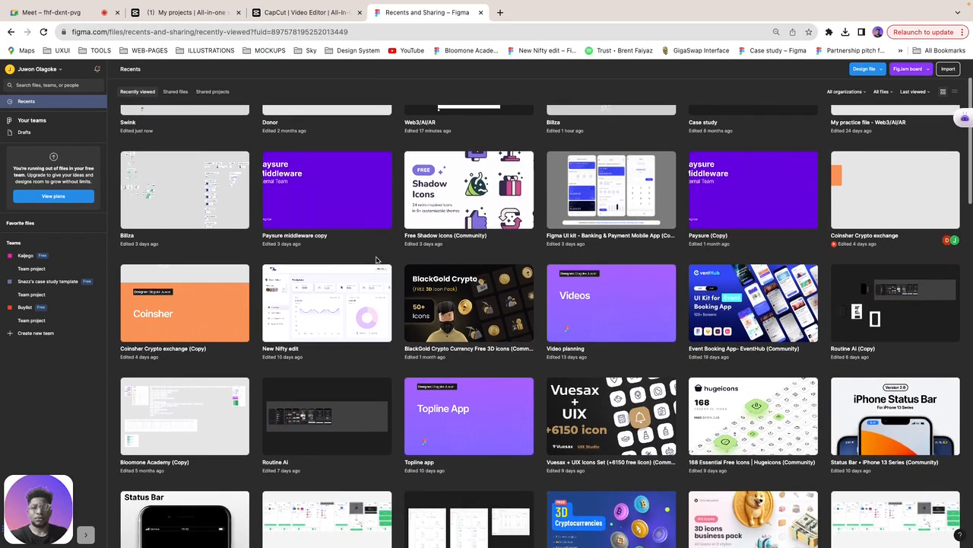
{"action": "left_click", "coordinate": [618, 330]}
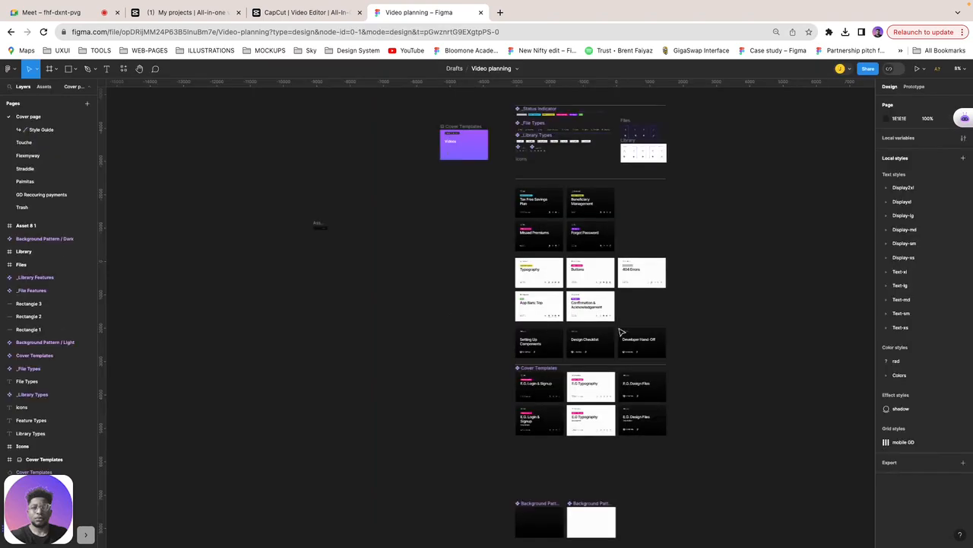
Step: Open the GD Reccuring payments page and bring its row of 16:9 slides into view
{"action": "left_click", "coordinate": [46, 194]}
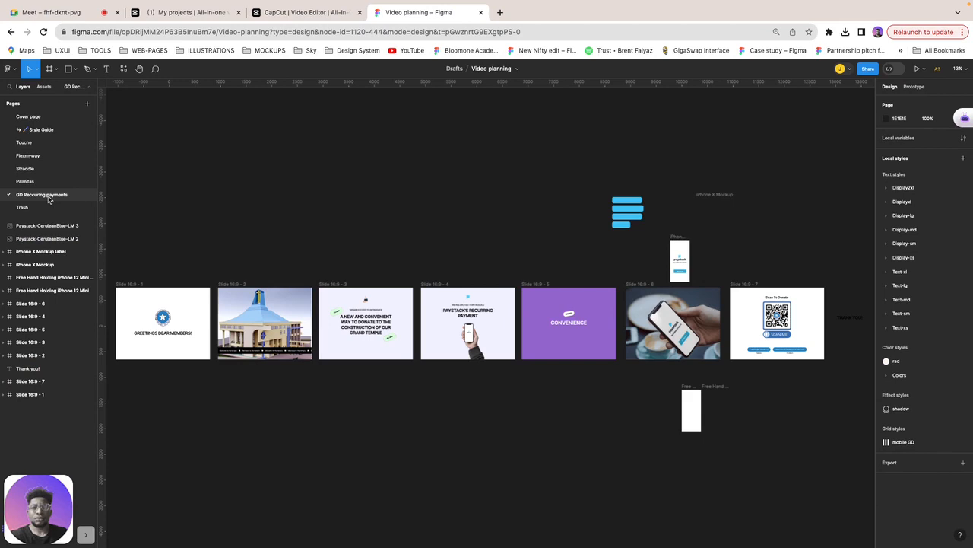
{"action": "scroll", "coordinate": [260, 402], "scroll_direction": "left", "scroll_amount": 3}
{"action": "scroll", "coordinate": [260, 403], "scroll_direction": "up", "scroll_amount": 2}
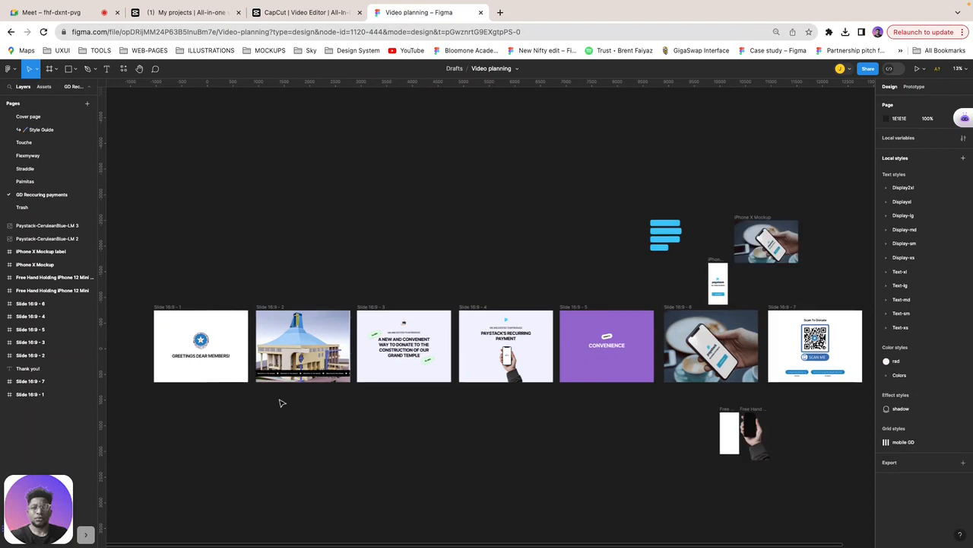
Step: Look at the Palmitas page, and return to the first slides of the GD Reccuring payments page
{"action": "left_click", "coordinate": [63, 184]}
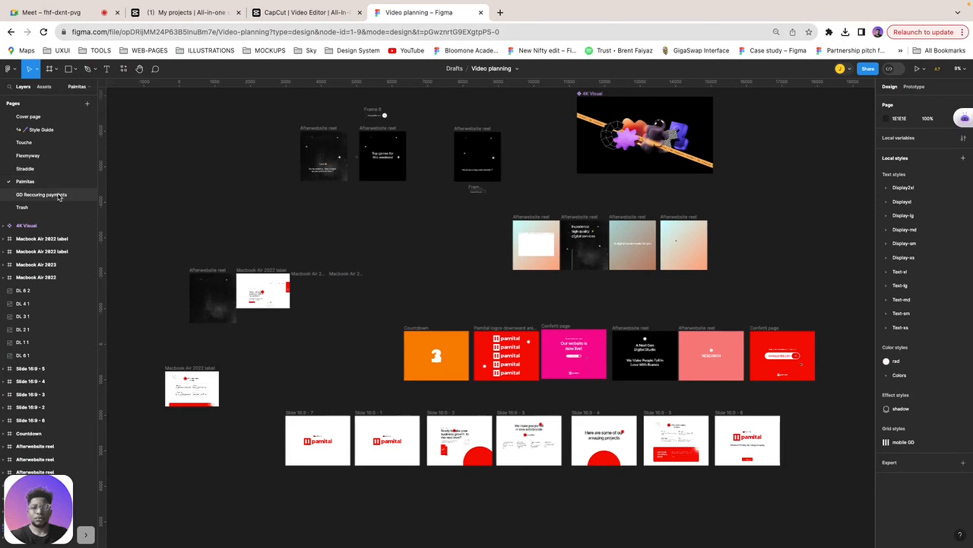
{"action": "left_click", "coordinate": [58, 195]}
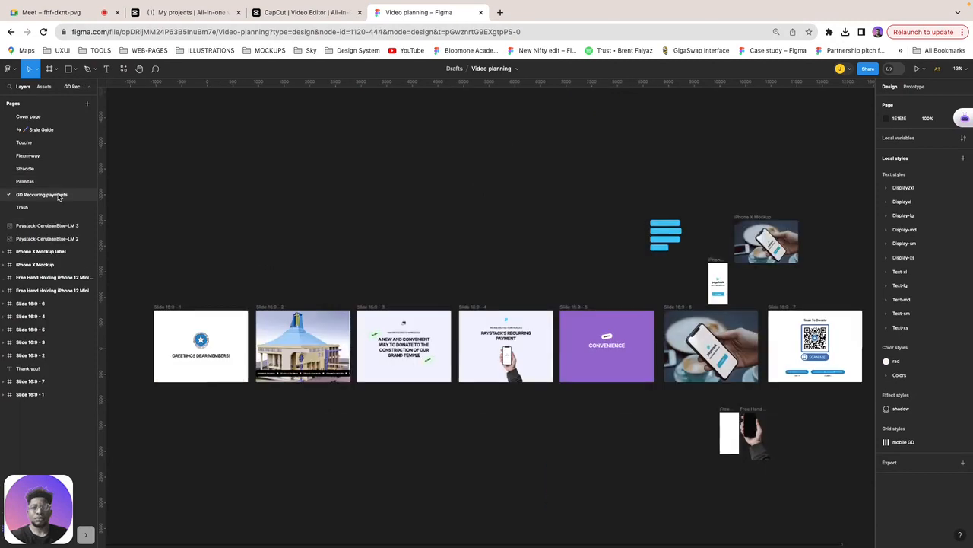
{"action": "scroll", "coordinate": [164, 324], "scroll_direction": "up", "scroll_amount": 5}
{"action": "scroll", "coordinate": [164, 323], "scroll_direction": "down", "scroll_amount": 3}
{"action": "scroll", "coordinate": [163, 323], "scroll_direction": "right", "scroll_amount": 1}
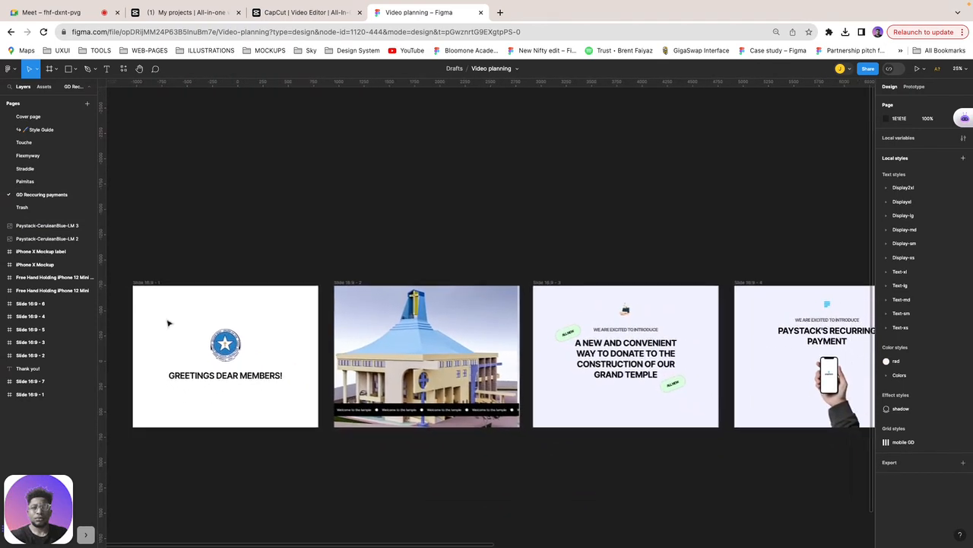
Step: Inspect the THE_TEMPLE_1 1 image inside Slide 16:9 - 2 and the slide's own frame
{"action": "double_click", "coordinate": [500, 306]}
{"action": "double_click", "coordinate": [499, 306]}
{"action": "double_click", "coordinate": [500, 306]}
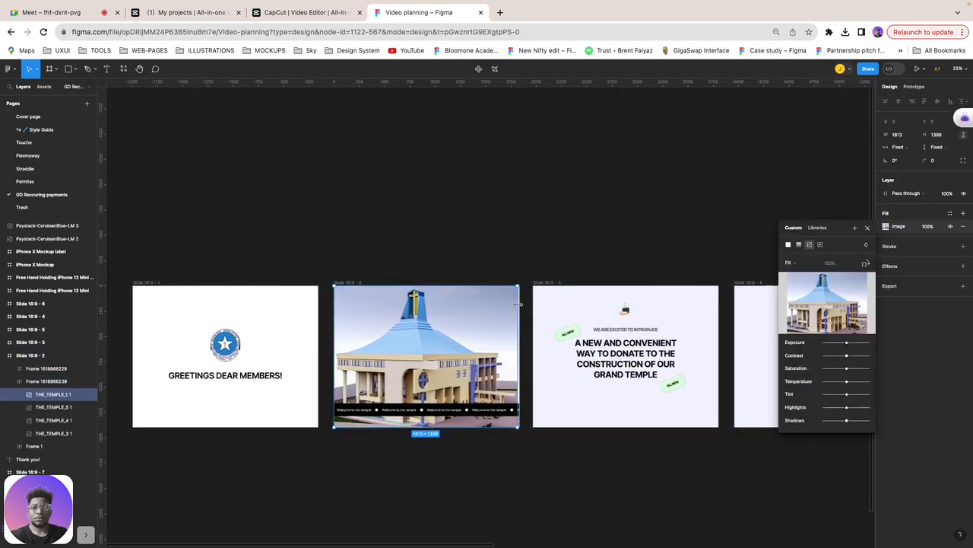
{"action": "left_click_drag", "start_coordinate": [524, 304], "coordinate": [521, 303]}
{"action": "left_click", "coordinate": [474, 269]}
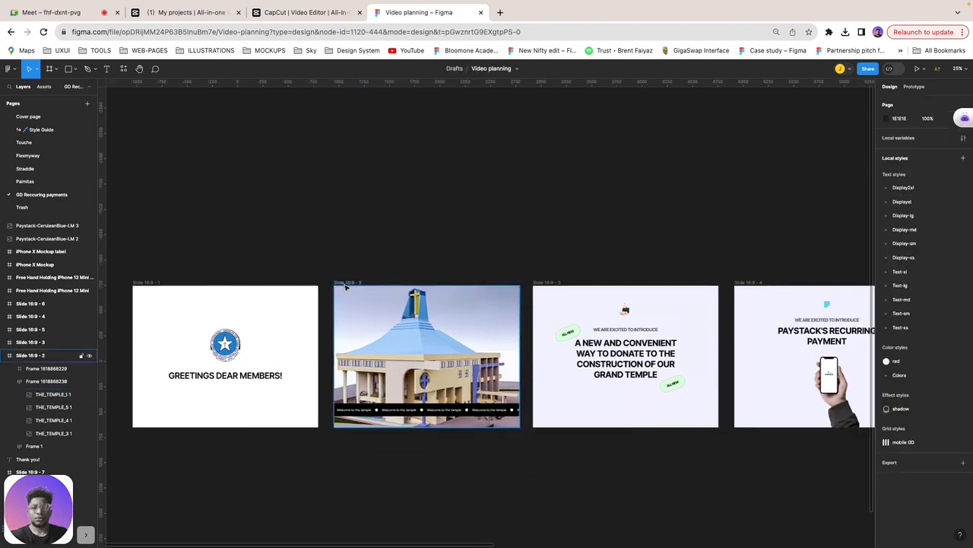
{"action": "left_click", "coordinate": [344, 282]}
{"action": "left_click", "coordinate": [343, 268]}
{"action": "scroll", "coordinate": [343, 269], "scroll_direction": "right", "scroll_amount": 1}
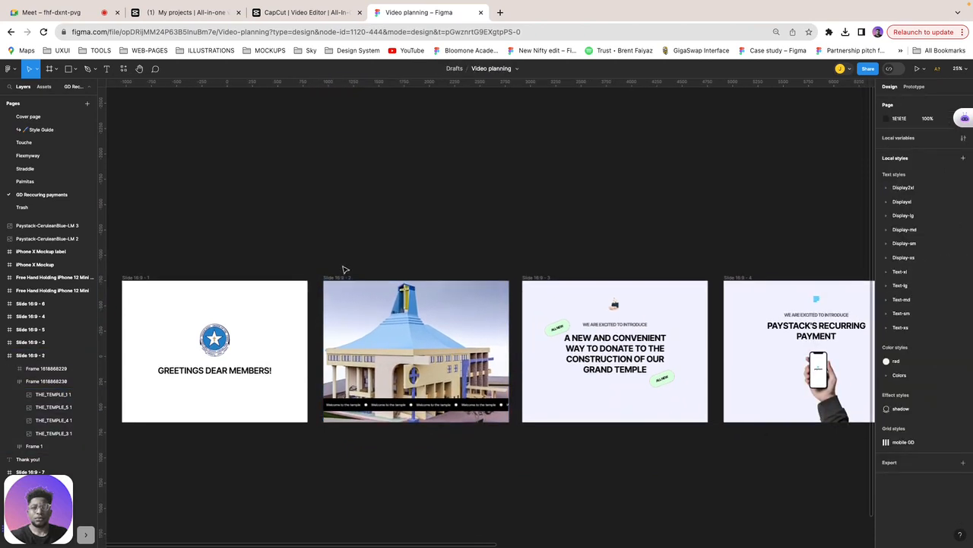
Step: Nest Slide 16:9 - 2 inside Slide 16:9 - 1 at X 0 and lower it to Y 453
{"action": "left_click_drag", "start_coordinate": [339, 280], "coordinate": [136, 280]}
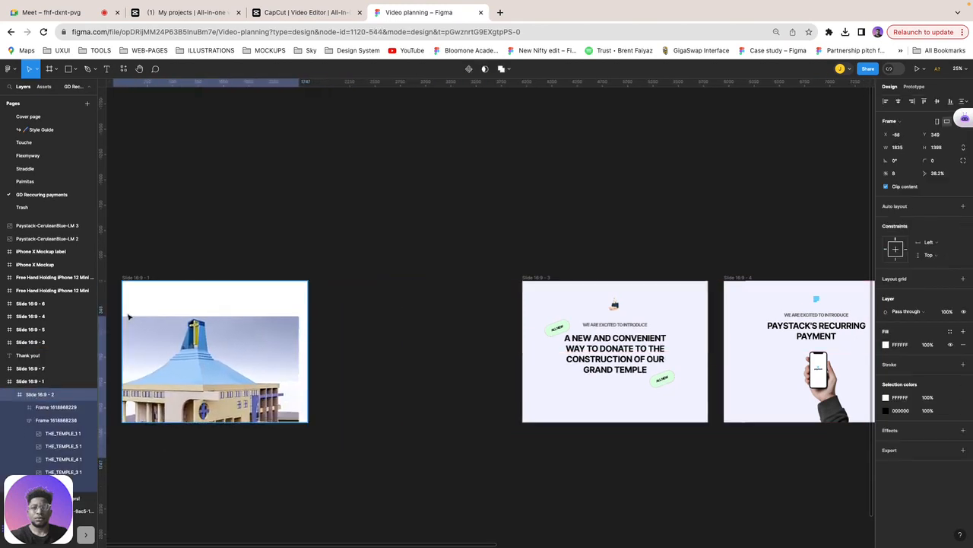
{"action": "left_click_drag", "start_coordinate": [131, 316], "coordinate": [137, 315]}
{"action": "key", "text": "shift+Down"}
{"action": "key", "text": "shift+Down"}
{"action": "key", "text": "shift+Down"}
{"action": "key", "text": "shift+Down"}
{"action": "key", "text": "shift+Down"}
{"action": "key", "text": "shift+Down"}
{"action": "key", "text": "shift+Down"}
{"action": "key", "text": "shift+Down"}
{"action": "key", "text": "shift+Down"}
{"action": "key", "text": "shift+Down"}
{"action": "key", "text": "shift+Down"}
{"action": "key", "text": "shift+Down"}
{"action": "key", "text": "shift+Down"}
{"action": "key", "text": "shift+Down"}
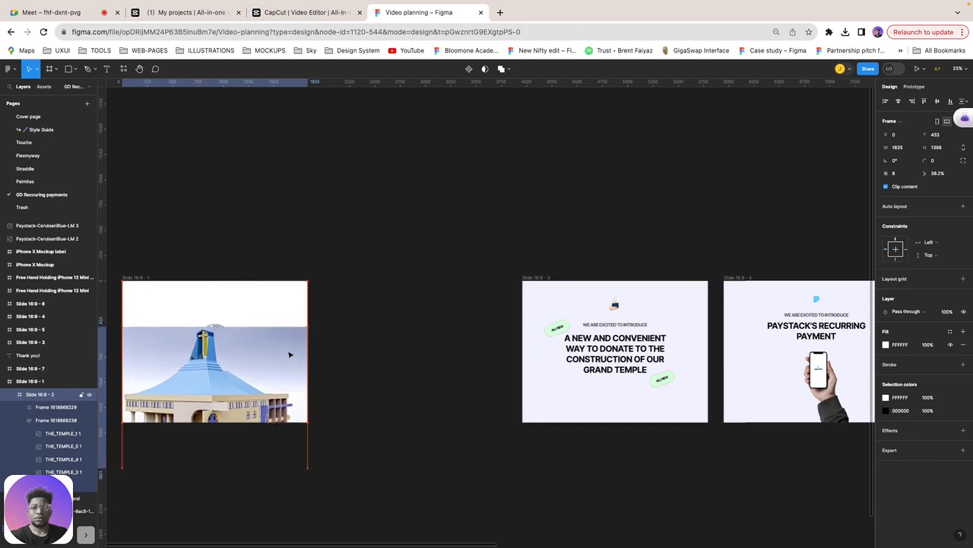
Step: Lower the nested Slide 16:9 - 2 to Y 1406, below the Slide 16:9 - 1 area, and move it back out onto the canvas
{"action": "left_click_drag", "start_coordinate": [289, 352], "coordinate": [257, 411]}
{"action": "key", "text": "shift+Down"}
{"action": "key", "text": "shift+Down"}
{"action": "key", "text": "shift+Down"}
{"action": "key", "text": "shift+Down"}
{"action": "key", "text": "shift+Down"}
{"action": "key", "text": "shift+Down"}
{"action": "key", "text": "shift+Down"}
{"action": "key", "text": "shift+Down"}
{"action": "key", "text": "shift+Down"}
{"action": "key", "text": "shift+Down"}
{"action": "key", "text": "shift+Down"}
{"action": "key", "text": "shift+Down"}
{"action": "key", "text": "shift+Down"}
{"action": "key", "text": "shift+Down"}
{"action": "key", "text": "shift+Down"}
{"action": "key", "text": "shift+Down"}
{"action": "key", "text": "shift+Down"}
{"action": "key", "text": "shift+Down"}
{"action": "key", "text": "shift+Down"}
{"action": "key", "text": "shift+Down"}
{"action": "key", "text": "shift+Down"}
{"action": "key", "text": "shift+Down"}
{"action": "key", "text": "shift+Down"}
{"action": "key", "text": "shift+Down"}
{"action": "key", "text": "shift+Down"}
{"action": "key", "text": "shift+Down"}
{"action": "key", "text": "shift+Down"}
{"action": "key", "text": "shift+Down"}
{"action": "key", "text": "shift+Down"}
{"action": "key", "text": "shift+Down"}
{"action": "key", "text": "shift+Down"}
{"action": "key", "text": "shift+Down"}
{"action": "key", "text": "shift+Down"}
{"action": "key", "text": "shift+Down"}
{"action": "key", "text": "shift+Down"}
{"action": "key", "text": "shift+Down"}
{"action": "key", "text": "shift+Down"}
{"action": "key", "text": "shift+Down"}
{"action": "key", "text": "shift+Down"}
{"action": "key", "text": "shift+Down"}
{"action": "key", "text": "shift+Down"}
{"action": "key", "text": "shift+Down"}
{"action": "key", "text": "shift+Down"}
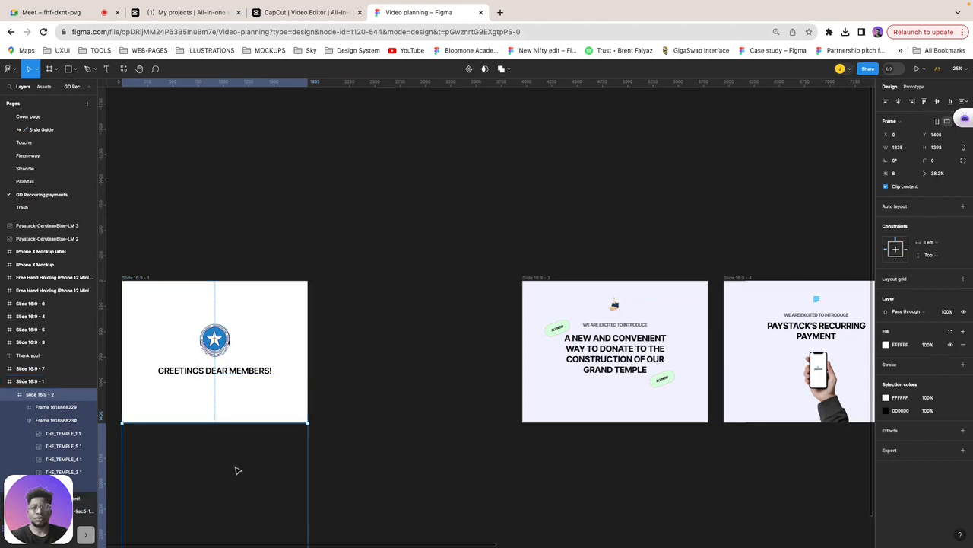
{"action": "left_click_drag", "start_coordinate": [236, 430], "coordinate": [456, 346]}
Step: Nest Slide 16:9 - 7 inside Slide 16:9 - 6 at X 0 and Y 1412, just below its visible area
{"action": "scroll", "coordinate": [549, 283], "scroll_direction": "right", "scroll_amount": 5}
{"action": "scroll", "coordinate": [549, 283], "scroll_direction": "right", "scroll_amount": 1}
{"action": "scroll", "coordinate": [549, 282], "scroll_direction": "down", "scroll_amount": 3, "text": "ctrl"}
{"action": "scroll", "coordinate": [684, 281], "scroll_direction": "right", "scroll_amount": 5}
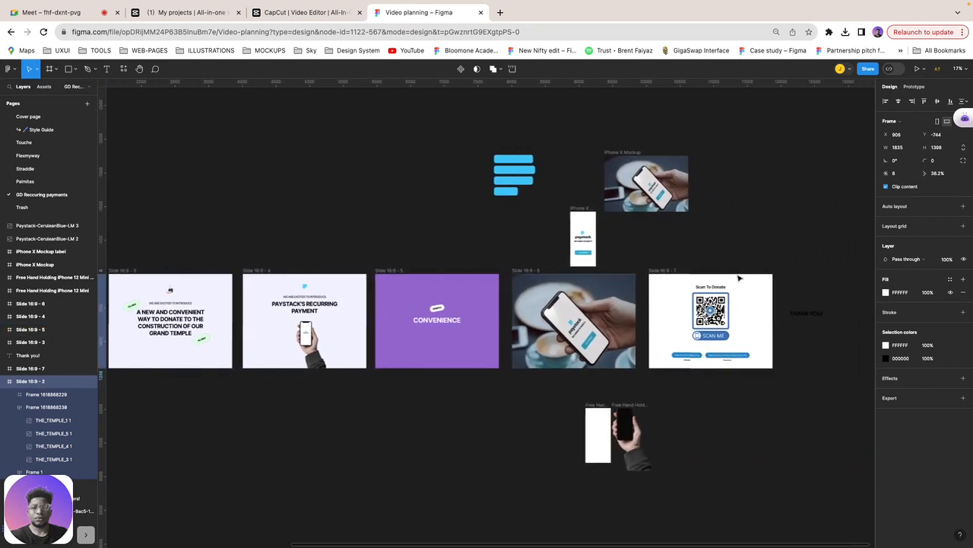
{"action": "left_click_drag", "start_coordinate": [661, 276], "coordinate": [542, 366]}
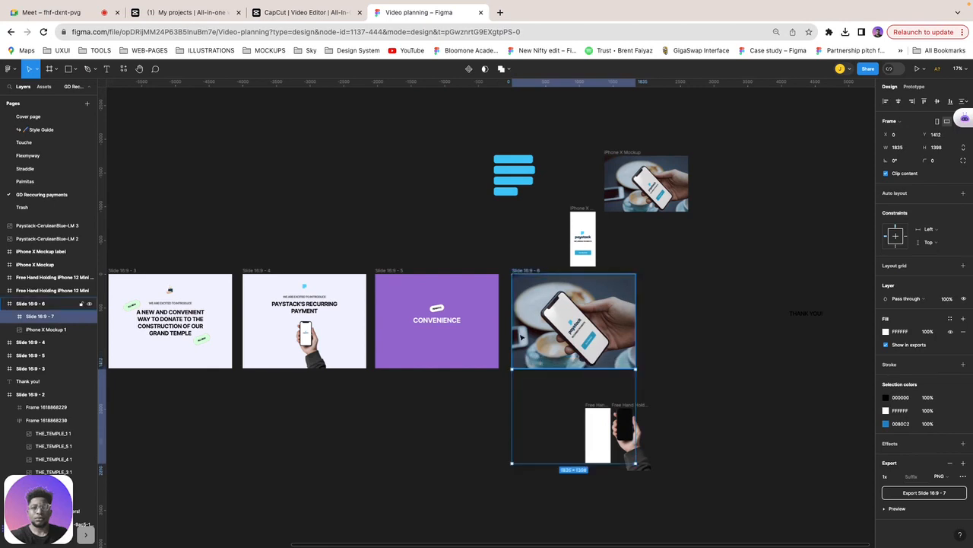
Step: Nest Slide 16:9 - 6 inside Slide 16:9 - 5 at X 0 and lower it to Y 294
{"action": "left_click_drag", "start_coordinate": [528, 273], "coordinate": [388, 281]}
{"action": "key", "text": "shift+Down"}
{"action": "key", "text": "shift+Down"}
{"action": "key", "text": "shift+Down"}
{"action": "key", "text": "shift+Down"}
{"action": "key", "text": "shift+Down"}
{"action": "key", "text": "shift+Down"}
{"action": "key", "text": "shift+Down"}
{"action": "key", "text": "shift+Down"}
{"action": "key", "text": "shift+Down"}
{"action": "key", "text": "shift+Down"}
{"action": "key", "text": "shift+Down"}
{"action": "key", "text": "shift+Down"}
{"action": "key", "text": "shift+Down"}
{"action": "key", "text": "shift+Down"}
{"action": "key", "text": "shift+Down"}
{"action": "key", "text": "shift+Down"}
{"action": "key", "text": "shift+Down"}
{"action": "key", "text": "shift+Down"}
{"action": "key", "text": "shift+Down"}
{"action": "key", "text": "shift+Down"}
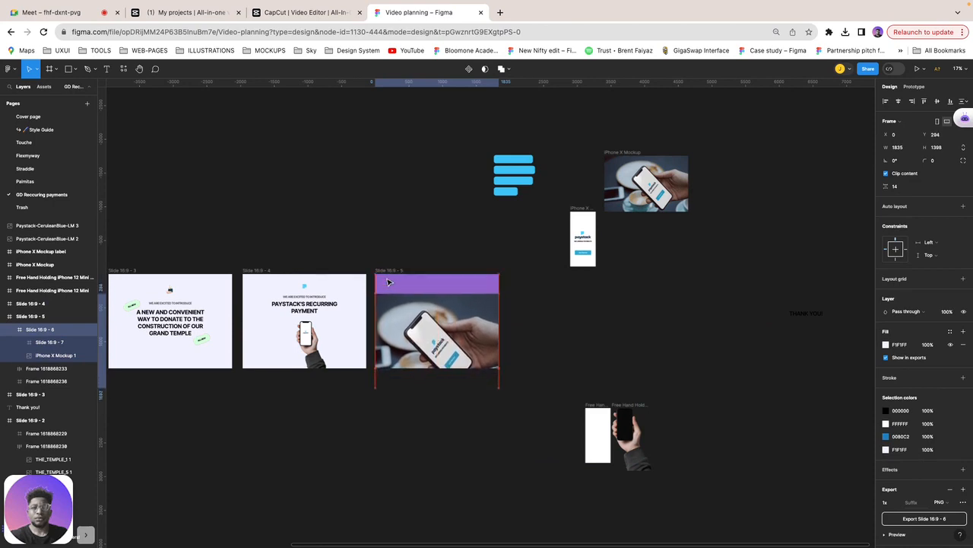
Step: Undo the last nudges of Slide 16:9 - 6 and move it out of Slide 16:9 - 5 onto the canvas
{"action": "key", "text": "super+z"}
{"action": "key", "text": "super+z"}
{"action": "key", "text": "shift+Down"}
{"action": "key", "text": "shift+Down"}
{"action": "key", "text": "shift+Down"}
{"action": "key", "text": "shift+Down"}
{"action": "key", "text": "shift+Down"}
{"action": "left_click_drag", "start_coordinate": [408, 337], "coordinate": [521, 334]}
{"action": "left_click", "coordinate": [401, 259]}
{"action": "mouse_move", "coordinate": [411, 280]}
{"action": "left_mouse_down"}
{"action": "mouse_move", "coordinate": [534, 292]}
{"action": "mouse_move", "coordinate": [369, 260]}
{"action": "mouse_move", "coordinate": [399, 282]}
{"action": "left_mouse_up"}
{"action": "scroll", "coordinate": [397, 278], "scroll_direction": "up", "scroll_amount": 5}
{"action": "left_click_drag", "start_coordinate": [406, 373], "coordinate": [610, 394]}
{"action": "scroll", "coordinate": [393, 370], "scroll_direction": "down", "scroll_amount": 5}
{"action": "left_click", "coordinate": [519, 352]}
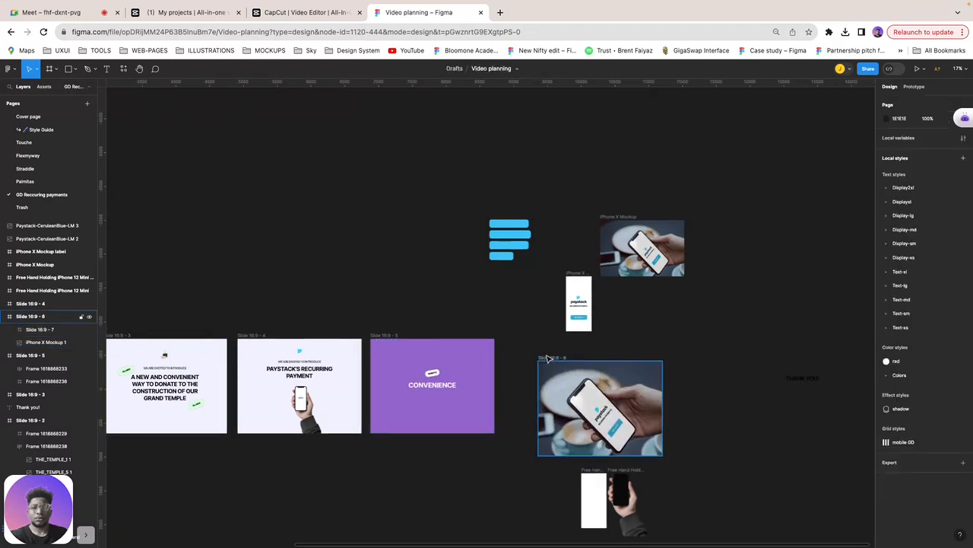
Step: Nest Slide 16:9 - 6 inside Slide 16:9 - 5 again, just below its visible area
{"action": "key", "text": "ctrl+z"}
{"action": "left_click_drag", "start_coordinate": [436, 405], "coordinate": [477, 437]}
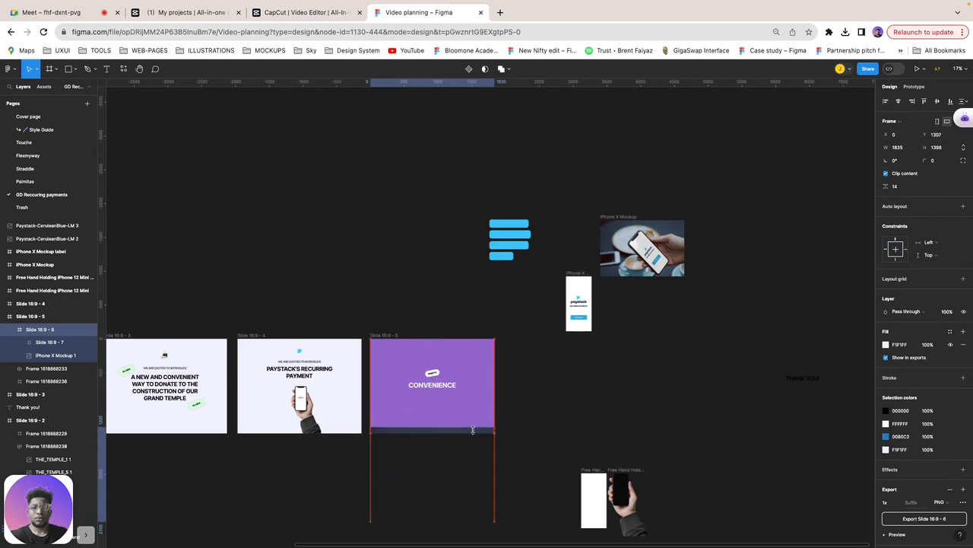
{"action": "left_click", "coordinate": [319, 213]}
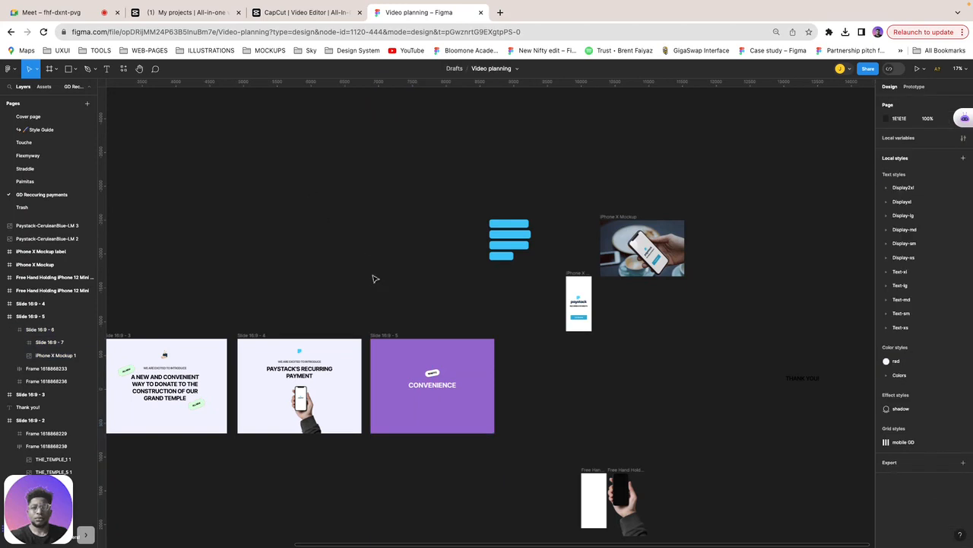
Step: Nest Slide 16:9 - 5 inside Slide 16:9 - 4 at X 671 and raise it to Y -554
{"action": "left_click_drag", "start_coordinate": [386, 338], "coordinate": [300, 354]}
{"action": "key", "text": "shift+Up"}
{"action": "key", "text": "shift+Up"}
{"action": "key", "text": "shift+Up"}
{"action": "key", "text": "shift+Up"}
{"action": "key", "text": "shift+Up"}
{"action": "key", "text": "shift+Up"}
{"action": "key", "text": "shift+Up"}
{"action": "key", "text": "shift+Up"}
{"action": "key", "text": "shift+Up"}
{"action": "key", "text": "shift+Up"}
{"action": "key", "text": "shift+Up"}
{"action": "key", "text": "shift+Up"}
{"action": "key", "text": "shift+Up"}
{"action": "key", "text": "shift+Up"}
{"action": "key", "text": "shift+Up"}
{"action": "key", "text": "shift+Up"}
{"action": "key", "text": "shift+Up"}
{"action": "key", "text": "shift+Up"}
{"action": "key", "text": "shift+Up"}
{"action": "key", "text": "shift+Up"}
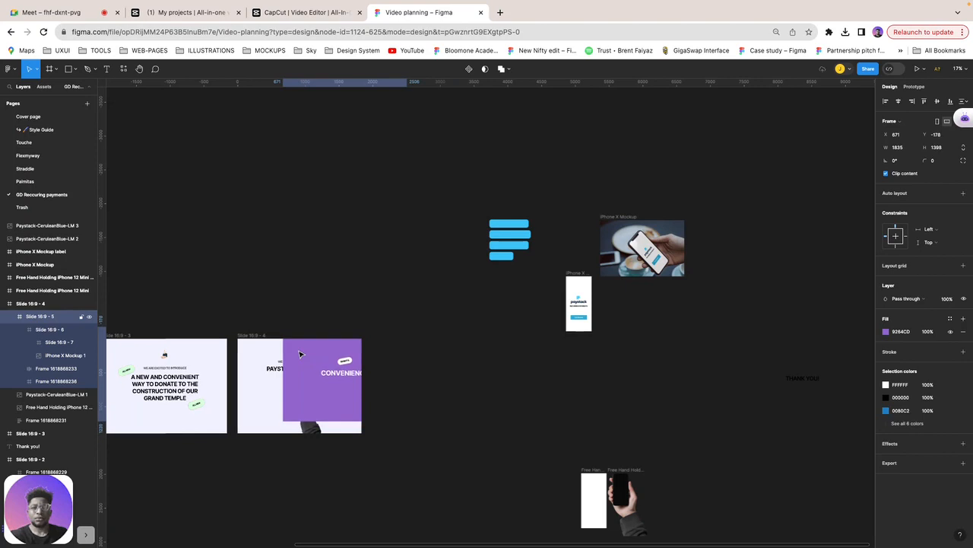
{"action": "key", "text": "shift+Up"}
{"action": "key", "text": "shift+Up"}
{"action": "key", "text": "shift+Up"}
{"action": "key", "text": "shift+Up"}
{"action": "key", "text": "shift+Up"}
{"action": "key", "text": "shift+Up"}
{"action": "key", "text": "shift+Up"}
{"action": "key", "text": "shift+Up"}
{"action": "key", "text": "shift+Up"}
{"action": "key", "text": "shift+Up"}
{"action": "key", "text": "shift+Up"}
{"action": "key", "text": "shift+Up"}
{"action": "key", "text": "shift+Up"}
{"action": "key", "text": "shift+Up"}
{"action": "key", "text": "shift+Up"}
{"action": "key", "text": "shift+Up"}
{"action": "key", "text": "shift+Up"}
{"action": "key", "text": "shift+Up"}
{"action": "key", "text": "shift+Up"}
{"action": "key", "text": "shift+Up"}
{"action": "key", "text": "shift+Up"}
{"action": "key", "text": "shift+Up"}
{"action": "key", "text": "shift+Up"}
{"action": "key", "text": "shift+Up"}
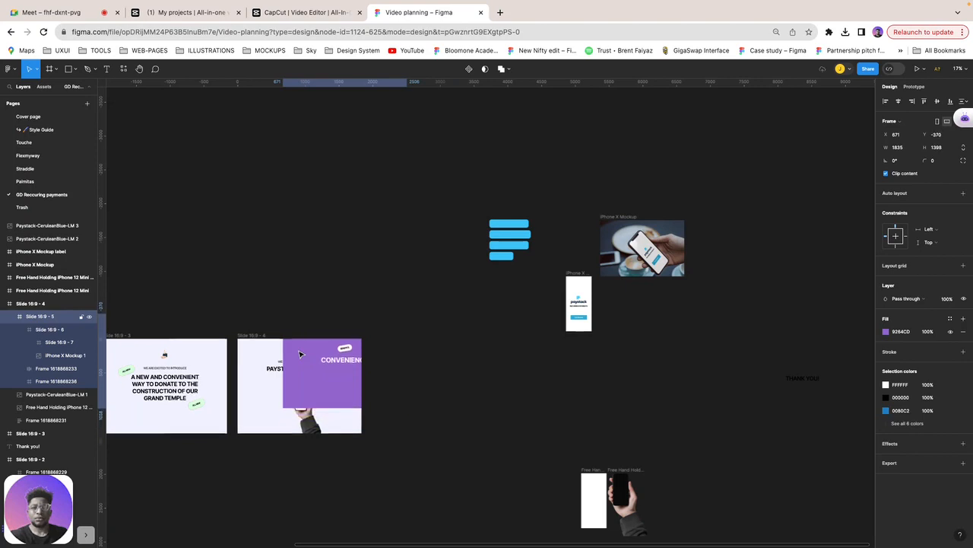
{"action": "key", "text": "shift+Up"}
{"action": "key", "text": "shift+Up"}
{"action": "key", "text": "shift+Up"}
{"action": "key", "text": "shift+Up"}
{"action": "key", "text": "shift+Up"}
{"action": "key", "text": "shift+Up"}
{"action": "key", "text": "shift+Up"}
{"action": "key", "text": "shift+Up"}
{"action": "key", "text": "shift+Up"}
{"action": "key", "text": "shift+Up"}
{"action": "key", "text": "shift+Up"}
{"action": "key", "text": "shift+Up"}
{"action": "key", "text": "shift+Up"}
{"action": "key", "text": "shift+Up"}
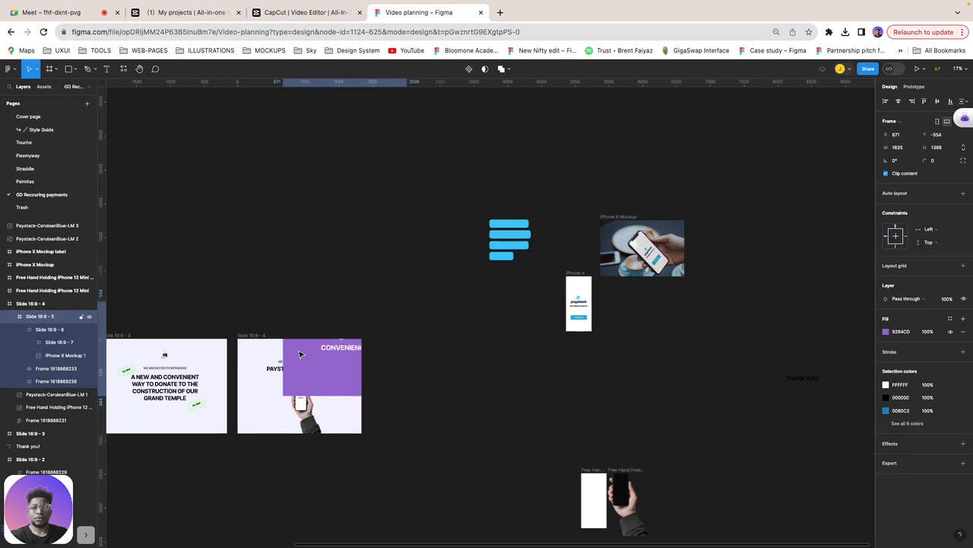
Step: Align the nested Slide 16:9 - 5 to X 0 and raise it to Y -1388, above the Slide 16:9 - 4 area
{"action": "left_click_drag", "start_coordinate": [320, 370], "coordinate": [277, 320]}
{"action": "key", "text": "super+z"}
{"action": "key", "text": "shift+Up"}
{"action": "key", "text": "shift+Up"}
{"action": "key", "text": "shift+Up"}
{"action": "key", "text": "shift+Up"}
{"action": "key", "text": "shift+Up"}
{"action": "key", "text": "shift+Up"}
{"action": "key", "text": "shift+Up"}
{"action": "key", "text": "shift+Up"}
{"action": "key", "text": "shift+Up"}
{"action": "key", "text": "shift+Up"}
{"action": "key", "text": "shift+Up"}
{"action": "key", "text": "shift+Up"}
{"action": "key", "text": "shift+Up"}
{"action": "key", "text": "shift+Up"}
{"action": "key", "text": "shift+Up"}
{"action": "key", "text": "shift+Up"}
{"action": "key", "text": "shift+Up"}
{"action": "key", "text": "shift+Up"}
{"action": "key", "text": "shift+Up"}
{"action": "key", "text": "shift+Up"}
{"action": "key", "text": "shift+Up"}
{"action": "key", "text": "shift+Up"}
{"action": "key", "text": "shift+Up"}
{"action": "key", "text": "shift+Up"}
{"action": "key", "text": "shift+Up"}
{"action": "key", "text": "shift+Up"}
{"action": "key", "text": "shift+Up"}
{"action": "key", "text": "shift+Up"}
{"action": "key", "text": "shift+Up"}
{"action": "key", "text": "shift+Up"}
{"action": "key", "text": "shift+Up"}
{"action": "key", "text": "shift+Up"}
{"action": "key", "text": "shift+Up"}
{"action": "key", "text": "shift+Up"}
{"action": "key", "text": "shift+Up"}
{"action": "key", "text": "shift+Up"}
{"action": "key", "text": "shift+Up"}
{"action": "key", "text": "shift+Up"}
{"action": "key", "text": "shift+Up"}
{"action": "key", "text": "shift+Up"}
{"action": "key", "text": "shift+Up"}
{"action": "key", "text": "shift+Up"}
{"action": "key", "text": "shift+Up"}
{"action": "key", "text": "shift+Up"}
{"action": "key", "text": "shift+Up"}
{"action": "key", "text": "shift+Up"}
{"action": "key", "text": "shift+Up"}
{"action": "key", "text": "shift+Up"}
{"action": "key", "text": "shift+Up"}
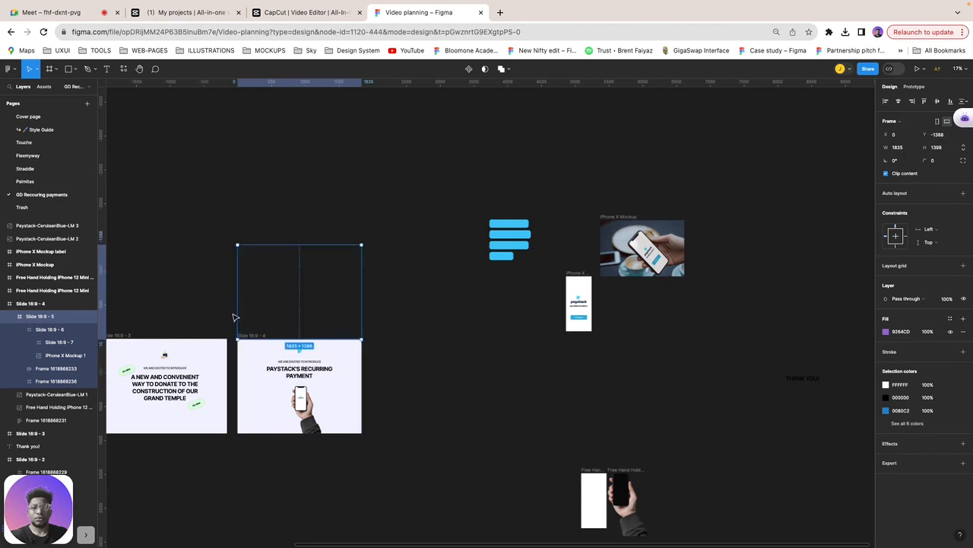
Step: Copy the Slide 16:9 - 4 frame with the Jitter plugin and open it in Jitter
{"action": "left_click", "coordinate": [263, 347]}
{"action": "left_click", "coordinate": [249, 339]}
{"action": "left_click", "coordinate": [249, 334]}
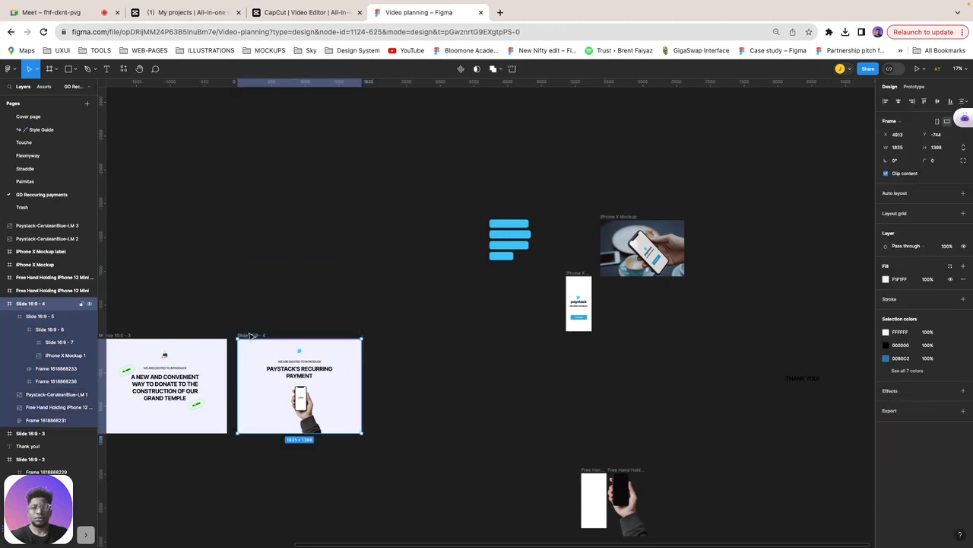
{"action": "left_click", "coordinate": [124, 69]}
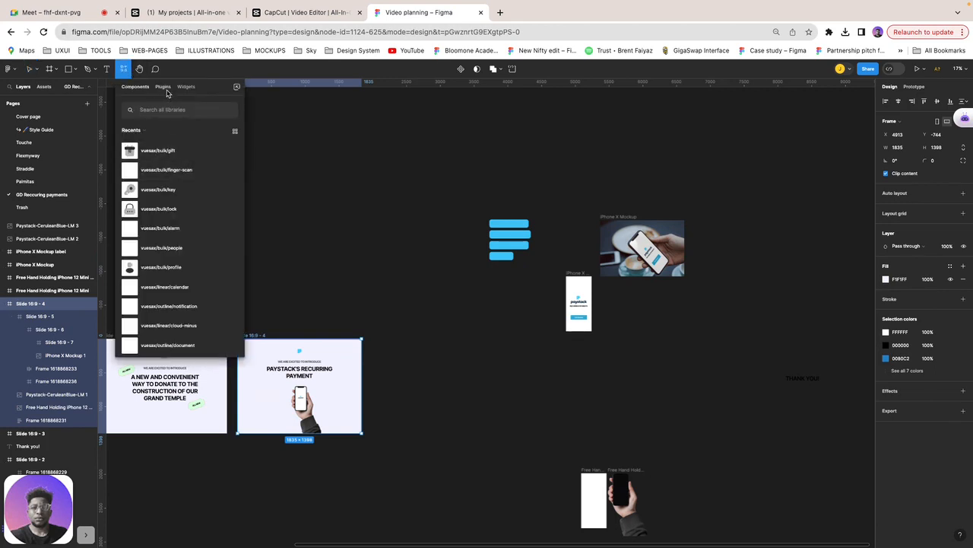
{"action": "left_click", "coordinate": [162, 87]}
{"action": "left_click", "coordinate": [187, 163]}
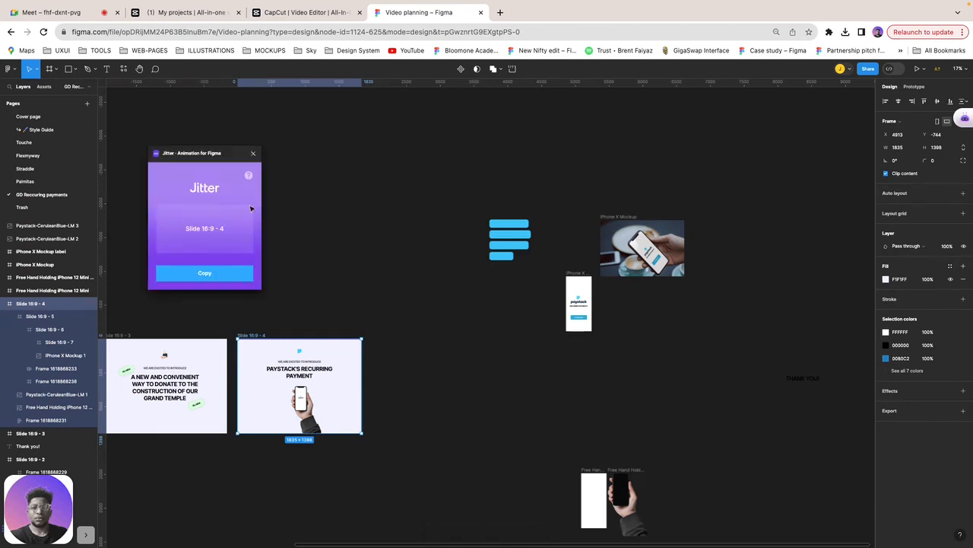
{"action": "left_click", "coordinate": [204, 275]}
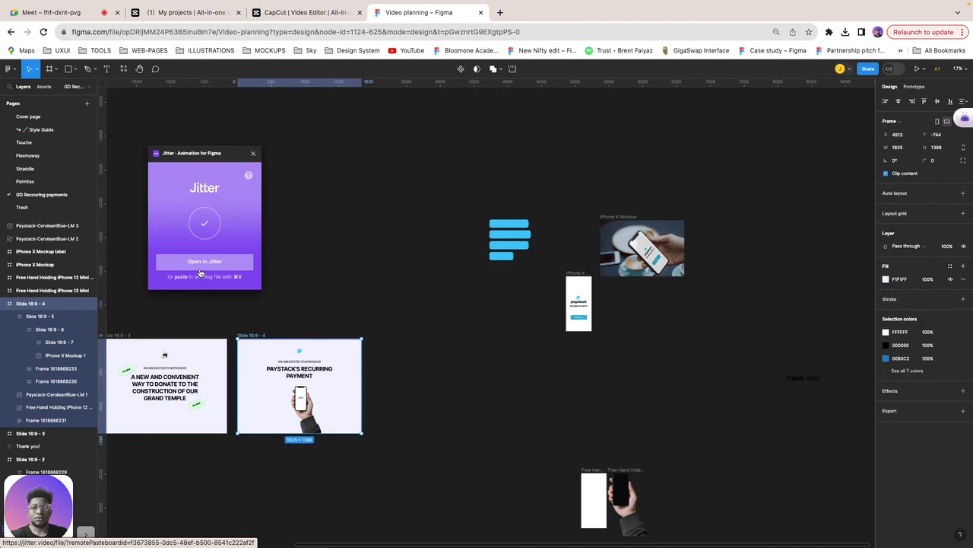
{"action": "left_click", "coordinate": [201, 269]}
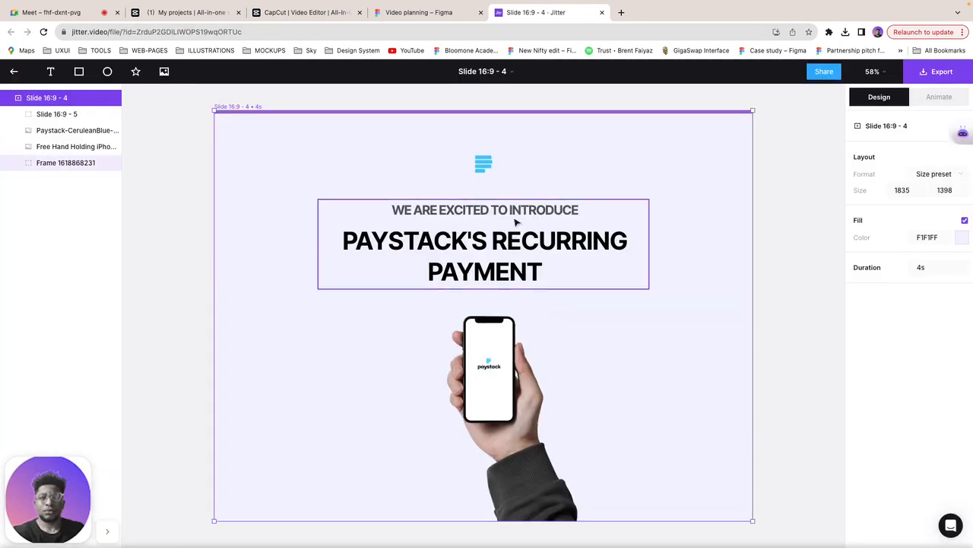
Step: Apply a Slide in animation to the Paystack logo and the heading text frame together
{"action": "left_click", "coordinate": [489, 239]}
{"action": "left_click", "coordinate": [489, 239]}
{"action": "left_click", "coordinate": [488, 163]}
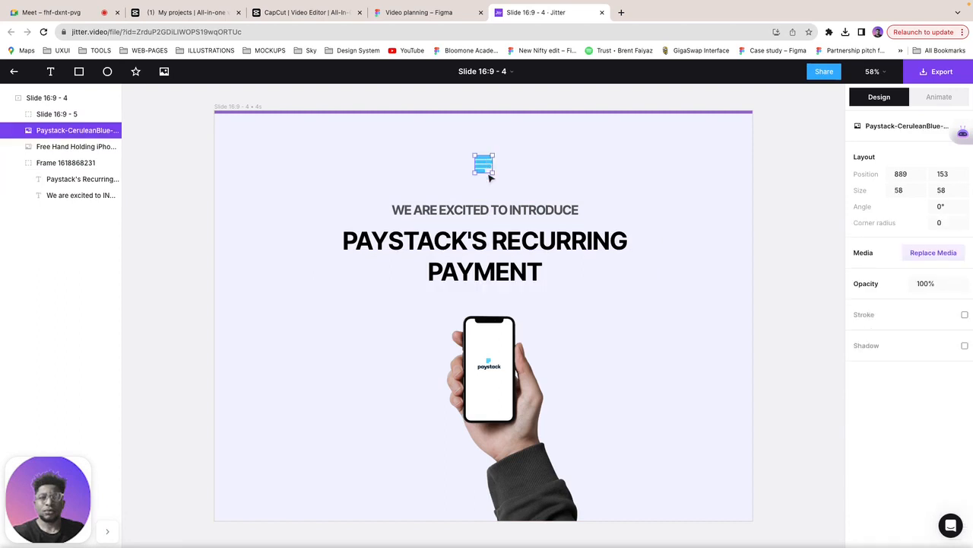
{"action": "left_click", "coordinate": [504, 215], "text": "shift"}
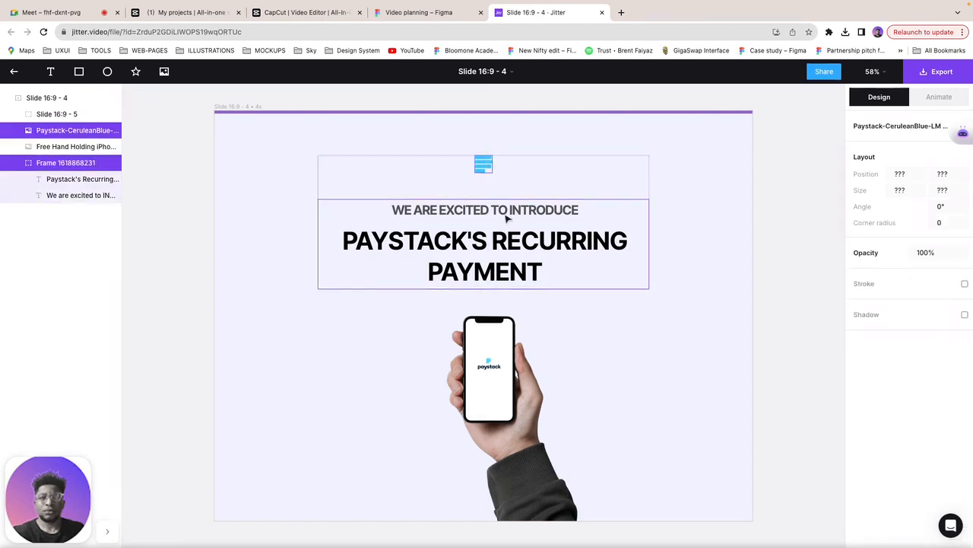
{"action": "left_click", "coordinate": [938, 97]}
{"action": "left_click", "coordinate": [910, 156]}
{"action": "left_click", "coordinate": [908, 162]}
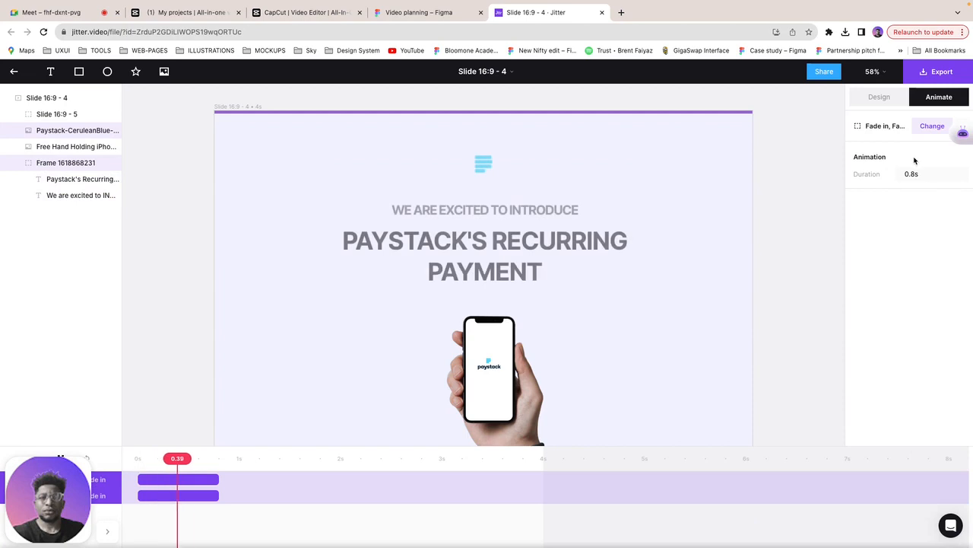
{"action": "left_click", "coordinate": [934, 128]}
{"action": "left_click", "coordinate": [931, 130]}
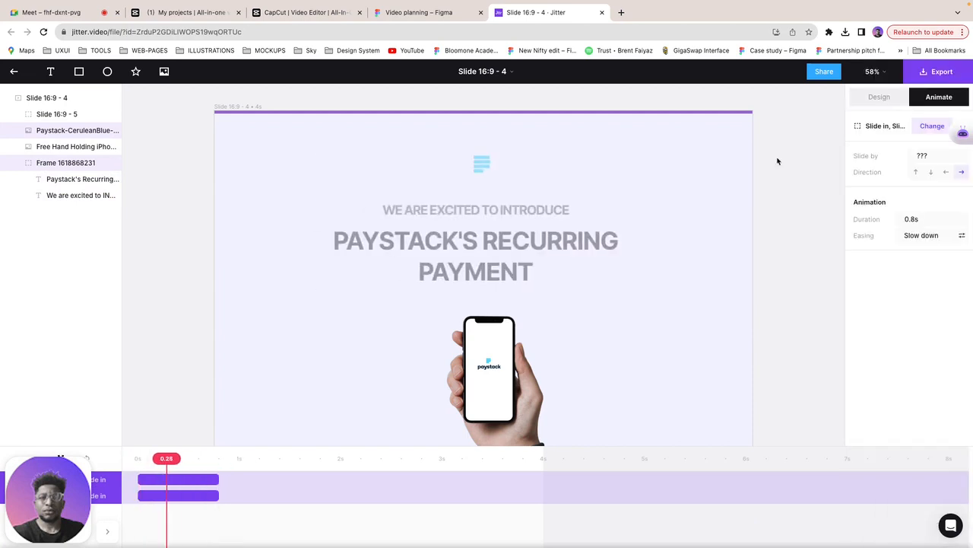
Step: Add an Appear text animation to the "We are excited to introduce" line
{"action": "double_click", "coordinate": [519, 266]}
{"action": "left_click", "coordinate": [628, 195]}
{"action": "left_click", "coordinate": [538, 250]}
{"action": "left_click", "coordinate": [535, 214]}
{"action": "left_click", "coordinate": [884, 157]}
{"action": "left_click", "coordinate": [890, 163]}
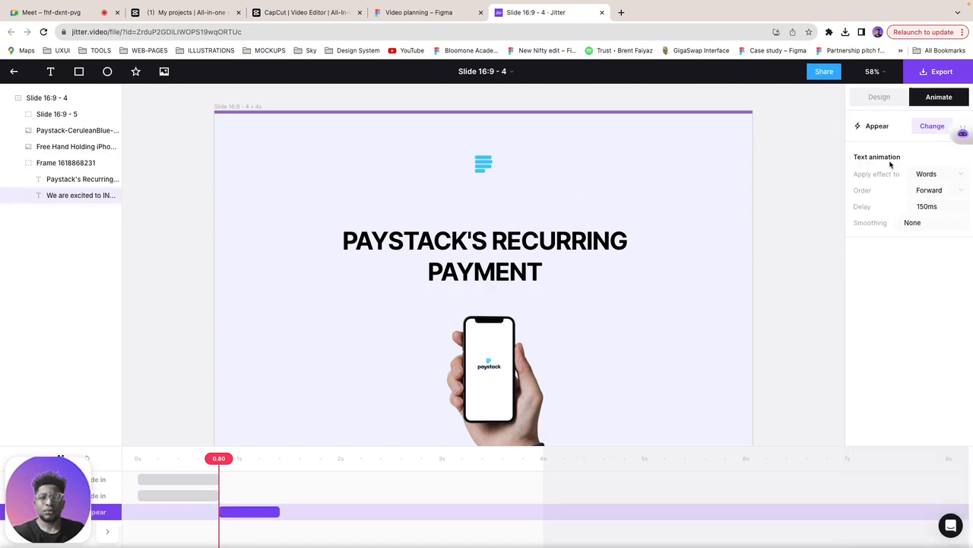
Step: Add an upward Slide in text animation to "Paystack's Recurring Payment" and preview the timeline from the start
{"action": "left_click", "coordinate": [482, 265]}
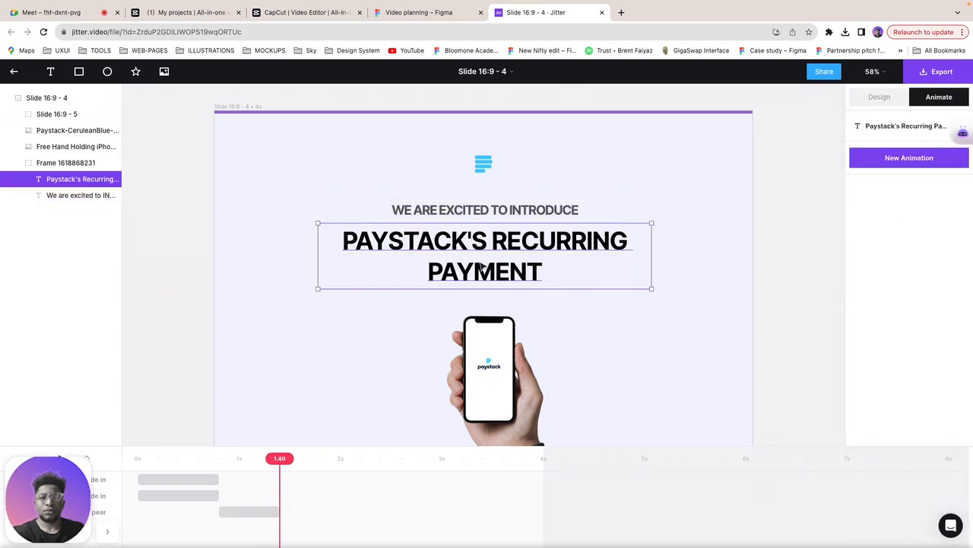
{"action": "left_click", "coordinate": [890, 160]}
{"action": "left_click", "coordinate": [882, 241]}
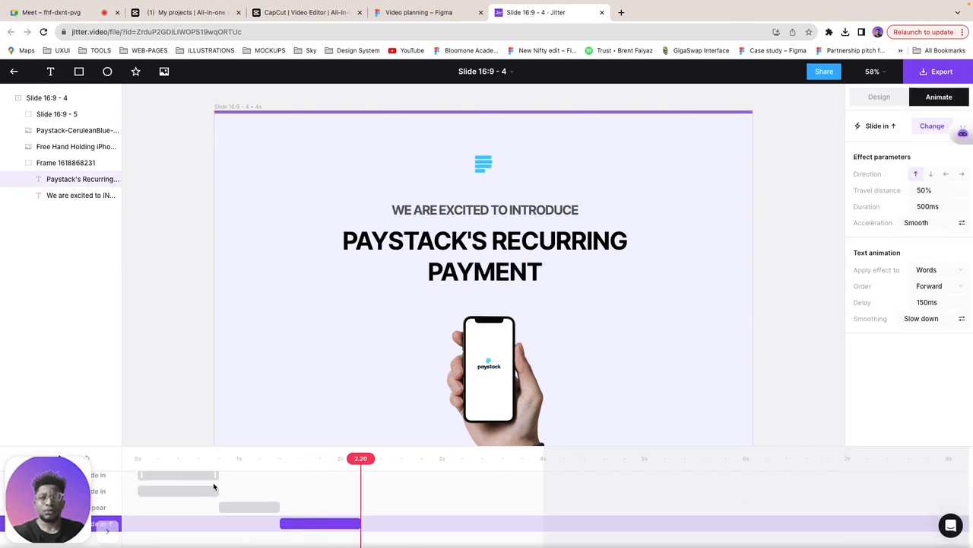
{"action": "left_click", "coordinate": [138, 461]}
{"action": "key", "text": "space"}
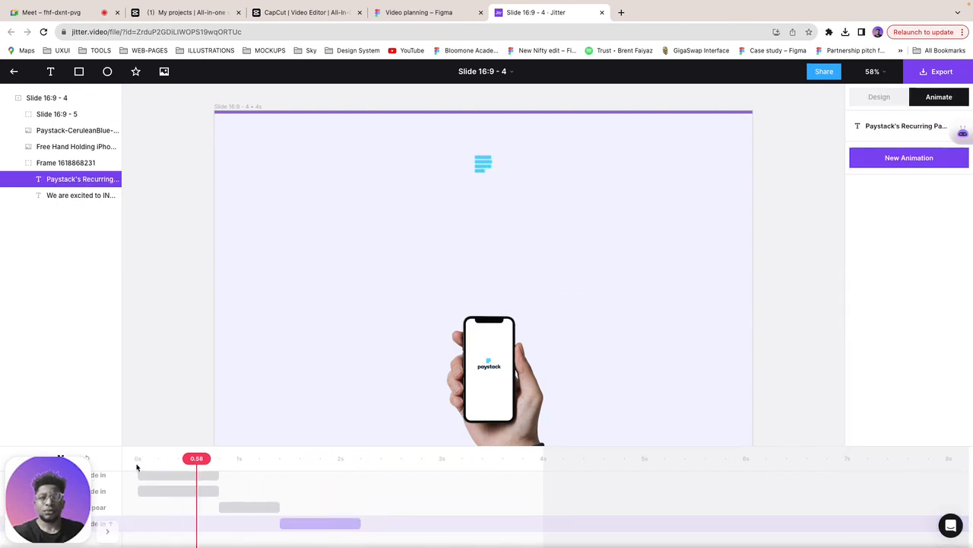
Step: Add a Slide in animation with upward direction to the image of the hand holding the phone
{"action": "scroll", "coordinate": [182, 341], "scroll_direction": "down", "scroll_amount": 3}
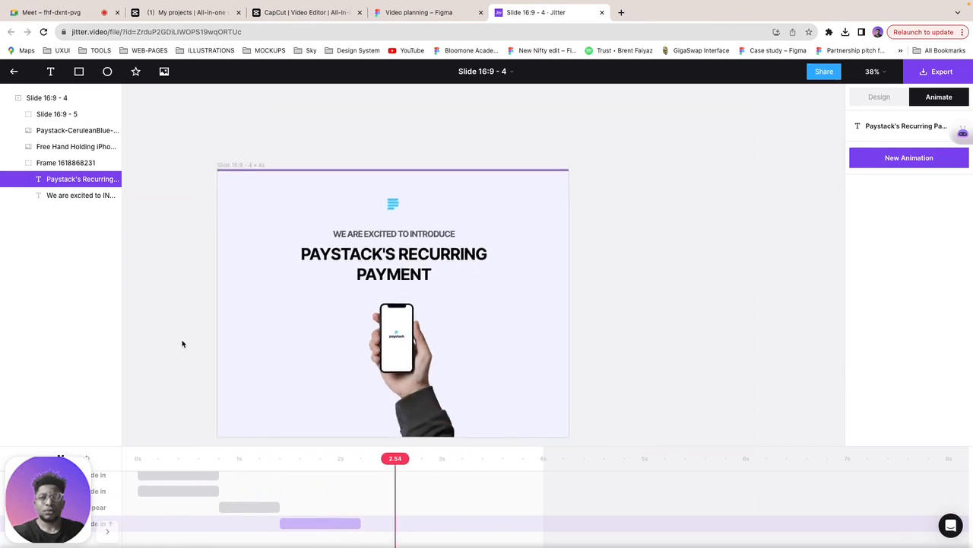
{"action": "left_click", "coordinate": [423, 347]}
{"action": "left_click", "coordinate": [909, 188]}
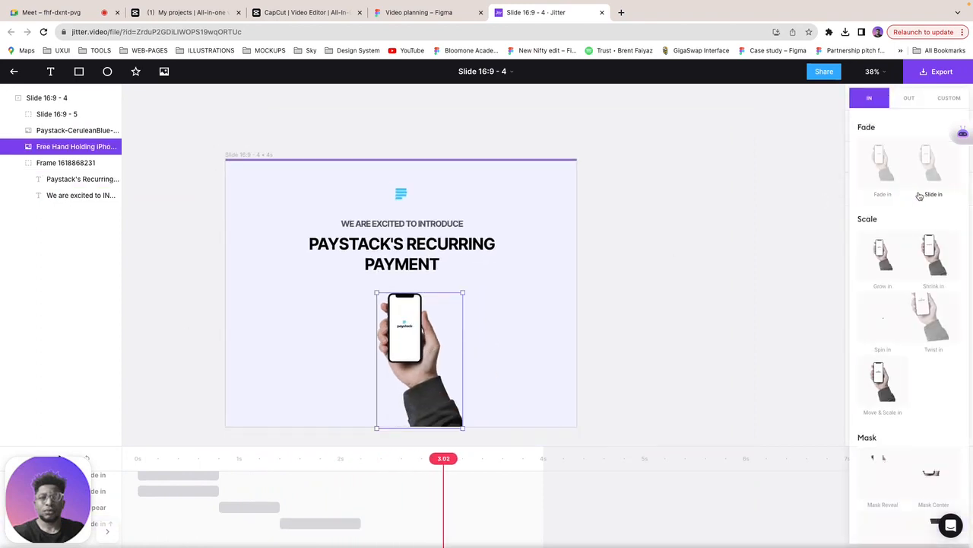
{"action": "left_click", "coordinate": [931, 163]}
{"action": "left_click", "coordinate": [918, 172]}
Step: Retime the hand image's Slide in to last 0.53 s and end at 2.20 s, and preview the animation
{"action": "left_click", "coordinate": [489, 532]}
{"action": "left_click", "coordinate": [494, 522]}
{"action": "left_click_drag", "start_coordinate": [491, 527], "coordinate": [360, 523]}
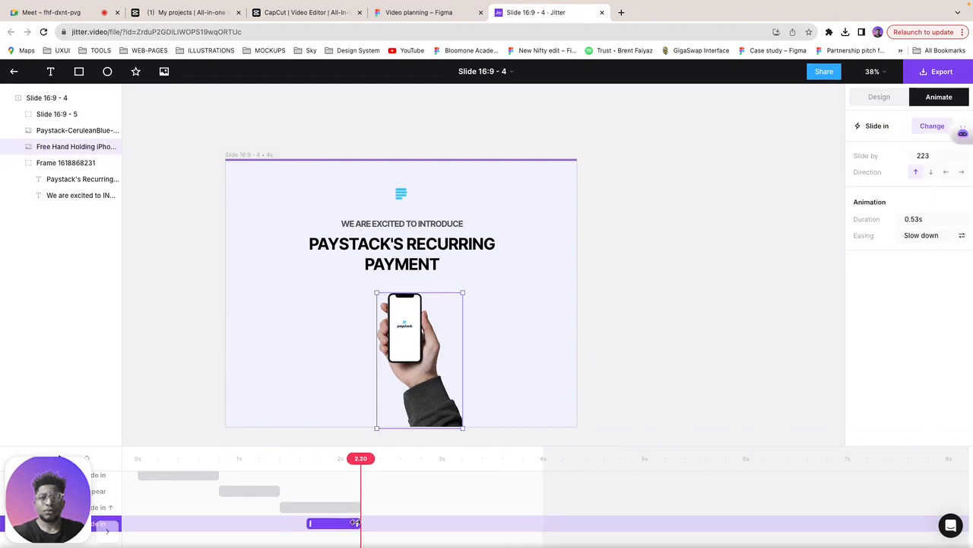
{"action": "left_click", "coordinate": [128, 461]}
{"action": "key", "text": "space"}
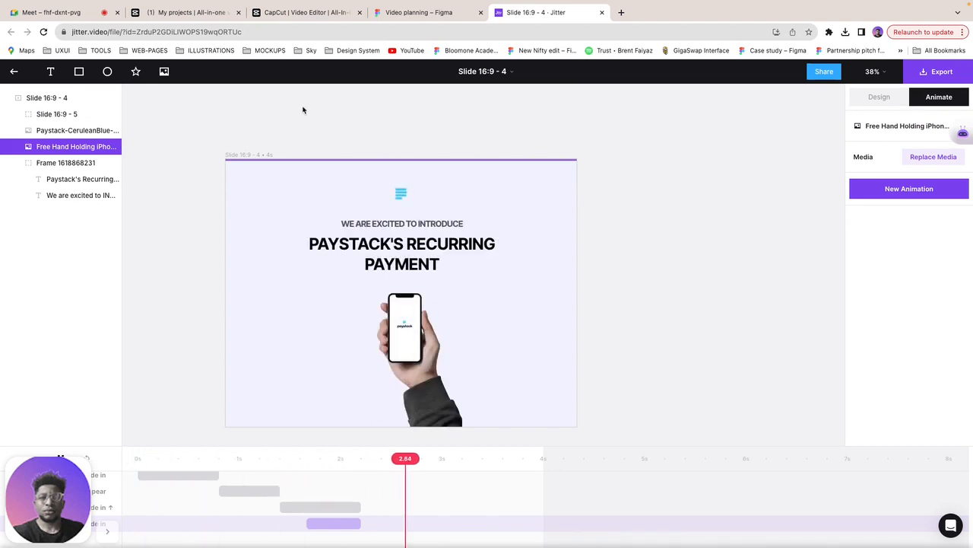
Step: Add a custom Move animation to the Slide 16:9 - 5 layer, starting at about 3.04 s
{"action": "left_click", "coordinate": [279, 175]}
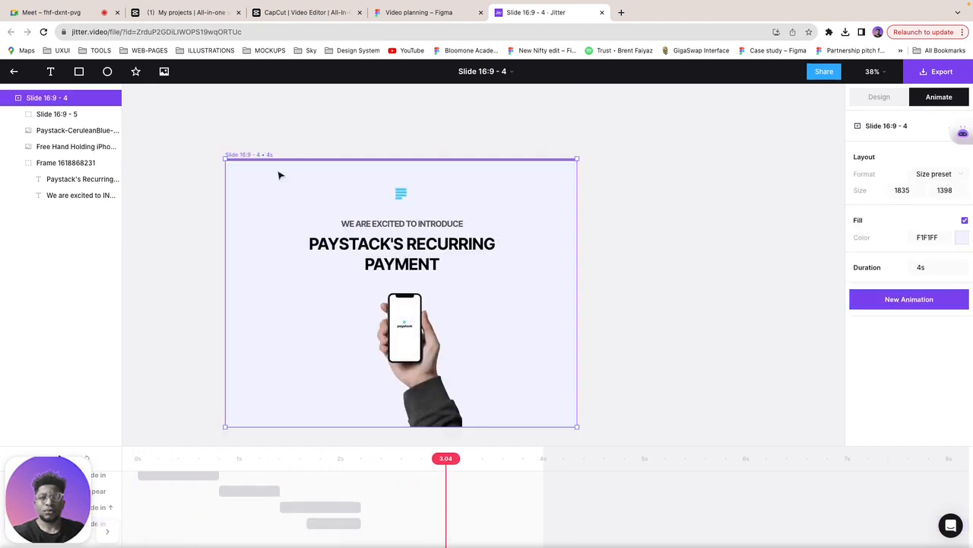
{"action": "left_click", "coordinate": [76, 114]}
{"action": "left_click", "coordinate": [928, 157]}
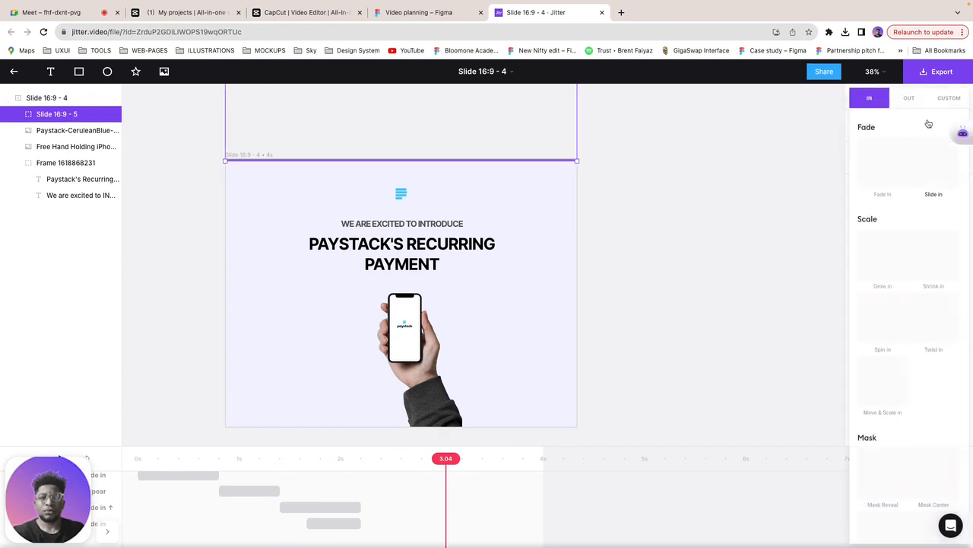
{"action": "left_click", "coordinate": [943, 99]}
{"action": "left_click", "coordinate": [886, 145]}
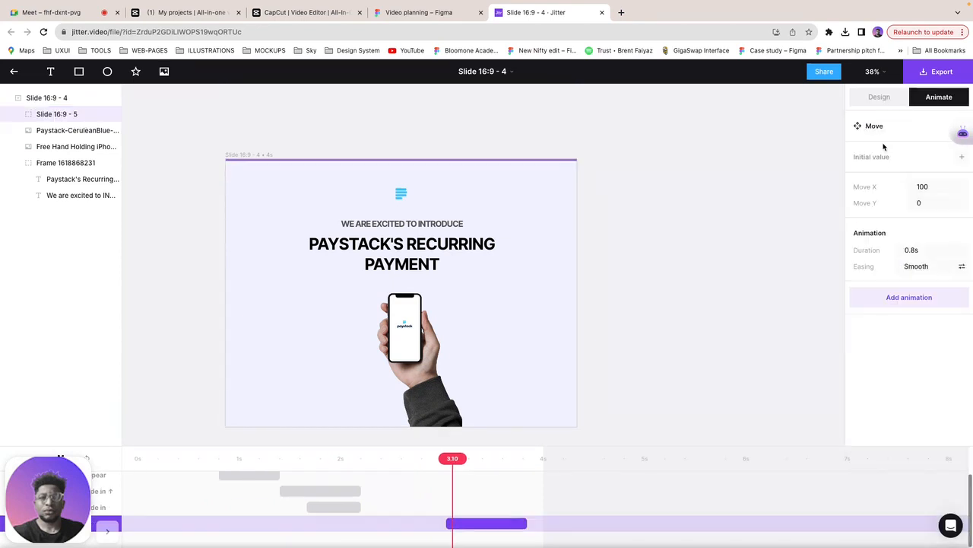
Step: Set the Slide 16:9 - 5 Move's end position to fully cover the artboard, start it at about 2.2 s, and preview
{"action": "scroll", "coordinate": [475, 203], "scroll_direction": "down", "scroll_amount": 2}
{"action": "scroll", "coordinate": [444, 167], "scroll_direction": "up", "scroll_amount": 2}
{"action": "scroll", "coordinate": [439, 151], "scroll_direction": "down", "scroll_amount": 2}
{"action": "left_click_drag", "start_coordinate": [431, 133], "coordinate": [422, 320]}
{"action": "left_click_drag", "start_coordinate": [485, 523], "coordinate": [395, 514]}
{"action": "left_click", "coordinate": [263, 473]}
{"action": "left_click", "coordinate": [246, 462]}
{"action": "key", "text": "space"}
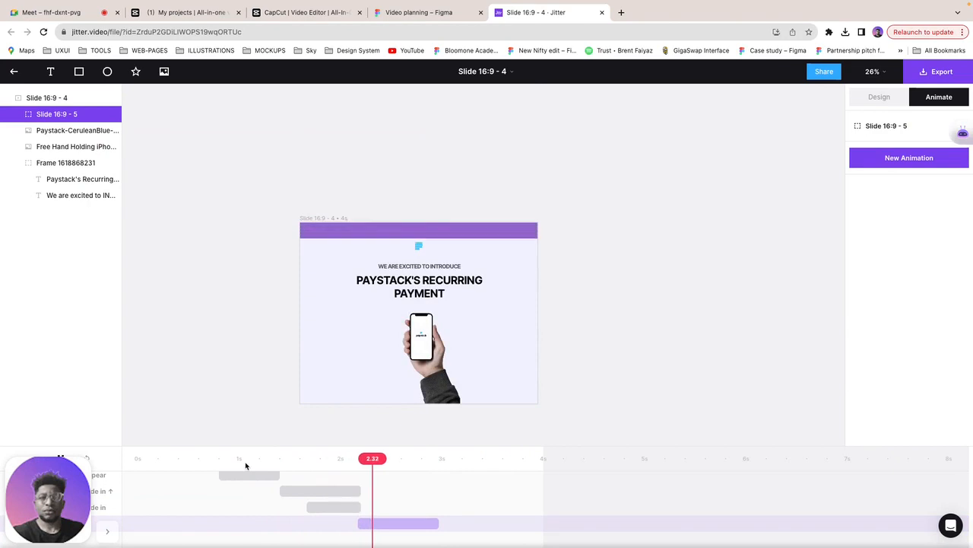
{"action": "left_click", "coordinate": [421, 283]}
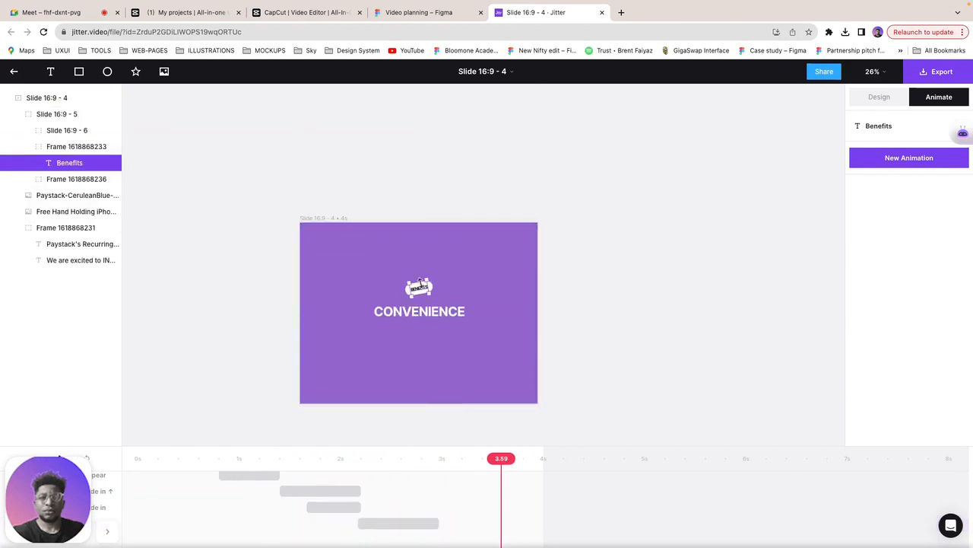
{"action": "left_click", "coordinate": [420, 285]}
{"action": "left_click", "coordinate": [909, 160]}
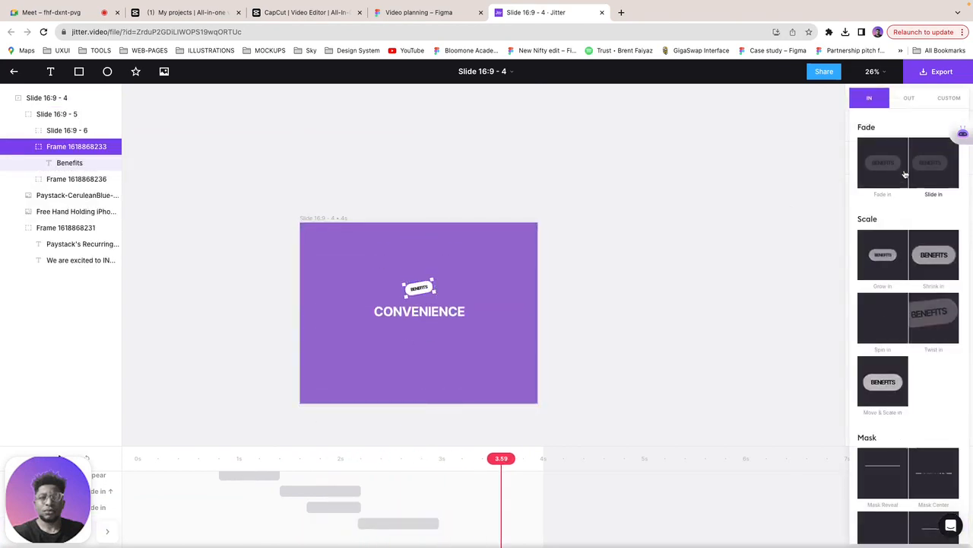
{"action": "left_click", "coordinate": [884, 300]}
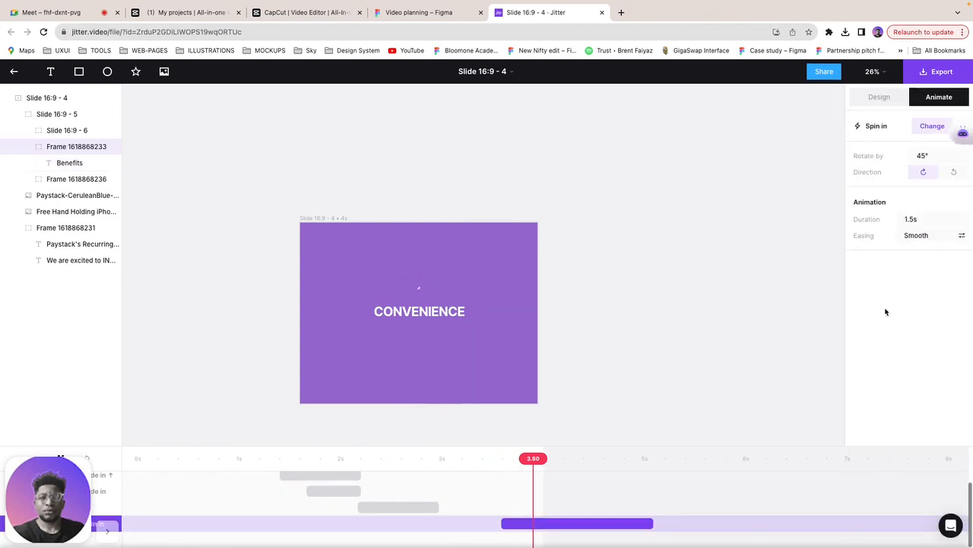
{"action": "left_click", "coordinate": [925, 237]}
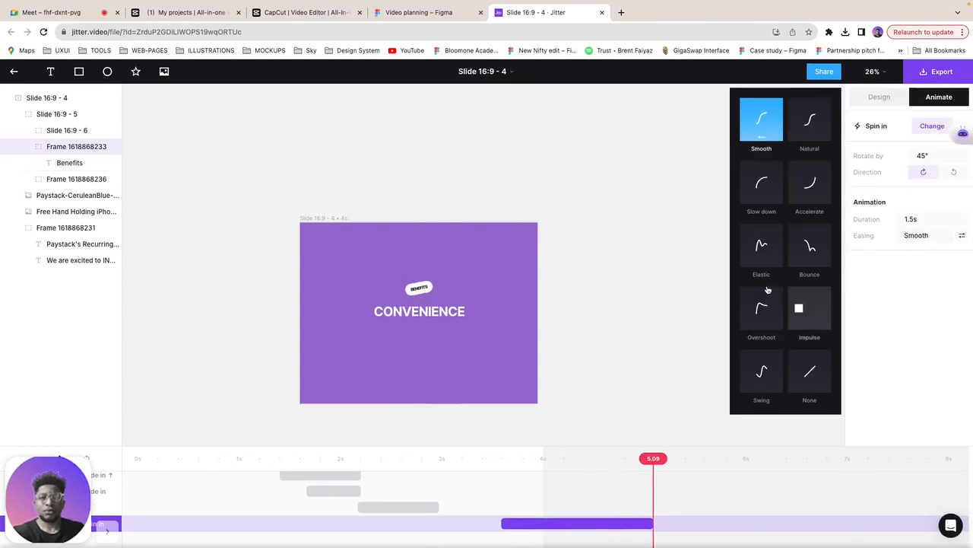
{"action": "left_click", "coordinate": [810, 251]}
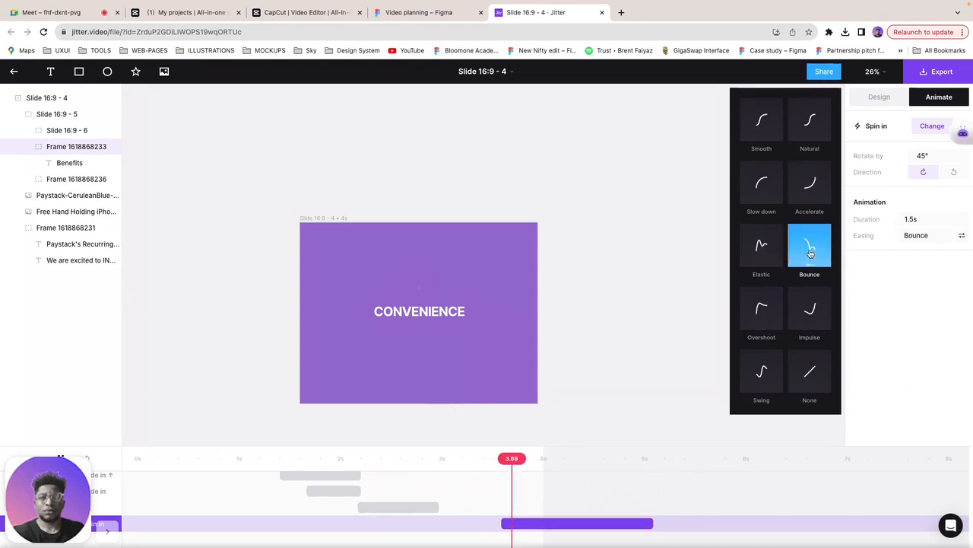
{"action": "left_click", "coordinate": [760, 244]}
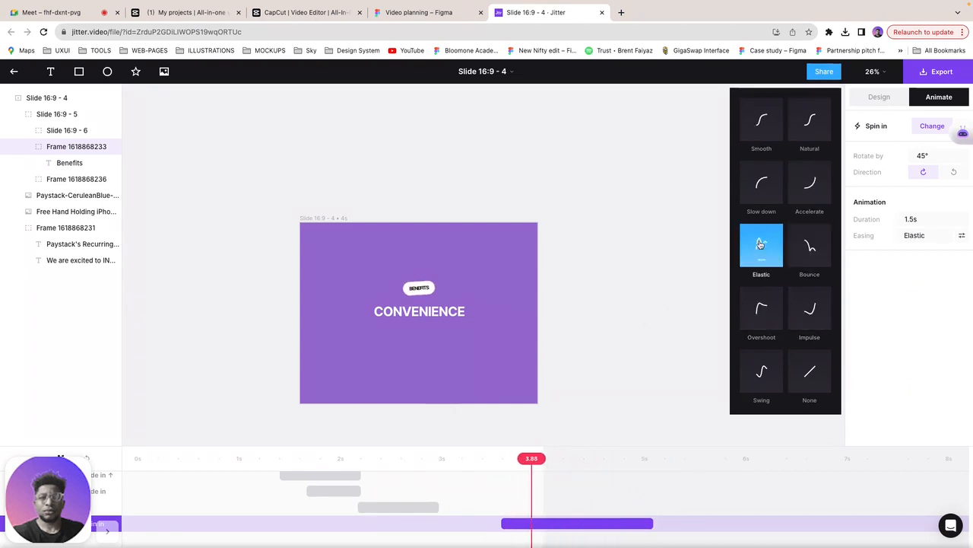
{"action": "left_click", "coordinate": [456, 323]}
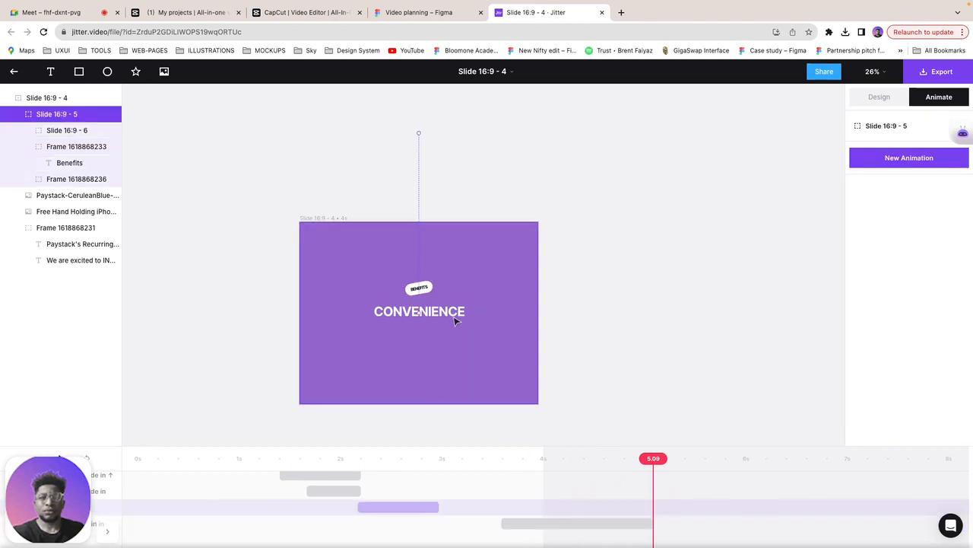
{"action": "double_click", "coordinate": [455, 320]}
{"action": "left_click", "coordinate": [856, 158]}
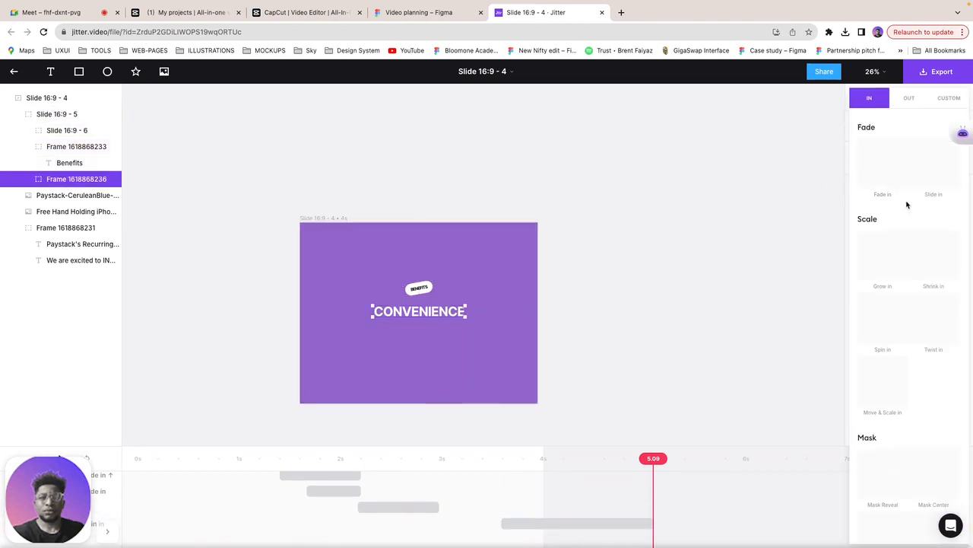
{"action": "left_click", "coordinate": [885, 251]}
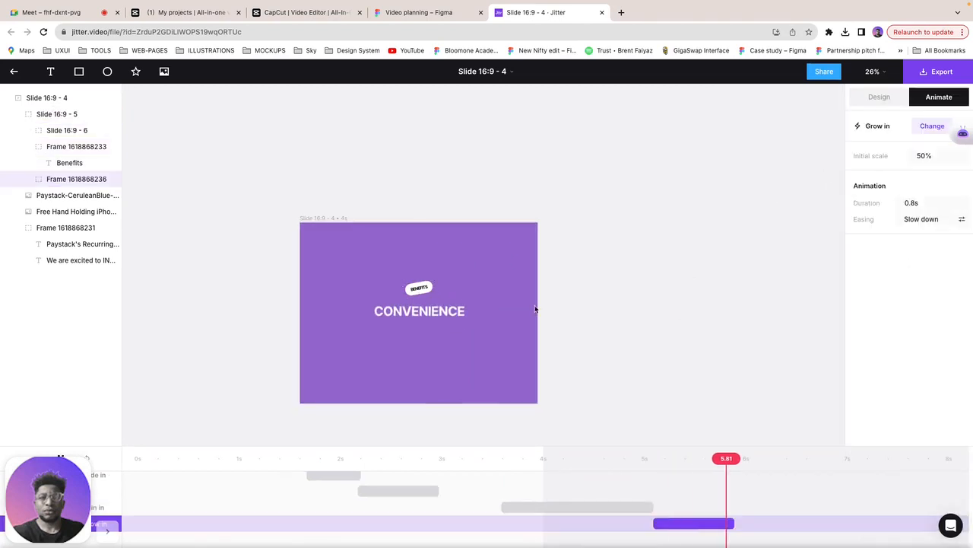
Step: Extend the Slide 16:9 - 4 artboard's duration to 7.23 s
{"action": "left_click", "coordinate": [419, 305]}
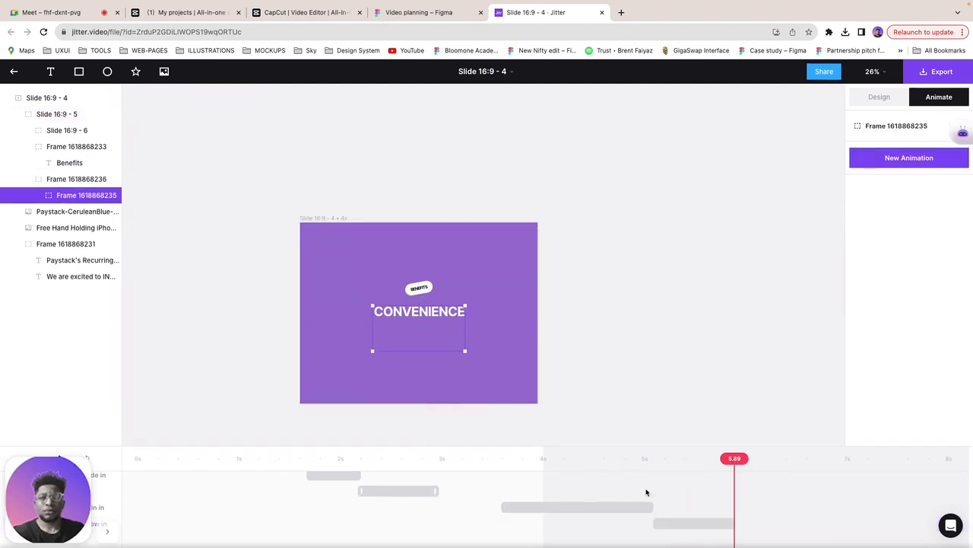
{"action": "left_click", "coordinate": [526, 470]}
{"action": "left_click", "coordinate": [541, 467]}
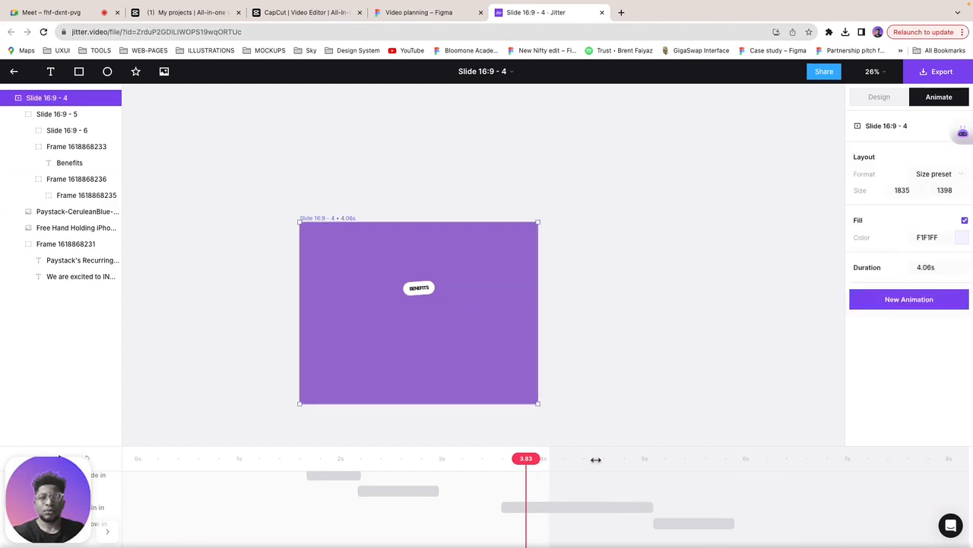
Step: Align the badge's Spin in with the slide's Move, end the text's Grow in at 3.54 s, and preview the animation
{"action": "left_click", "coordinate": [615, 509]}
{"action": "left_click_drag", "start_coordinate": [583, 509], "coordinate": [437, 508]}
{"action": "left_click_drag", "start_coordinate": [507, 507], "coordinate": [436, 505]}
{"action": "left_click_drag", "start_coordinate": [692, 523], "coordinate": [454, 522]}
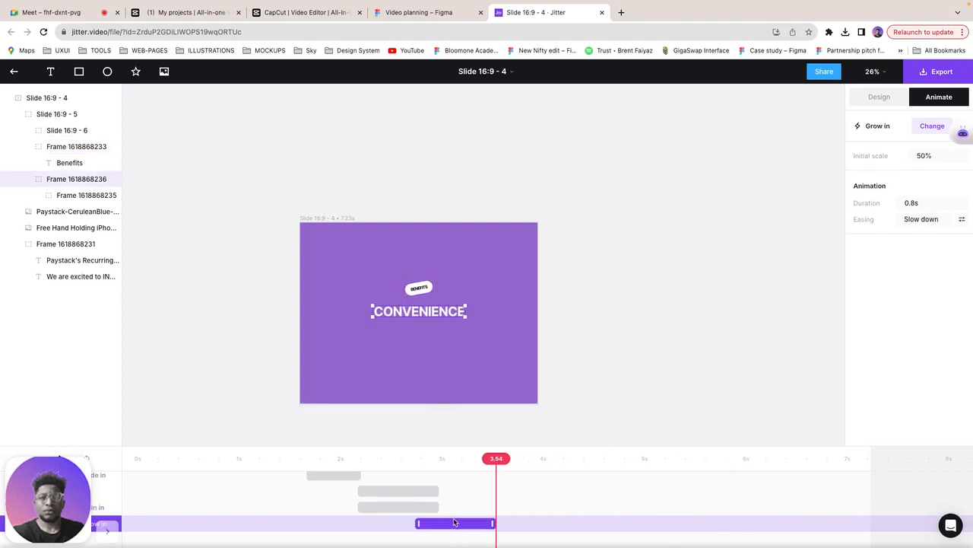
{"action": "left_click", "coordinate": [261, 443]}
{"action": "left_click", "coordinate": [259, 458]}
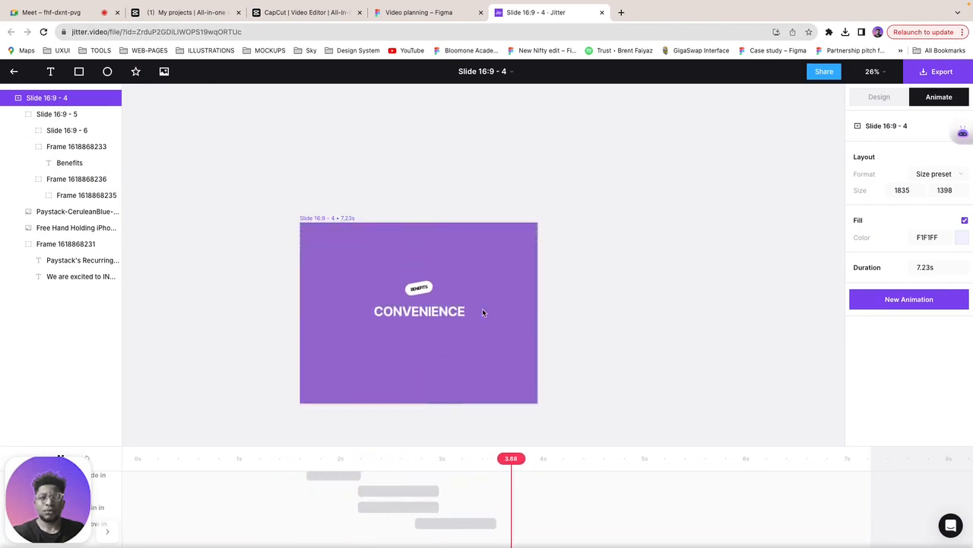
{"action": "left_click", "coordinate": [433, 321]}
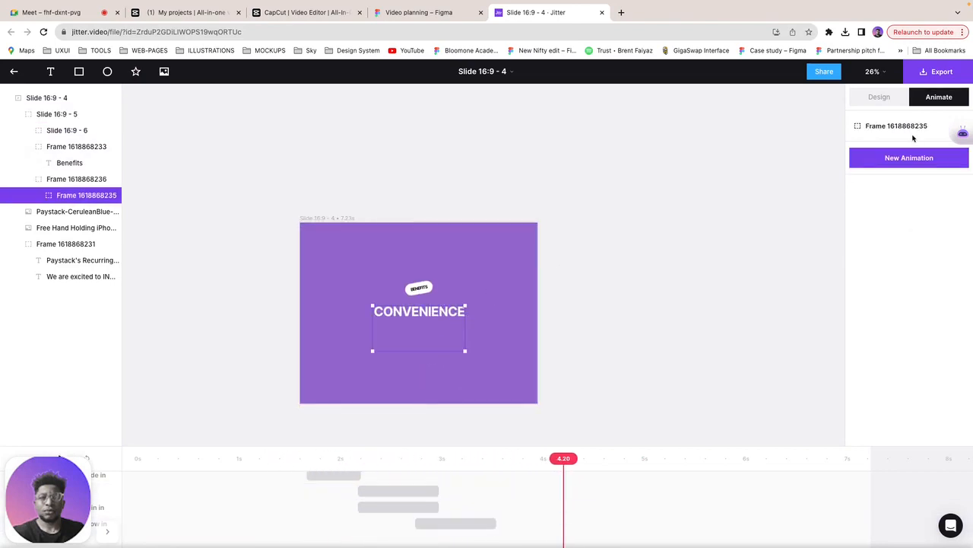
{"action": "scroll", "coordinate": [502, 300], "scroll_direction": "up", "scroll_amount": 2}
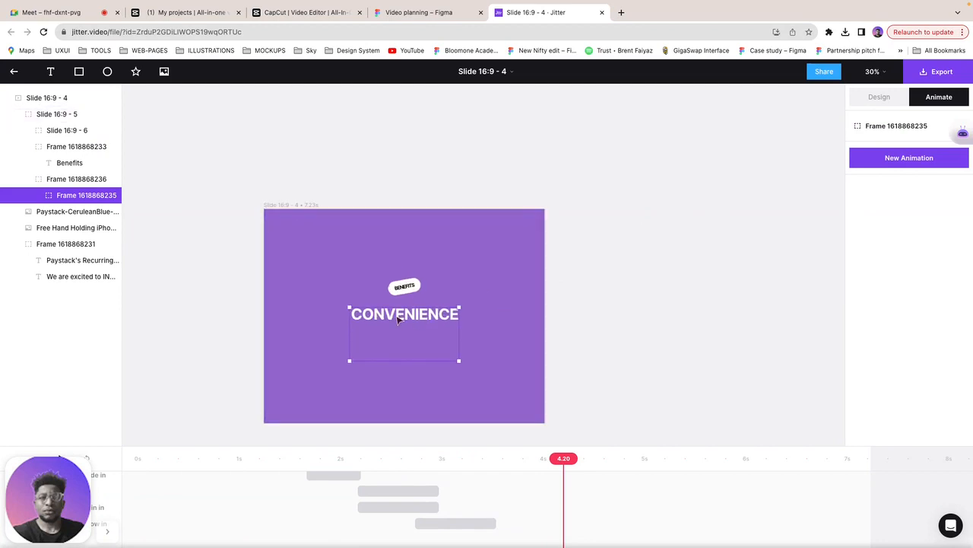
{"action": "left_click", "coordinate": [891, 160]}
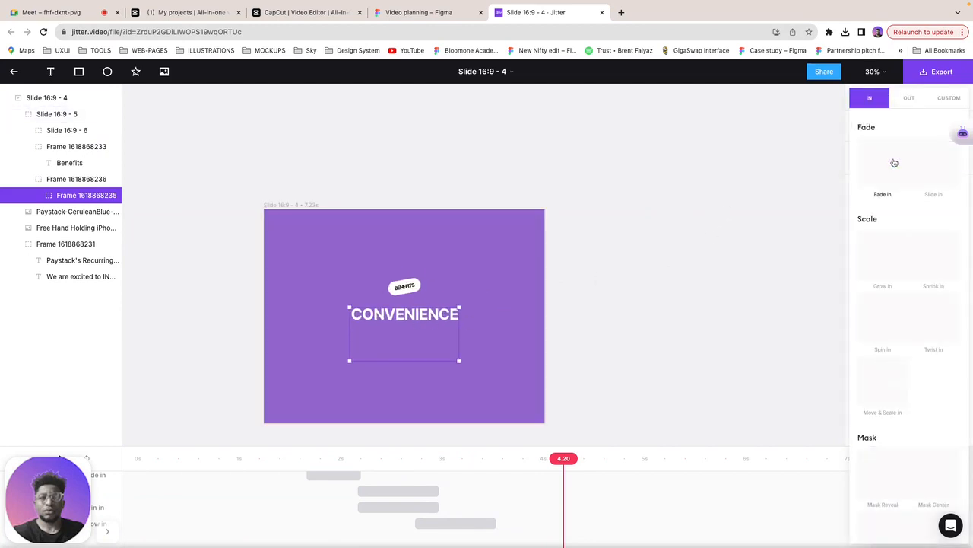
{"action": "left_click", "coordinate": [946, 100]}
{"action": "left_click", "coordinate": [878, 144]}
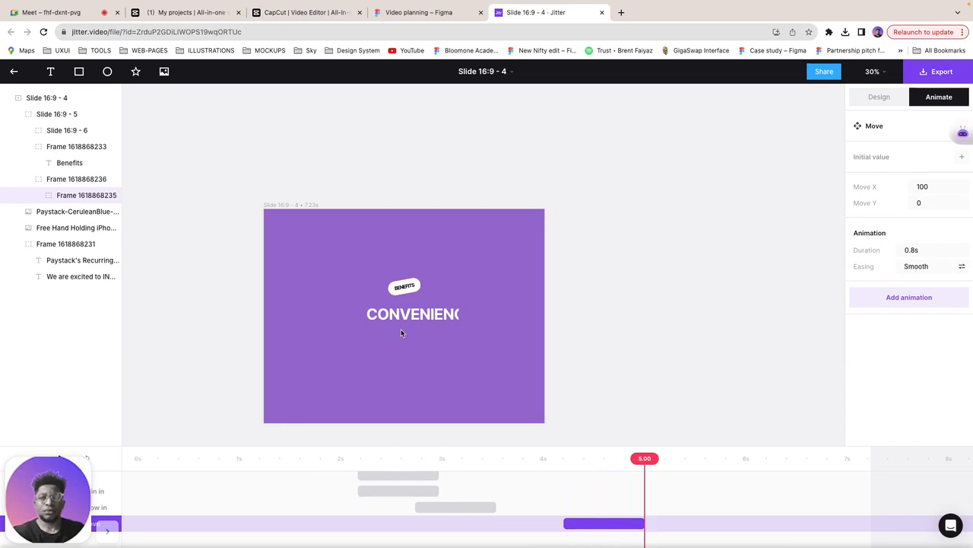
{"action": "left_click_drag", "start_coordinate": [419, 333], "coordinate": [406, 315]}
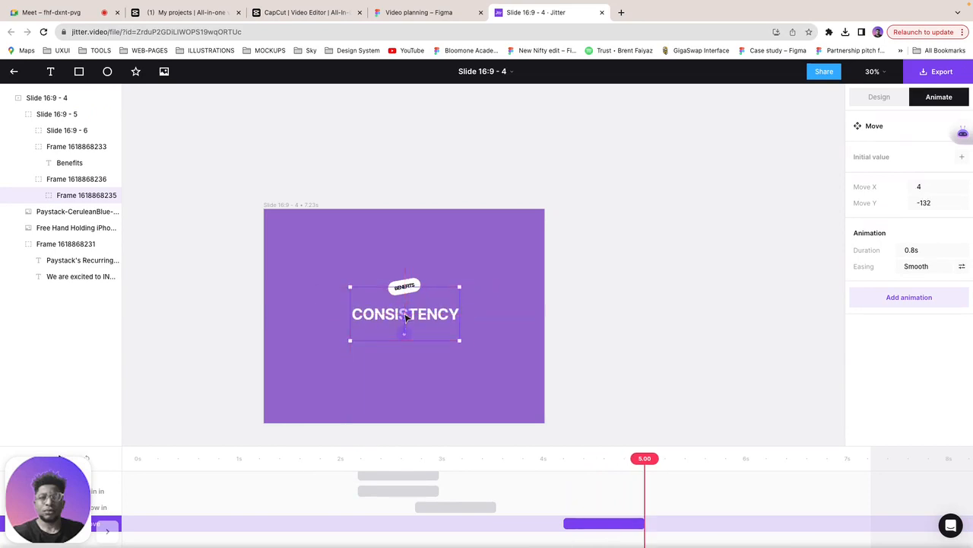
{"action": "left_click_drag", "start_coordinate": [588, 524], "coordinate": [506, 523]}
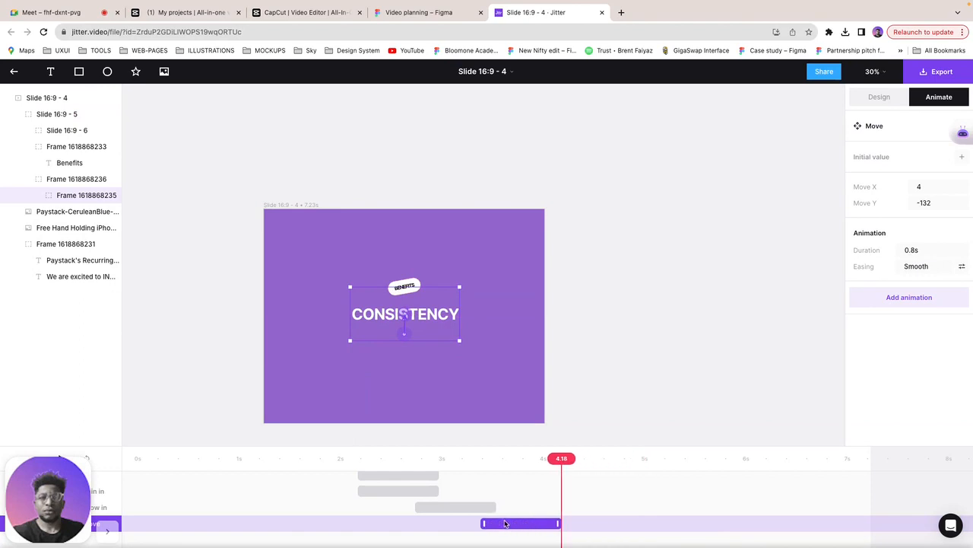
{"action": "left_click", "coordinate": [907, 297]}
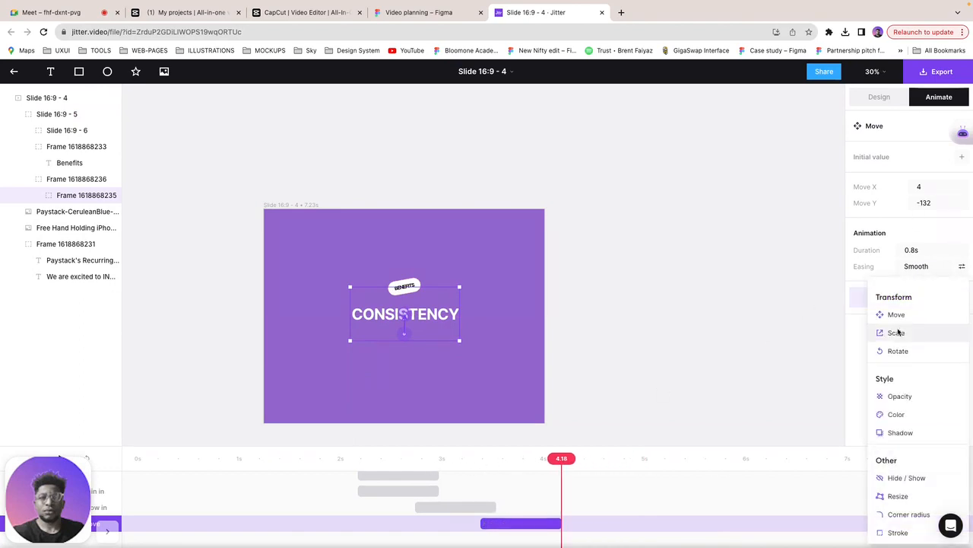
{"action": "left_click", "coordinate": [894, 313]}
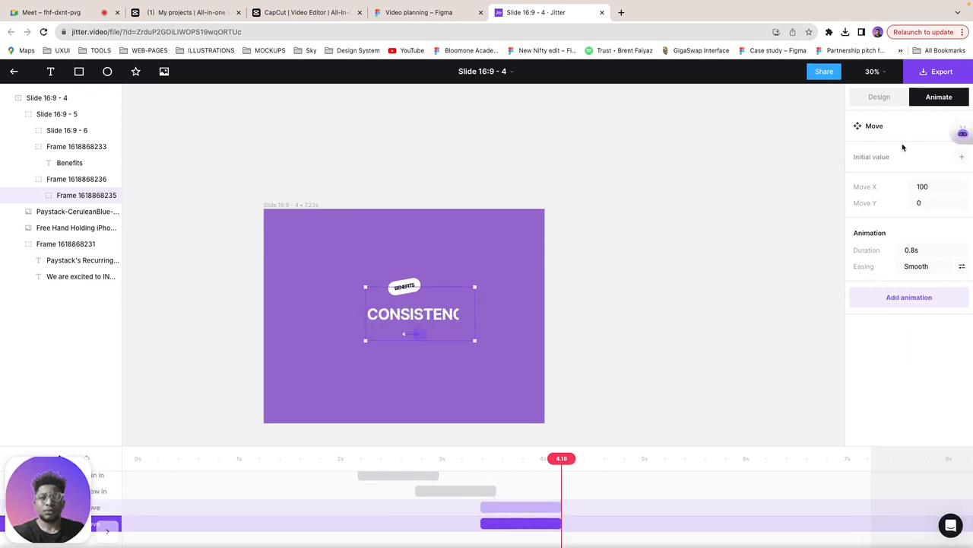
{"action": "left_click_drag", "start_coordinate": [423, 337], "coordinate": [404, 315]}
{"action": "left_click_drag", "start_coordinate": [405, 315], "coordinate": [406, 314]}
{"action": "left_click_drag", "start_coordinate": [525, 533], "coordinate": [594, 530]}
{"action": "left_click", "coordinate": [415, 468]}
{"action": "key", "text": "space"}
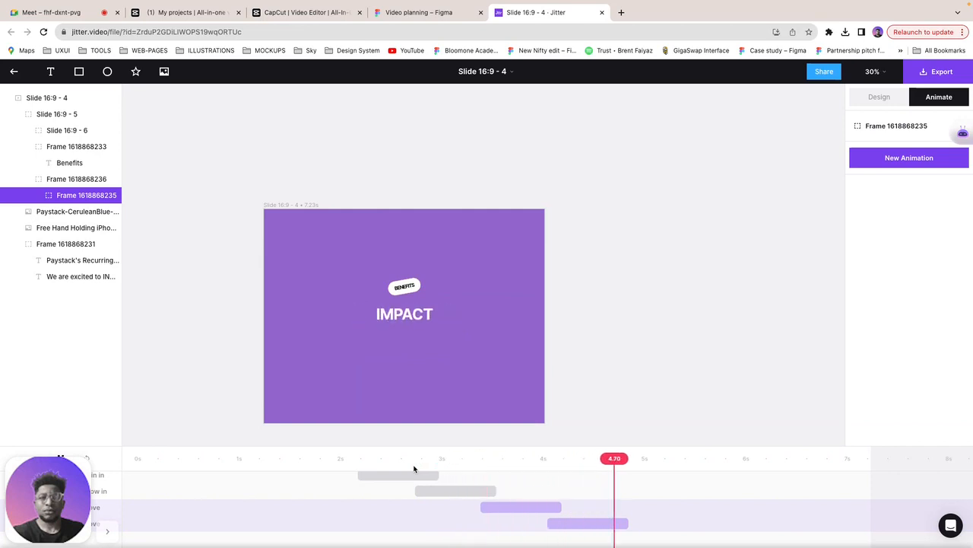
Step: Add a custom Move animation to the Slide 16:9 - 6 layer, starting at 6.08 s
{"action": "left_click", "coordinate": [367, 304]}
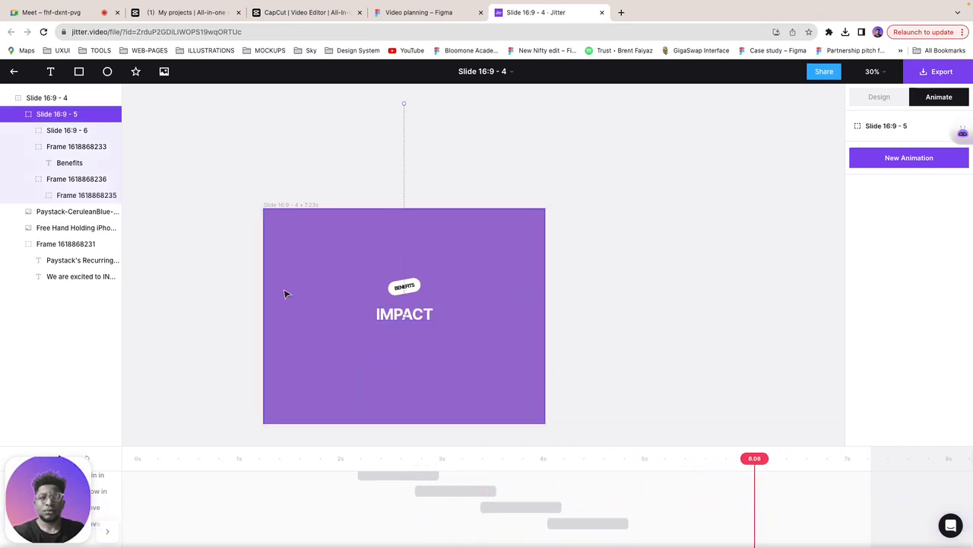
{"action": "scroll", "coordinate": [278, 292], "scroll_direction": "down", "scroll_amount": 1}
{"action": "left_click", "coordinate": [44, 130]}
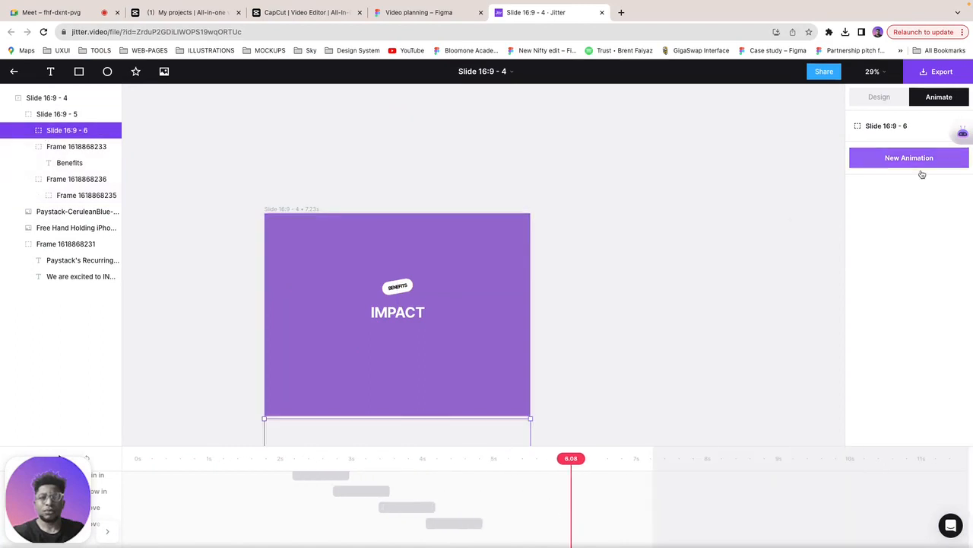
{"action": "left_click", "coordinate": [882, 162]}
{"action": "left_click", "coordinate": [943, 102]}
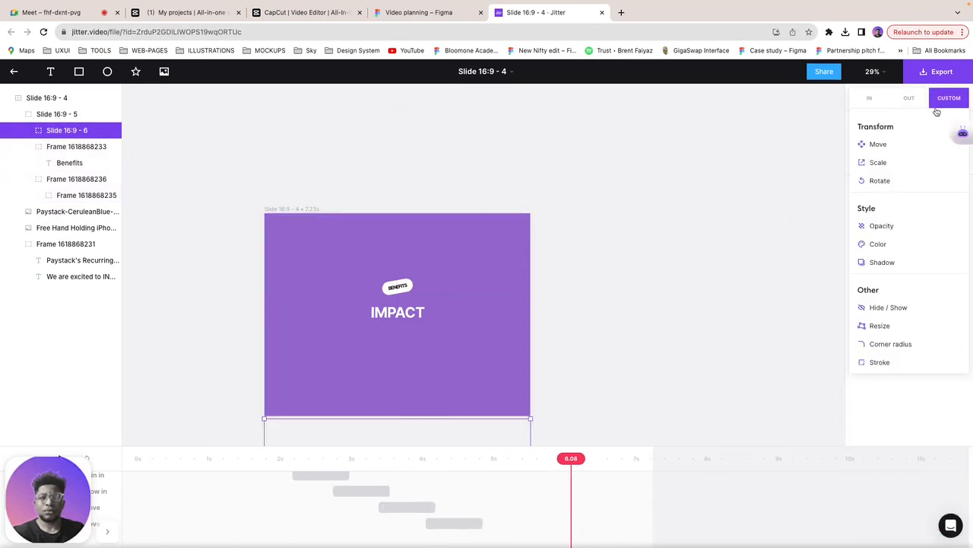
{"action": "left_click", "coordinate": [895, 144]}
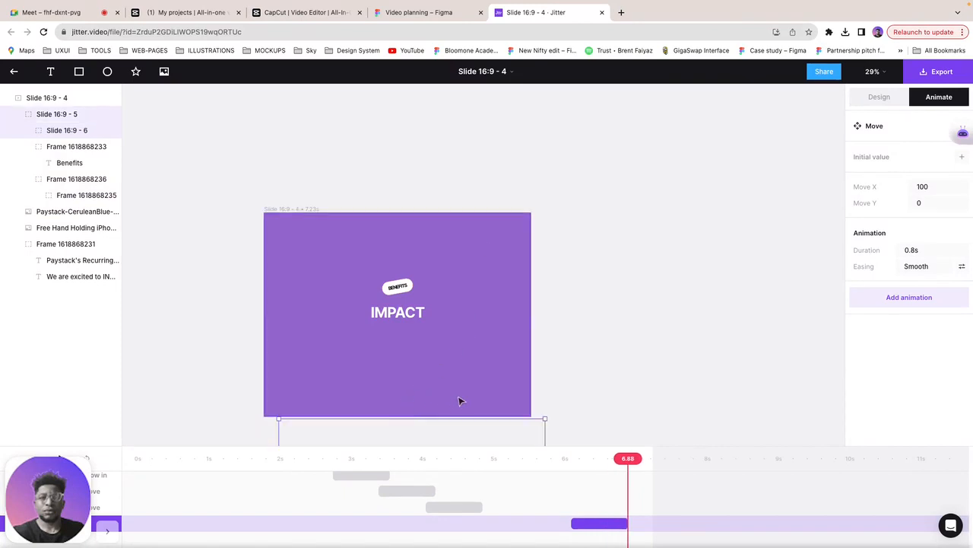
Step: Move Slide 16:9 - 6 up to cover the artboard, start its Move at about 4.9 s, and preview the whole sequence
{"action": "scroll", "coordinate": [387, 335], "scroll_direction": "down", "scroll_amount": 5}
{"action": "left_click_drag", "start_coordinate": [398, 390], "coordinate": [387, 259]}
{"action": "left_click_drag", "start_coordinate": [599, 532], "coordinate": [524, 533]}
{"action": "left_click", "coordinate": [145, 459]}
{"action": "key", "text": "space"}
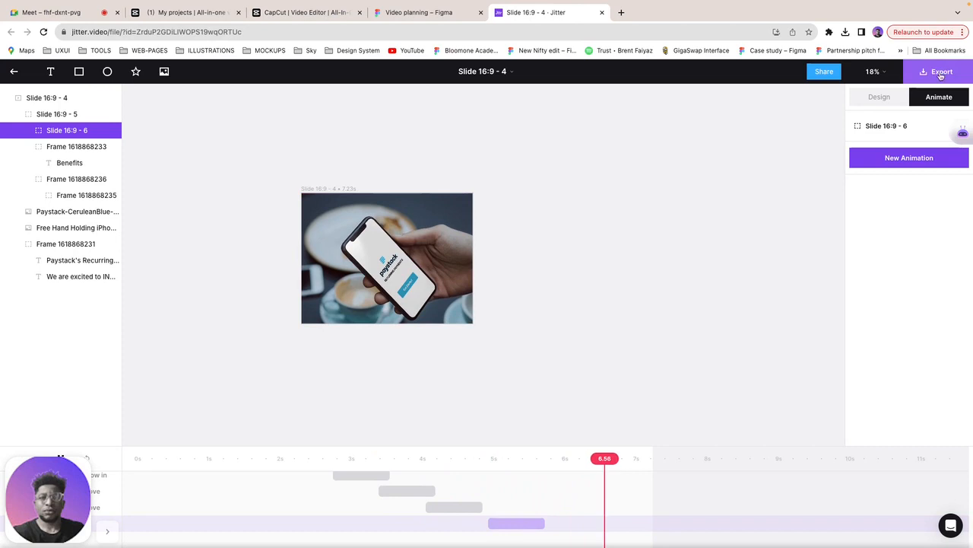
Step: Switch to the Google Meet call, check the remaining call time, and dismiss the time-limit notice
{"action": "left_click", "coordinate": [86, 14]}
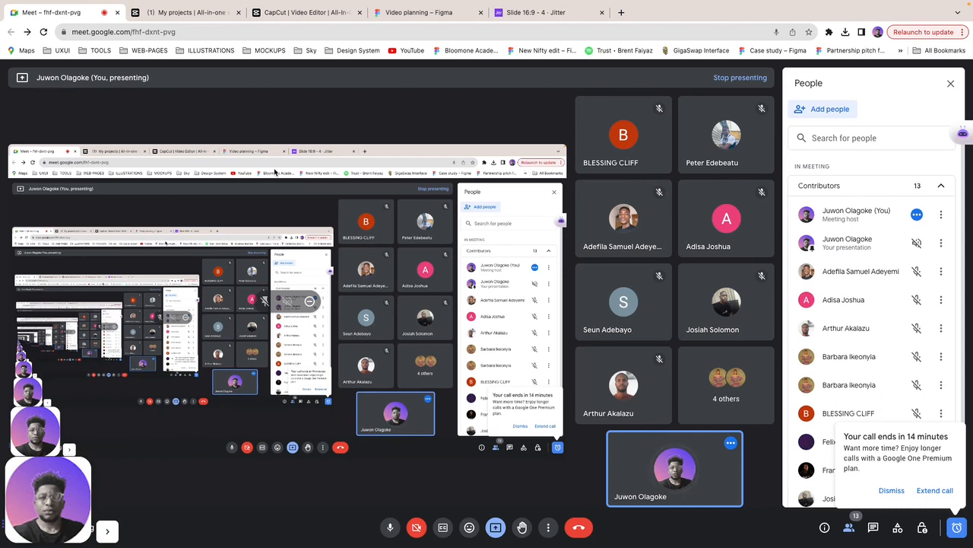
{"action": "left_click", "coordinate": [891, 491]}
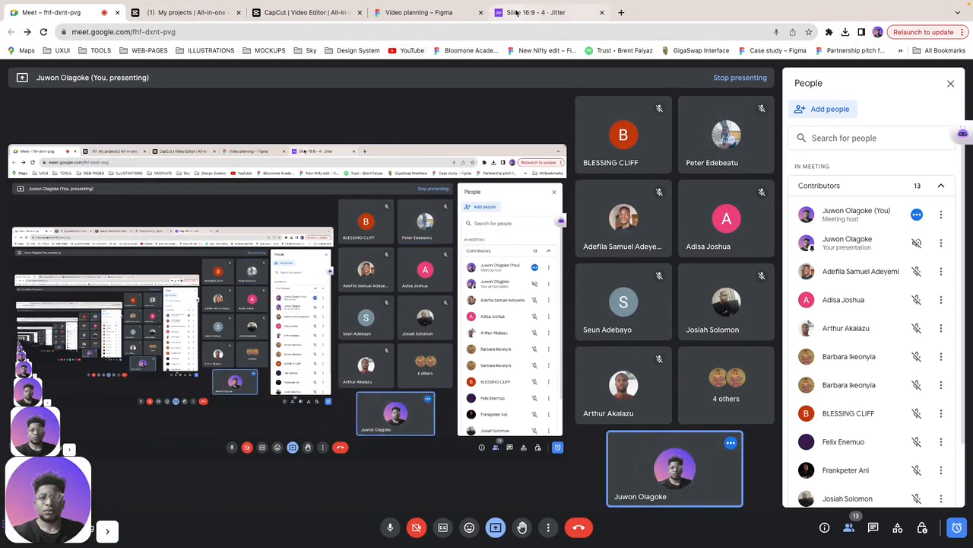
{"action": "left_click", "coordinate": [959, 527]}
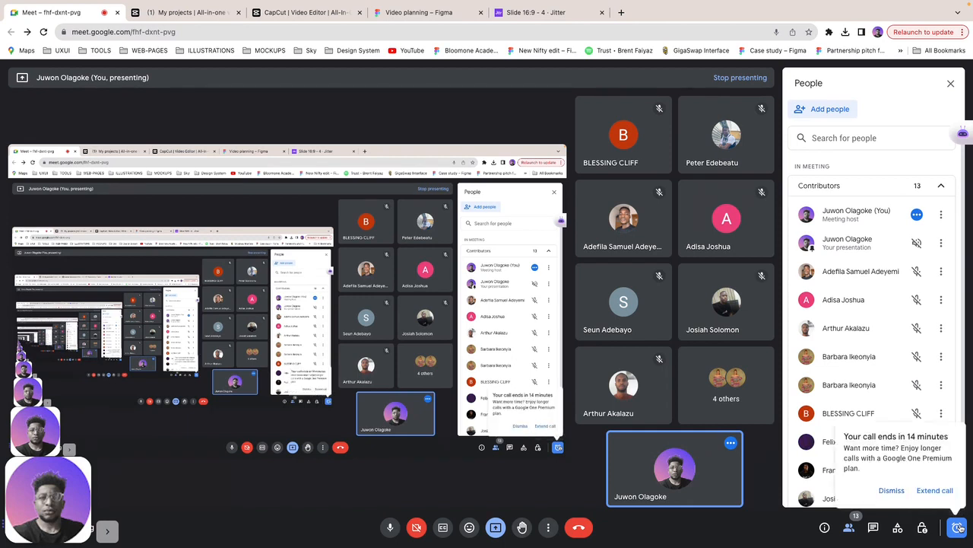
{"action": "left_click", "coordinate": [892, 489]}
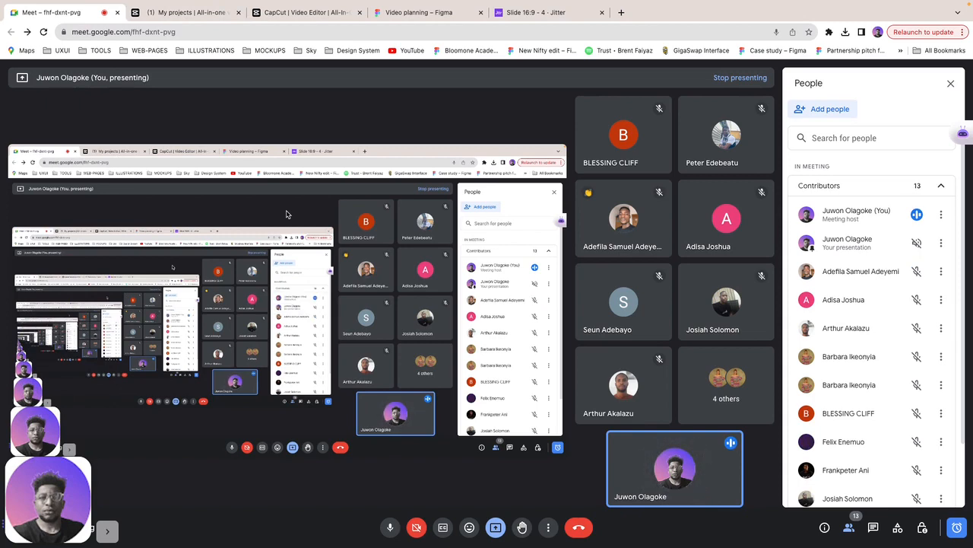
Step: Switch to the Video planning file in Figma, open the Flexmyway page, and close the Jitter plugin window
{"action": "left_click", "coordinate": [393, 15]}
{"action": "scroll", "coordinate": [248, 378], "scroll_direction": "left", "scroll_amount": 2}
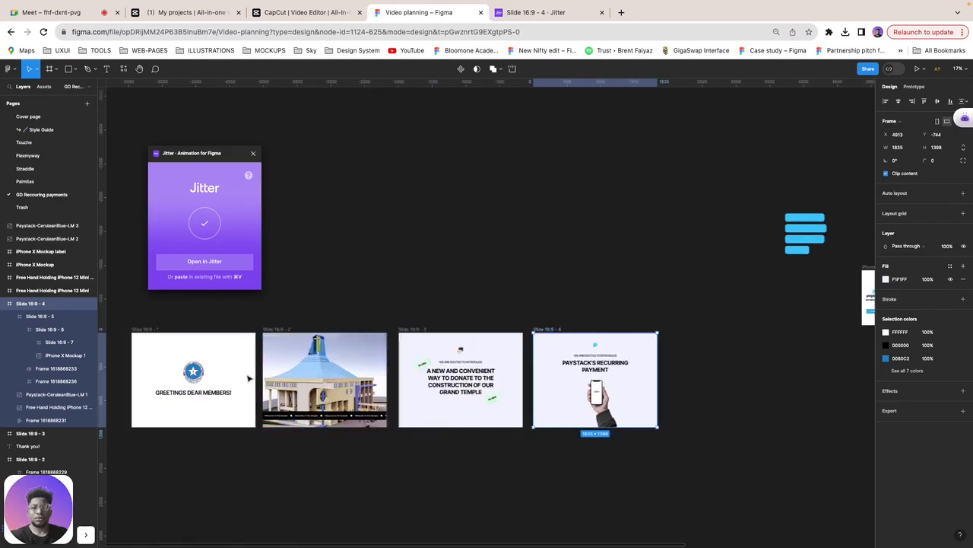
{"action": "left_click", "coordinate": [57, 156]}
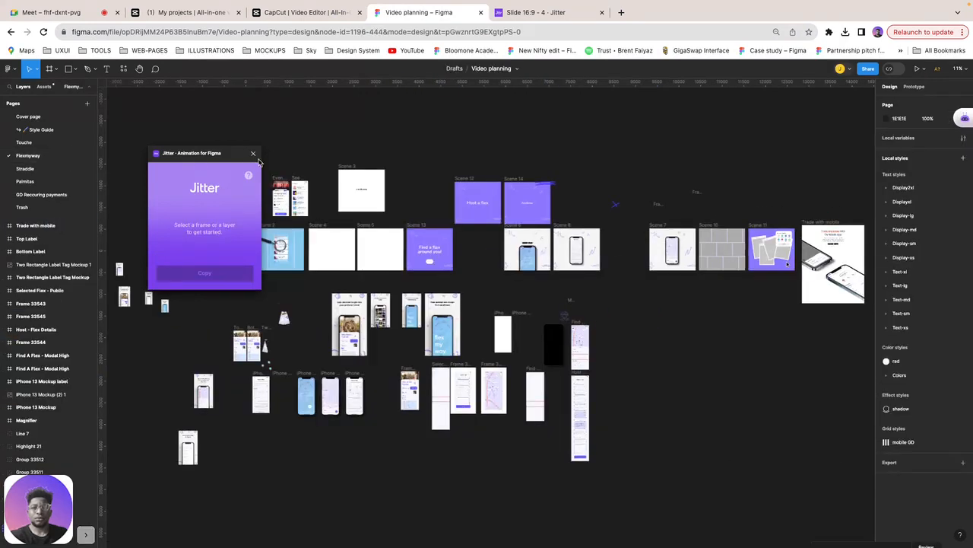
{"action": "left_click", "coordinate": [254, 154]}
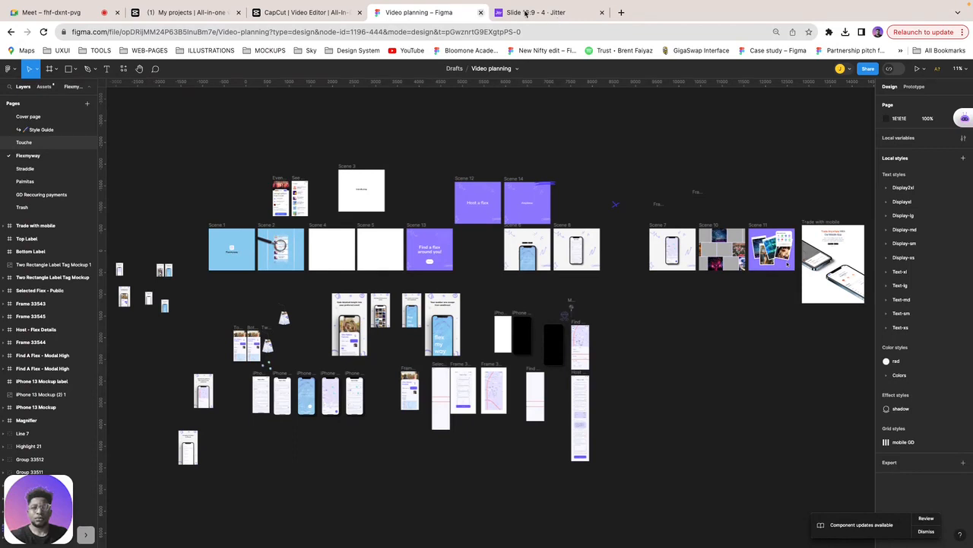
Step: Return to the Google Meet call and lower the participant's raised hand
{"action": "left_click", "coordinate": [525, 12]}
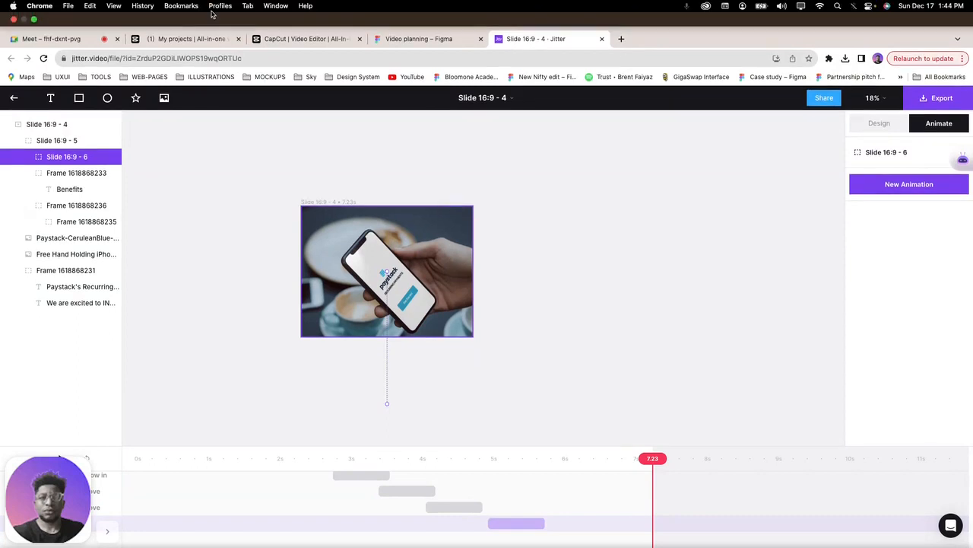
{"action": "left_click", "coordinate": [109, 42]}
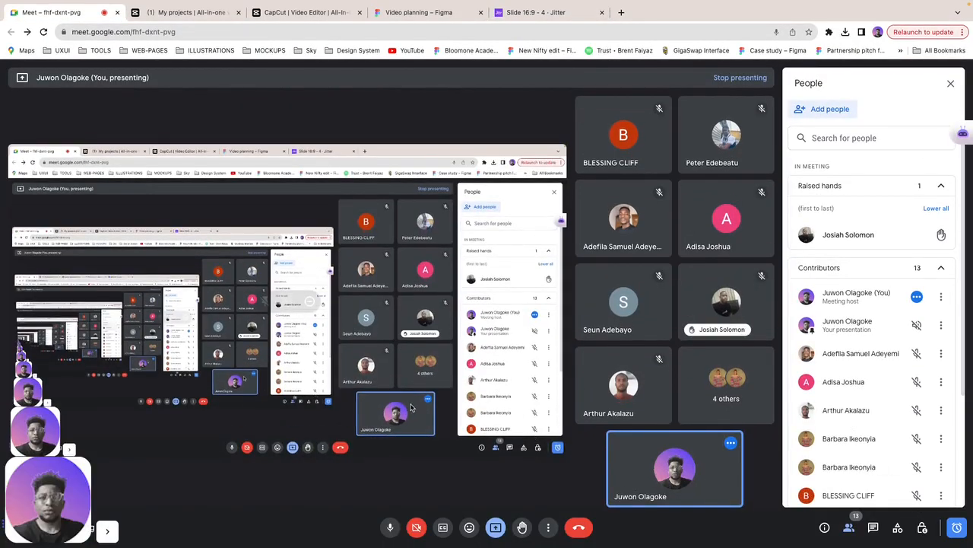
{"action": "left_click", "coordinate": [940, 235]}
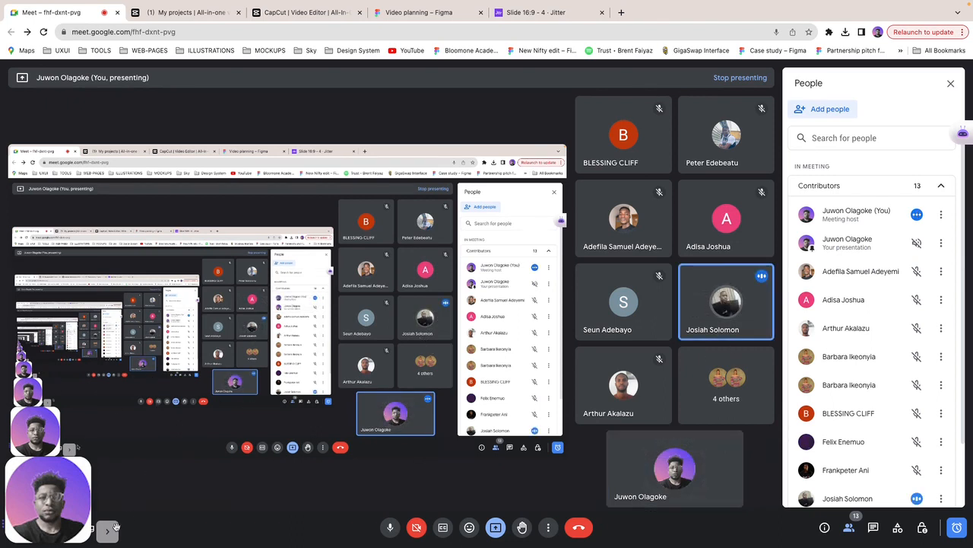
Step: Mute the microphone in the call while the participant speaks, and unmute it to reply
{"action": "mouse_move", "coordinate": [110, 532]}
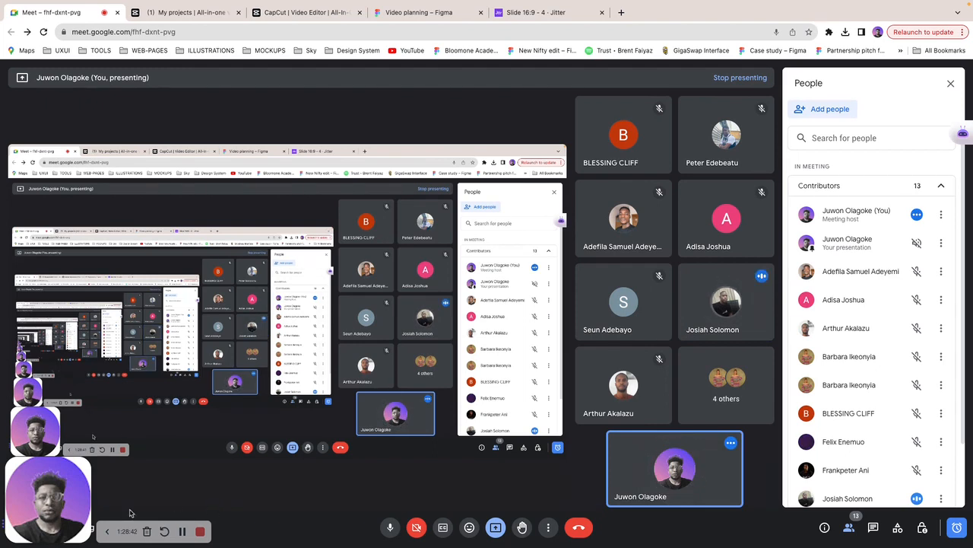
{"action": "left_click", "coordinate": [389, 527]}
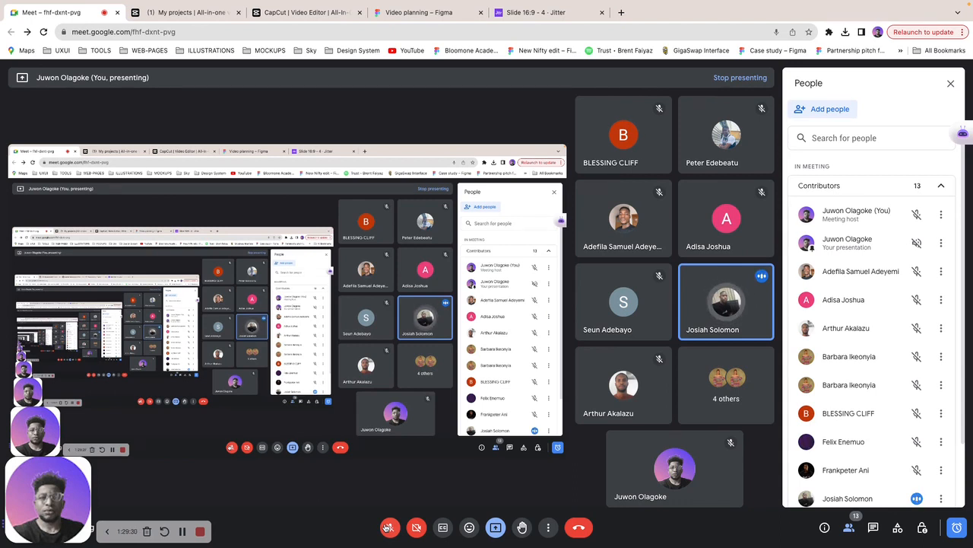
{"action": "left_click", "coordinate": [388, 527]}
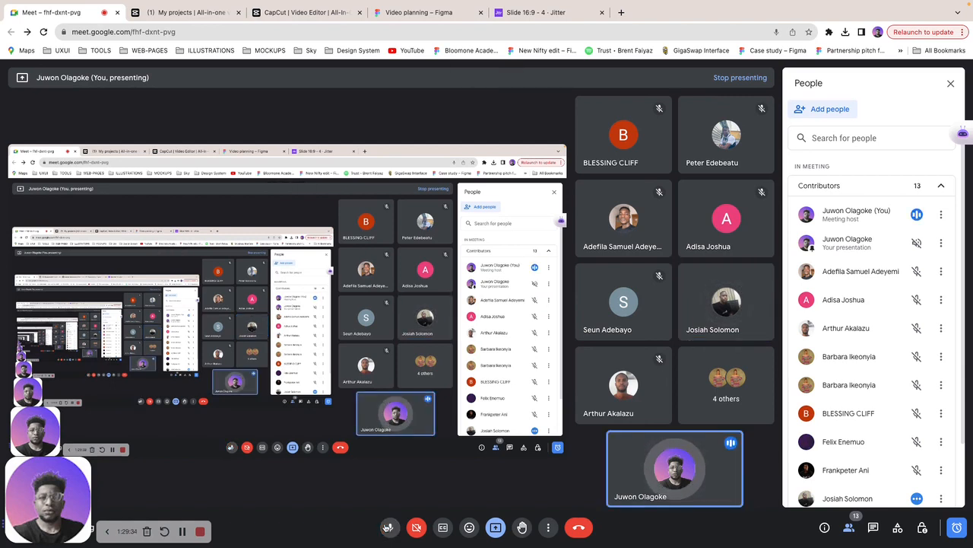
Step: Switch to the Video planning file in Figma, open the Straddle page, and select the Straddle scene 1 frame
{"action": "left_click", "coordinate": [419, 13]}
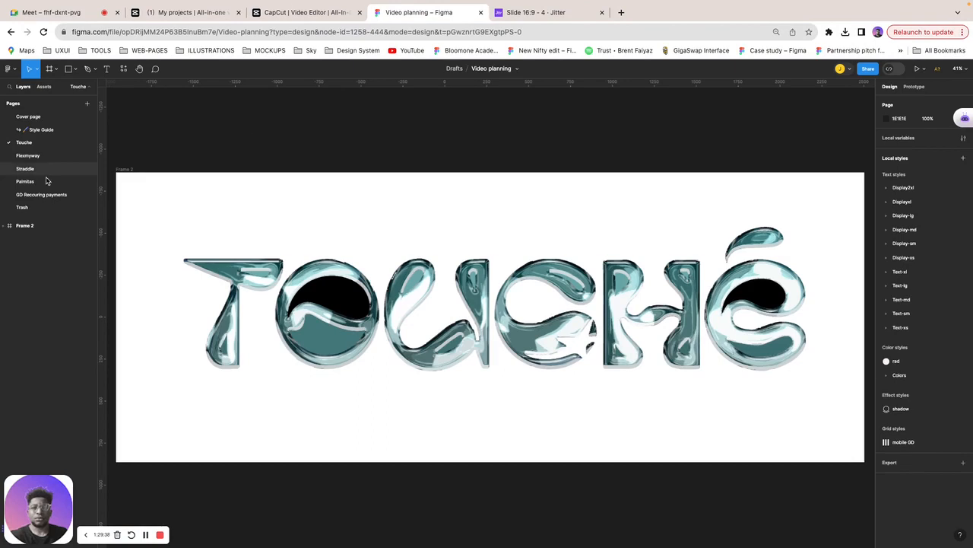
{"action": "left_click", "coordinate": [47, 169]}
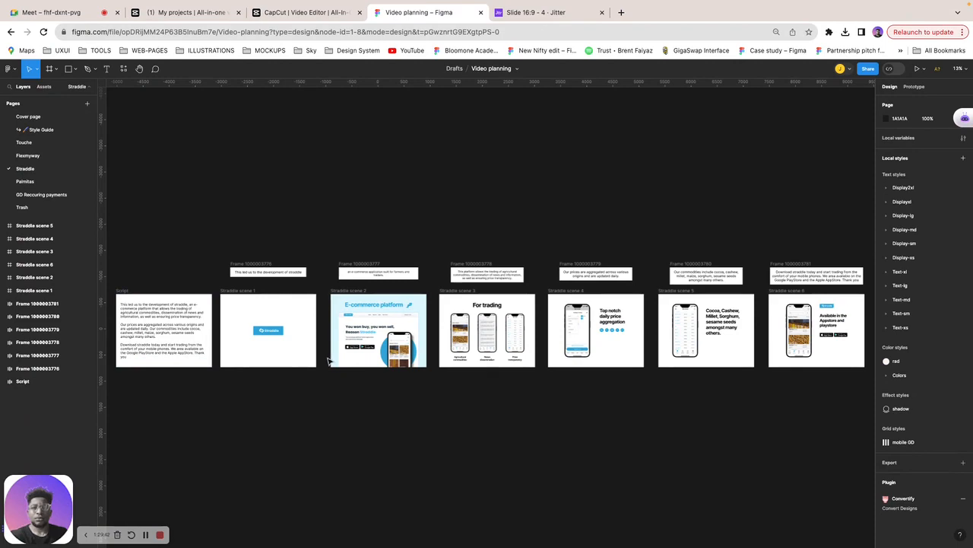
{"action": "scroll", "coordinate": [330, 360], "scroll_direction": "up", "scroll_amount": 1}
{"action": "scroll", "coordinate": [329, 360], "scroll_direction": "up", "scroll_amount": 1}
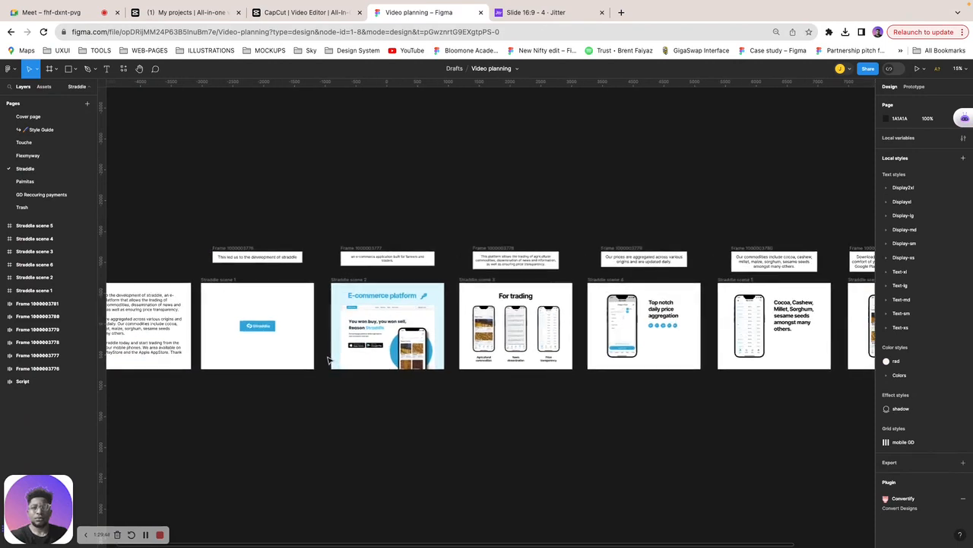
{"action": "scroll", "coordinate": [330, 360], "scroll_direction": "up", "scroll_amount": 5}
{"action": "scroll", "coordinate": [329, 359], "scroll_direction": "left", "scroll_amount": 4}
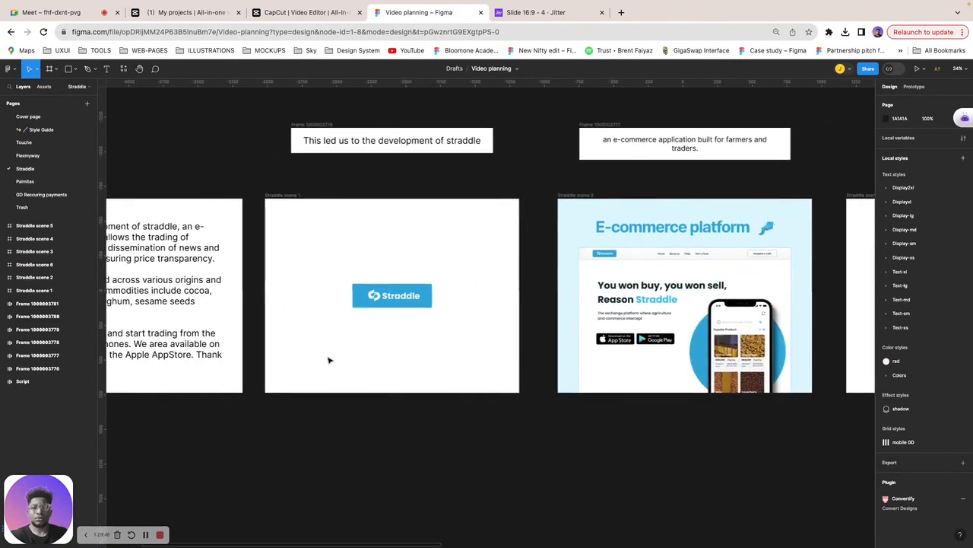
{"action": "left_click", "coordinate": [288, 202]}
{"action": "left_click", "coordinate": [287, 202]}
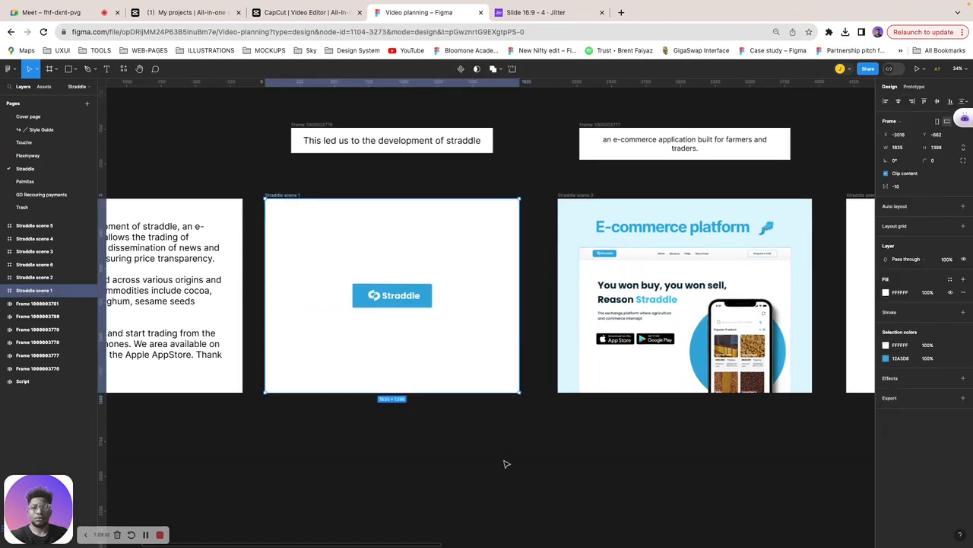
Step: Select the Straddle scene 2 frame and examine how the neighbouring Straddle scenes are laid out
{"action": "scroll", "coordinate": [504, 465], "scroll_direction": "right", "scroll_amount": 2}
{"action": "scroll", "coordinate": [504, 466], "scroll_direction": "down", "scroll_amount": 1}
{"action": "scroll", "coordinate": [504, 471], "scroll_direction": "right", "scroll_amount": 2}
{"action": "left_click", "coordinate": [491, 318]}
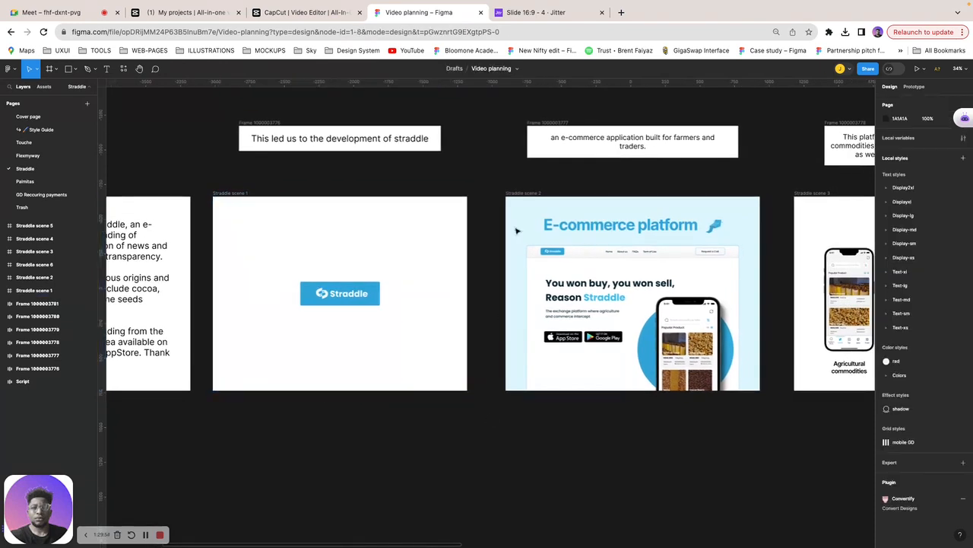
{"action": "left_click", "coordinate": [522, 194]}
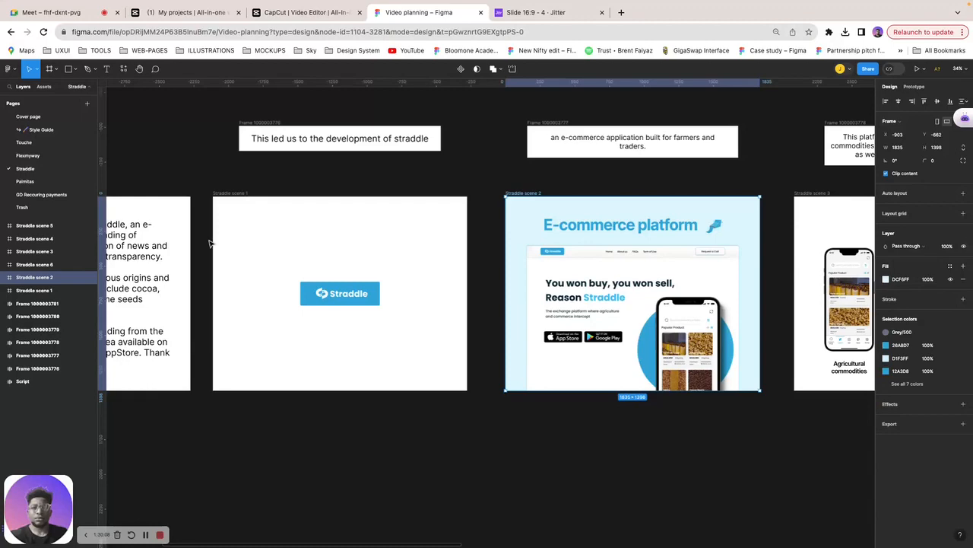
{"action": "scroll", "coordinate": [166, 246], "scroll_direction": "right", "scroll_amount": 3}
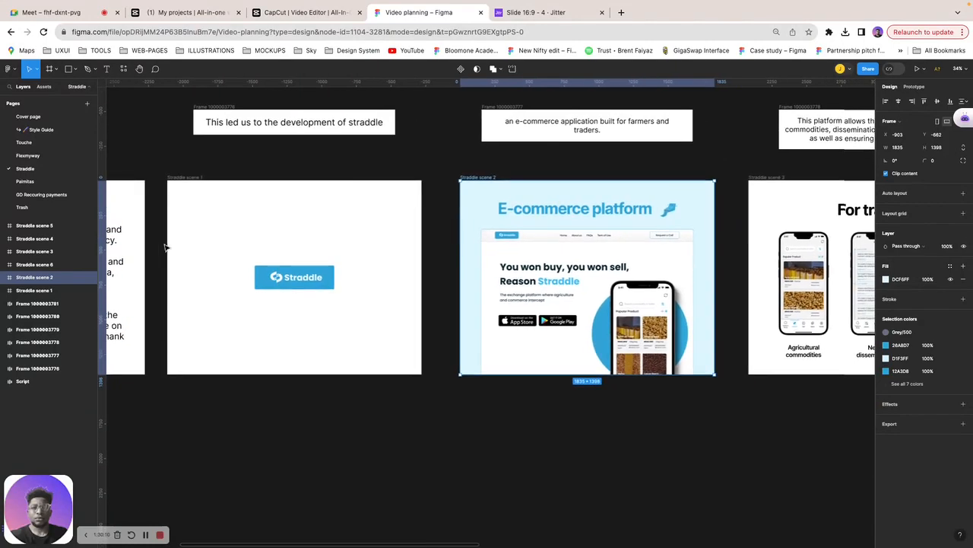
{"action": "scroll", "coordinate": [166, 247], "scroll_direction": "down", "scroll_amount": 3}
{"action": "scroll", "coordinate": [160, 251], "scroll_direction": "left", "scroll_amount": 2}
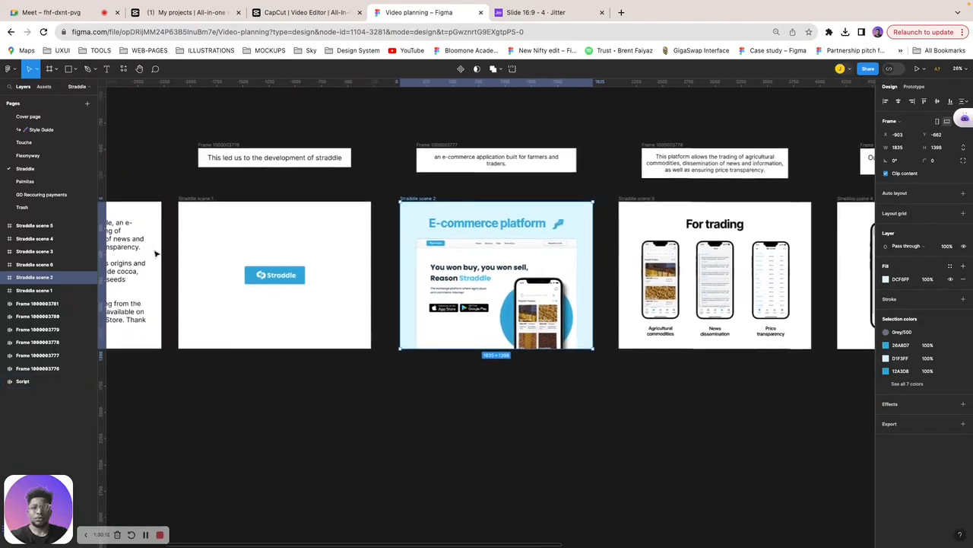
{"action": "scroll", "coordinate": [326, 210], "scroll_direction": "left", "scroll_amount": 3}
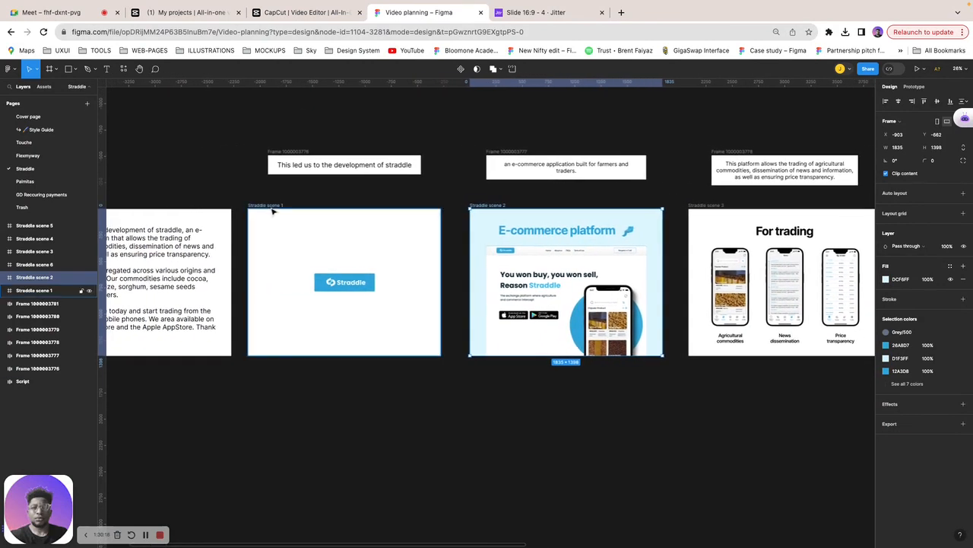
Step: Open the GD Reccuring payments page and undo earlier edits until Slides 16:9 - 1 through 7 are separate frames
{"action": "left_click", "coordinate": [51, 199]}
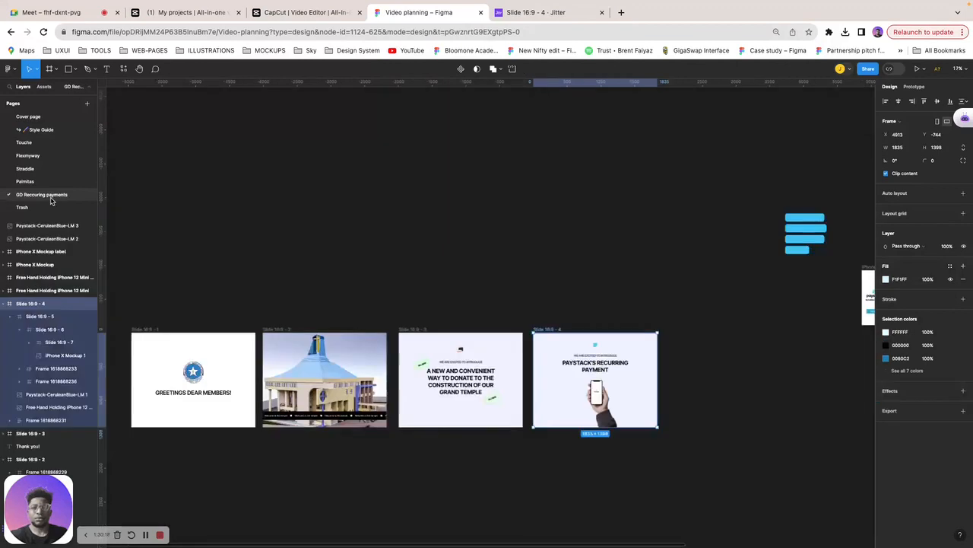
{"action": "scroll", "coordinate": [446, 405], "scroll_direction": "down", "scroll_amount": 3}
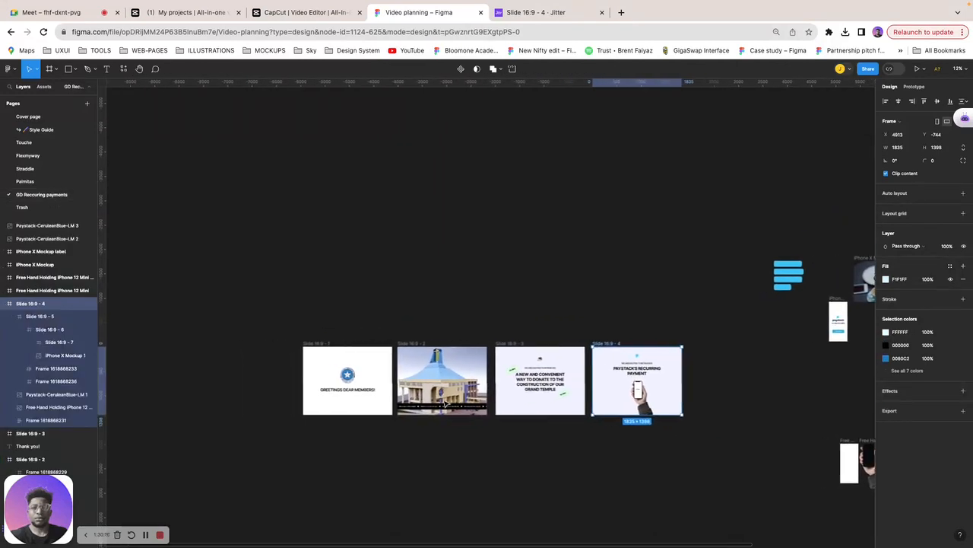
{"action": "key", "text": "super+z"}
{"action": "key", "text": "super+z"}
{"action": "key", "text": "super+z"}
{"action": "key", "text": "super+z"}
{"action": "key", "text": "super+z"}
{"action": "key", "text": "super+z"}
{"action": "key", "text": "super+z"}
{"action": "key", "text": "super+z"}
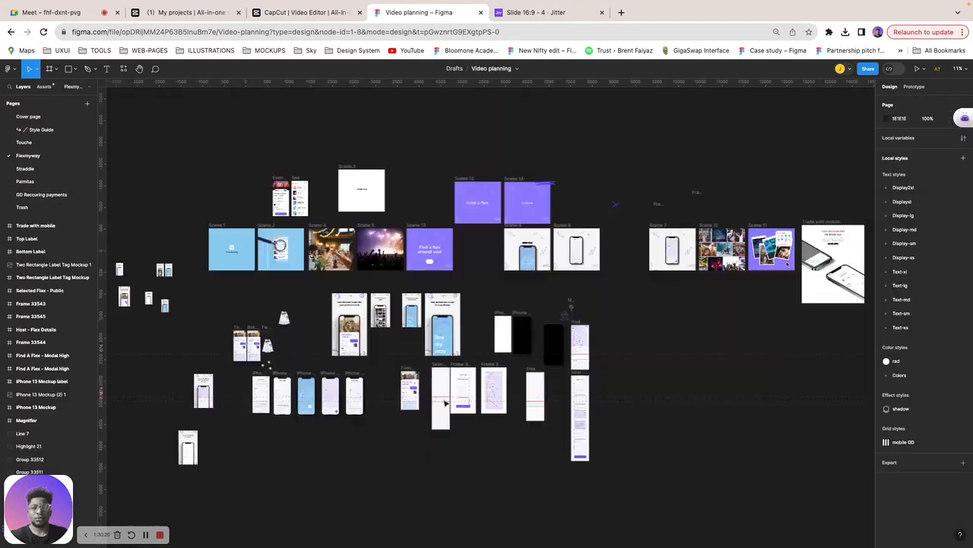
{"action": "key", "text": "super+z"}
{"action": "key", "text": "super+z"}
{"action": "key", "text": "super+z"}
{"action": "key", "text": "super+z"}
{"action": "key", "text": "super+z"}
{"action": "key", "text": "super+z"}
{"action": "key", "text": "super+z"}
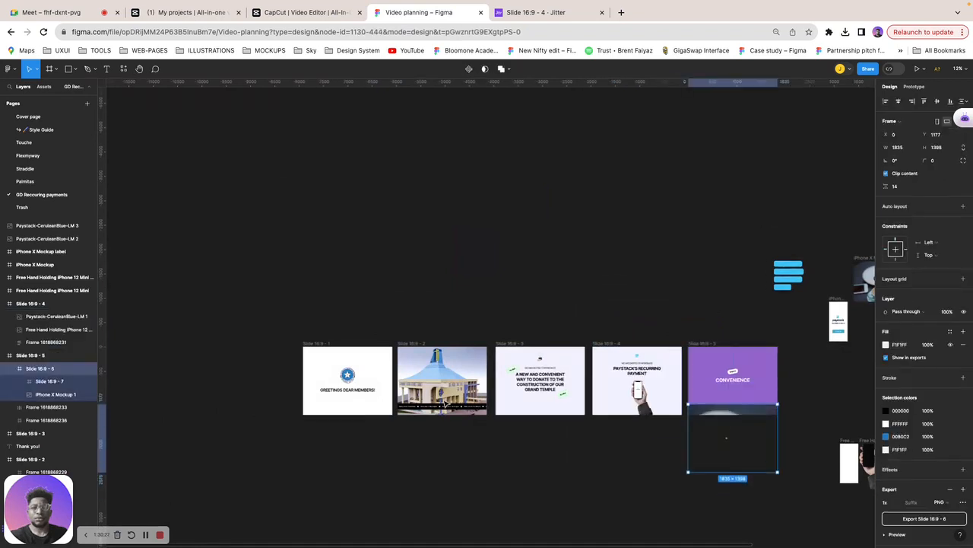
{"action": "key", "text": "super+z"}
{"action": "key", "text": "super+z"}
{"action": "key", "text": "super+z"}
{"action": "key", "text": "super+z"}
{"action": "key", "text": "super+z"}
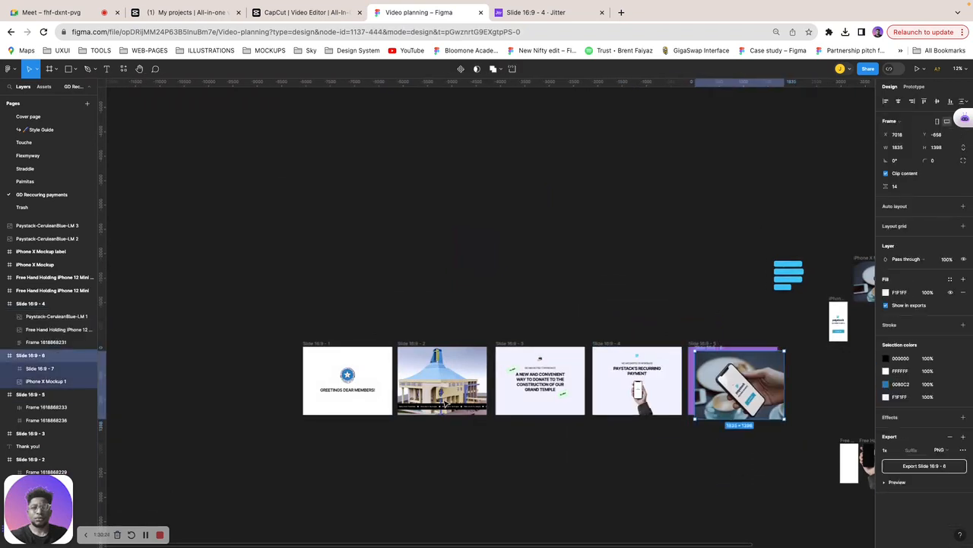
{"action": "key", "text": "super+z"}
{"action": "key", "text": "super+z"}
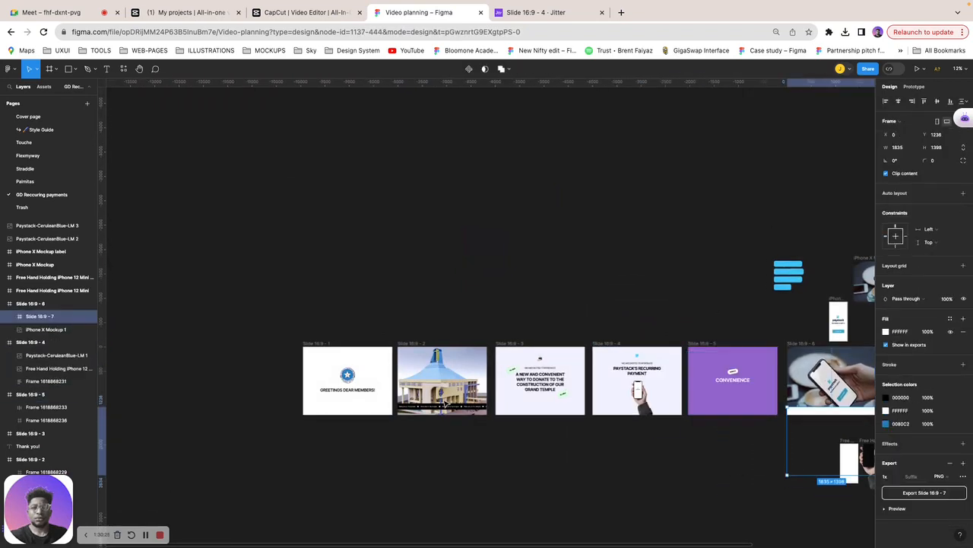
{"action": "key", "text": "super+z"}
{"action": "key", "text": "super+z"}
{"action": "key", "text": "super+z"}
{"action": "key", "text": "super+z"}
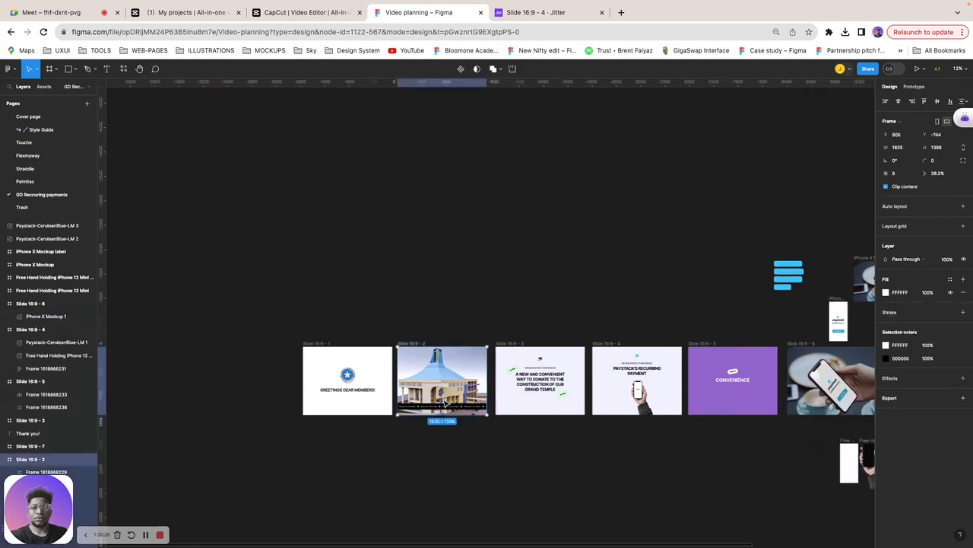
{"action": "scroll", "coordinate": [446, 403], "scroll_direction": "right", "scroll_amount": 2}
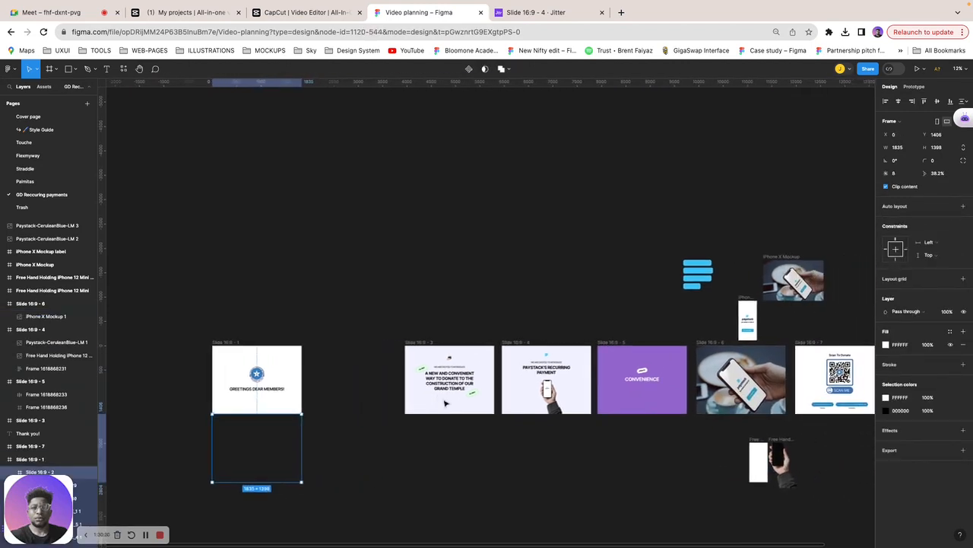
{"action": "key", "text": "super+z"}
{"action": "key", "text": "super+z"}
{"action": "key", "text": "super+z"}
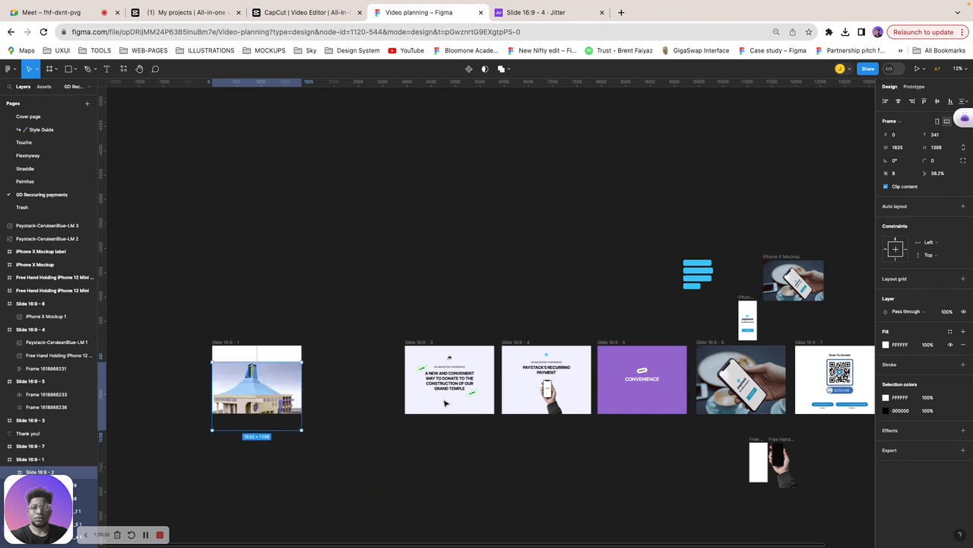
{"action": "scroll", "coordinate": [446, 403], "scroll_direction": "right", "scroll_amount": 3}
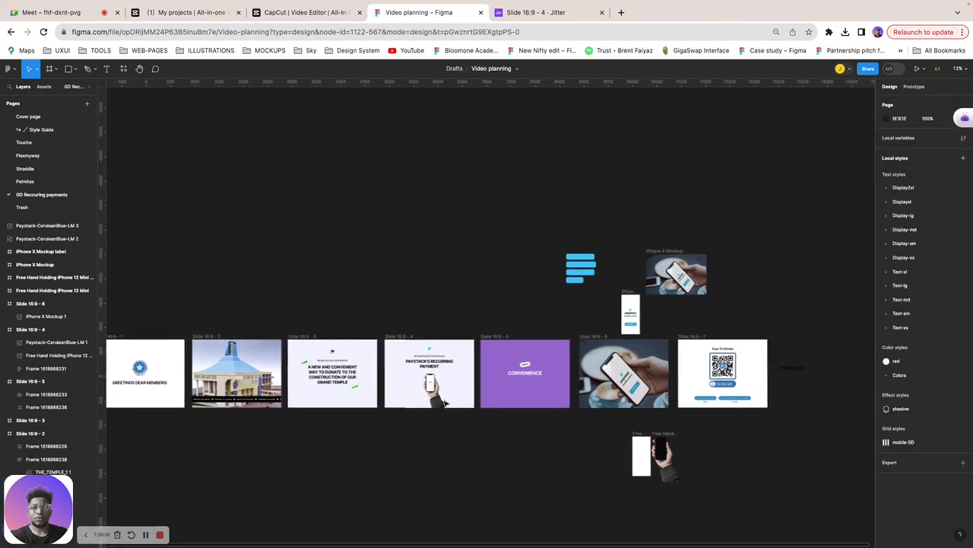
Step: Select the Slide 16:9 - 1 frame and copy it with the Jitter - Animation for Figma plugin
{"action": "left_click", "coordinate": [274, 361]}
{"action": "scroll", "coordinate": [274, 361], "scroll_direction": "up", "scroll_amount": 5}
{"action": "scroll", "coordinate": [271, 358], "scroll_direction": "left", "scroll_amount": 5}
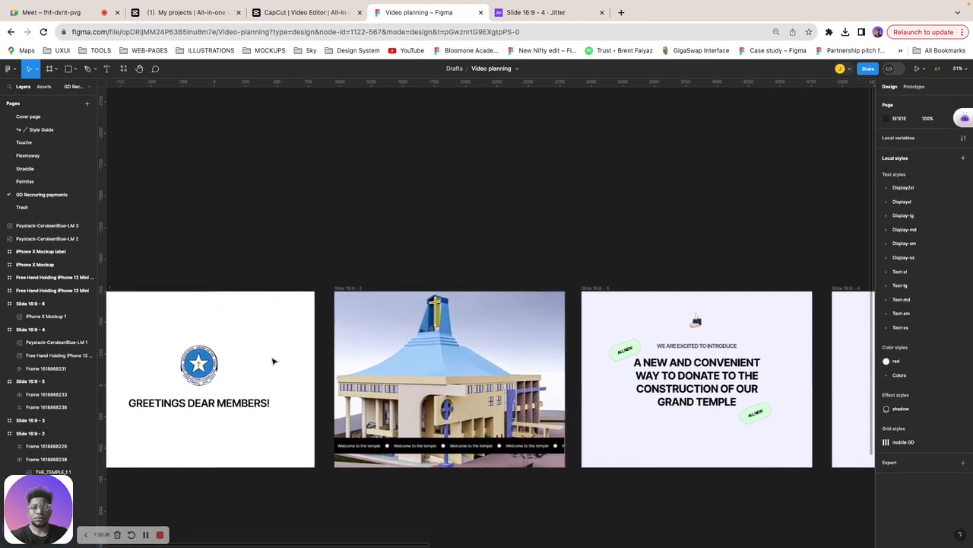
{"action": "scroll", "coordinate": [205, 316], "scroll_direction": "up", "scroll_amount": 3}
{"action": "left_click", "coordinate": [155, 237]}
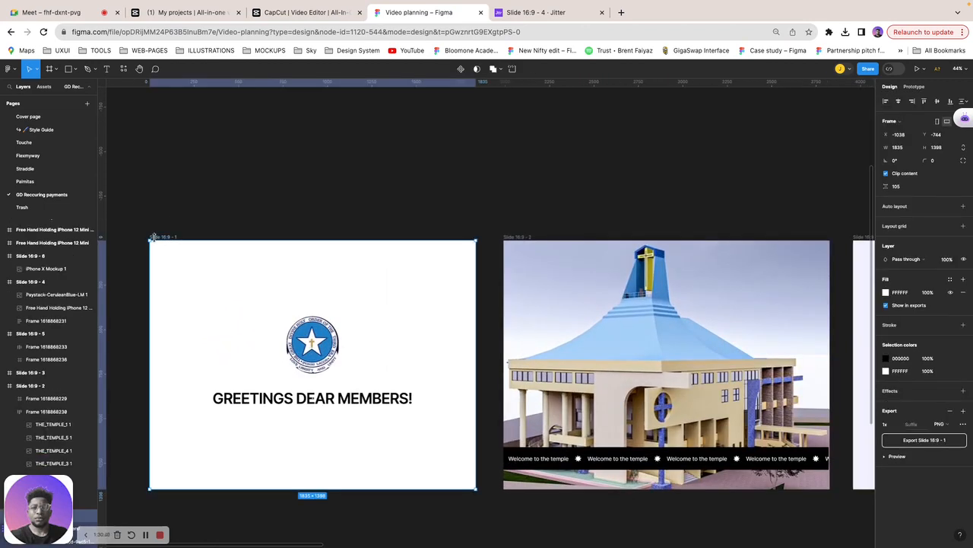
{"action": "left_click", "coordinate": [122, 68]}
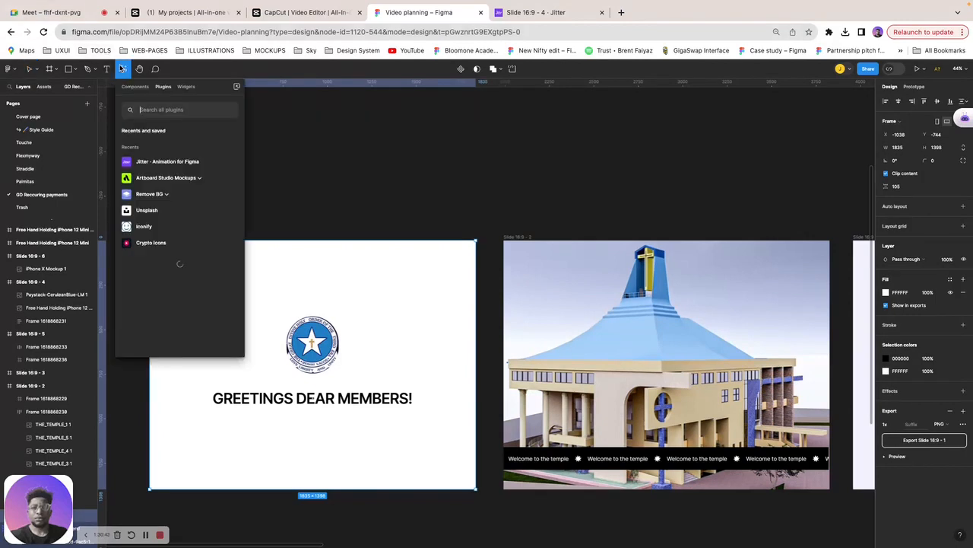
{"action": "left_click", "coordinate": [185, 162]}
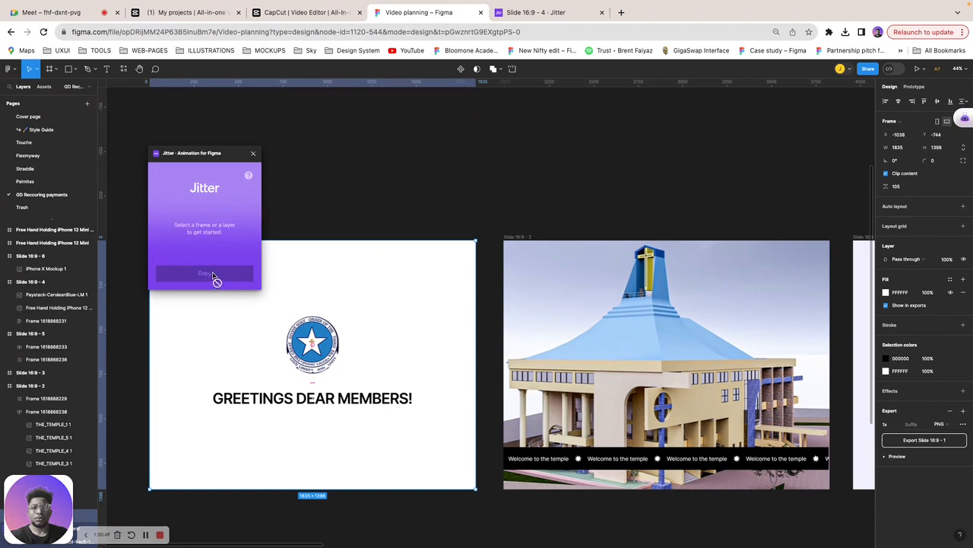
{"action": "left_click", "coordinate": [209, 275]}
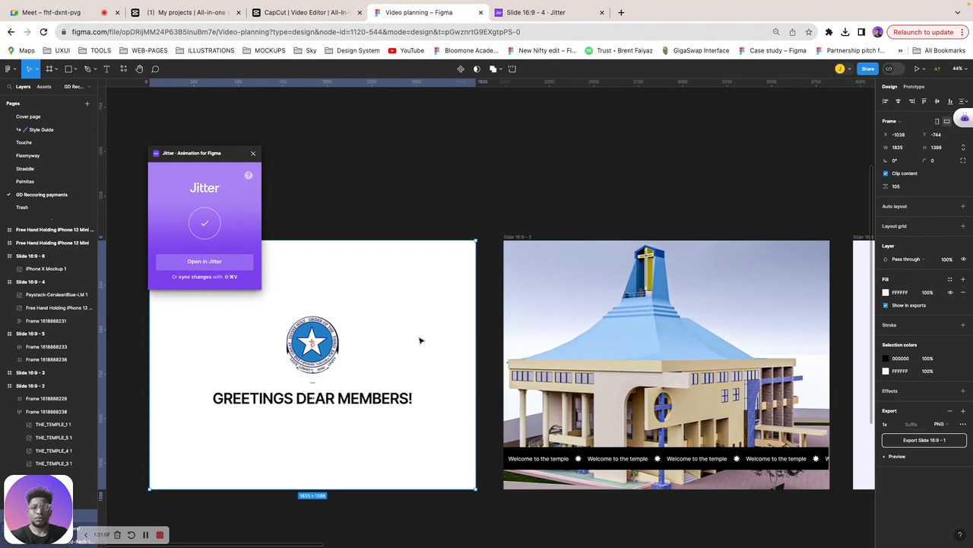
Step: Open the copied Slide 16:9 - 1 in Jitter as a new file
{"action": "scroll", "coordinate": [419, 340], "scroll_direction": "right", "scroll_amount": 5}
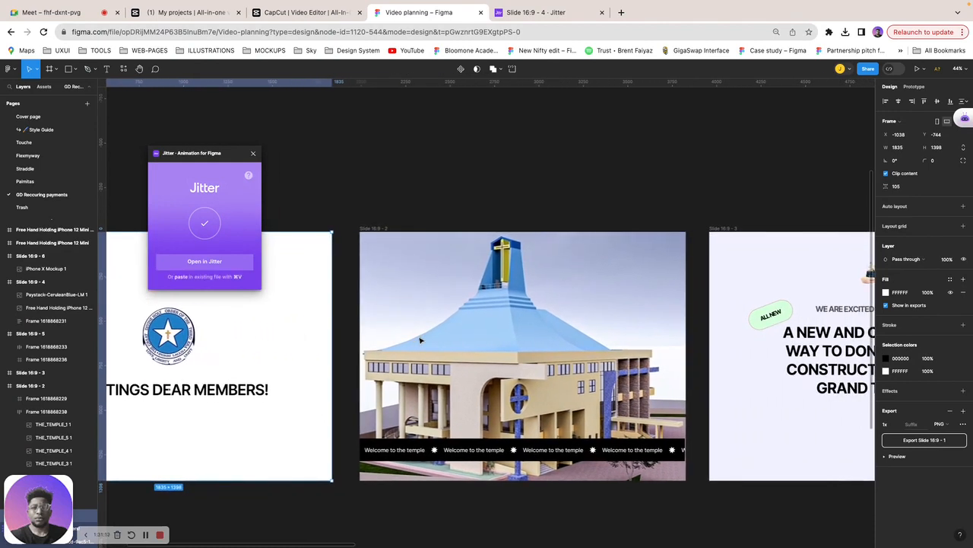
{"action": "scroll", "coordinate": [420, 340], "scroll_direction": "left", "scroll_amount": 7}
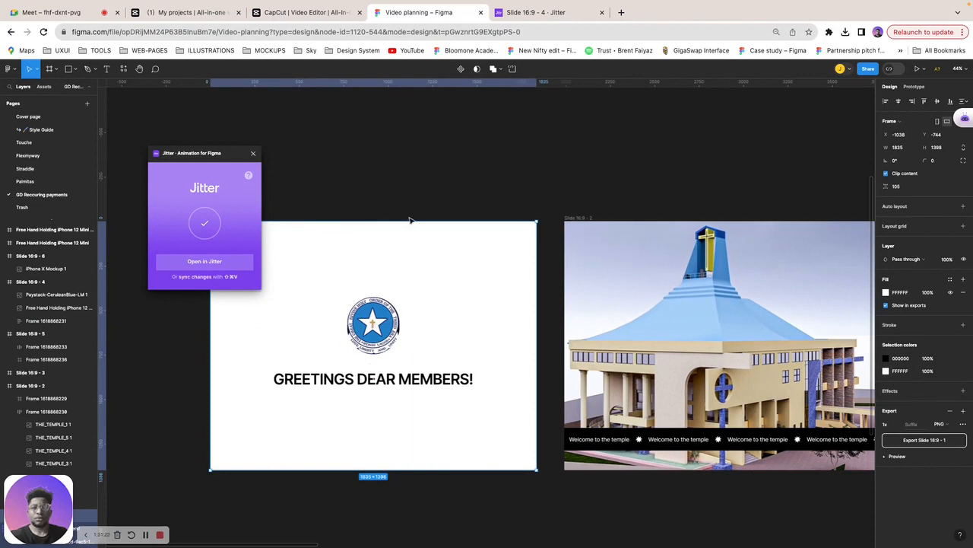
{"action": "left_click", "coordinate": [233, 262]}
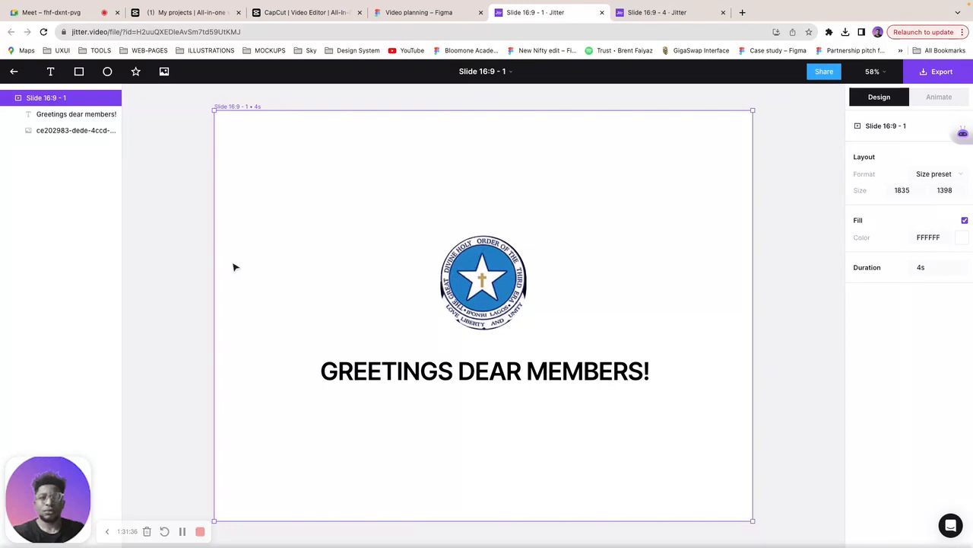
Step: Add an upward Slide in animation to the "GREETINGS DEAR MEMBERS!" text
{"action": "left_click", "coordinate": [522, 295]}
{"action": "scroll", "coordinate": [517, 300], "scroll_direction": "down", "scroll_amount": 3}
{"action": "scroll", "coordinate": [514, 304], "scroll_direction": "right", "scroll_amount": 1}
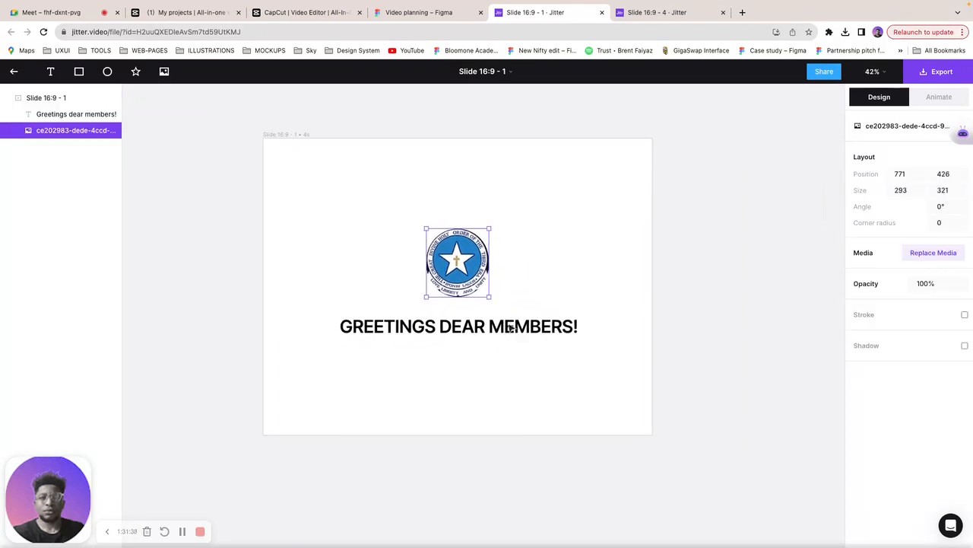
{"action": "left_click", "coordinate": [502, 330]}
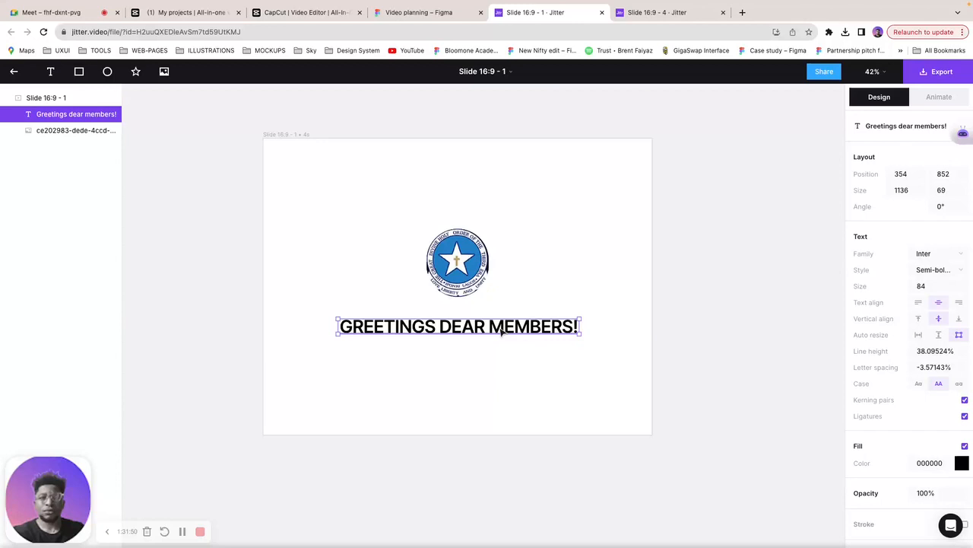
{"action": "left_click", "coordinate": [939, 98]}
{"action": "left_click", "coordinate": [903, 156]}
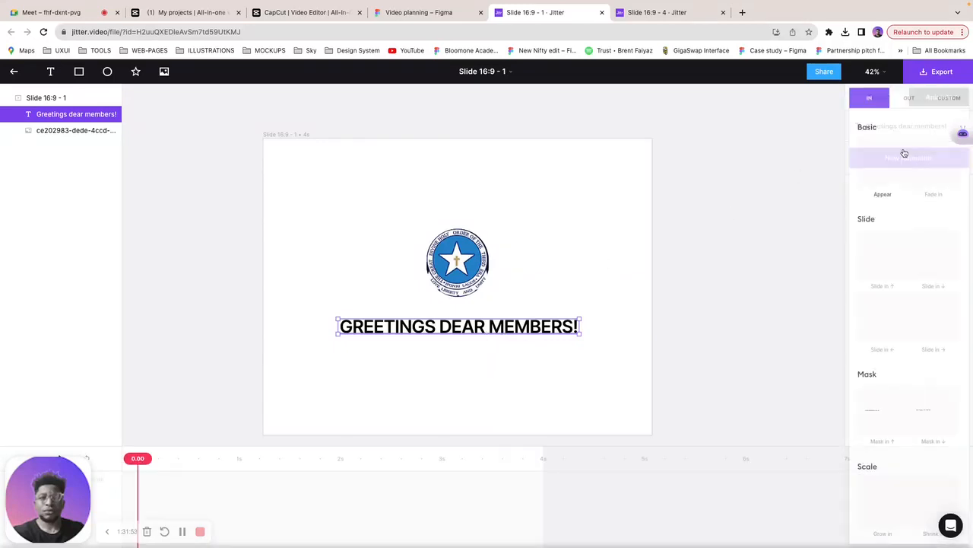
{"action": "left_click", "coordinate": [892, 249]}
Step: Add a Fade in animation to the circular logo and shorten the slide's duration to 2.06 s
{"action": "left_click", "coordinate": [480, 275]}
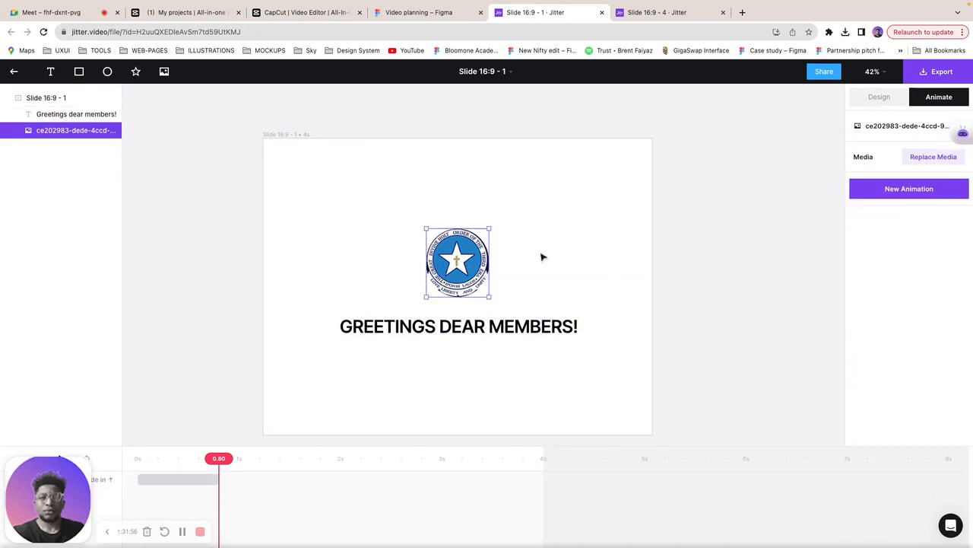
{"action": "left_click", "coordinate": [937, 190]}
{"action": "left_click", "coordinate": [884, 171]}
{"action": "left_click_drag", "start_coordinate": [239, 457], "coordinate": [299, 474]}
{"action": "left_click_drag", "start_coordinate": [544, 476], "coordinate": [348, 463]}
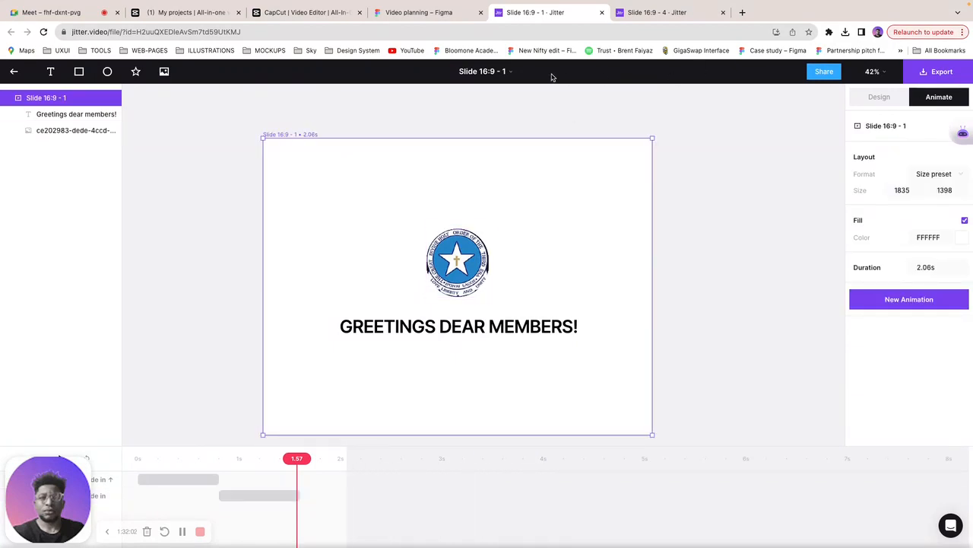
Step: Rename the file as CCC
{"action": "double_click", "coordinate": [488, 71]}
{"action": "type", "text": "CCC"}
{"action": "key", "text": "Return"}
Step: Export the slide as a 1080p video and download it
{"action": "left_click", "coordinate": [938, 70]}
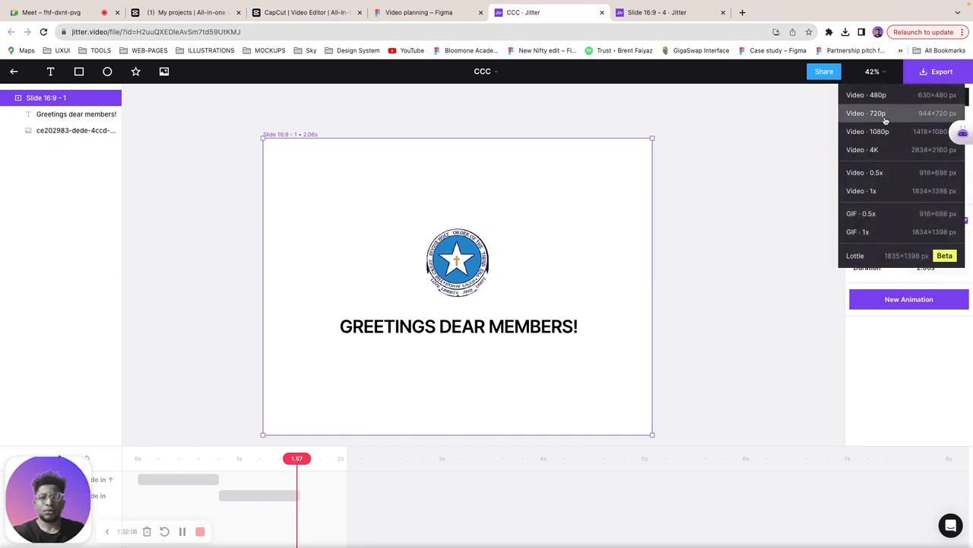
{"action": "left_click", "coordinate": [884, 134]}
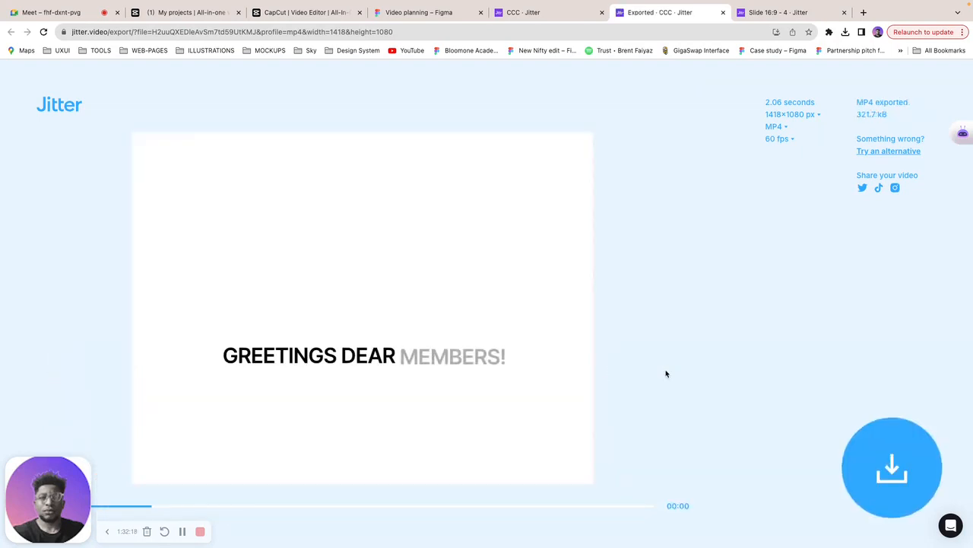
{"action": "left_click", "coordinate": [889, 467]}
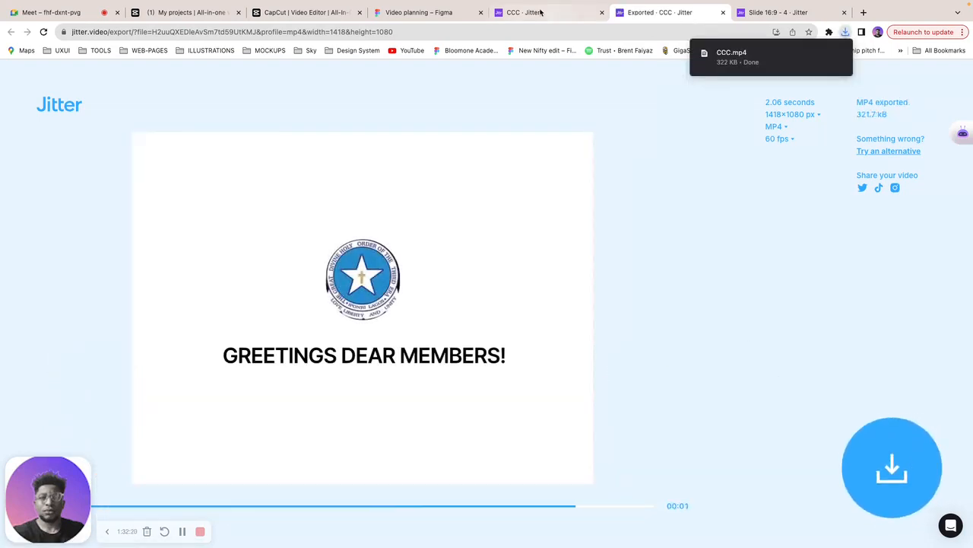
Step: Switch to the Video planning Figma file, copy Slide 16:9 - 2 with the Jitter plugin, and open it in Jitter
{"action": "left_click", "coordinate": [531, 12]}
{"action": "left_click", "coordinate": [418, 12]}
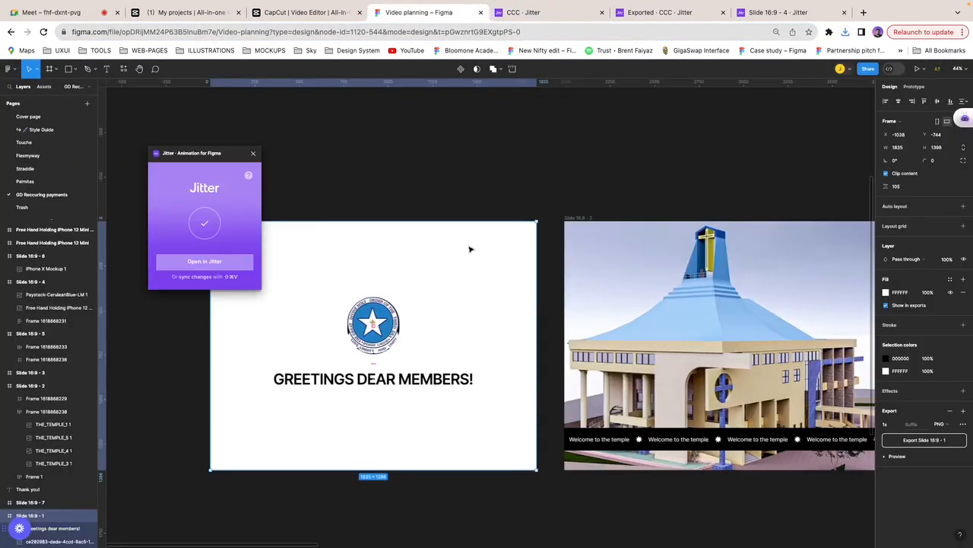
{"action": "left_click", "coordinate": [583, 217]}
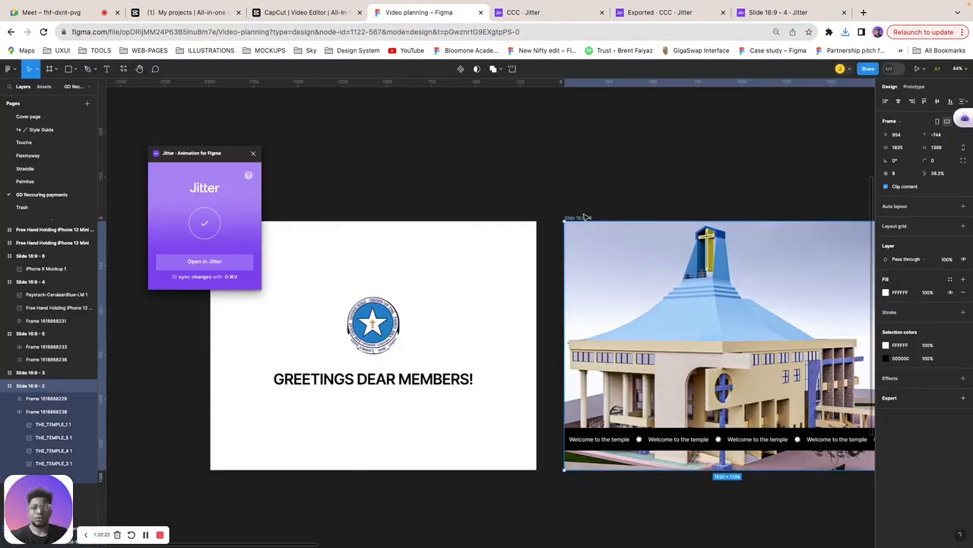
{"action": "key", "text": "Escape"}
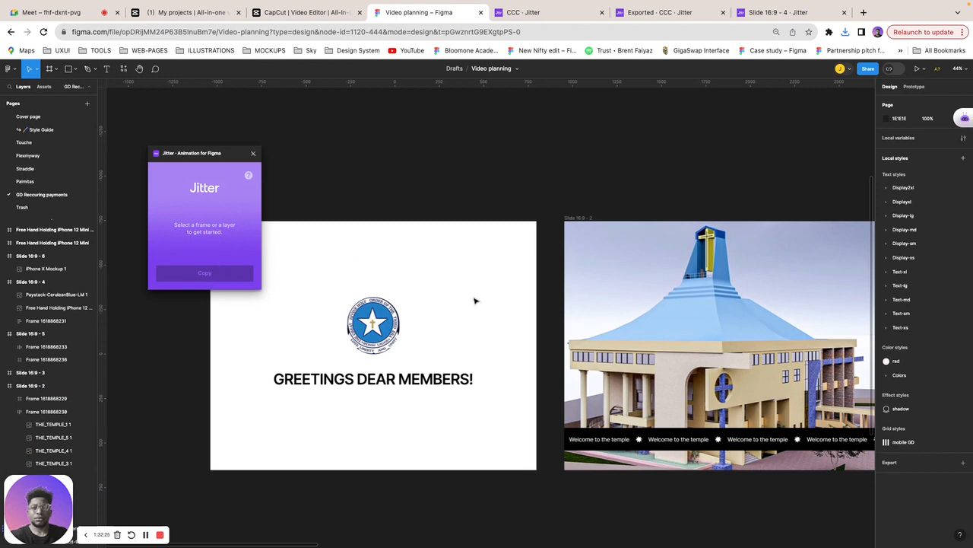
{"action": "left_click", "coordinate": [576, 217]}
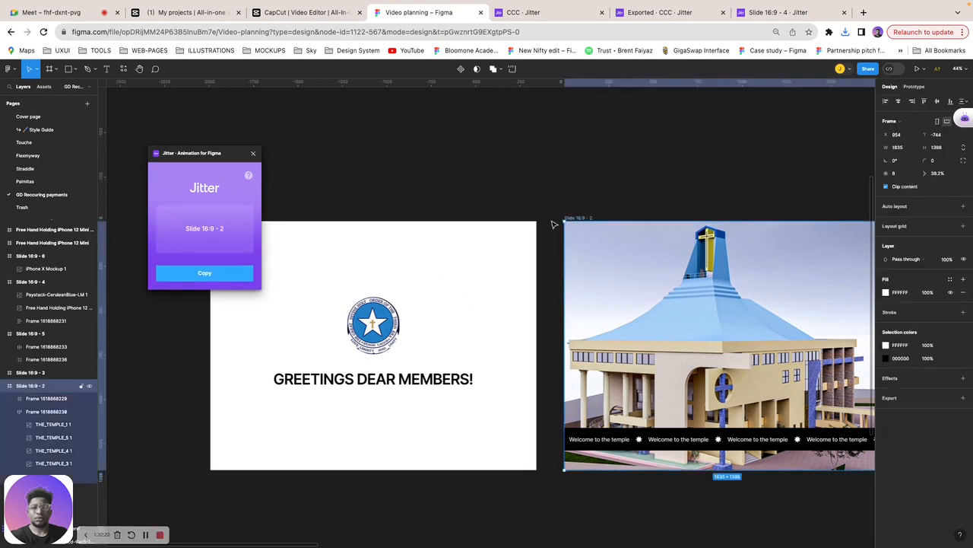
{"action": "left_click", "coordinate": [205, 272]}
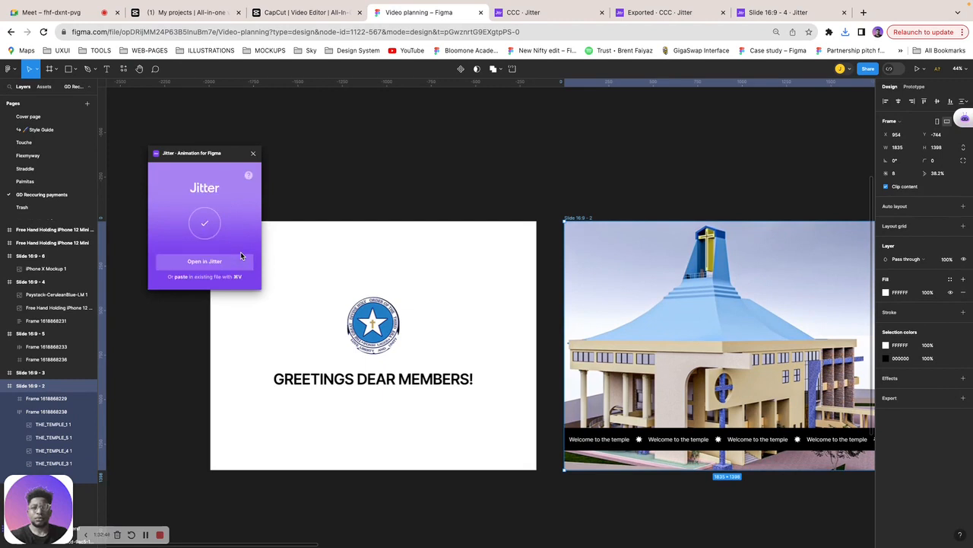
{"action": "left_click", "coordinate": [227, 266]}
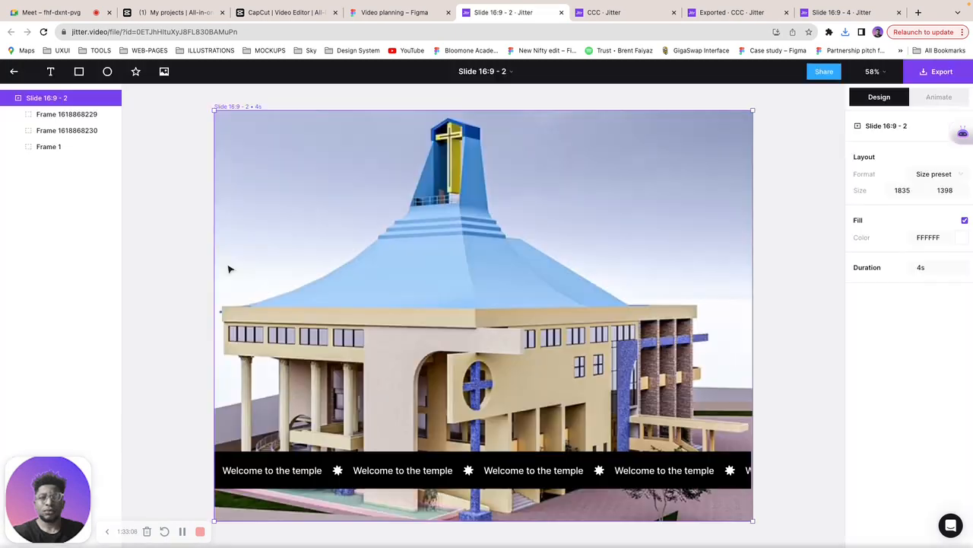
Step: Select the "Welcome to the temple" ticker frame nested inside the black banner
{"action": "left_click", "coordinate": [342, 471]}
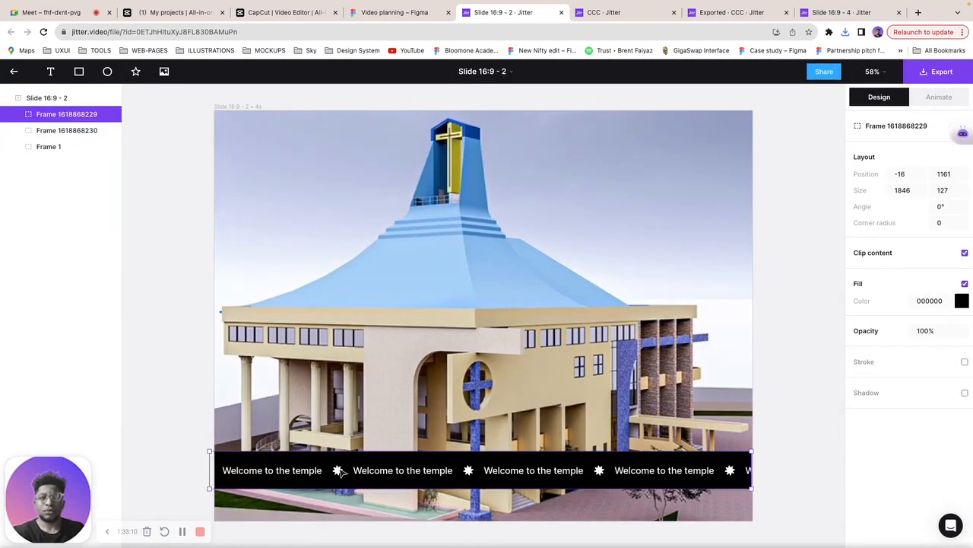
{"action": "double_click", "coordinate": [445, 473]}
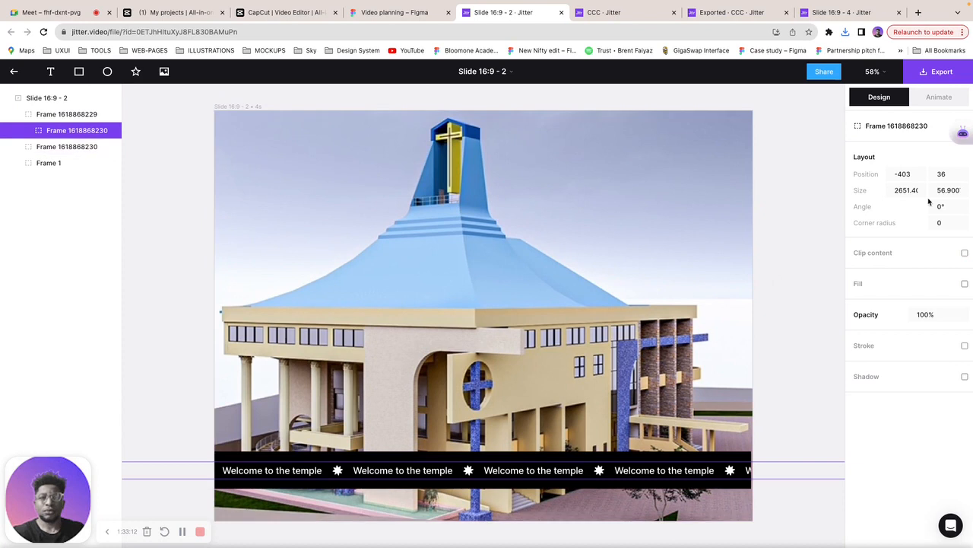
{"action": "left_click", "coordinate": [933, 100]}
{"action": "left_click", "coordinate": [911, 159]}
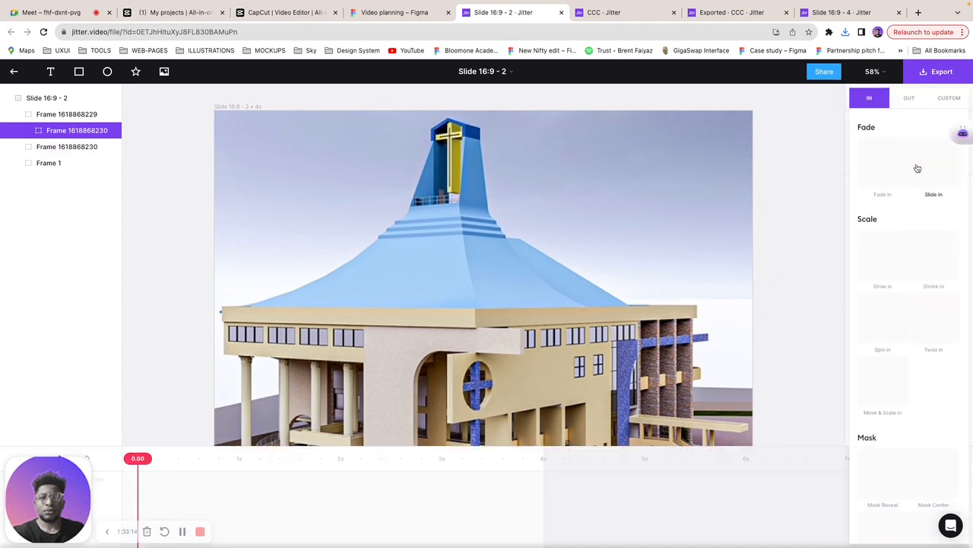
{"action": "left_click", "coordinate": [939, 99]}
{"action": "left_click", "coordinate": [880, 135]}
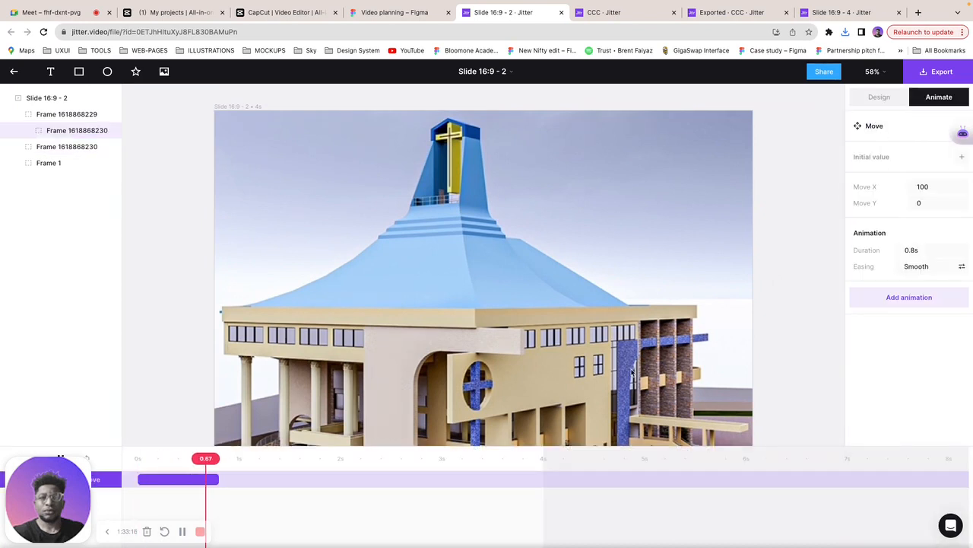
{"action": "scroll", "coordinate": [454, 370], "scroll_direction": "down", "scroll_amount": 5}
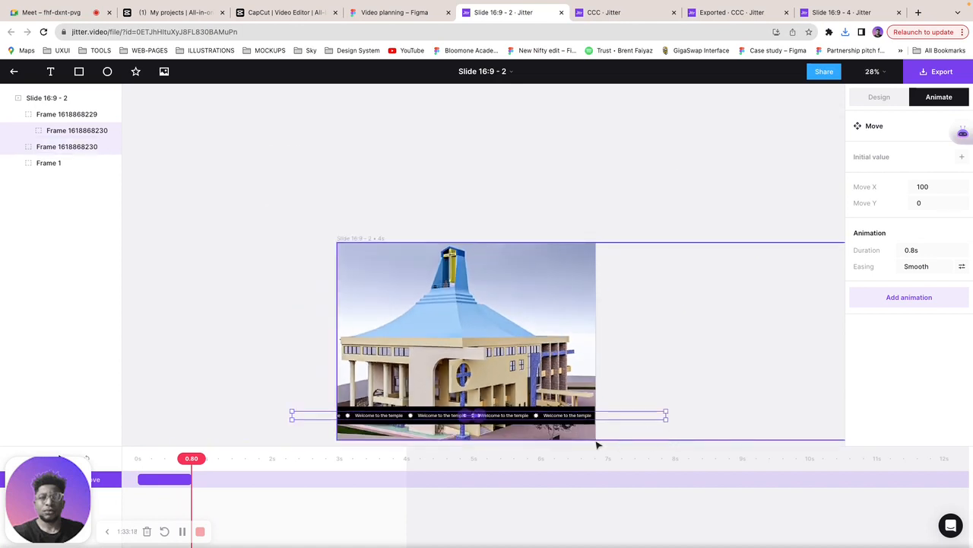
{"action": "left_click_drag", "start_coordinate": [483, 418], "coordinate": [396, 419]}
{"action": "key", "text": "super+z"}
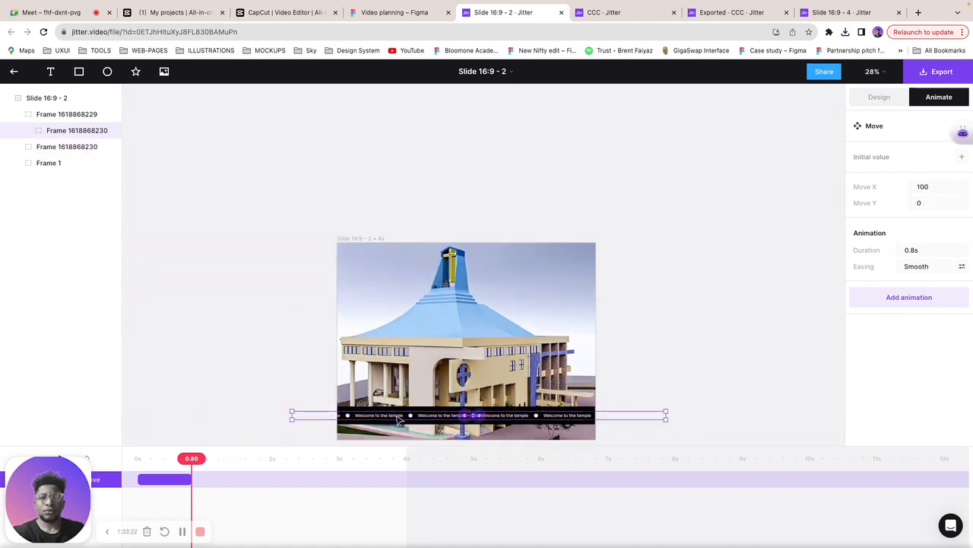
{"action": "key", "text": "super+z"}
Step: Shift the ticker frame toward the banner's right end and add a Move animation carrying it about 3317 px left
{"action": "left_click_drag", "start_coordinate": [390, 419], "coordinate": [611, 418]}
{"action": "left_click", "coordinate": [949, 159]}
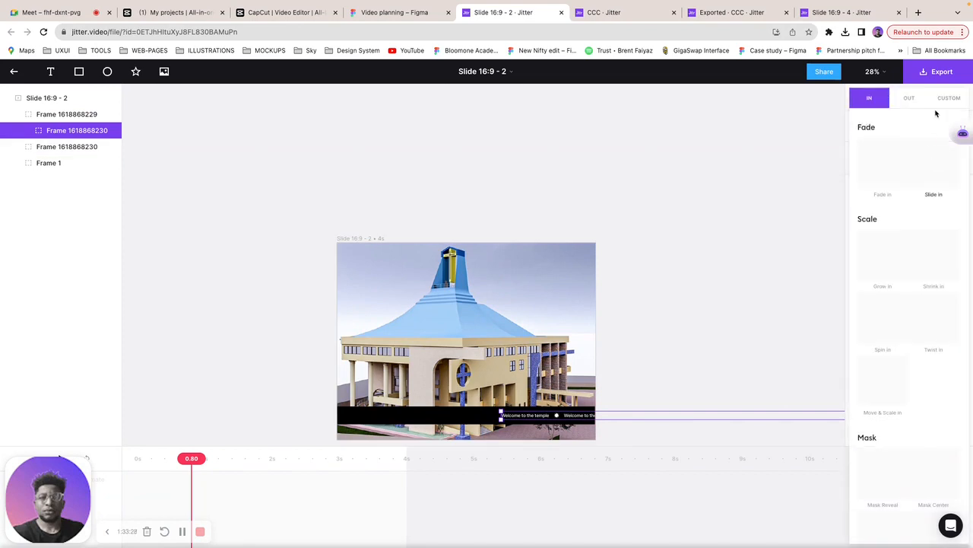
{"action": "left_click", "coordinate": [948, 97]}
{"action": "left_click", "coordinate": [875, 144]}
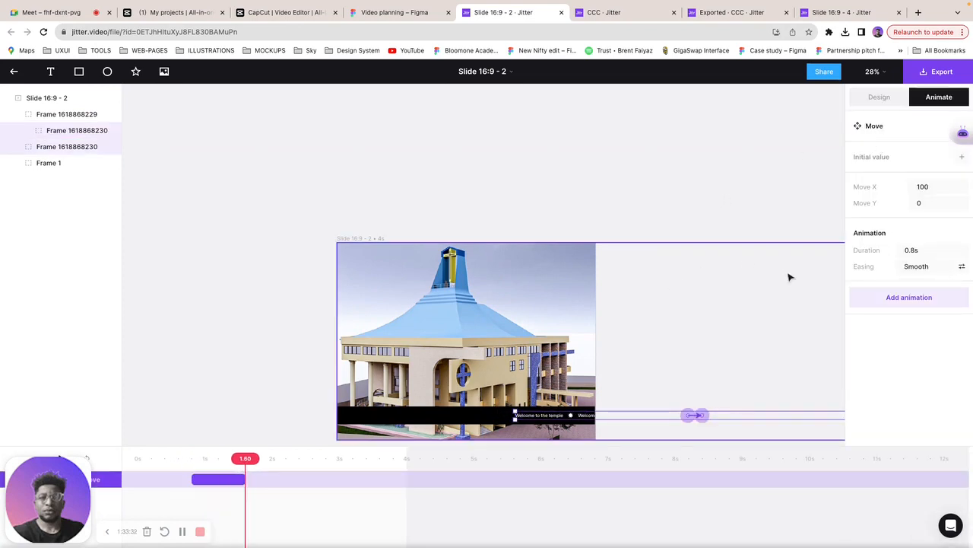
{"action": "left_click_drag", "start_coordinate": [695, 414], "coordinate": [222, 415]}
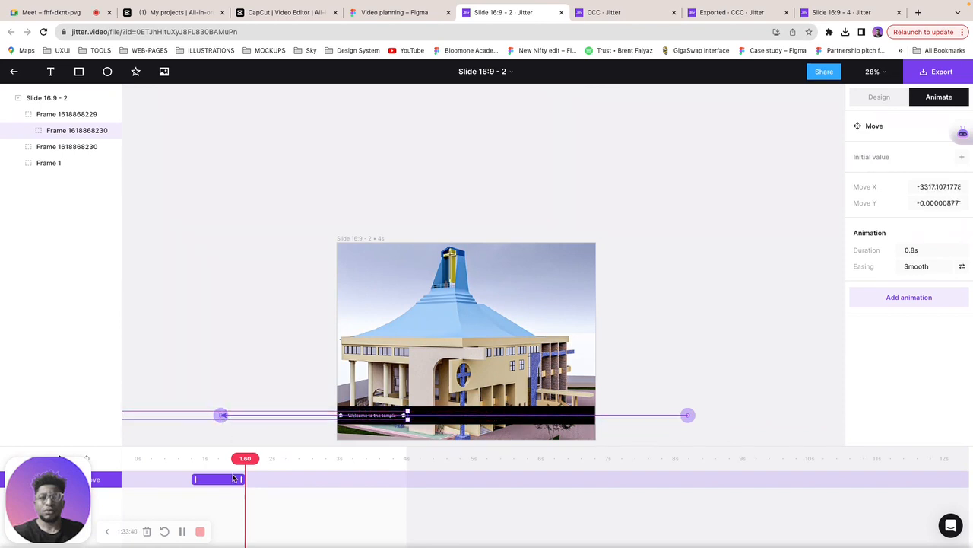
Step: Stretch the ticker's Move animation to run from 0 s to about 7.9 s, and preview the playback
{"action": "left_click", "coordinate": [136, 465]}
{"action": "key", "text": "space"}
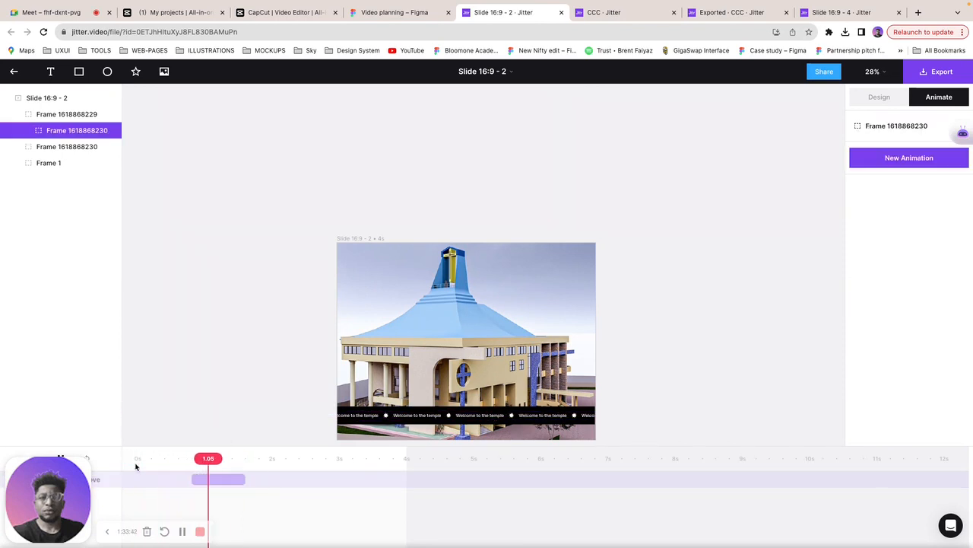
{"action": "left_click_drag", "start_coordinate": [192, 479], "coordinate": [666, 488]}
{"action": "left_click", "coordinate": [141, 466]}
{"action": "left_click", "coordinate": [142, 464]}
{"action": "key", "text": "space"}
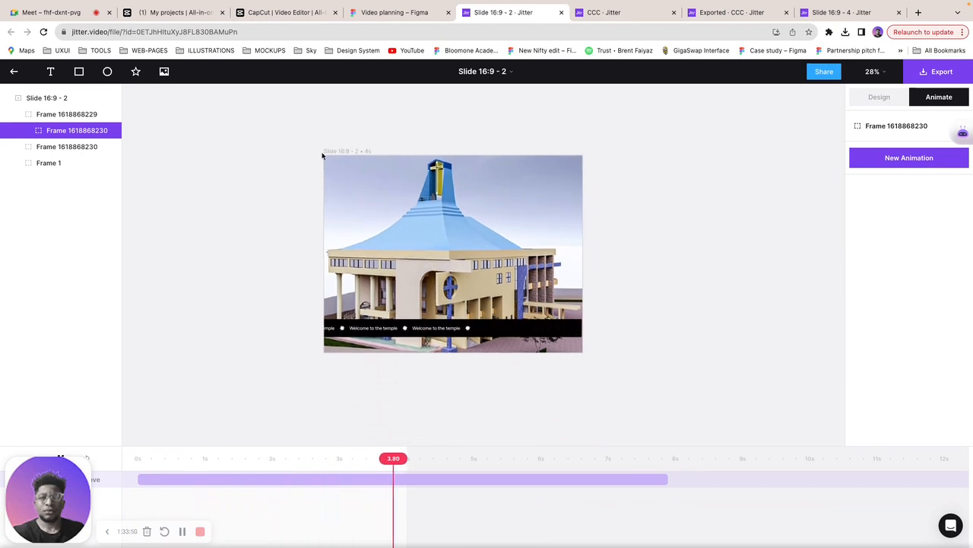
Step: Export Slide 16:9 - 2 as a 1080p video and return to its editor while it renders
{"action": "left_click", "coordinate": [324, 153]}
{"action": "left_click", "coordinate": [952, 71]}
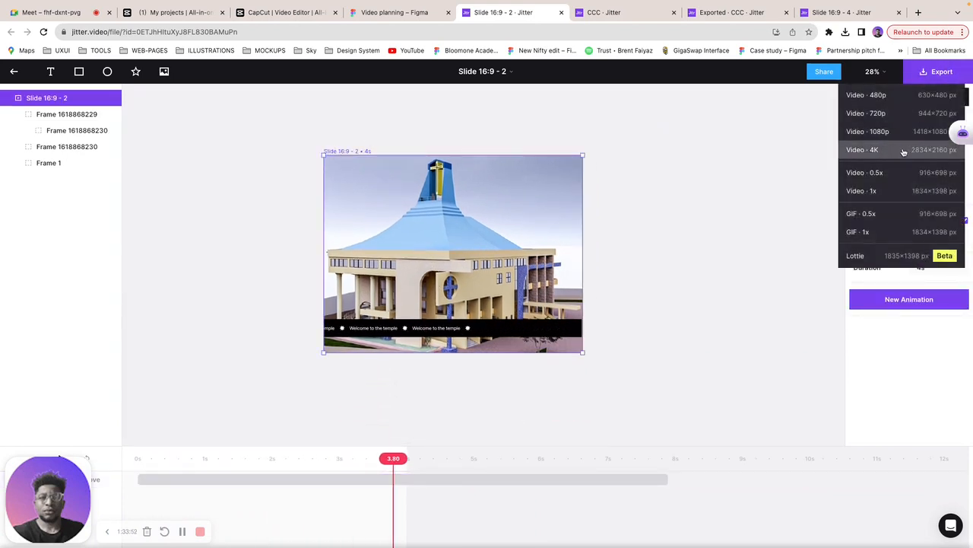
{"action": "left_click", "coordinate": [909, 133]}
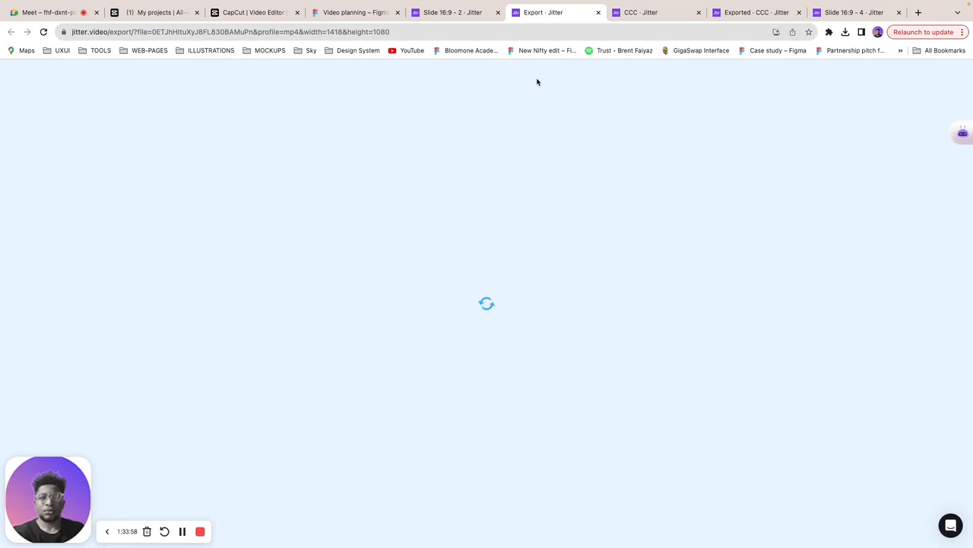
{"action": "left_click", "coordinate": [452, 16]}
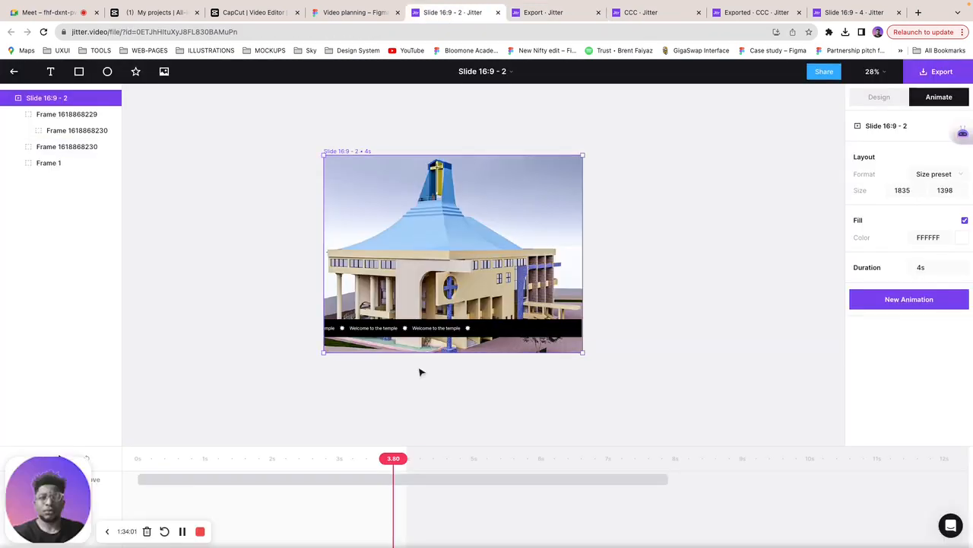
{"action": "left_click", "coordinate": [452, 240]}
{"action": "scroll", "coordinate": [467, 415], "scroll_direction": "down", "scroll_amount": 5}
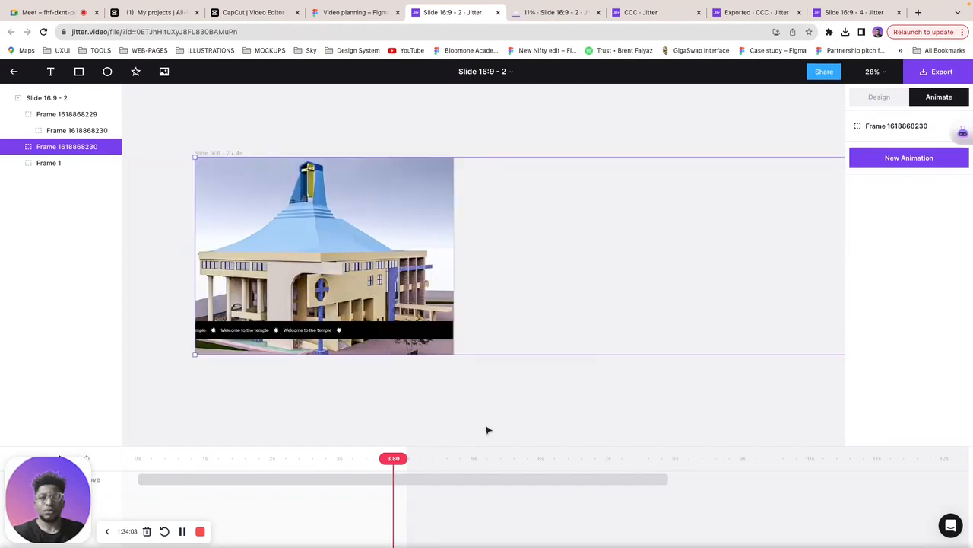
{"action": "scroll", "coordinate": [488, 430], "scroll_direction": "left", "scroll_amount": 3}
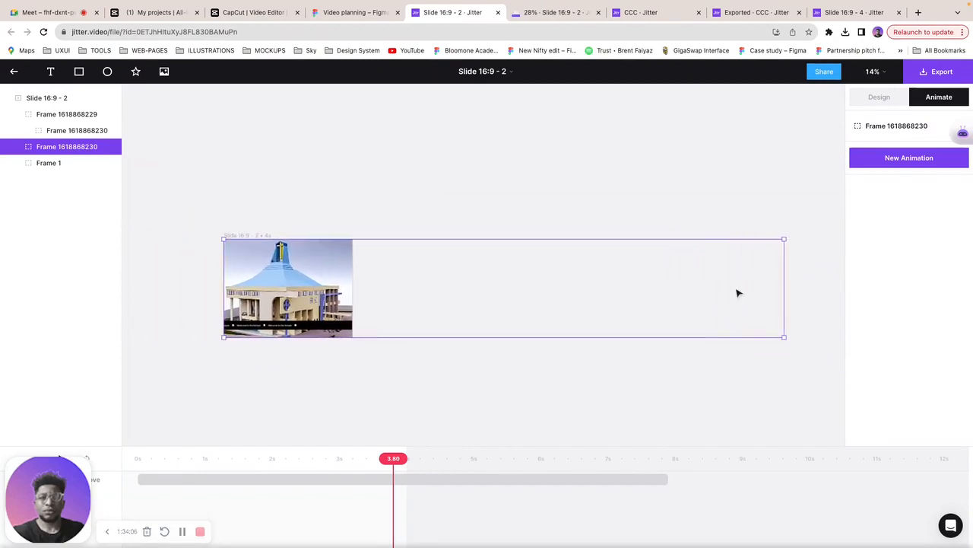
{"action": "left_click_drag", "start_coordinate": [780, 272], "coordinate": [354, 262]}
{"action": "key", "text": "super+z"}
{"action": "left_click", "coordinate": [320, 282]}
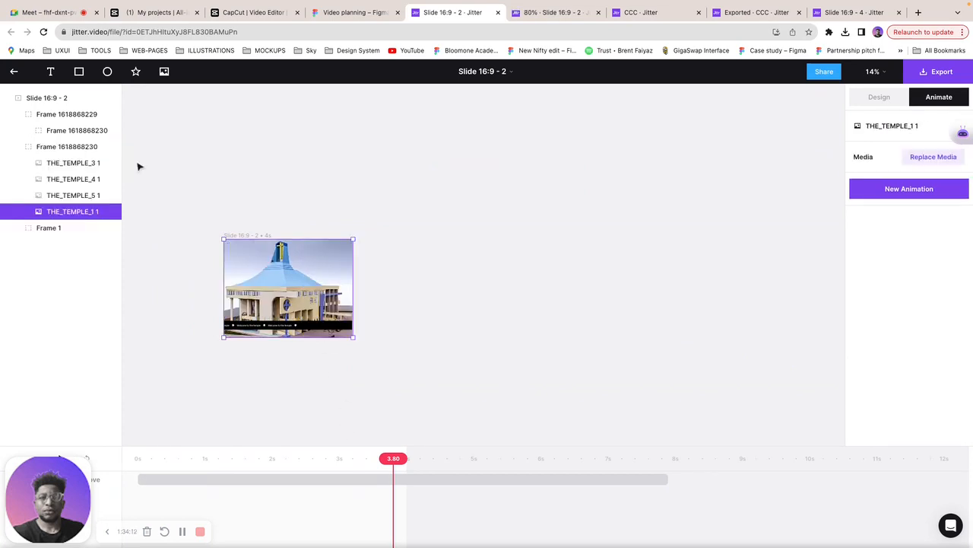
Step: Add a Move animation to the frame holding the four temple images, moving it about 1854 px left
{"action": "left_click", "coordinate": [85, 147]}
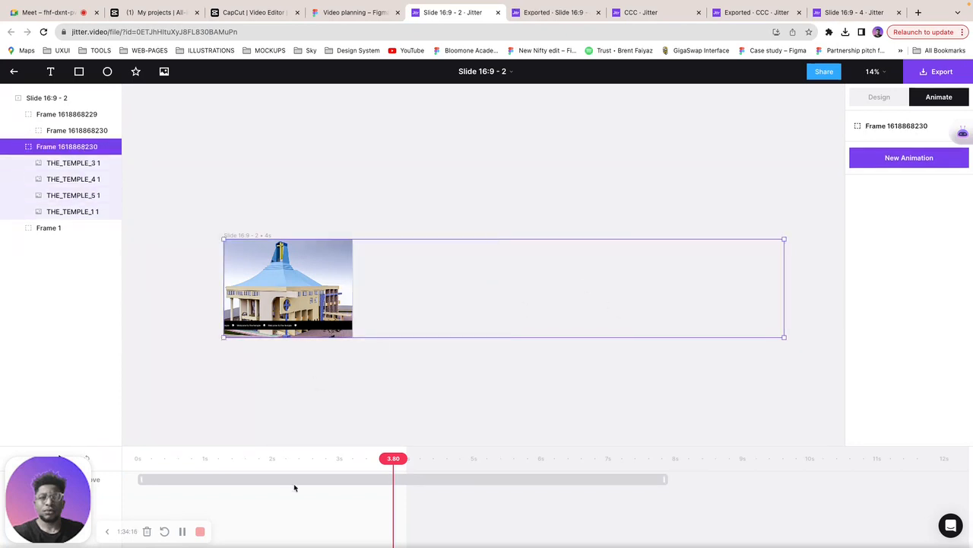
{"action": "scroll", "coordinate": [295, 486], "scroll_direction": "down", "scroll_amount": 3}
{"action": "left_click", "coordinate": [907, 158]}
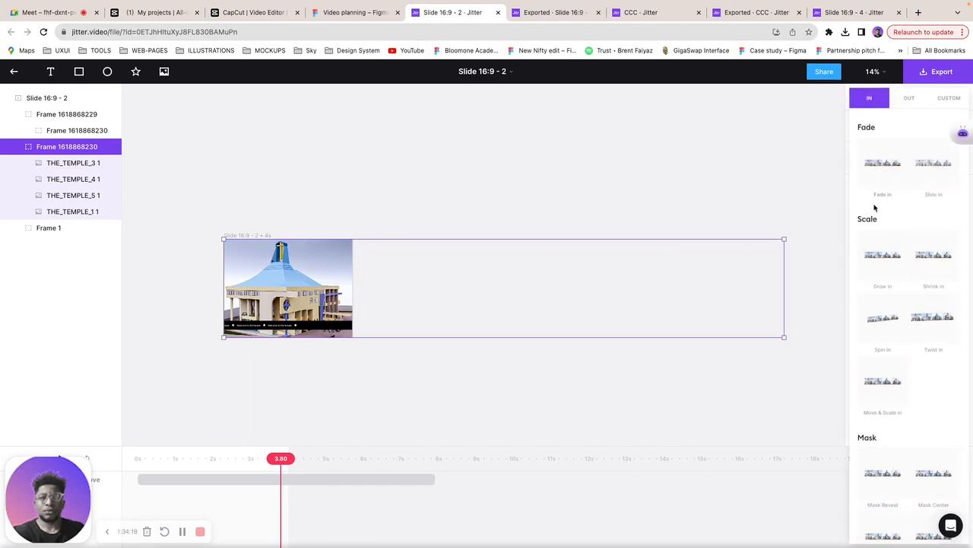
{"action": "left_click", "coordinate": [949, 97]}
{"action": "left_click", "coordinate": [898, 145]}
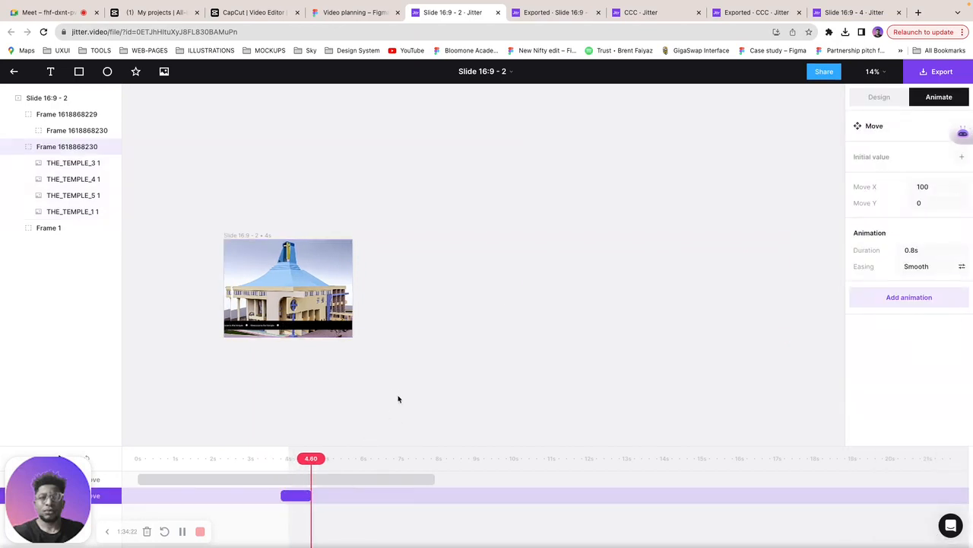
{"action": "left_click_drag", "start_coordinate": [514, 295], "coordinate": [378, 291]}
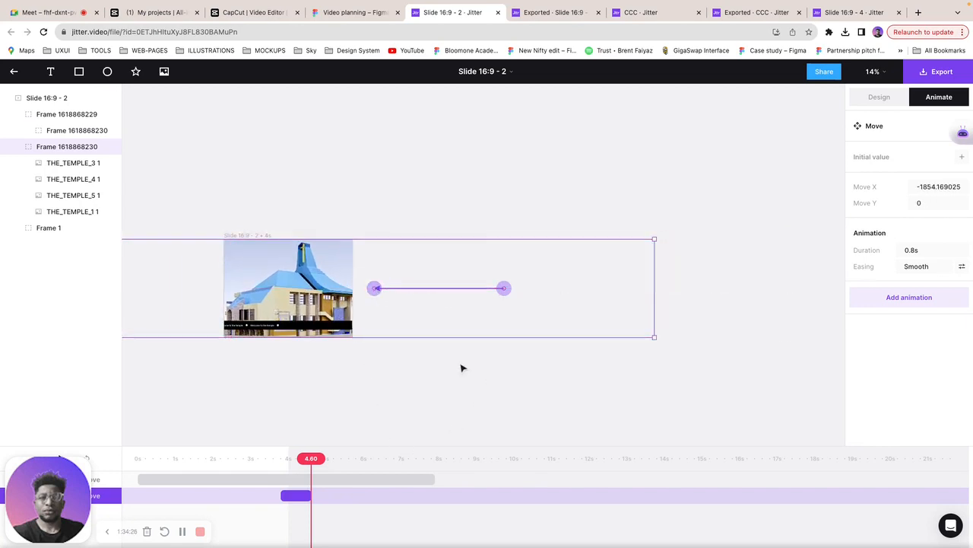
Step: Extend the slide's duration to 9.96 s and shift the temple image frame's Move animation to run from about 1 s to 1.8 s
{"action": "left_click_drag", "start_coordinate": [288, 493], "coordinate": [515, 485]}
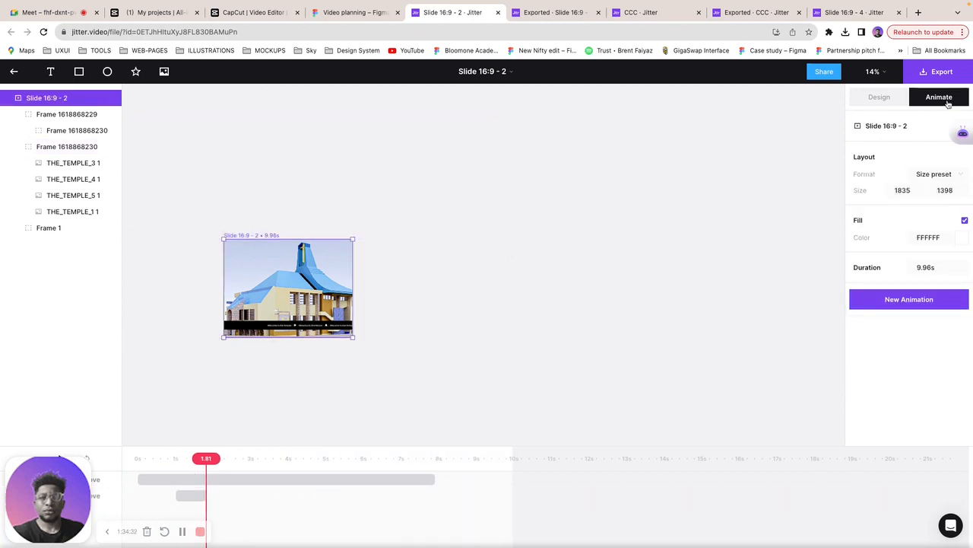
{"action": "left_click", "coordinate": [894, 297]}
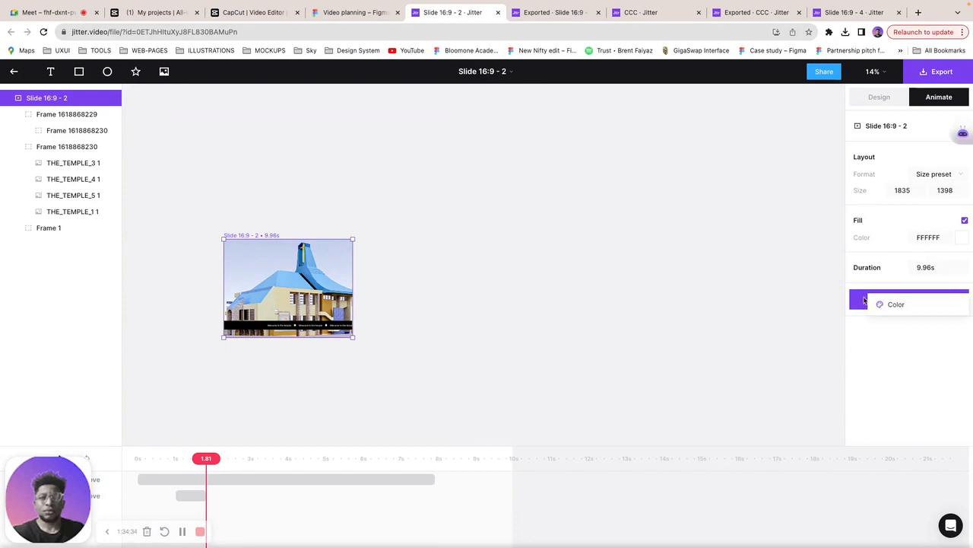
{"action": "left_click", "coordinate": [188, 495]}
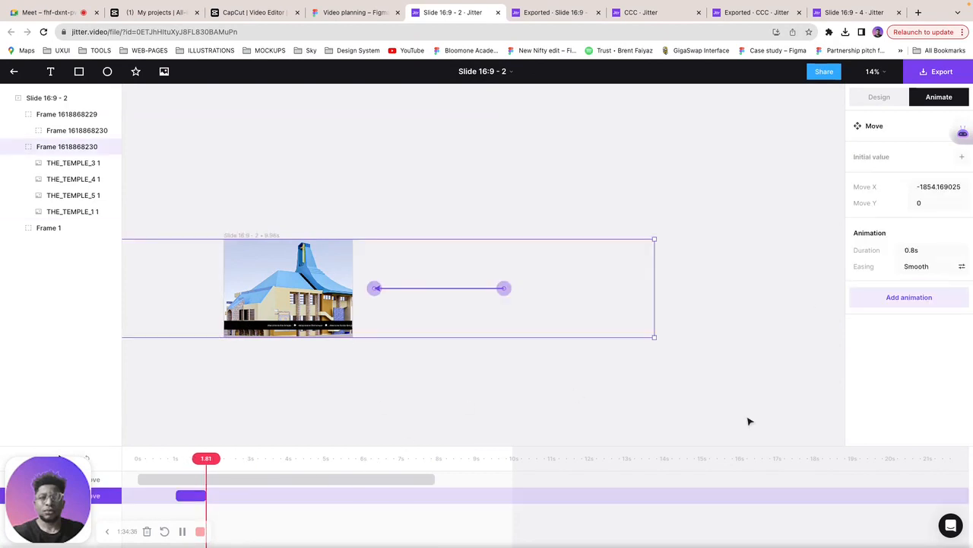
Step: Add a second Move animation to the temple image frame, carrying it about 190 px left and ending at about 2.9 s
{"action": "left_click", "coordinate": [912, 298]}
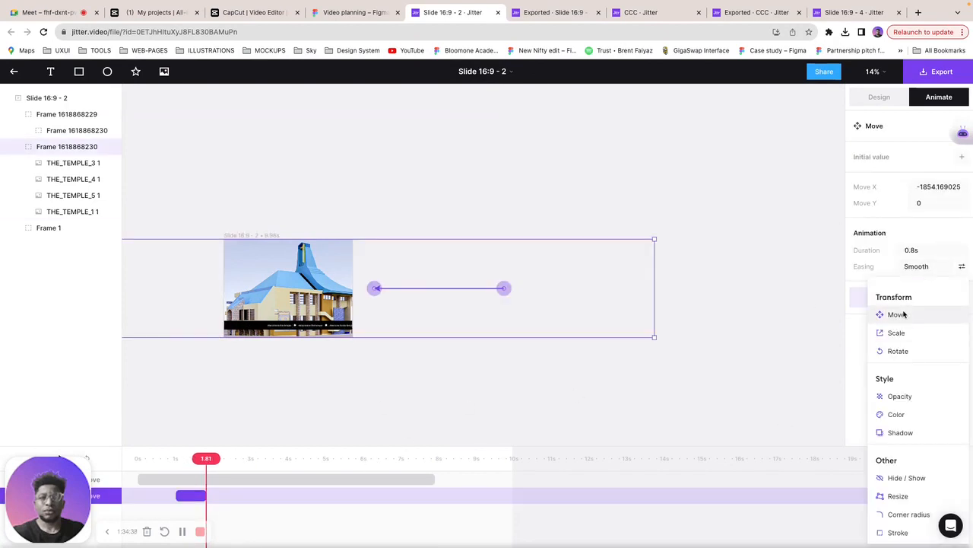
{"action": "left_click", "coordinate": [894, 315]}
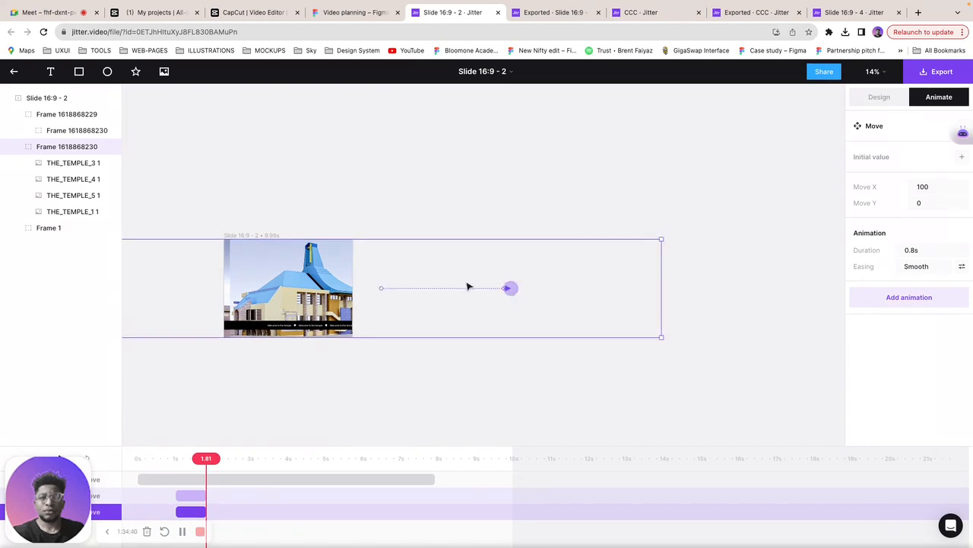
{"action": "left_click_drag", "start_coordinate": [511, 289], "coordinate": [493, 289]}
{"action": "left_click_drag", "start_coordinate": [195, 516], "coordinate": [237, 515]}
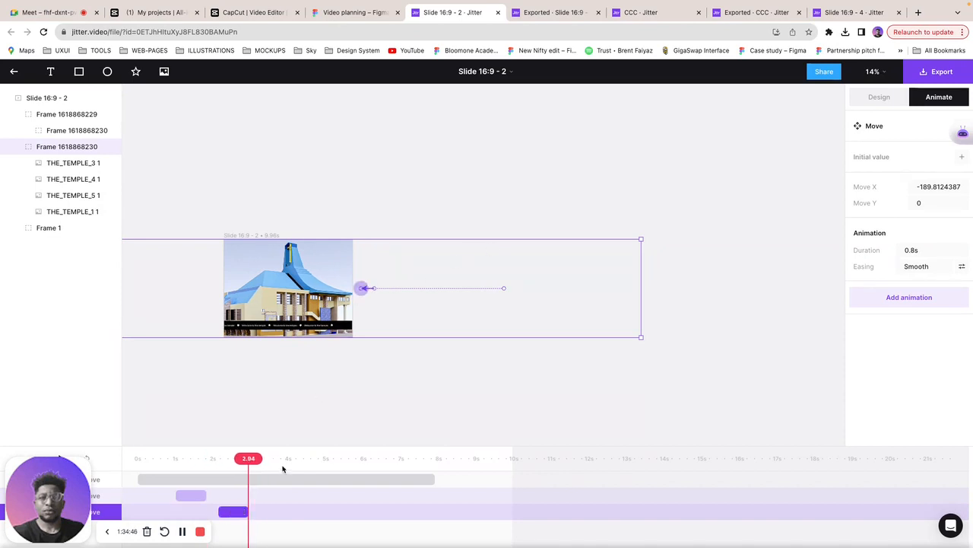
Step: Add a third Move animation to the temple image frame at about 3.5 s, shifting it 1878 px left
{"action": "left_click", "coordinate": [272, 530]}
{"action": "left_click", "coordinate": [905, 157]}
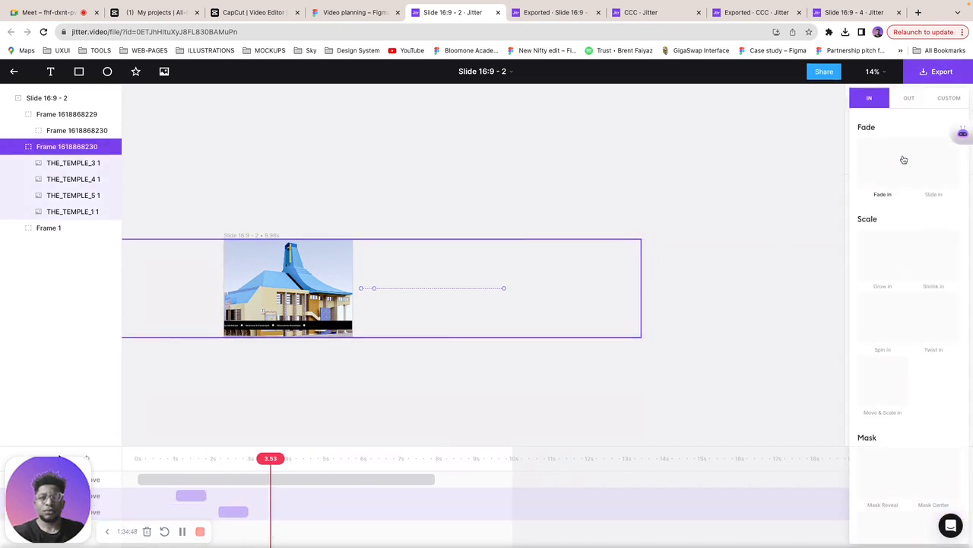
{"action": "left_click", "coordinate": [951, 97]}
{"action": "left_click", "coordinate": [893, 146]}
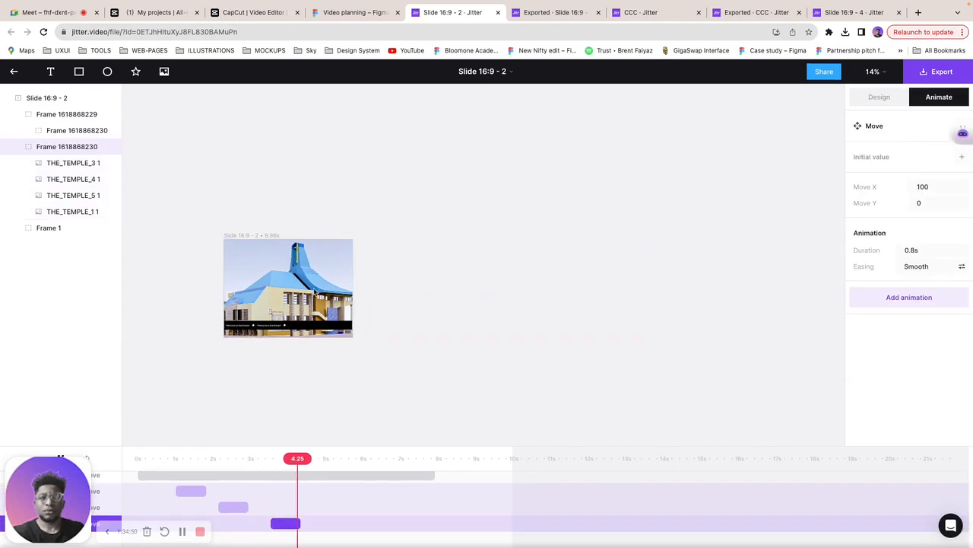
{"action": "left_click_drag", "start_coordinate": [370, 288], "coordinate": [232, 294]}
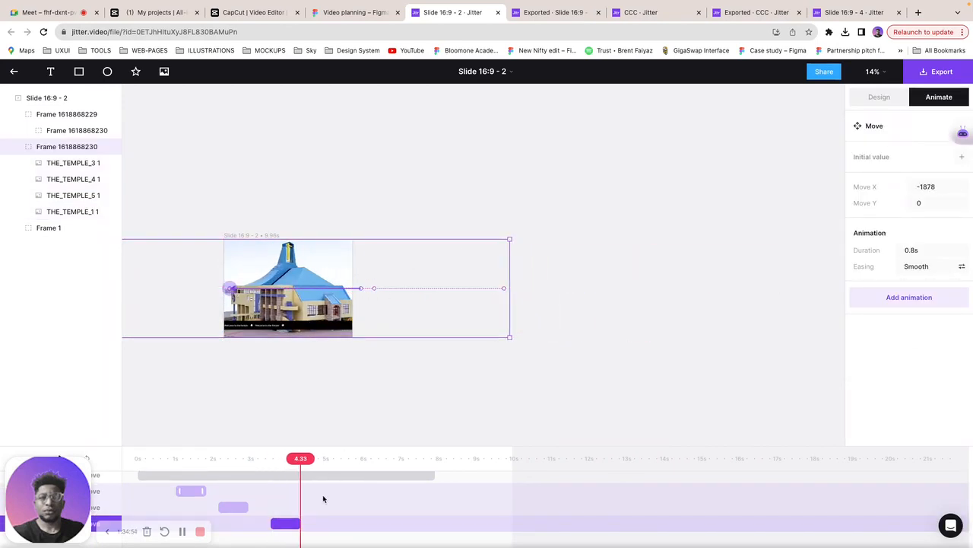
Step: Add a fourth Move animation carrying the image frame about 1933 px left, end it at about 5.97 s, and preview the playback
{"action": "left_click", "coordinate": [323, 536]}
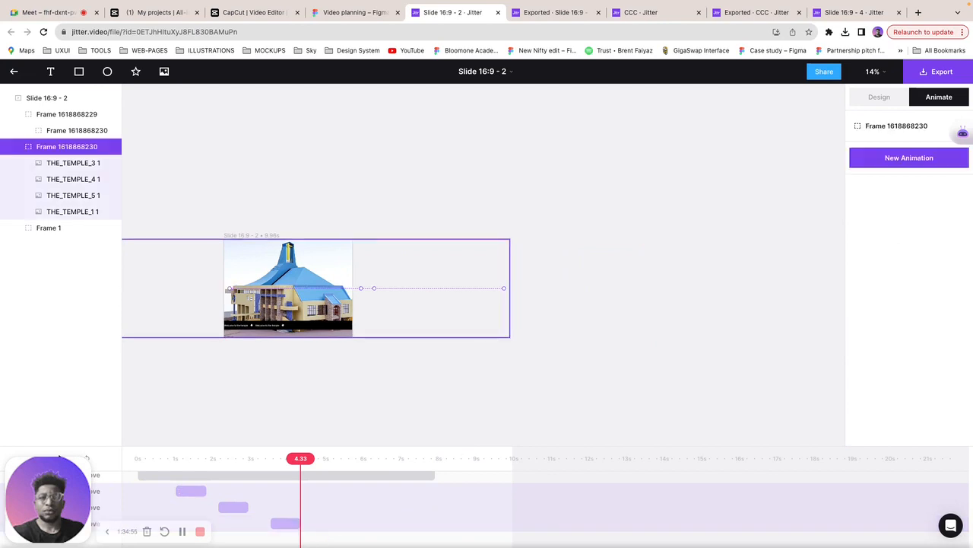
{"action": "left_click", "coordinate": [935, 158]}
{"action": "left_click", "coordinate": [948, 98]}
{"action": "left_click", "coordinate": [890, 145]}
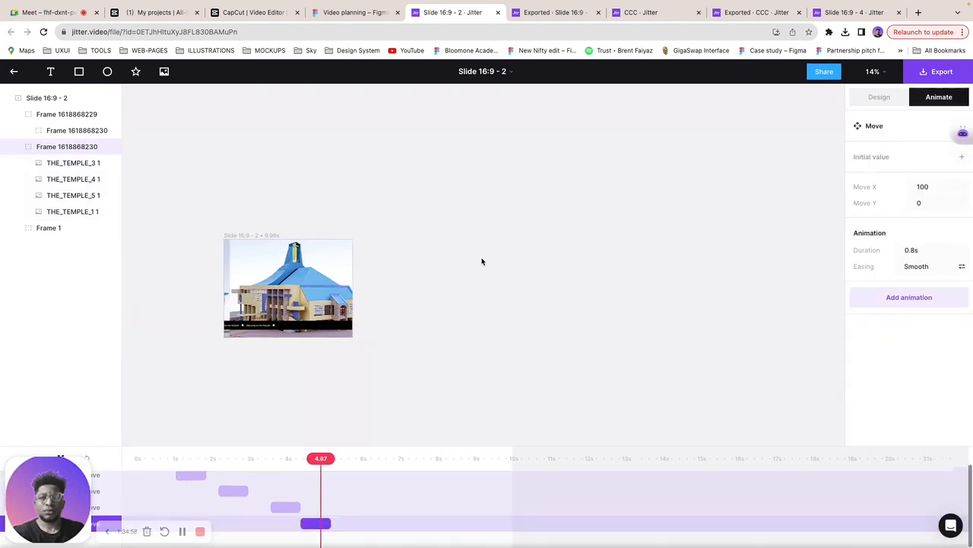
{"action": "left_click_drag", "start_coordinate": [237, 289], "coordinate": [95, 288]}
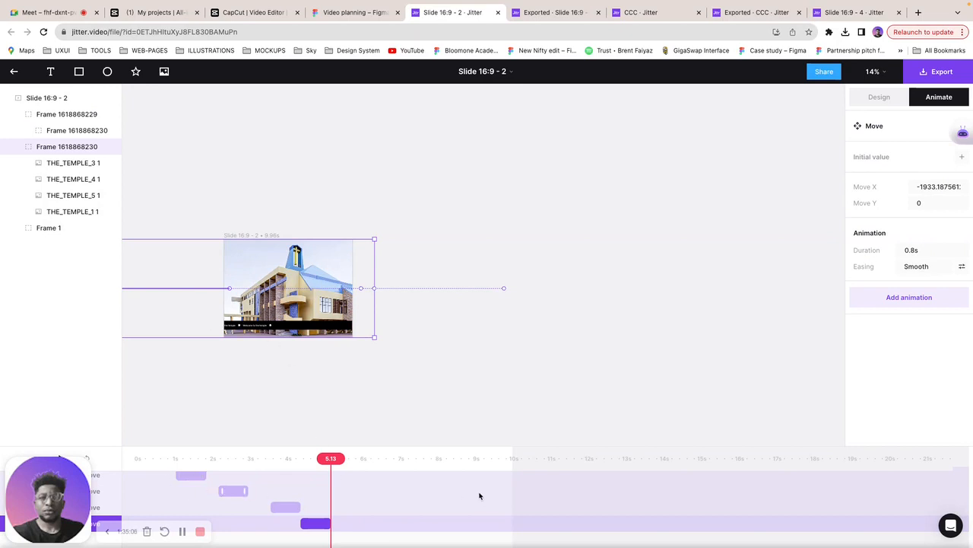
{"action": "left_click_drag", "start_coordinate": [317, 524], "coordinate": [349, 523]}
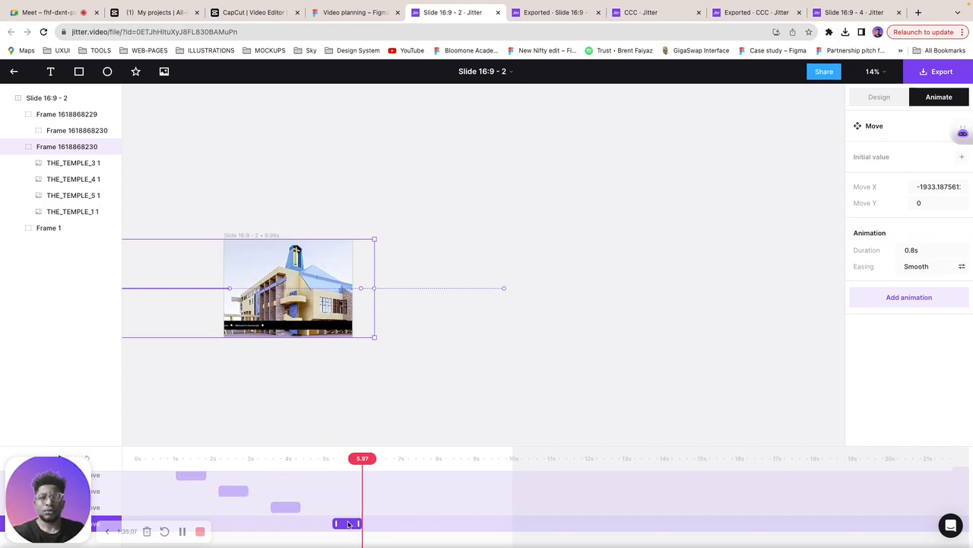
{"action": "left_click", "coordinate": [152, 465]}
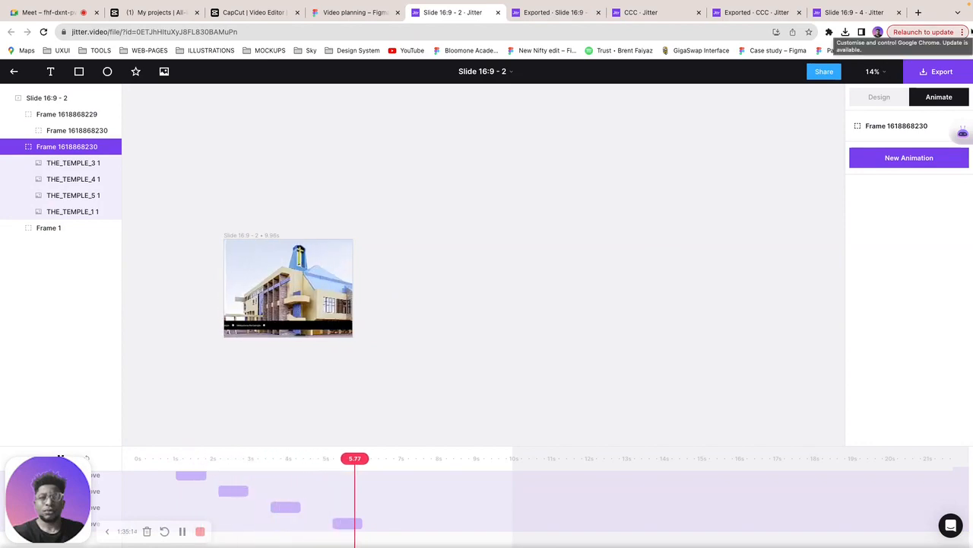
Step: Export the animated Slide 16:9 - 2 as a 1080p video
{"action": "left_click", "coordinate": [940, 71]}
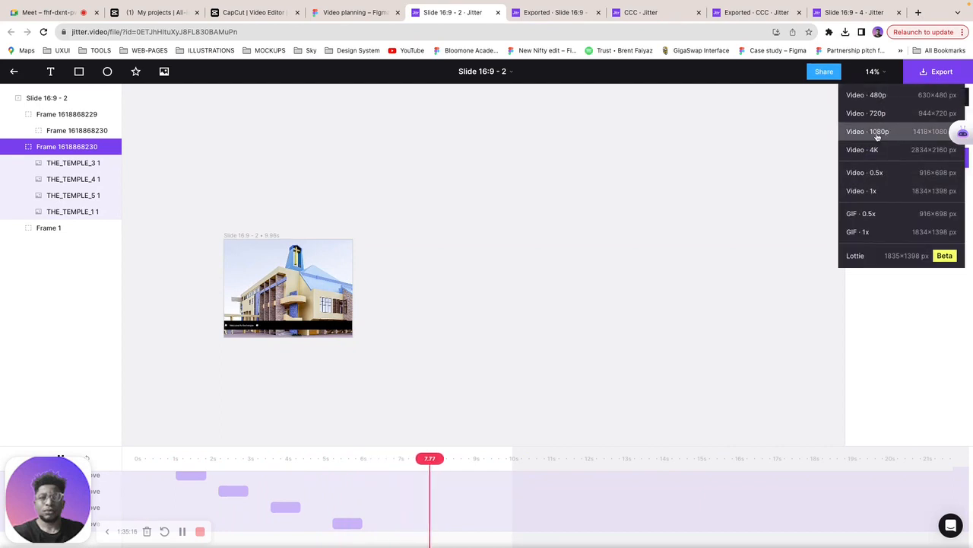
{"action": "left_click", "coordinate": [877, 135]}
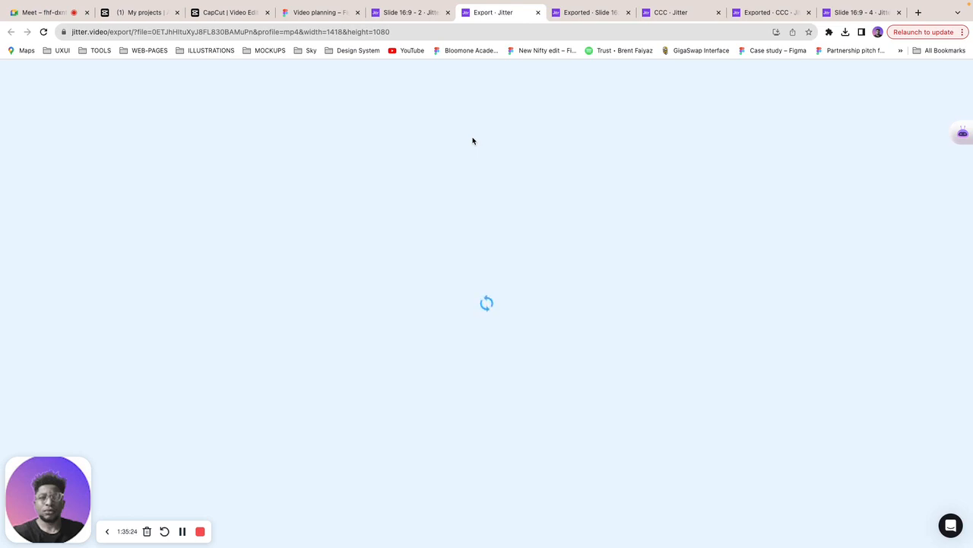
Step: Switch to the Google Meet call and check how much call time remains
{"action": "left_click", "coordinate": [45, 14]}
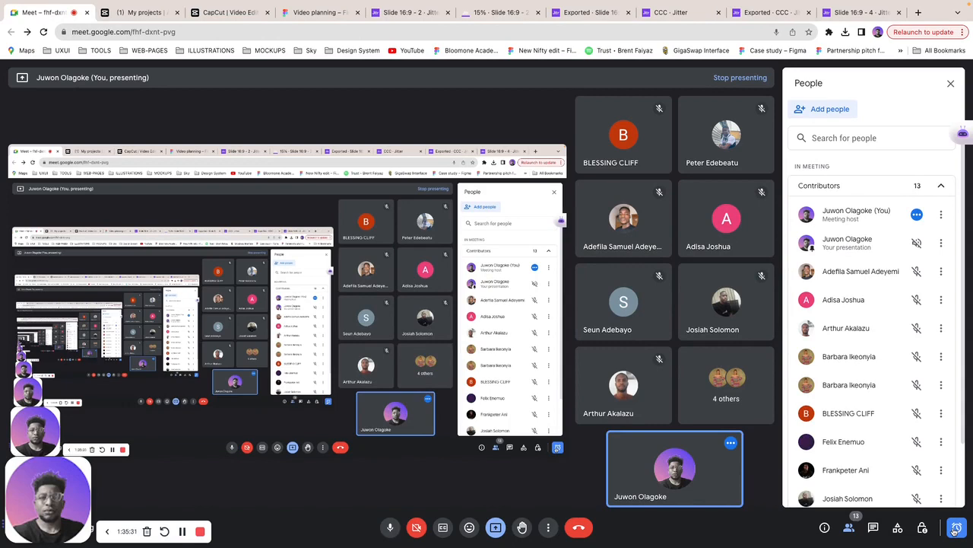
{"action": "left_click", "coordinate": [957, 530]}
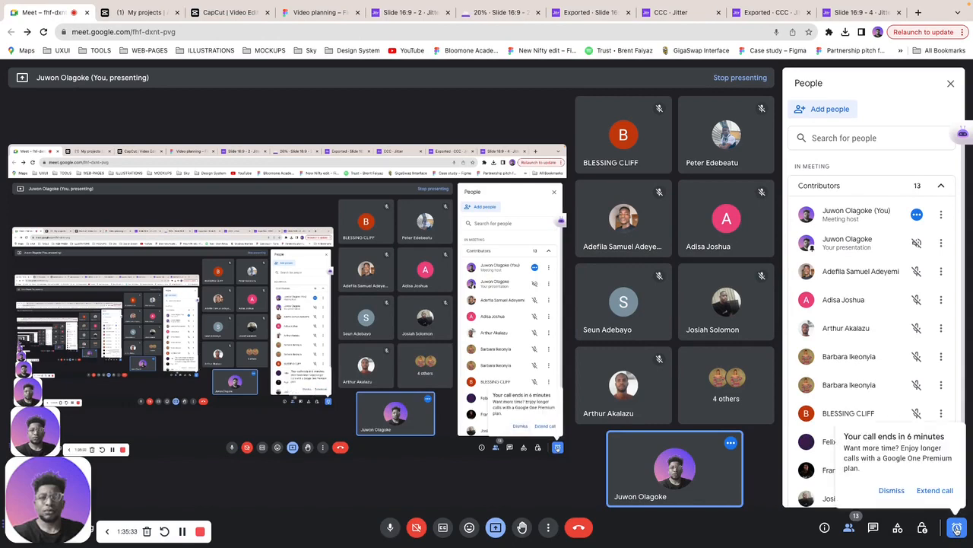
{"action": "left_click", "coordinate": [821, 532]}
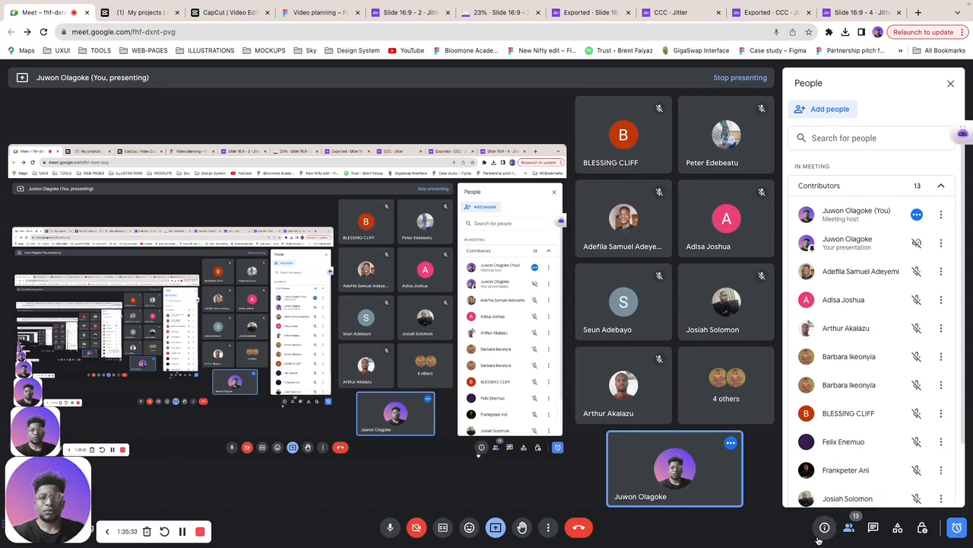
Step: Return to the Slide 16:9 - 2 export page in Jitter and download the rendered MP4
{"action": "left_click", "coordinate": [512, 18]}
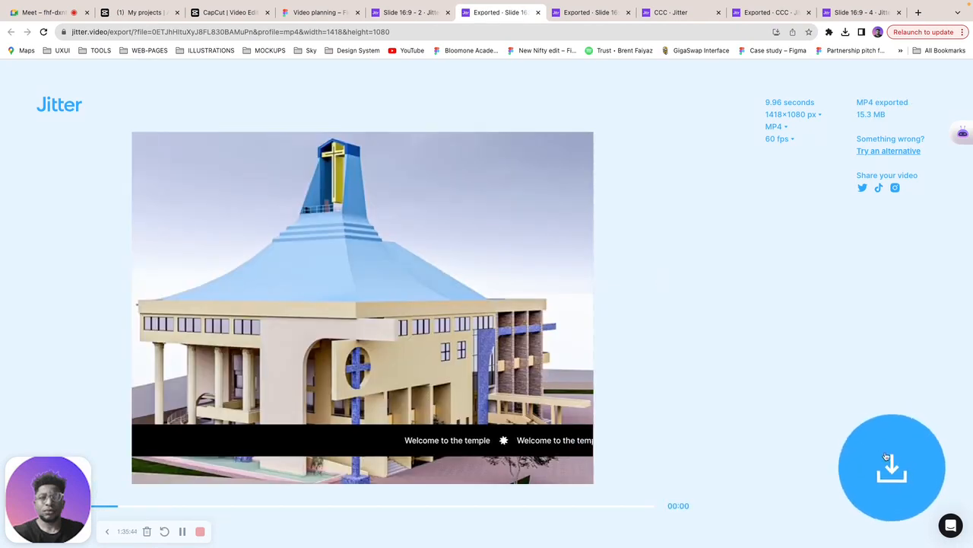
{"action": "left_click", "coordinate": [889, 461]}
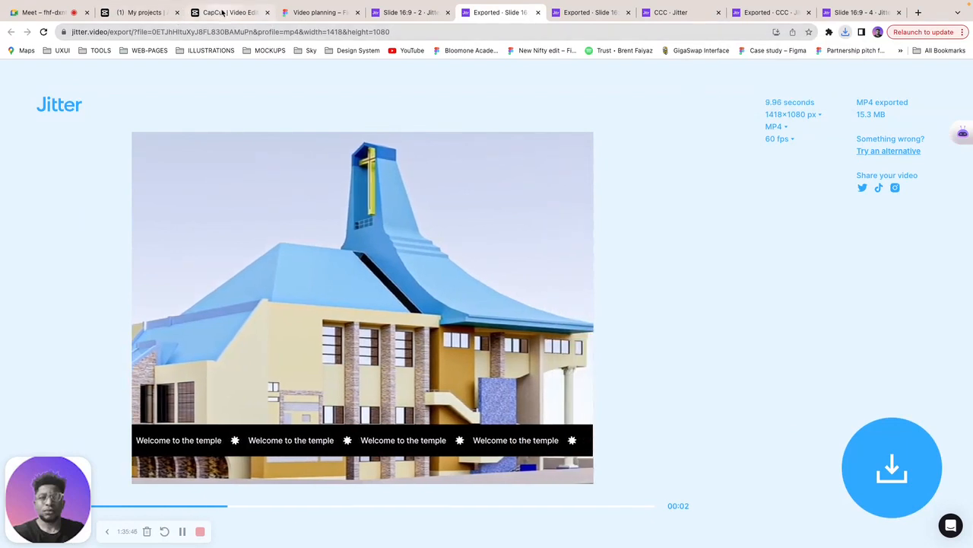
Step: Switch to the CapCut editor and delete the phone mockup clip from the start of the video track
{"action": "left_click", "coordinate": [228, 12]}
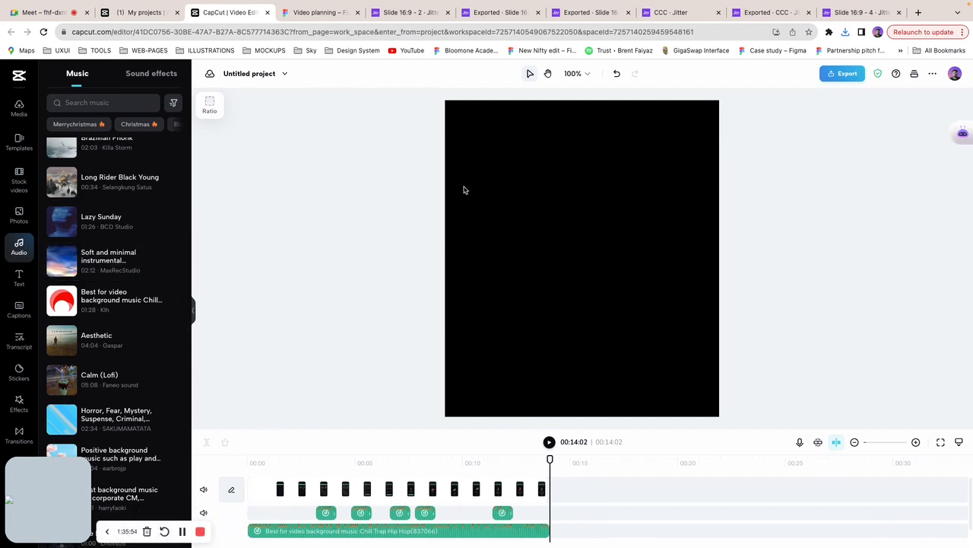
{"action": "left_click", "coordinate": [500, 532]}
{"action": "left_click_drag", "start_coordinate": [290, 467], "coordinate": [256, 461]}
{"action": "left_click", "coordinate": [258, 493]}
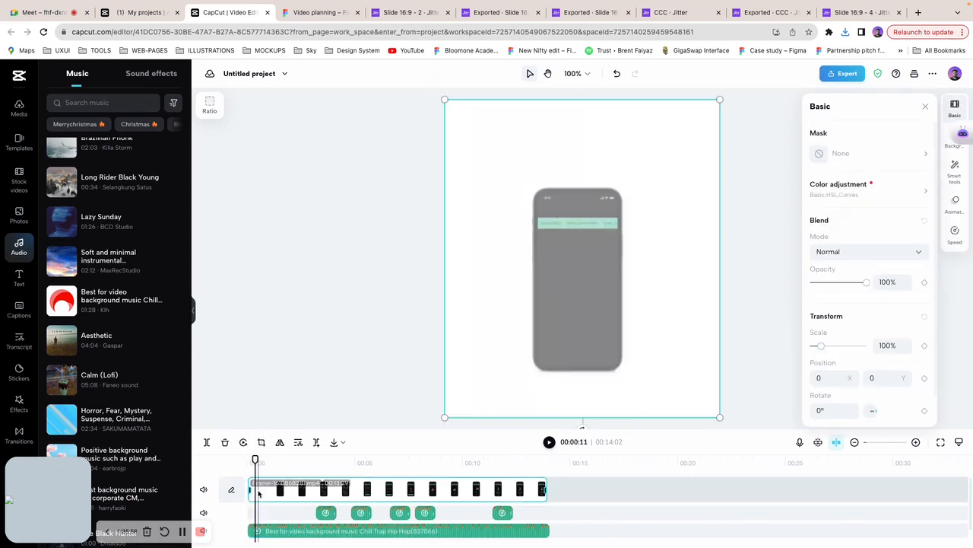
{"action": "key", "text": "Delete"}
Step: Upload CCC.mp4 and Slide-16_9---2 (1).mp4 from the Downloads folder into the project media
{"action": "left_click", "coordinate": [273, 511]}
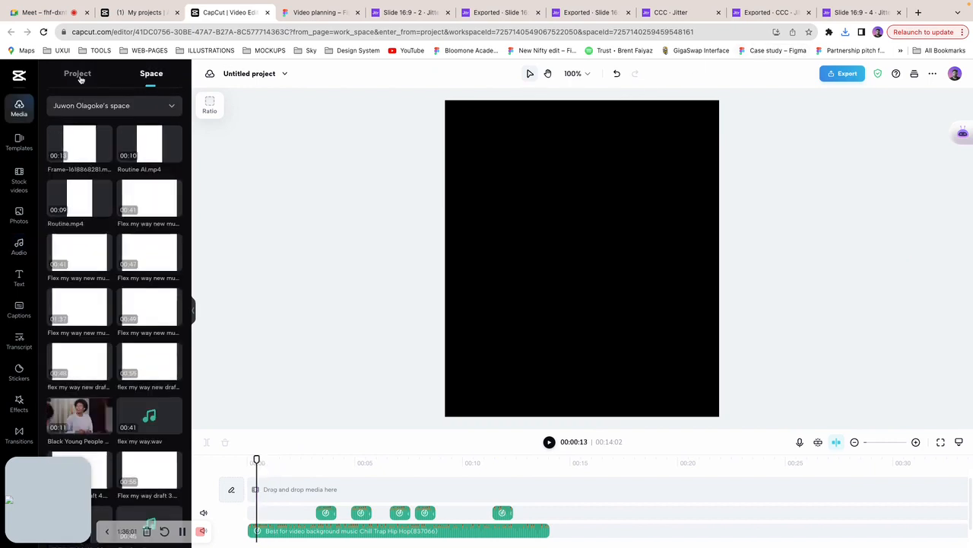
{"action": "left_click", "coordinate": [79, 74]}
{"action": "mouse_move", "coordinate": [81, 106]}
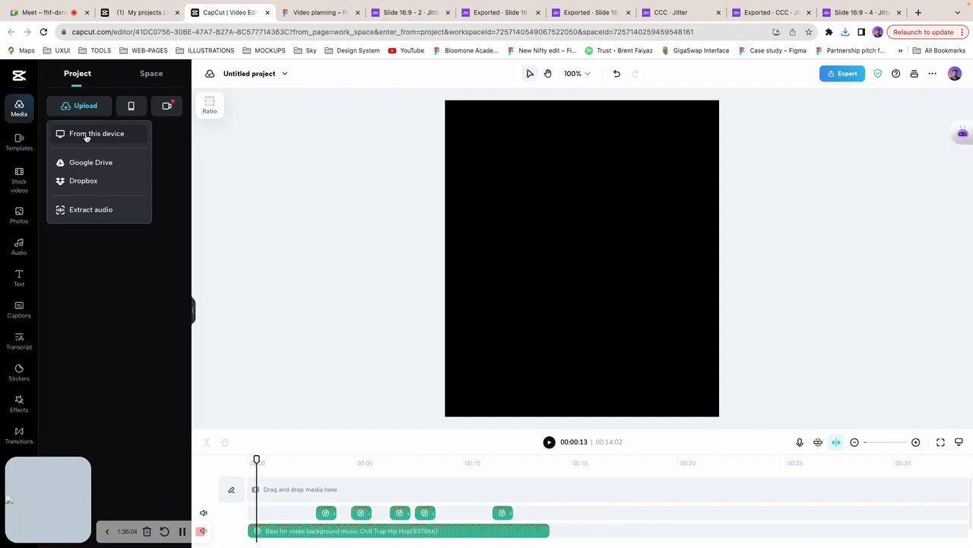
{"action": "left_click", "coordinate": [86, 135]}
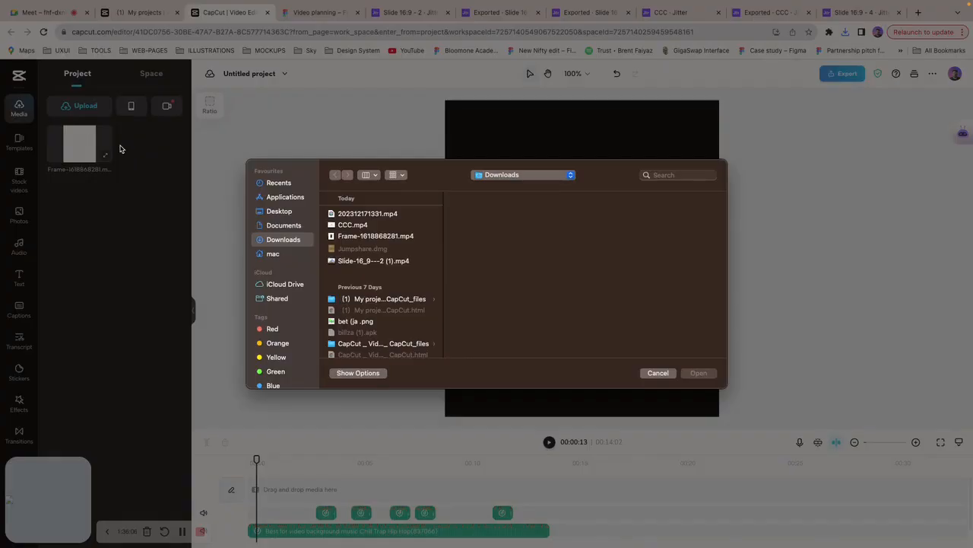
{"action": "left_click", "coordinate": [353, 226]}
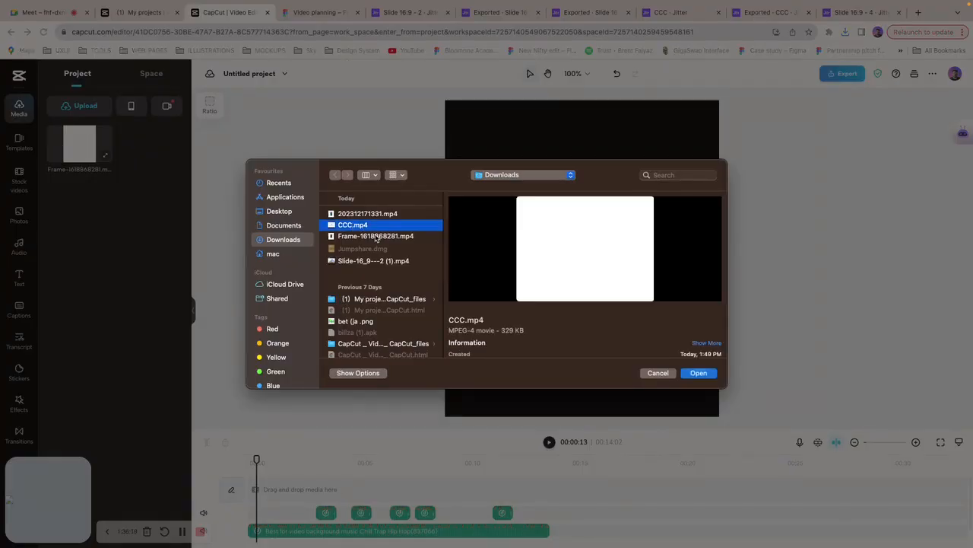
{"action": "left_click", "coordinate": [375, 236]}
{"action": "left_click", "coordinate": [355, 226]}
{"action": "left_click", "coordinate": [372, 262], "text": "super"}
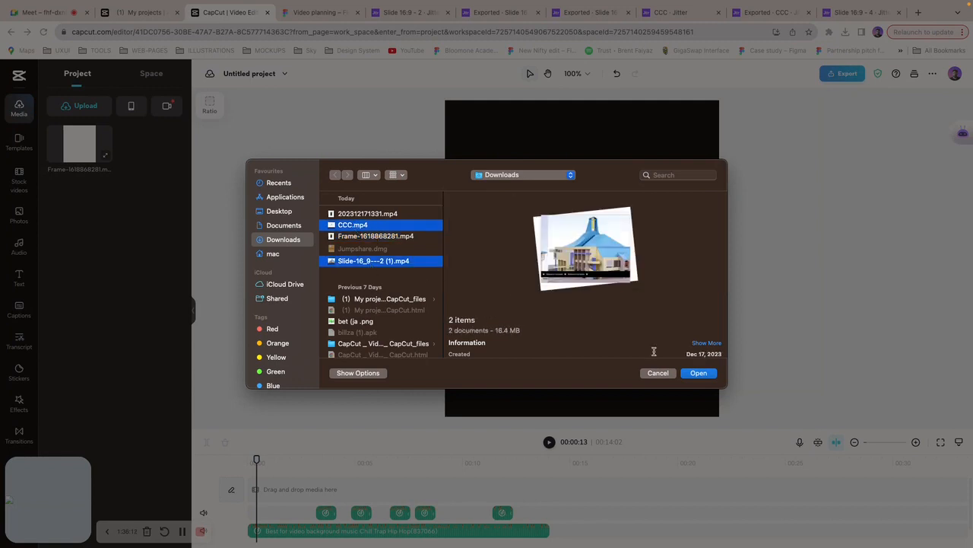
{"action": "left_click", "coordinate": [698, 374]}
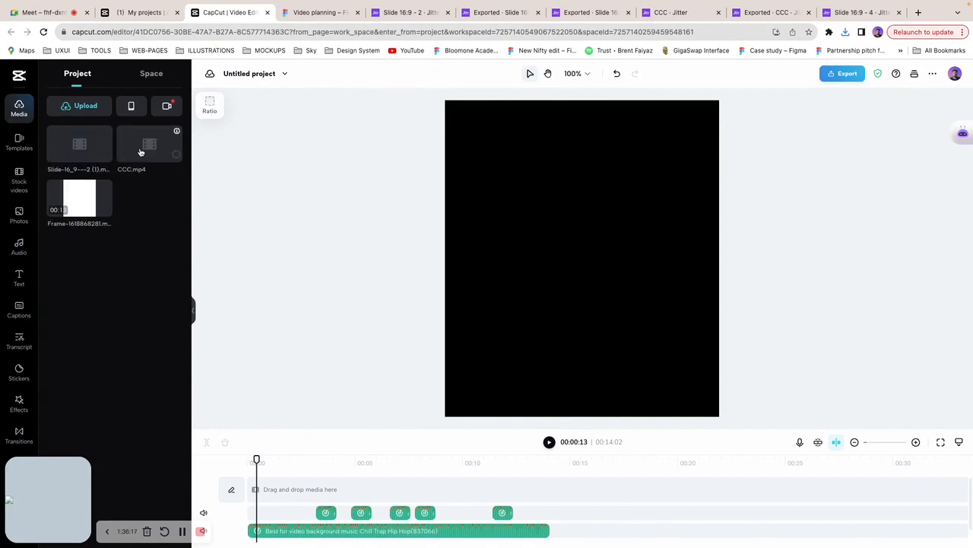
Step: Place CCC.mp4 followed by Slide-16_9---2 (1).mp4 on the video track and preview the sequence
{"action": "left_click", "coordinate": [155, 152]}
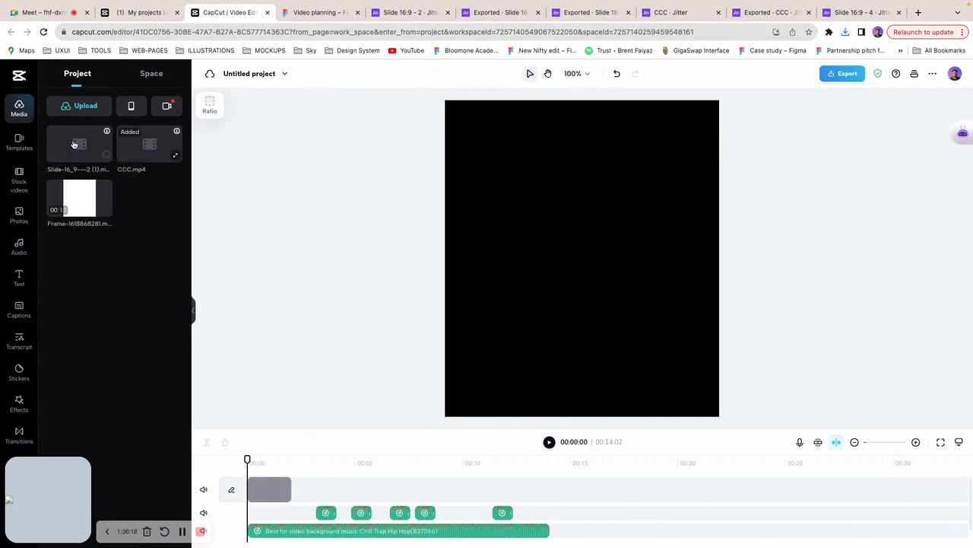
{"action": "left_click_drag", "start_coordinate": [480, 492], "coordinate": [253, 492]}
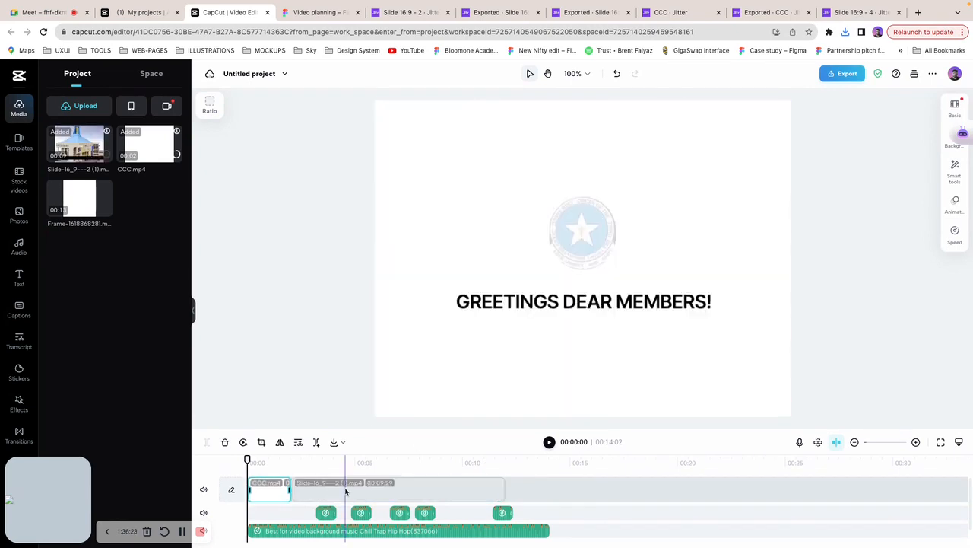
{"action": "key", "text": "space"}
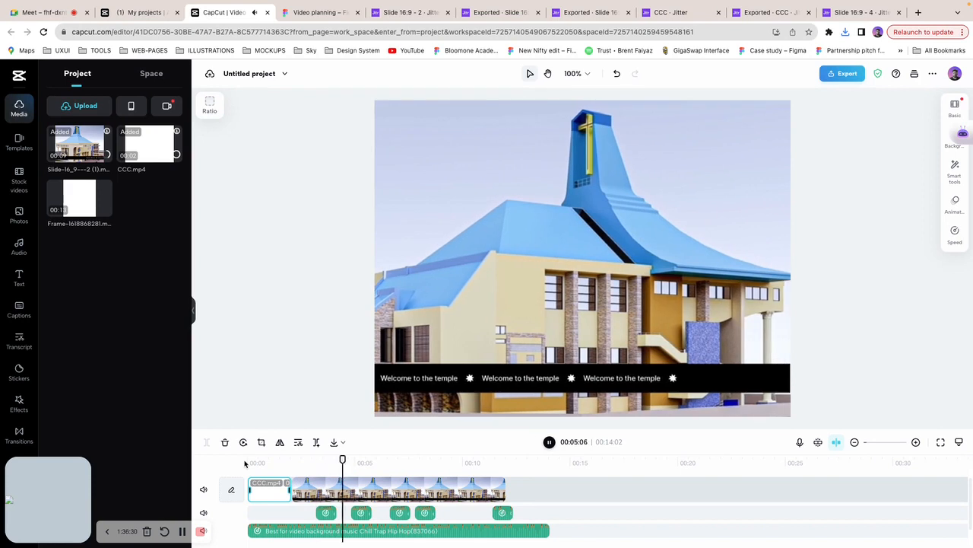
{"action": "key", "text": "space"}
Step: Add the Pull in camera transition at the cut between CCC.mp4 and Slide-16_9---2 (1).mp4
{"action": "left_click_drag", "start_coordinate": [377, 460], "coordinate": [292, 459]}
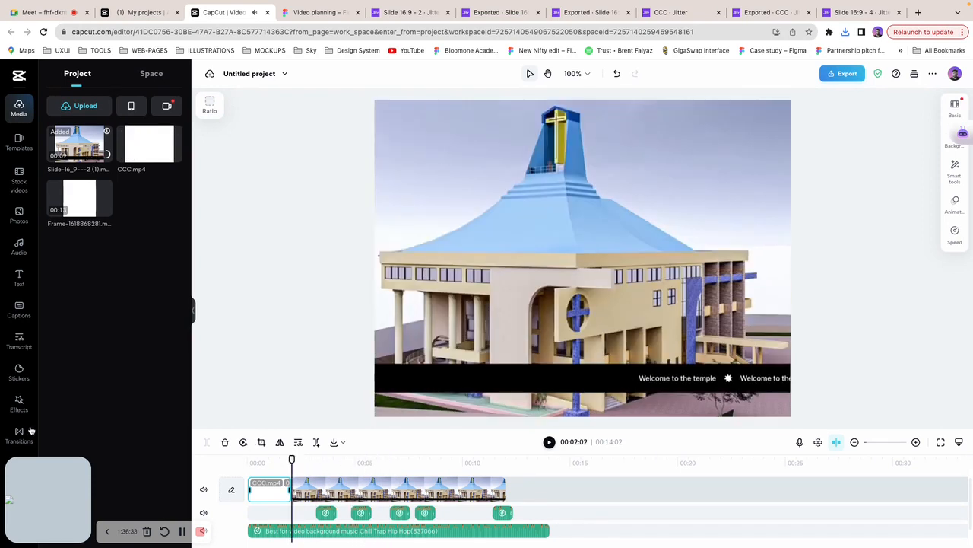
{"action": "left_click", "coordinate": [19, 434]}
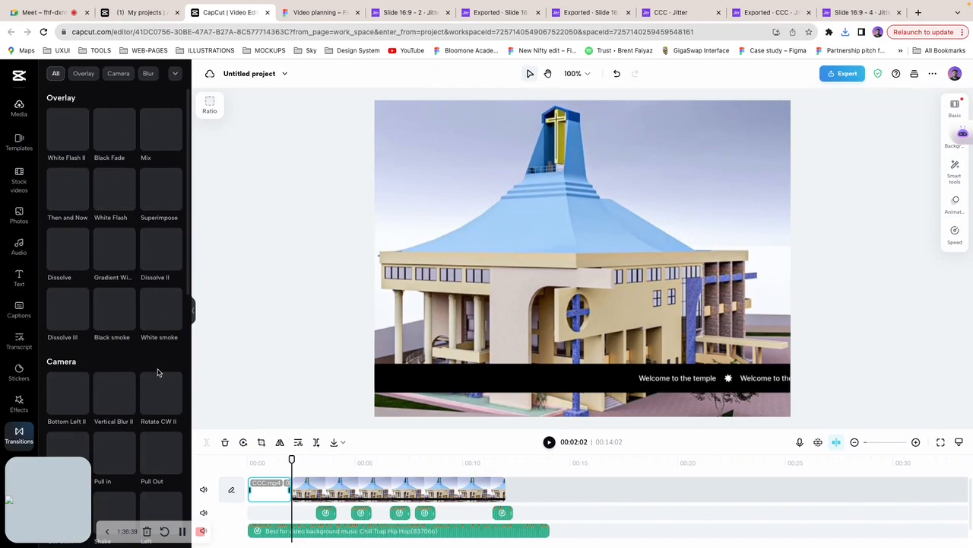
{"action": "scroll", "coordinate": [158, 371], "scroll_direction": "down", "scroll_amount": 3}
{"action": "scroll", "coordinate": [158, 372], "scroll_direction": "down", "scroll_amount": 3}
{"action": "scroll", "coordinate": [157, 372], "scroll_direction": "up", "scroll_amount": 2}
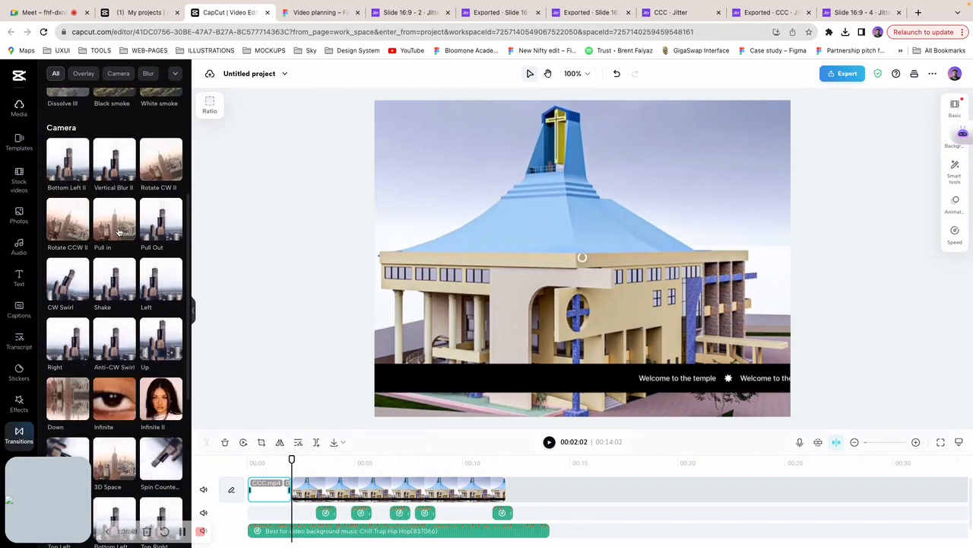
{"action": "left_click", "coordinate": [287, 462]}
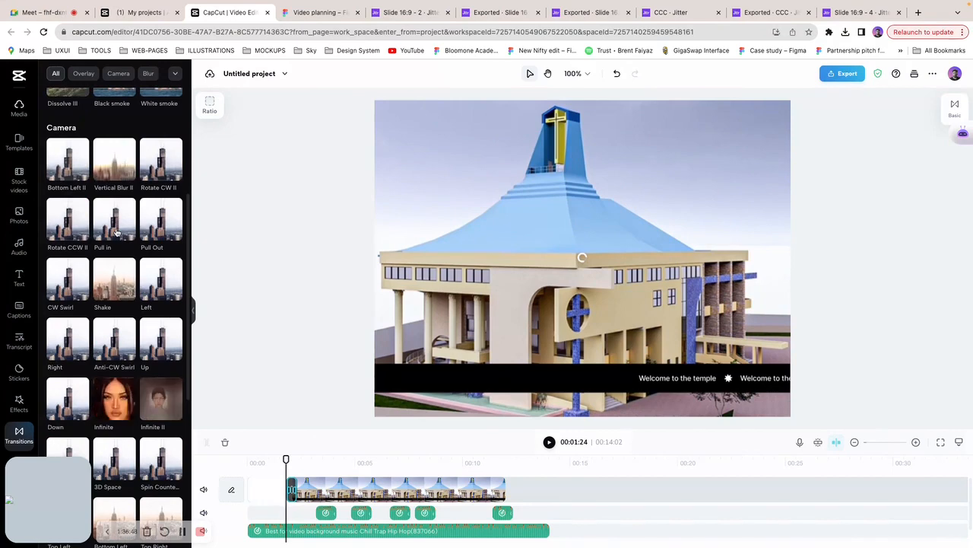
Step: Play the sequence from the beginning and replay it to preview the transition between the two clips
{"action": "left_click_drag", "start_coordinate": [259, 457], "coordinate": [246, 457]}
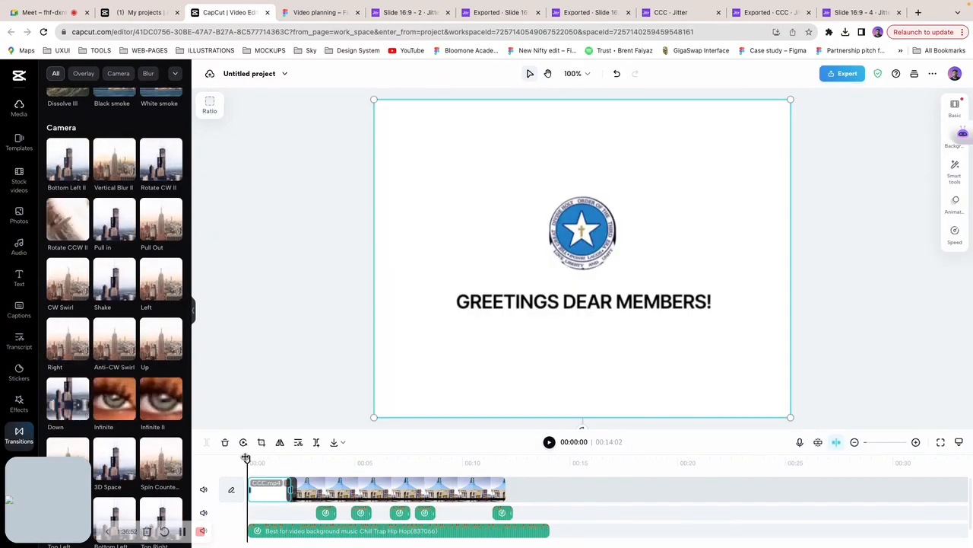
{"action": "key", "text": "space"}
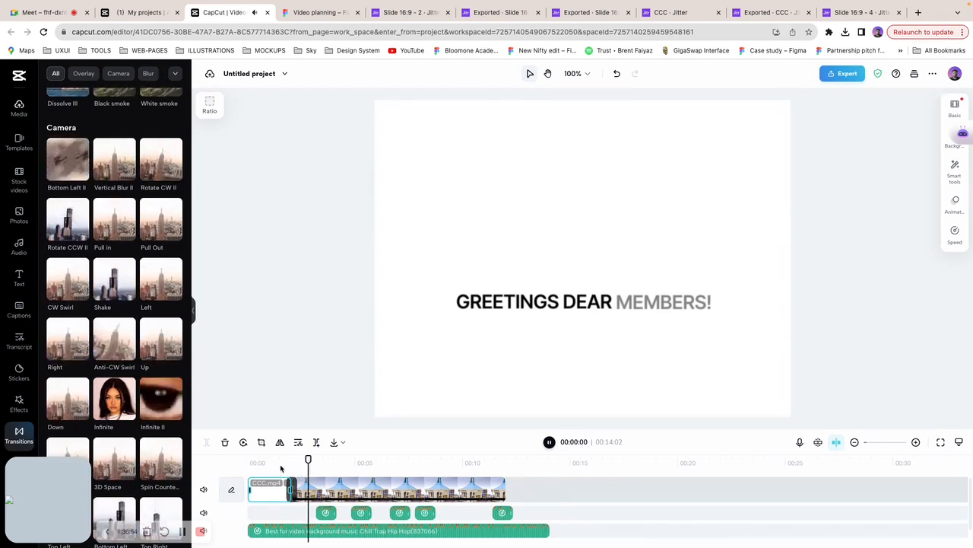
{"action": "left_click", "coordinate": [278, 467]}
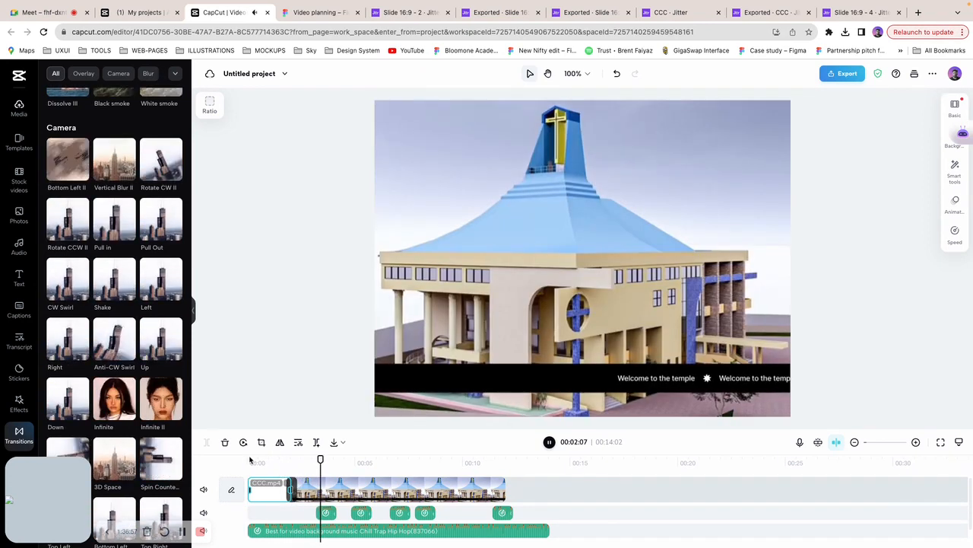
{"action": "left_click", "coordinate": [248, 459]}
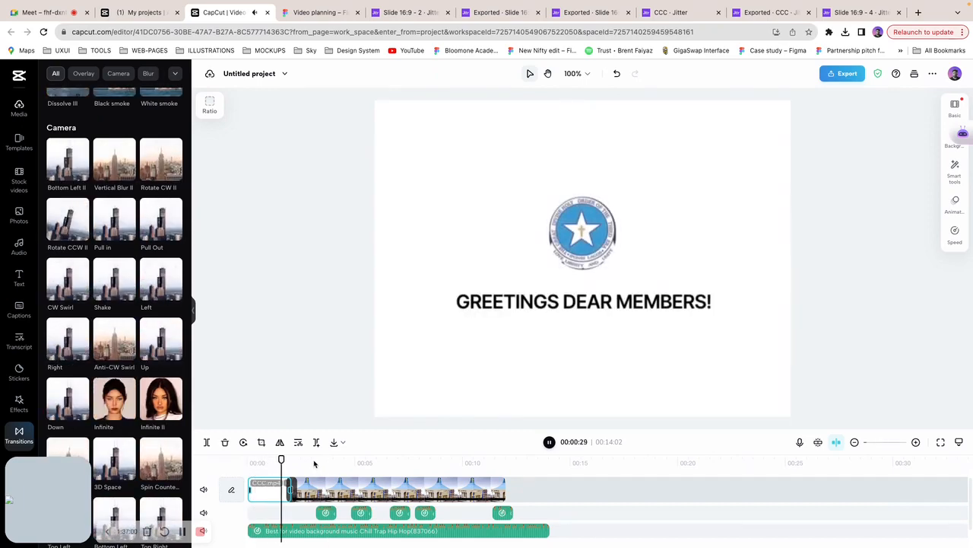
Step: Try to apply the Right camera transition at the same cut, select the existing transition and pause playback
{"action": "left_click", "coordinate": [72, 350]}
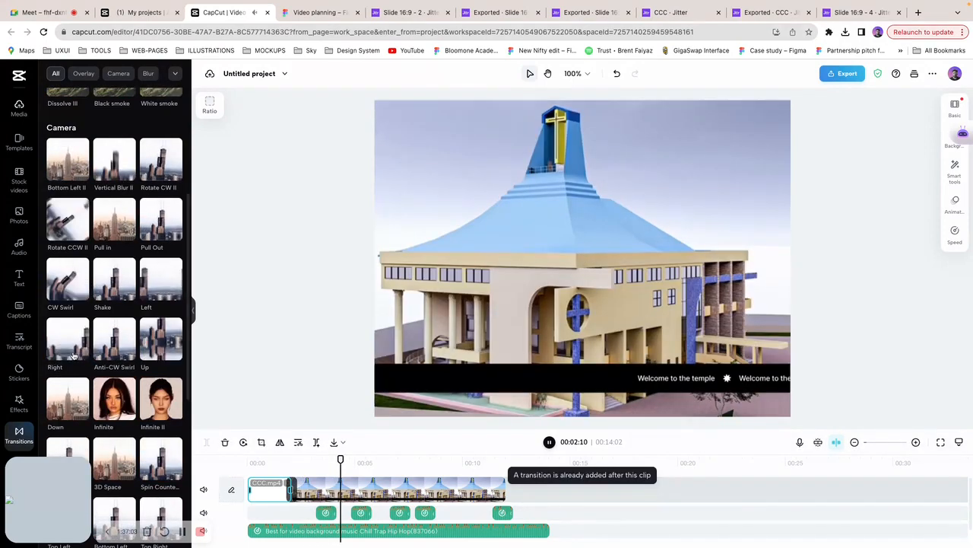
{"action": "left_click", "coordinate": [291, 487]}
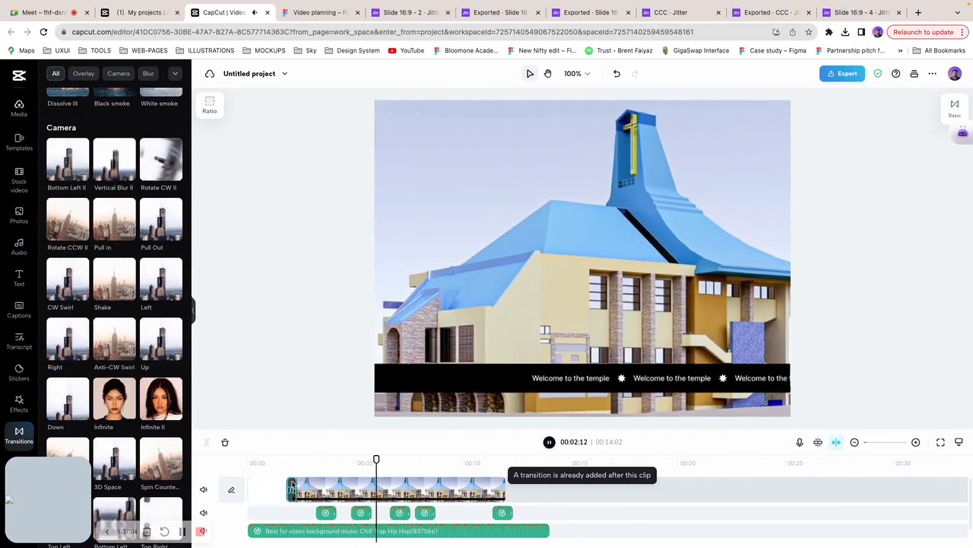
{"action": "key", "text": "space"}
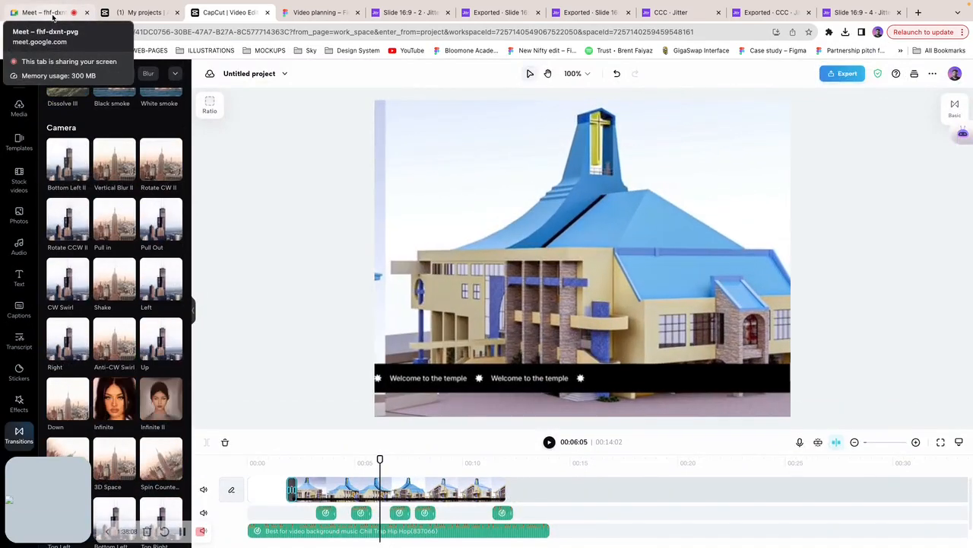
Step: Switch to the Google Meet call and admit the participant waiting to join
{"action": "left_click", "coordinate": [52, 16]}
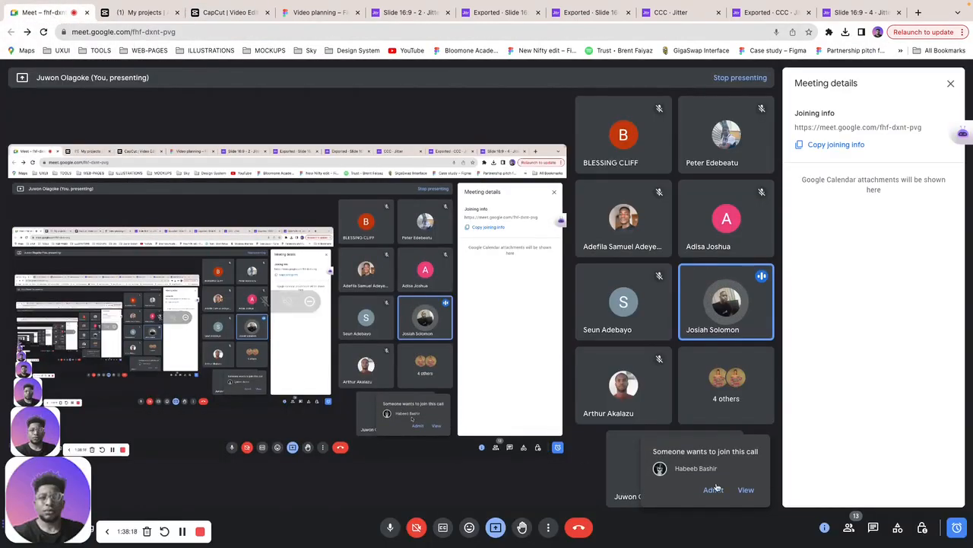
{"action": "left_click", "coordinate": [706, 493]}
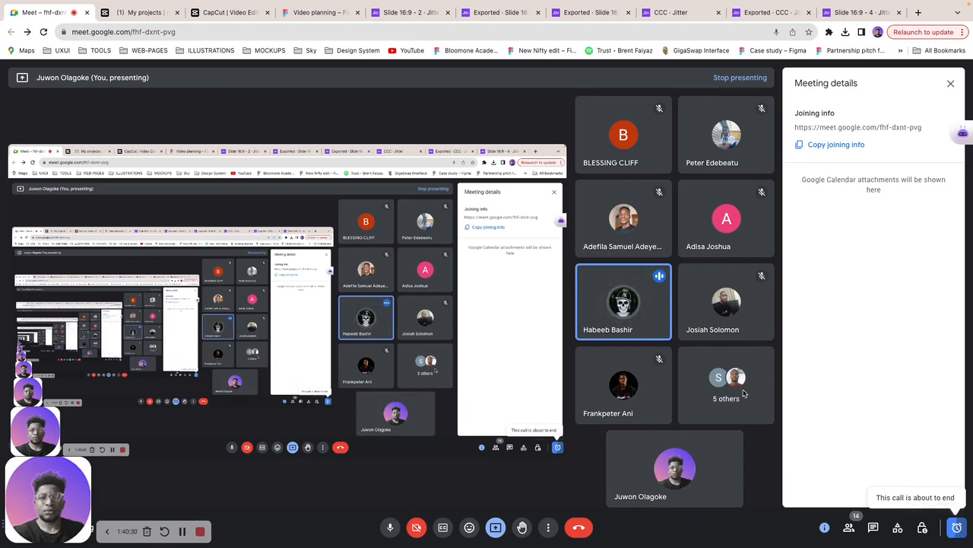
{"action": "mouse_move", "coordinate": [728, 440]}
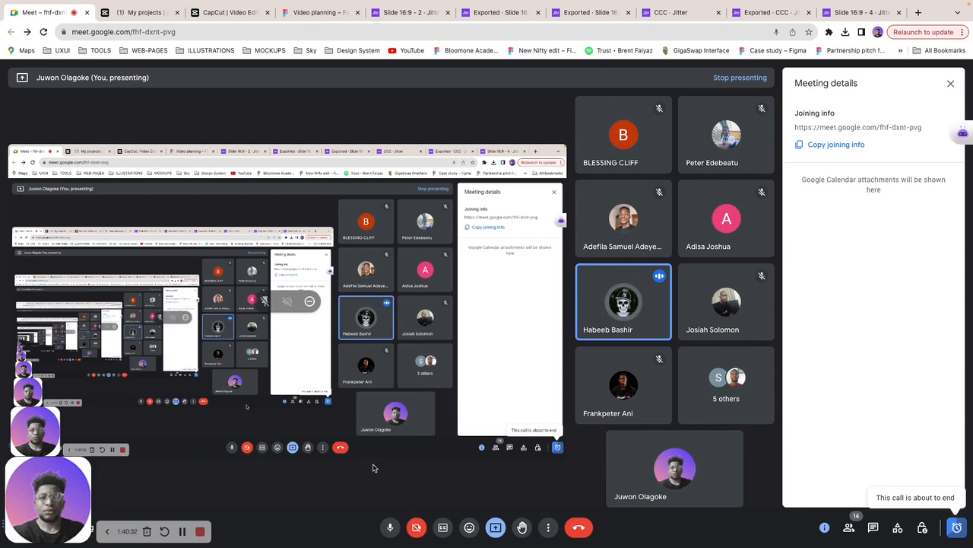